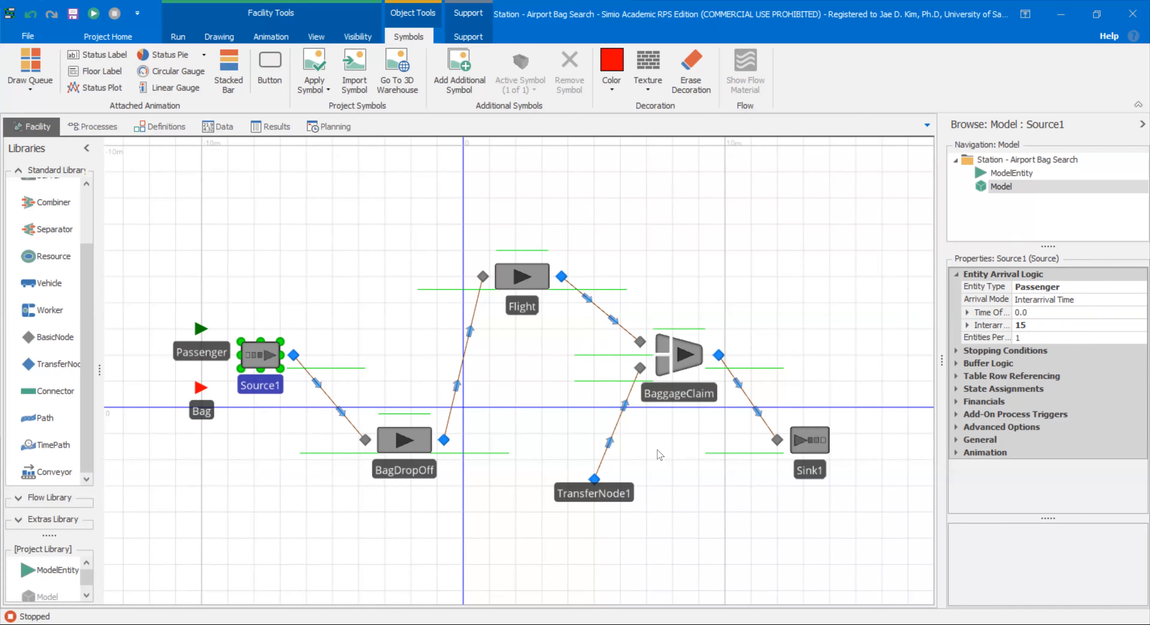
# Examine Source1's entity arrival settings, including the units of its interarrival time
pyautogui.click(218, 360)
pyautogui.moveTo(218, 360); pyautogui.dragTo(181, 406)
pyautogui.click(250, 365)
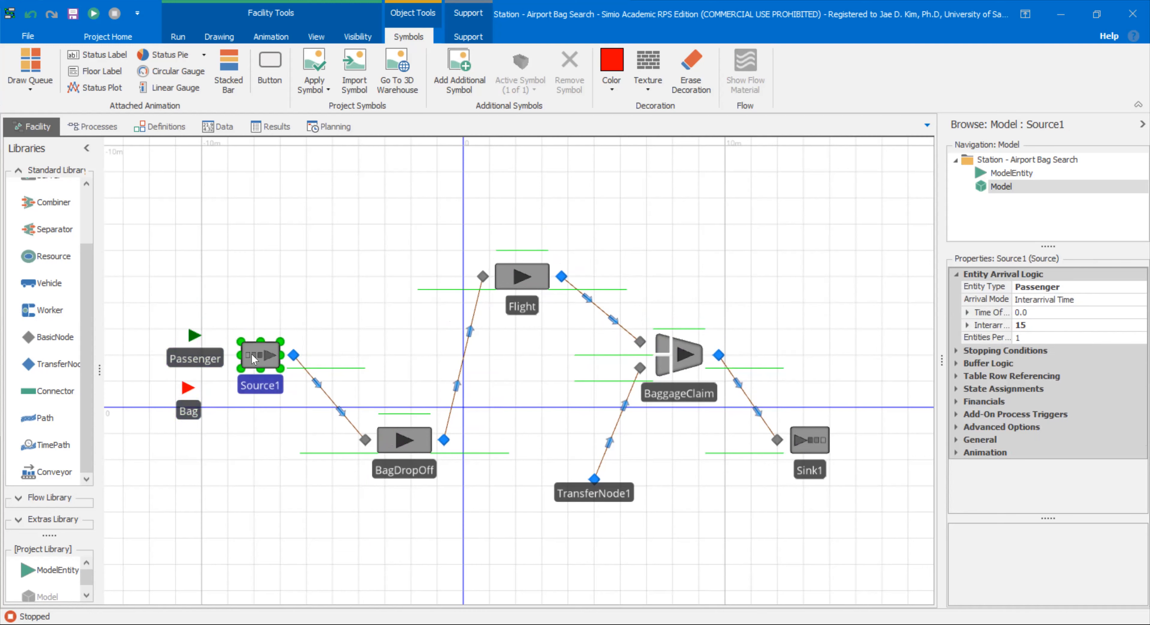
pyautogui.moveTo(941, 328); pyautogui.dragTo(895, 327)
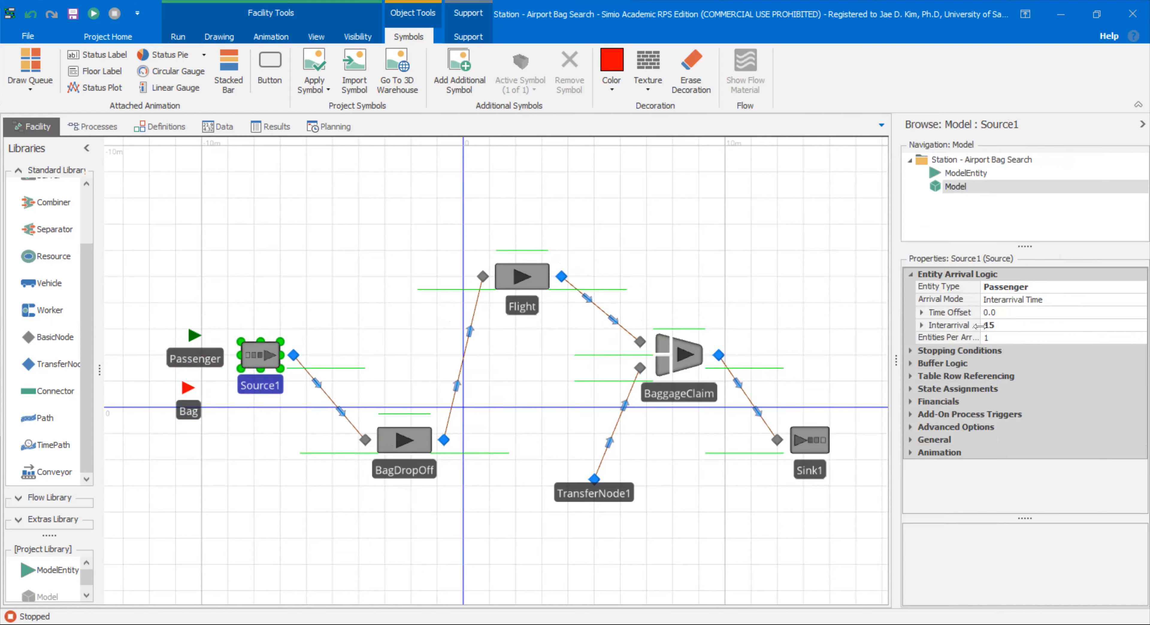
pyautogui.click(921, 325)
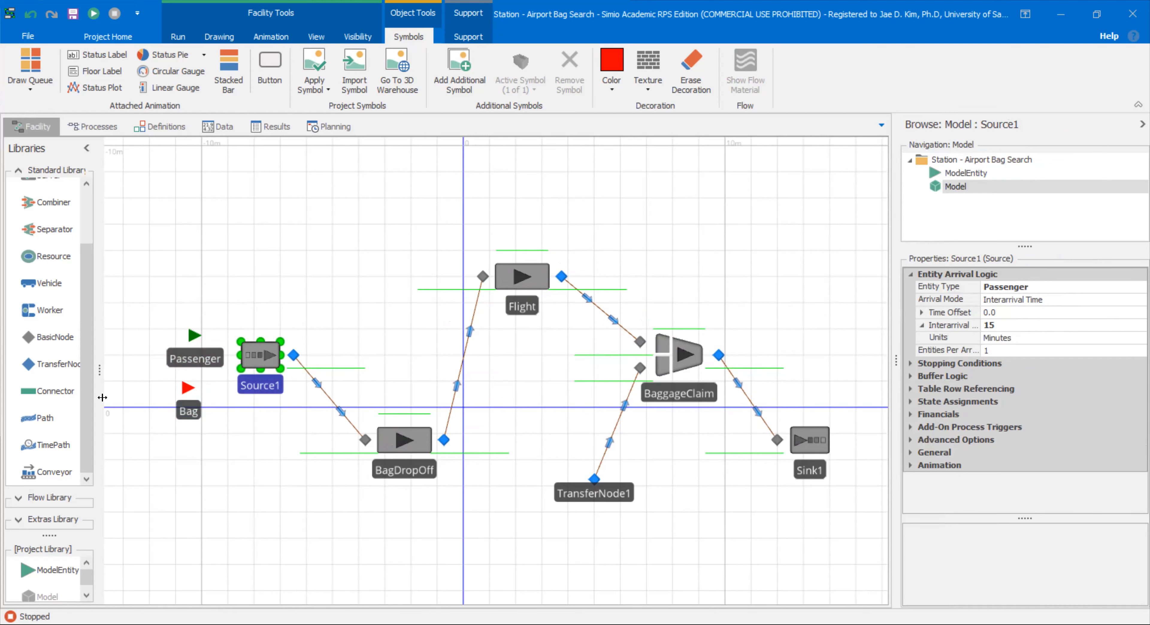
# Review the properties of the Bag and Passenger entities, Source1 and the BagDropOff server
pyautogui.click(192, 423)
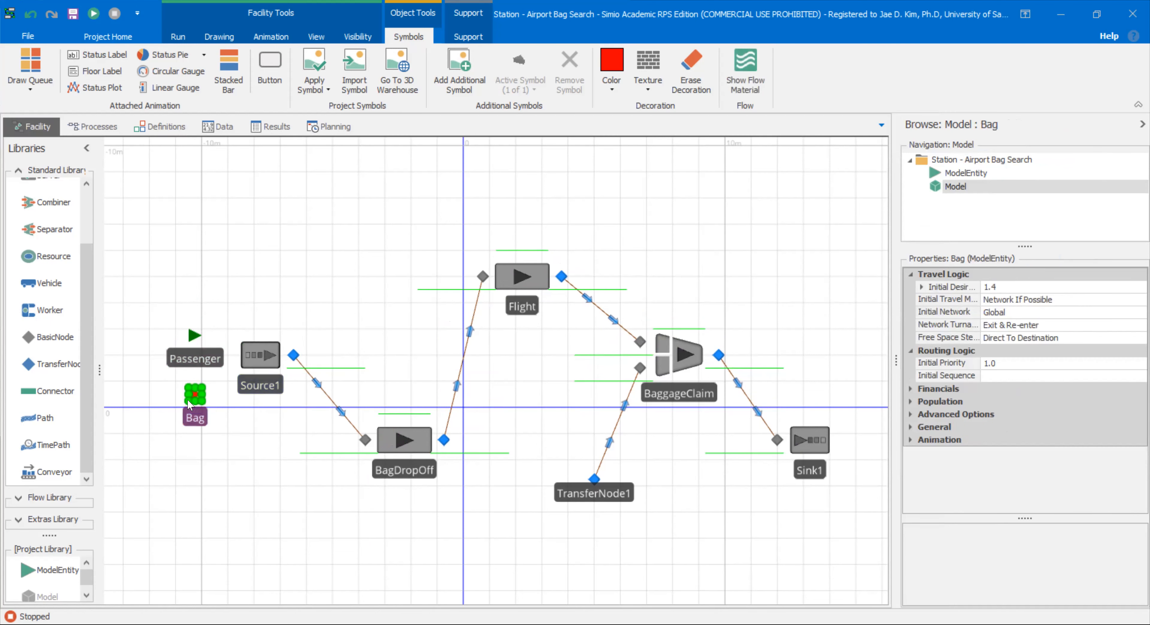
pyautogui.click(184, 362)
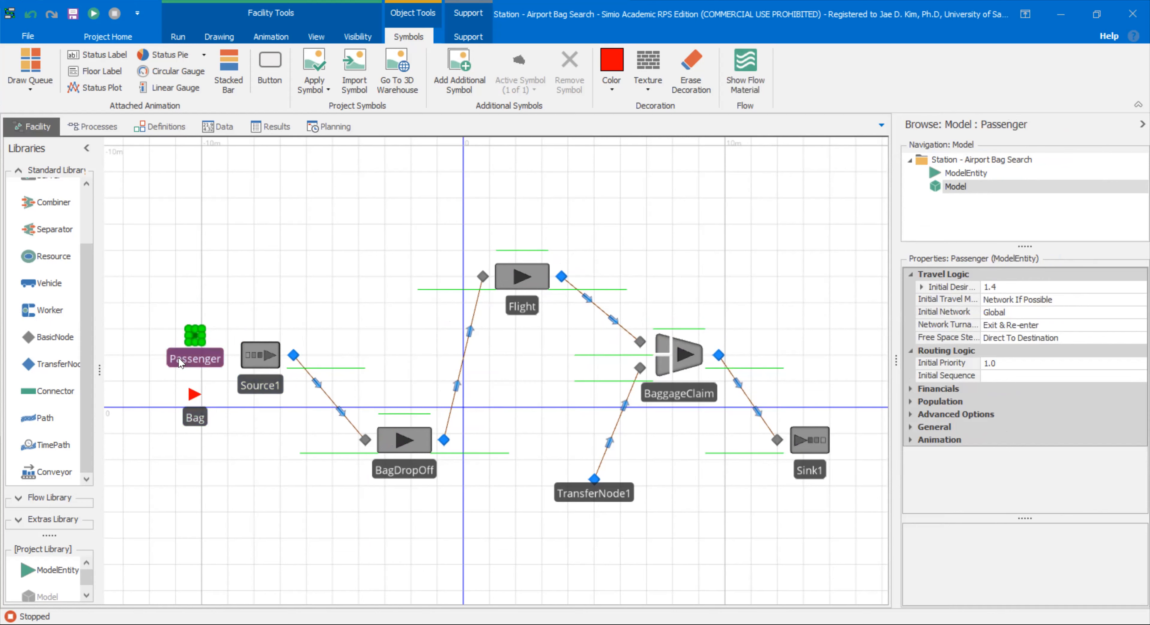
pyautogui.moveTo(178, 357); pyautogui.dragTo(176, 363)
pyautogui.click(255, 359)
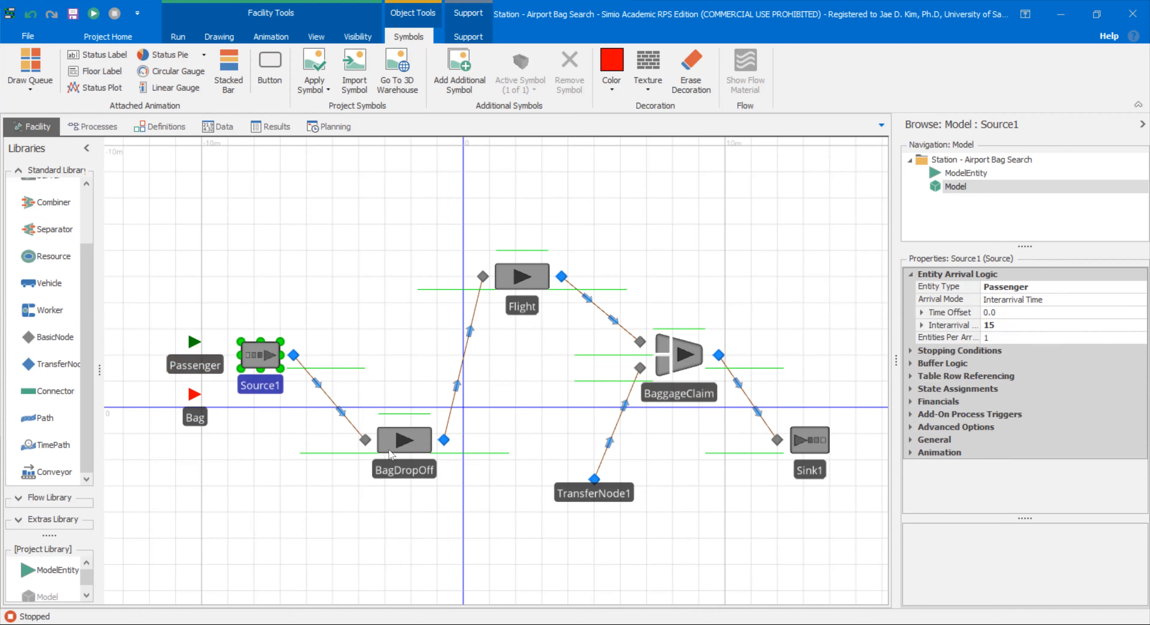
pyautogui.click(403, 453)
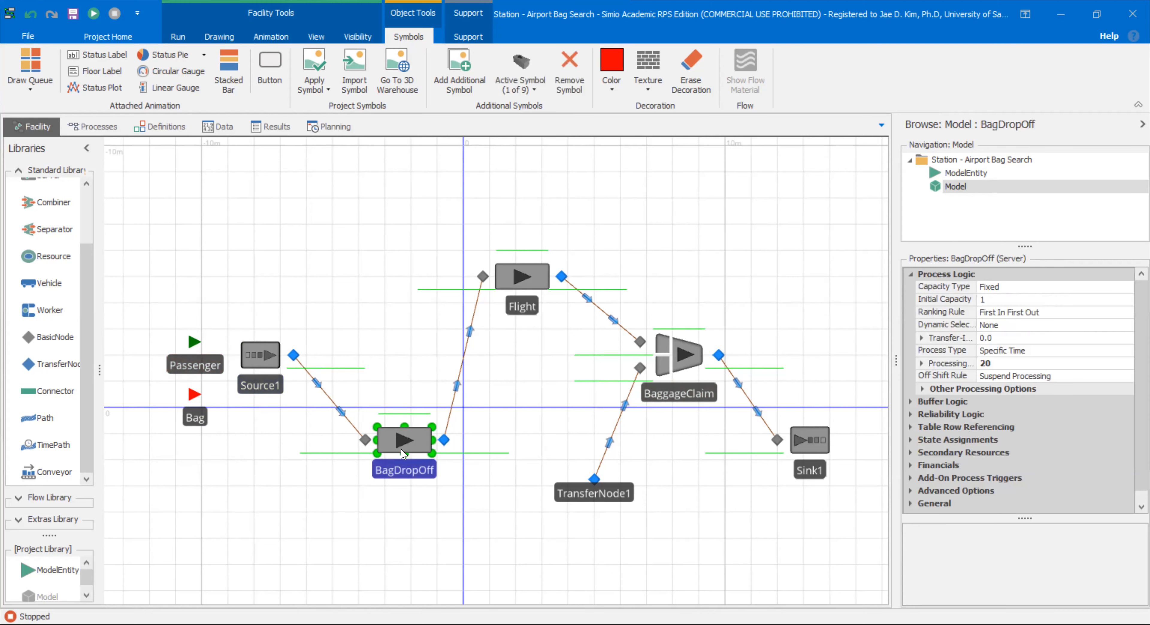
pyautogui.click(331, 320)
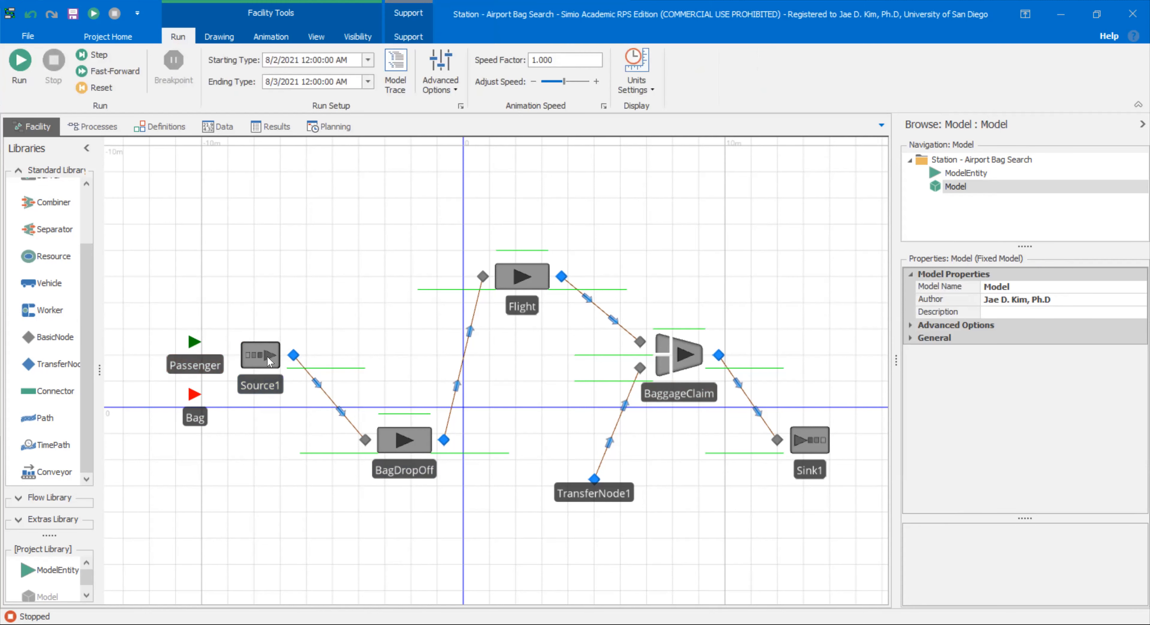
pyautogui.click(279, 359)
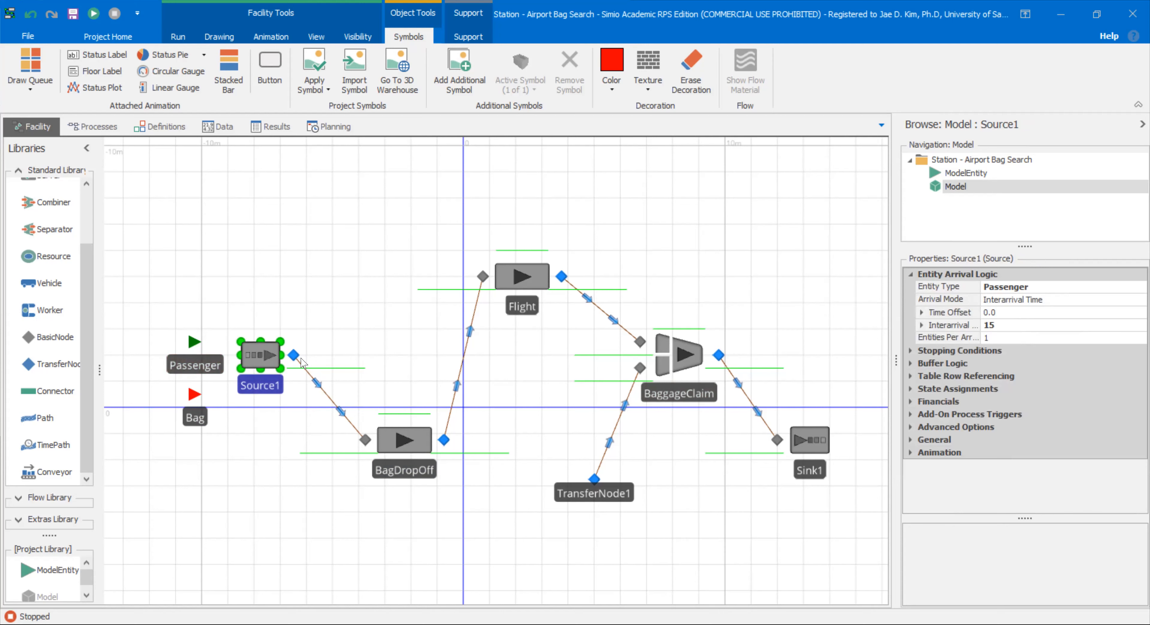
# Create an Entered add-on process for Source1's output node
pyautogui.click(293, 356)
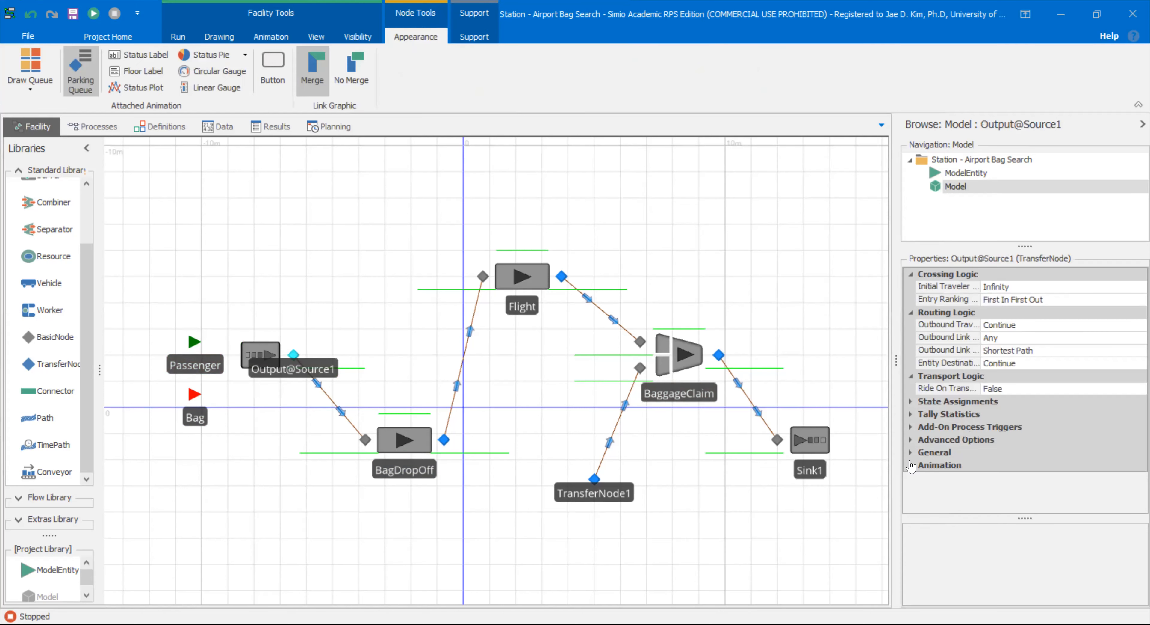
pyautogui.click(911, 427)
pyautogui.click(932, 464)
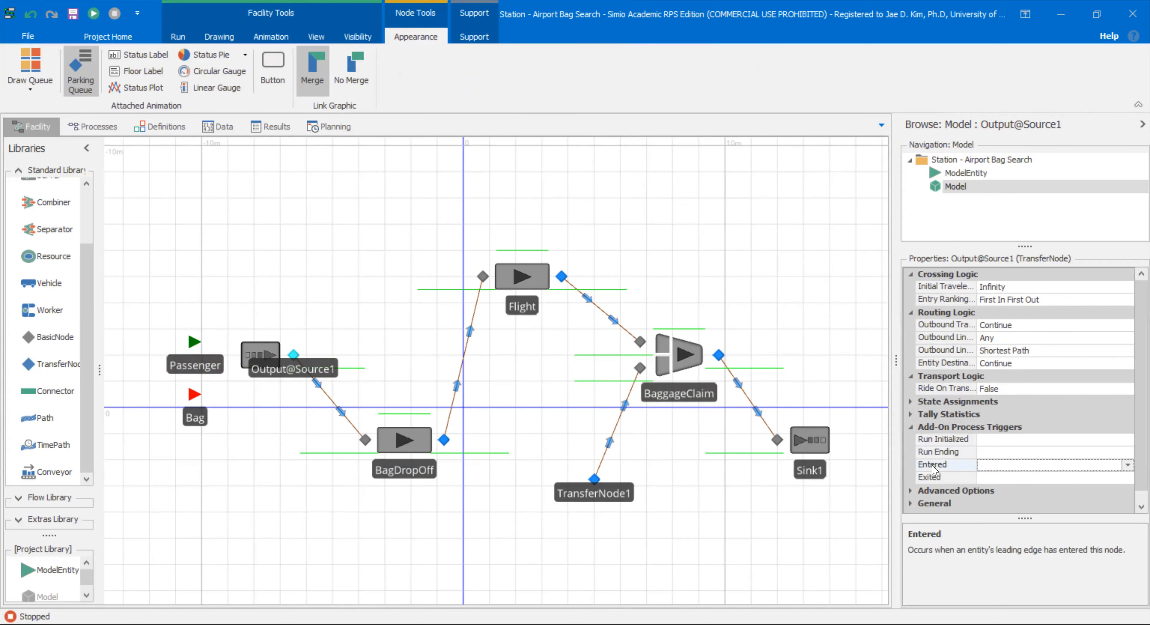
pyautogui.doubleClick(932, 465)
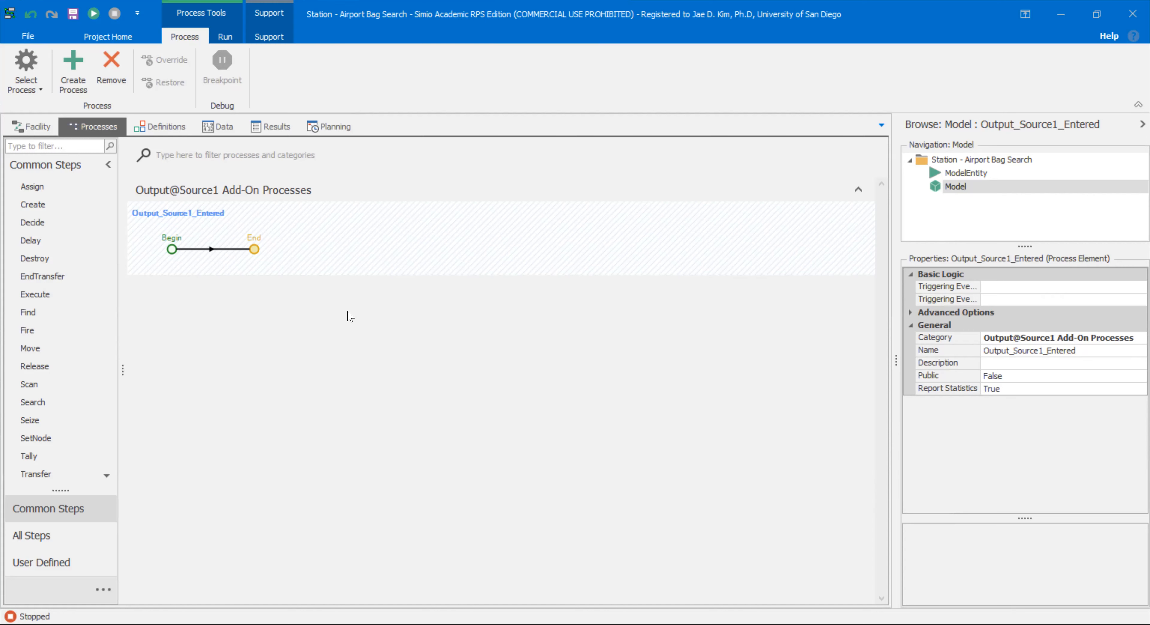
# Add a discrete integer state variable named BagID to ModelEntity
pyautogui.click(964, 173)
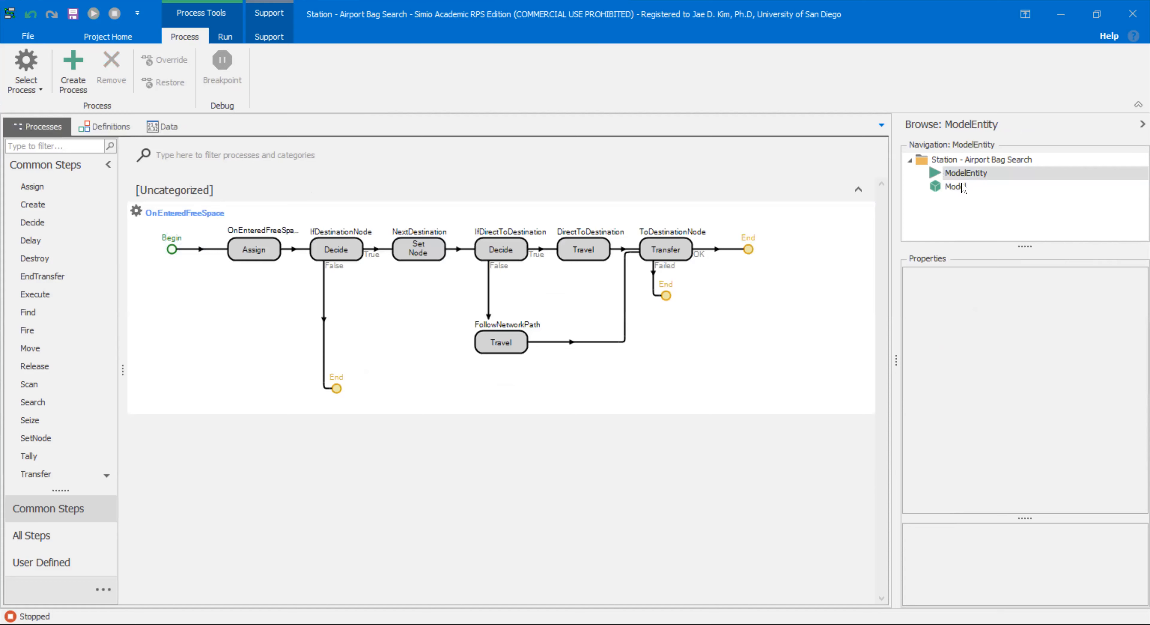
pyautogui.click(104, 125)
pyautogui.click(43, 304)
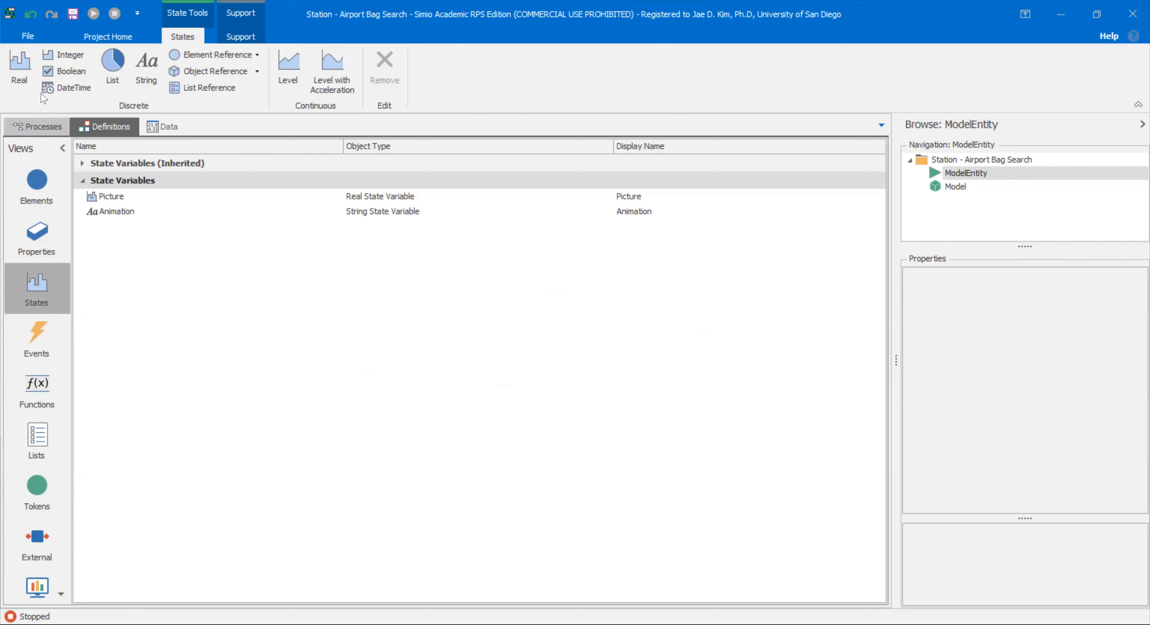
pyautogui.click(63, 55)
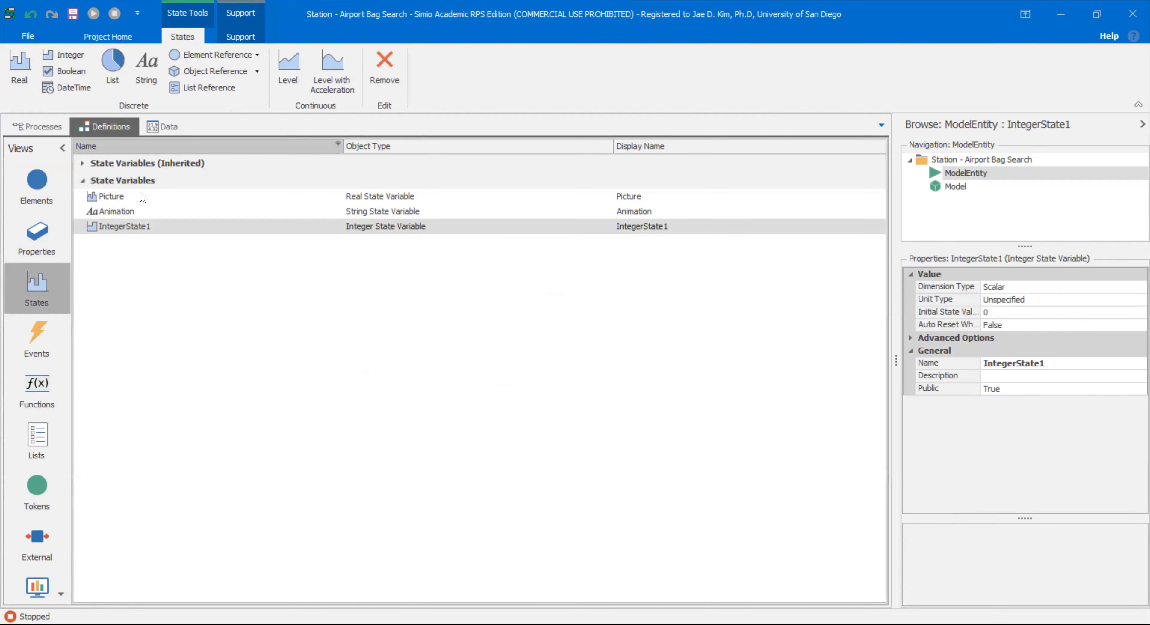
pyautogui.doubleClick(162, 229)
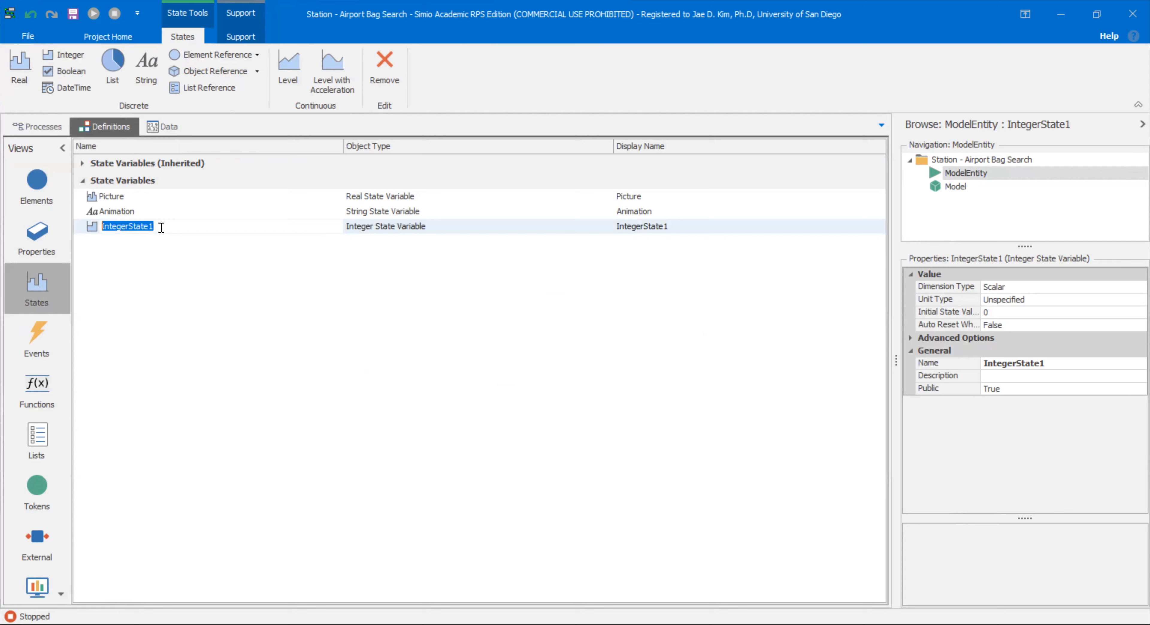
pyautogui.write('ID')
pyautogui.press('BackSpace')
pyautogui.press('BackSpace')
pyautogui.write('BagID')
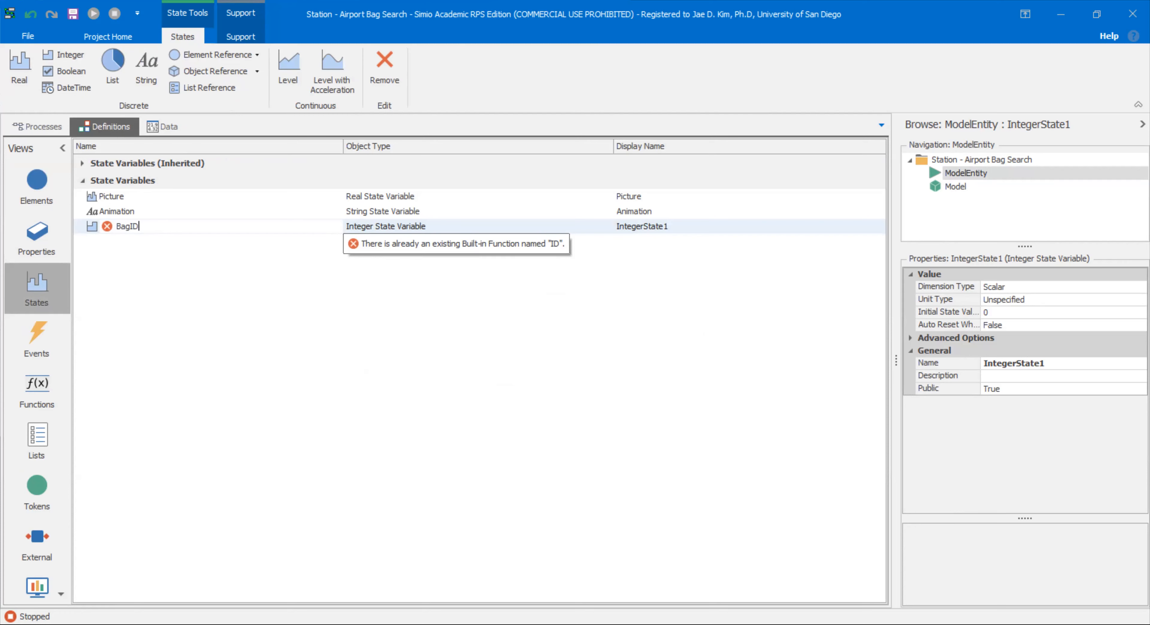
pyautogui.press('Return')
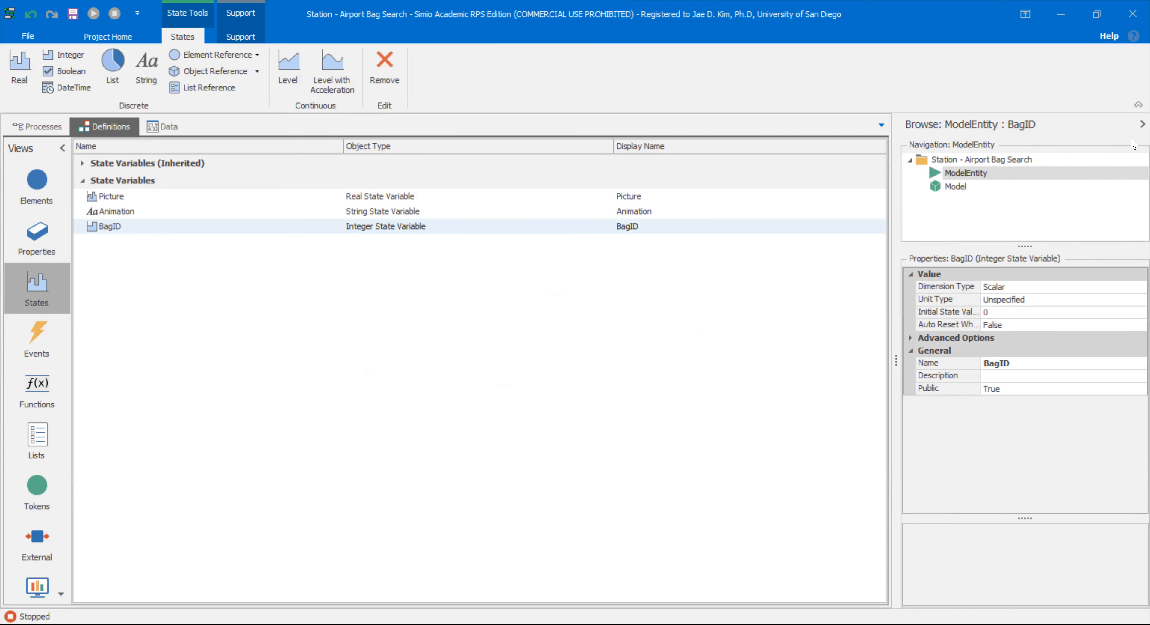
# Add a discrete integer state variable named PassengerIndex to the main Model
pyautogui.click(966, 187)
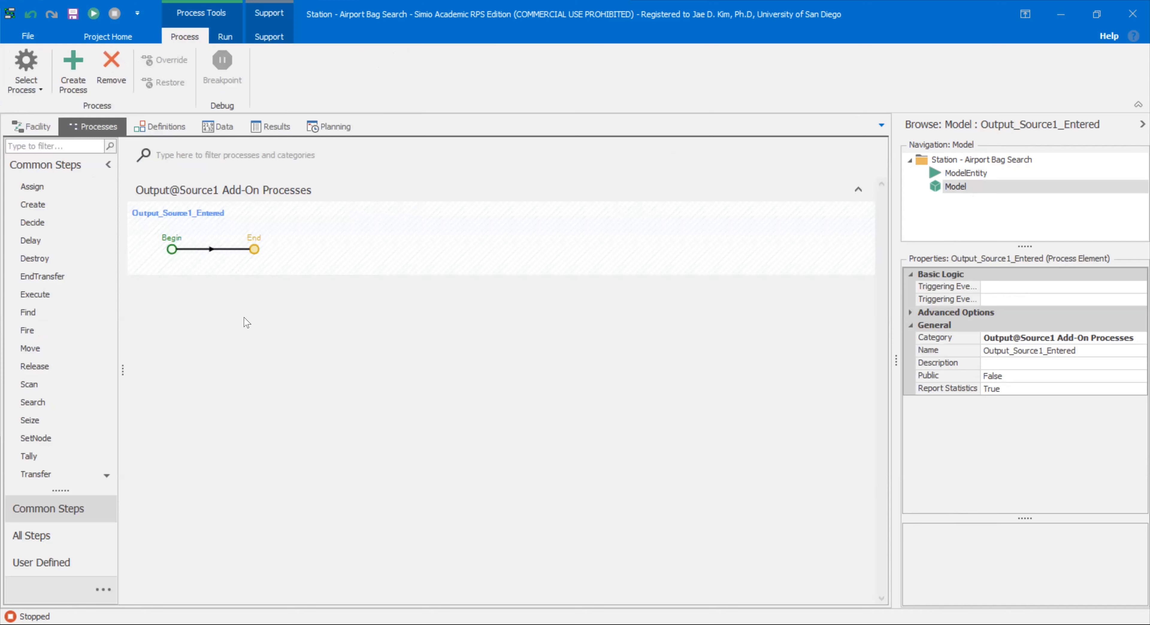
pyautogui.click(977, 176)
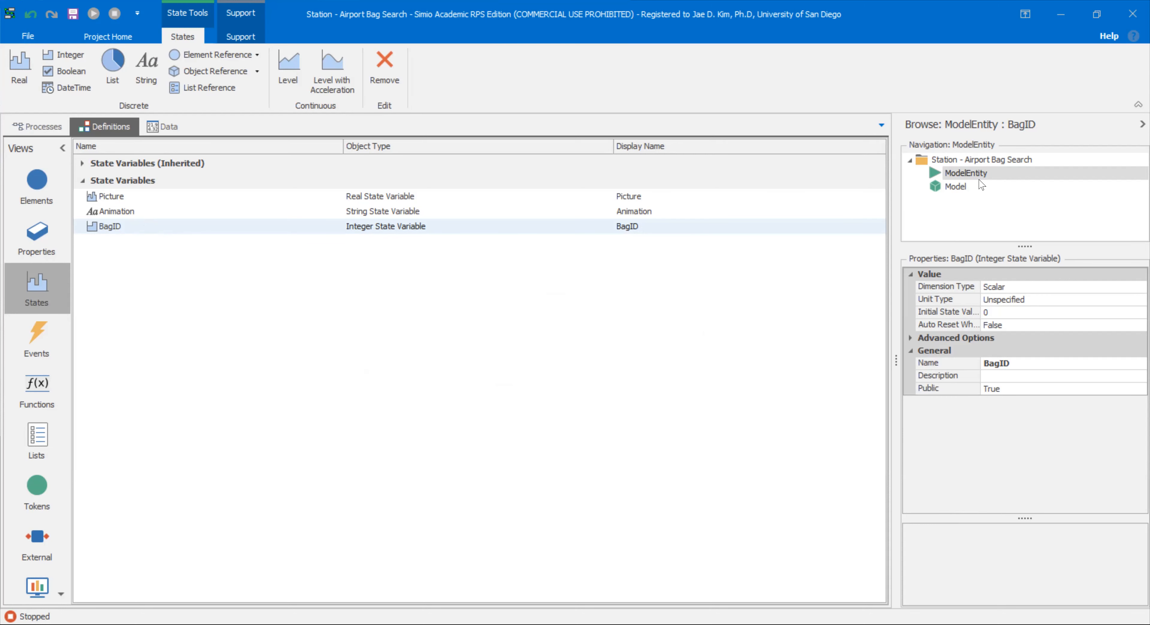
pyautogui.click(964, 188)
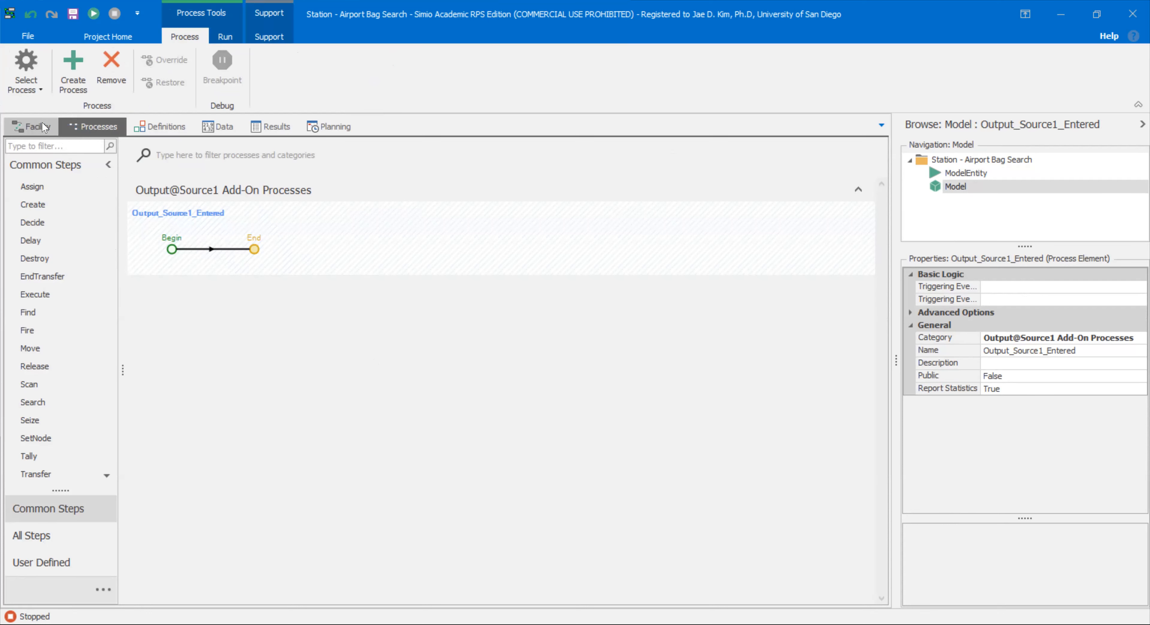
pyautogui.click(174, 129)
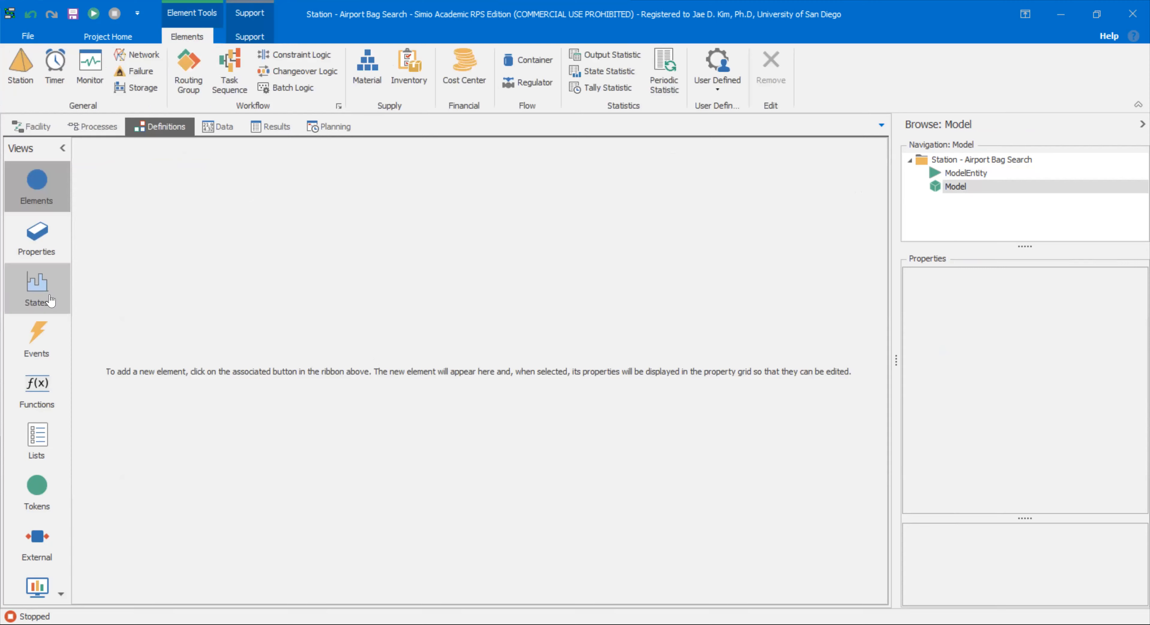
pyautogui.click(49, 284)
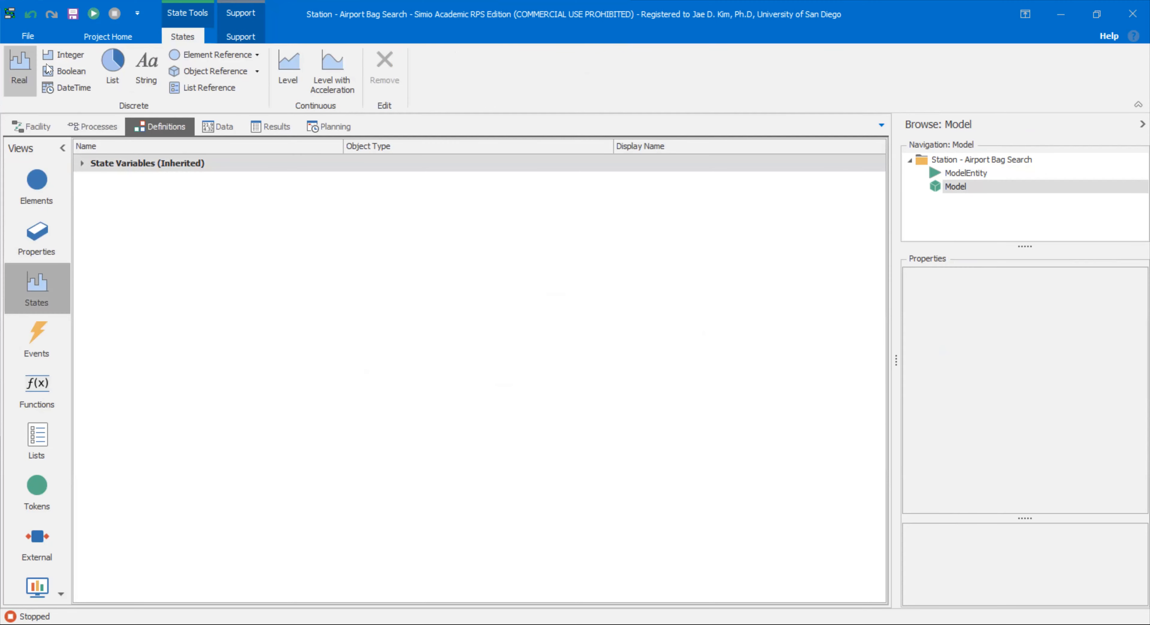
pyautogui.click(65, 54)
pyautogui.click(151, 196)
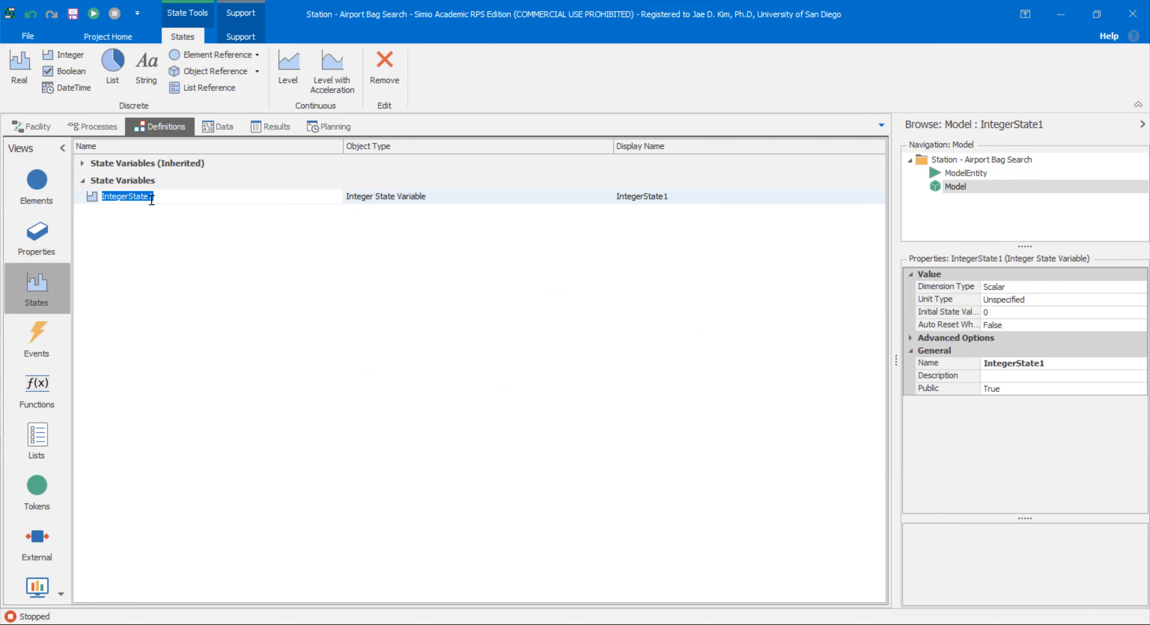
pyautogui.write('PassengerIndex')
pyautogui.press('Return')
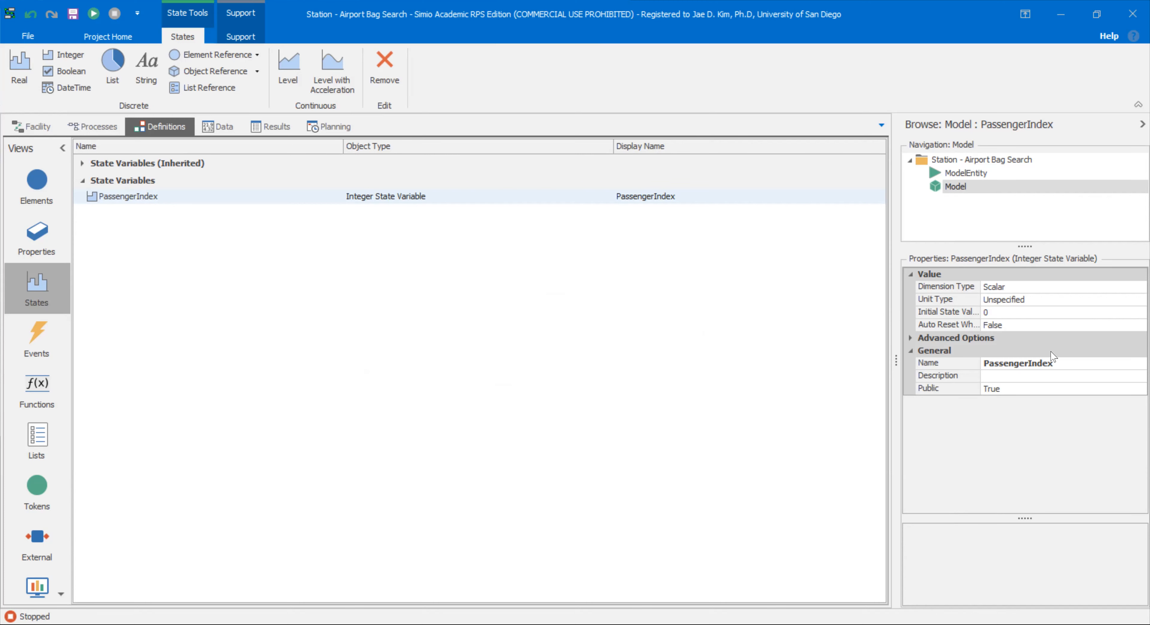
# Insert an Assign step between Begin and End in the Output_Source1_Entered process
pyautogui.click(102, 128)
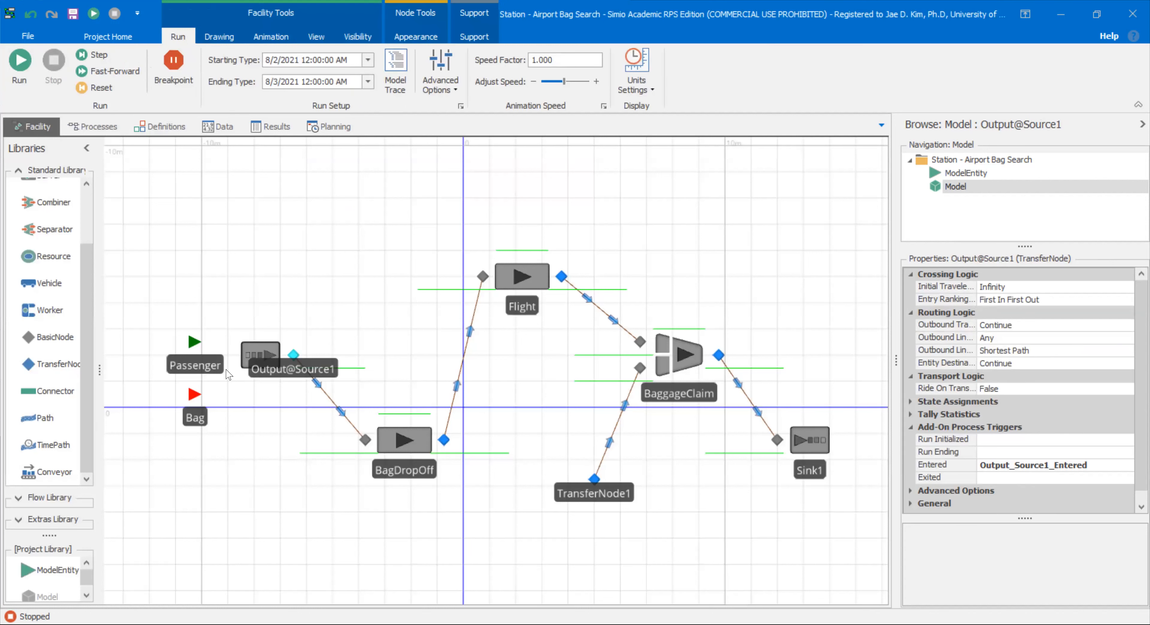
pyautogui.moveTo(194, 369)
pyautogui.mouseDown()
pyautogui.moveTo(287, 344)
pyautogui.moveTo(263, 371)
pyautogui.moveTo(187, 371)
pyautogui.mouseUp()
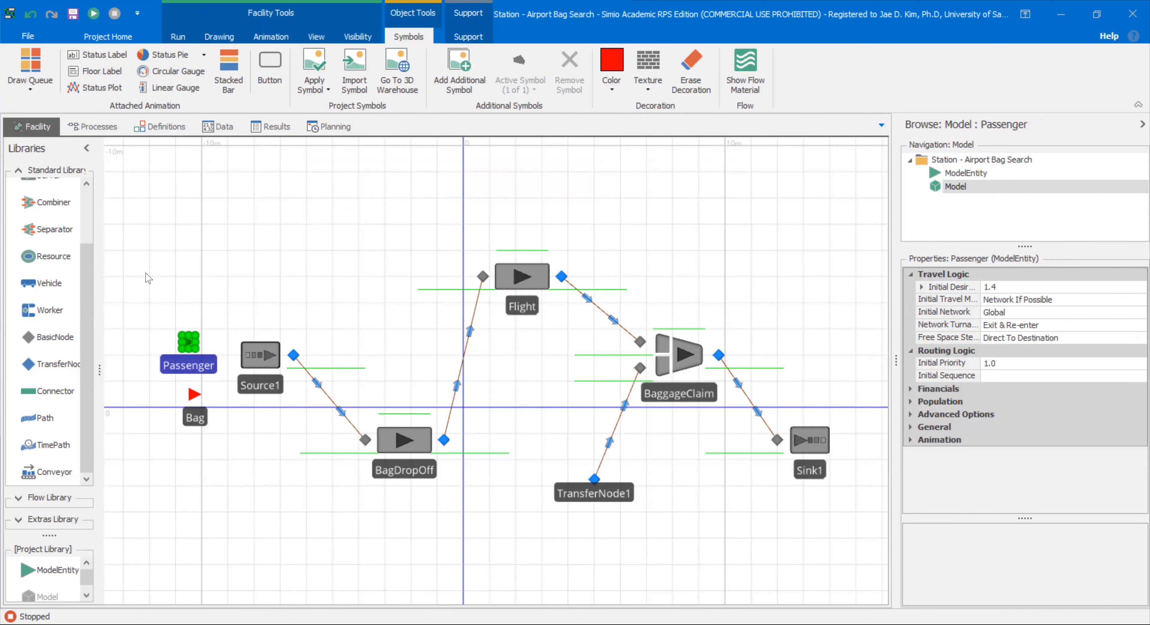
pyautogui.click(107, 132)
pyautogui.moveTo(33, 192); pyautogui.dragTo(231, 263)
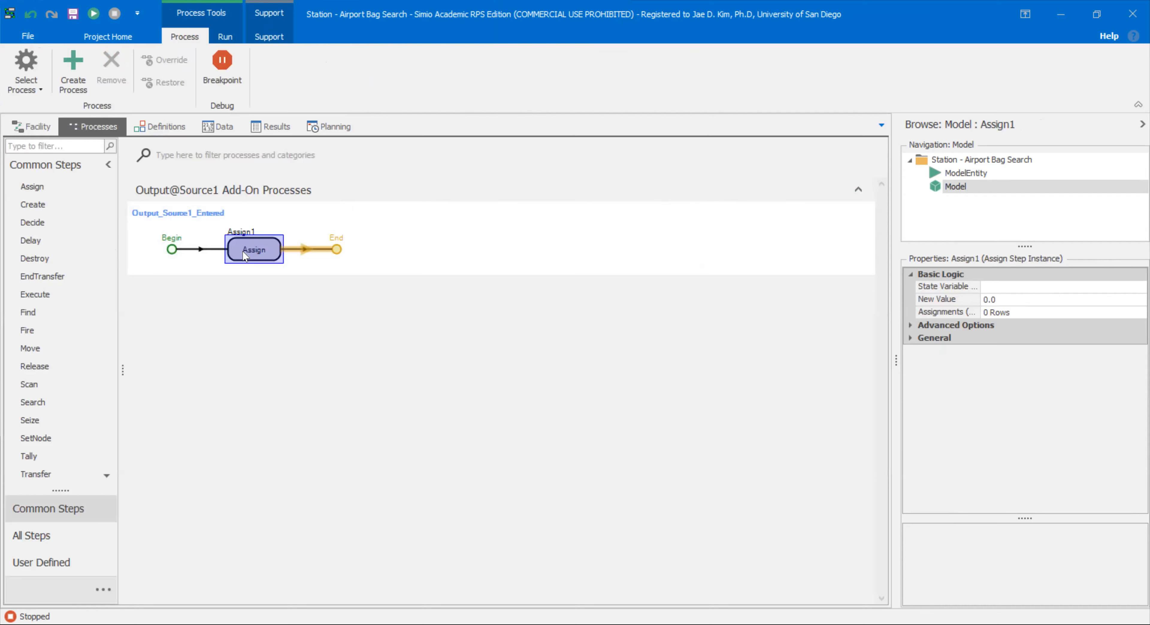
# Set the Assign step's state variable name to PassengerIndex
pyautogui.click(1133, 288)
pyautogui.write('pass')
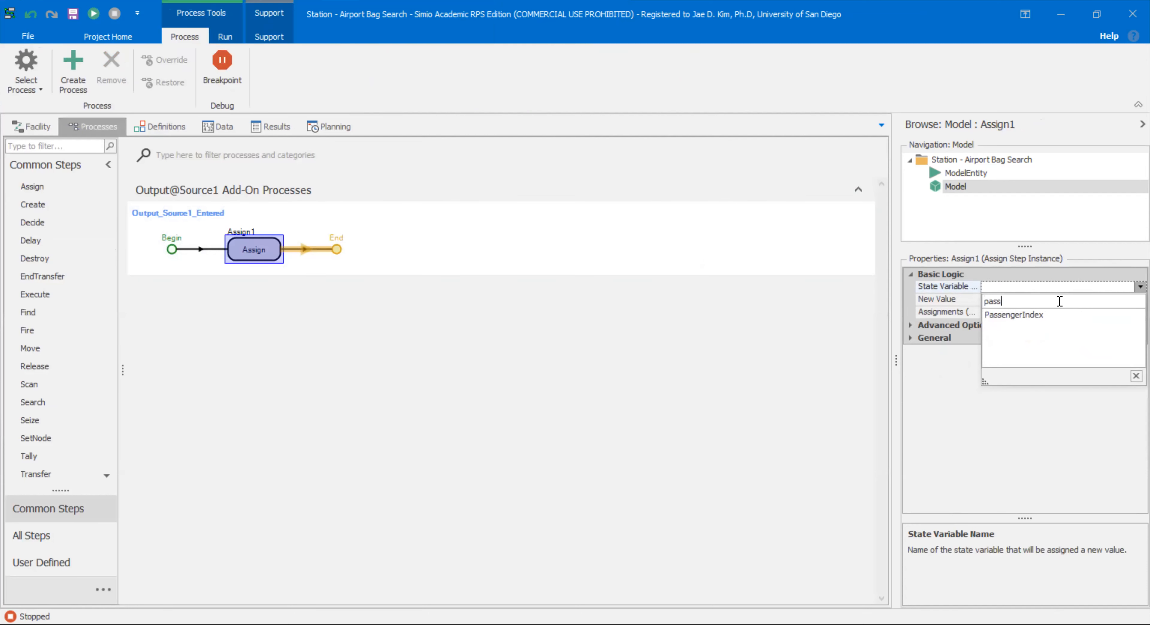
pyautogui.click(1028, 310)
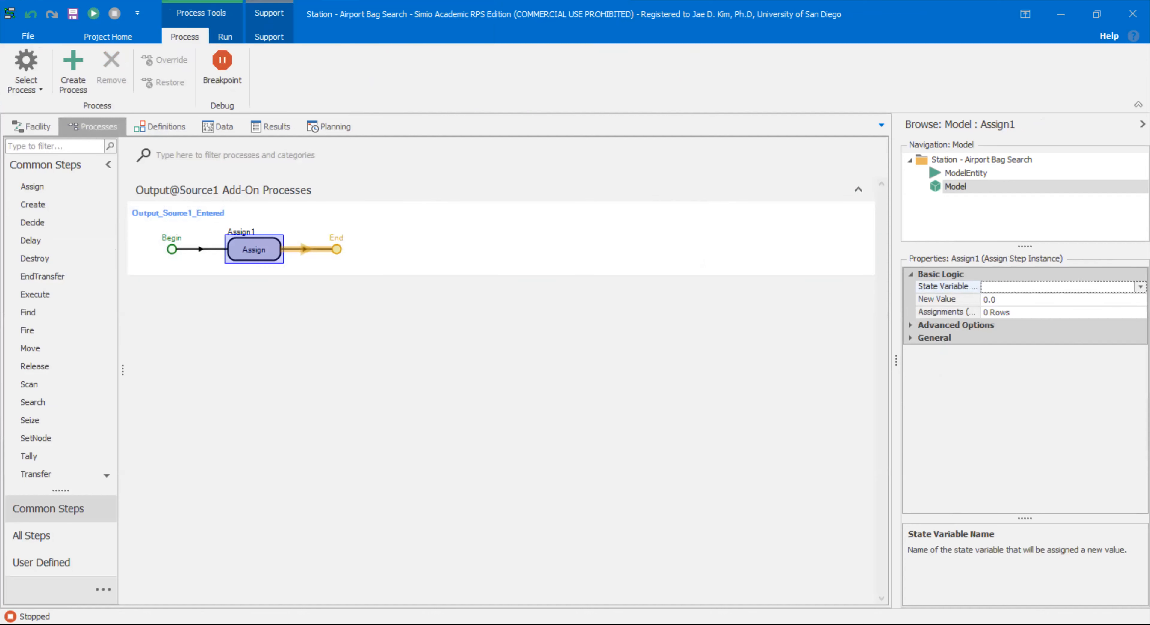
pyautogui.click(1132, 288)
pyautogui.click(1096, 312)
pyautogui.click(647, 341)
pyautogui.write('PassengerIndex')
pyautogui.press('Return')
# Set the new value of the PassengerIndex assignment to the expression PassengerIndex+1
pyautogui.click(1132, 304)
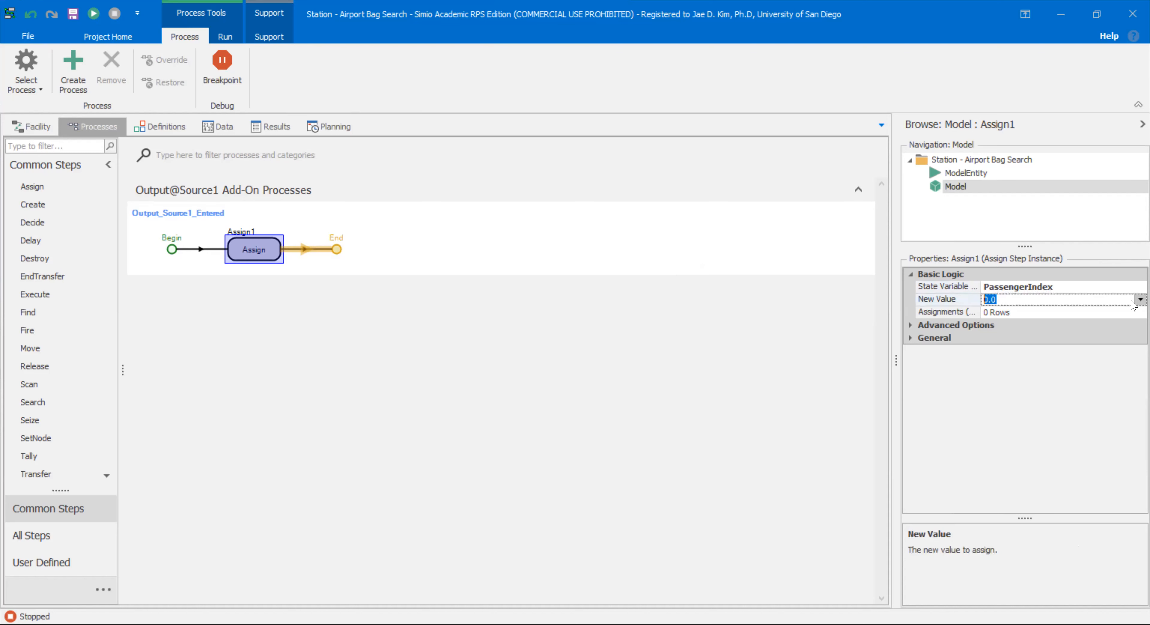
pyautogui.write('pa')
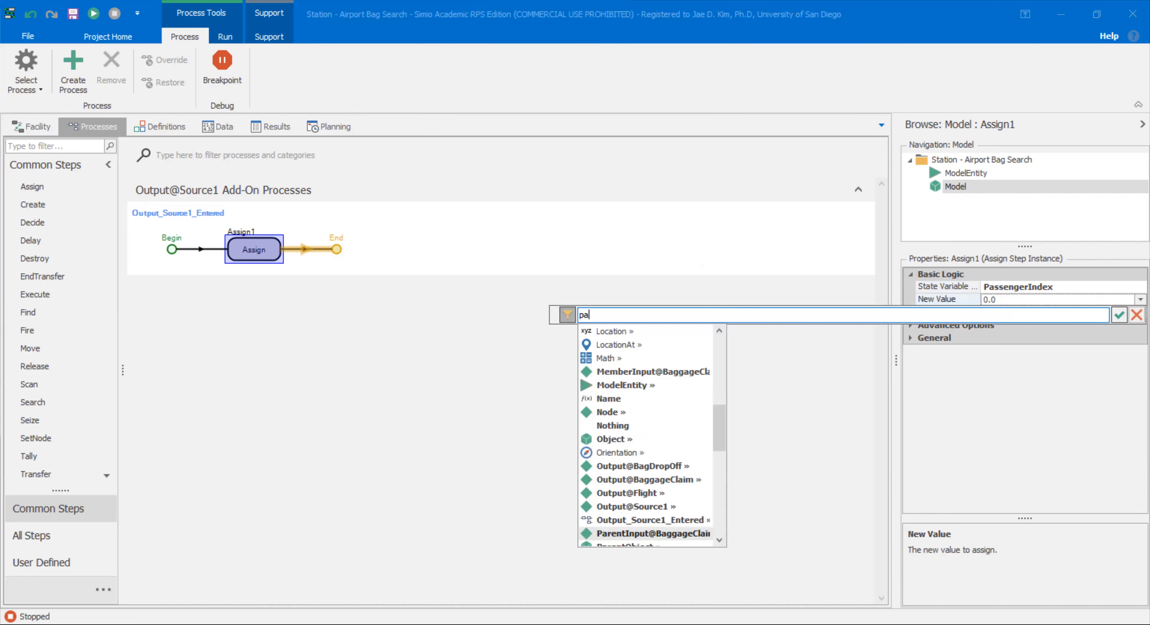
pyautogui.write('sse')
pyautogui.press('BackSpace')
pyautogui.press('BackSpace')
pyautogui.press('BackSpace')
pyautogui.press('BackSpace')
pyautogui.press('BackSpace')
pyautogui.write('Pa')
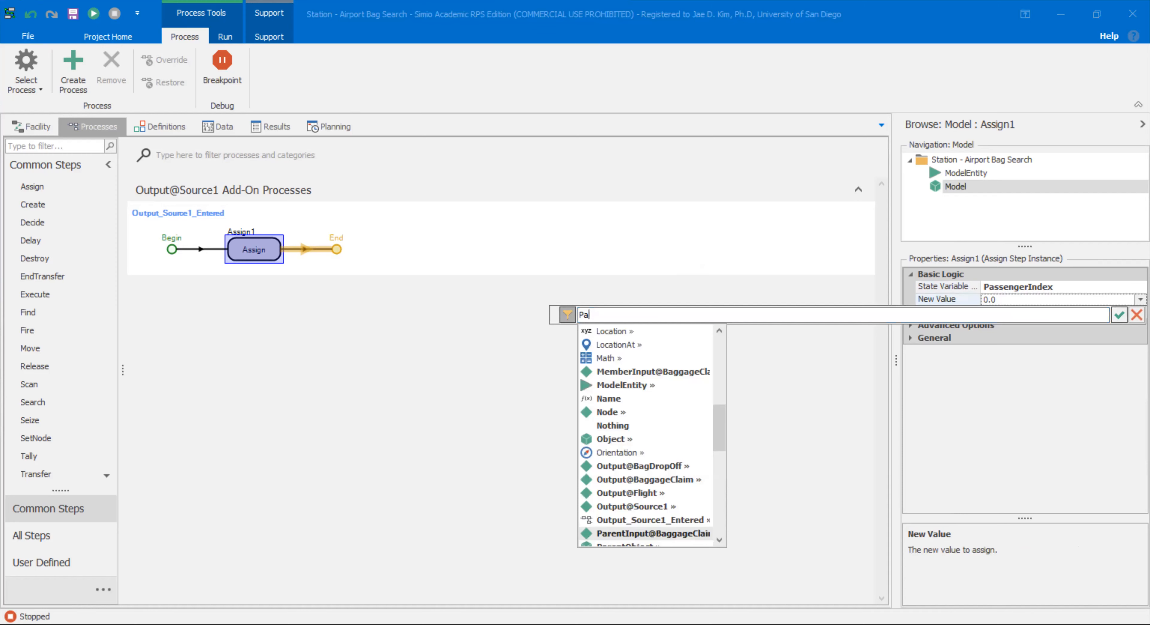
pyautogui.write('ssengerIndex+1')
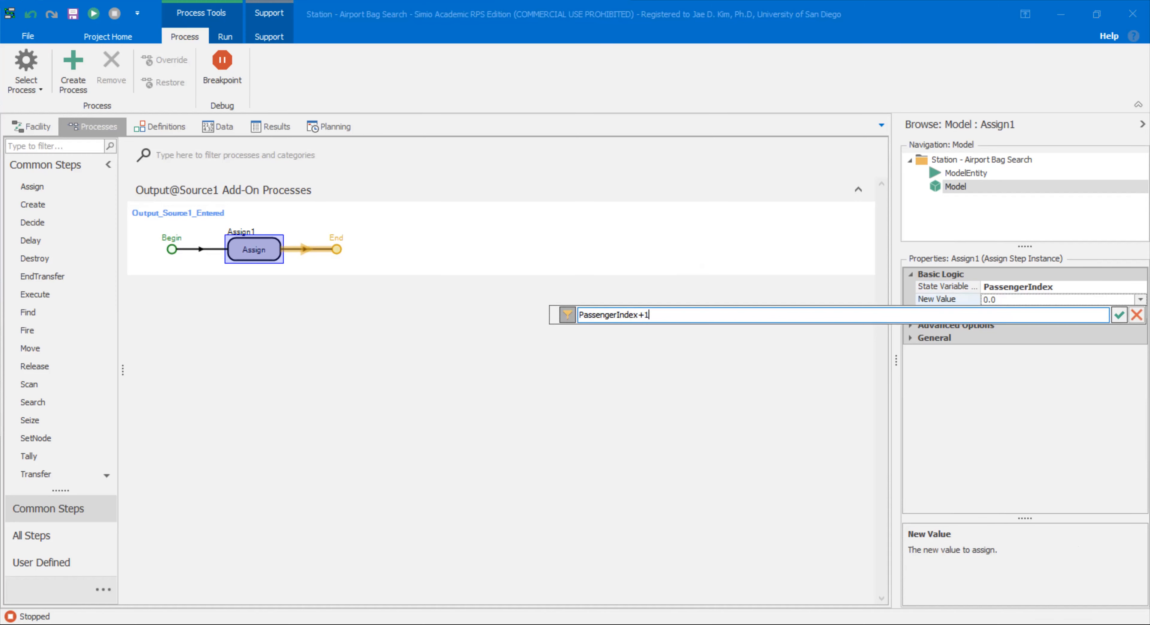
pyautogui.click(1119, 314)
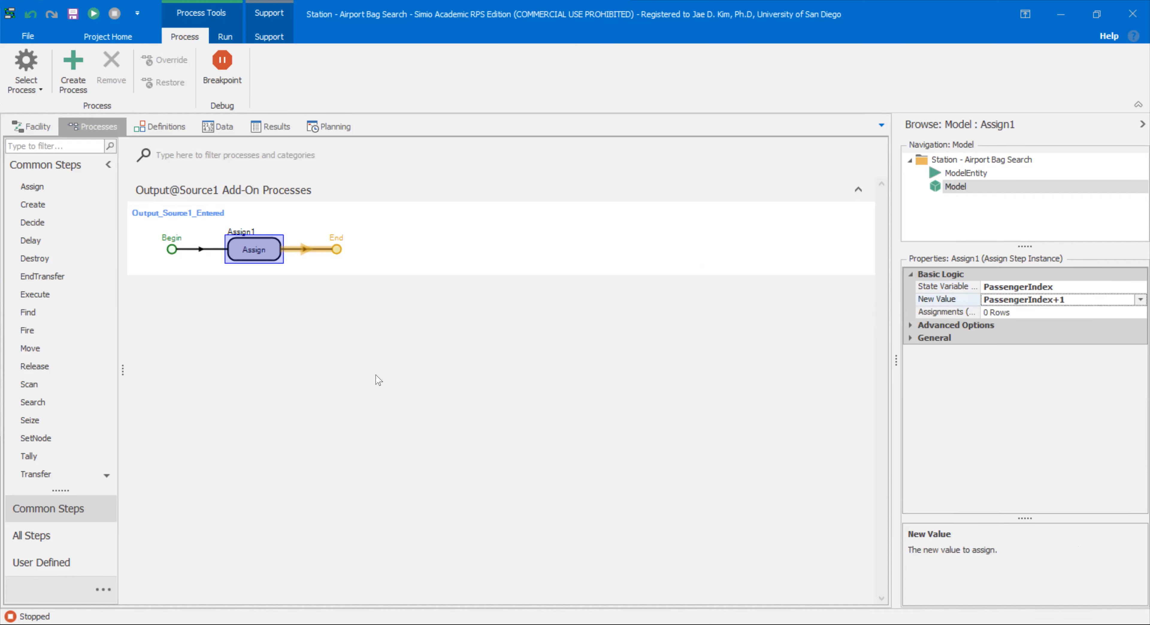
# Rename the Assign step in the Output_Source1_Entered process as "Increment ID value"
pyautogui.rightClick(249, 237)
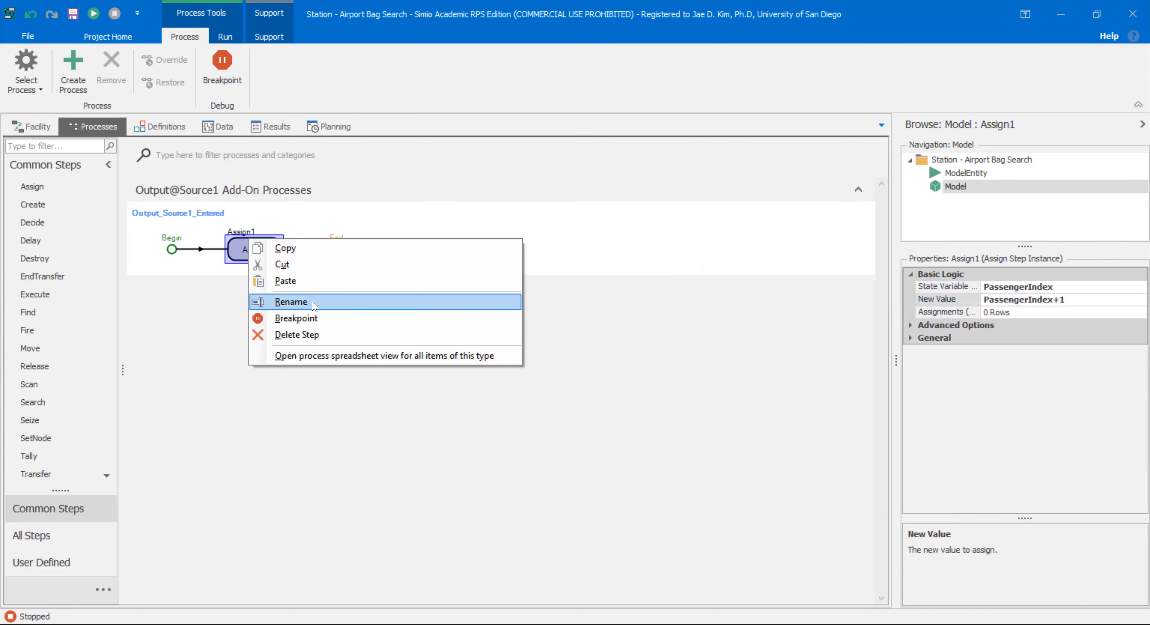
pyautogui.click(291, 301)
pyautogui.write('n')
pyautogui.press('BackSpace')
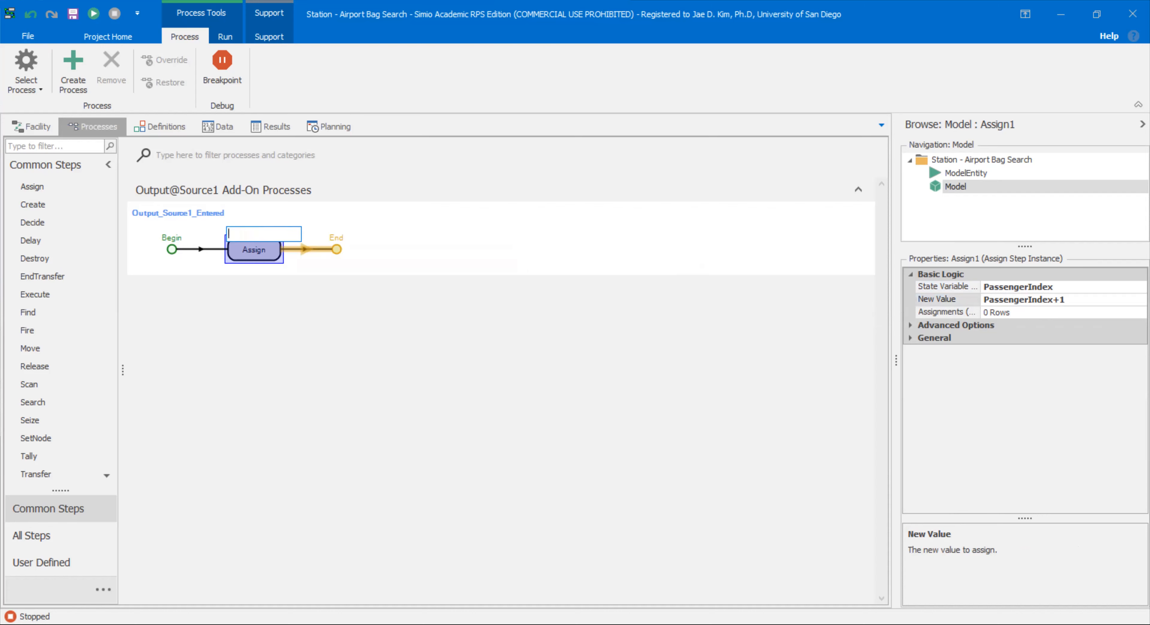
pyautogui.write('Increment IDF')
pyautogui.press('BackSpace')
pyautogui.write('value')
pyautogui.press('Return')
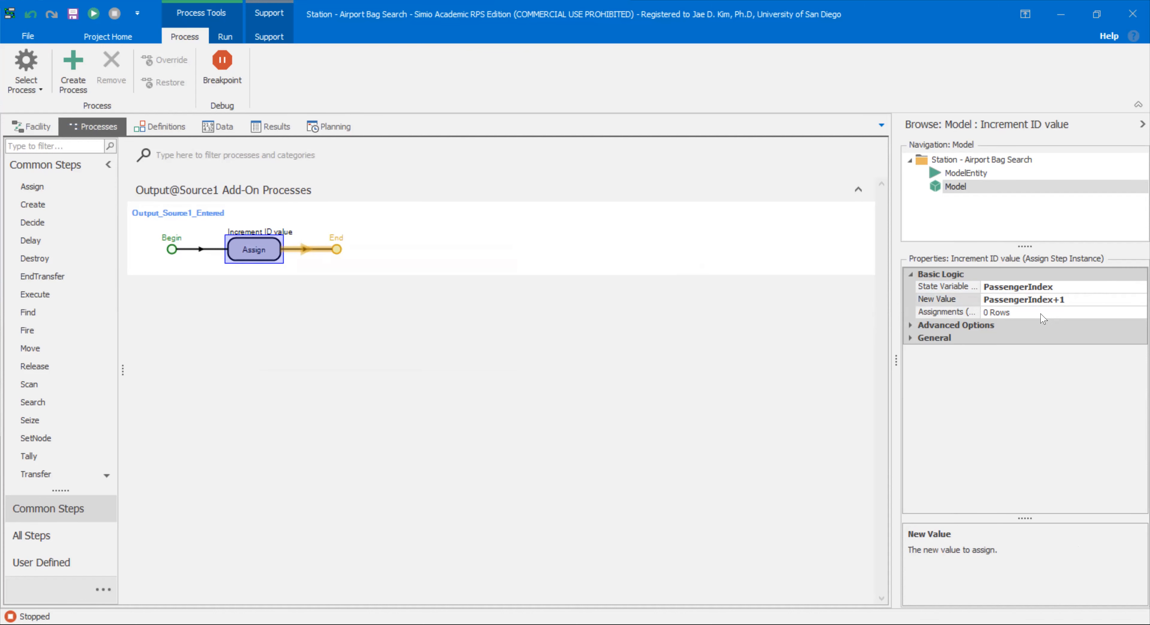
# Insert a second Assign step between the Increment ID value step and End
pyautogui.moveTo(40, 189); pyautogui.dragTo(339, 254)
pyautogui.click(257, 253)
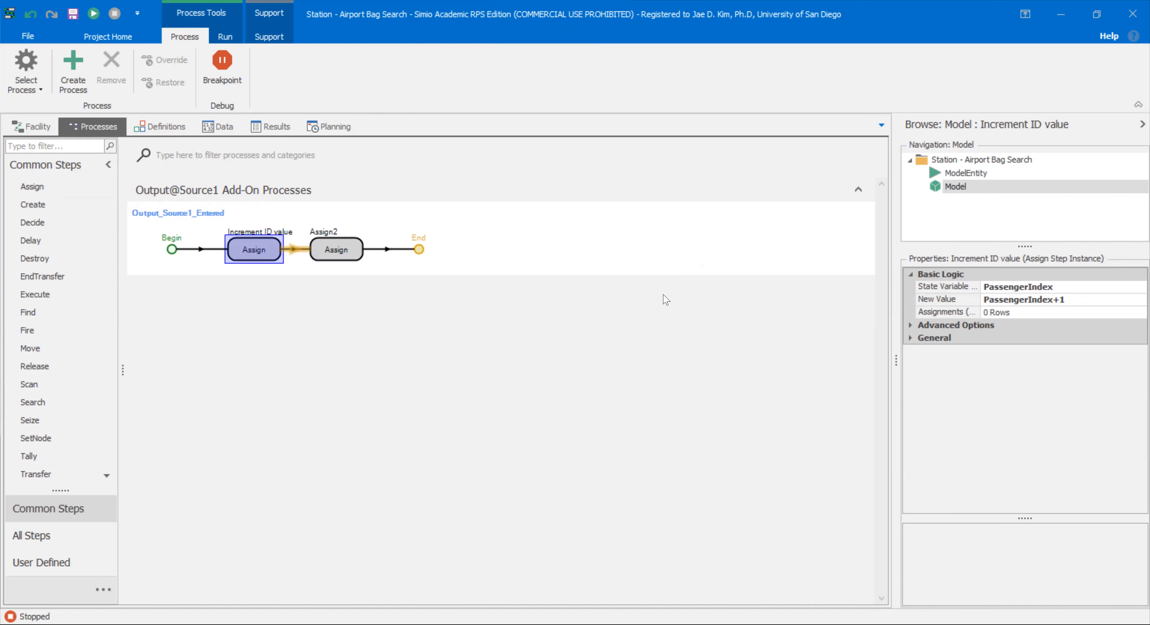
pyautogui.rightClick(328, 247)
pyautogui.press('Escape')
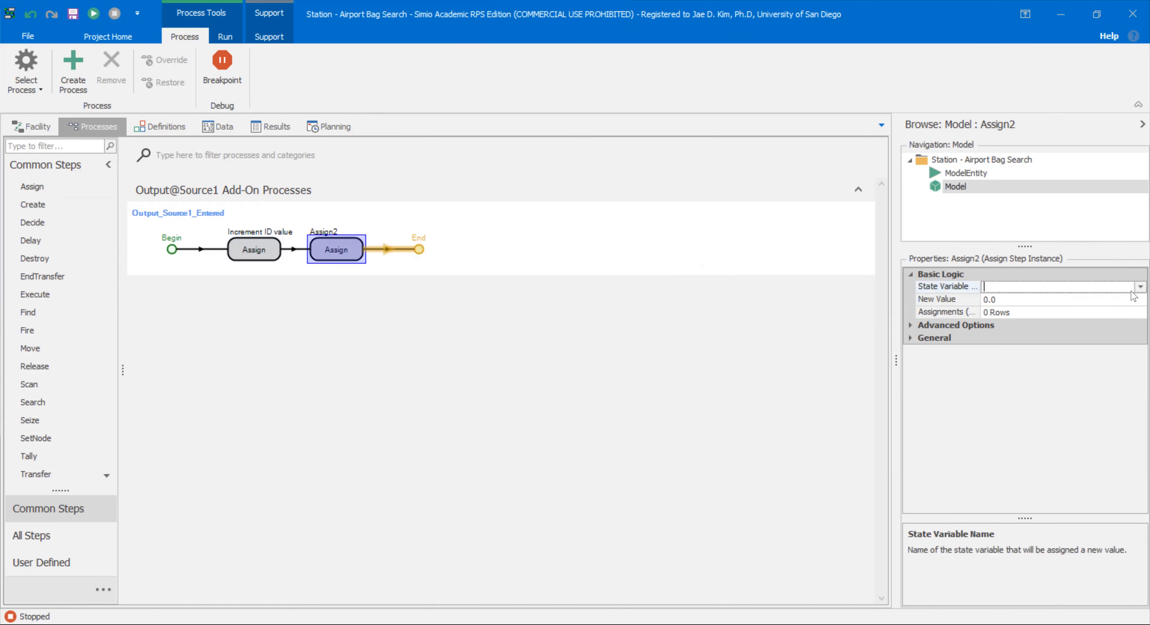
# Rename the second Assign step as "Assign ID value to Passenger"
pyautogui.rightClick(321, 252)
pyautogui.click(368, 319)
pyautogui.write('Assign ')
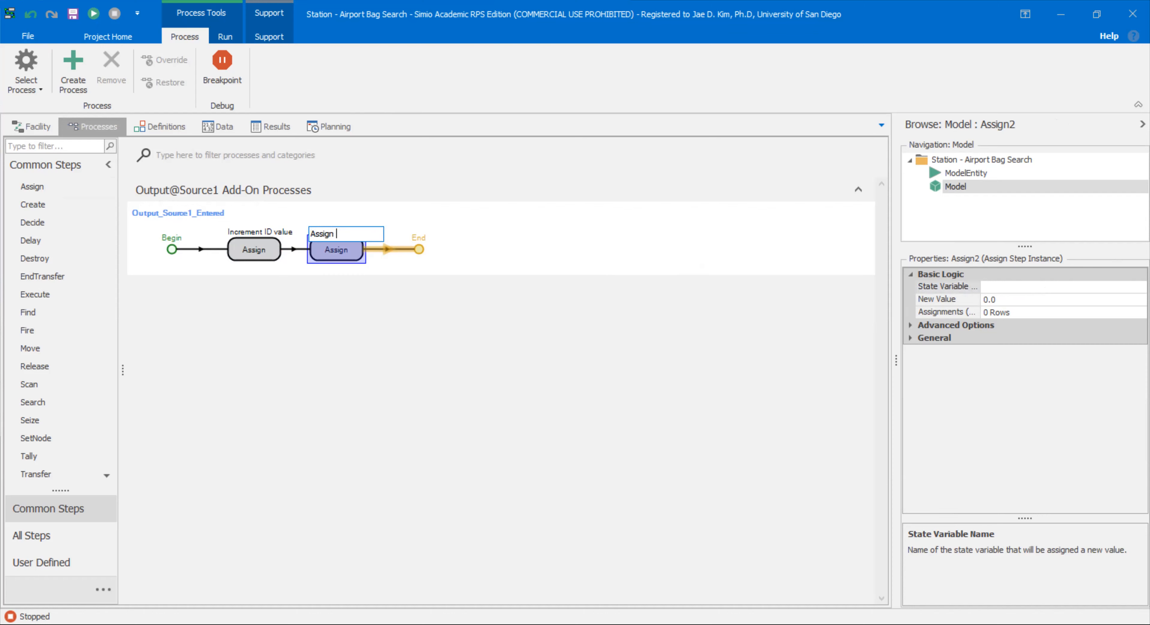
pyautogui.write('PsssengerID to')
pyautogui.press('BackSpace')
pyautogui.press('BackSpace')
pyautogui.press('BackSpace')
pyautogui.press('BackSpace')
pyautogui.press('BackSpace')
pyautogui.press('BackSpace')
pyautogui.press('BackSpace')
pyautogui.press('BackSpace')
pyautogui.press('BackSpace')
pyautogui.press('BackSpace')
pyautogui.press('BackSpace')
pyautogui.press('BackSpace')
pyautogui.press('BackSpace')
pyautogui.press('BackSpace')
pyautogui.press('BackSpace')
pyautogui.write('ID value to Passenger')
pyautogui.press('Return')
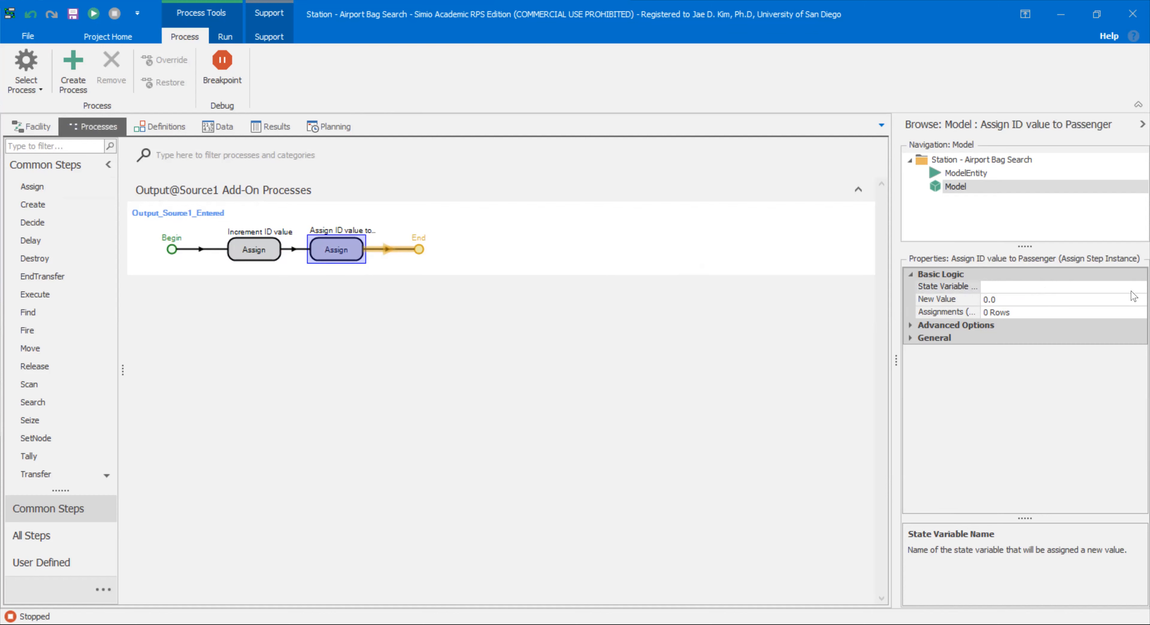
# Set the second Assign step's state variable name to ModelEntity.BagID
pyautogui.click(1111, 288)
pyautogui.write('mode')
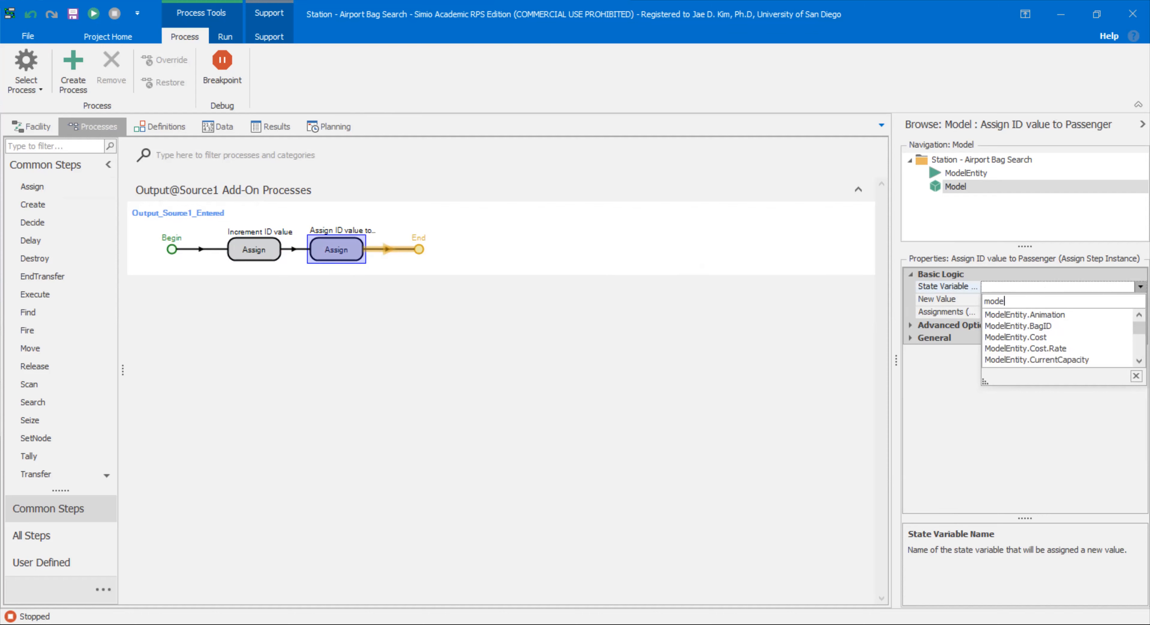
pyautogui.click(1041, 330)
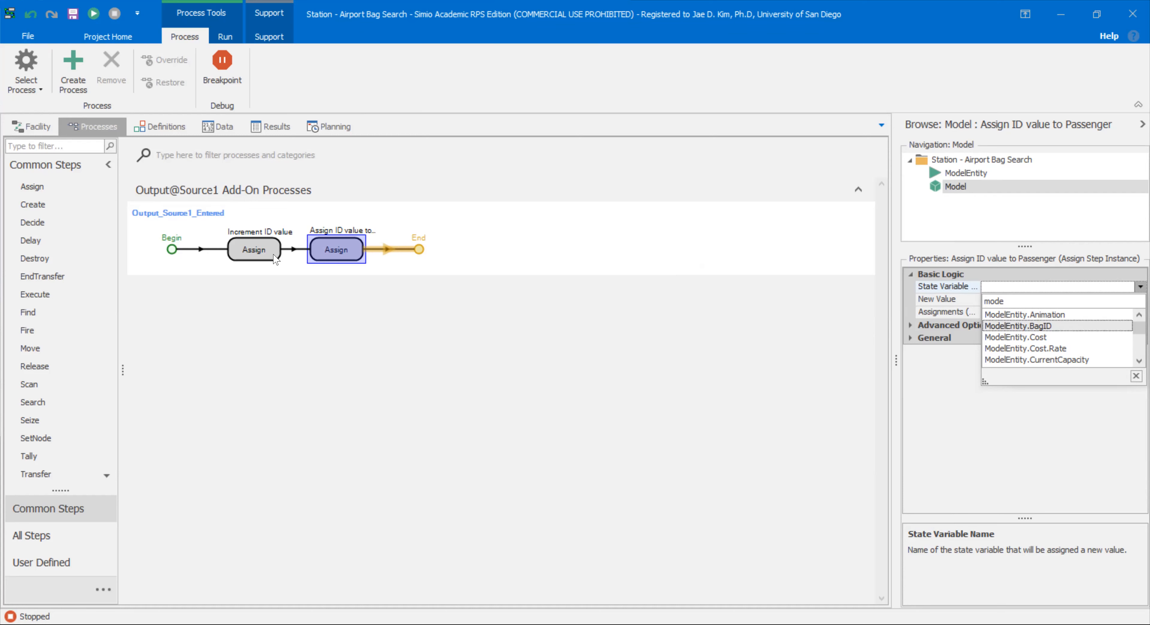
# Change the second Assign step's name to "Assign ID value to BagID"
pyautogui.rightClick(351, 249)
pyautogui.click(386, 311)
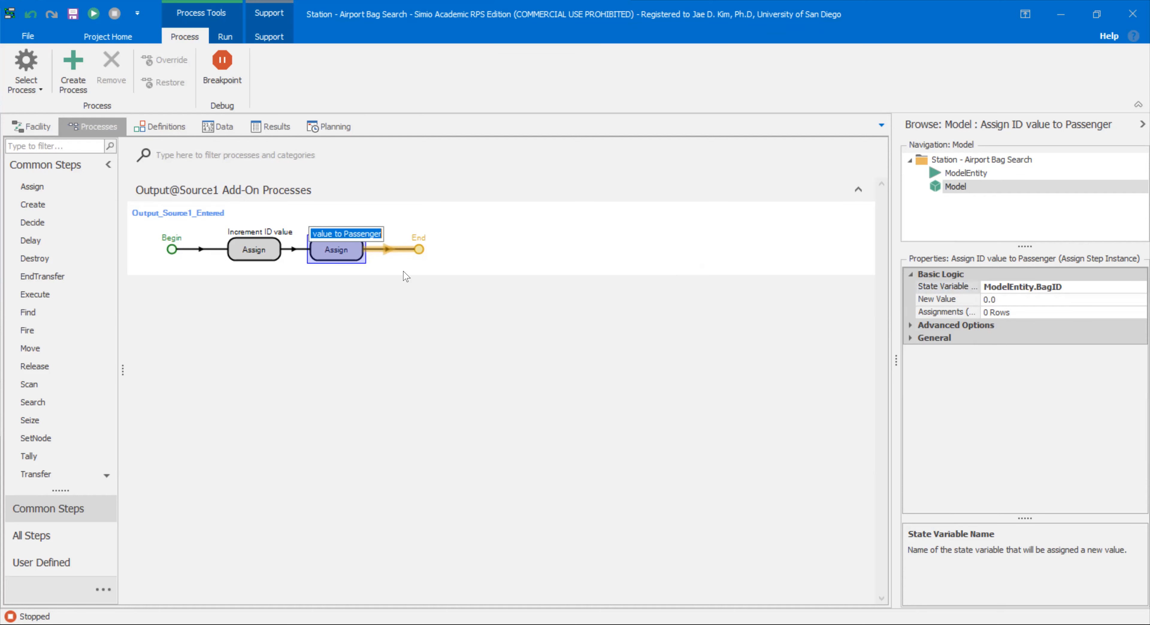
pyautogui.click(351, 240)
pyautogui.moveTo(344, 237); pyautogui.dragTo(518, 253)
pyautogui.write('BagID')
pyautogui.press('Return')
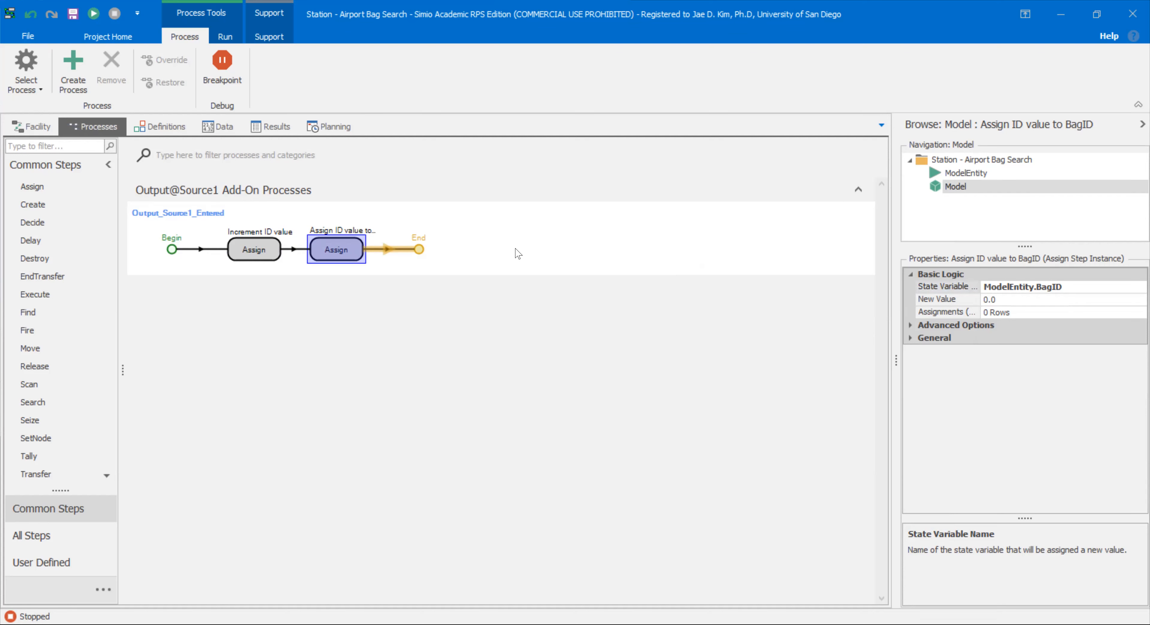
# Shorten the second Assign step's name to "Assign ID to BagID"
pyautogui.click(367, 231)
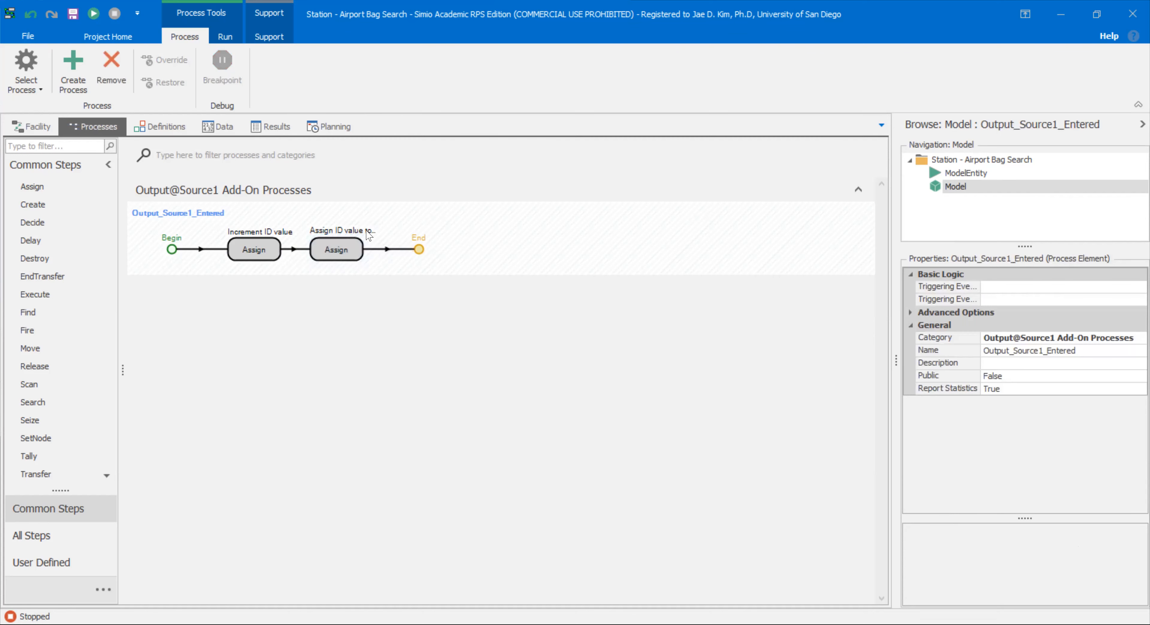
pyautogui.click(349, 244)
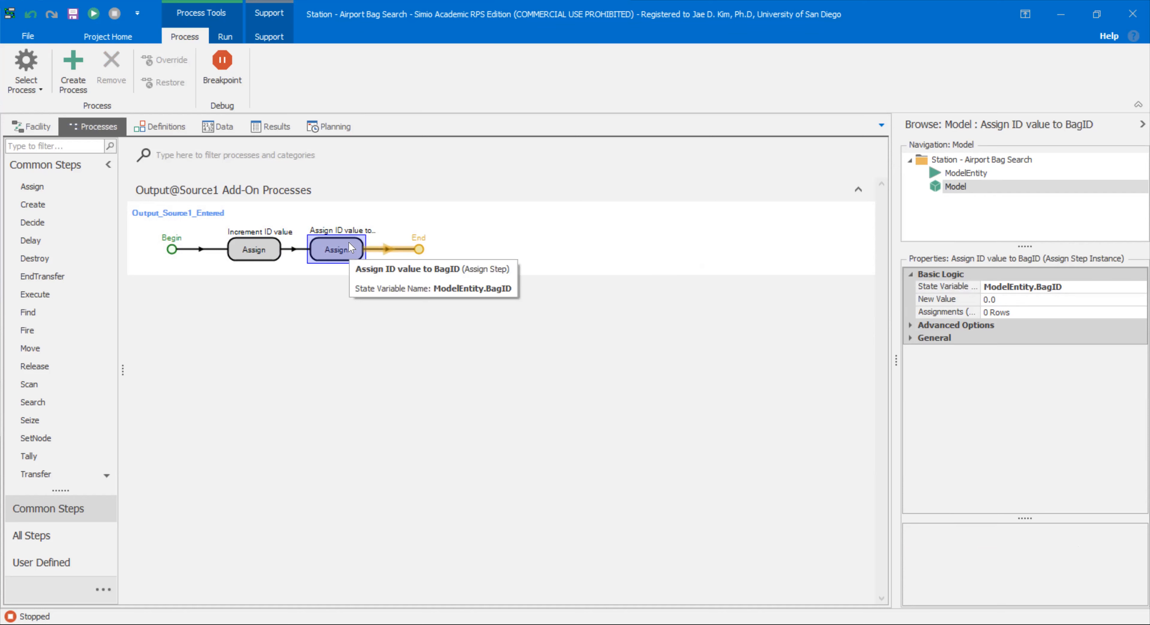
pyautogui.rightClick(348, 246)
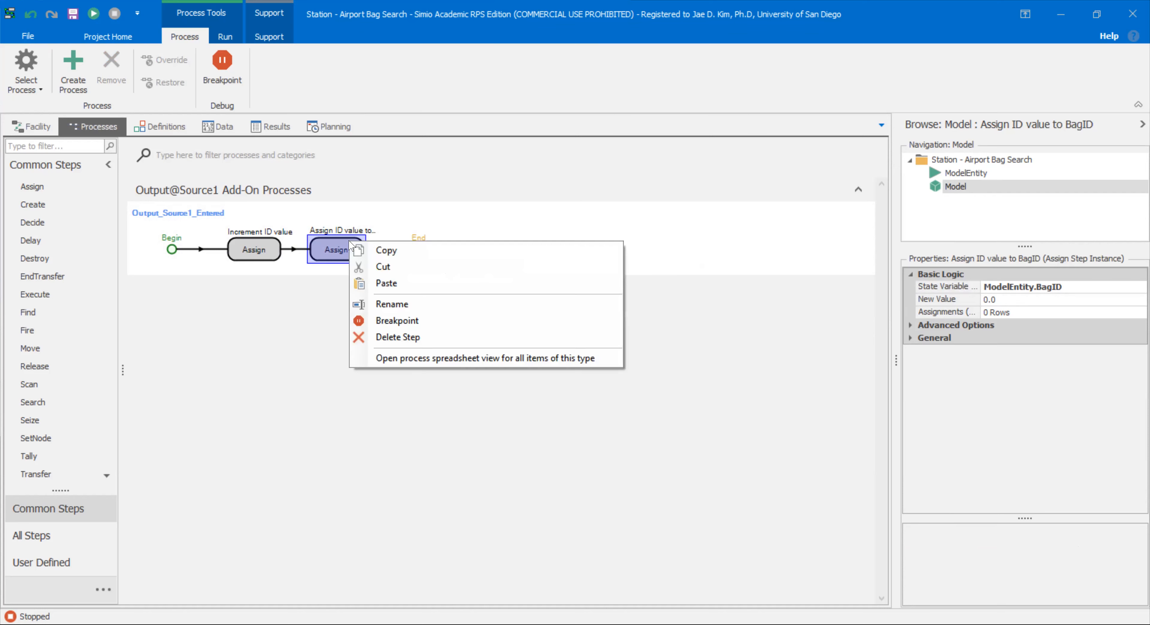
pyautogui.click(400, 305)
pyautogui.press('BackSpace')
pyautogui.press('BackSpace')
pyautogui.press('BackSpace')
pyautogui.press('BackSpace')
pyautogui.press('BackSpace')
pyautogui.press('BackSpace')
pyautogui.write('toBagID')
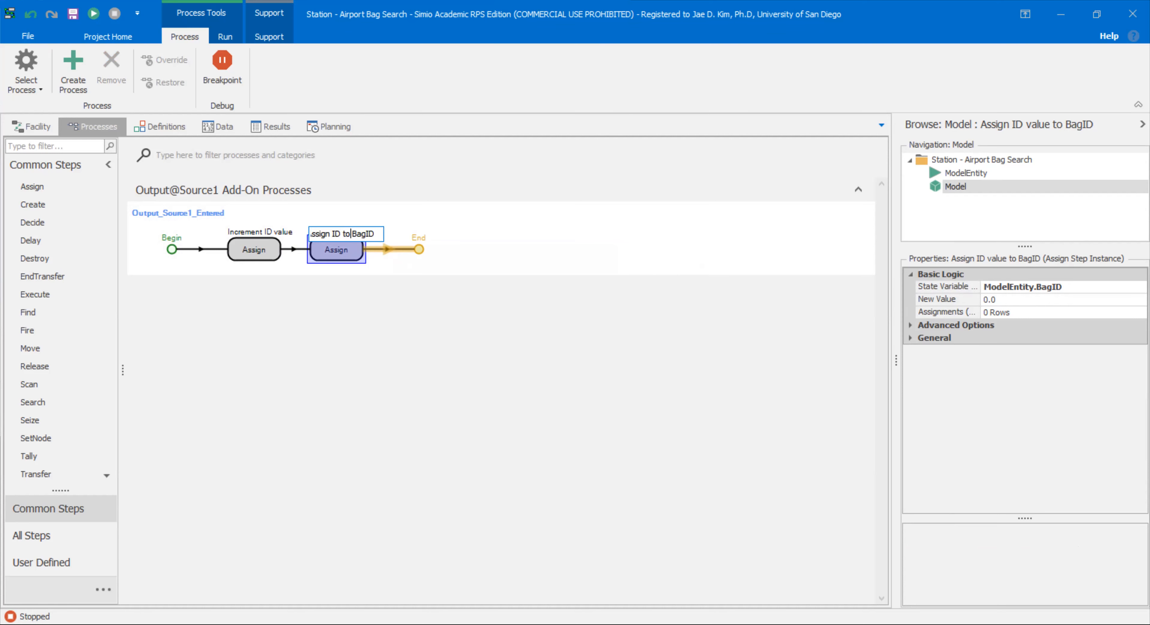
pyautogui.press('Return')
# Set the new value of the BagID assignment to the expression PassengerIndex
pyautogui.click(1058, 300)
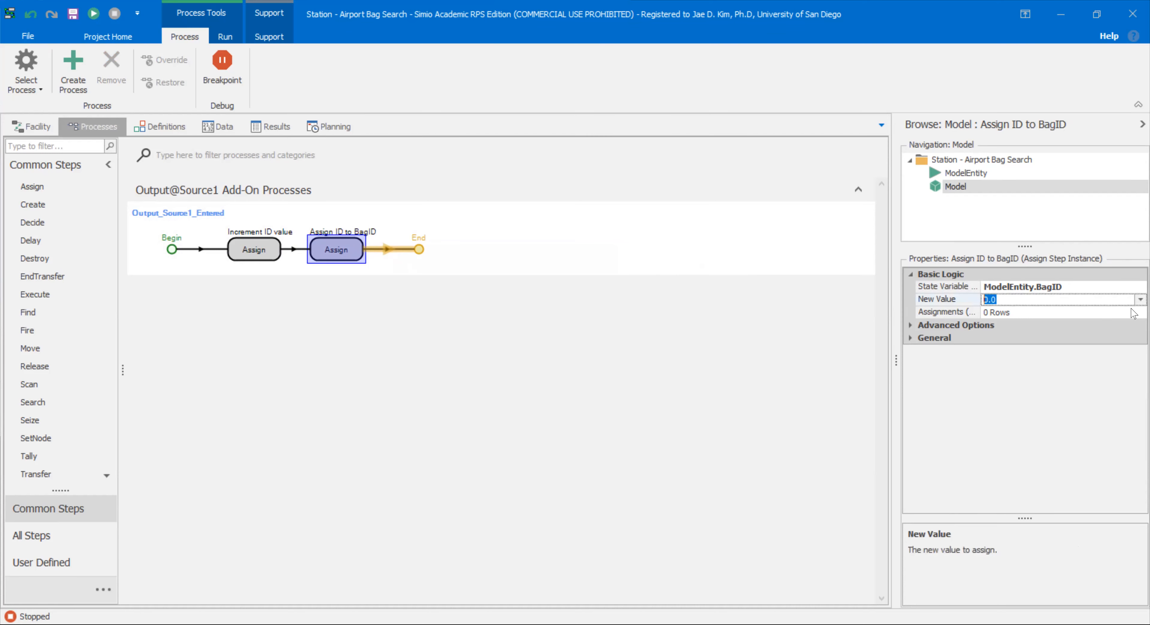
pyautogui.click(1134, 301)
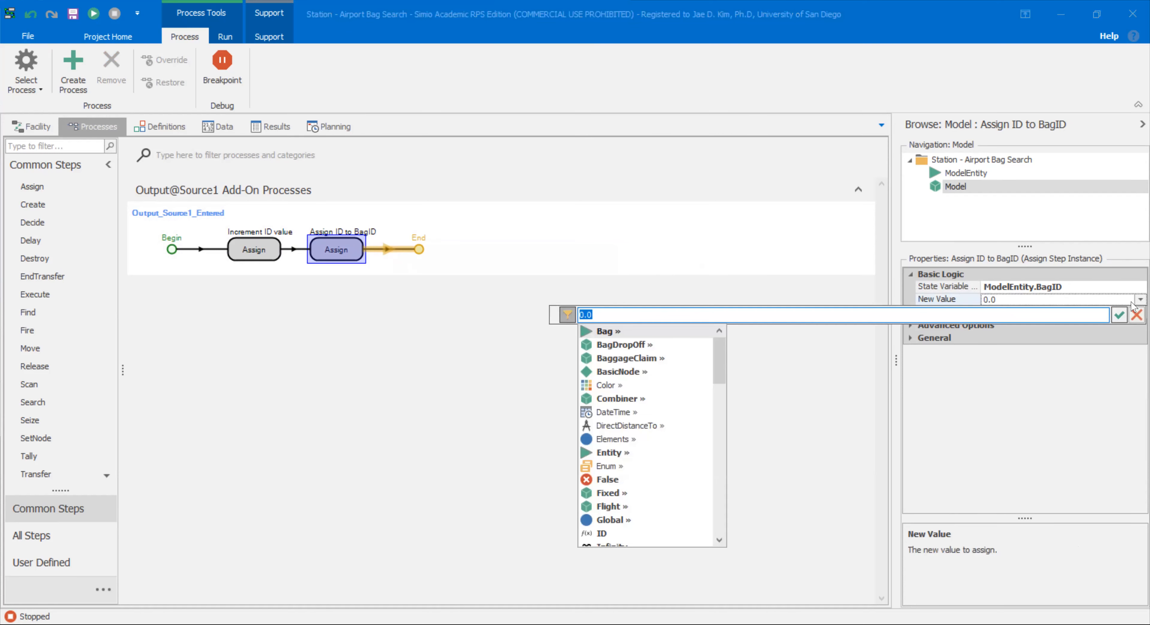
pyautogui.write('pass')
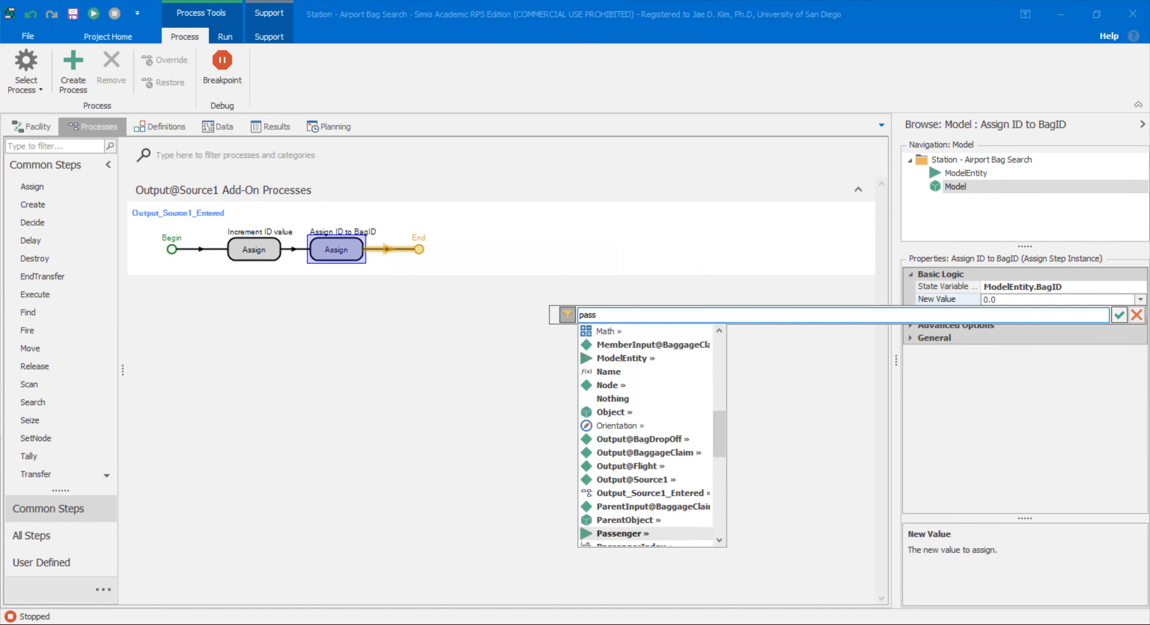
pyautogui.press('Down')
pyautogui.press('Return')
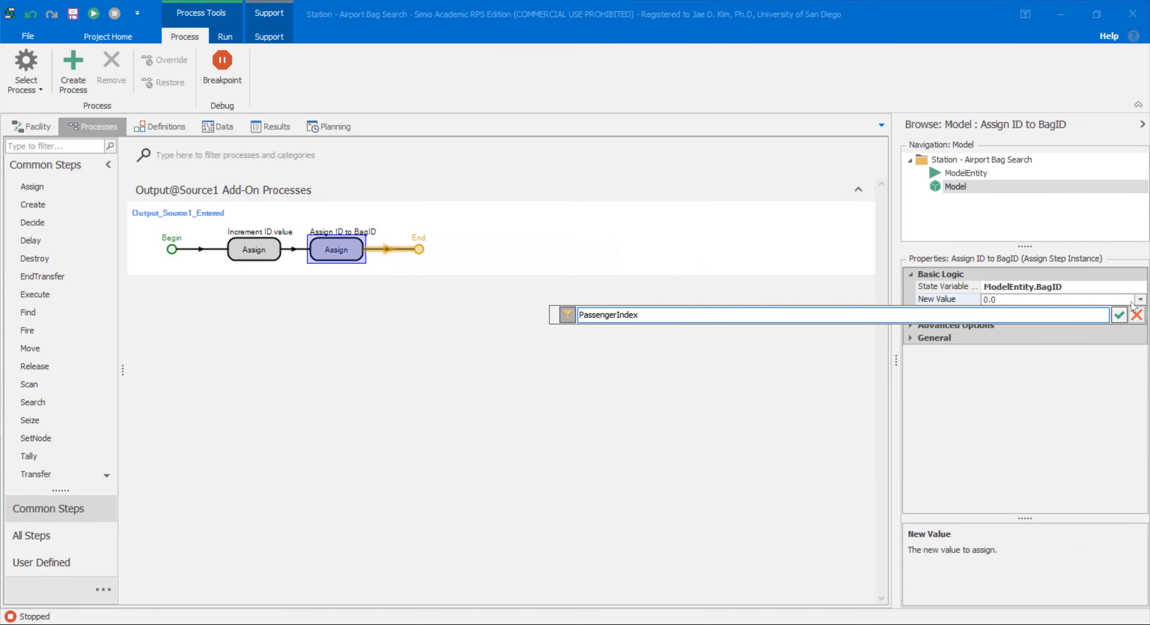
pyautogui.press('Return')
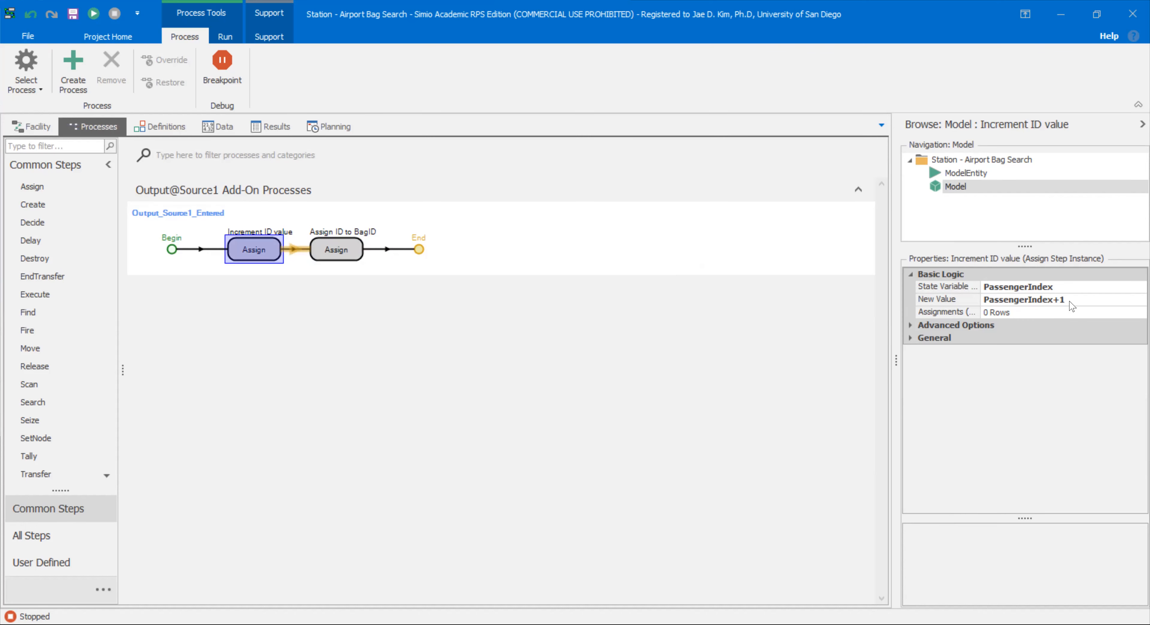
pyautogui.click(353, 251)
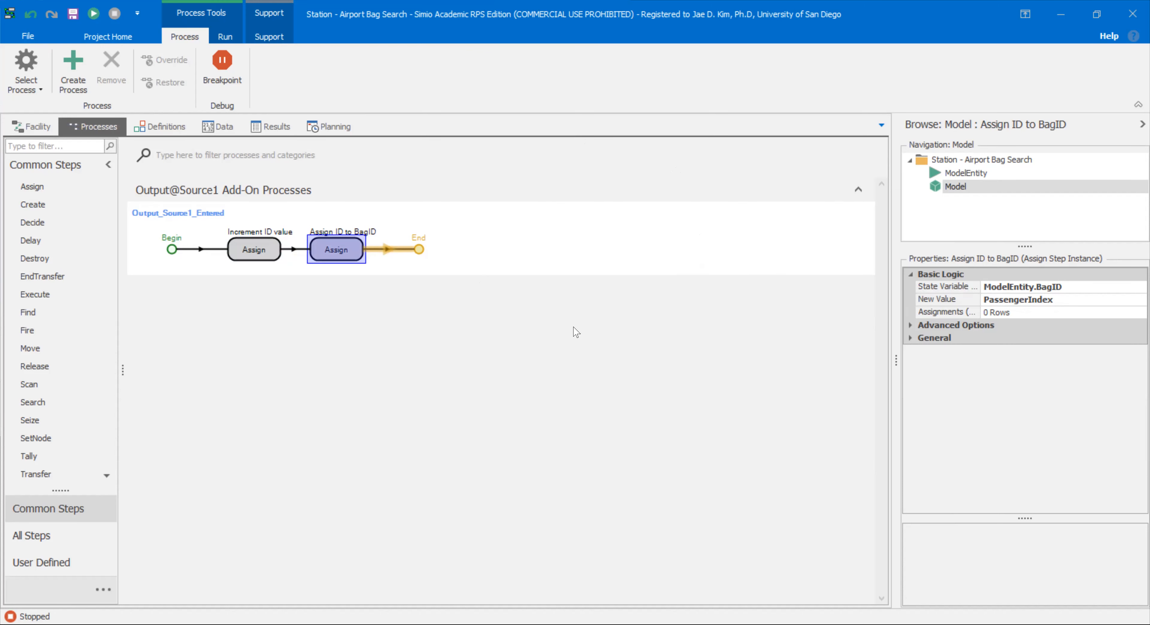
pyautogui.click(514, 267)
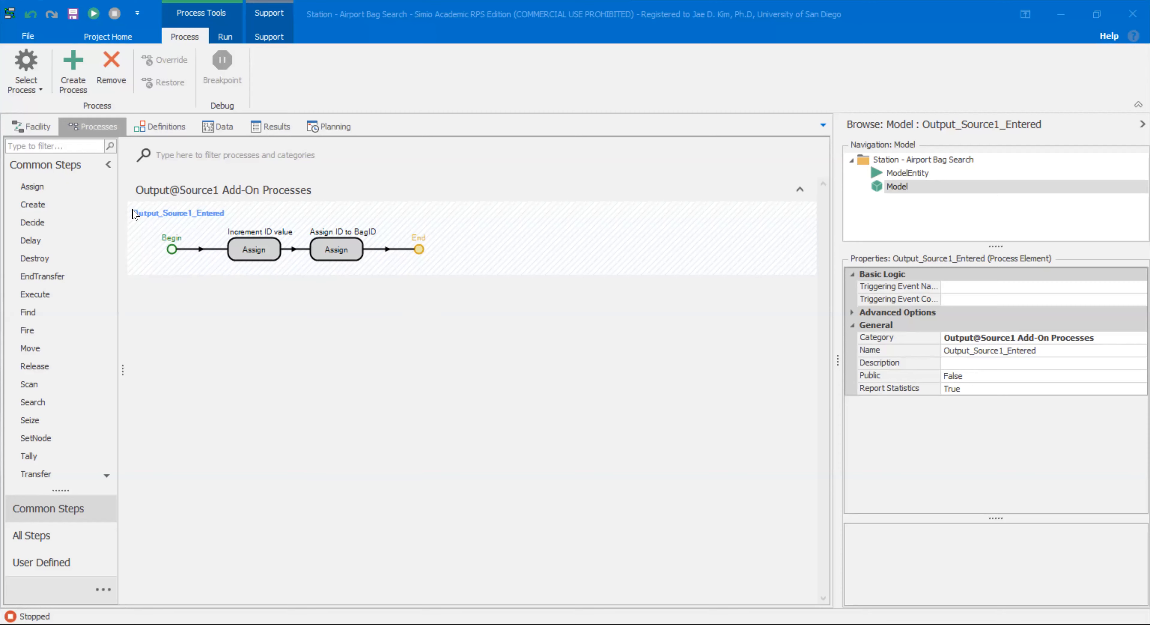
# Add a discrete integer state variable named NumBags to ModelEntity
pyautogui.click(903, 174)
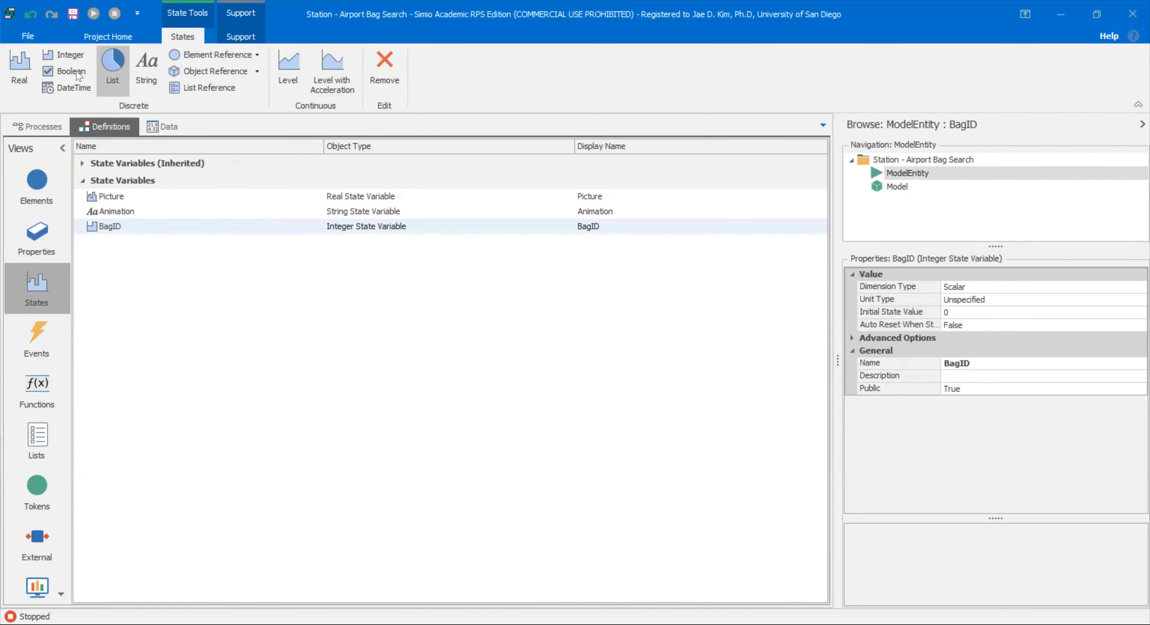
pyautogui.click(64, 56)
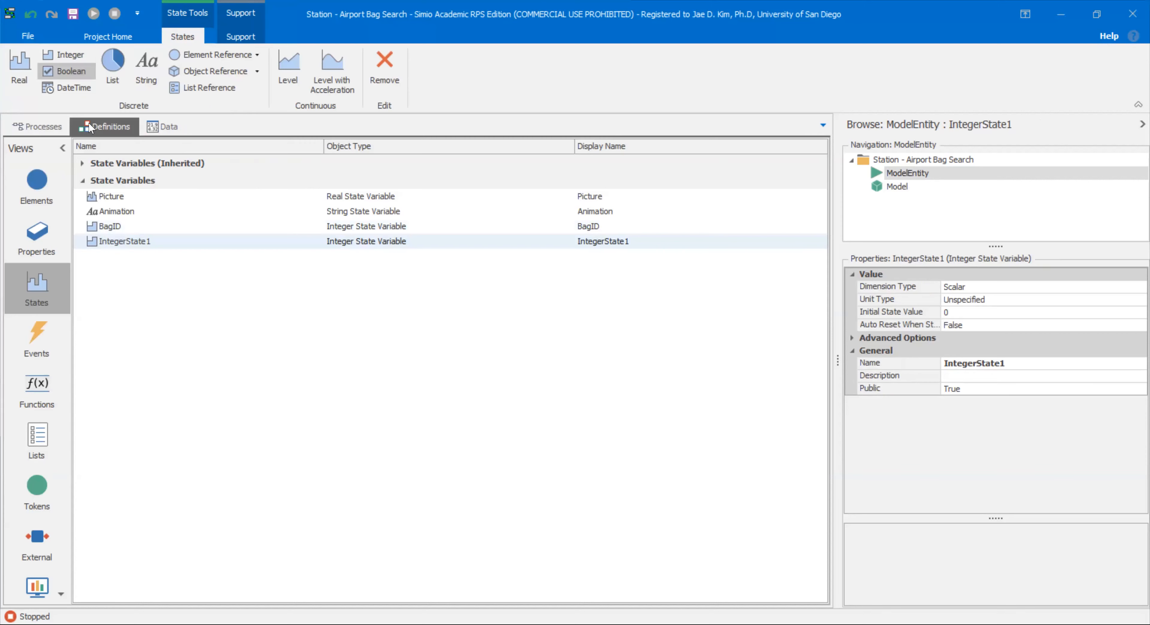
pyautogui.click(128, 241)
pyautogui.write('NumBags')
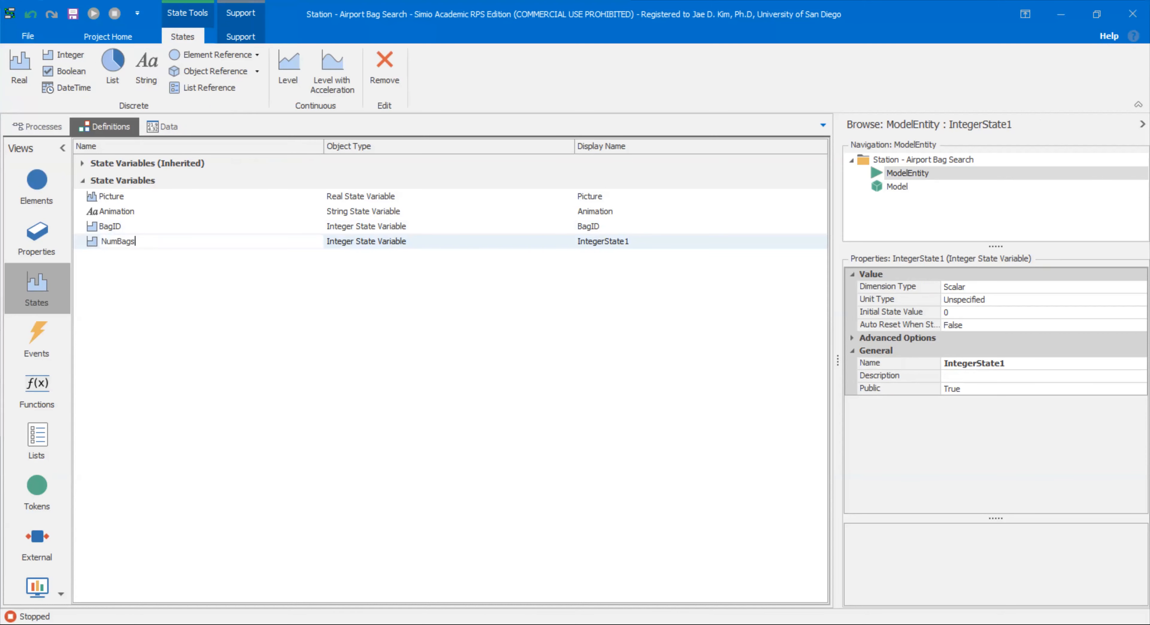
pyautogui.press('Return')
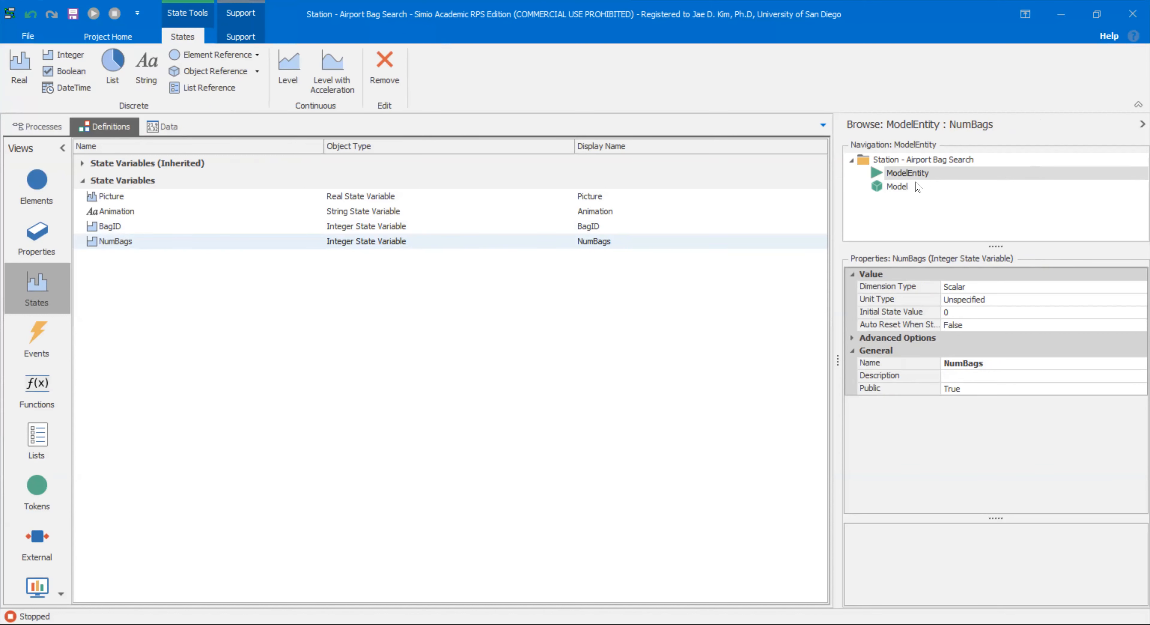
# Insert a third Assign step before End in the main Model's Output_Source1_Entered process and name it "Number of Bags"
pyautogui.click(906, 187)
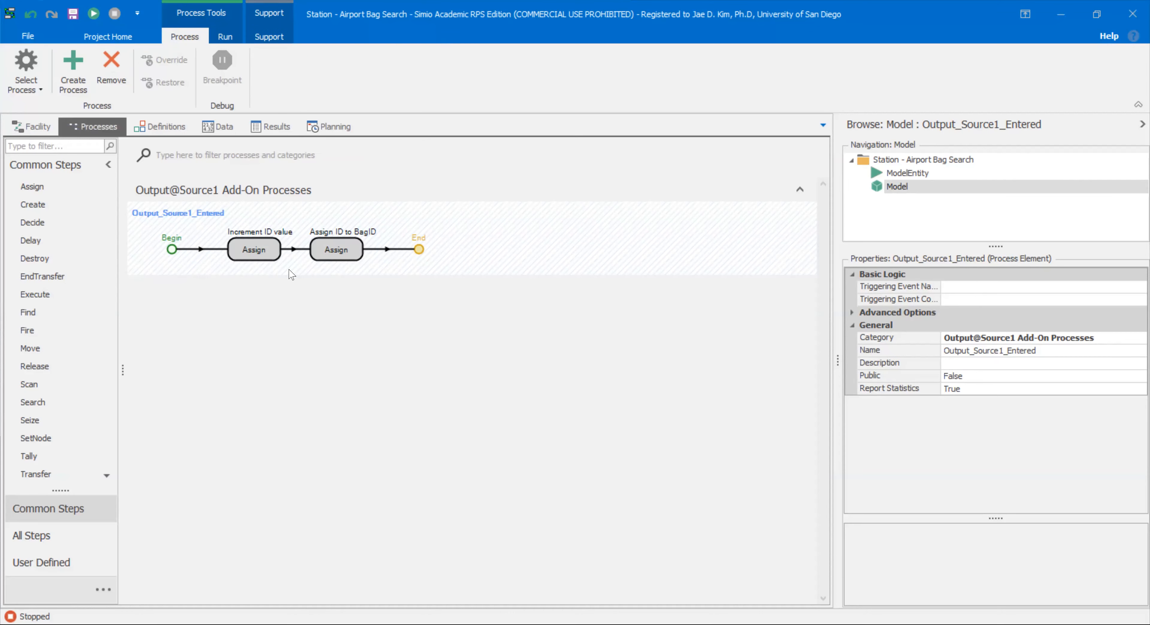
pyautogui.moveTo(32, 187); pyautogui.dragTo(383, 245)
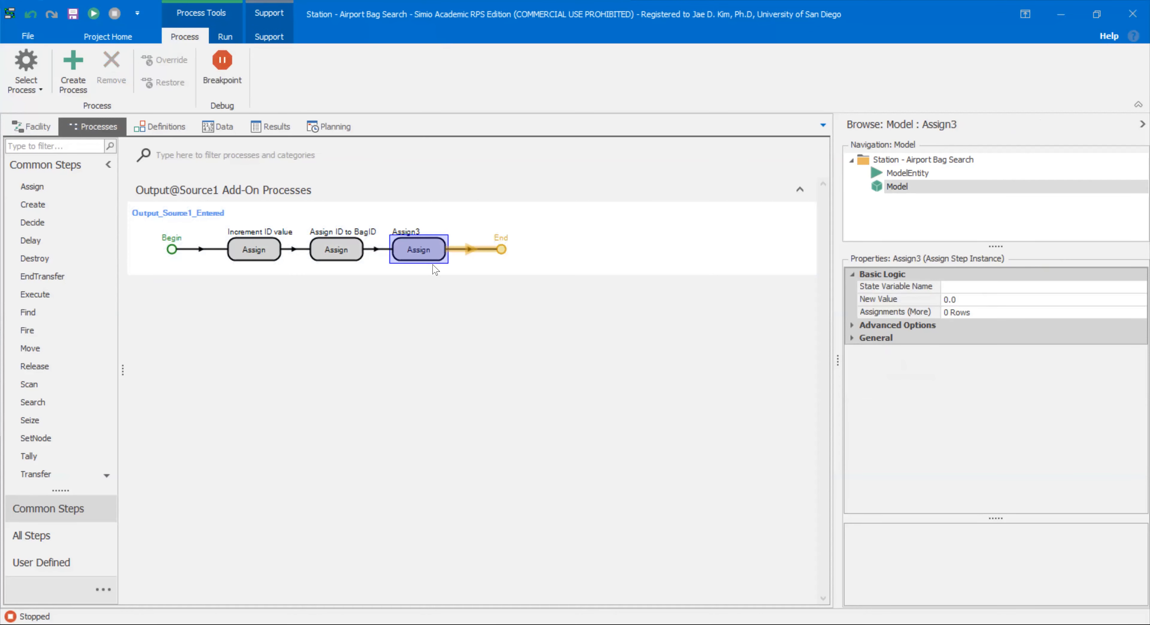
pyautogui.press('F2')
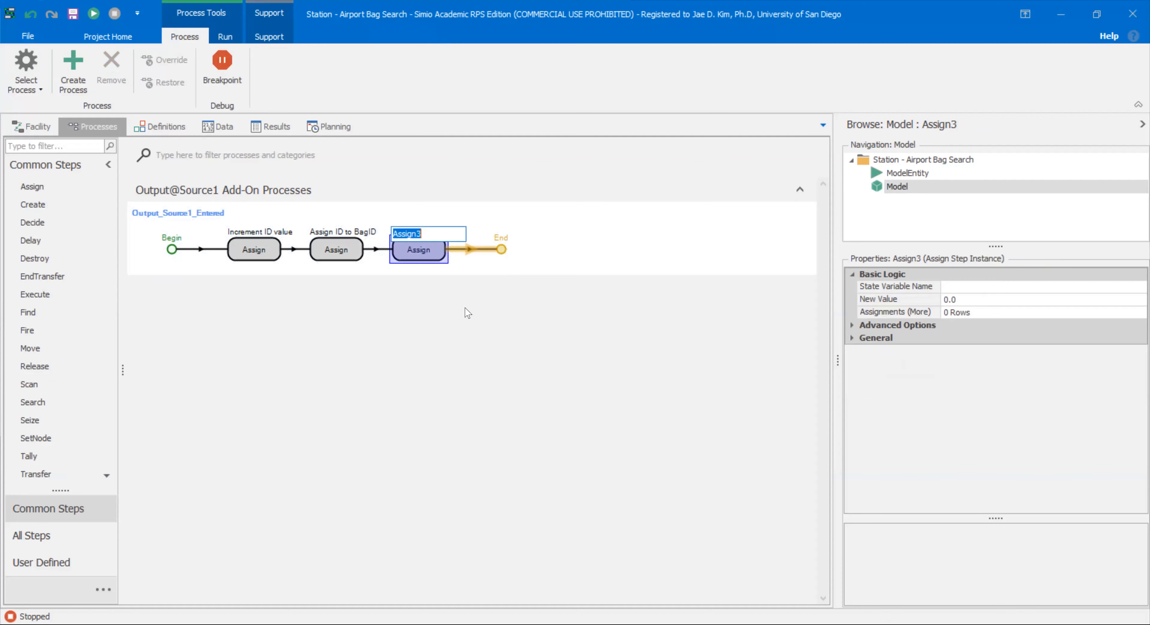
pyautogui.write('Number of Bags')
pyautogui.press('Return')
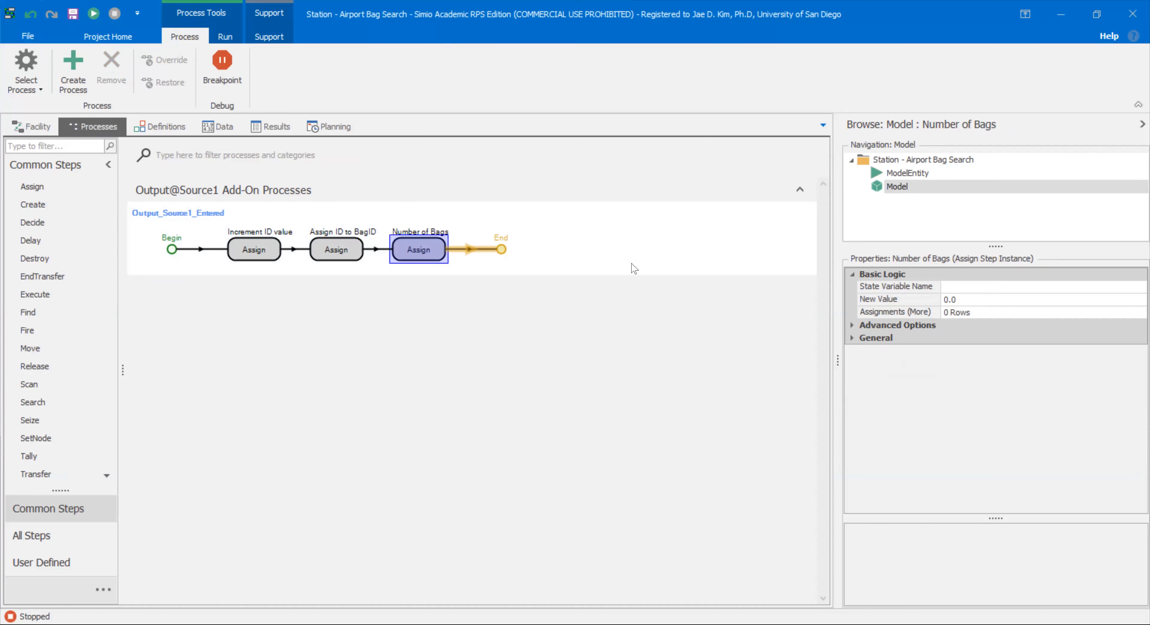
# Set the Number of Bags step's state variable name to ModelEntity.NumBags
pyautogui.click(1131, 291)
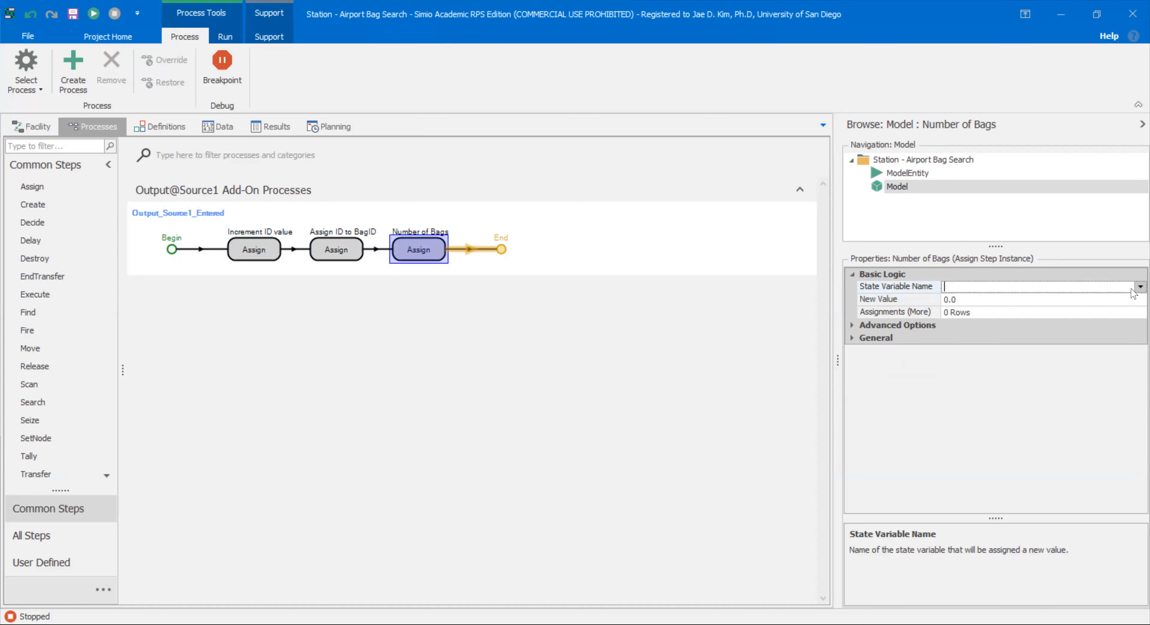
pyautogui.click(1132, 292)
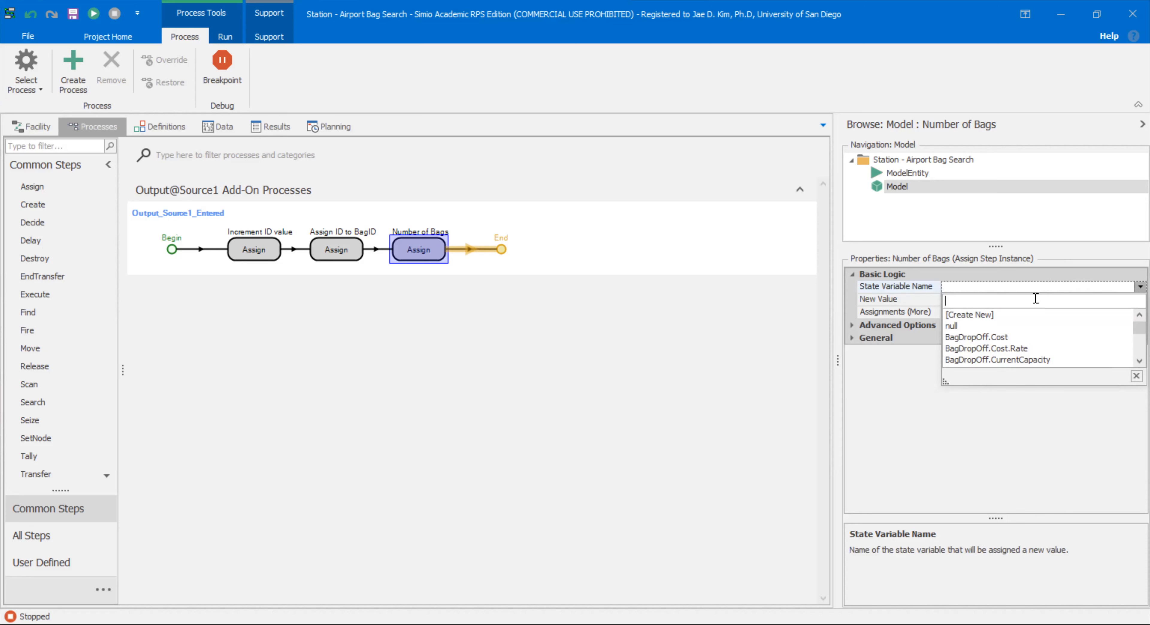
pyautogui.write('model')
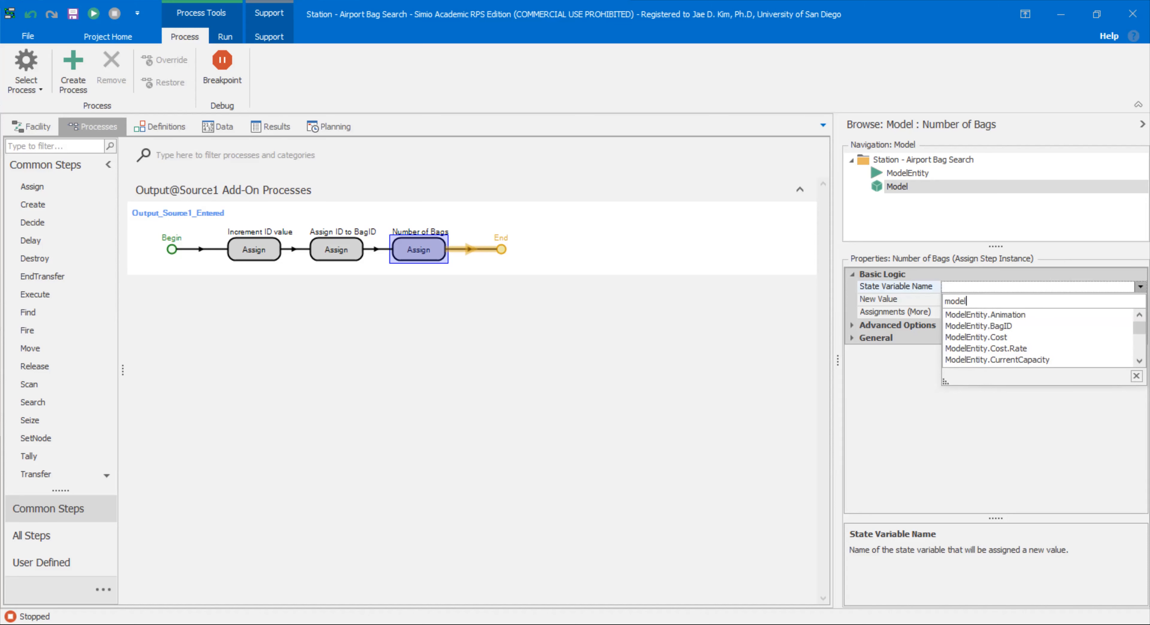
pyautogui.write('entity.num')
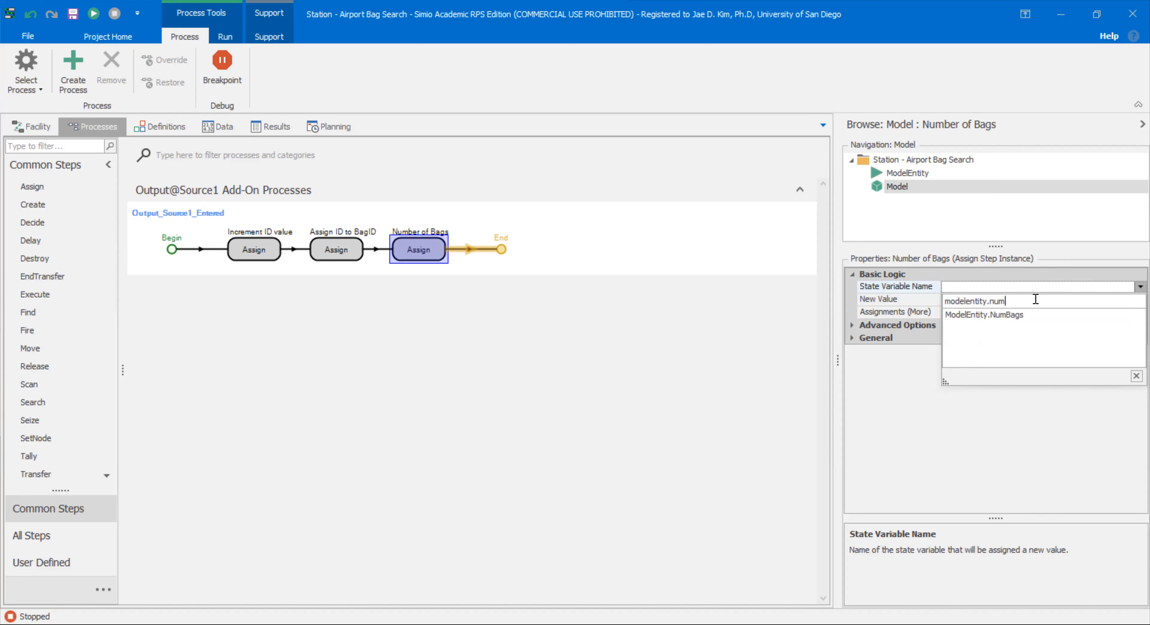
pyautogui.click(1030, 320)
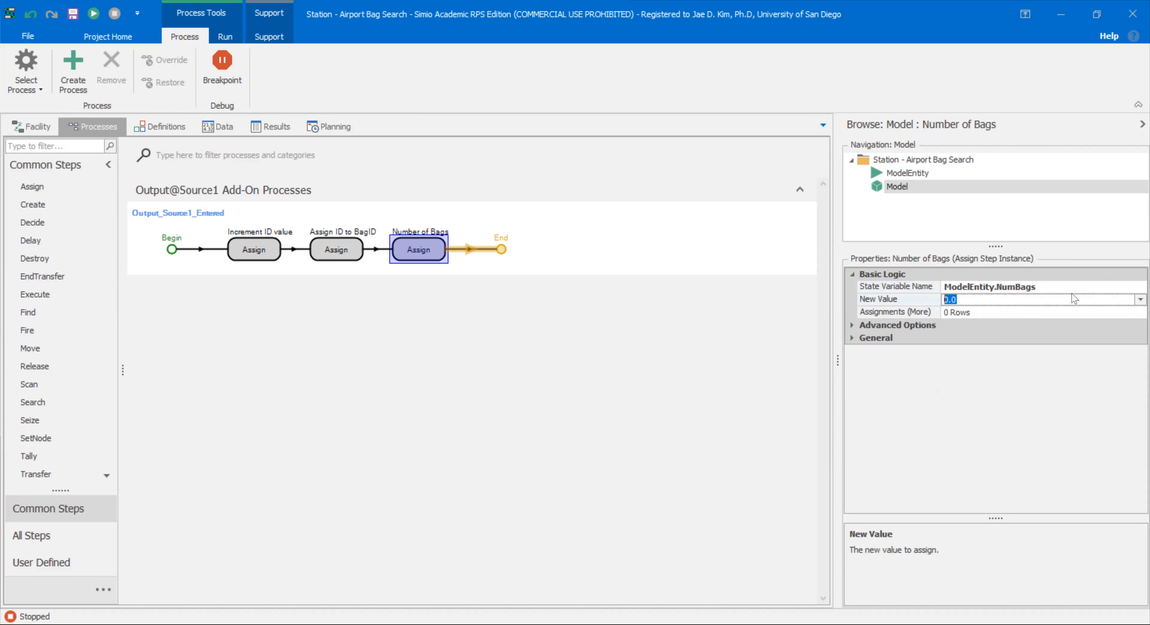
# Set the new value of the Number of Bags assignment to the expression Random.Discrete(1,0.5,2,0.8,3,1)
pyautogui.click(1137, 299)
pyautogui.write('r')
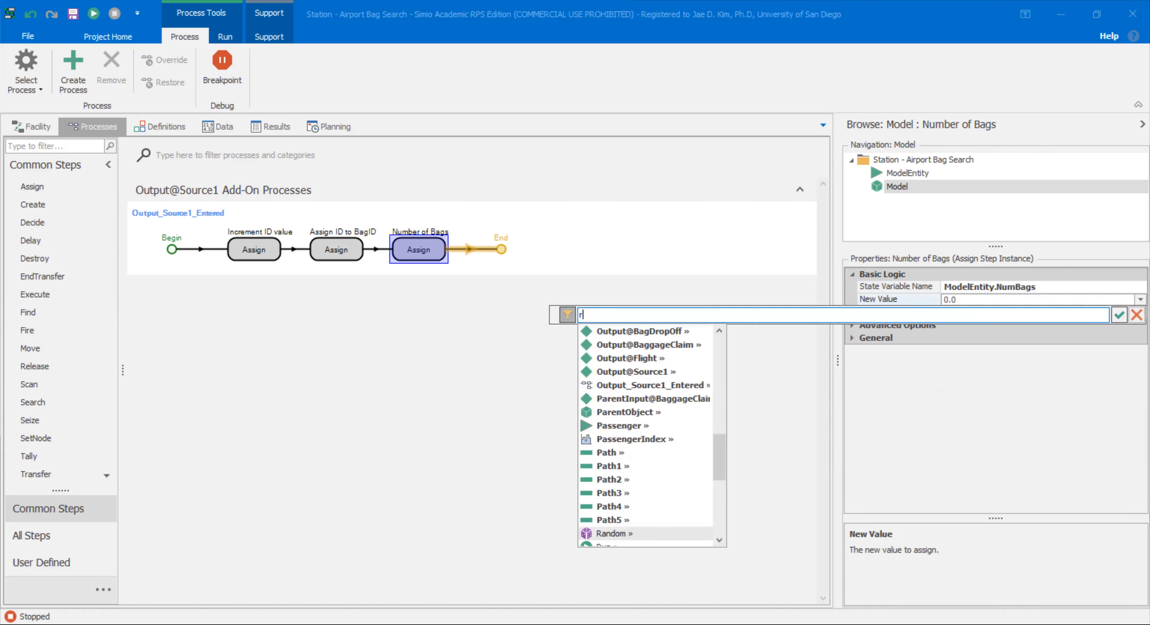
pyautogui.write('andom.dis')
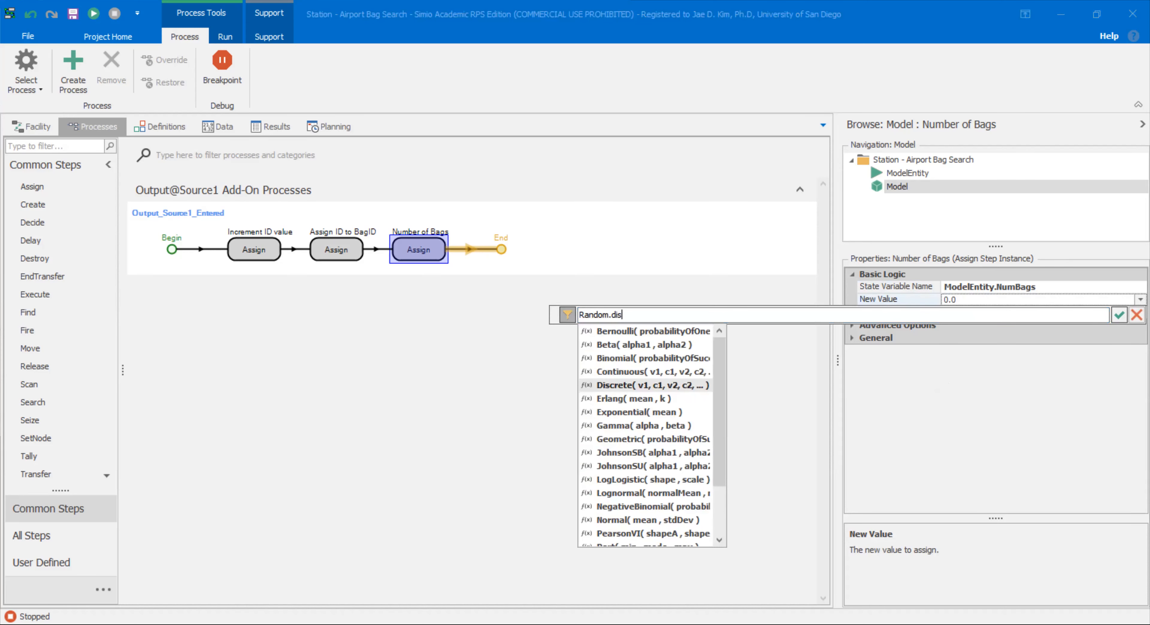
pyautogui.press('Return')
pyautogui.hotkey('shift', 'Right')
pyautogui.hotkey('shift', 'Right')
pyautogui.hotkey('shift', 'Right')
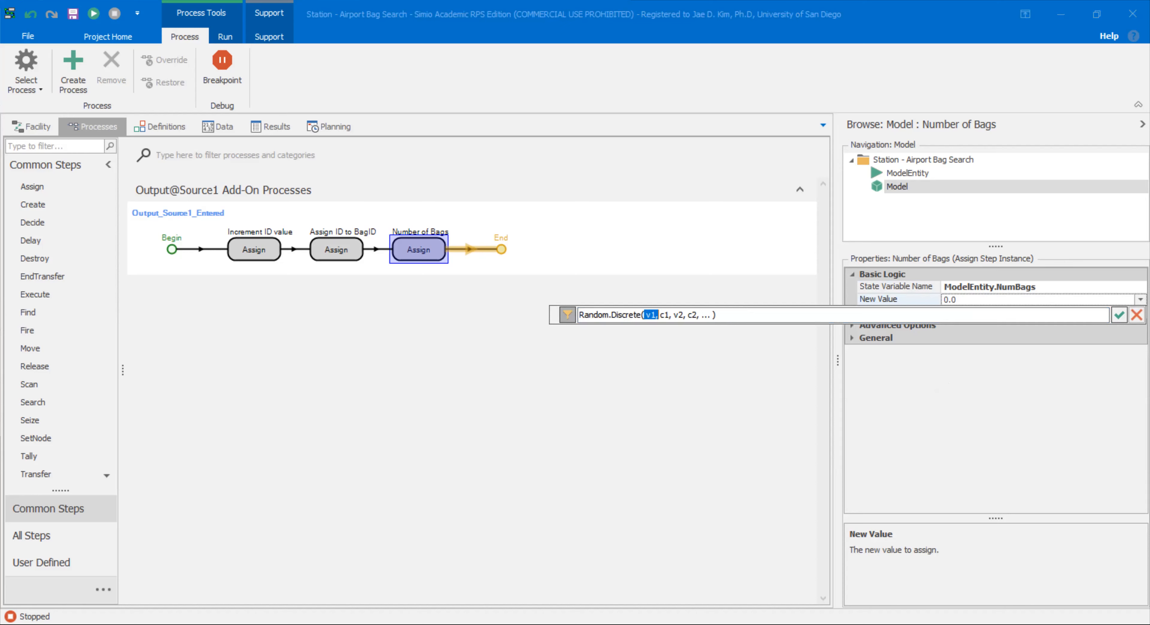
pyautogui.hotkey('shift', 'Left')
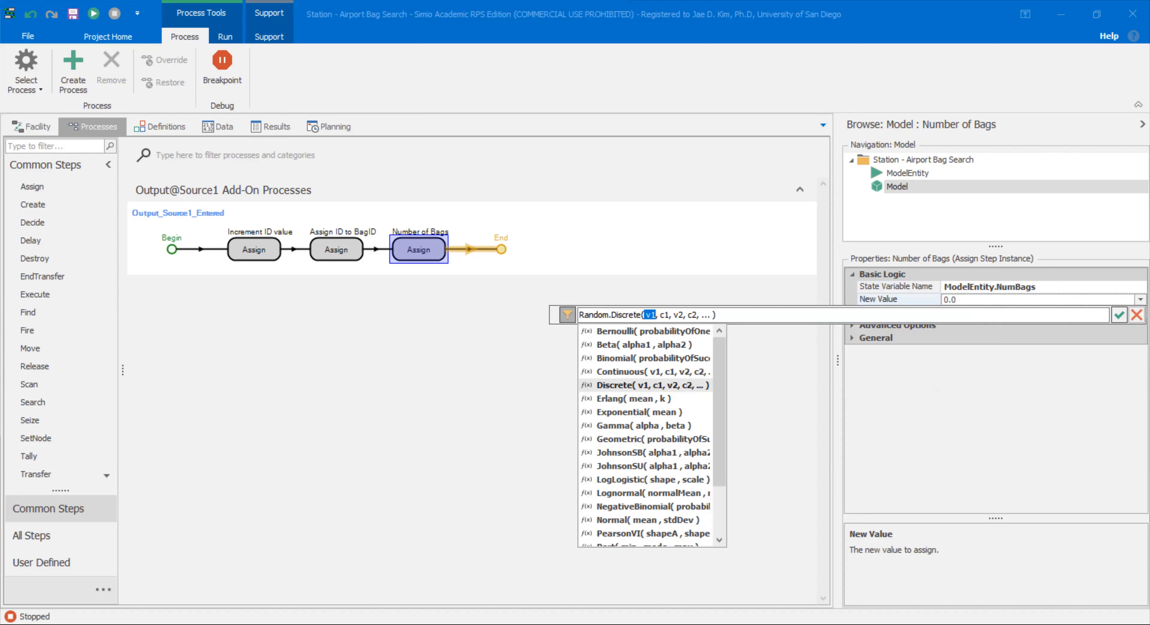
pyautogui.write('1,')
pyautogui.write('0.5')
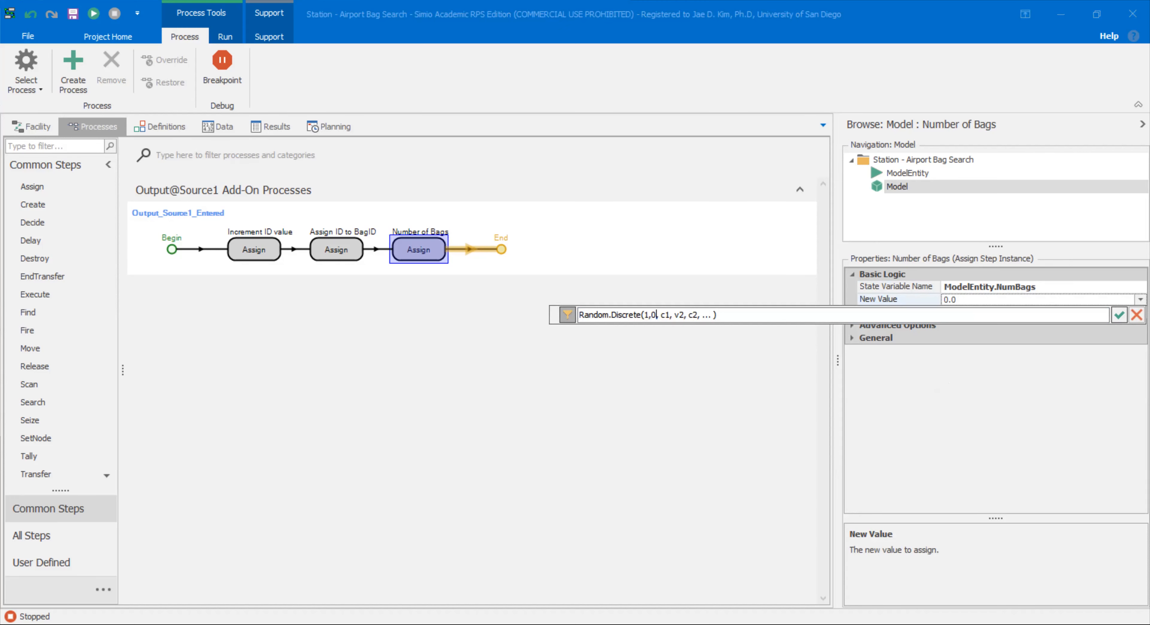
pyautogui.write(',2,0.3')
pyautogui.hotkey('shift', 'Right')
pyautogui.hotkey('shift', 'Right')
pyautogui.hotkey('shift', 'Right')
pyautogui.hotkey('shift', 'Right')
pyautogui.hotkey('shift', 'Right')
pyautogui.hotkey('shift', 'Right')
pyautogui.hotkey('shift', 'Right')
pyautogui.hotkey('shift', 'Right')
pyautogui.hotkey('shift', 'Right')
pyautogui.hotkey('shift', 'Right')
pyautogui.hotkey('shift', 'Right')
pyautogui.hotkey('shift', 'Right')
pyautogui.hotkey('shift', 'Right')
pyautogui.hotkey('shift', 'Right')
pyautogui.write(',3,')
pyautogui.press('Left')
pyautogui.hotkey('shift', 'Left')
pyautogui.write('1')
pyautogui.press('Return')
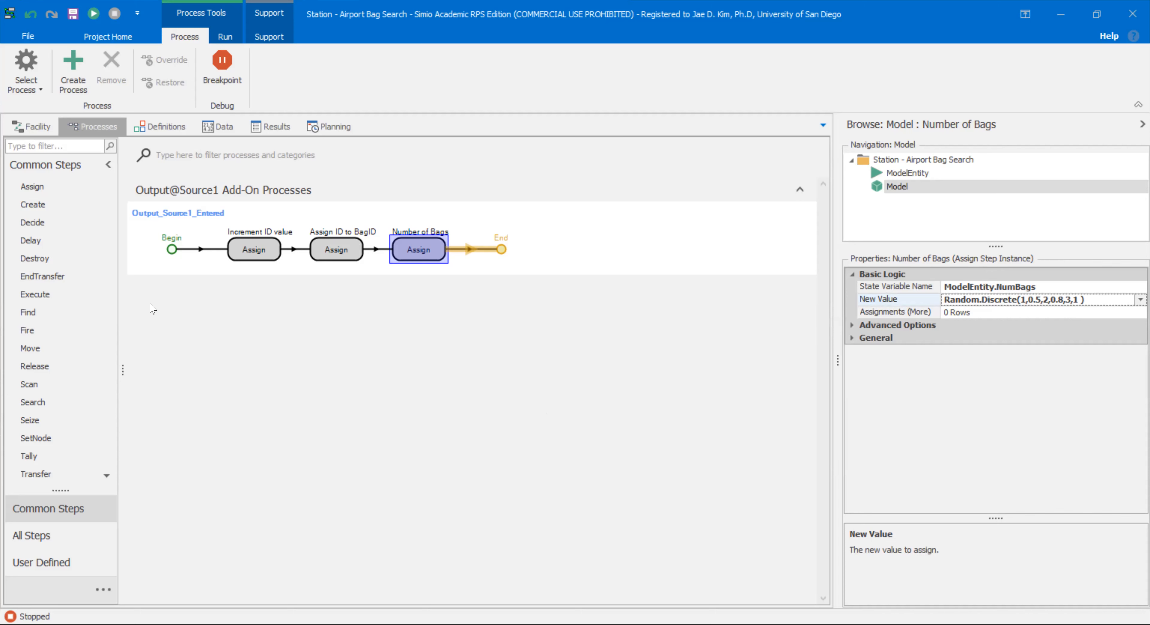
# Insert a Create step after Number of Bags in the Output_Source1_Entered process and name it "Create Bag Entities"
pyautogui.moveTo(78, 205); pyautogui.dragTo(494, 238)
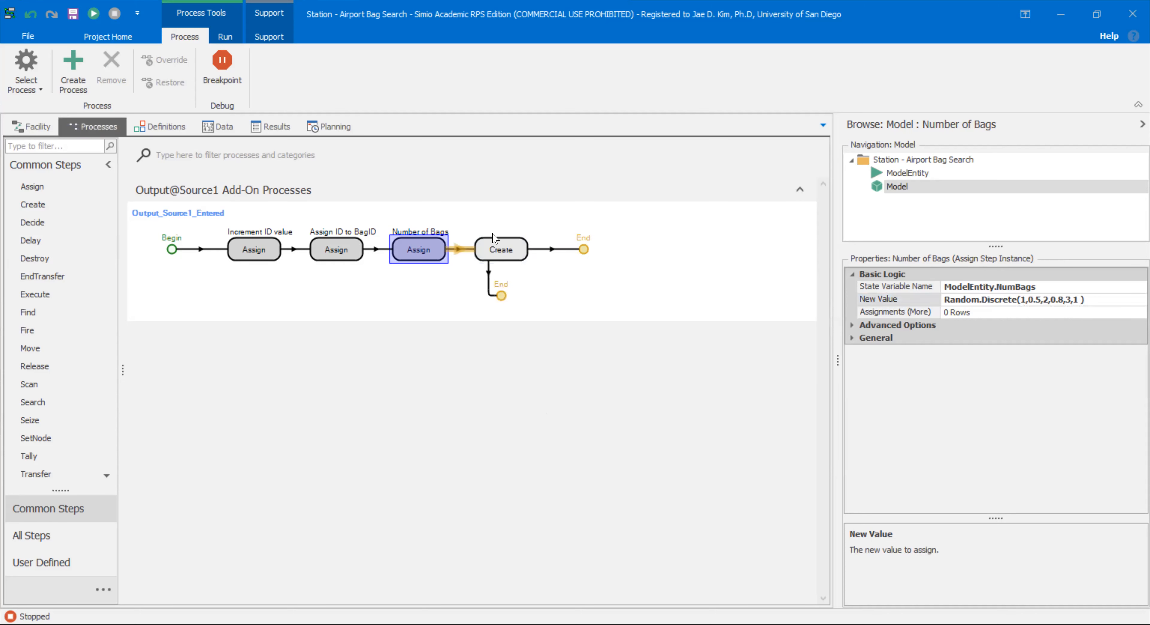
pyautogui.click(499, 250)
pyautogui.rightClick(520, 250)
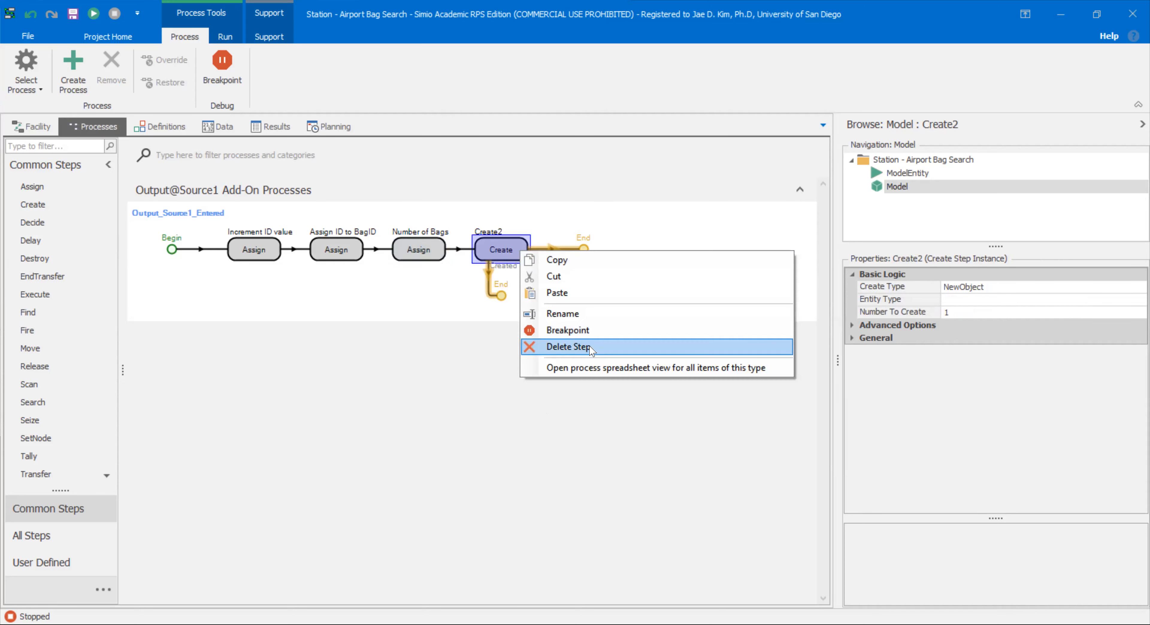
pyautogui.click(599, 313)
pyautogui.write('Create Bag Entities')
pyautogui.press('Return')
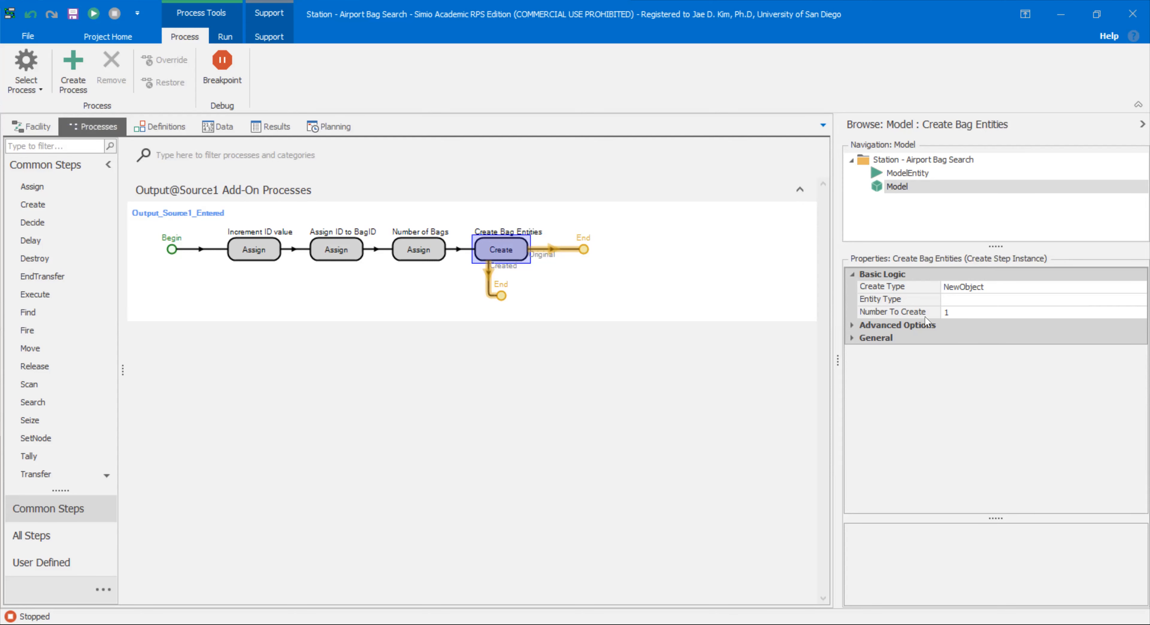
# Set the entity type of the Create Bag Entities step to Bag
pyautogui.click(1086, 293)
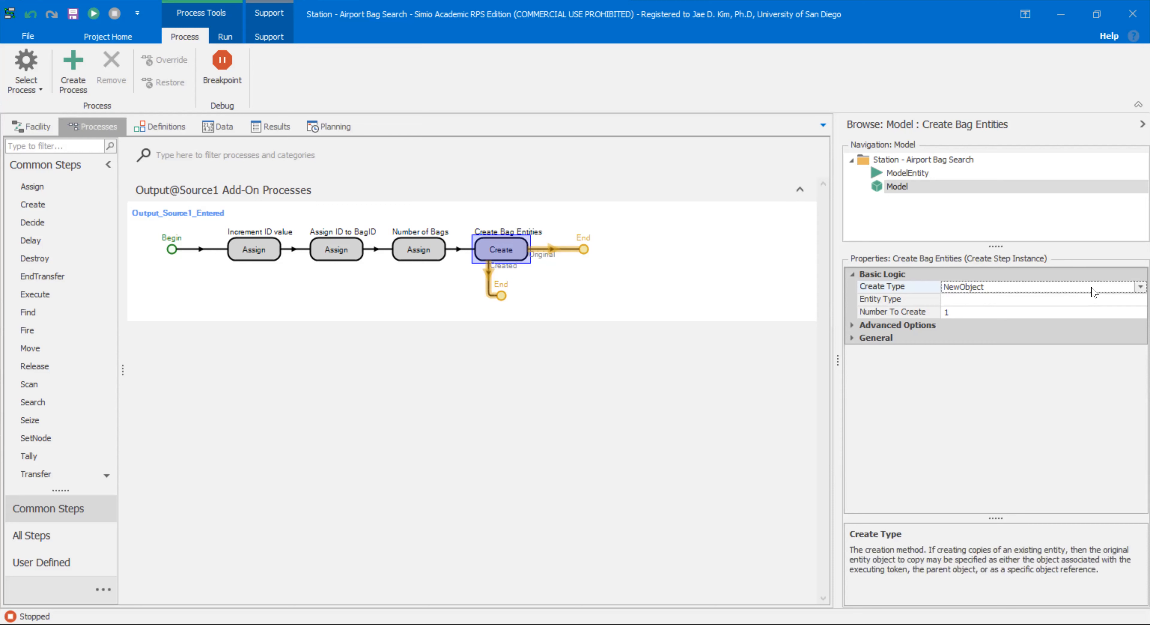
pyautogui.click(1136, 287)
pyautogui.click(1133, 299)
pyautogui.click(1133, 302)
pyautogui.click(1140, 298)
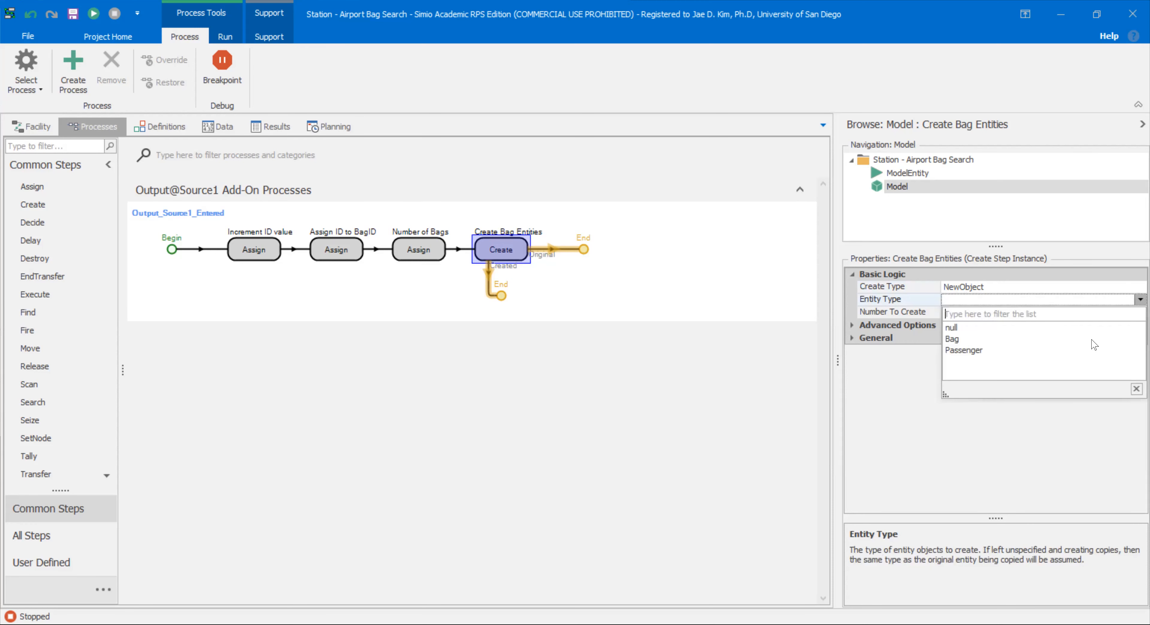
pyautogui.click(1122, 330)
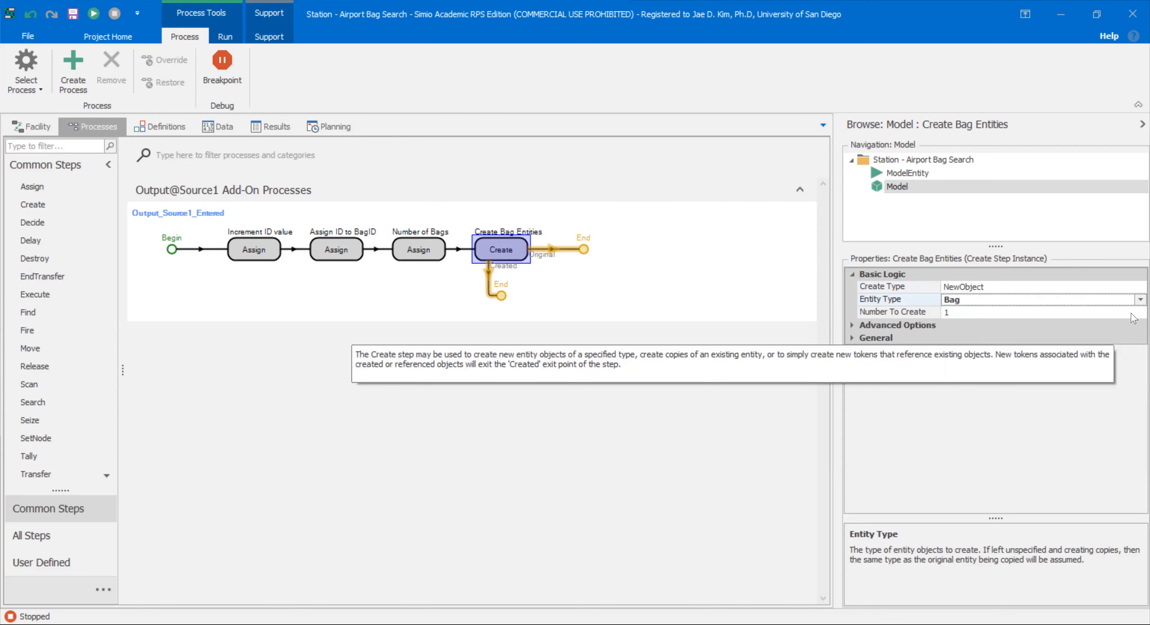
# Set the number to create in the Create Bag Entities step to ModelEntity.NumBags
pyautogui.click(1139, 312)
pyautogui.write('mod')
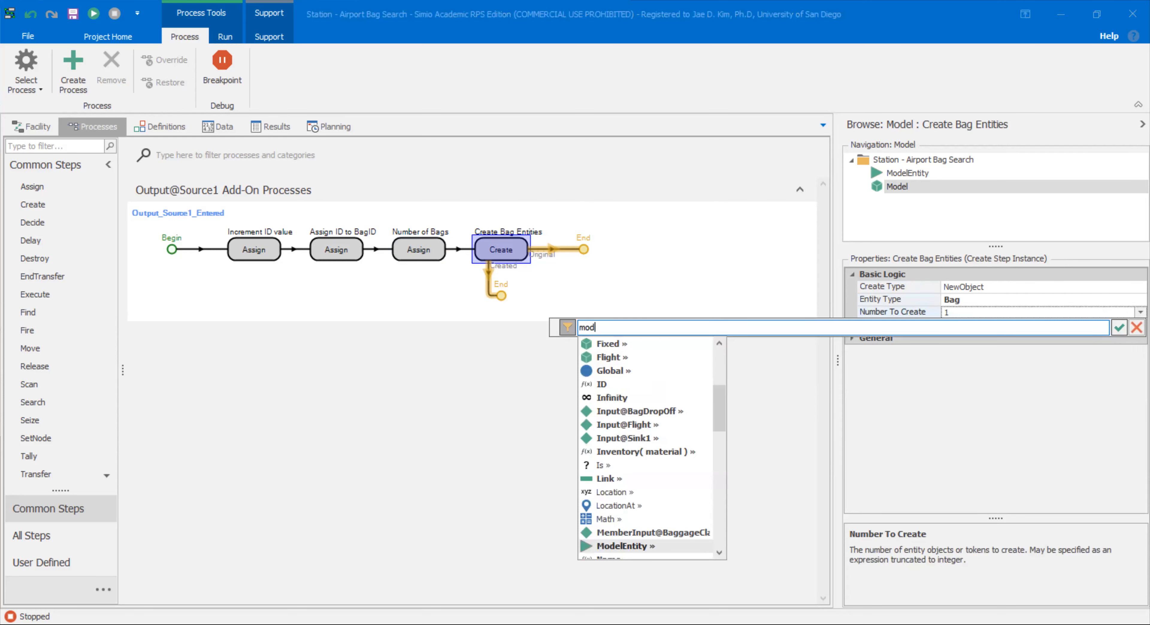
pyautogui.write('elEntity.num')
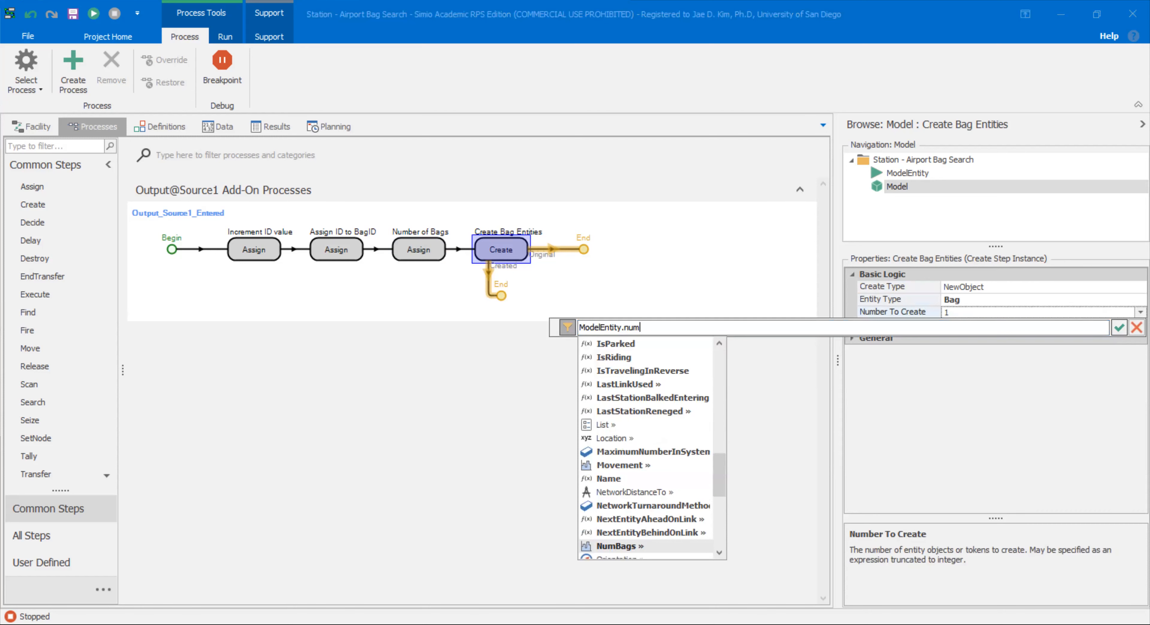
pyautogui.press('Return')
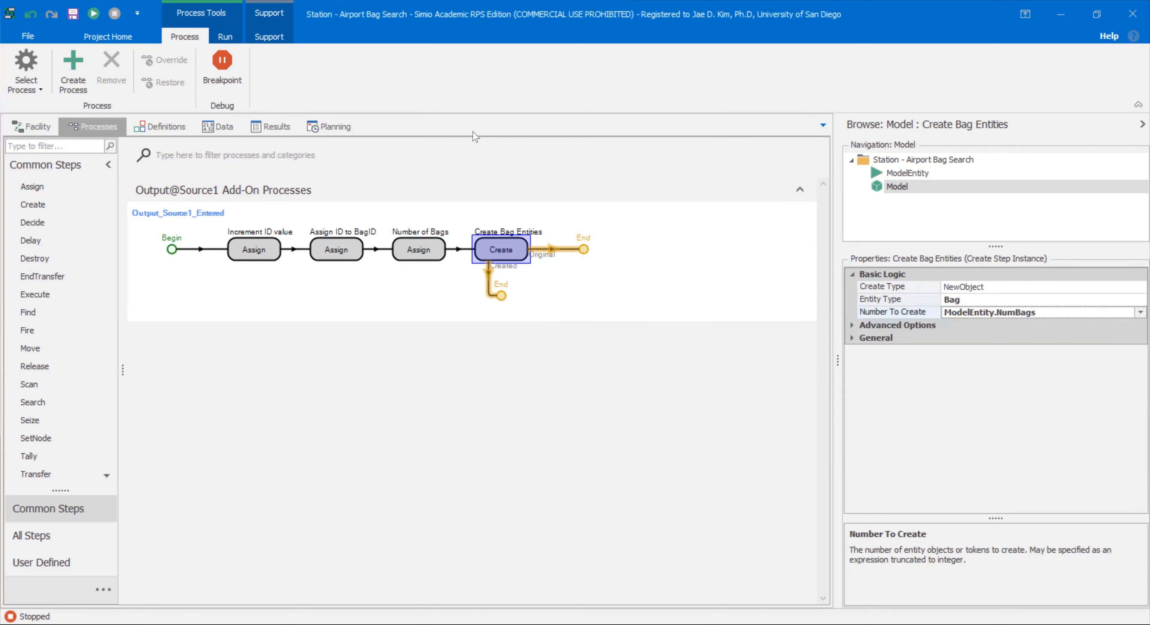
pyautogui.click(423, 260)
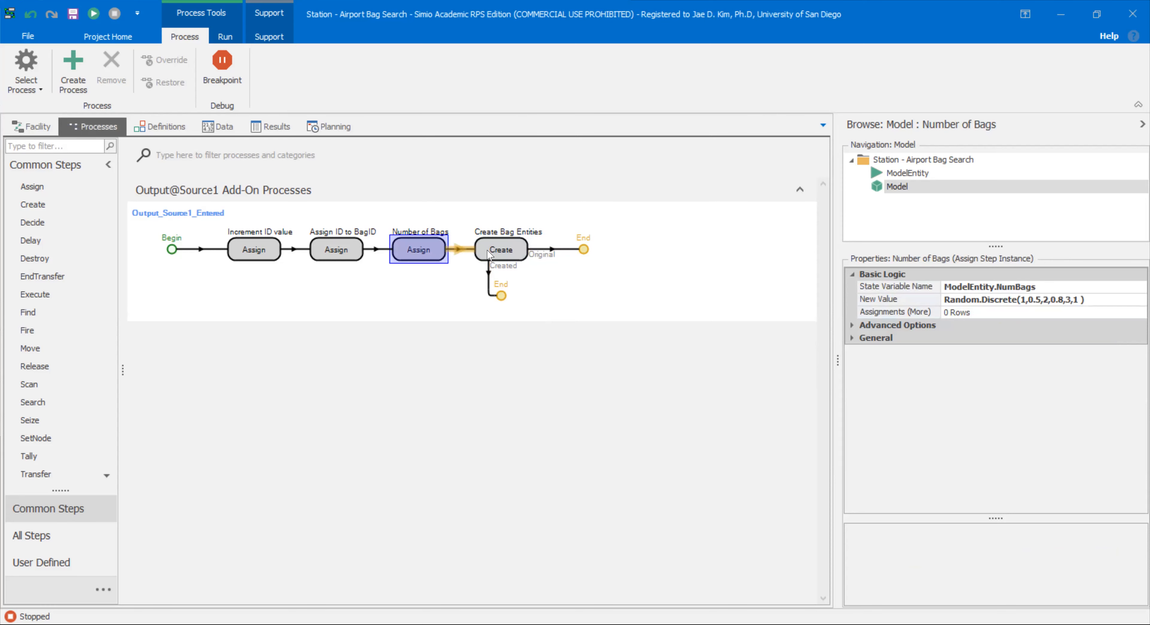
pyautogui.click(496, 253)
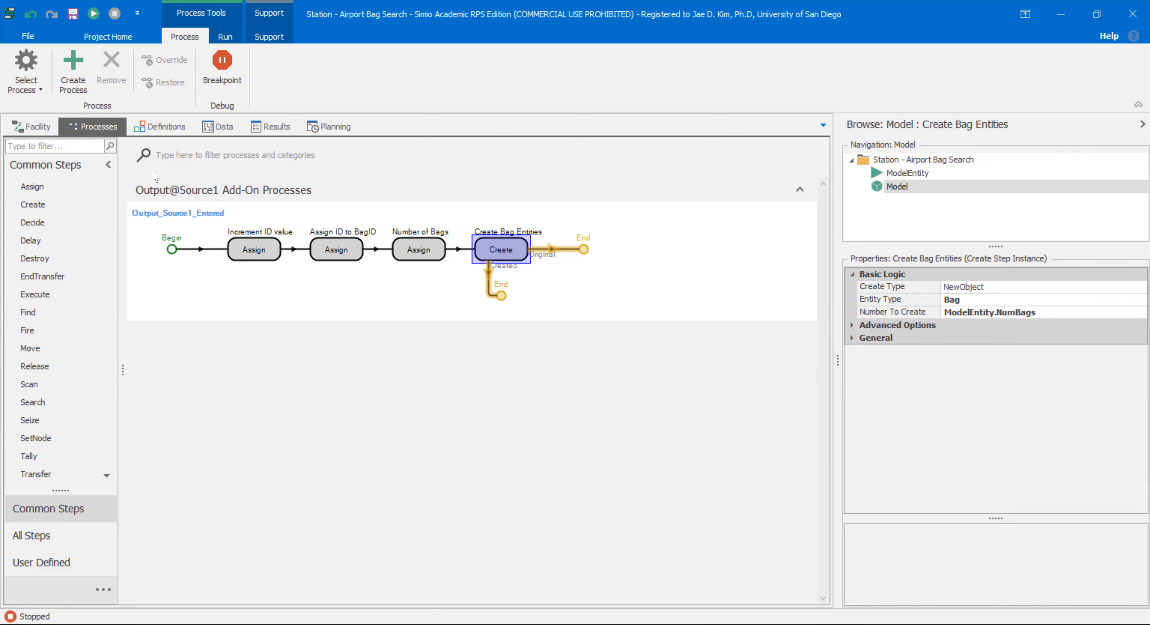
# Add a Station element to the main Model's definitions and name it BagStorage
pyautogui.click(33, 129)
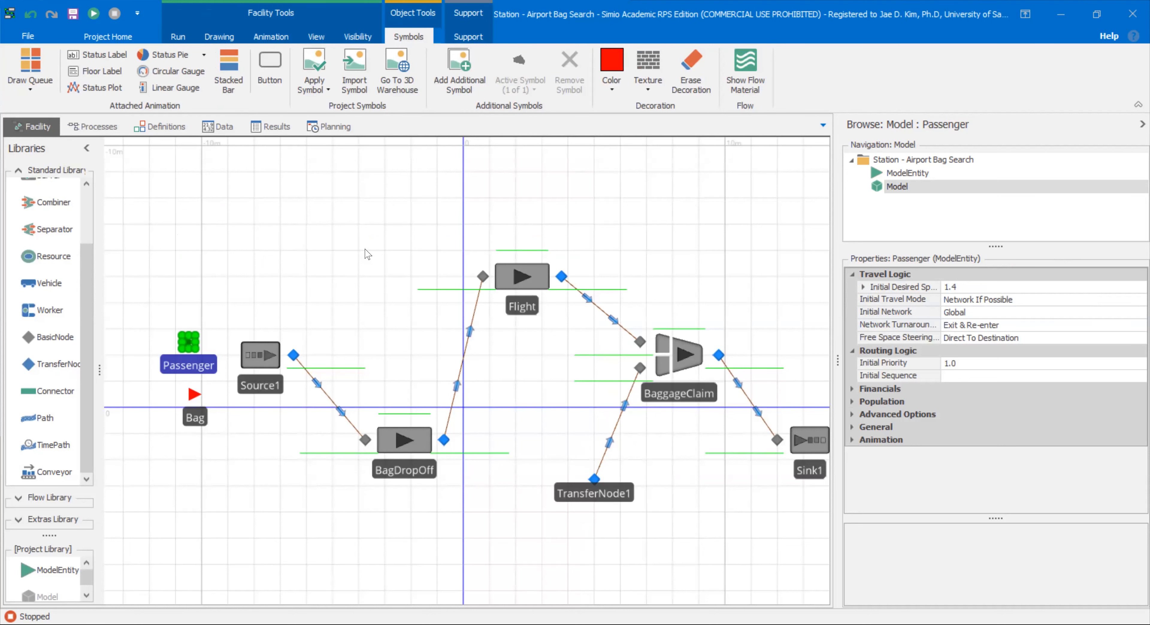
pyautogui.scroll(-2, 616, 281)
pyautogui.moveTo(616, 283); pyautogui.dragTo(615, 354)
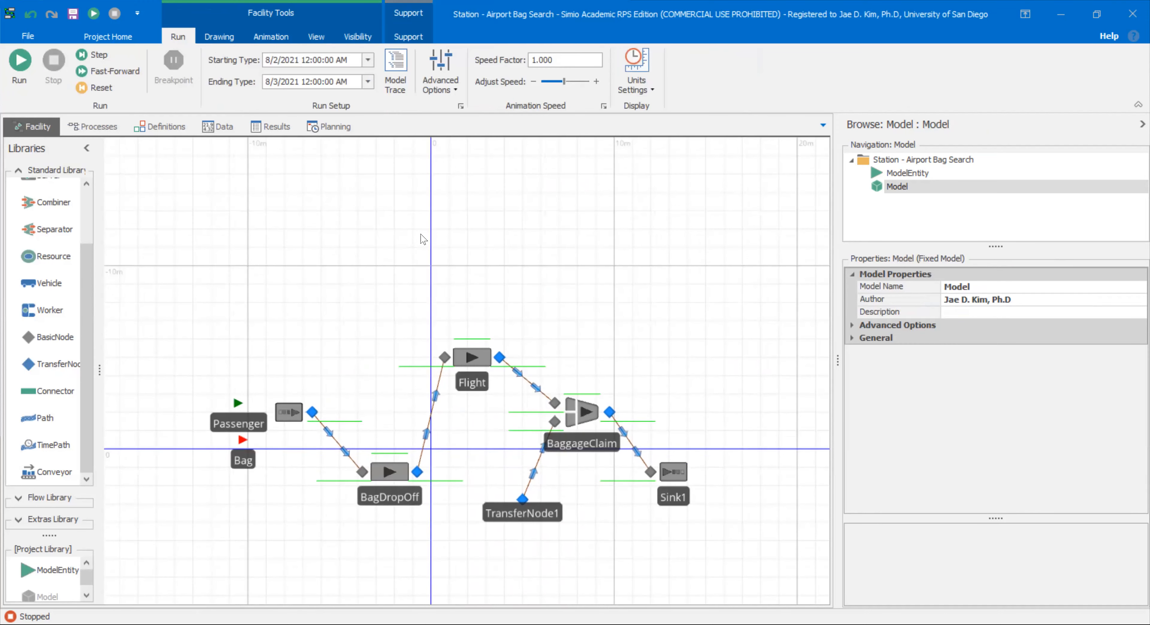
pyautogui.click(141, 128)
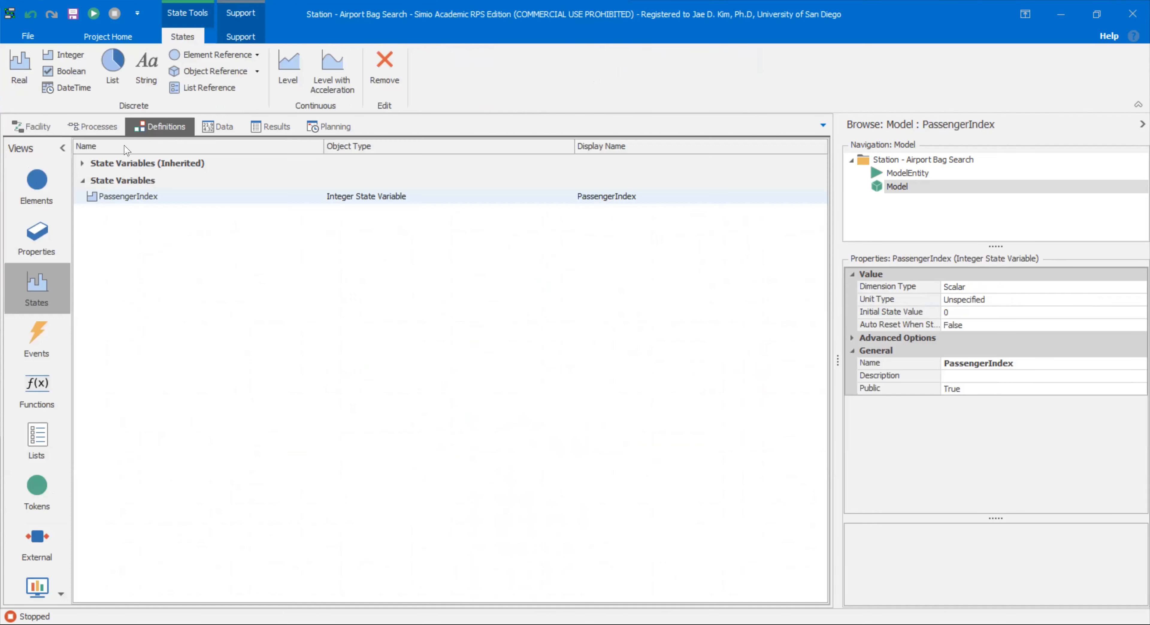
pyautogui.click(54, 191)
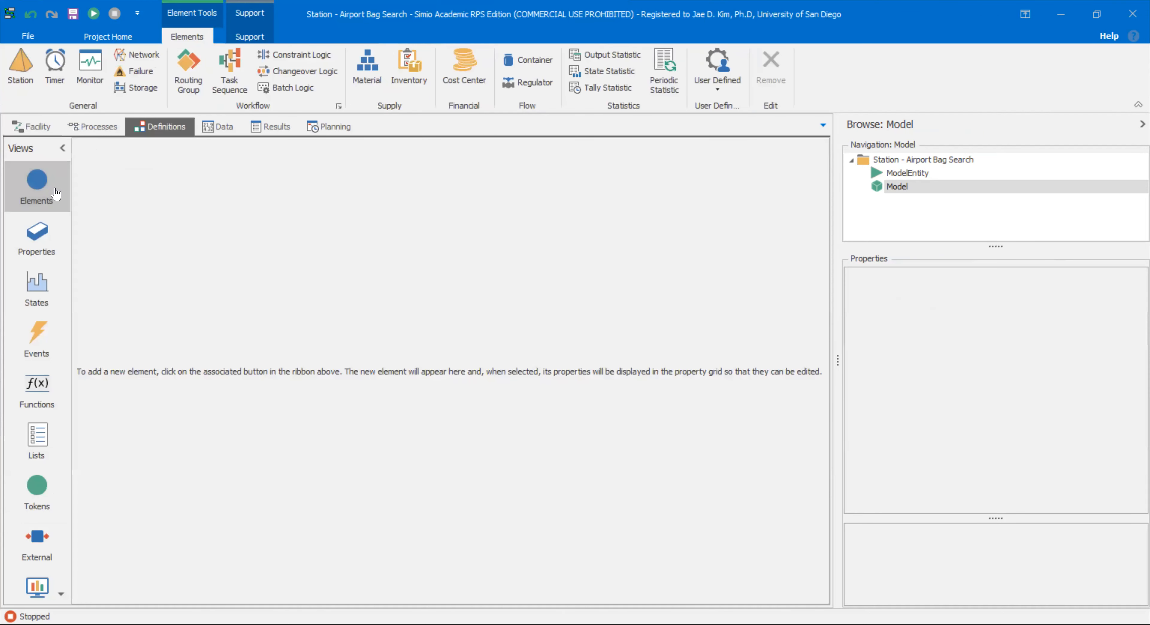
pyautogui.click(26, 73)
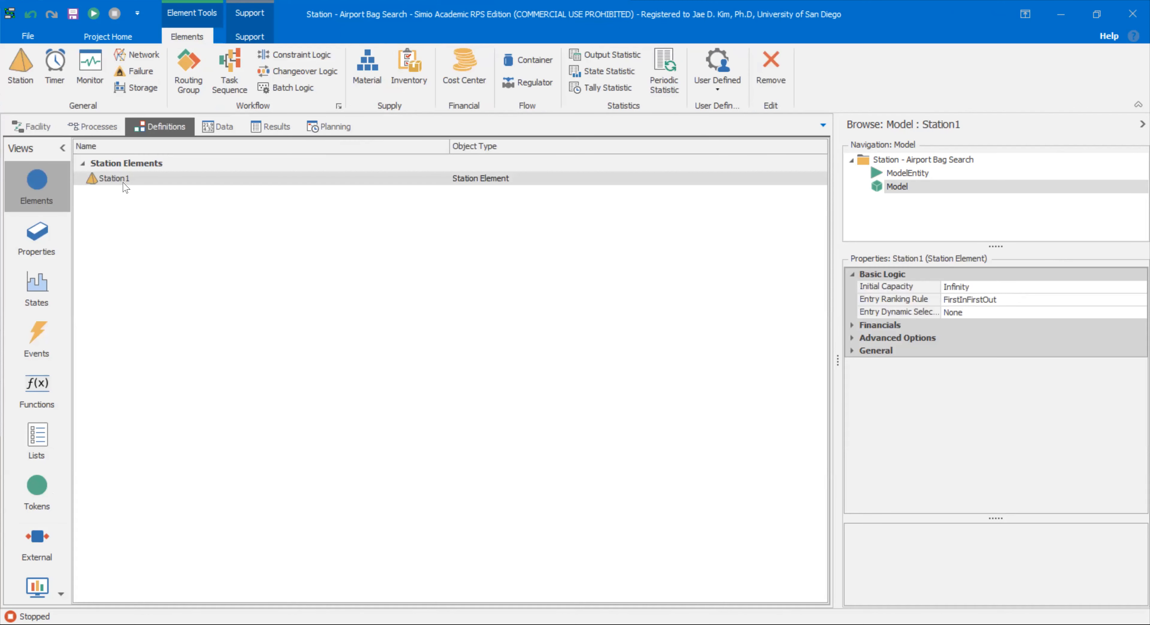
pyautogui.click(145, 180)
pyautogui.write('BagStorage')
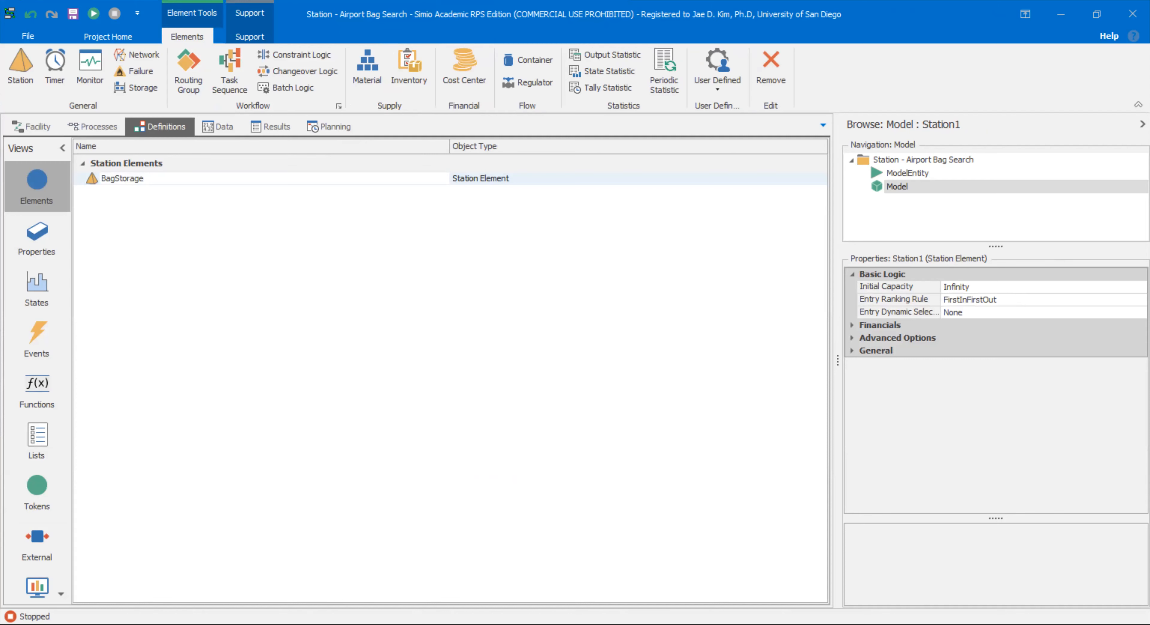
pyautogui.press('Return')
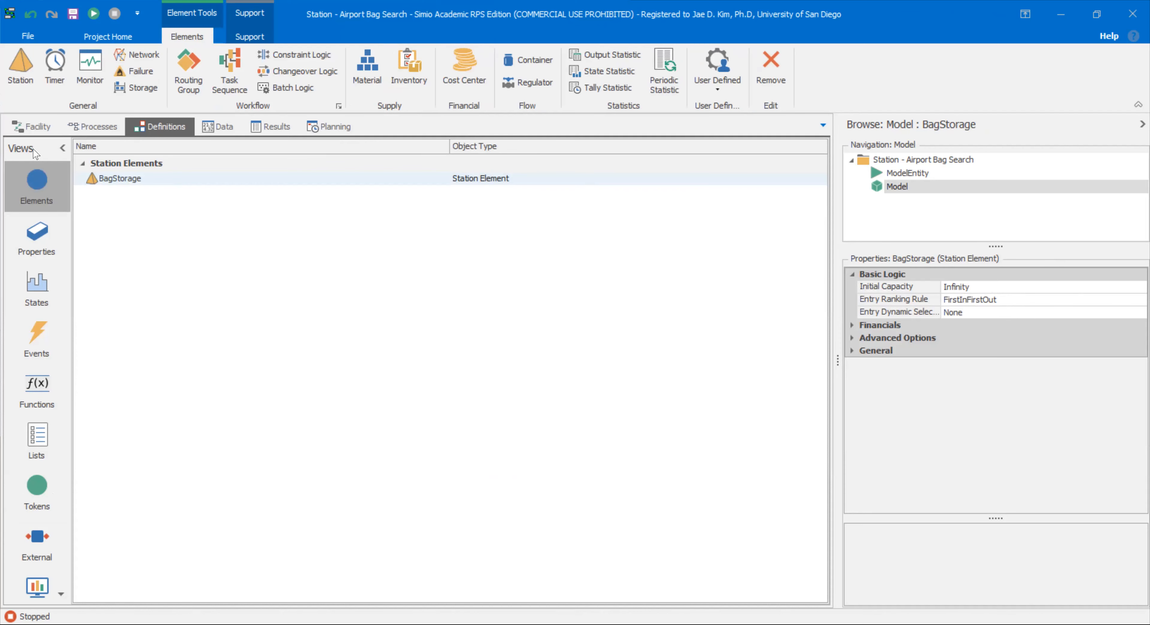
pyautogui.click(32, 129)
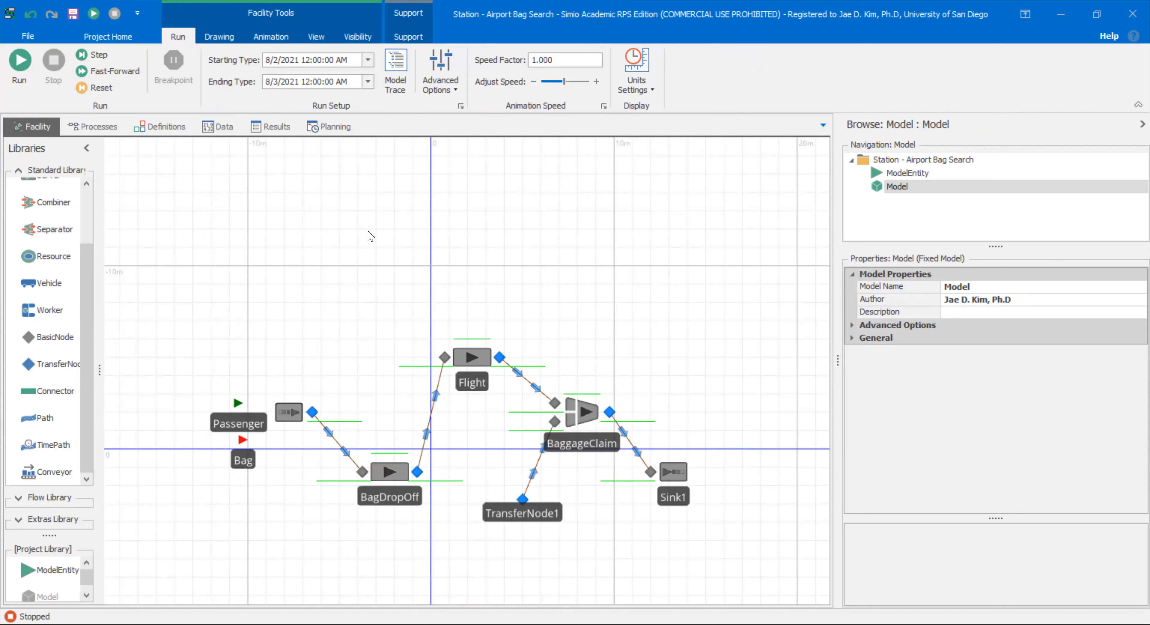
pyautogui.click(94, 127)
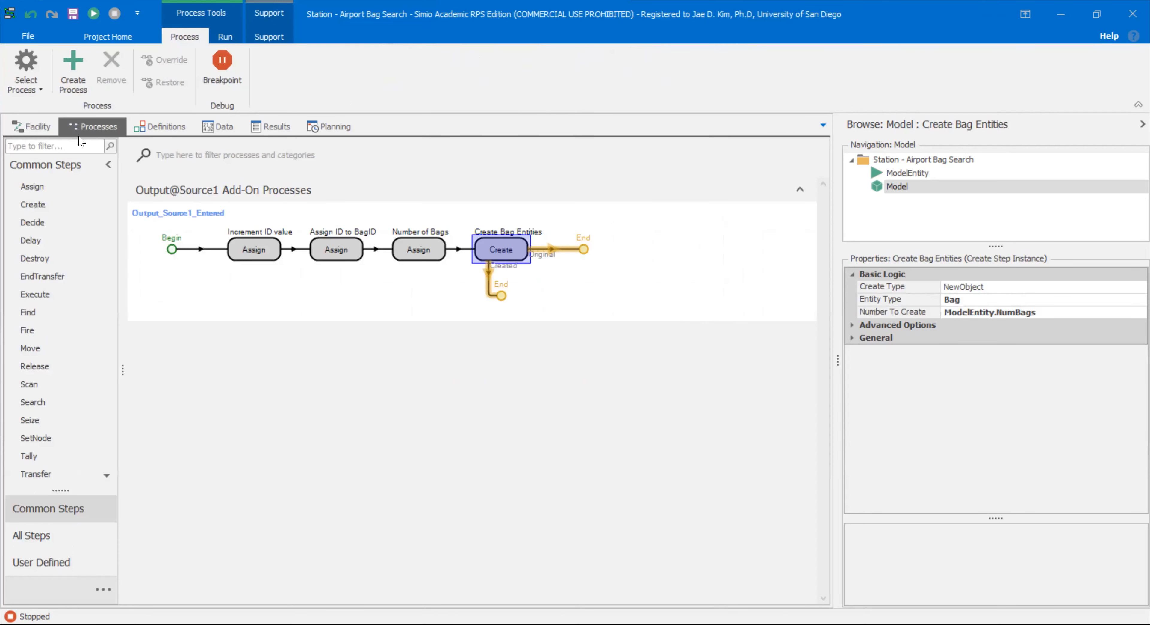
pyautogui.click(164, 129)
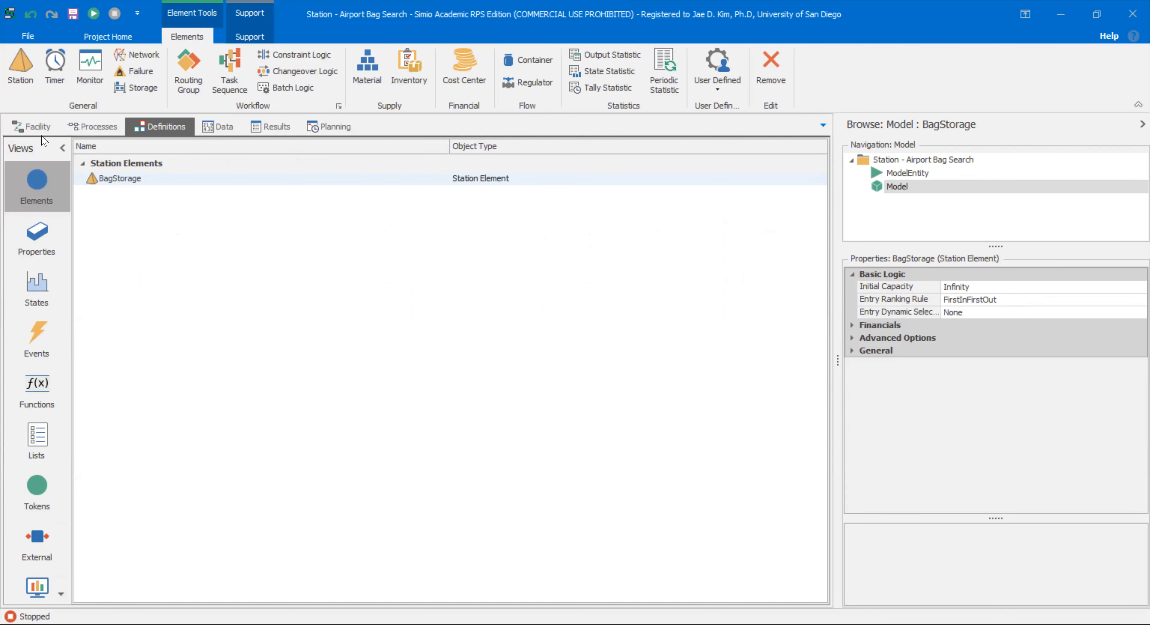
# Draw a detached animation queue with six vertices across the empty area above the Flight server in the facility
pyautogui.click(36, 129)
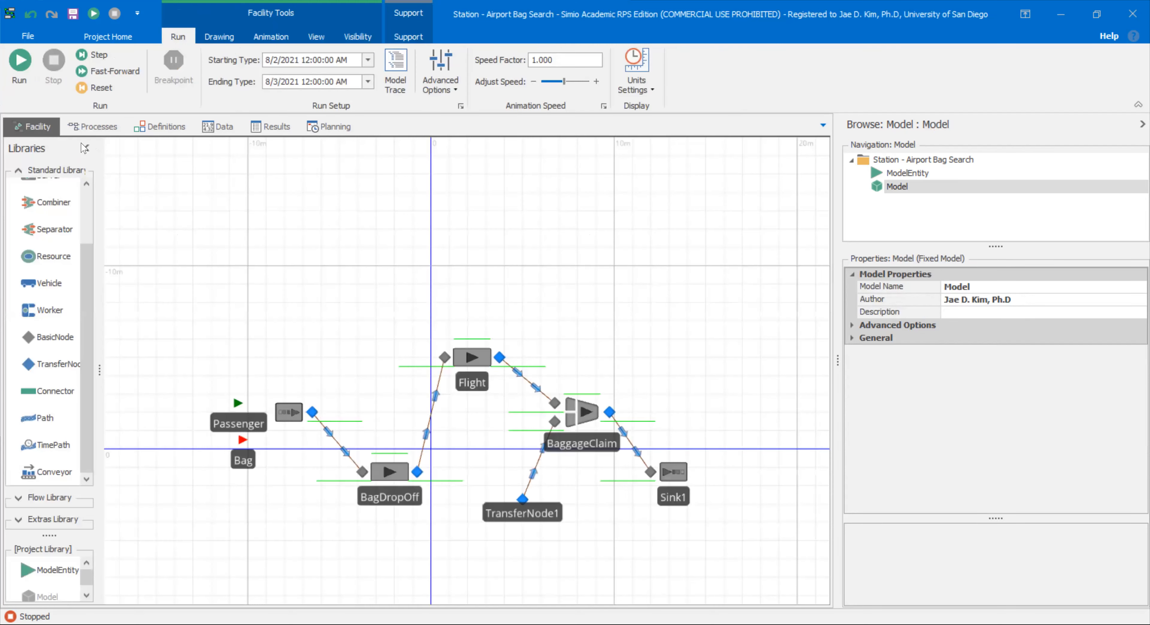
pyautogui.click(265, 36)
pyautogui.click(36, 74)
pyautogui.click(284, 174)
pyautogui.click(339, 209)
pyautogui.click(513, 210)
pyautogui.click(581, 176)
pyautogui.click(650, 174)
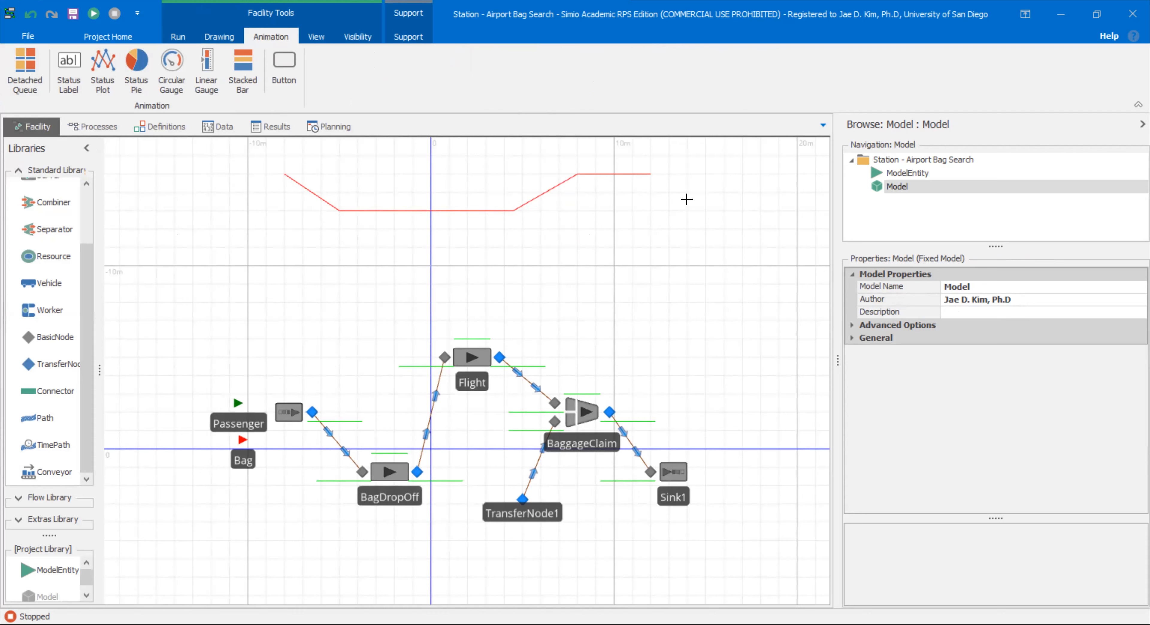
pyautogui.rightClick(705, 201)
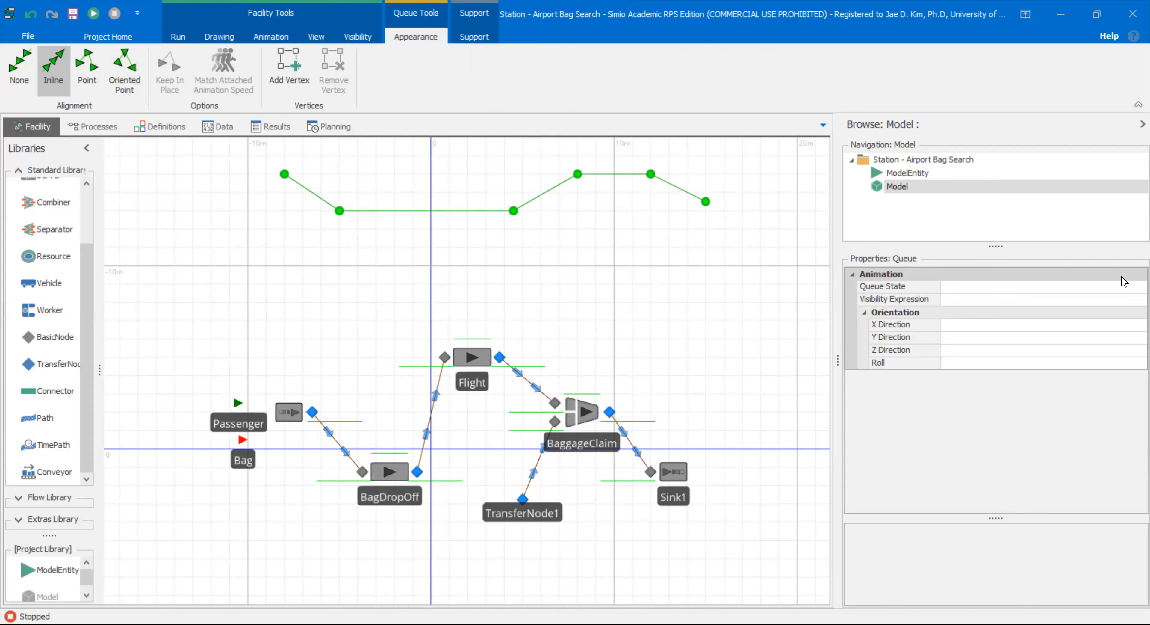
# Set the queue state of the detached queue to BagStorage.Contents
pyautogui.click(1133, 288)
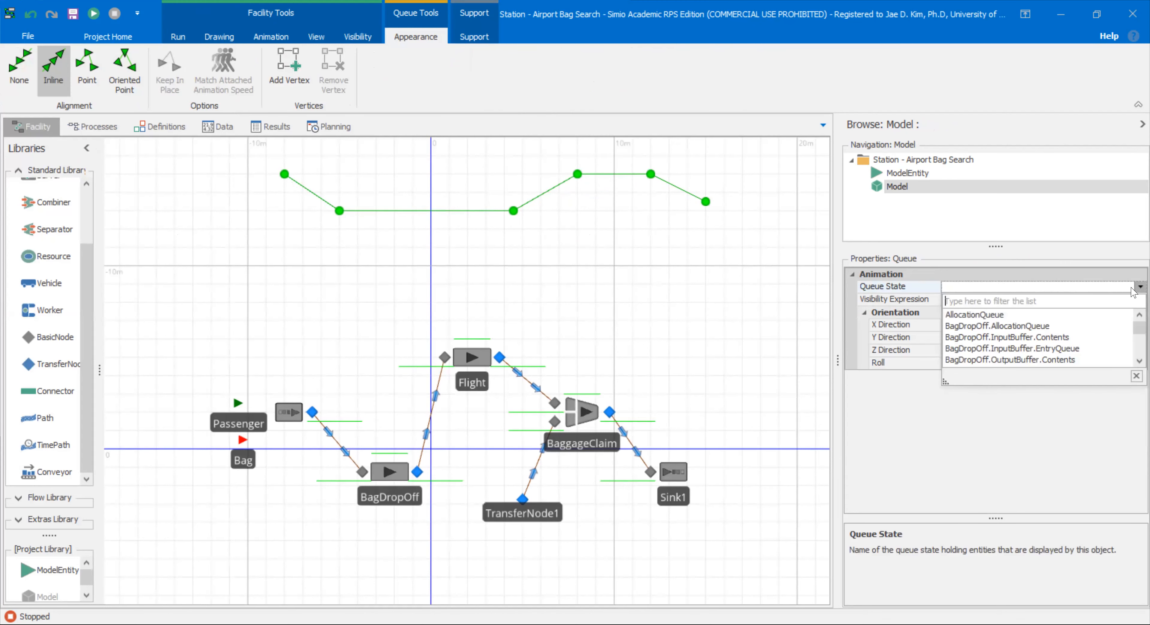
pyautogui.write('bag')
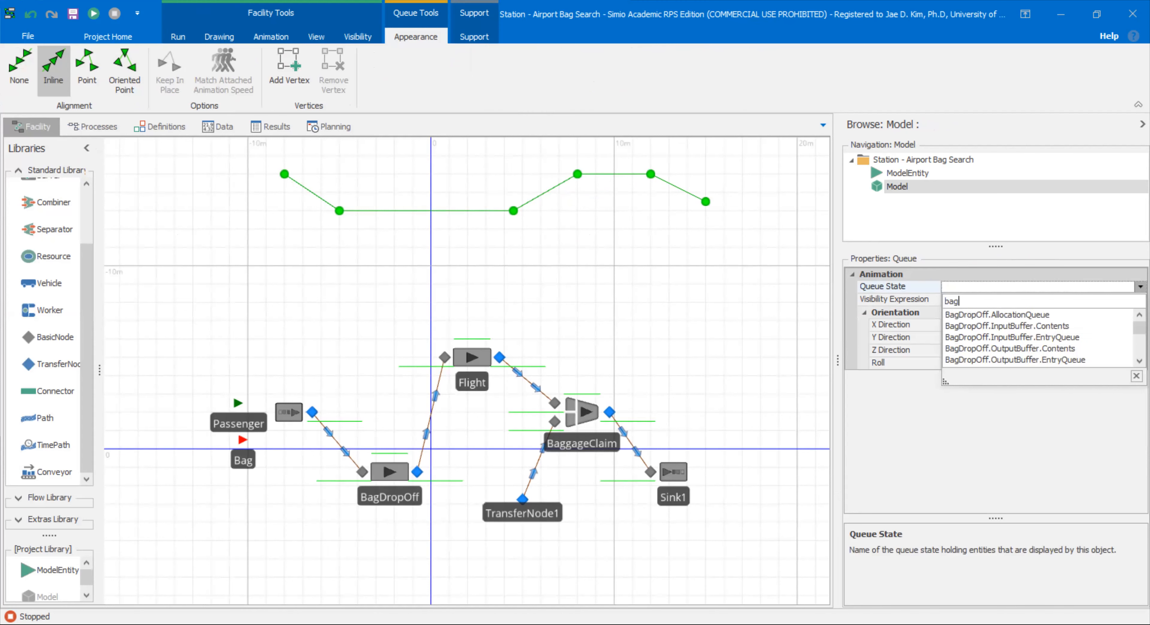
pyautogui.write('s')
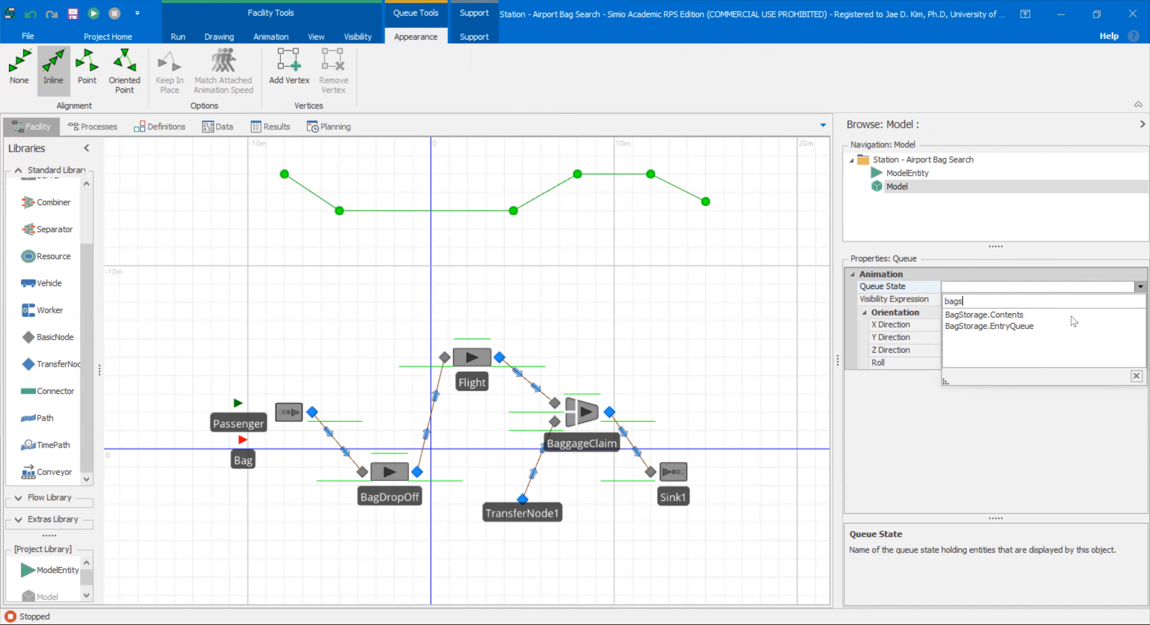
pyautogui.click(1071, 316)
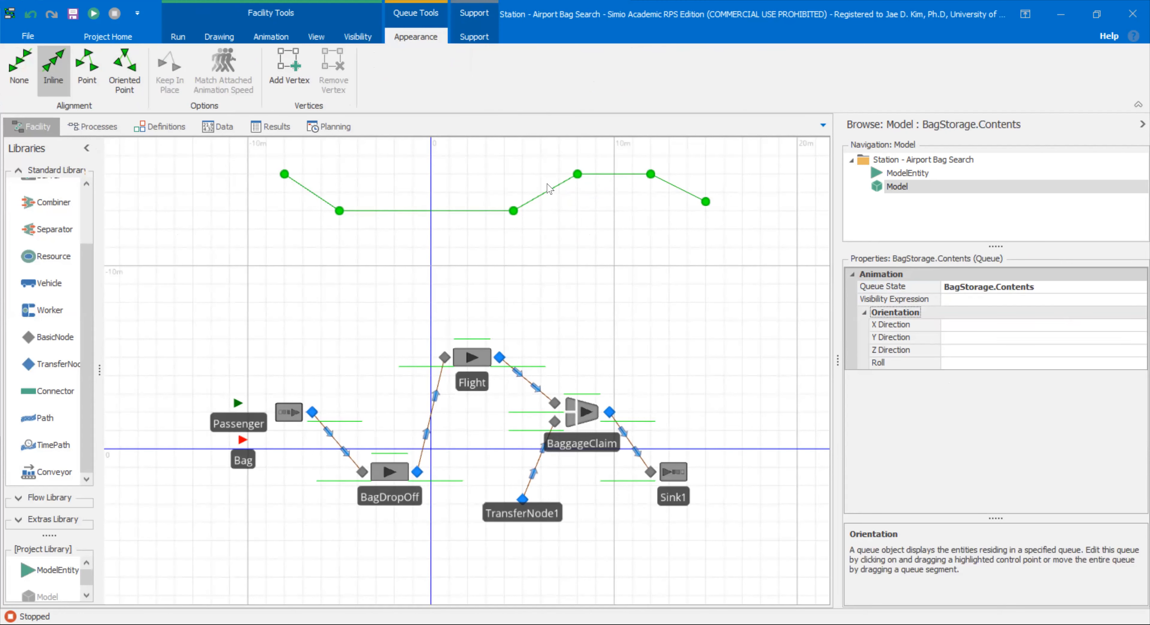
# Move the BagStorage.Contents queue closer to the Flight server and adjust its two lower vertices to form a level segment
pyautogui.moveTo(555, 197); pyautogui.dragTo(417, 270)
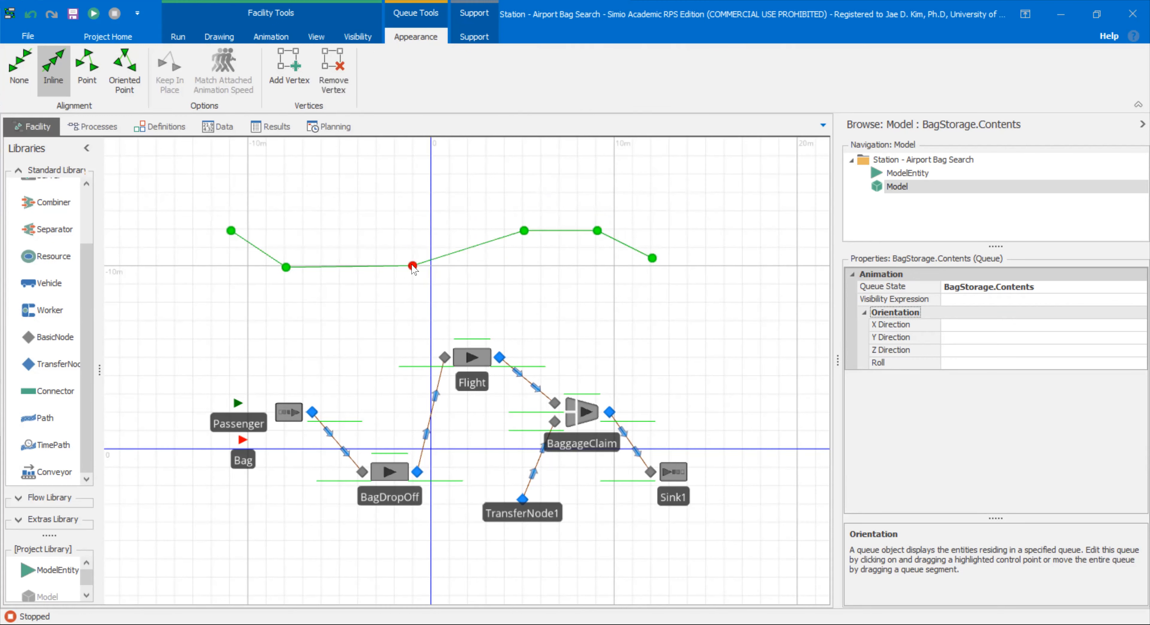
pyautogui.moveTo(288, 268); pyautogui.dragTo(295, 267)
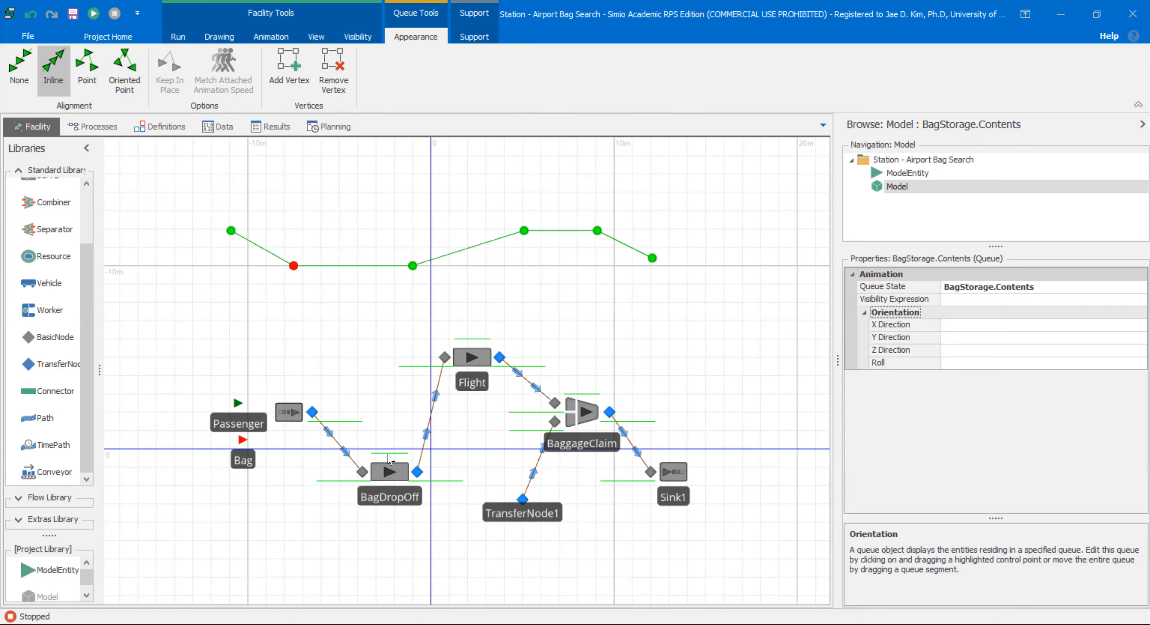
pyautogui.click(392, 482)
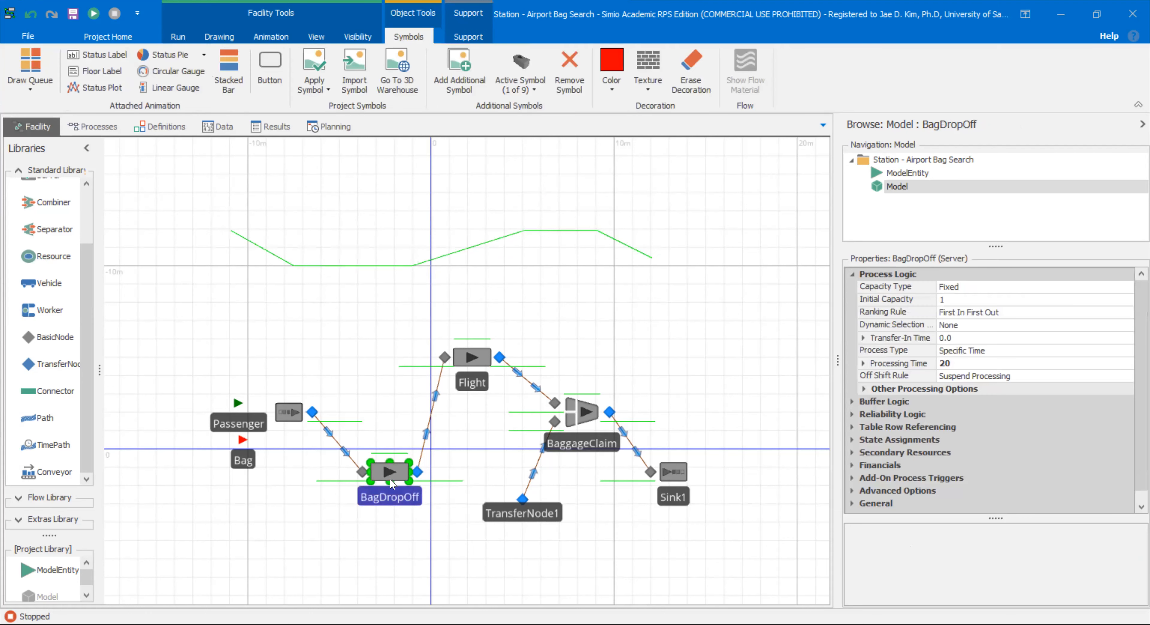
pyautogui.click(382, 437)
pyautogui.click(381, 480)
pyautogui.click(358, 397)
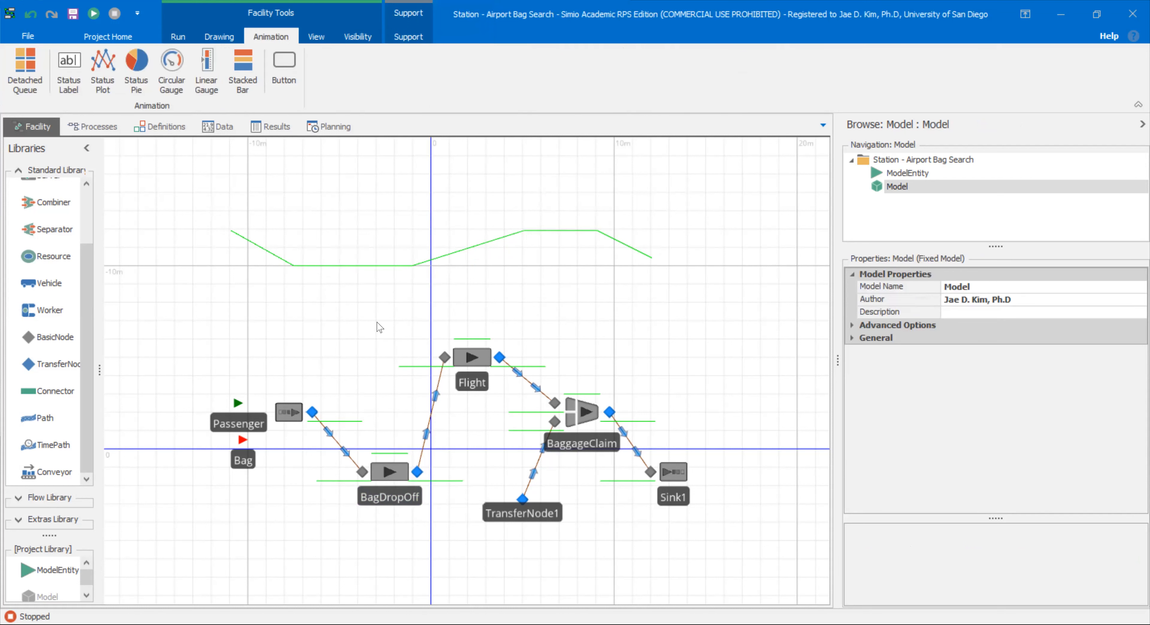
# Place a TransferNode beside BagDropOff and try replacing the Source1-to-BagDropOff path with a direct path from Source1 to Flight
pyautogui.moveTo(53, 365); pyautogui.dragTo(302, 466)
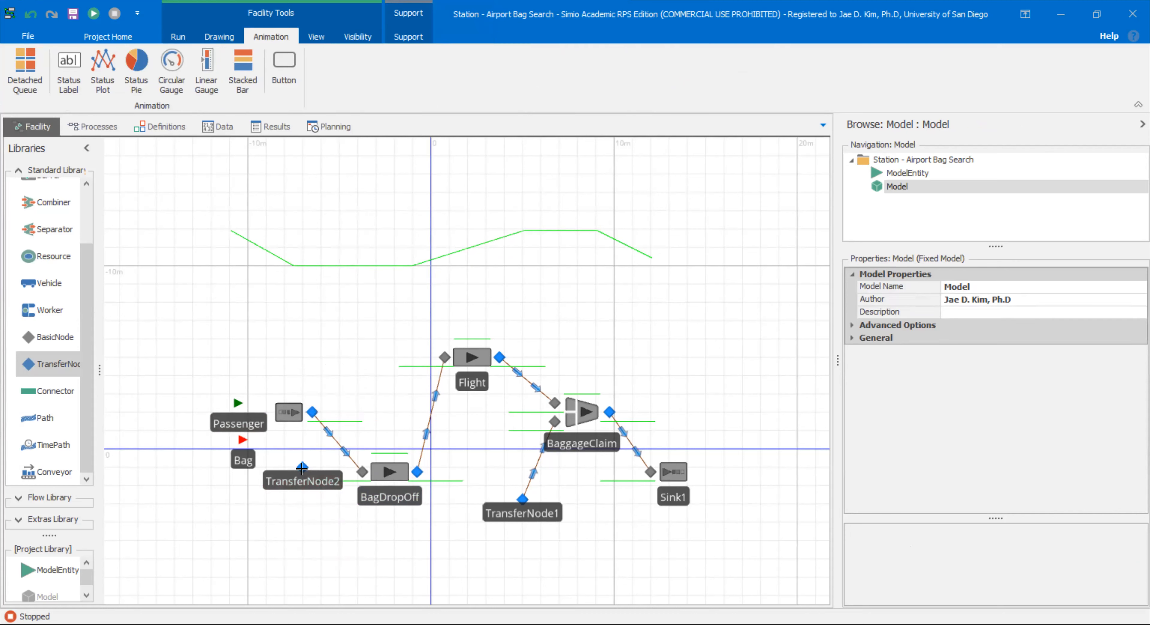
pyautogui.click(331, 435)
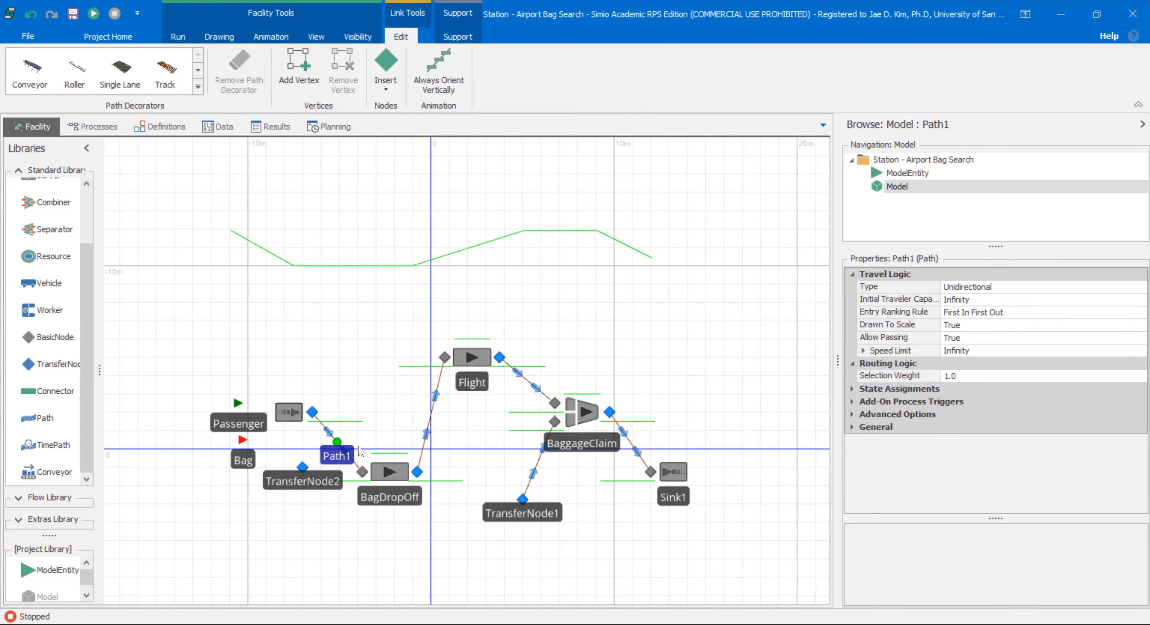
pyautogui.press('Delete')
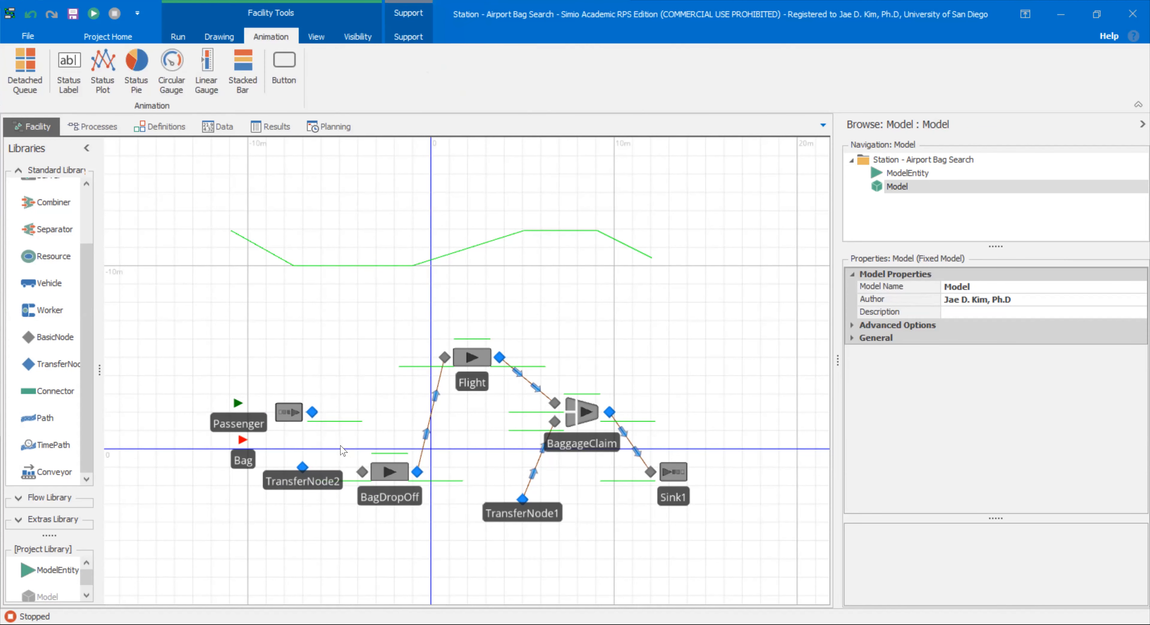
pyautogui.click(45, 417)
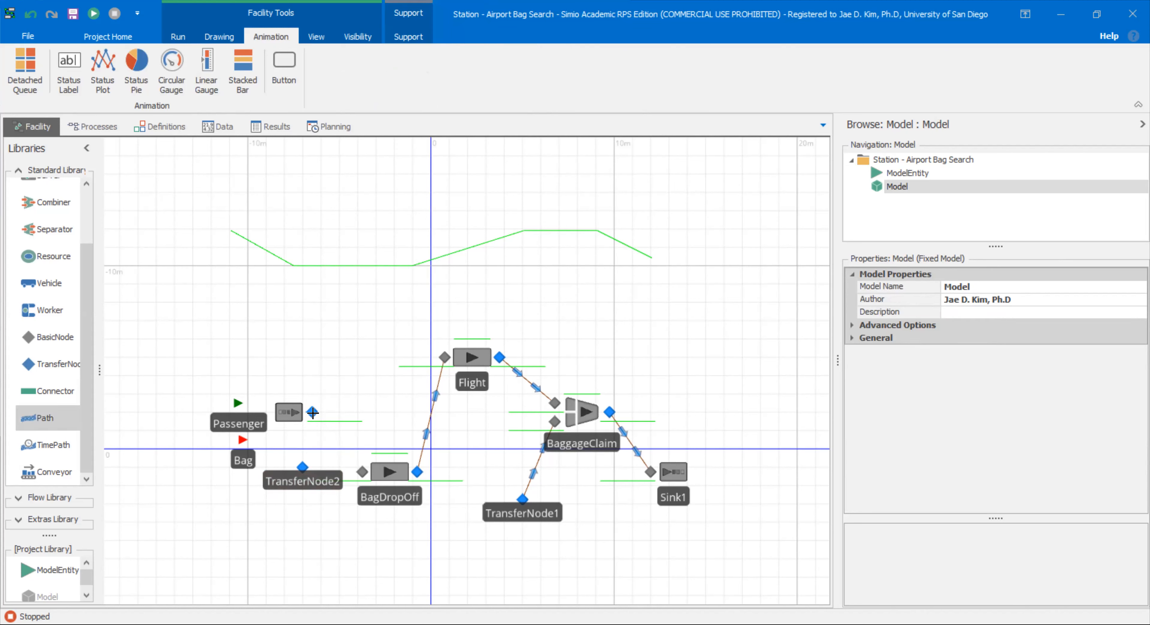
pyautogui.click(313, 411)
pyautogui.click(443, 357)
pyautogui.click(435, 404)
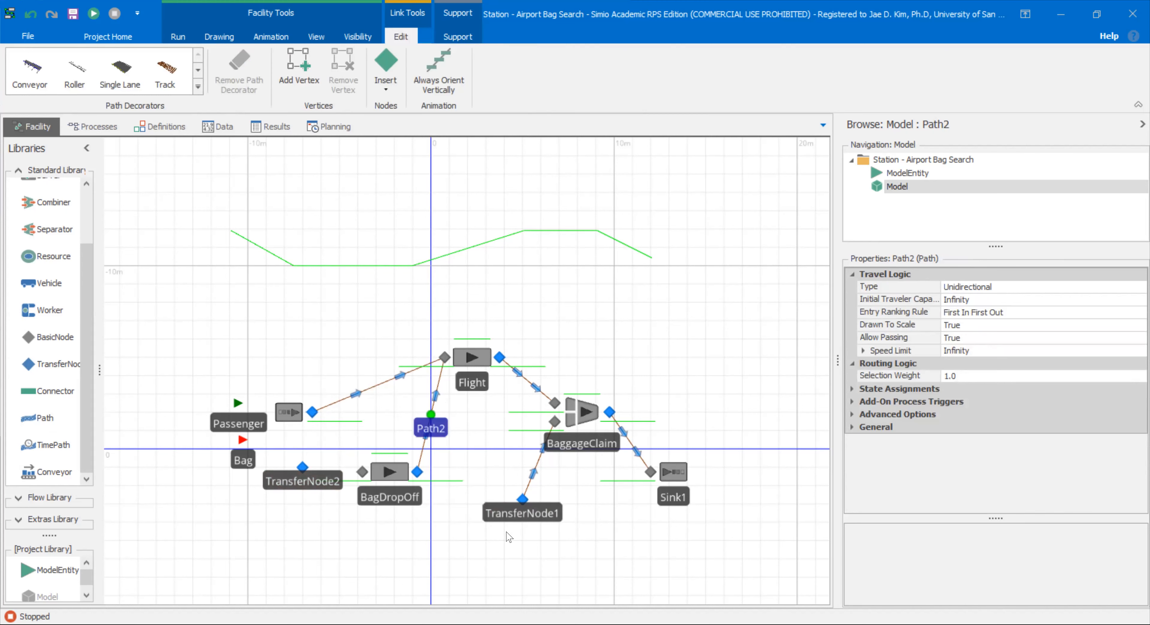
pyautogui.hotkey('ctrl', 'z')
pyautogui.hotkey('ctrl', 'z')
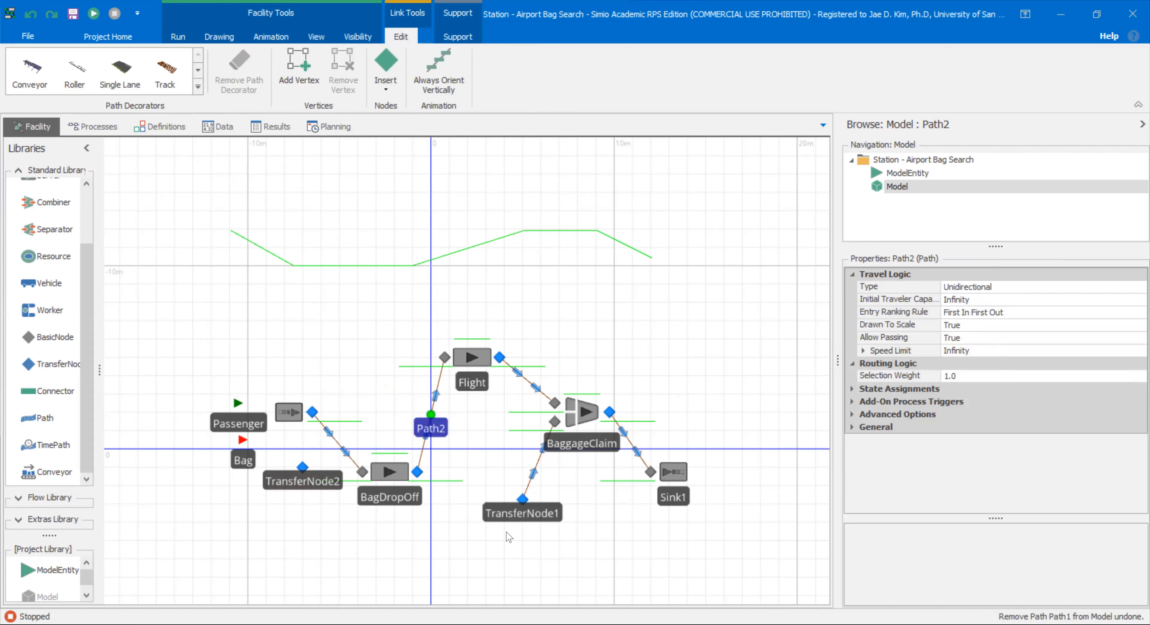
# Move the BagDropOff server slightly up toward the Flight server and delete the unconnected TransferNode2
pyautogui.moveTo(302, 467); pyautogui.dragTo(302, 484)
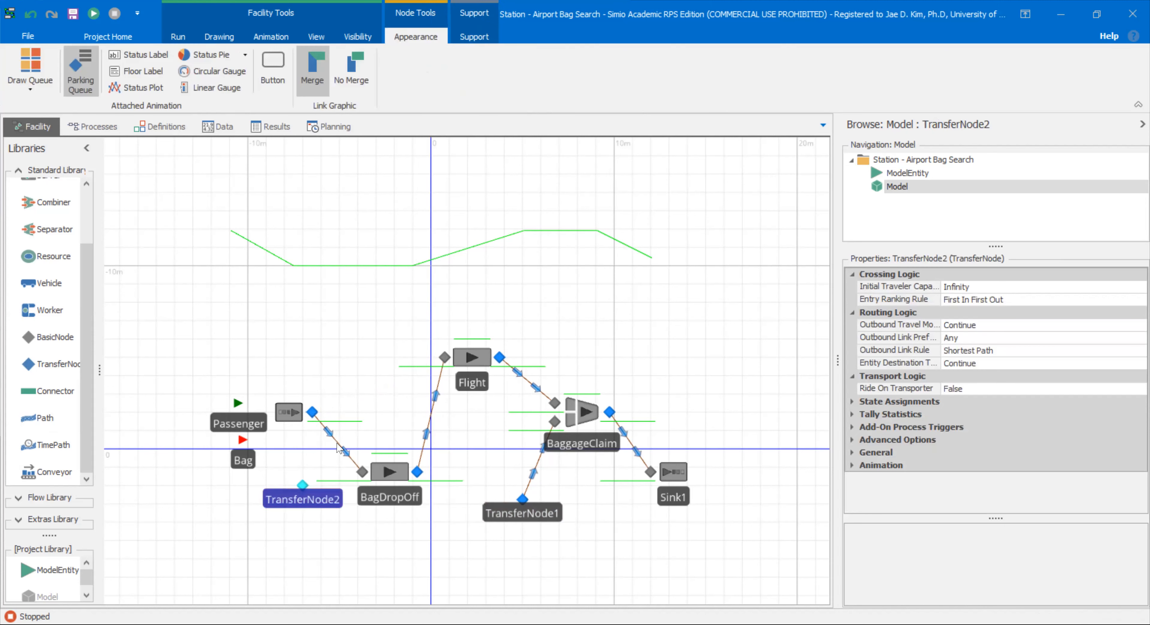
pyautogui.click(349, 454)
pyautogui.moveTo(390, 480); pyautogui.dragTo(386, 456)
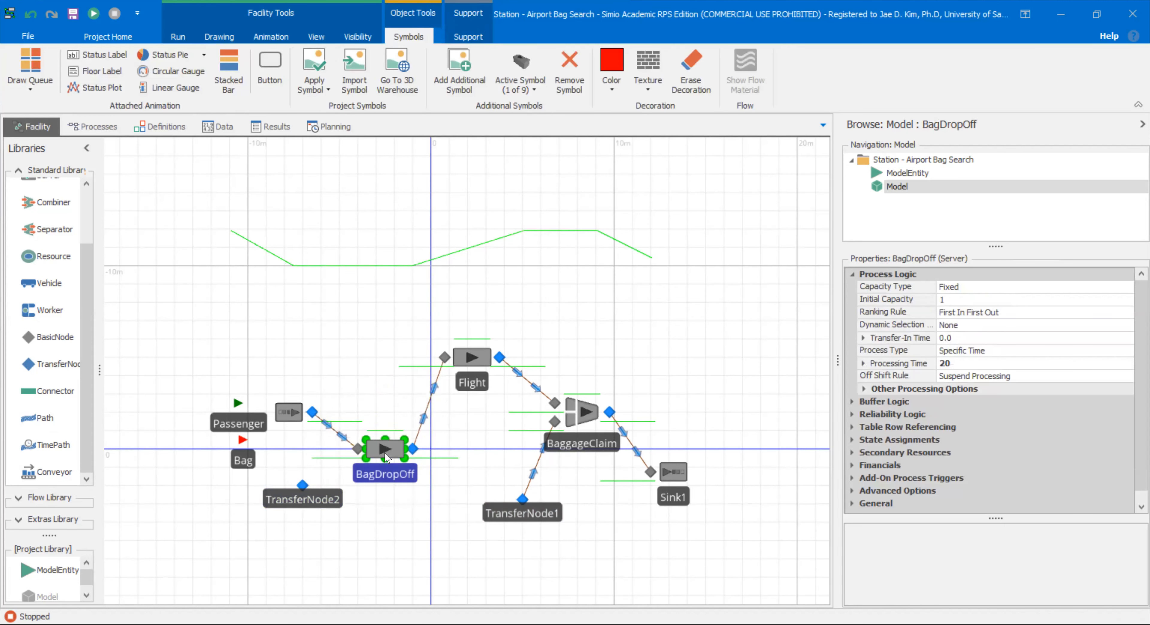
pyautogui.moveTo(309, 505); pyautogui.dragTo(211, 372)
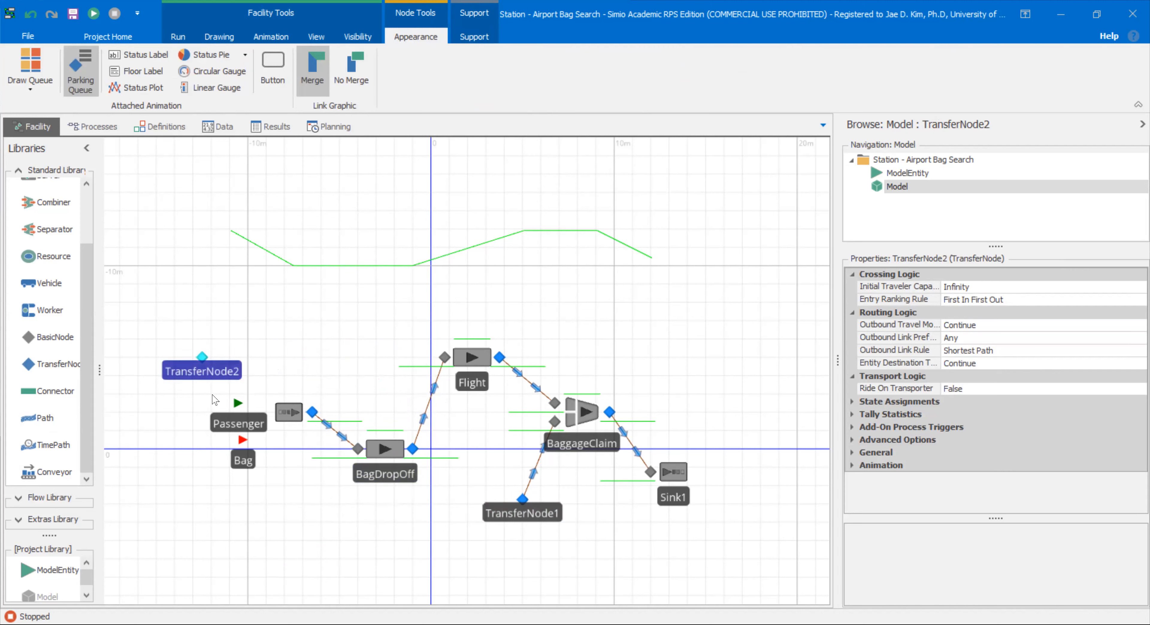
pyautogui.press('Delete')
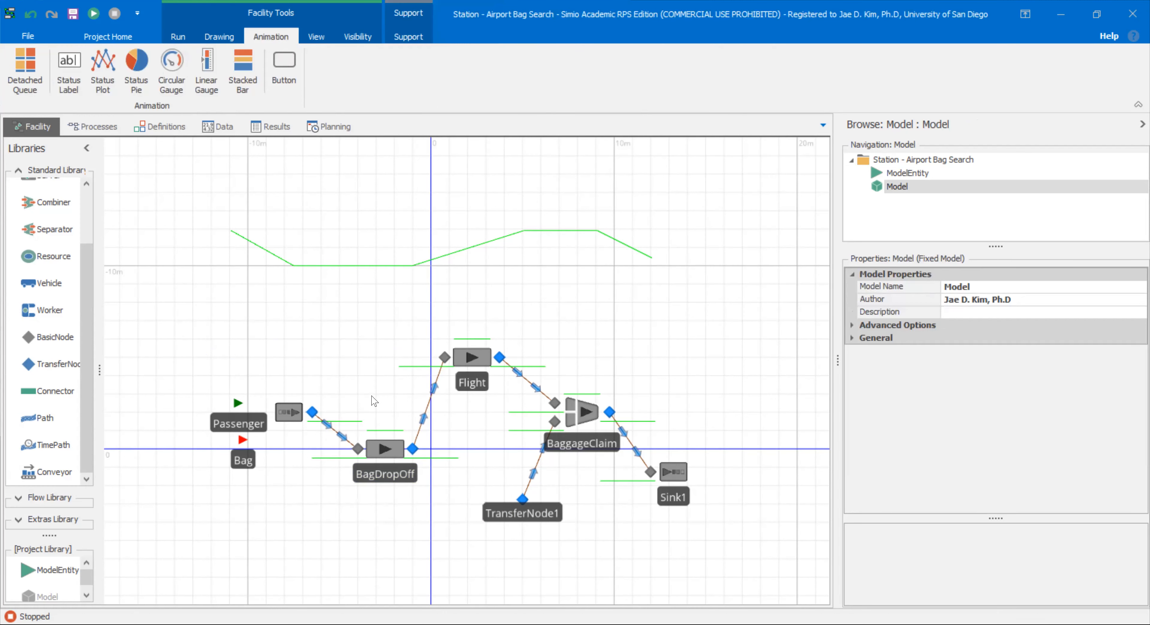
# Align the Bag entity beneath Passenger and shift Source1 slightly away from the two entities
pyautogui.click(304, 415)
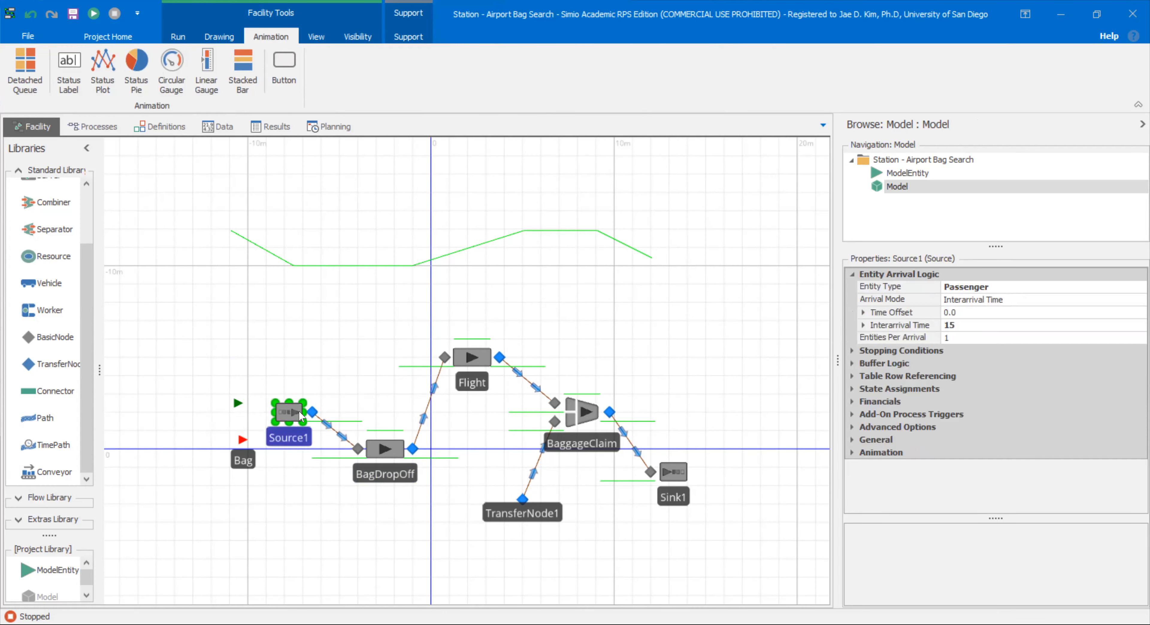
pyautogui.click(242, 440)
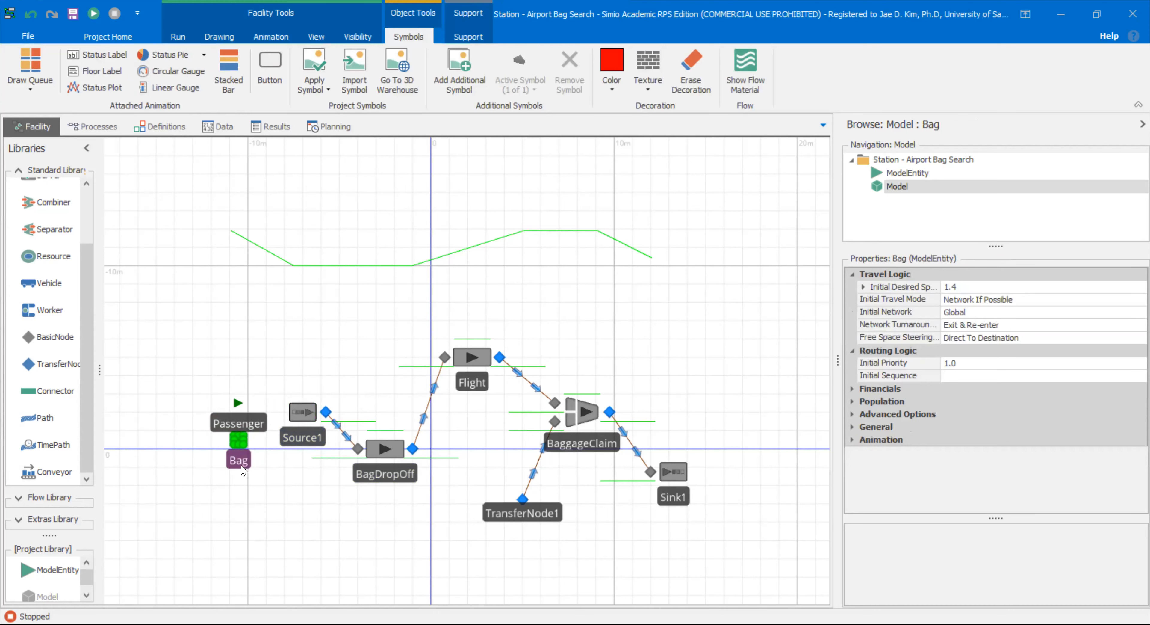
pyautogui.moveTo(295, 418); pyautogui.dragTo(286, 418)
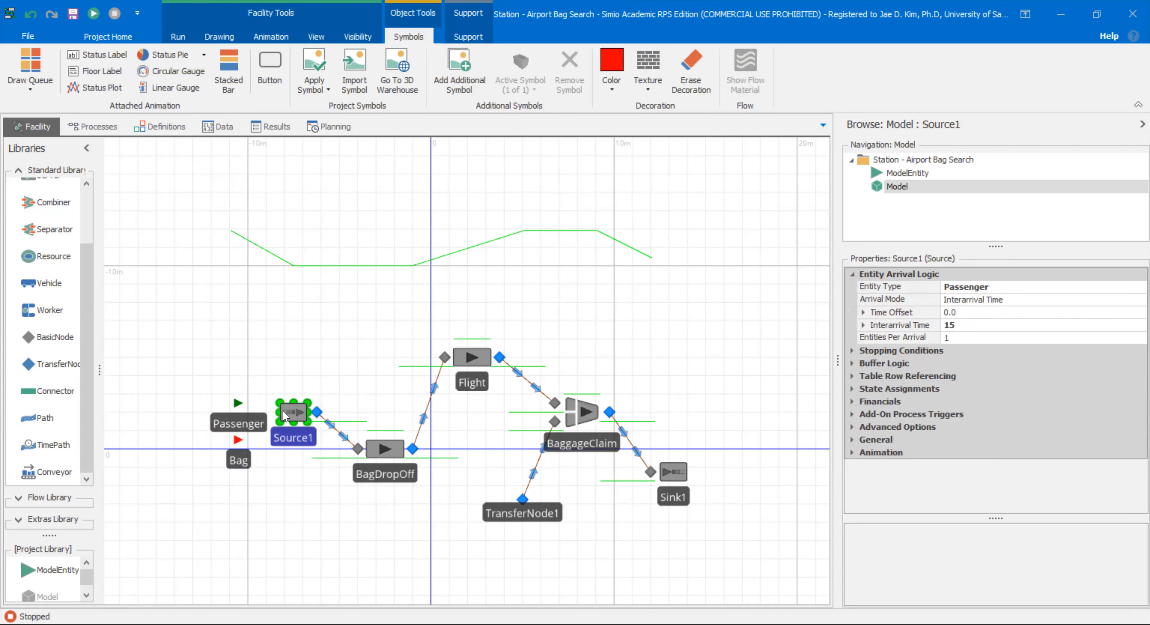
pyautogui.doubleClick(294, 417)
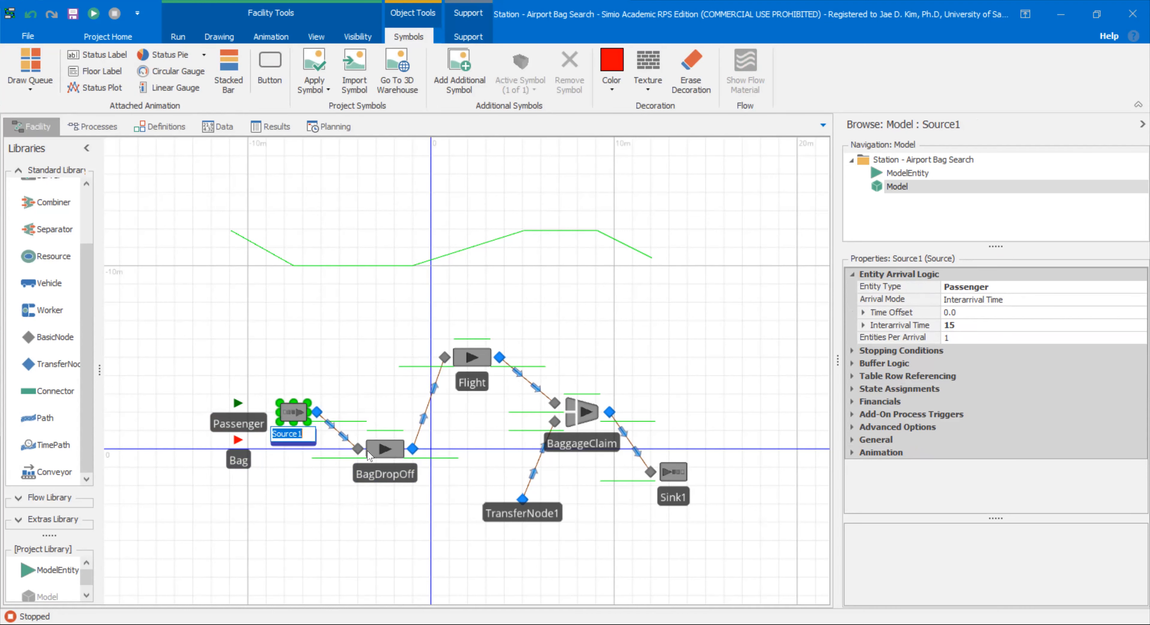
pyautogui.click(317, 479)
# Open the Output_Source1_Entered process and add a Transfer step on the Created branch of Create Bag Entities
pyautogui.click(321, 413)
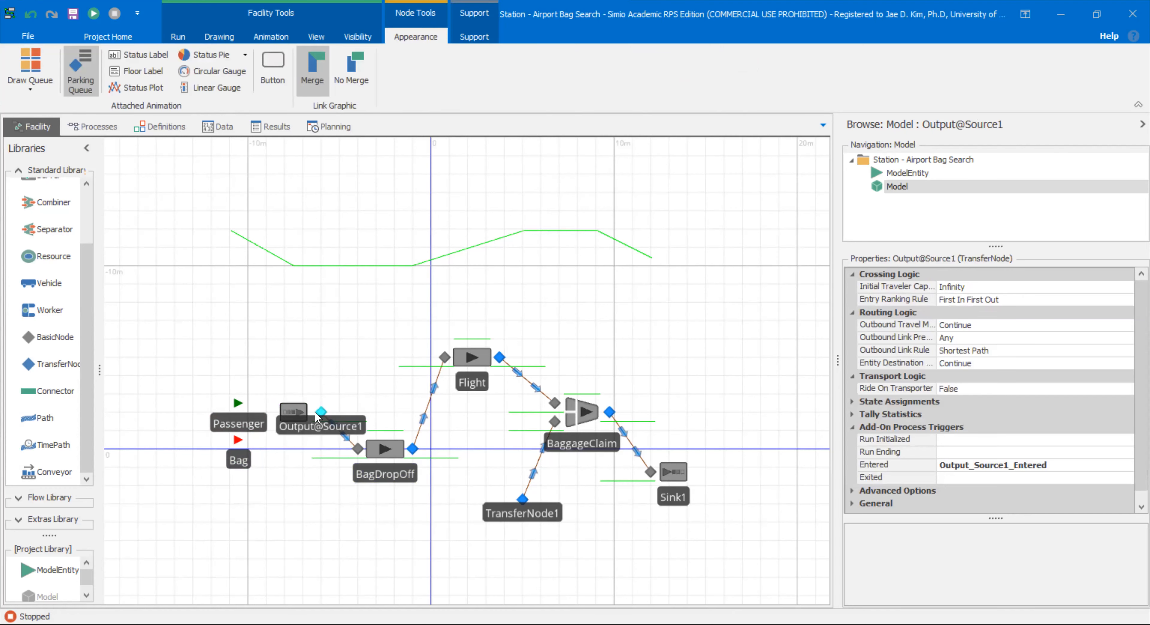
pyautogui.doubleClick(897, 465)
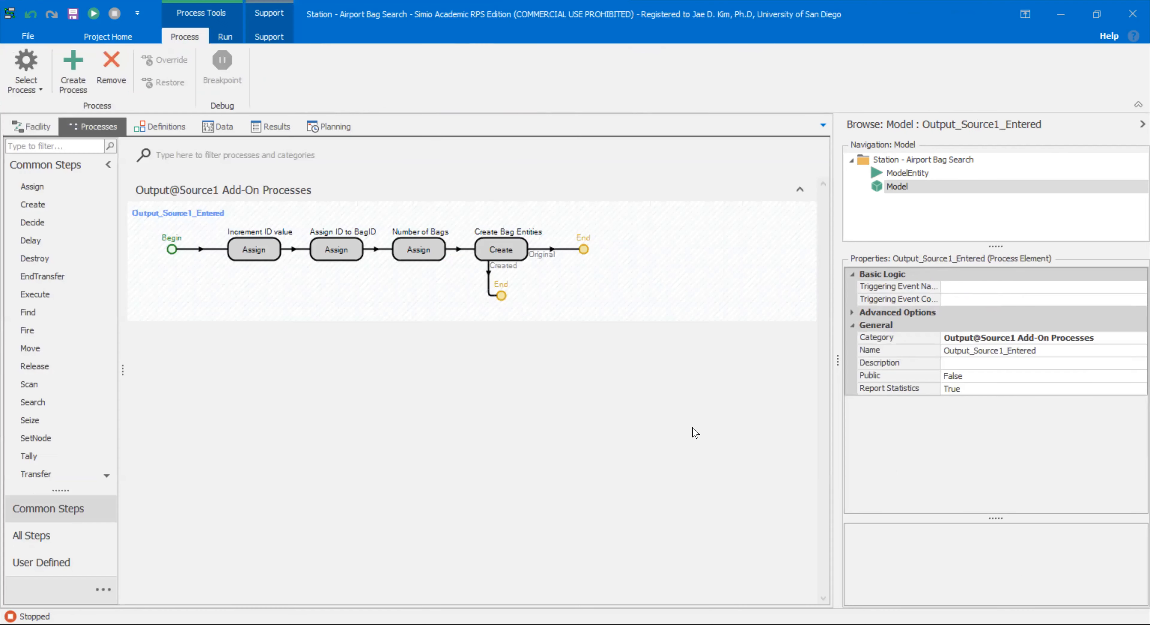
pyautogui.click(520, 251)
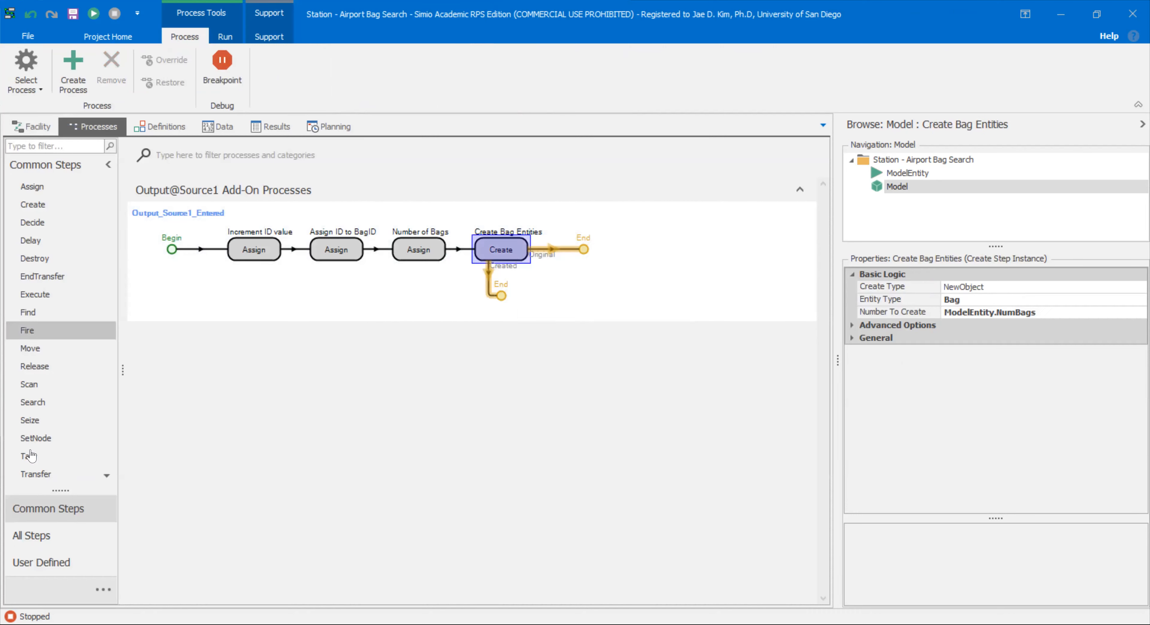
pyautogui.moveTo(41, 476); pyautogui.dragTo(509, 292)
pyautogui.click(513, 293)
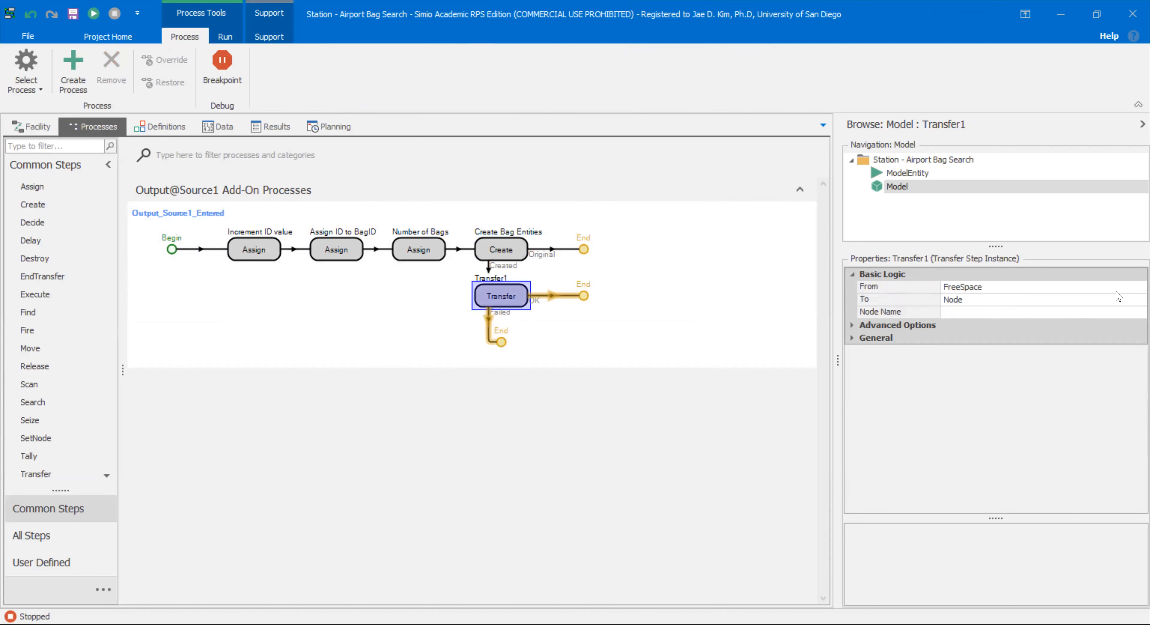
# Configure the Transfer step to move bags from CurrentNode to a Station, with BagStorage as the station name
pyautogui.click(1132, 289)
pyautogui.click(1133, 288)
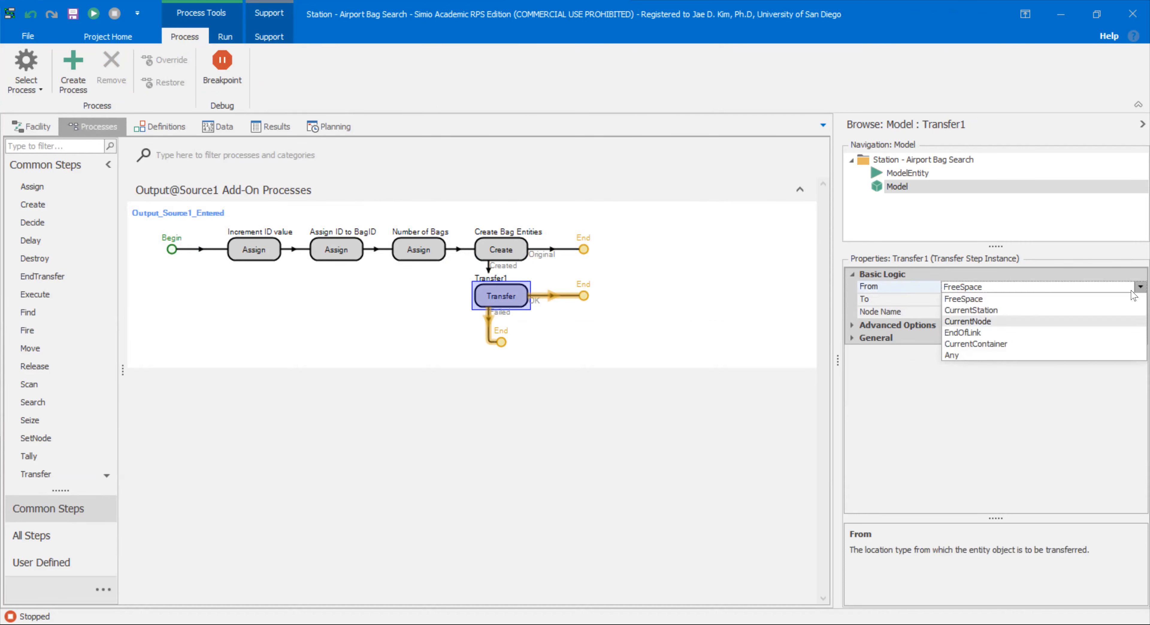
pyautogui.click(1123, 321)
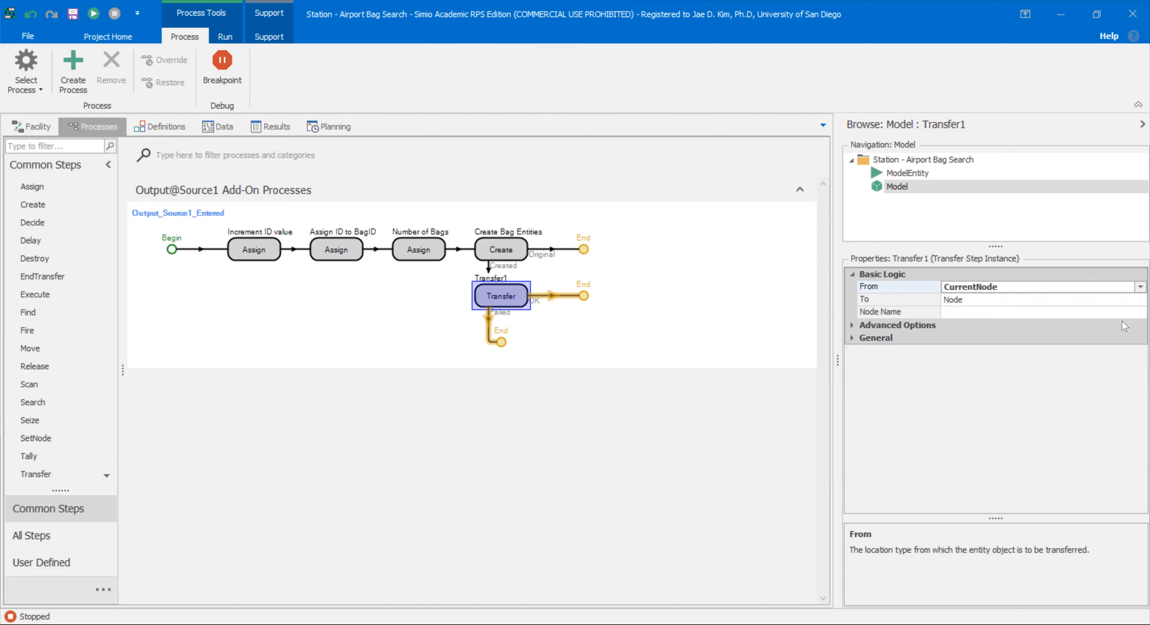
pyautogui.click(1133, 300)
pyautogui.click(1134, 300)
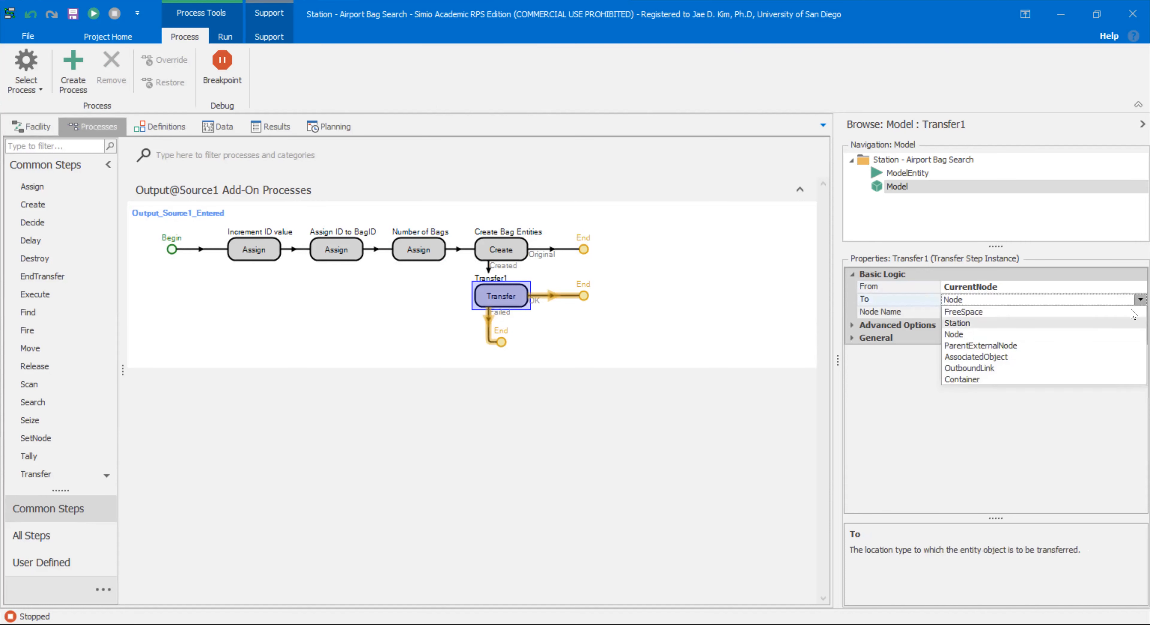
pyautogui.click(1131, 322)
pyautogui.click(1131, 310)
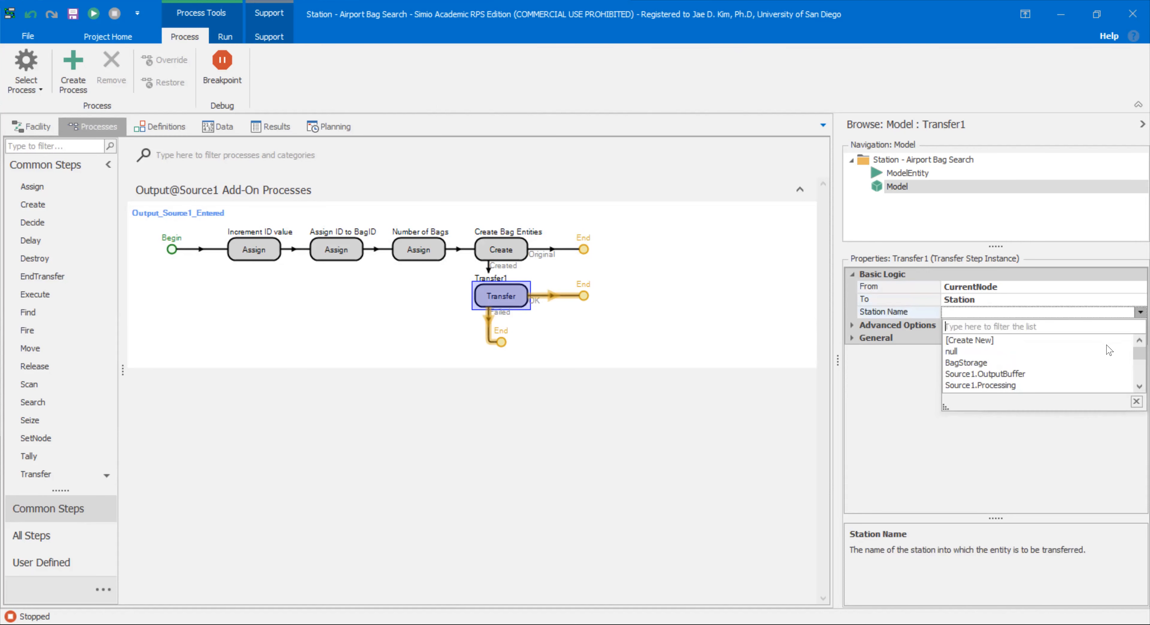
pyautogui.click(1089, 363)
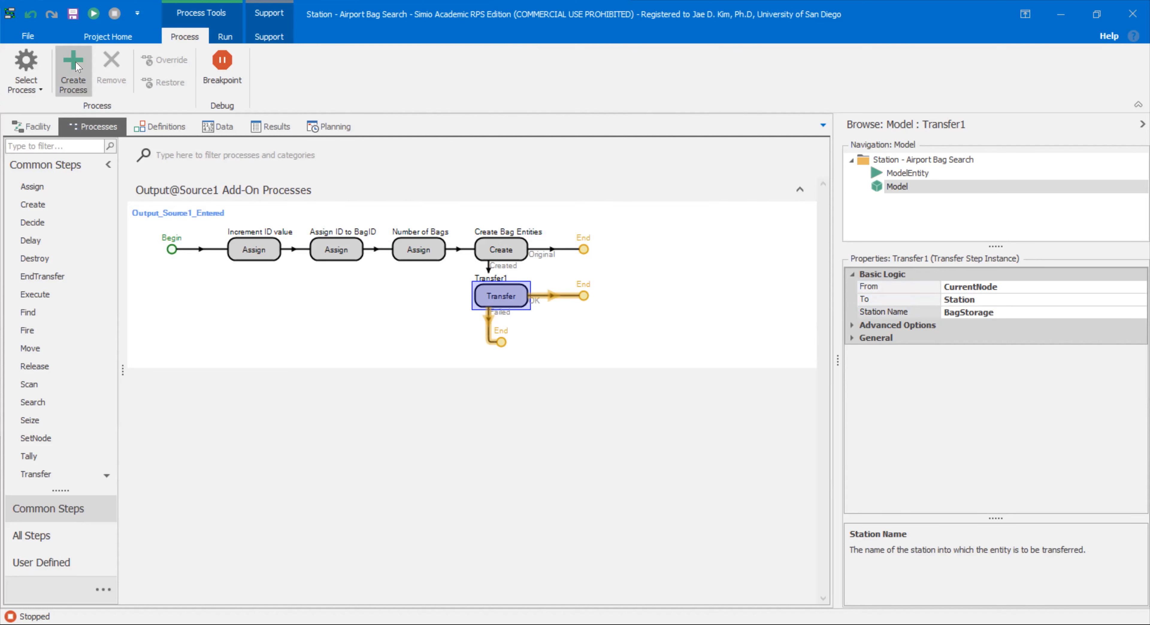
# Create a new process triggered by the BagStorage.Entered event and add an EndTransfer step to it
pyautogui.click(73, 71)
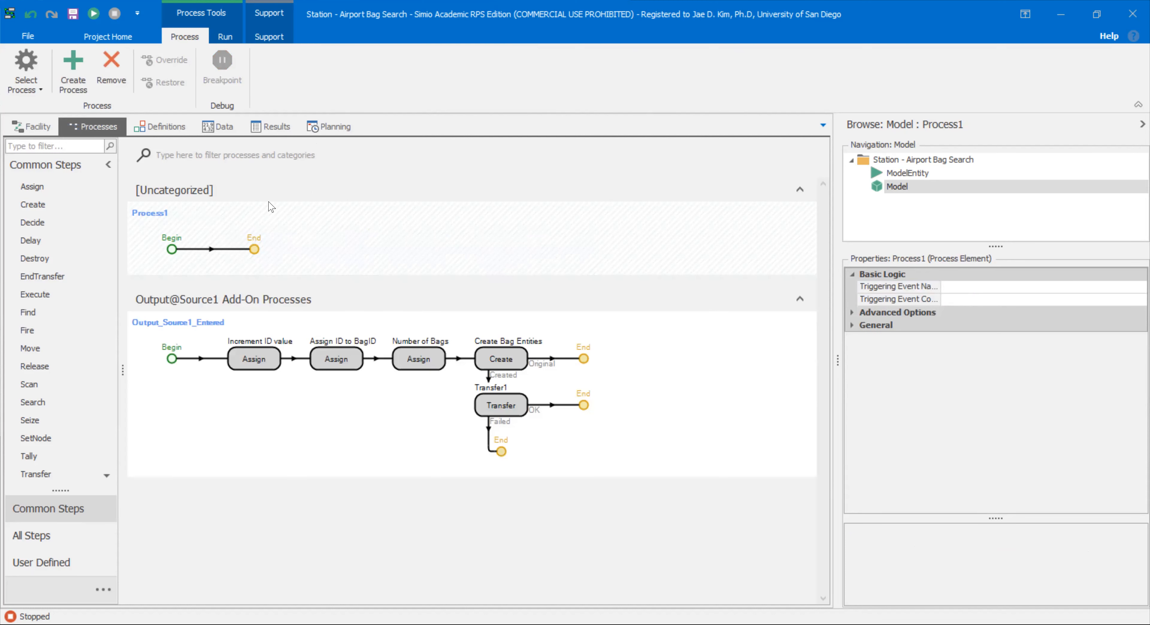
pyautogui.click(1132, 286)
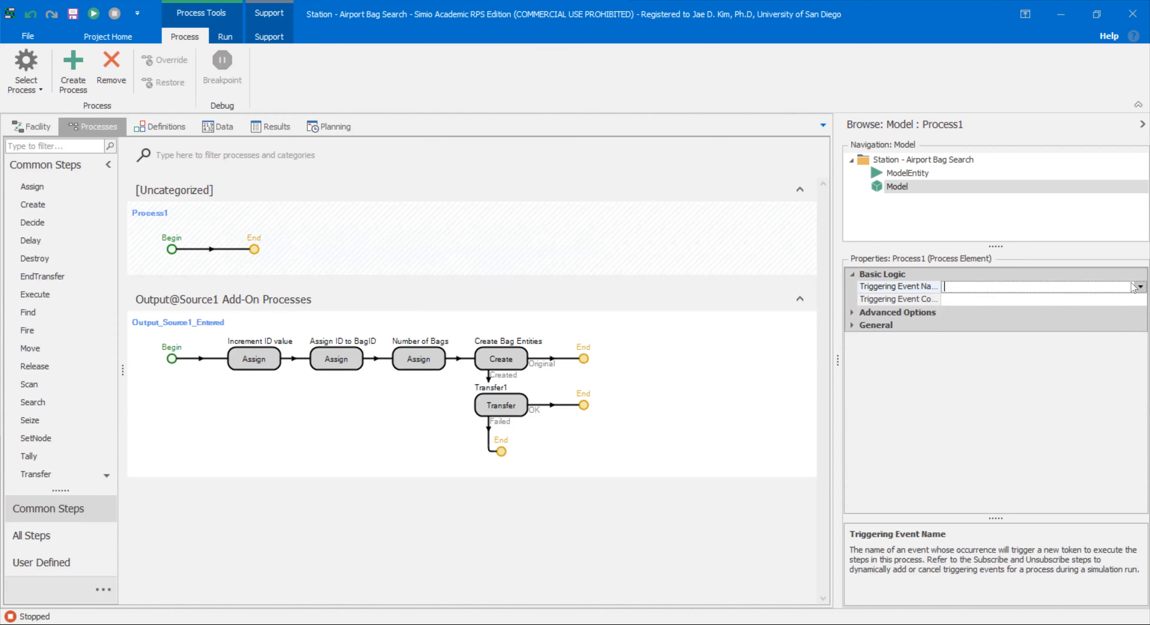
pyautogui.click(1138, 286)
pyautogui.scroll(-5, 1133, 318)
pyautogui.scroll(5, 1132, 318)
pyautogui.scroll(-3, 1010, 361)
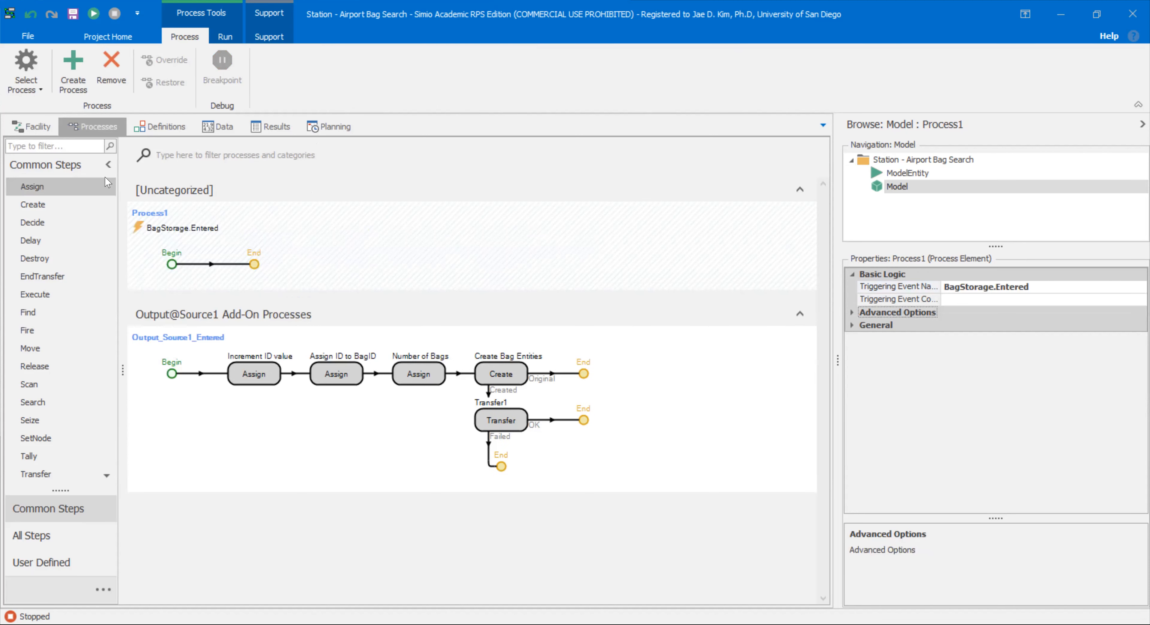
pyautogui.moveTo(61, 280); pyautogui.dragTo(224, 276)
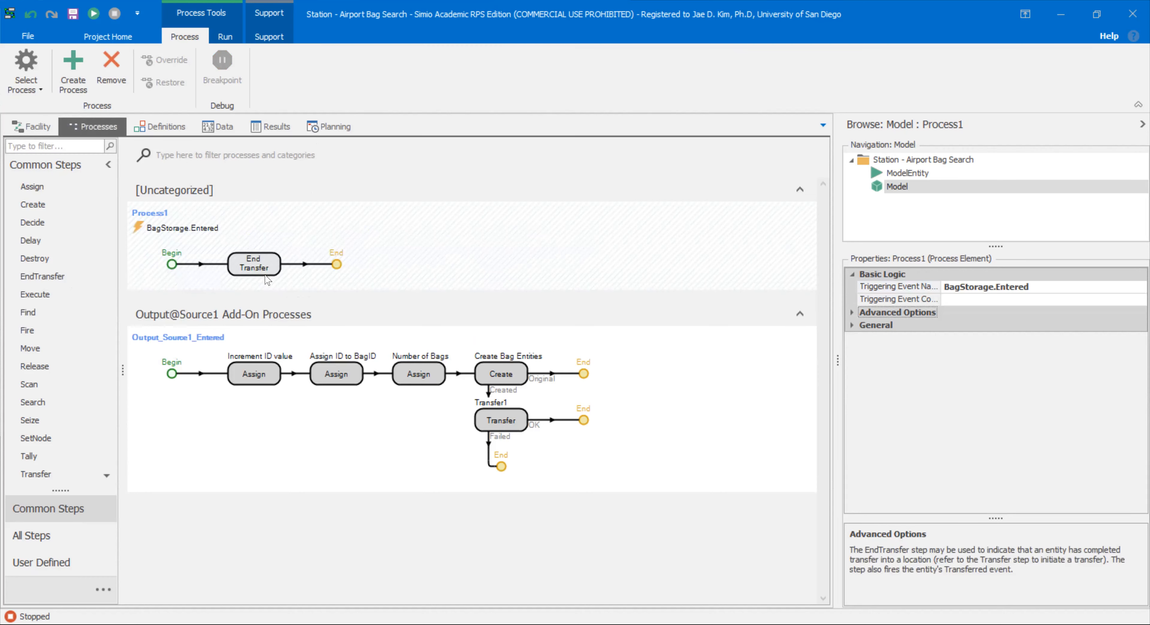
# Run the simulation from the facility to test the bag transfer, dismiss the error, and return to the process logic
pyautogui.click(34, 126)
pyautogui.moveTo(365, 357); pyautogui.dragTo(332, 312)
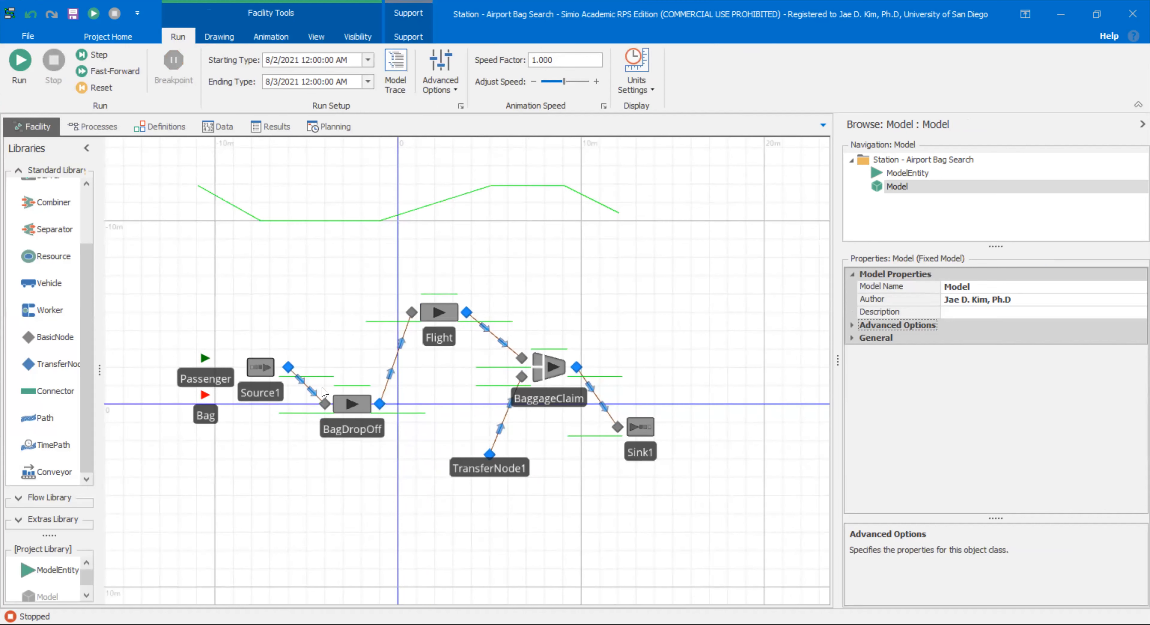
pyautogui.click(20, 76)
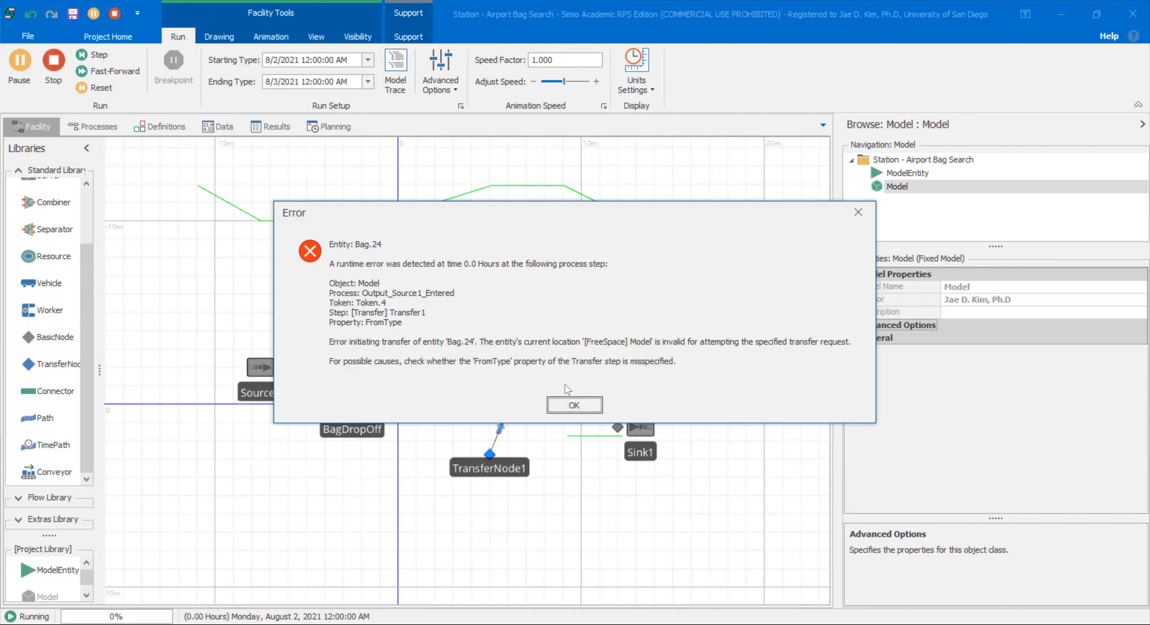
pyautogui.click(570, 413)
pyautogui.click(362, 408)
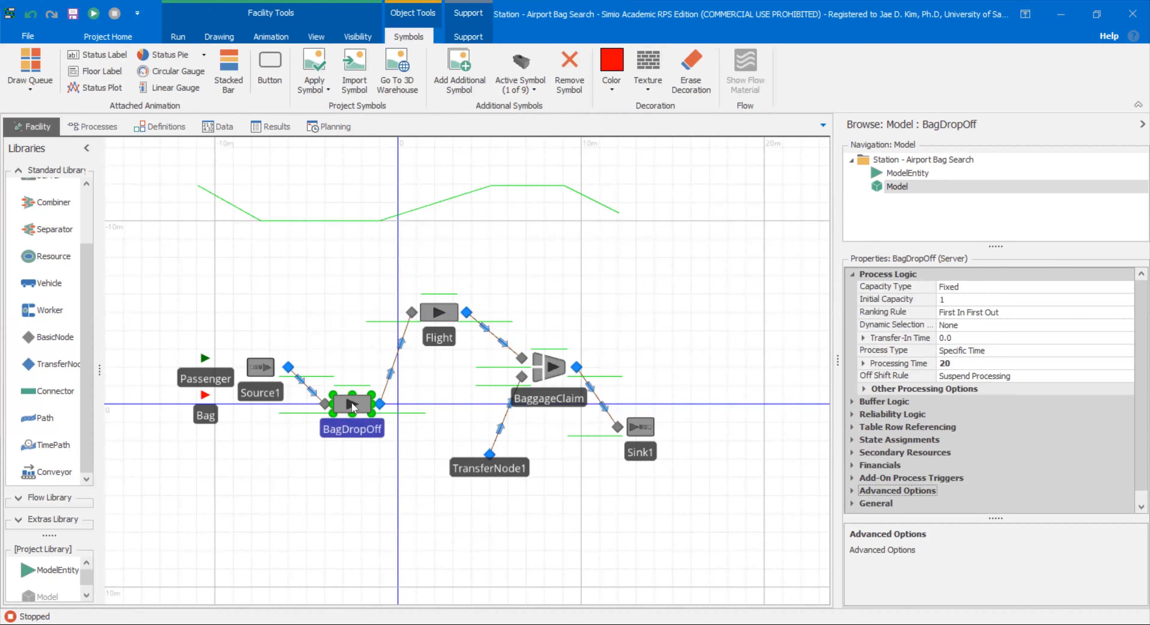
pyautogui.click(91, 126)
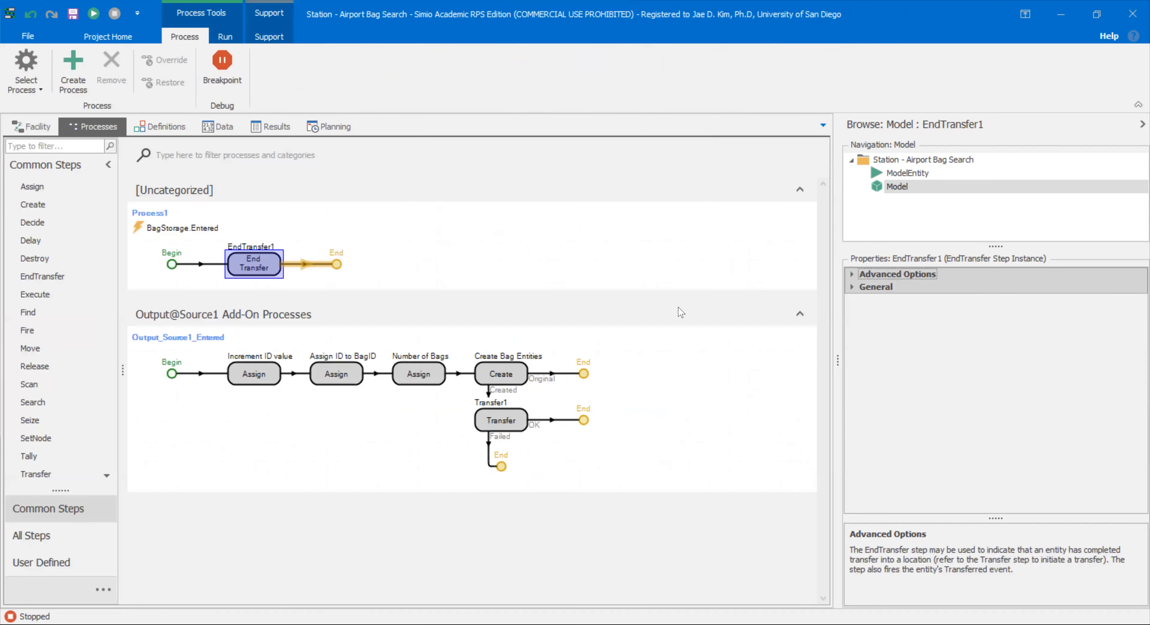
# Set the From location of the Transfer step on the Created branch to FreeSpace
pyautogui.click(491, 424)
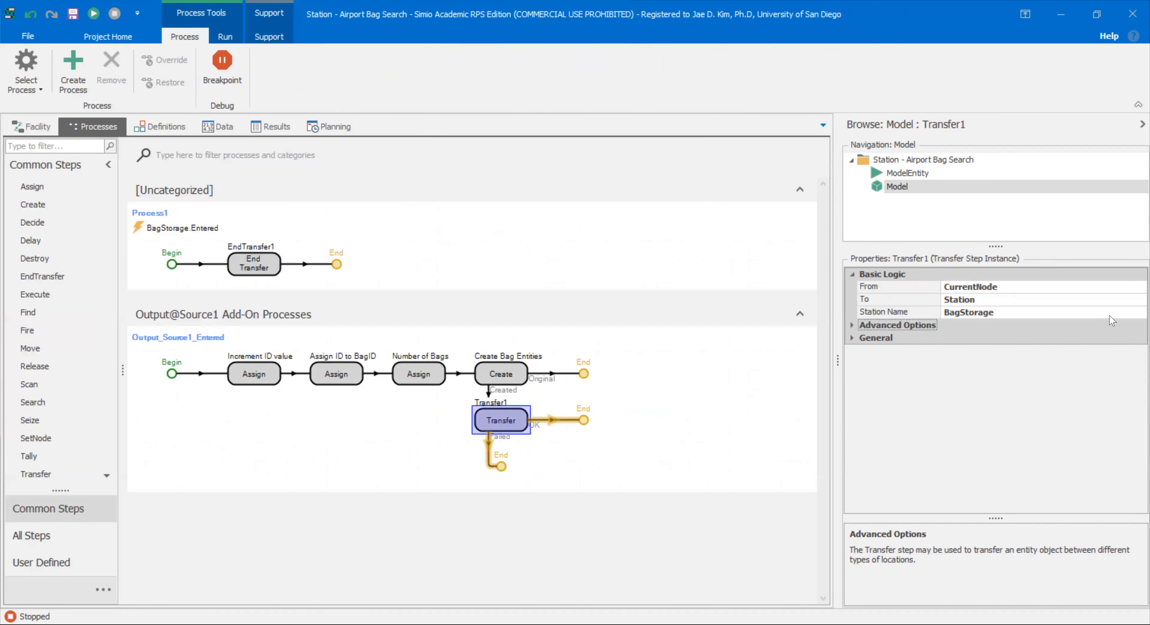
pyautogui.click(1130, 288)
pyautogui.click(1132, 291)
pyautogui.click(1132, 301)
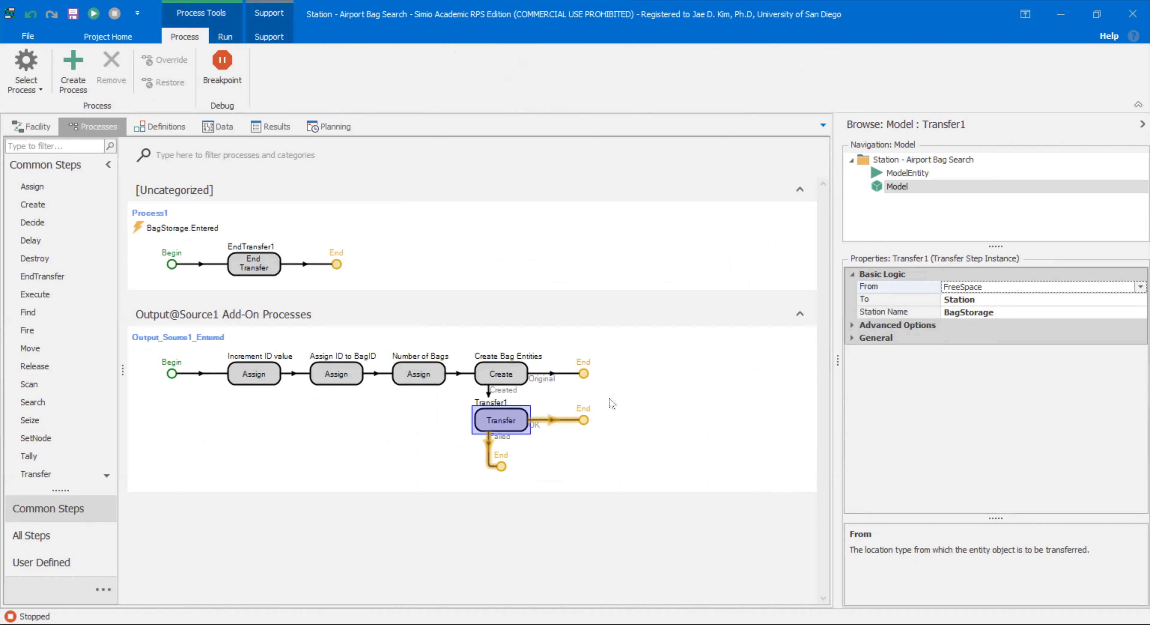
# Run the simulation from the facility to check the bag in the BagStorage queue, pausing and stopping the run
pyautogui.click(33, 133)
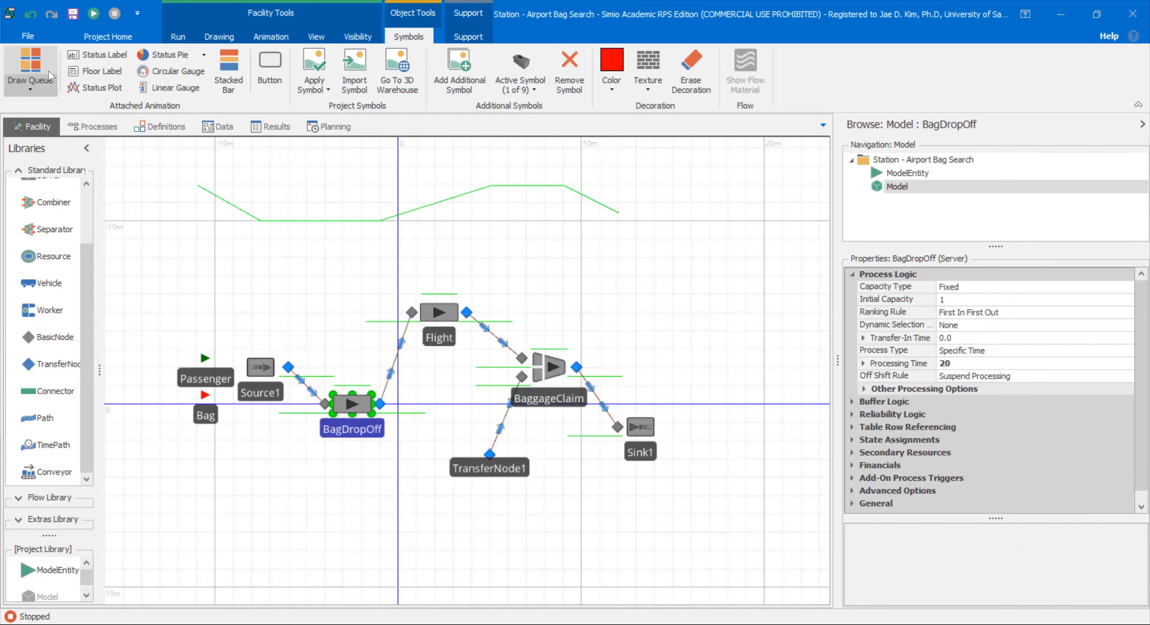
pyautogui.click(96, 16)
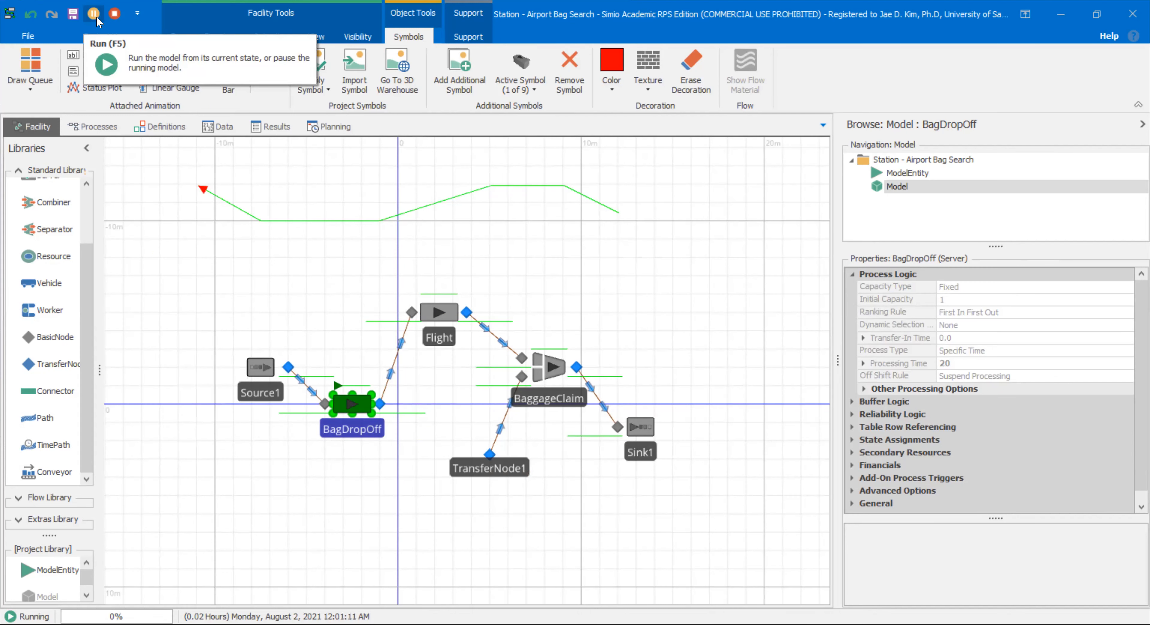
pyautogui.press('F5')
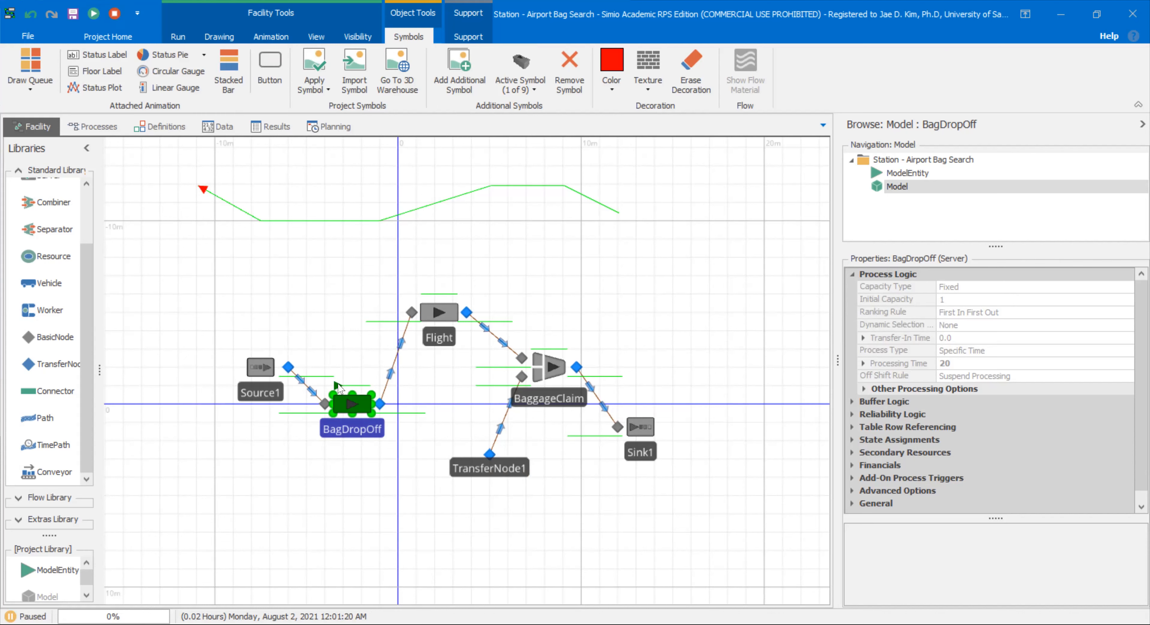
pyautogui.moveTo(338, 384)
pyautogui.click(114, 13)
# Set the processing time of the BagDropOff server to 1 minute
pyautogui.doubleClick(348, 411)
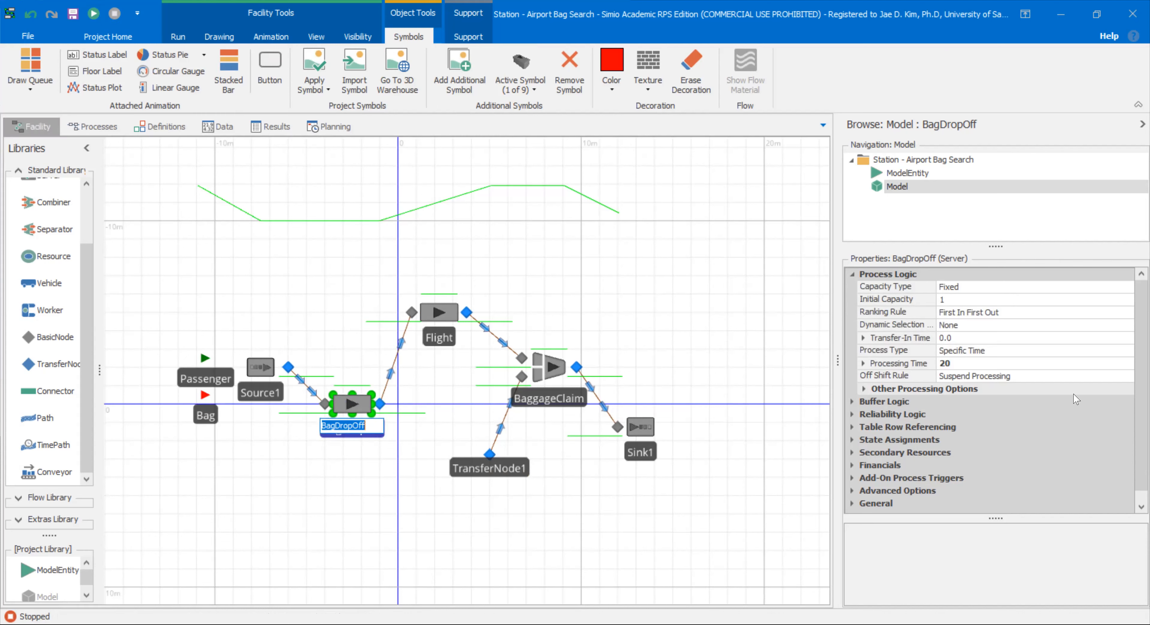
pyautogui.click(1008, 376)
pyautogui.click(987, 365)
pyautogui.click(895, 363)
pyautogui.press('Return')
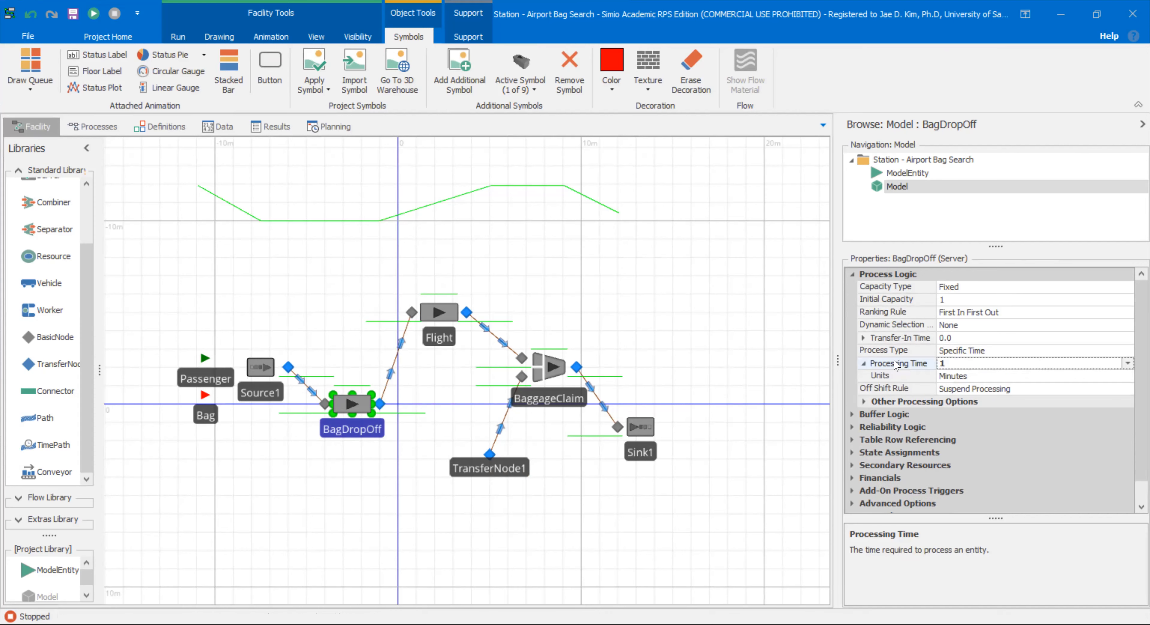
pyautogui.click(188, 186)
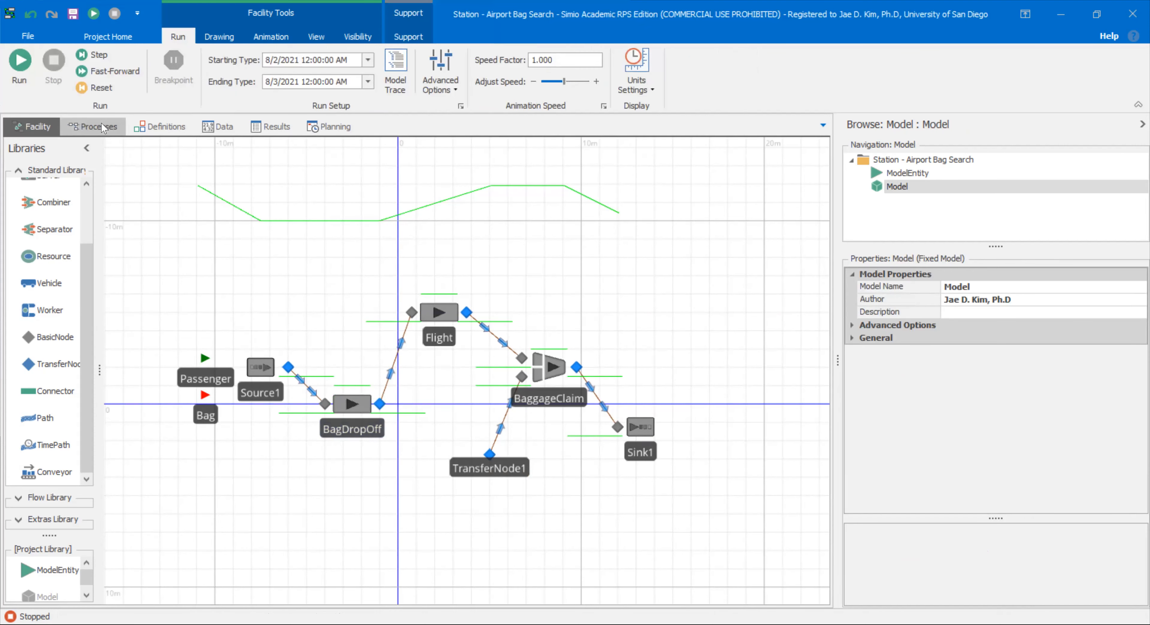
# Change the Create Type of the Create Bag Entities step to CopyAssociatedObject, checking the Assign ID to BagID step
pyautogui.click(92, 126)
pyautogui.click(508, 375)
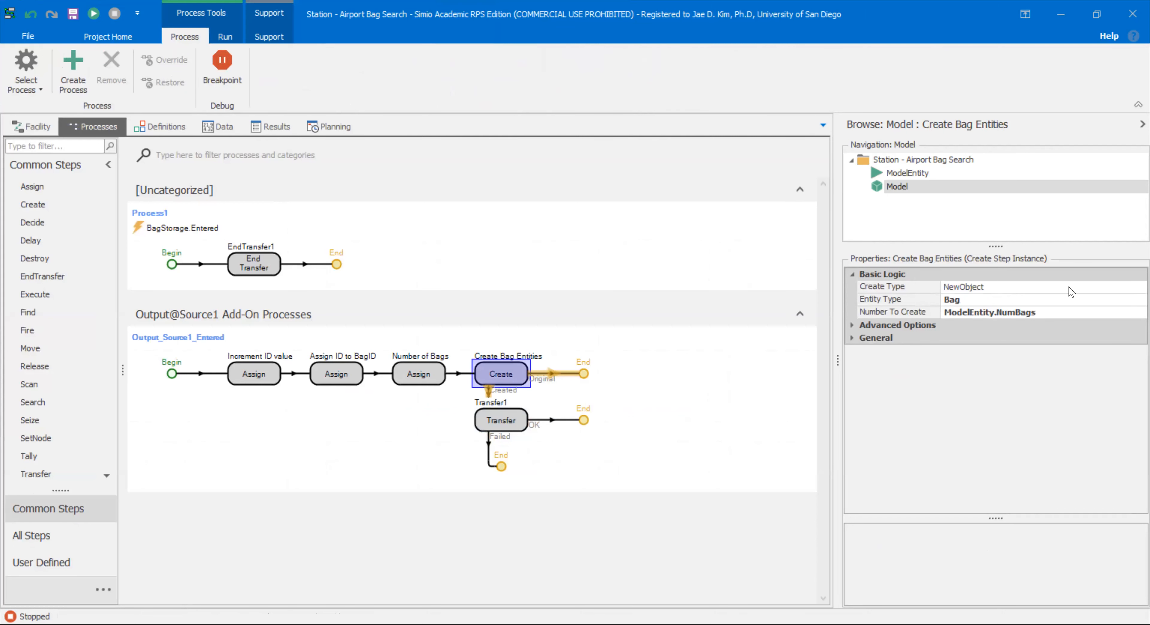
pyautogui.click(1133, 288)
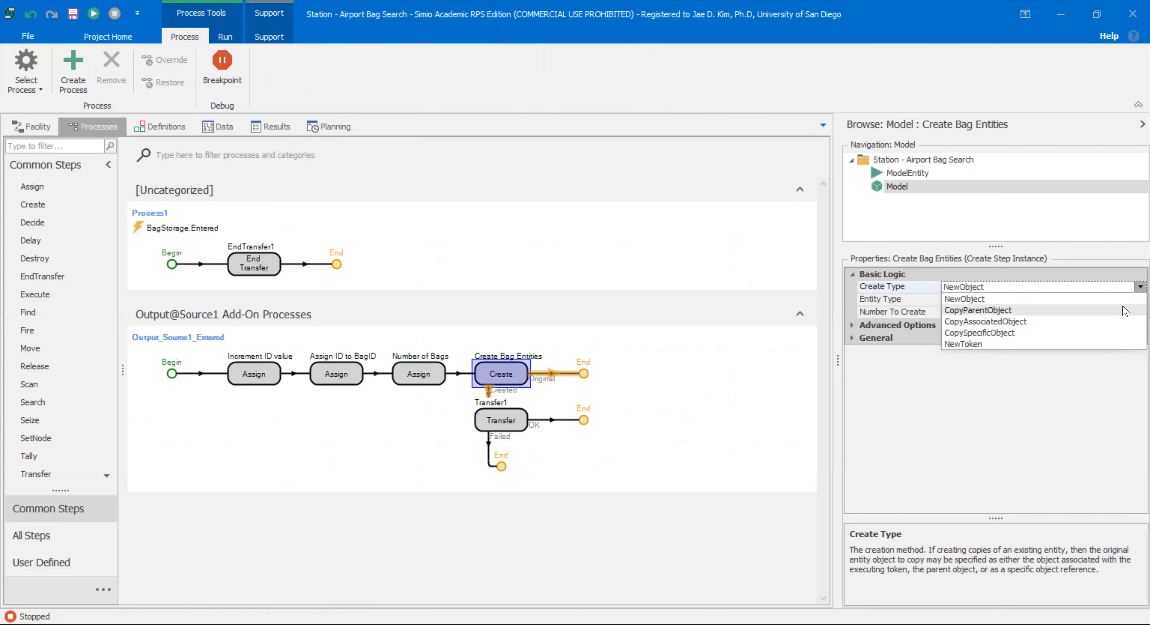
pyautogui.click(1125, 311)
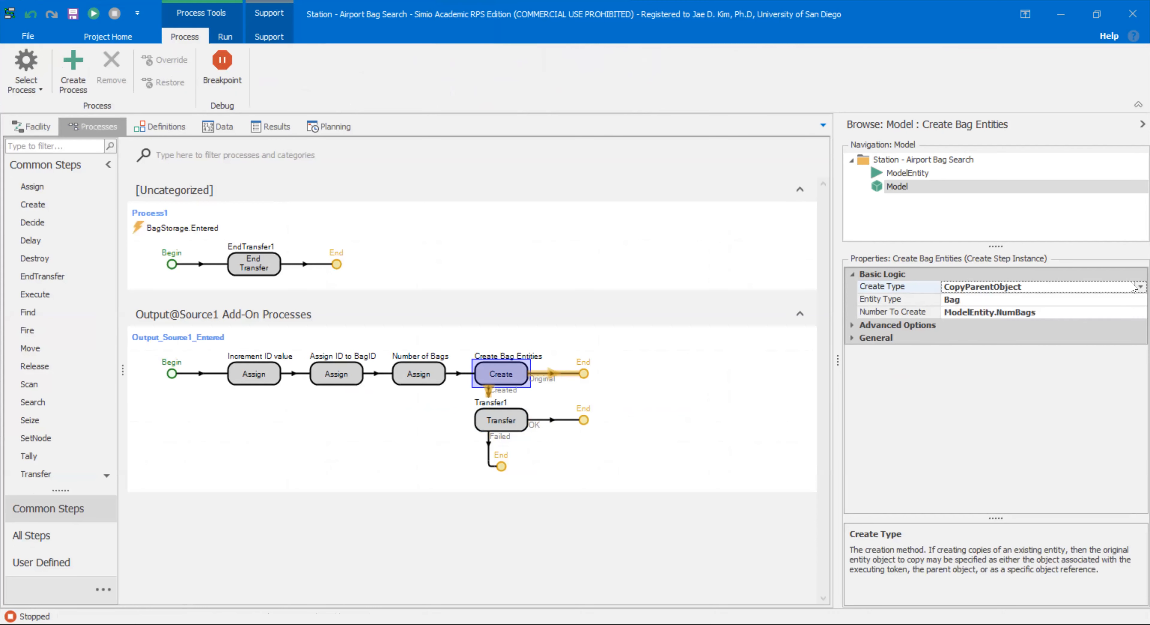
pyautogui.scroll(-1, 1127, 321)
pyautogui.click(340, 376)
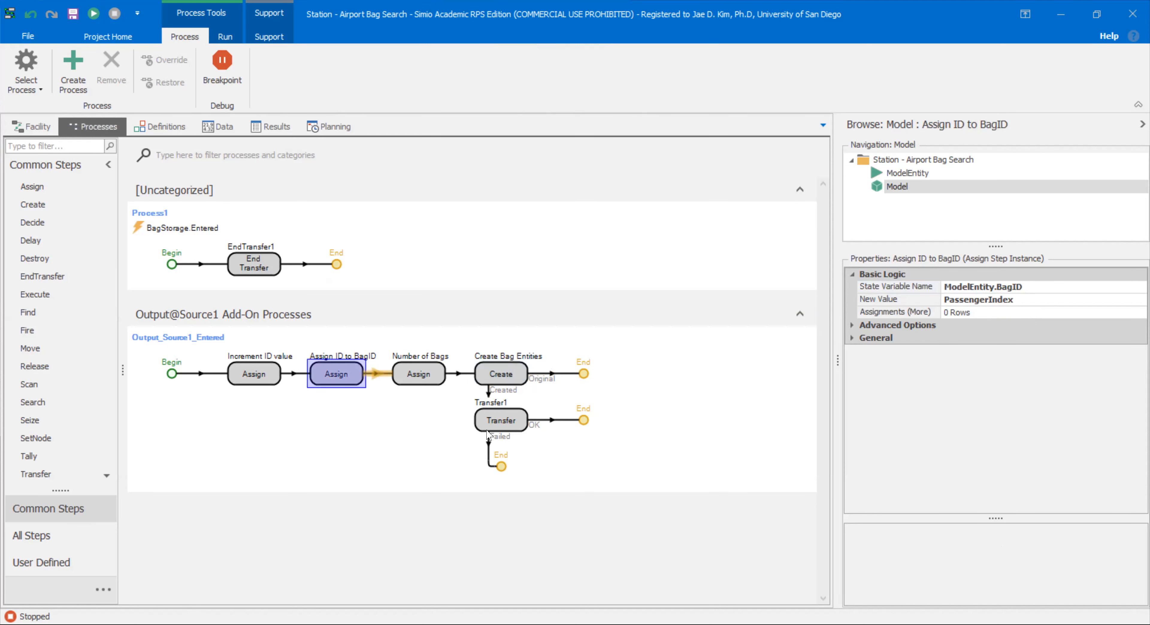
pyautogui.click(491, 378)
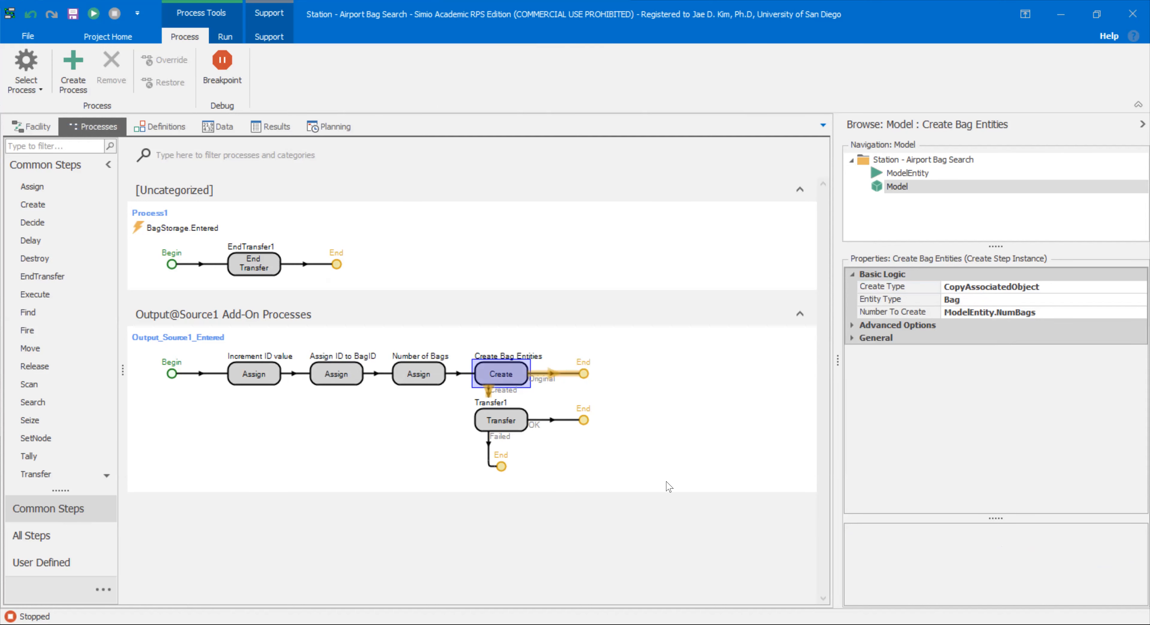
# Run the simulation from the facility, pause it, and add a watch on the red bag in the BagStorage queue
pyautogui.click(44, 126)
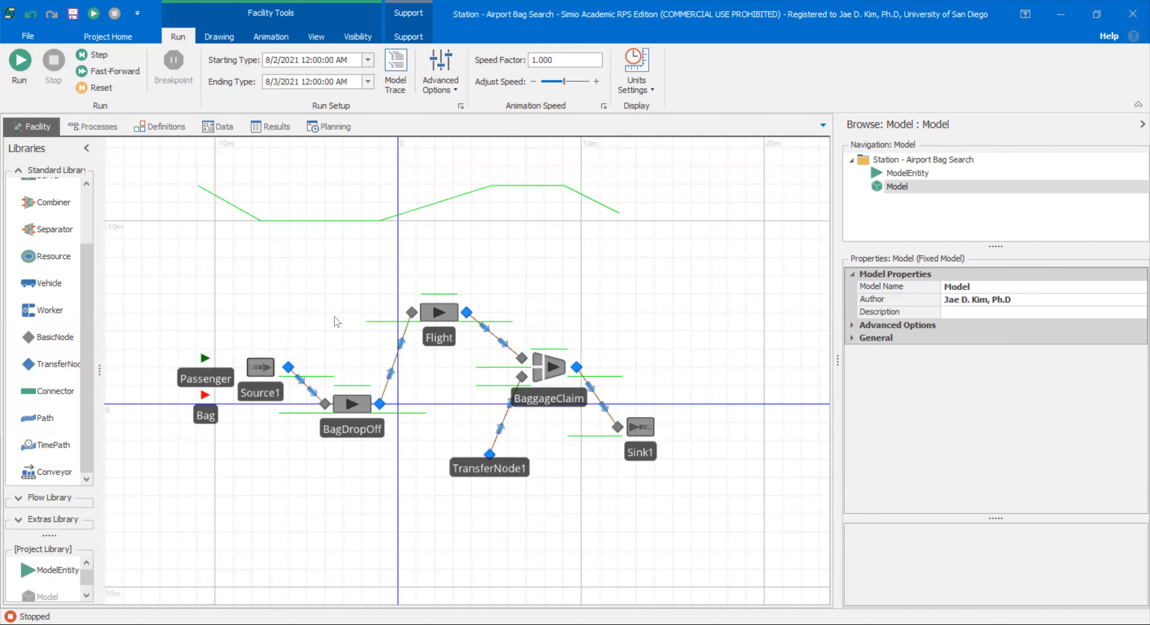
pyautogui.click(20, 63)
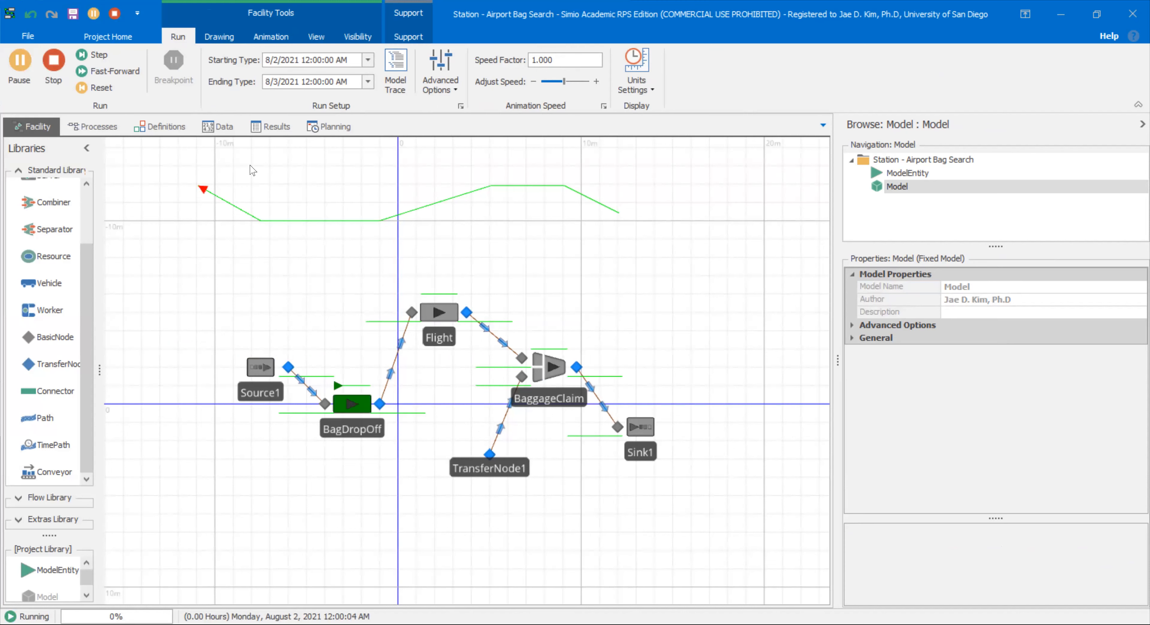
pyautogui.click(21, 78)
pyautogui.rightClick(203, 189)
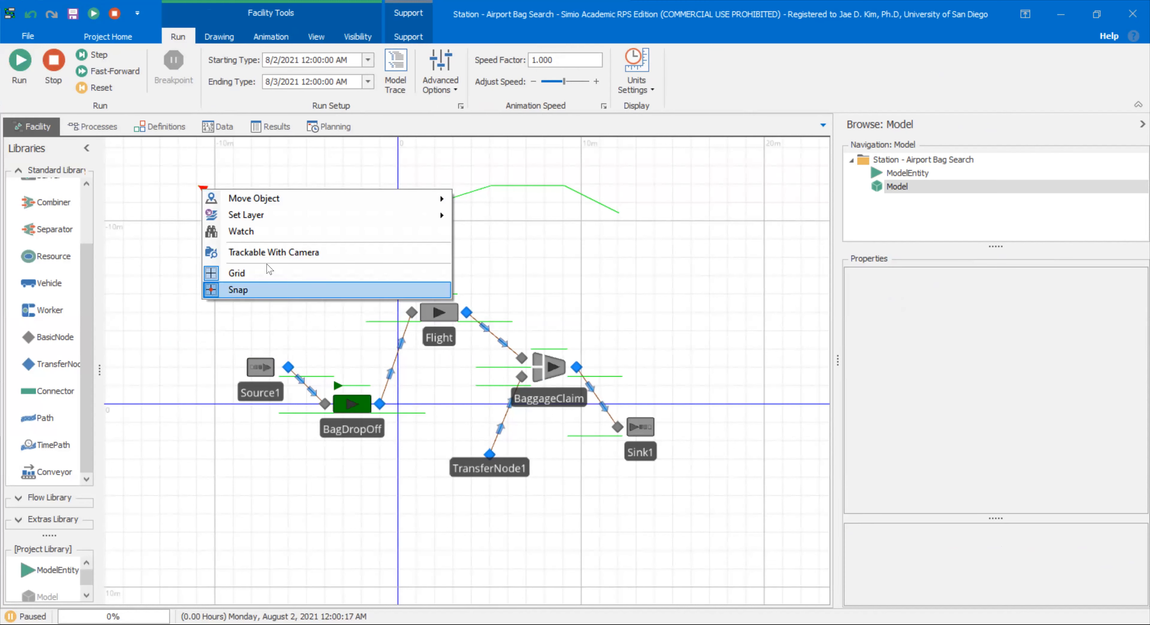
pyautogui.click(241, 231)
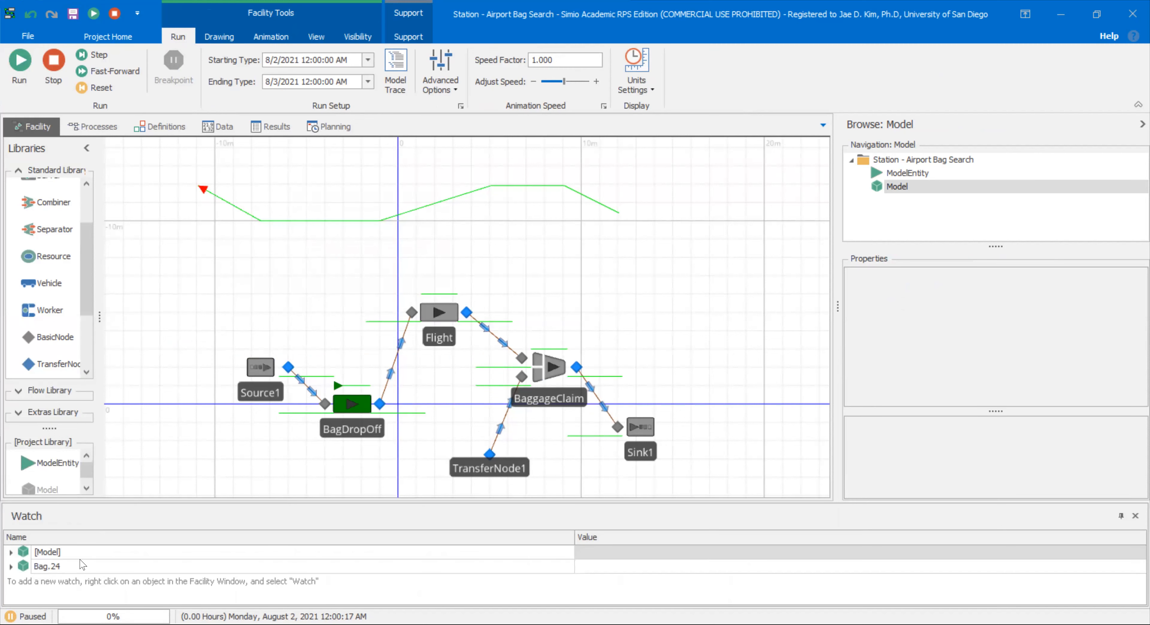
# Expand the bag's entry in an enlarged Watch window and examine its BagID and NumBags values
pyautogui.doubleClick(76, 569)
pyautogui.scroll(-3, 77, 572)
pyautogui.scroll(3, 77, 572)
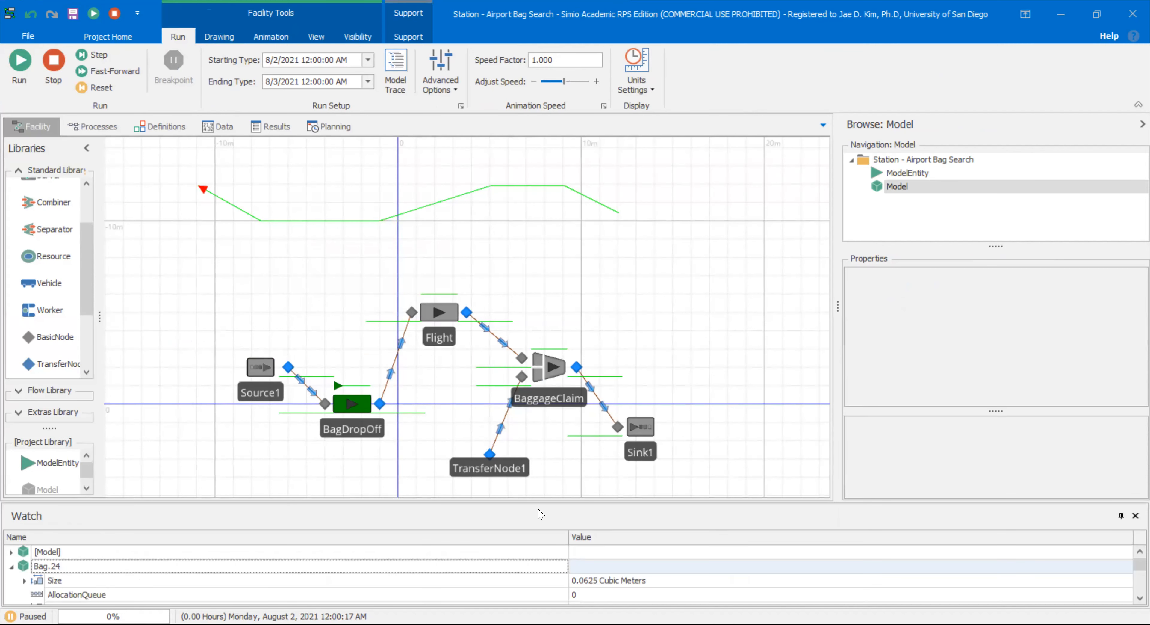
pyautogui.moveTo(541, 502); pyautogui.dragTo(550, 396)
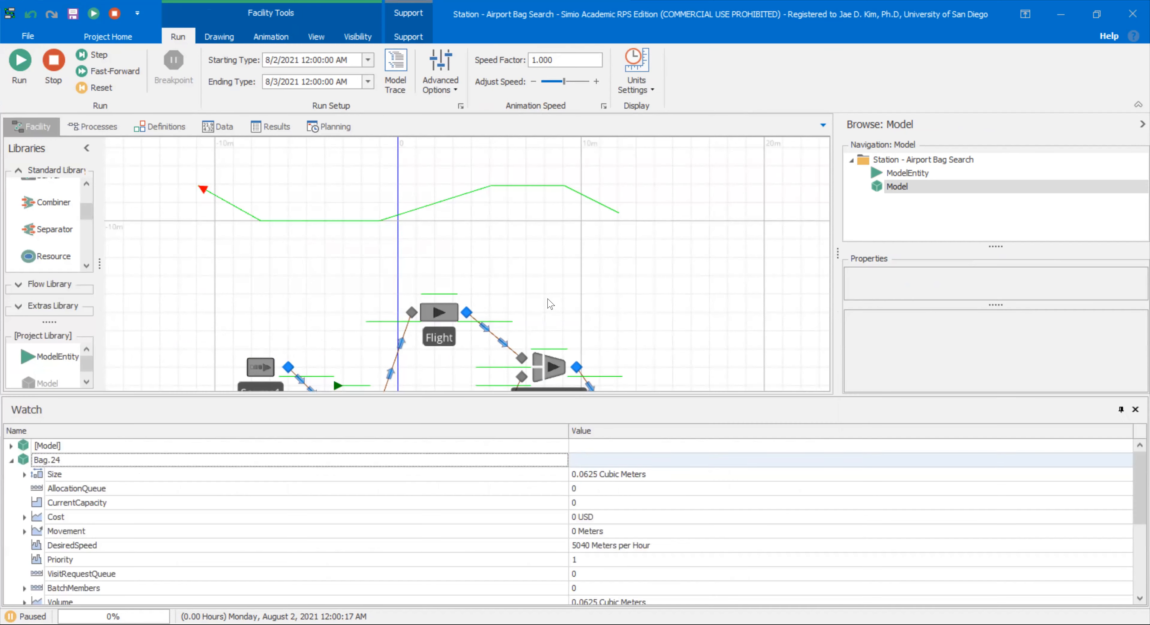
pyautogui.moveTo(542, 301); pyautogui.dragTo(541, 183)
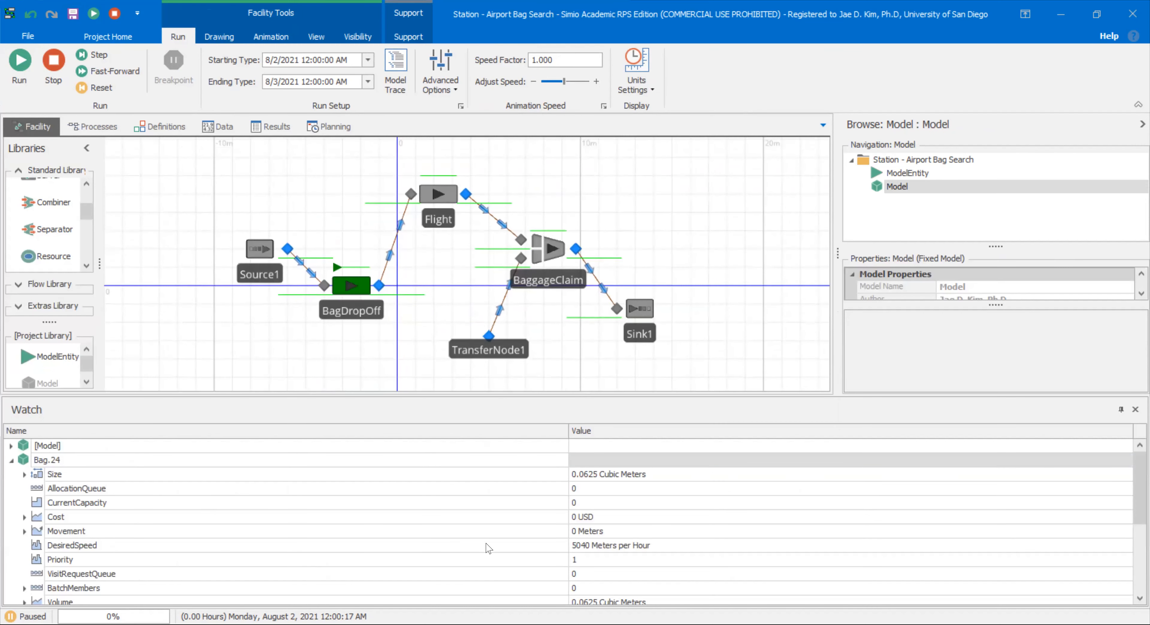
pyautogui.scroll(-4, 490, 548)
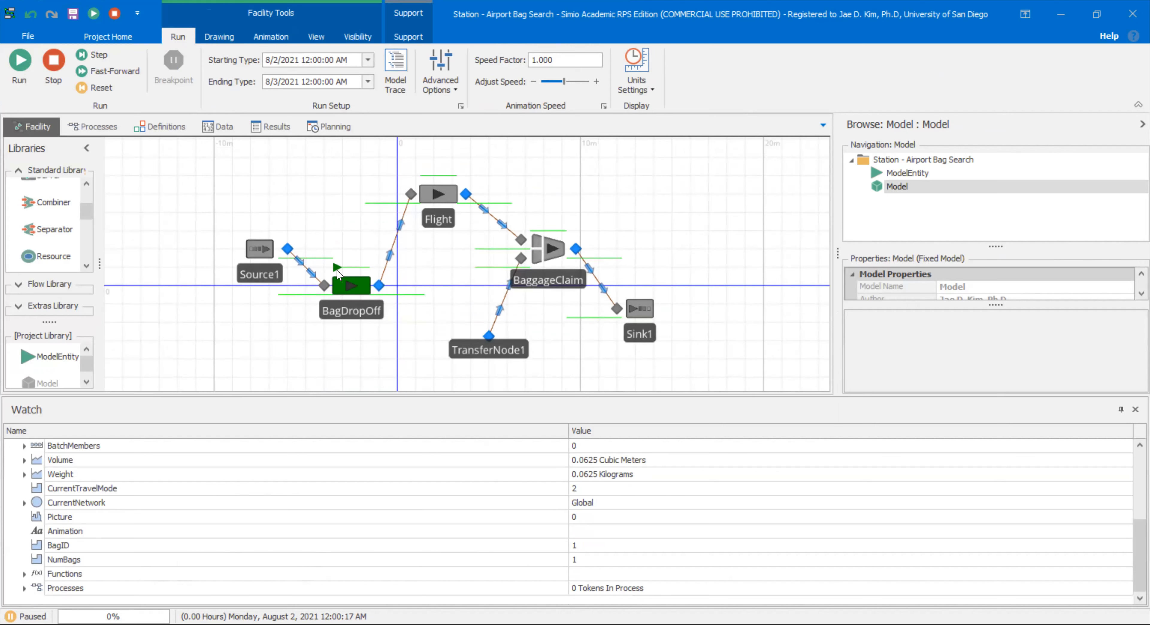
# Expand the Model entry in the Watch window and look through its Passenger values
pyautogui.click(337, 269)
pyautogui.scroll(4, 89, 481)
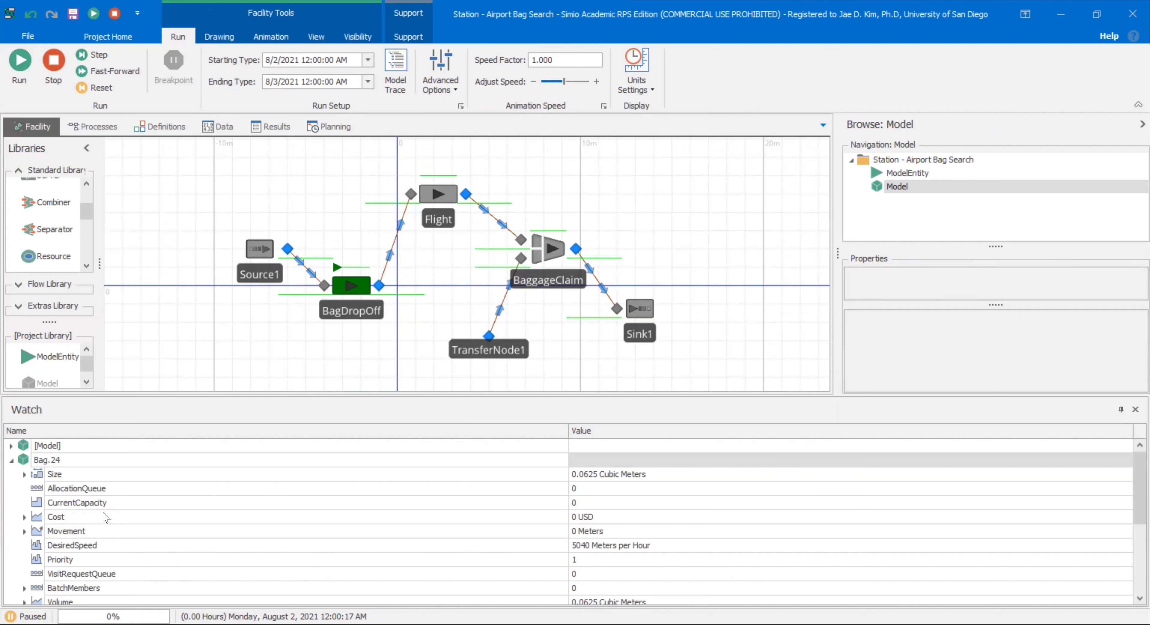
pyautogui.click(11, 445)
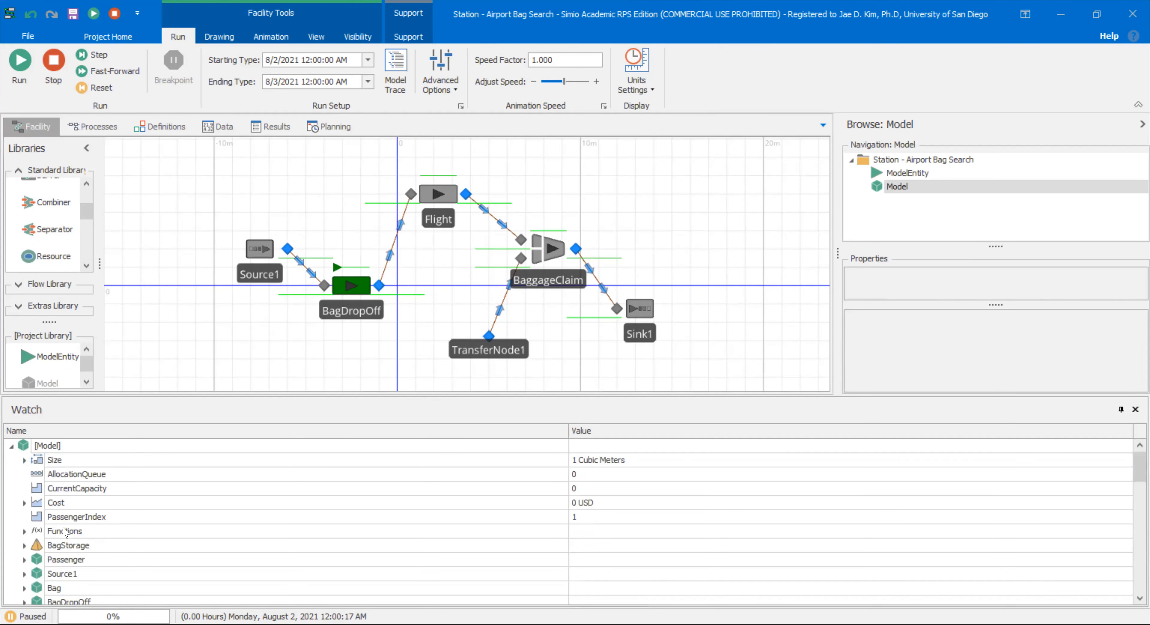
pyautogui.scroll(-1, 65, 531)
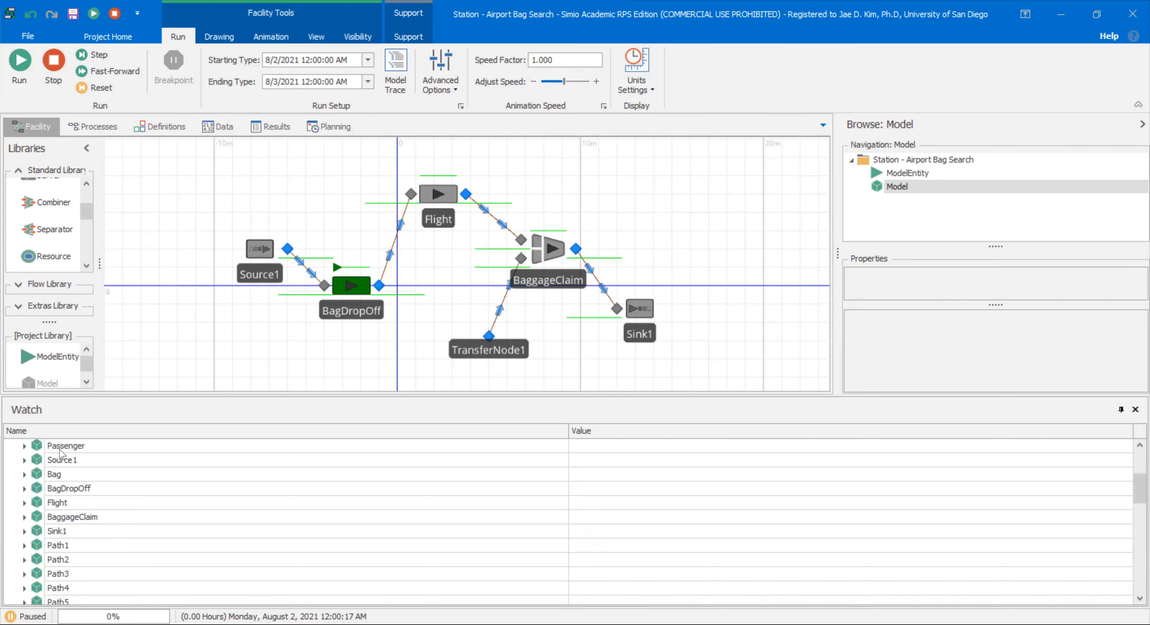
pyautogui.doubleClick(50, 446)
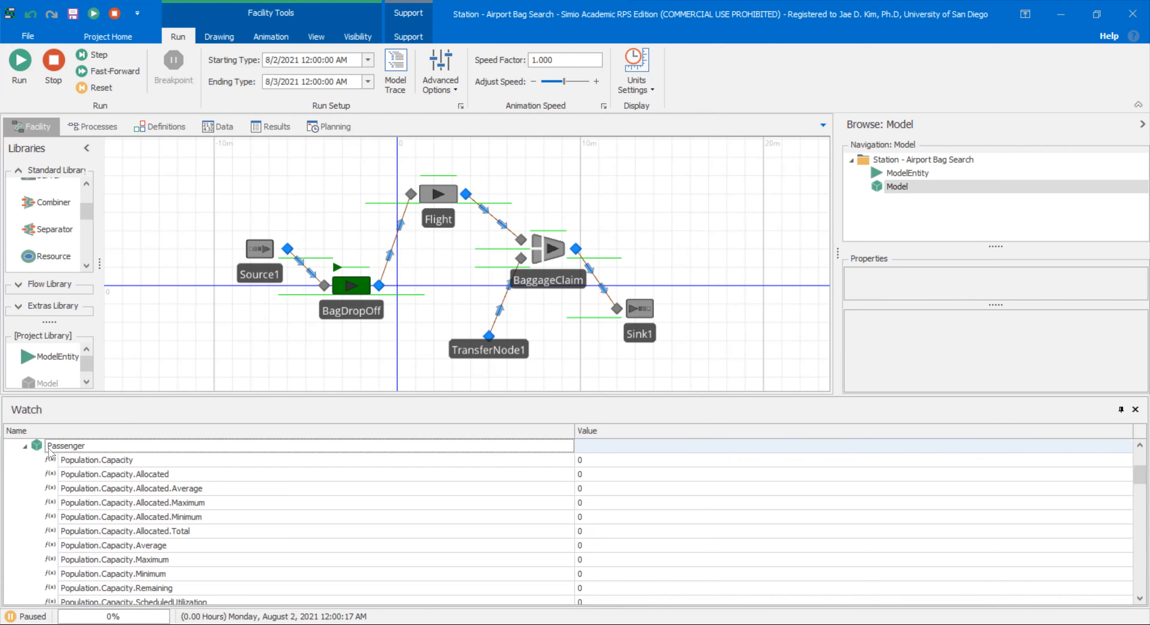
pyautogui.doubleClick(64, 444)
pyautogui.scroll(-12, 171, 521)
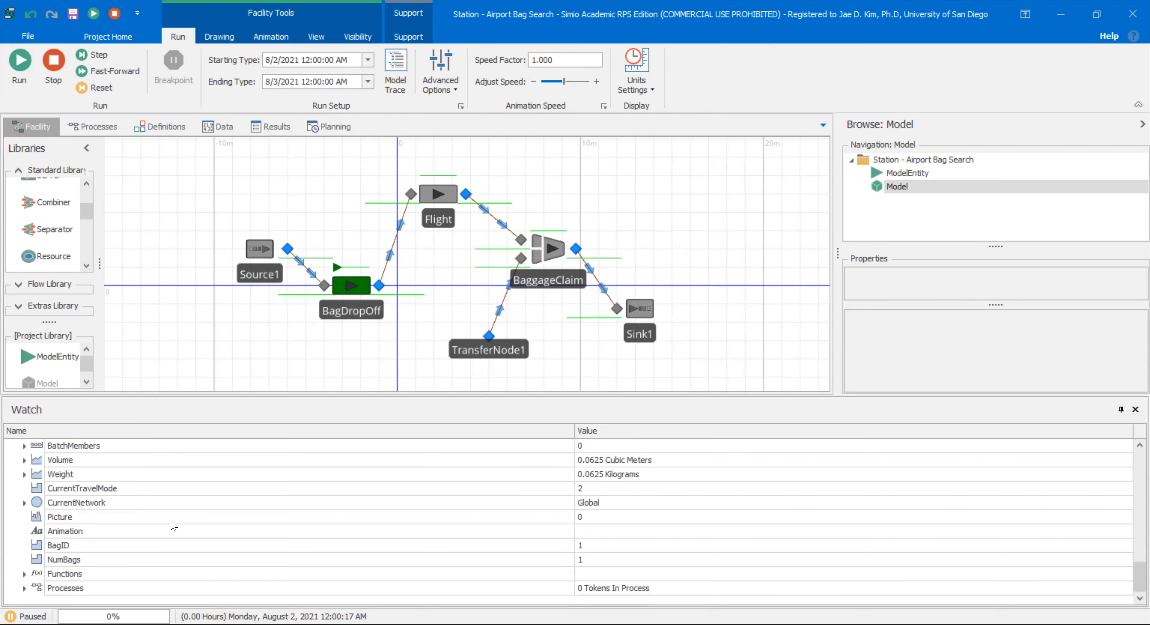
pyautogui.scroll(6, 171, 520)
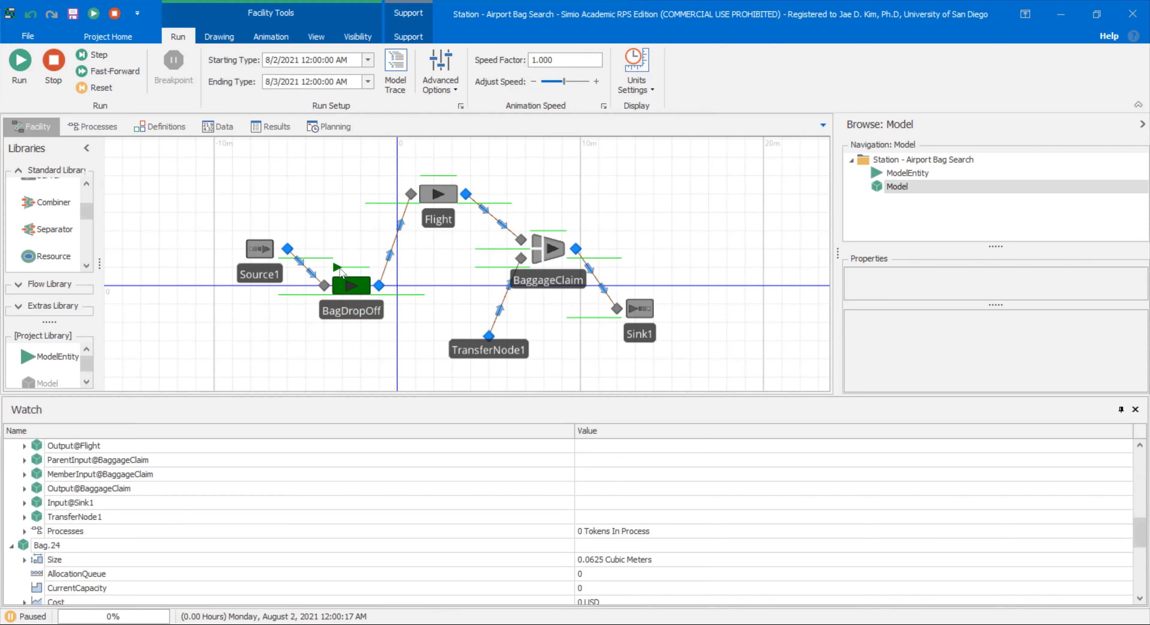
# Add a watch on the passenger at BagDropOff, collapse the other watch entries, and examine the passenger's BagID and NumBags
pyautogui.rightClick(338, 268)
pyautogui.click(362, 308)
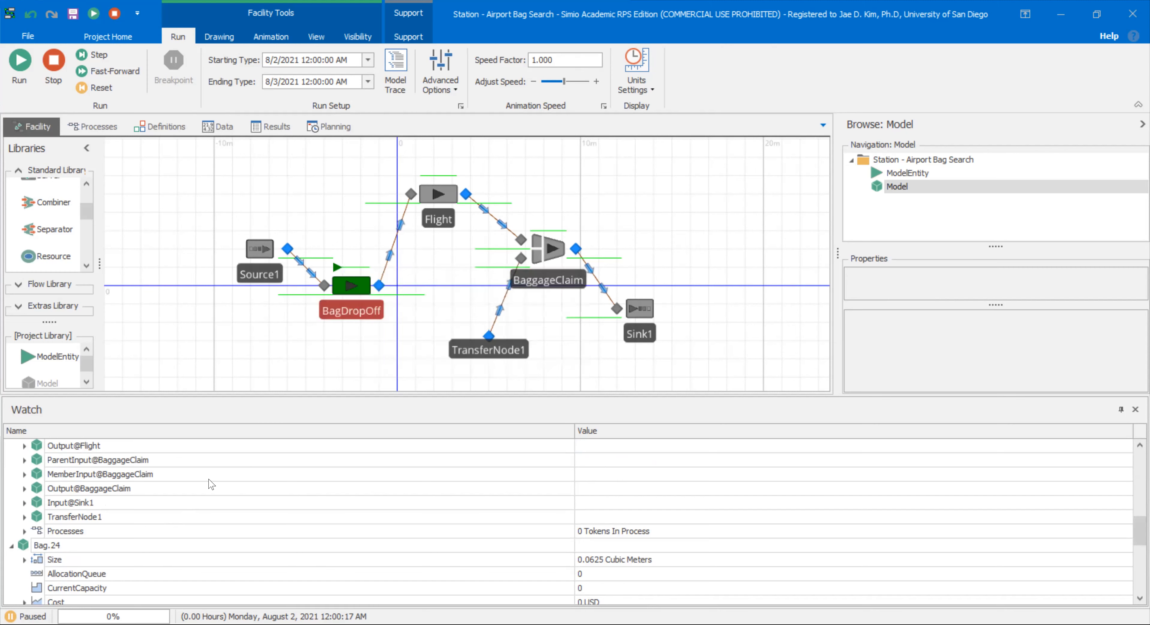
pyautogui.click(12, 545)
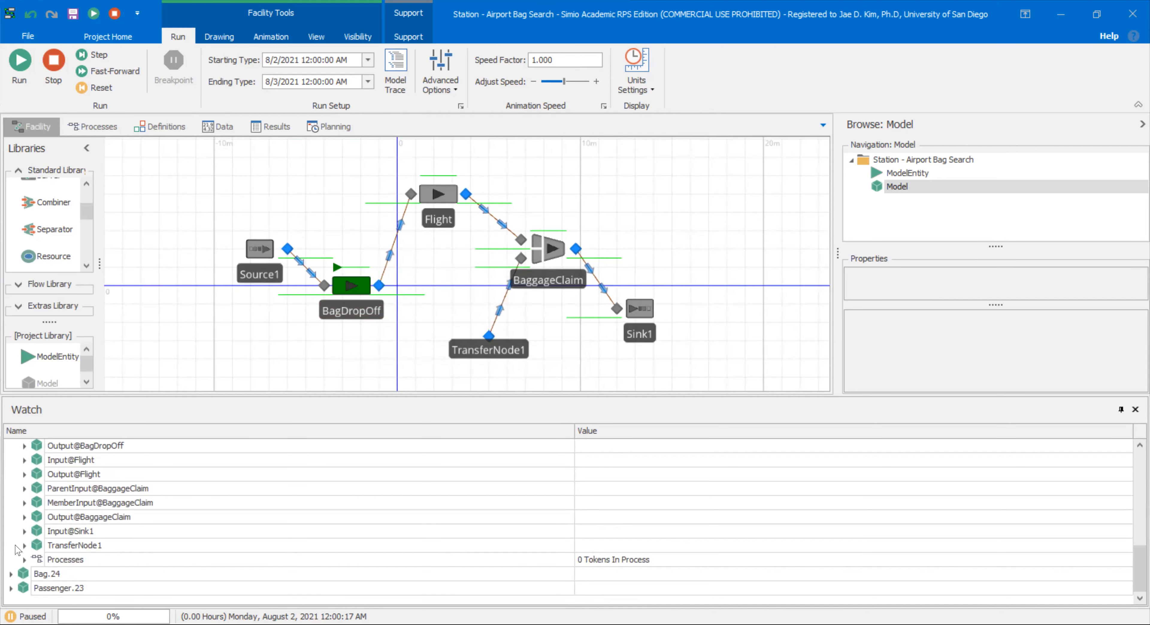
pyautogui.scroll(5, 22, 491)
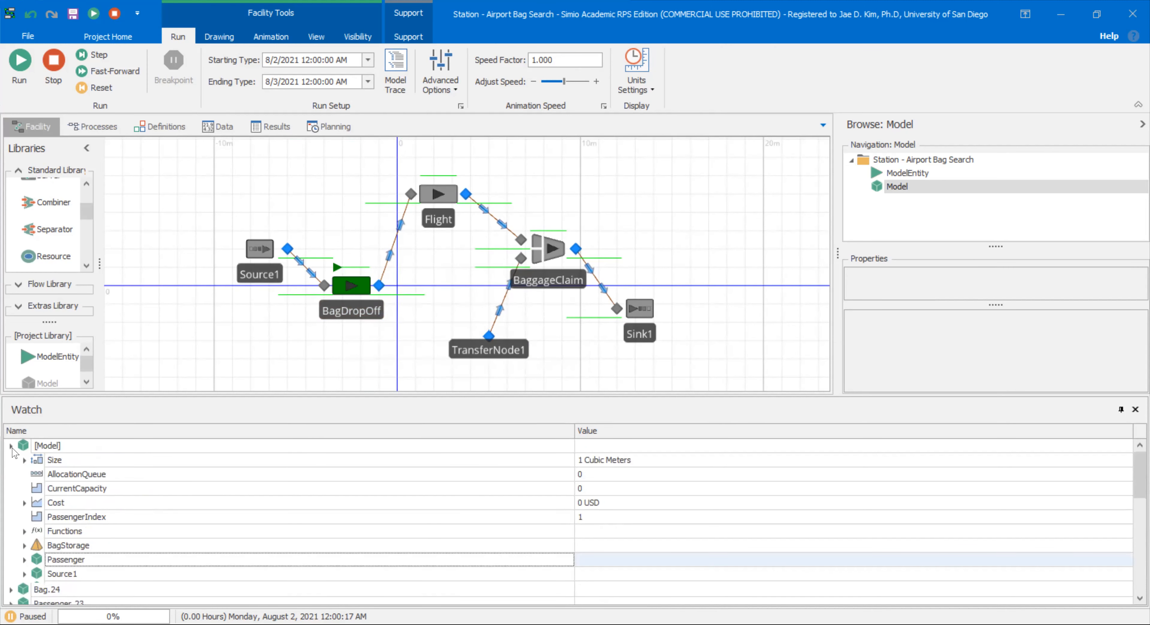
pyautogui.click(11, 446)
pyautogui.doubleClick(53, 473)
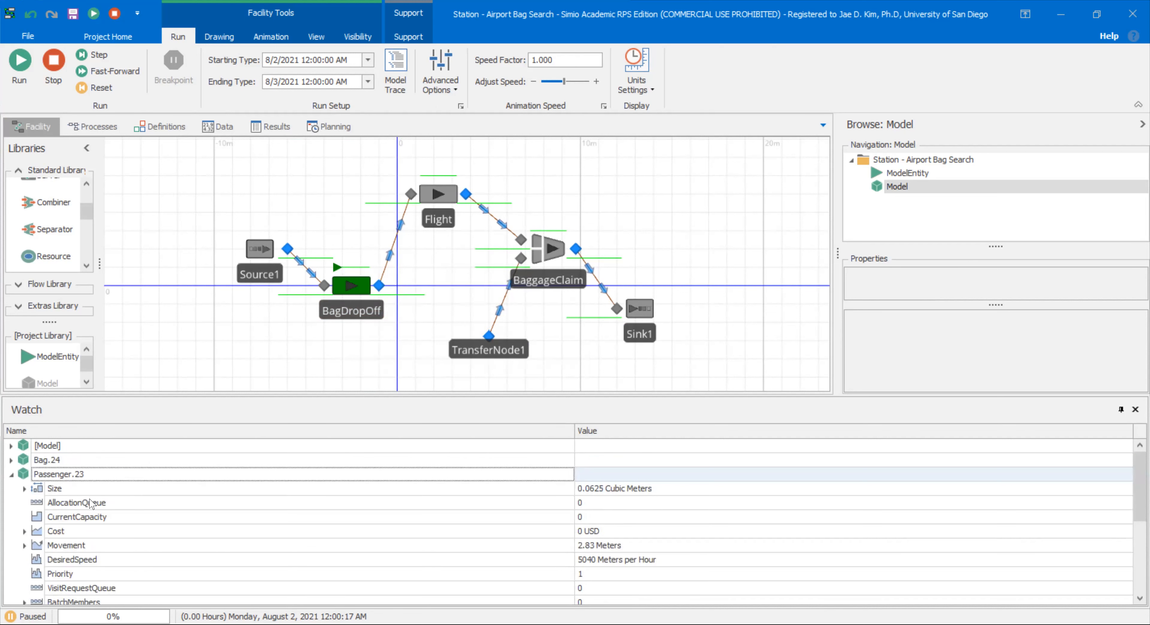
pyautogui.scroll(-4, 92, 502)
pyautogui.click(93, 550)
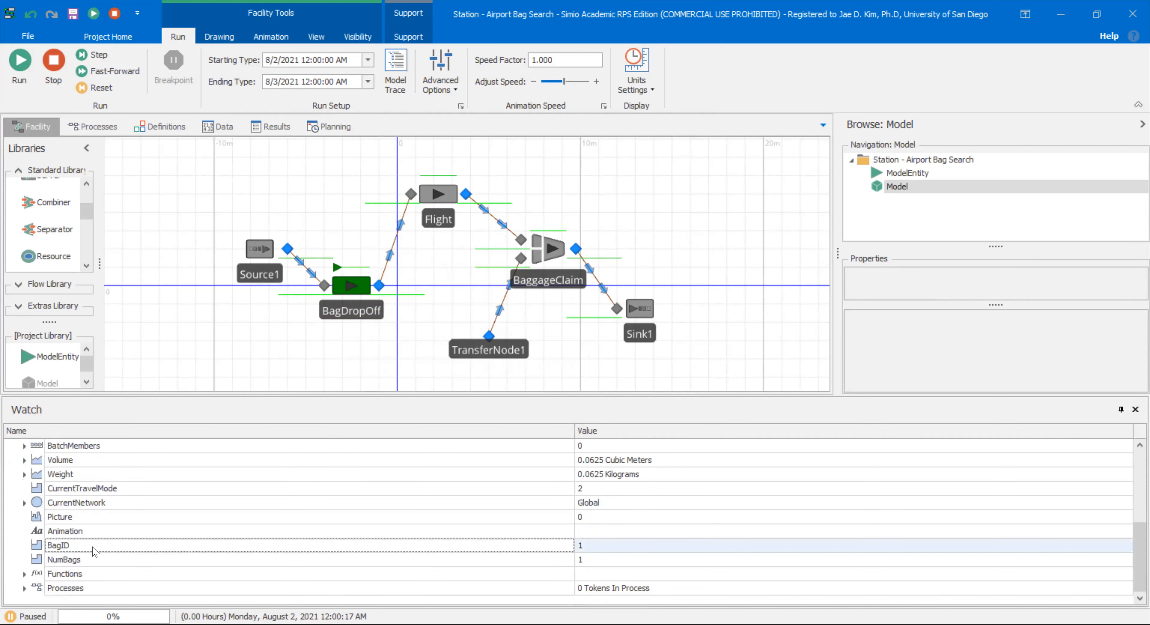
# Resume the simulation run and set the animation speed factor to 15
pyautogui.click(170, 211)
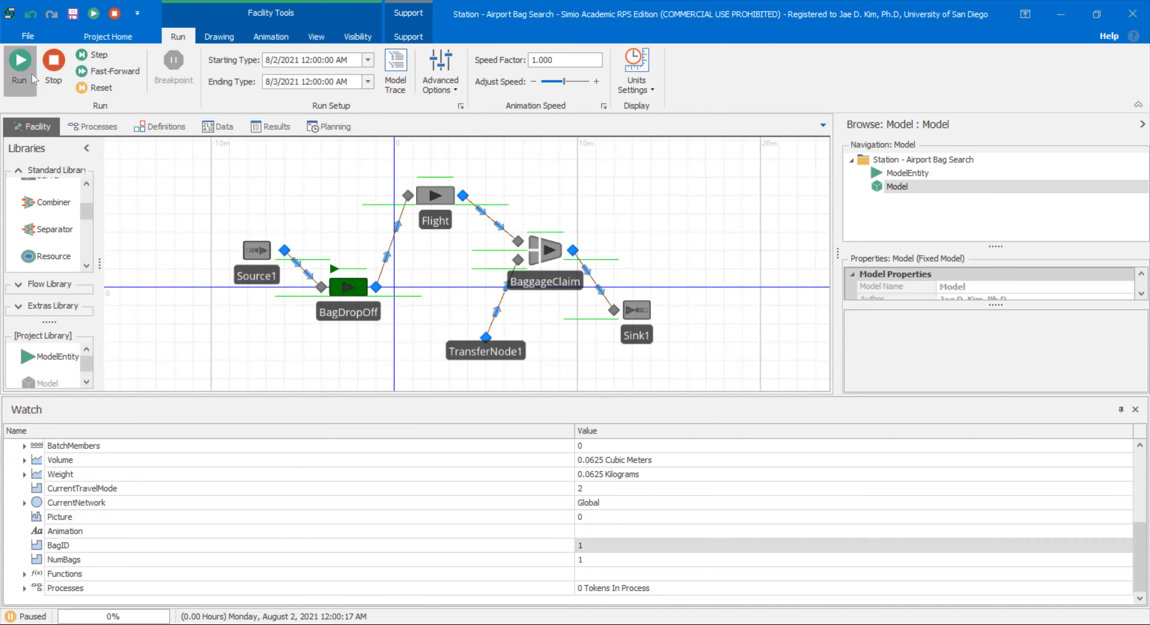
pyautogui.click(34, 89)
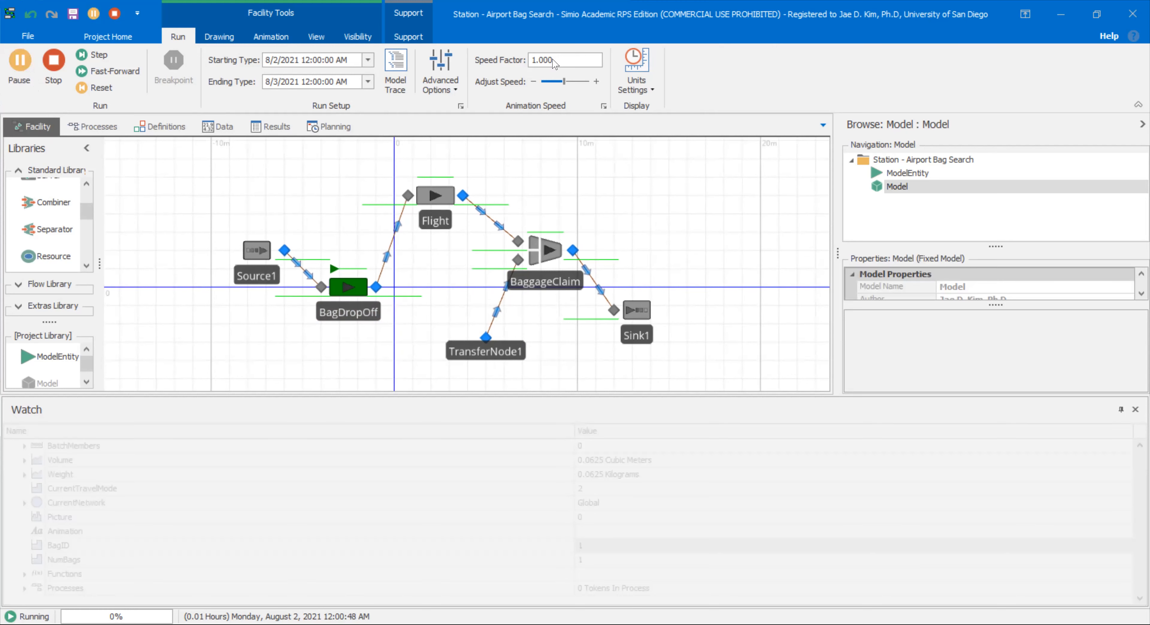
pyautogui.doubleClick(551, 58)
pyautogui.write('15')
pyautogui.press('Return')
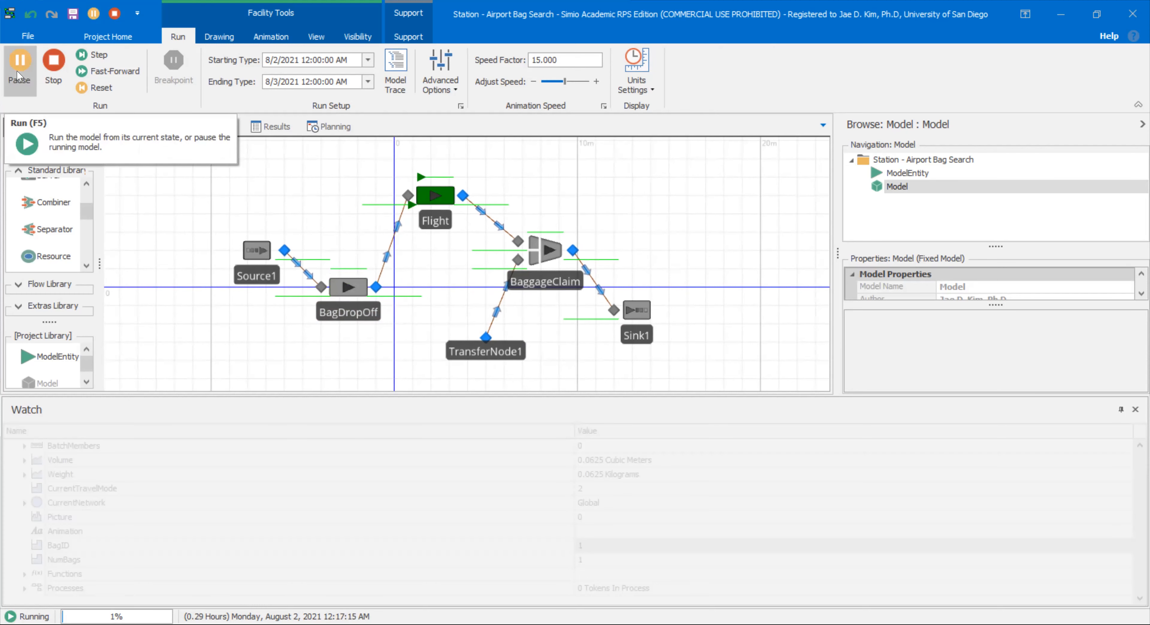
# Pause the simulation run and collapse the expanded passenger entry in the Watch window
pyautogui.click(19, 76)
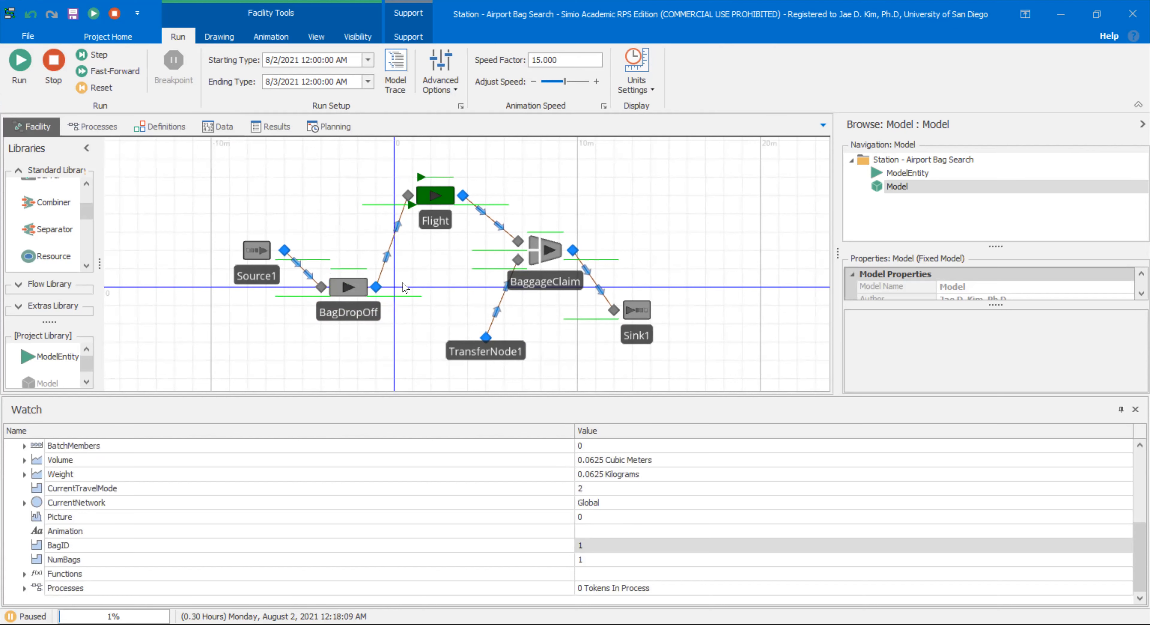
pyautogui.scroll(2, 344, 267)
pyautogui.scroll(-2, 344, 266)
pyautogui.moveTo(339, 215); pyautogui.dragTo(331, 281)
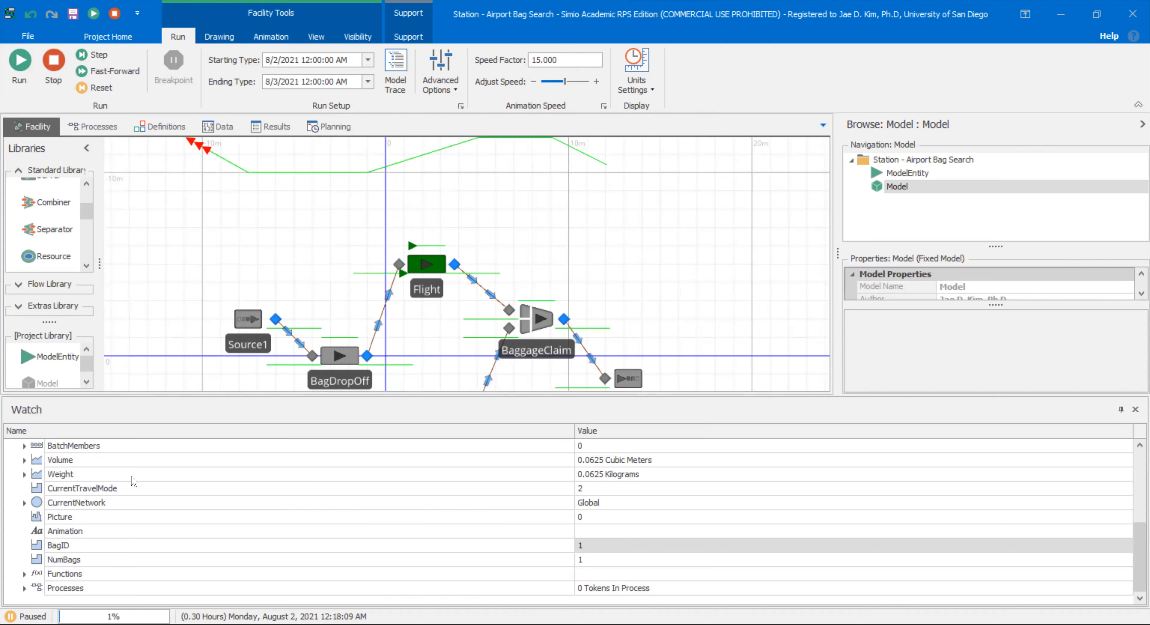
pyautogui.scroll(5, 33, 476)
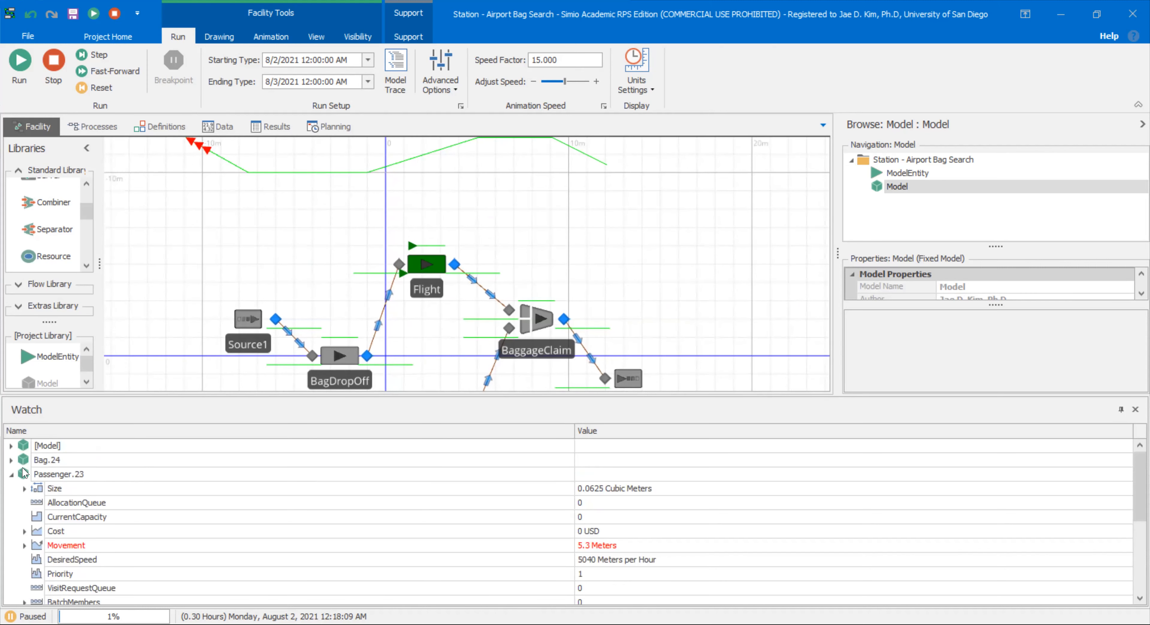
pyautogui.click(12, 474)
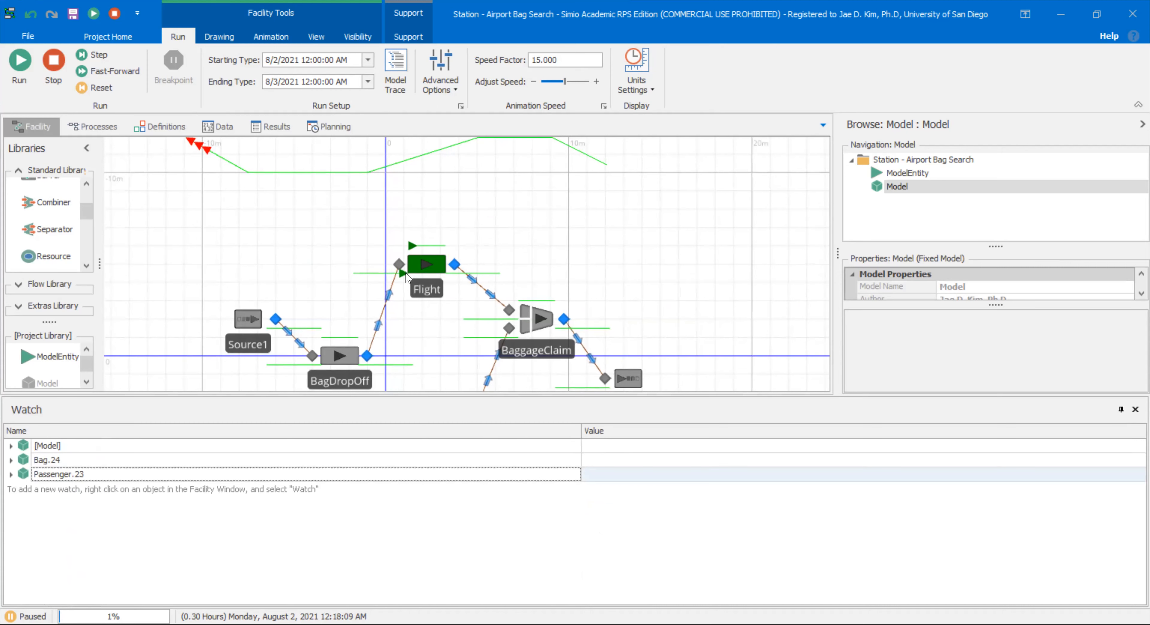
# Add watches on the passenger at Flight's input and on the two newest bags in the BagStorage queue
pyautogui.rightClick(405, 275)
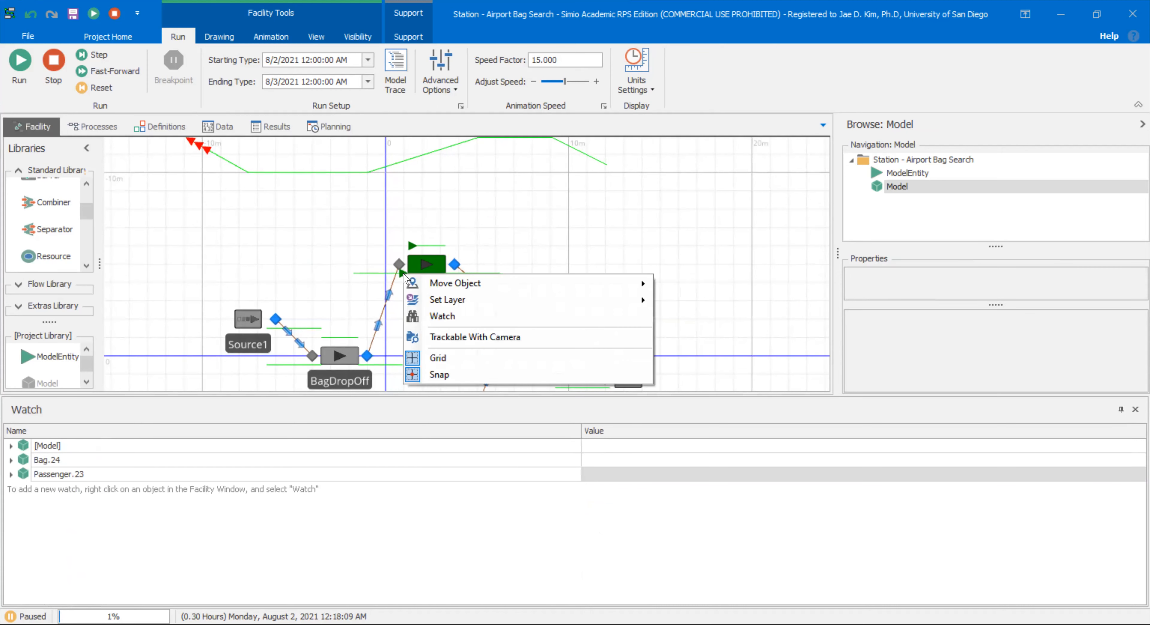
pyautogui.click(439, 316)
pyautogui.moveTo(201, 181); pyautogui.dragTo(233, 252)
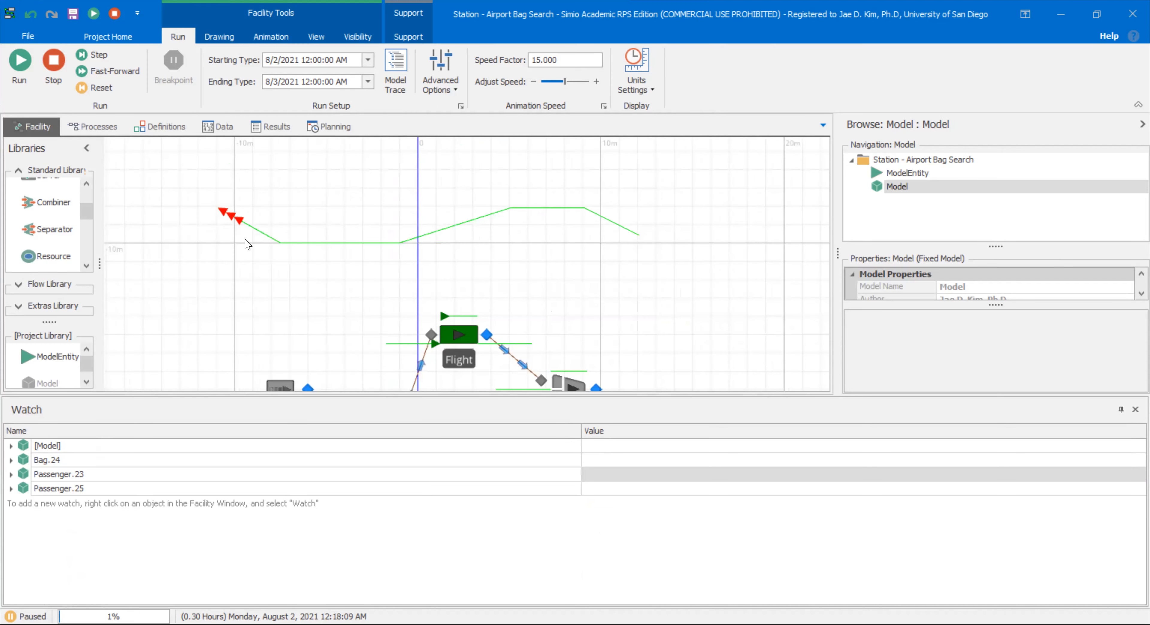
pyautogui.rightClick(239, 220)
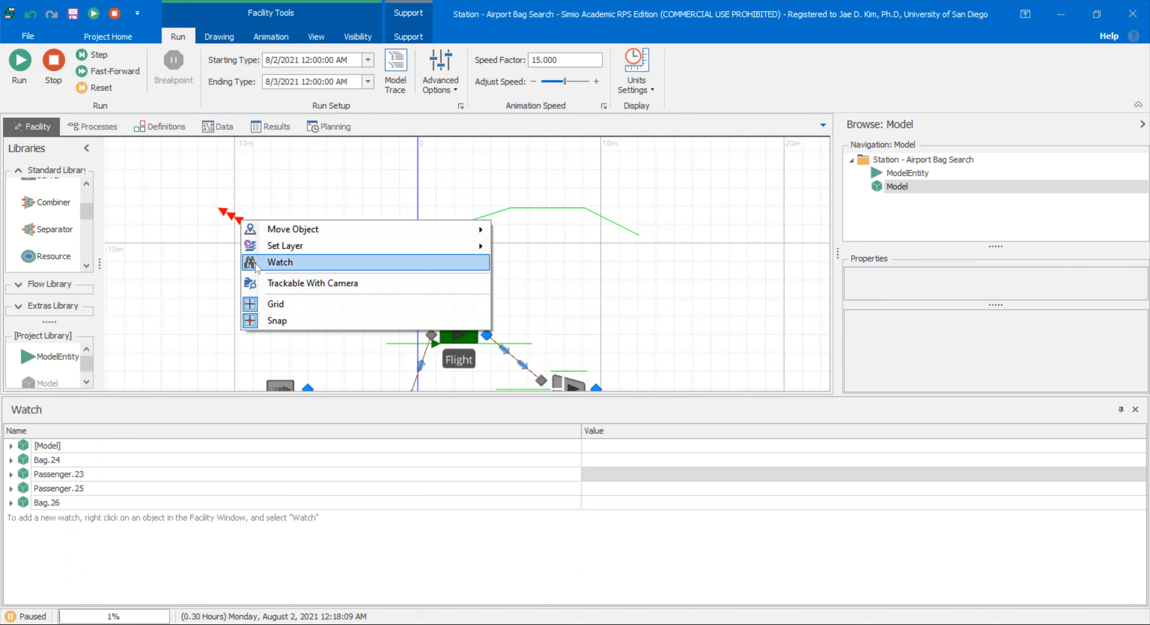
pyautogui.click(277, 260)
# Expand the newly watched passenger and both of its bags, and compare their BagID and NumBags values
pyautogui.doubleClick(104, 489)
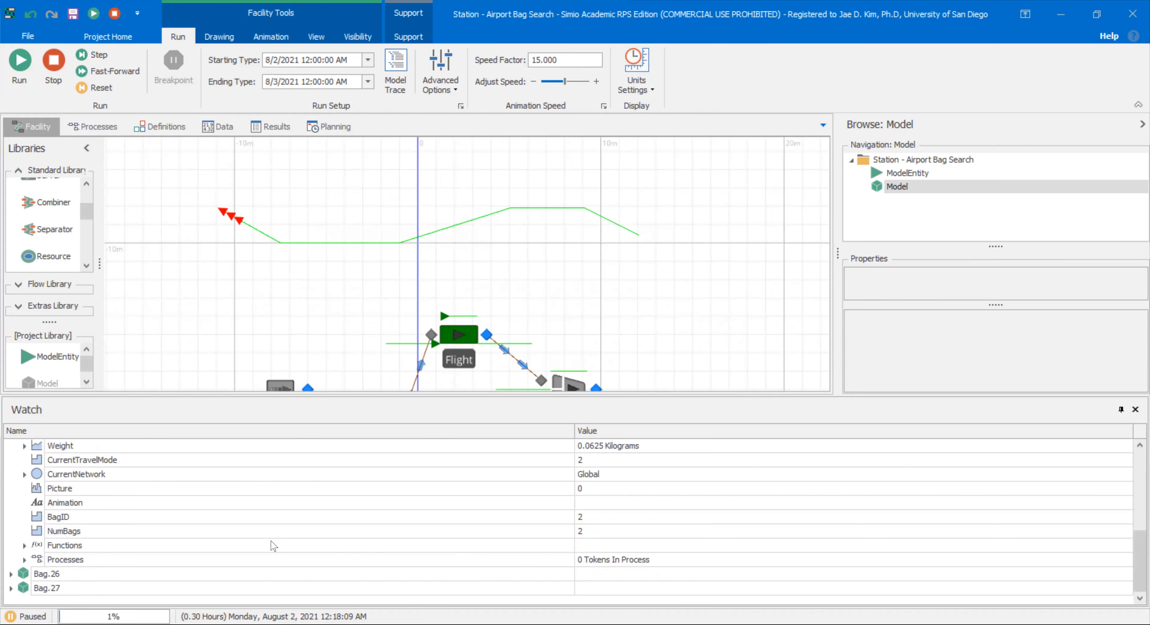
pyautogui.click(65, 575)
pyautogui.doubleClick(65, 575)
pyautogui.scroll(-5, 144, 571)
pyautogui.click(132, 580)
pyautogui.doubleClick(127, 592)
pyautogui.scroll(-7, 127, 592)
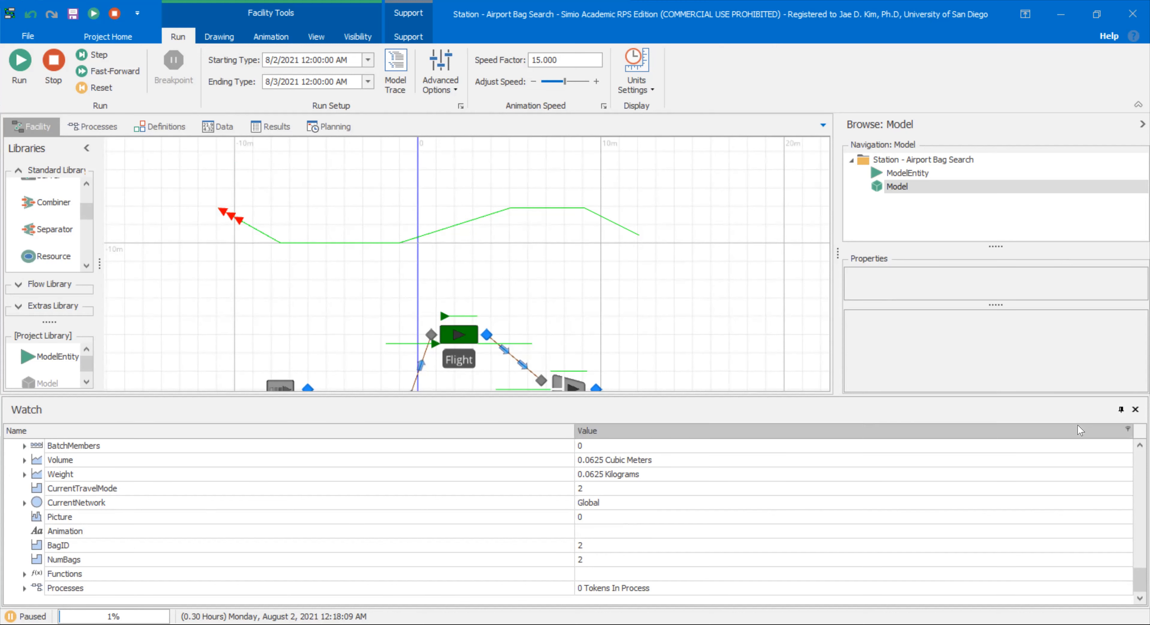
# Close the Watch window and stop the simulation run
pyautogui.click(1134, 410)
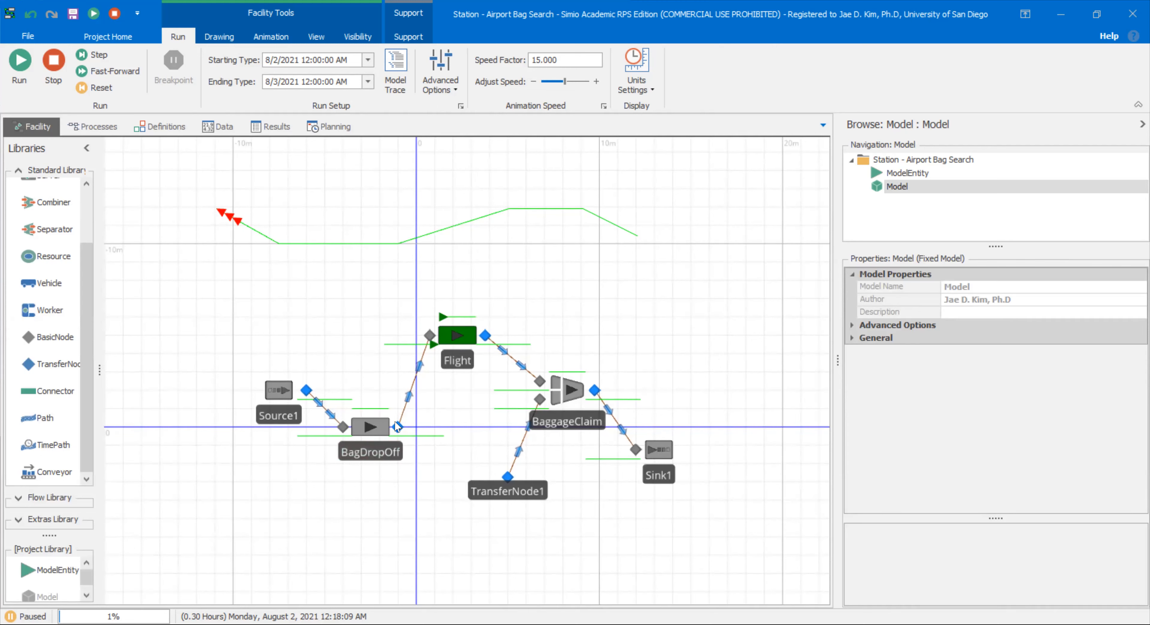
pyautogui.moveTo(448, 343); pyautogui.dragTo(453, 343)
pyautogui.click(116, 13)
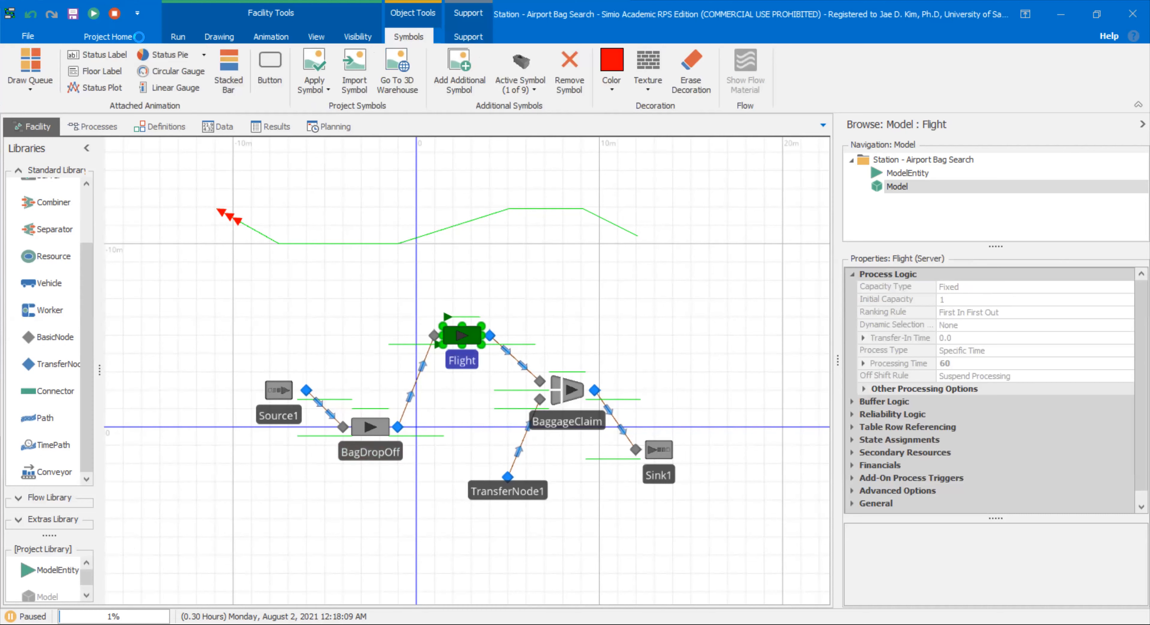
pyautogui.click(545, 298)
pyautogui.moveTo(521, 306); pyautogui.dragTo(472, 312)
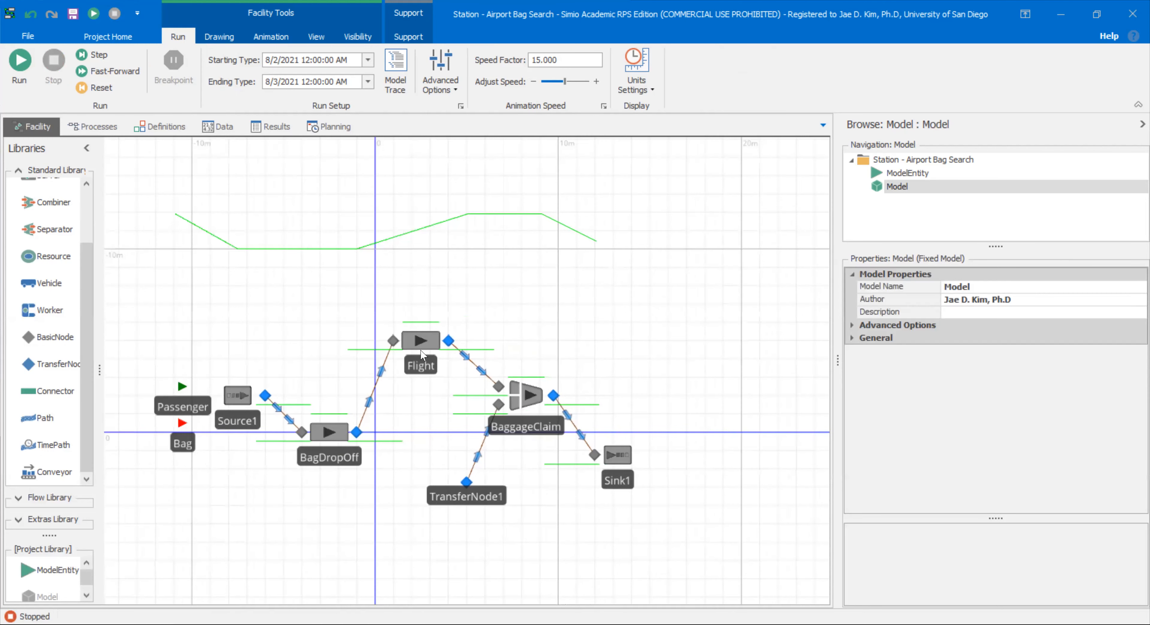
# Set the Flight server's processing time to 10 minutes
pyautogui.click(422, 343)
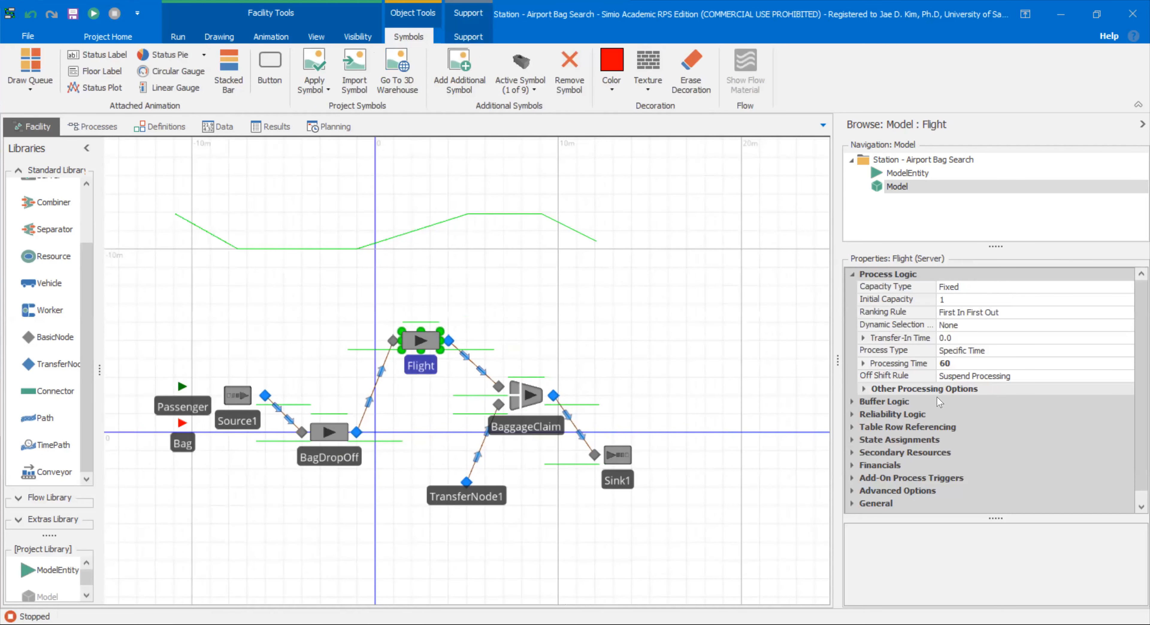
pyautogui.doubleClick(910, 363)
pyautogui.doubleClick(911, 365)
pyautogui.moveTo(538, 355); pyautogui.dragTo(525, 349)
pyautogui.click(423, 342)
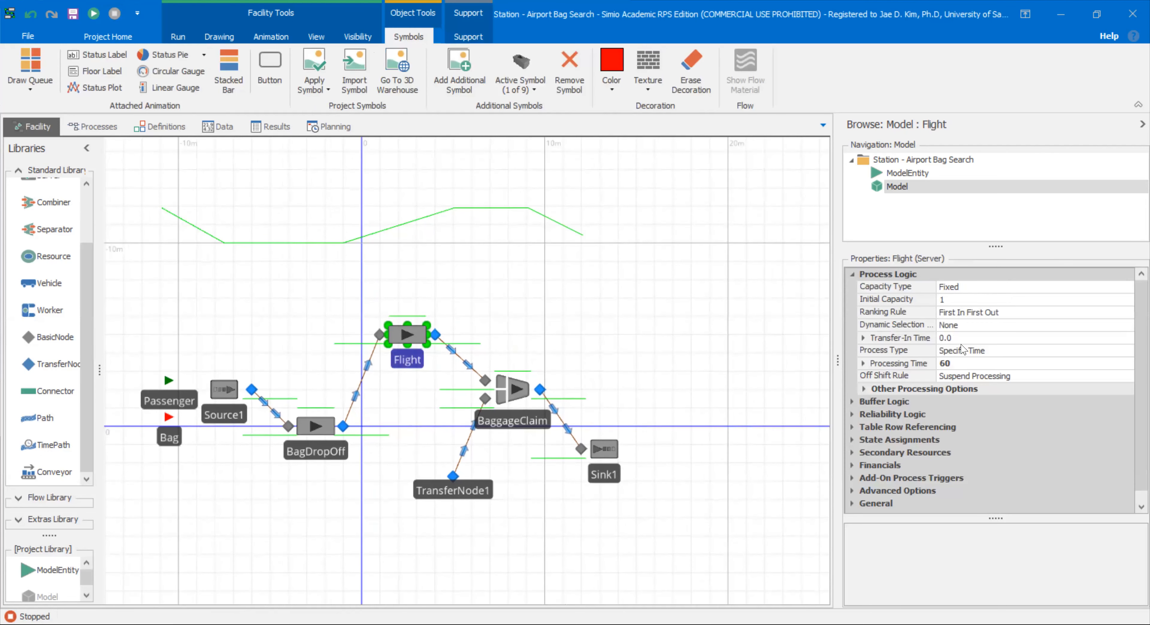
pyautogui.click(958, 365)
pyautogui.click(923, 351)
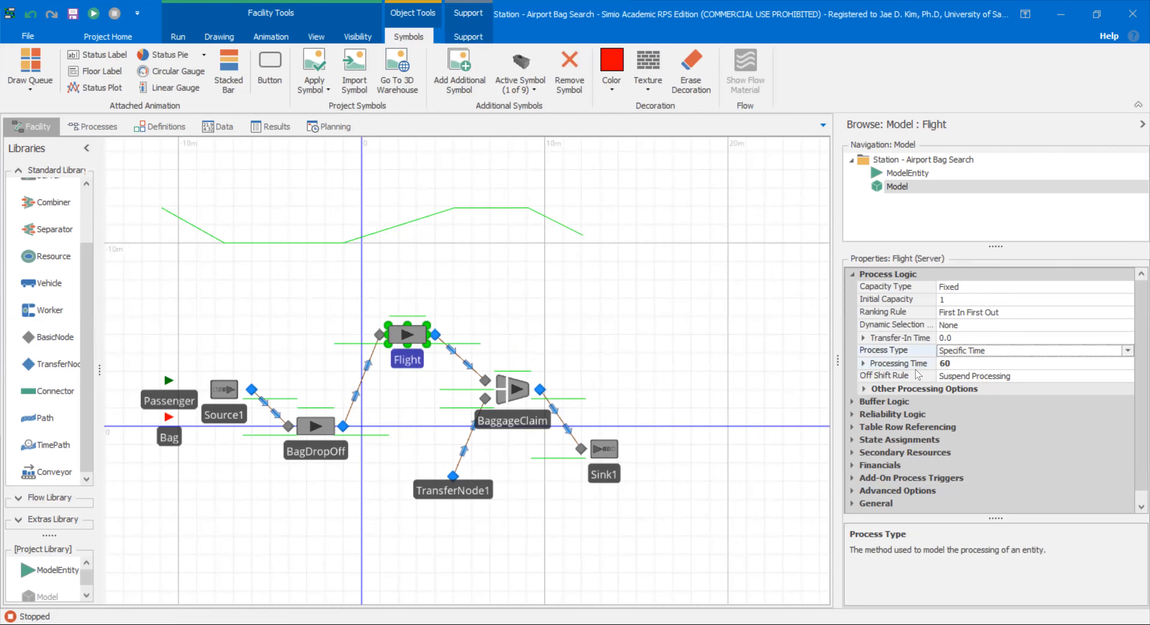
pyautogui.click(933, 364)
pyautogui.write('10')
pyautogui.press('Return')
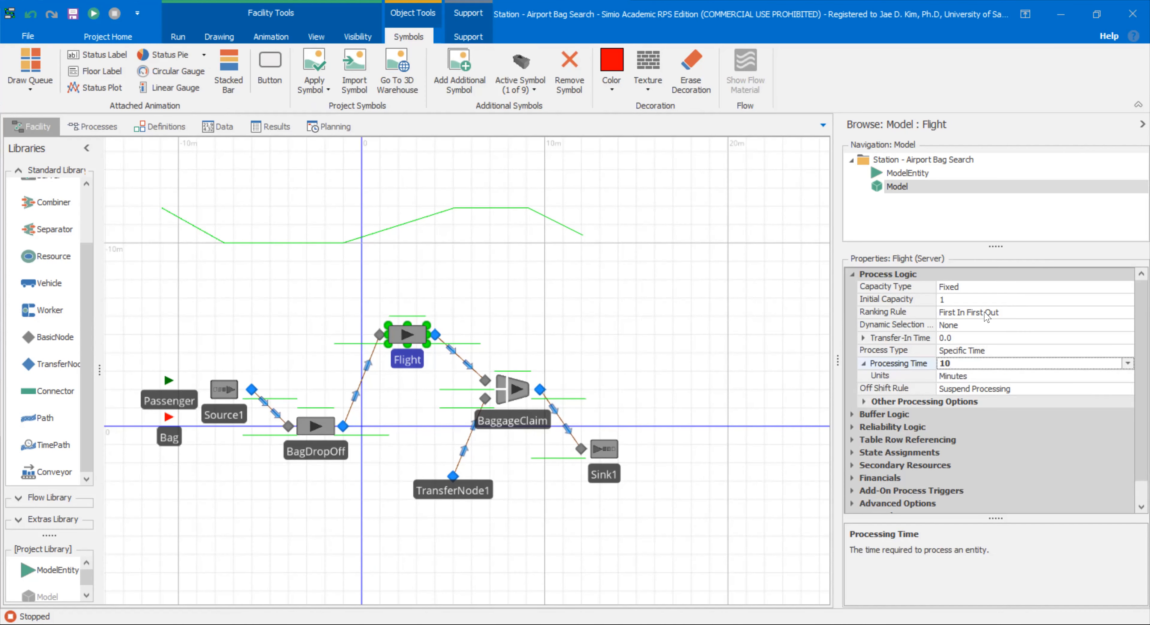
# Set the Flight server's initial capacity to 200
pyautogui.click(977, 302)
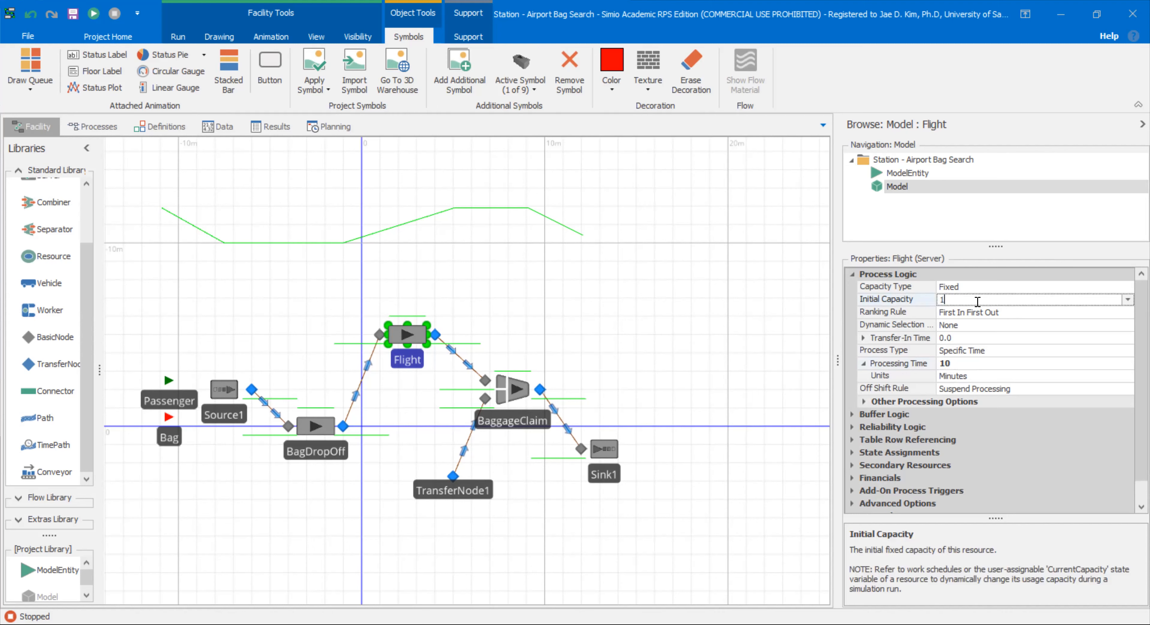
pyautogui.write('200')
pyautogui.press('Return')
pyautogui.click(634, 366)
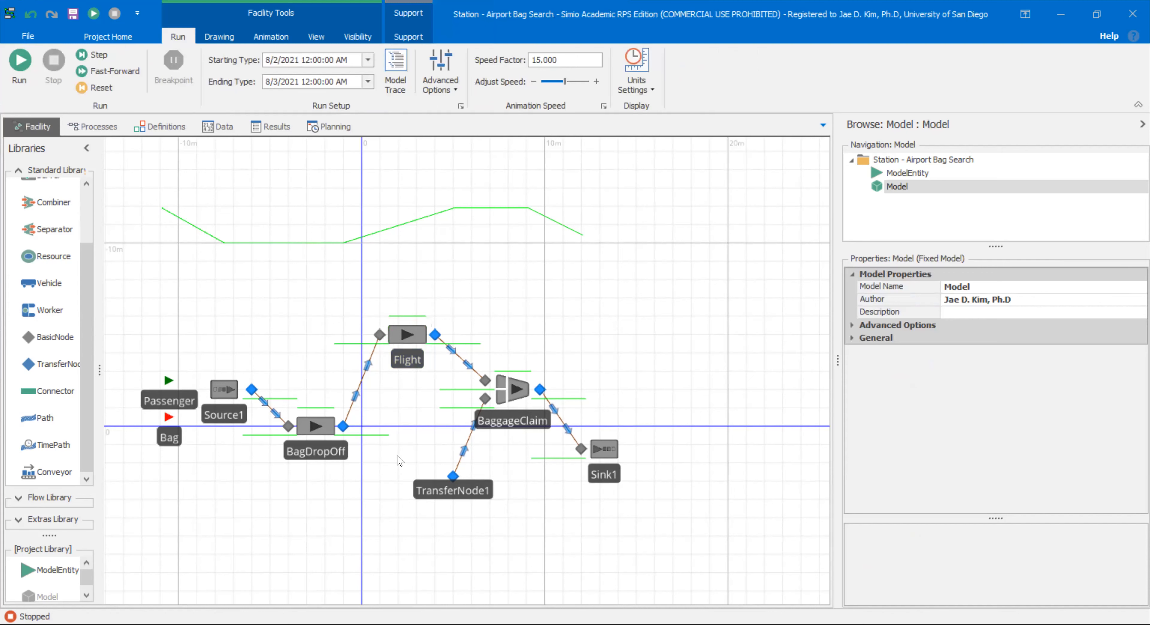
# Review BaggageClaim, Flight, the BagStorage queue and BagDropOff, shifting BaggageClaim slightly right and BagDropOff and Flight slightly left
pyautogui.click(507, 391)
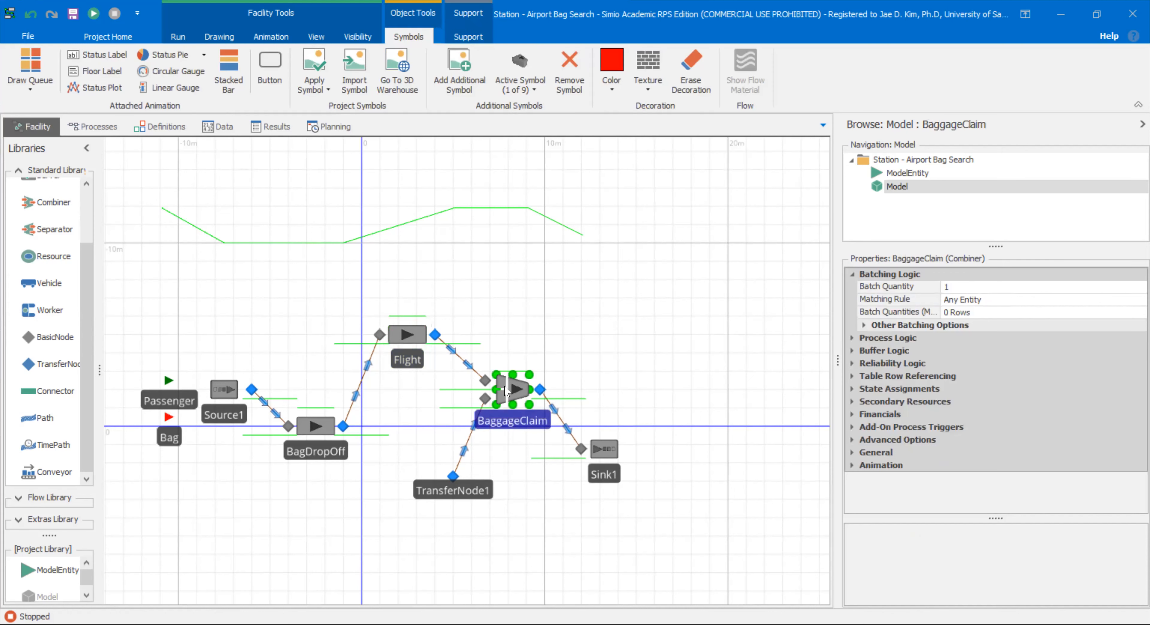
pyautogui.click(403, 335)
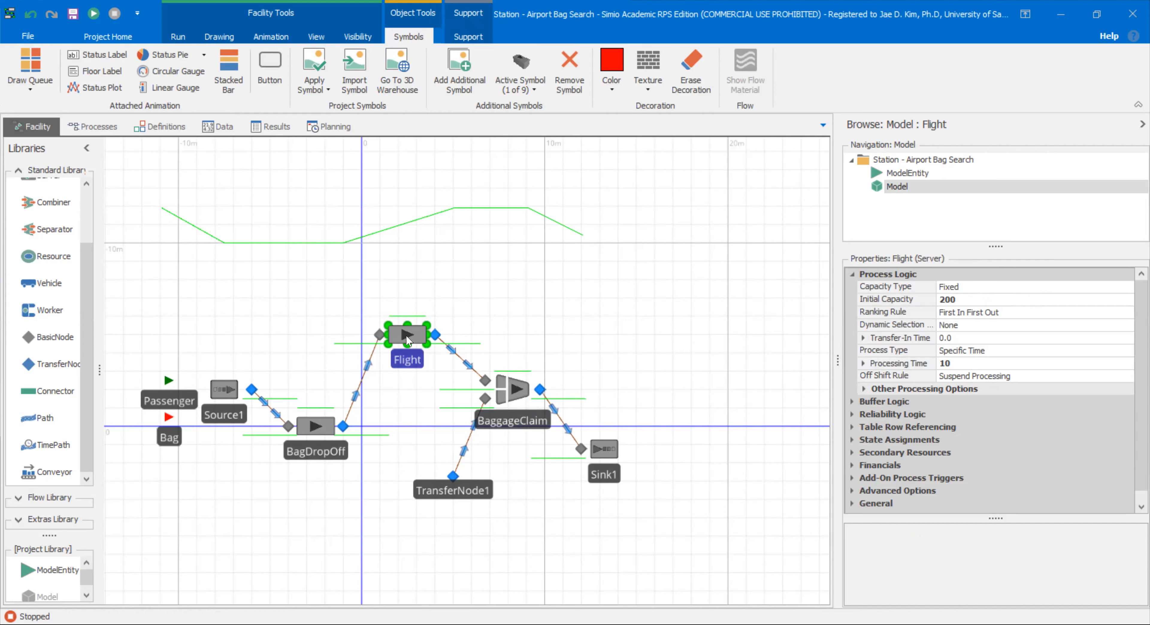
pyautogui.moveTo(511, 393); pyautogui.dragTo(517, 392)
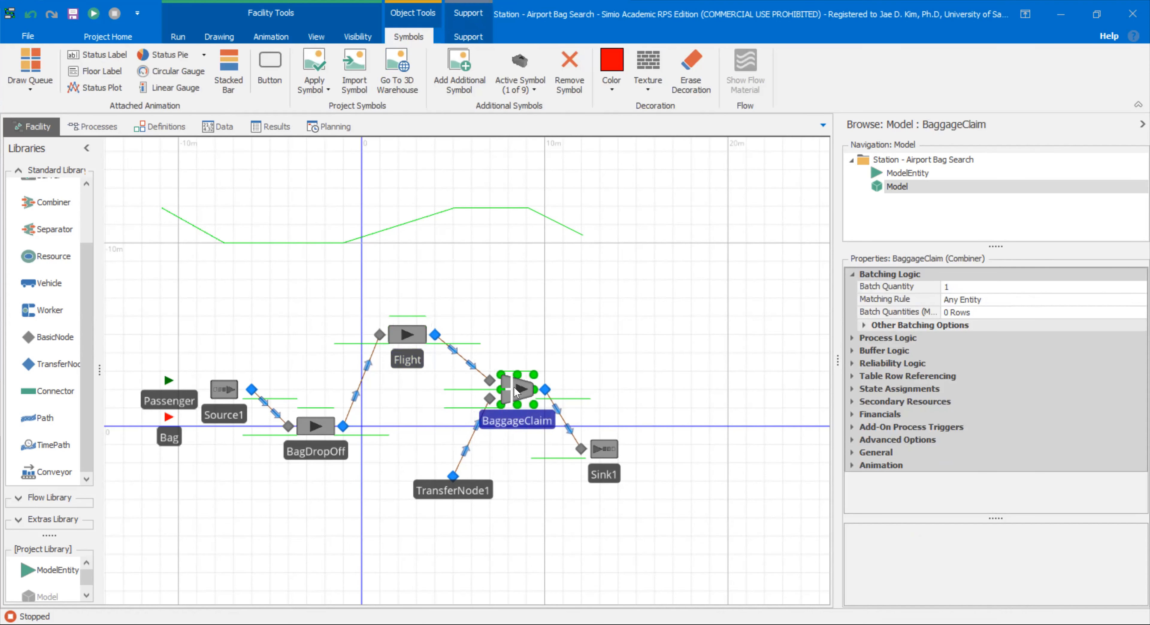
pyautogui.click(287, 242)
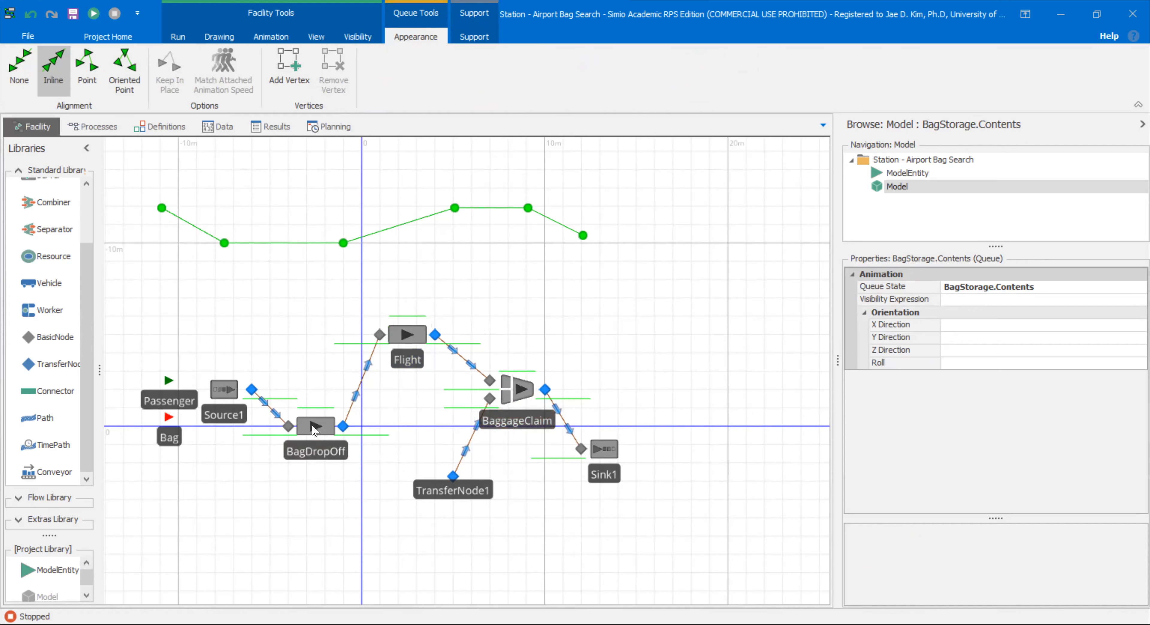
pyautogui.click(328, 417)
pyautogui.click(506, 397)
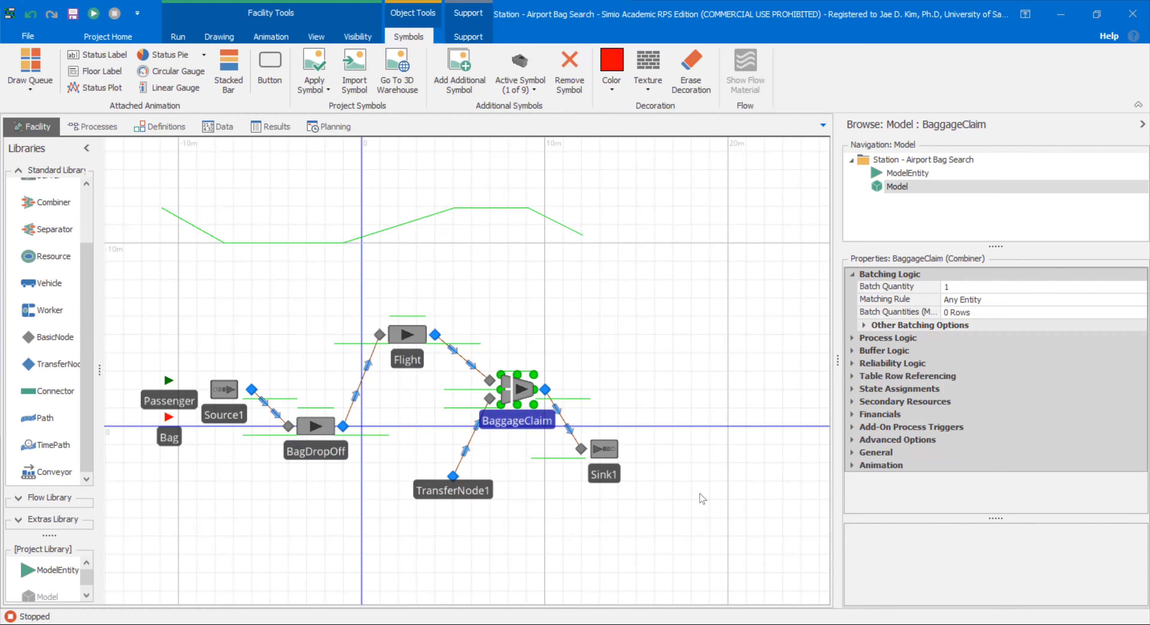
pyautogui.moveTo(325, 431); pyautogui.dragTo(316, 435)
pyautogui.click(405, 522)
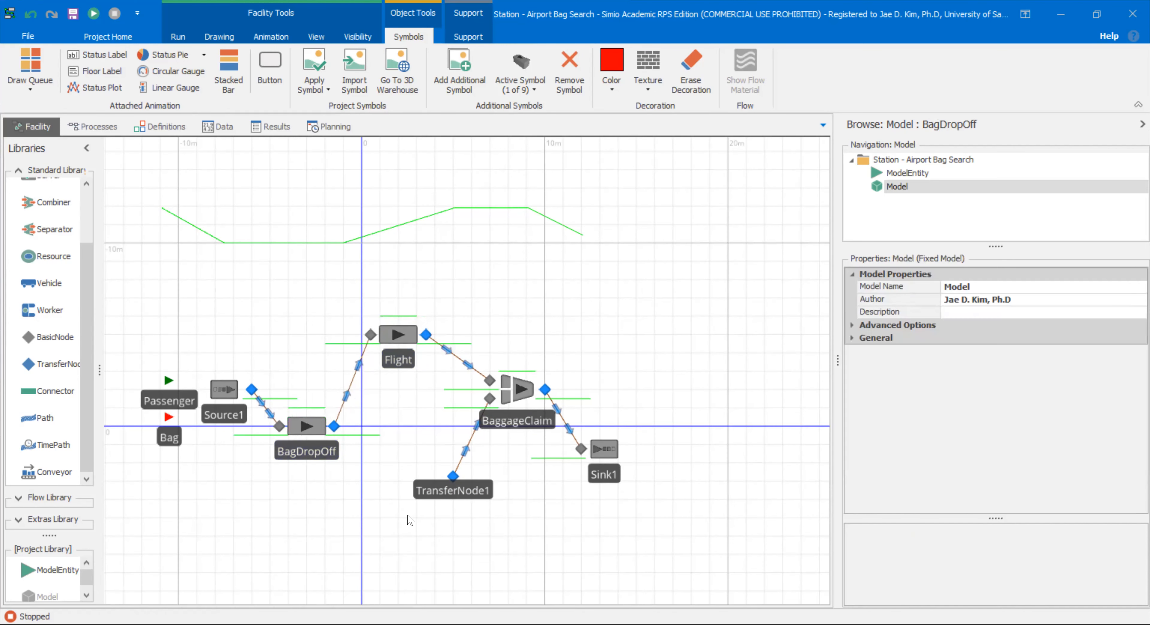
# Examine the properties of the BaggageClaim combiner and of its ParentInput node
pyautogui.click(520, 388)
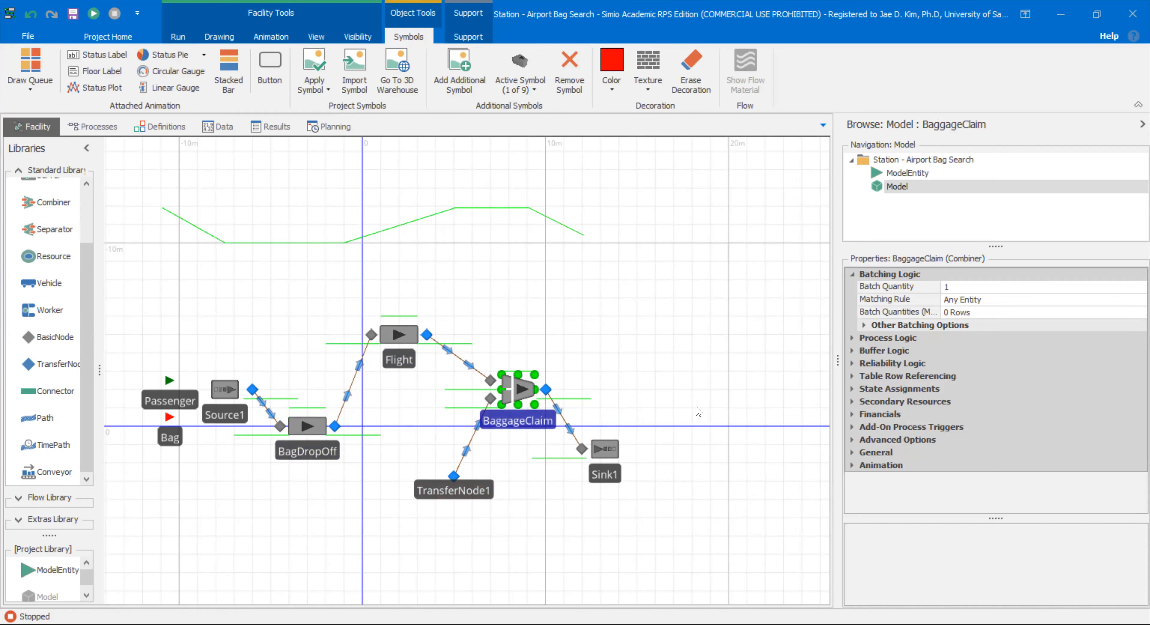
pyautogui.click(490, 380)
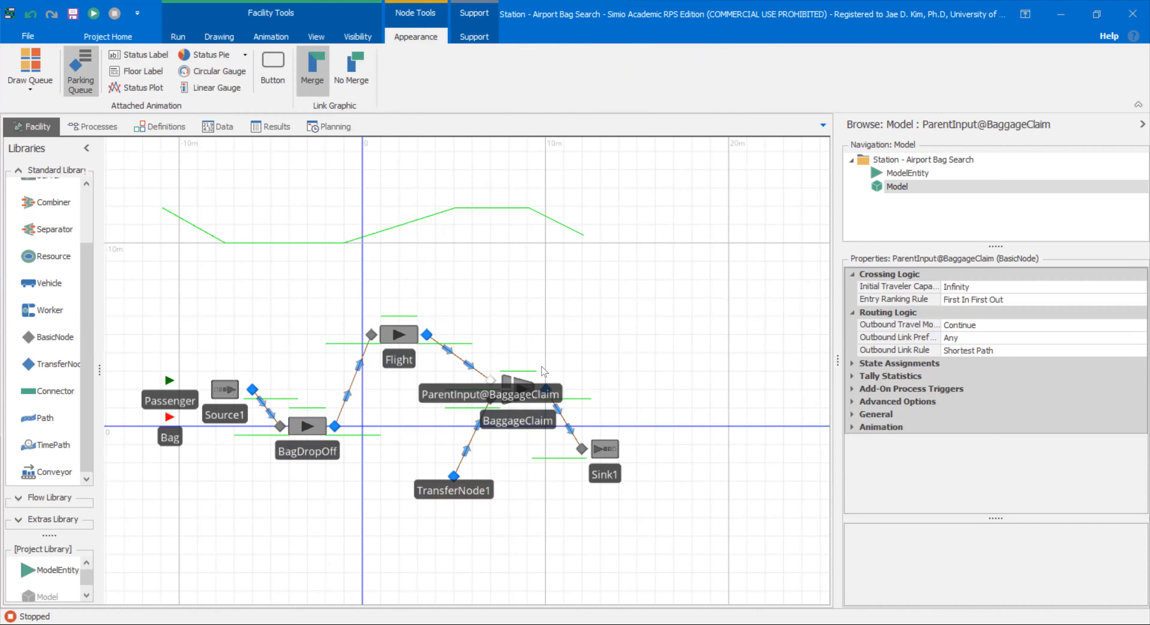
pyautogui.click(552, 343)
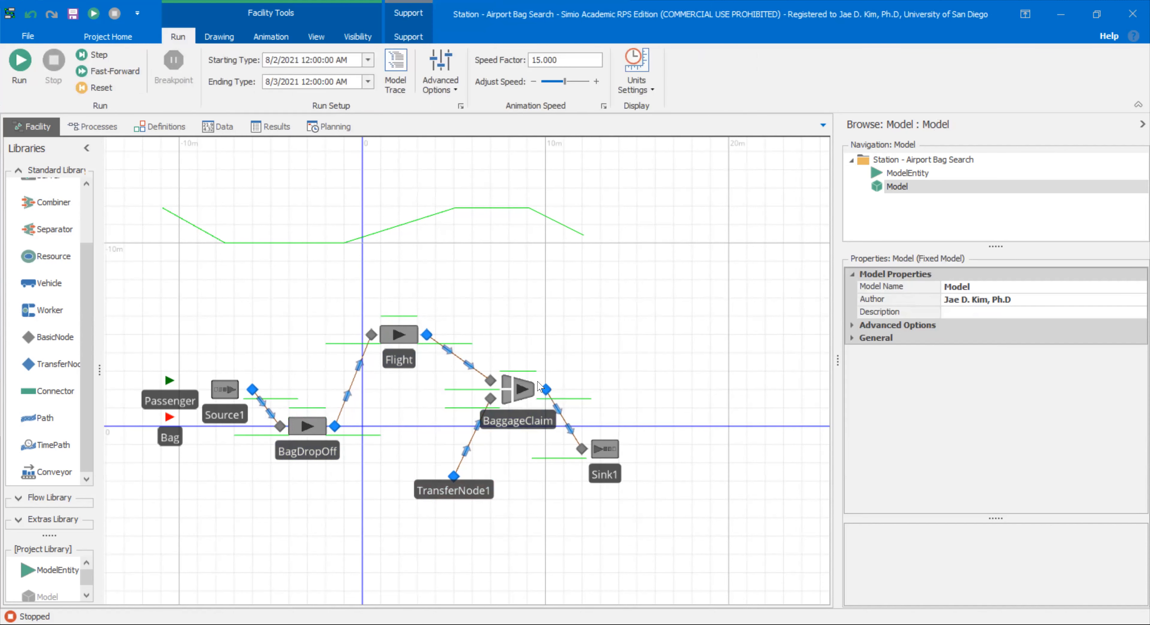
pyautogui.click(522, 385)
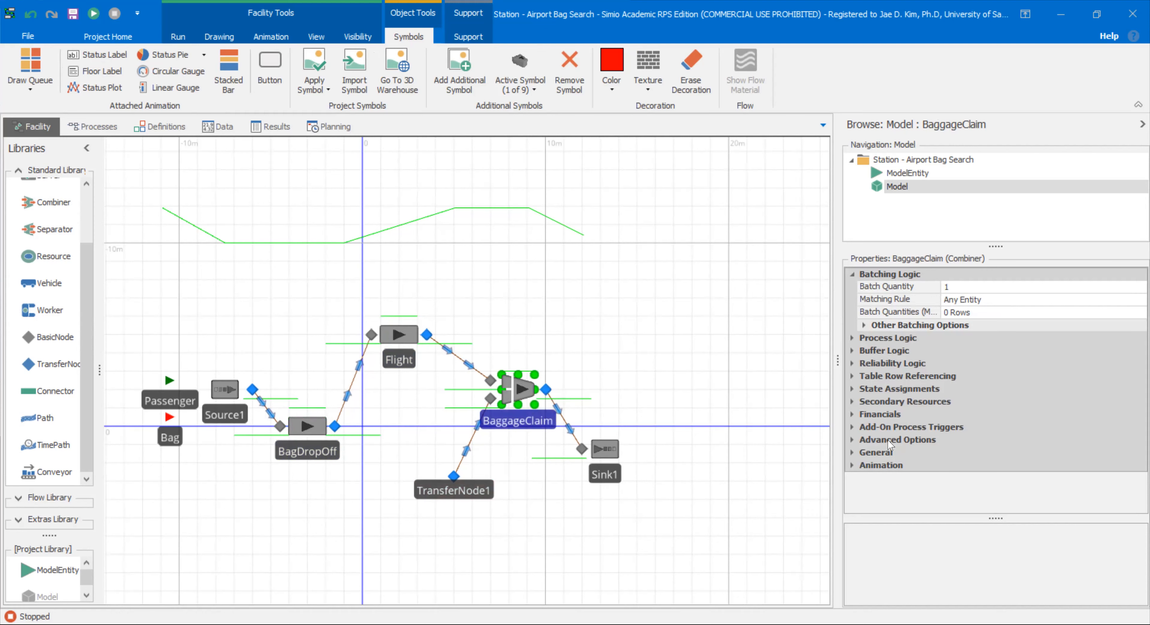
pyautogui.click(488, 407)
pyautogui.click(509, 404)
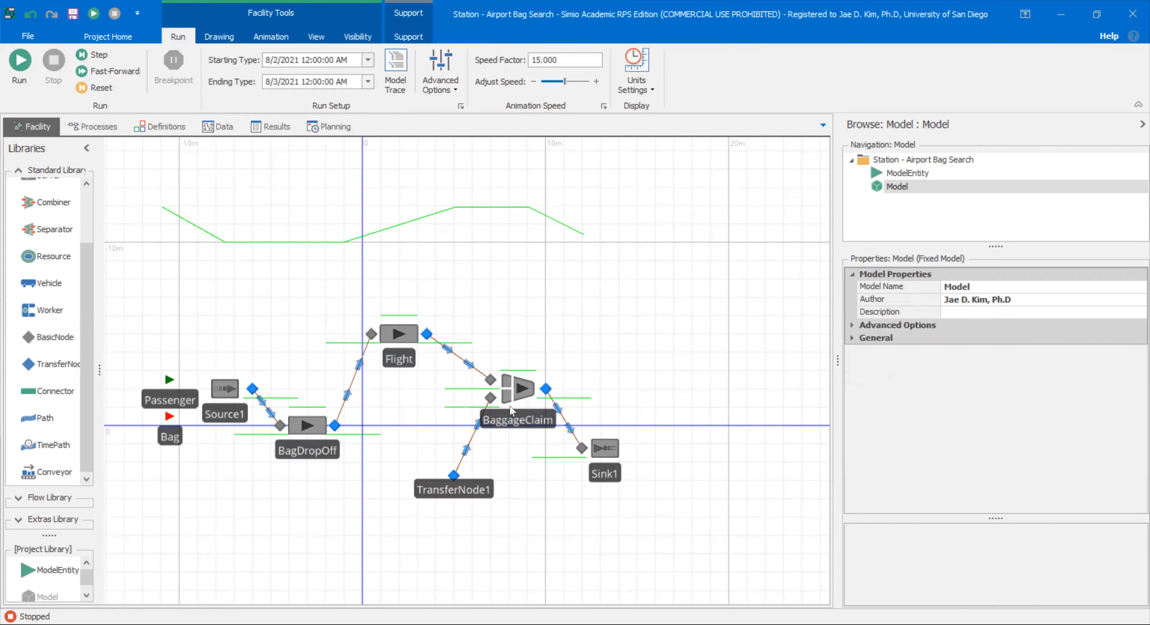
# Expand the BaggageClaim combiner's Add-On Process Triggers and look through the available triggers
pyautogui.click(525, 386)
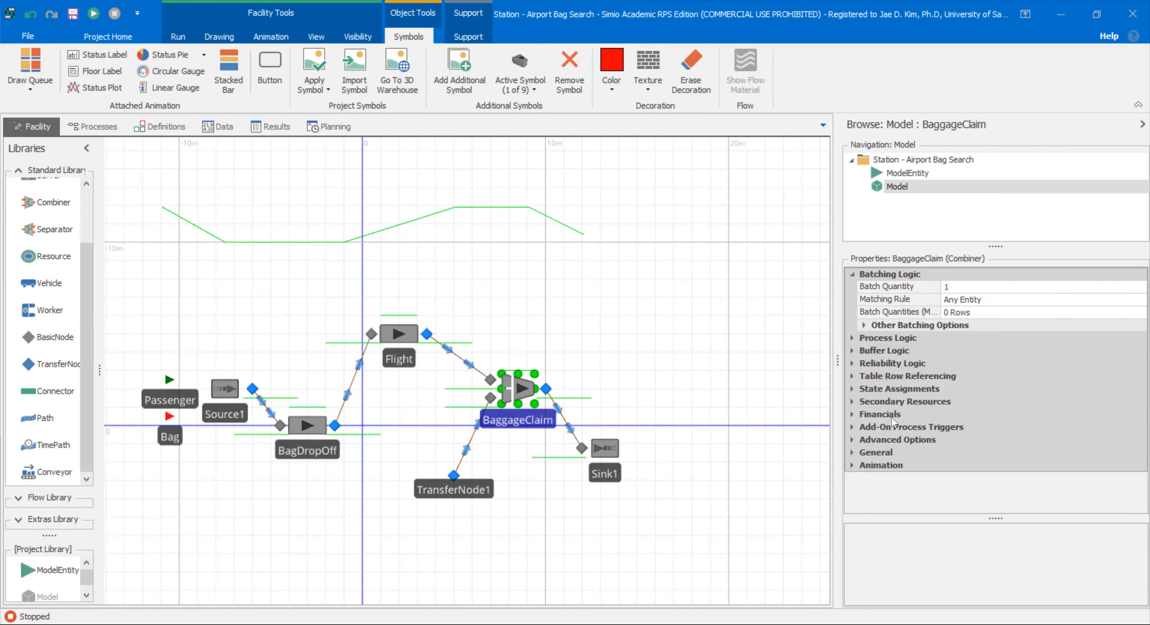
pyautogui.doubleClick(888, 428)
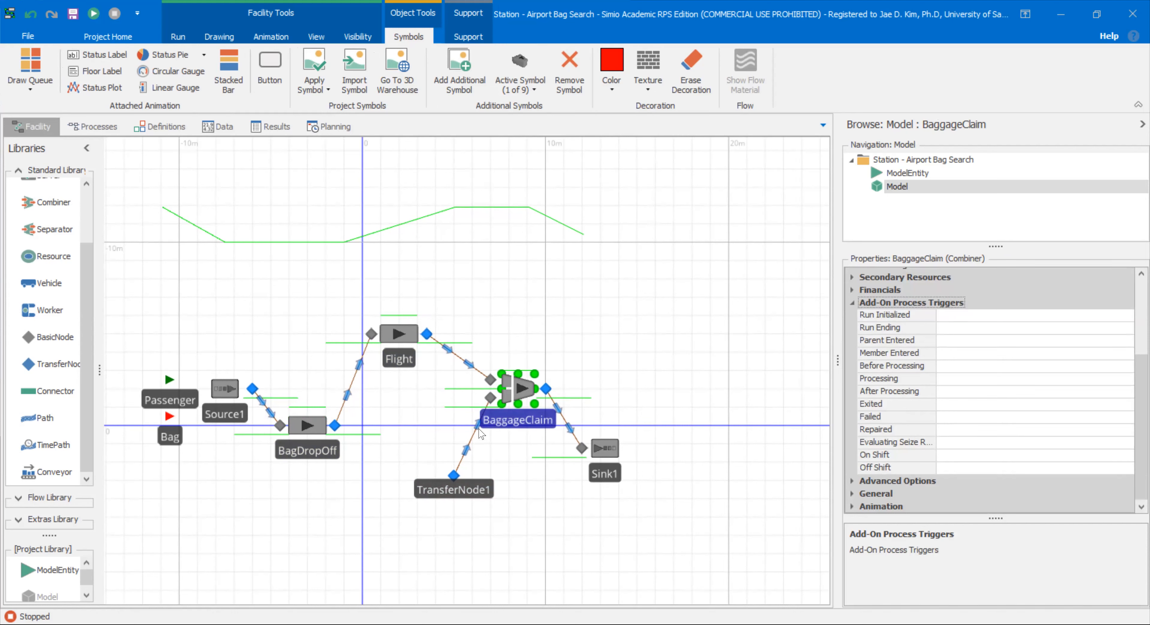
pyautogui.click(489, 318)
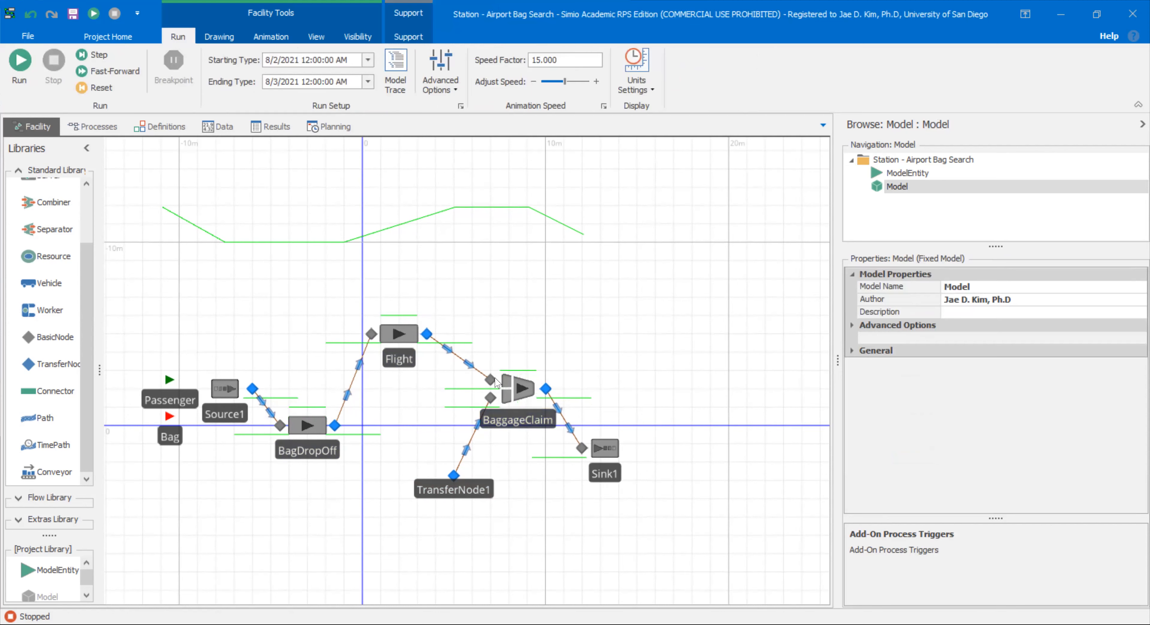
# Expand the Add-On Process Triggers of BaggageClaim's ParentInput node and look through the available triggers
pyautogui.click(490, 379)
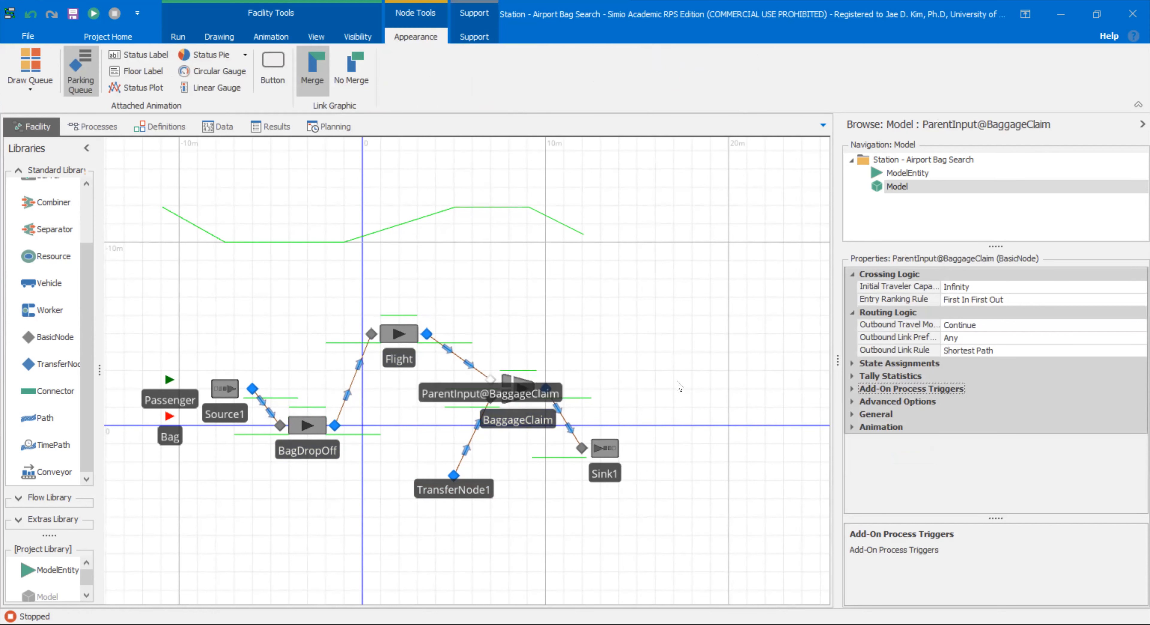
pyautogui.doubleClick(871, 388)
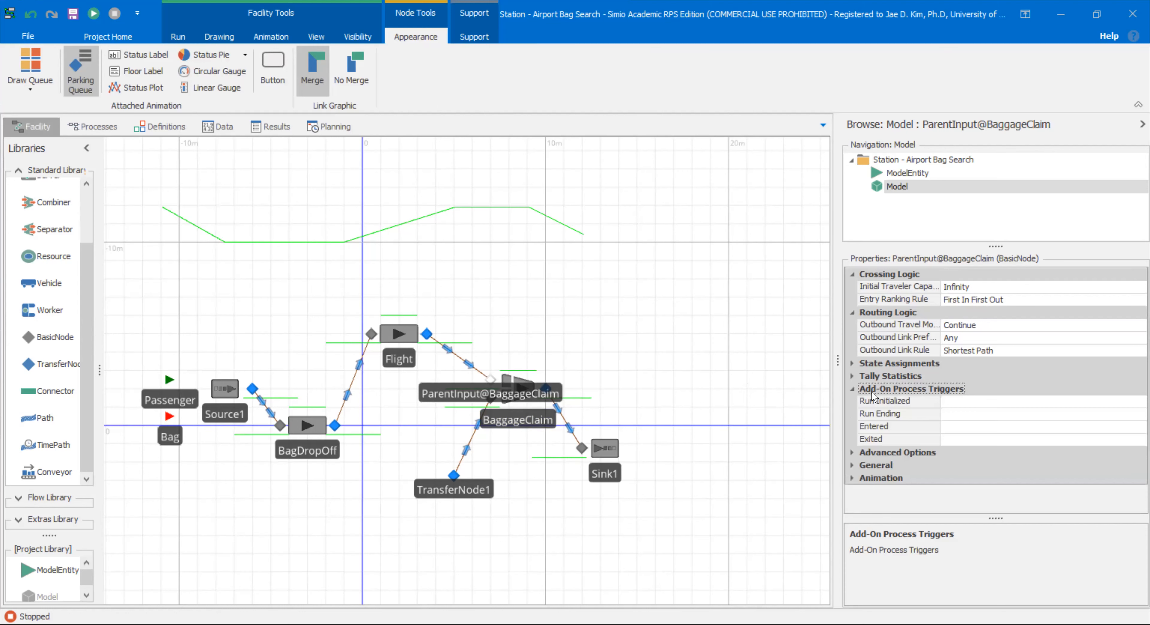
pyautogui.click(534, 321)
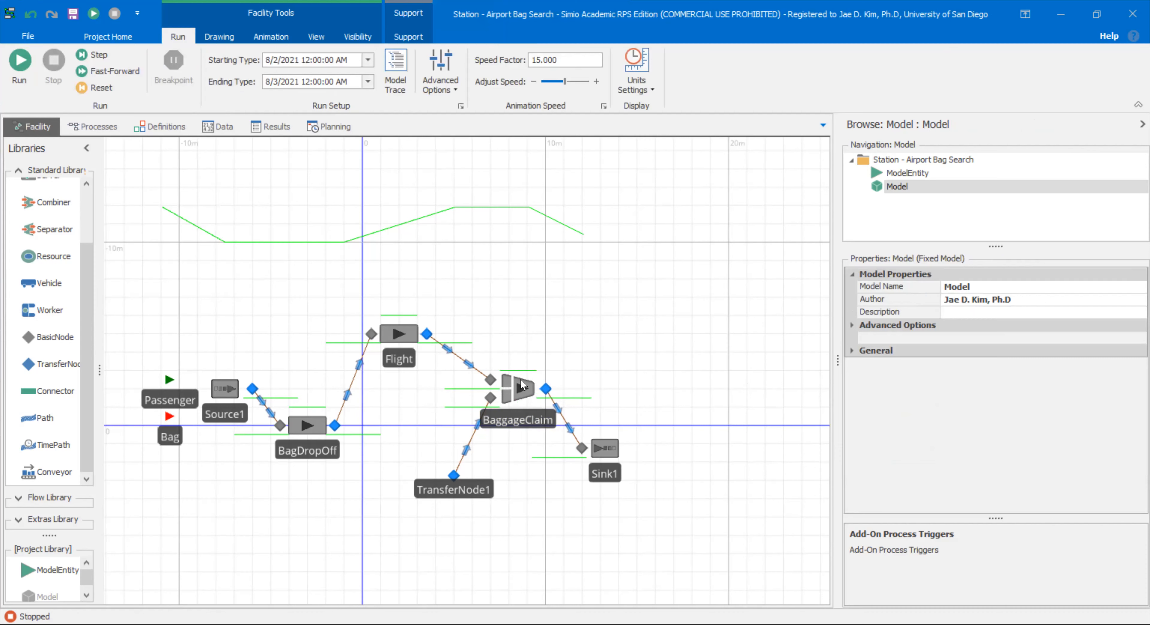
# Create an add-on process for the Parent Entered trigger of the BaggageClaim combiner
pyautogui.click(522, 384)
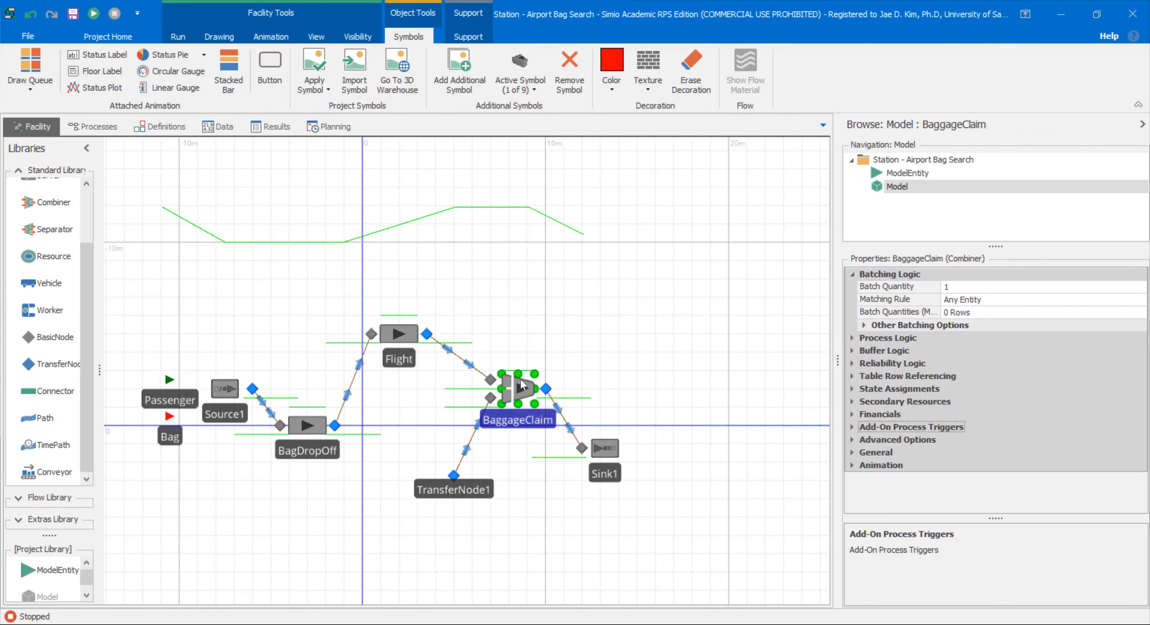
pyautogui.doubleClick(892, 427)
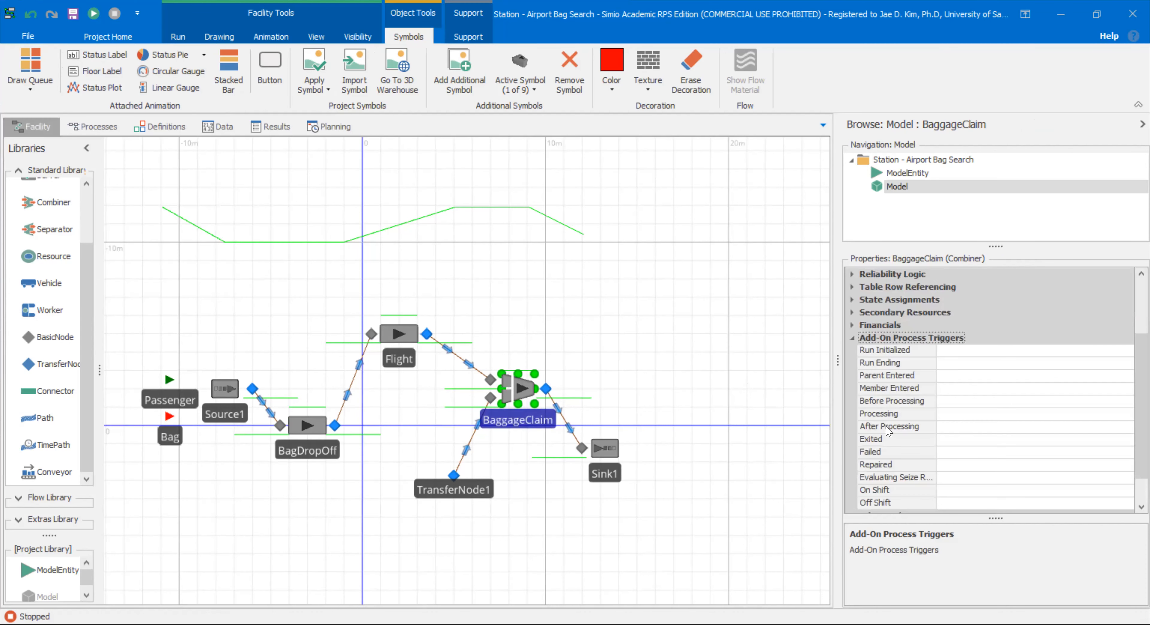
pyautogui.click(882, 379)
pyautogui.scroll(4, 890, 466)
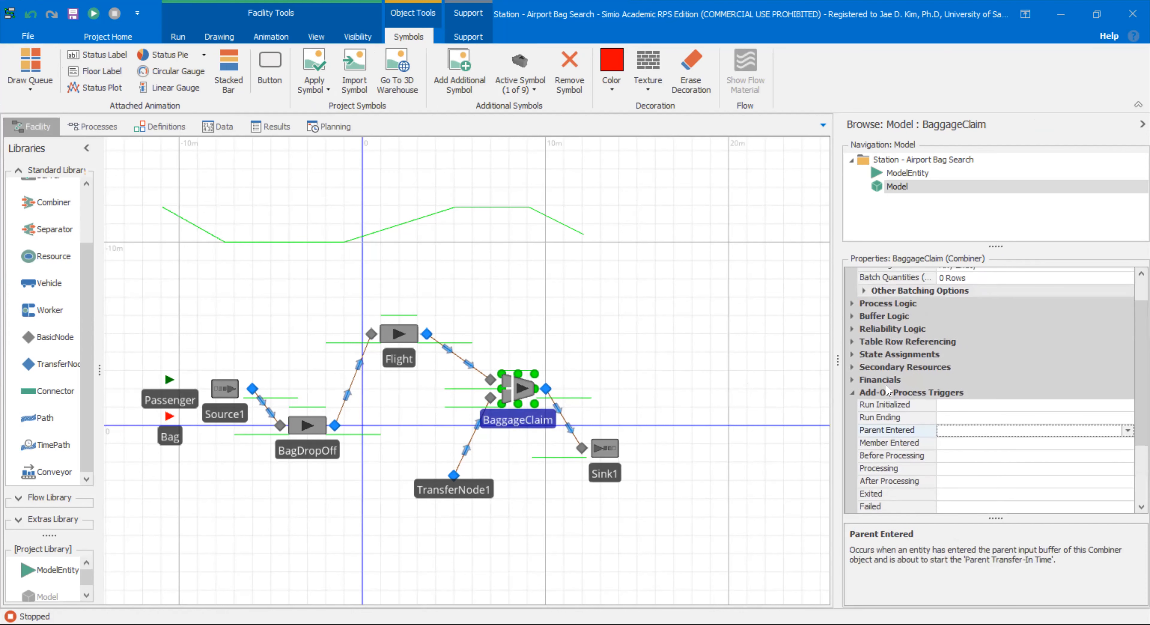
pyautogui.scroll(-7, 881, 343)
pyautogui.doubleClick(882, 340)
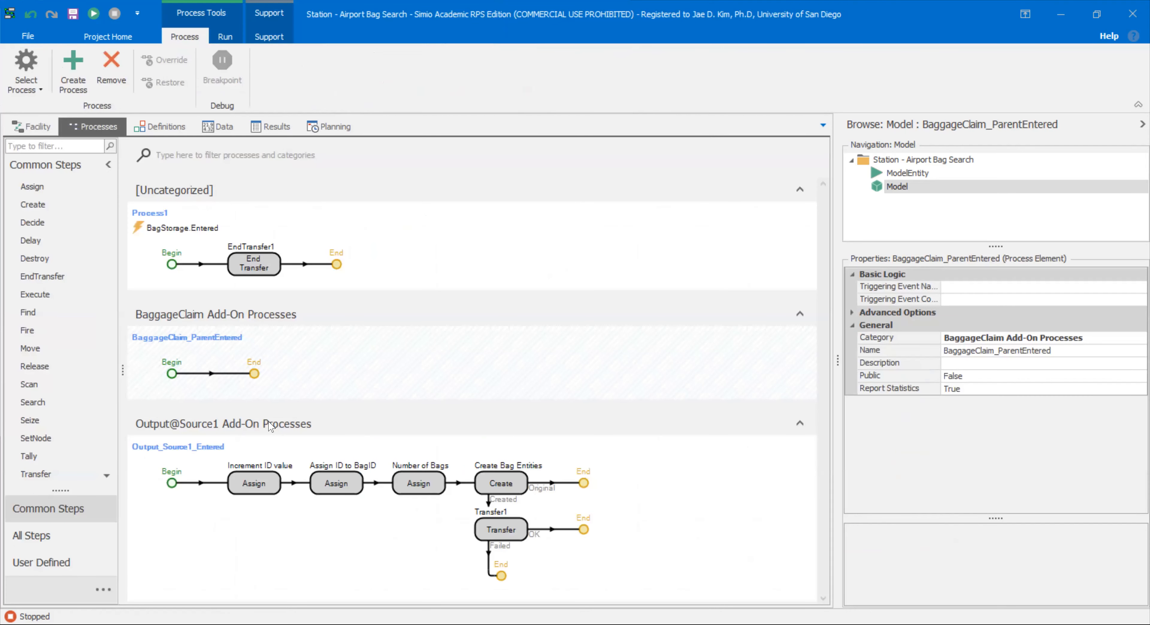
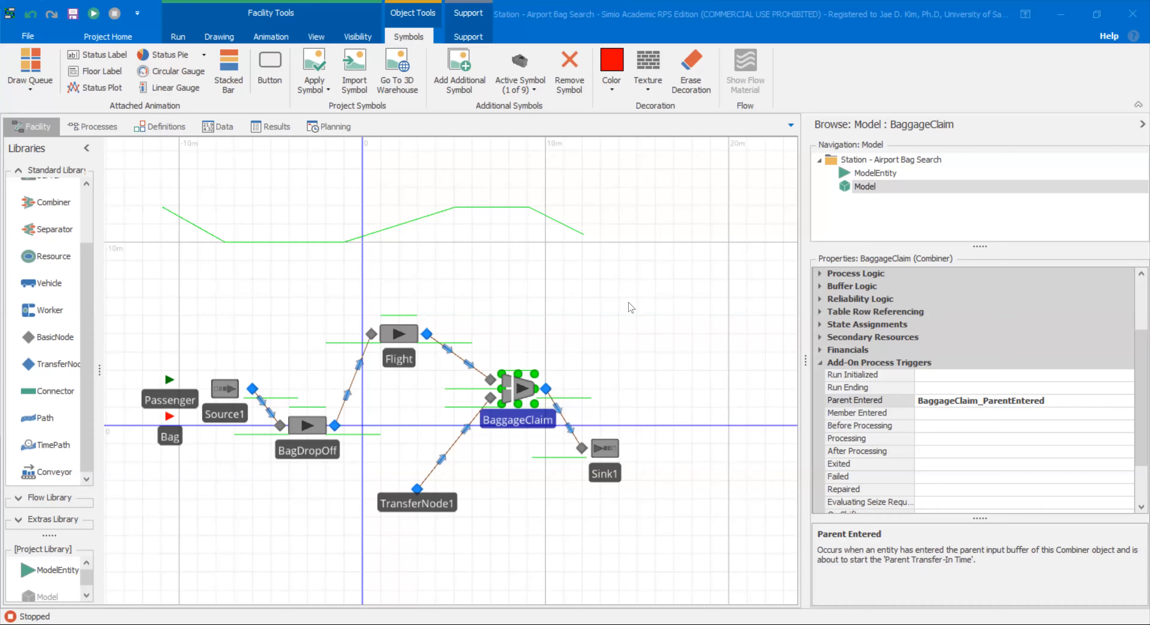
# Review BaggageClaim's batching logic, its Parent Entered process and the BagStorage.Contents queue in the facility
pyautogui.click(494, 413)
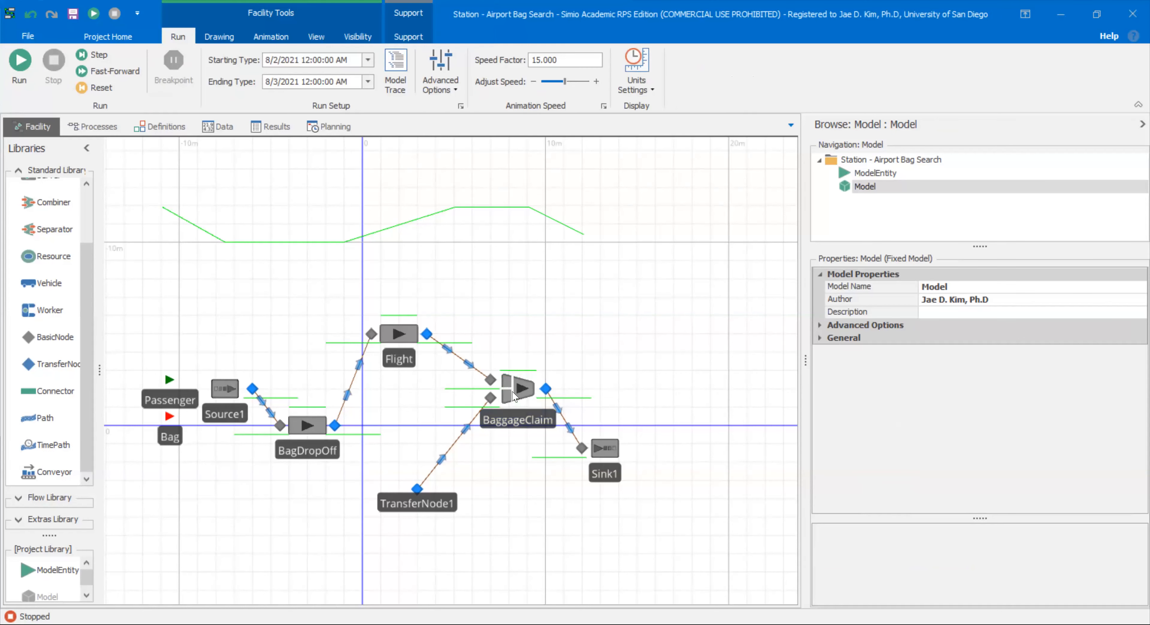
pyautogui.click(529, 391)
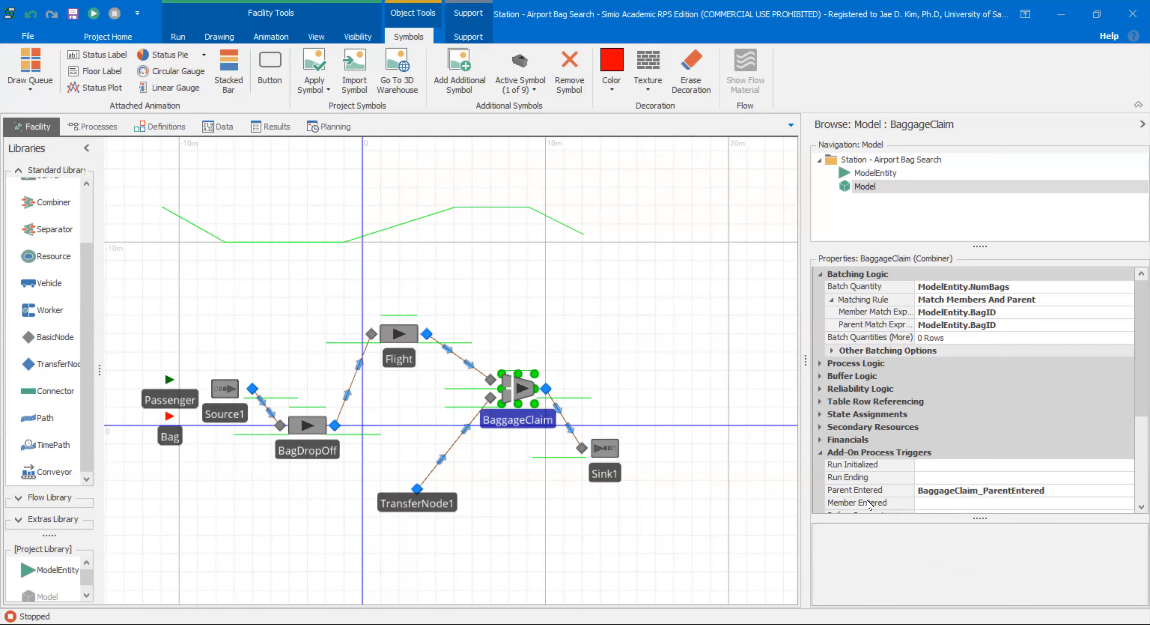
pyautogui.doubleClick(870, 490)
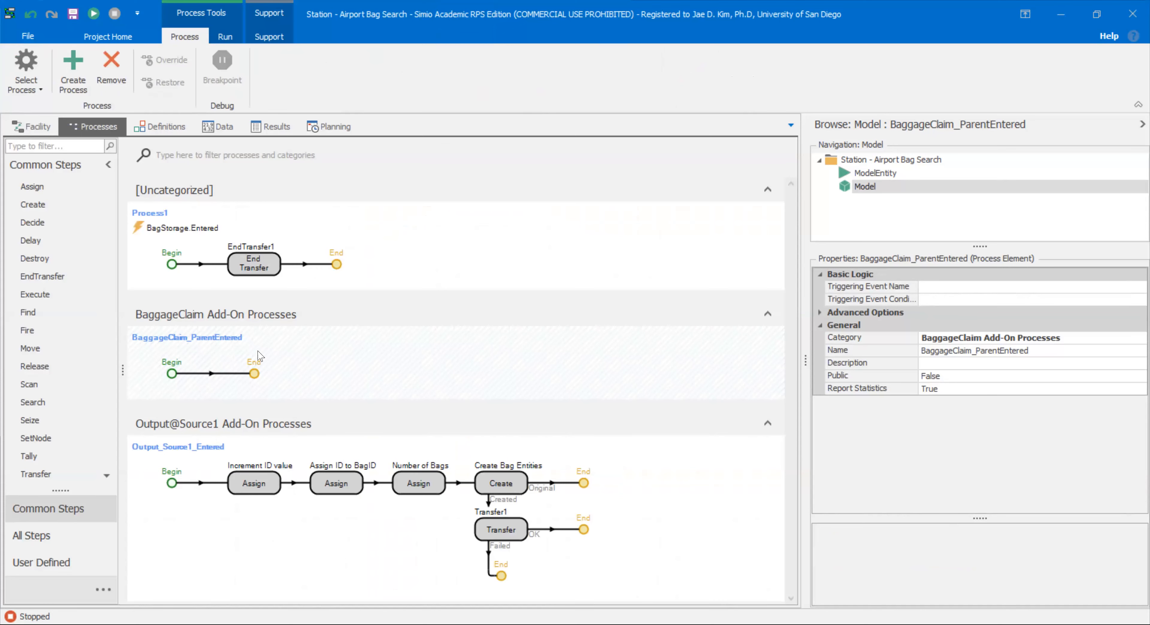
pyautogui.click(41, 127)
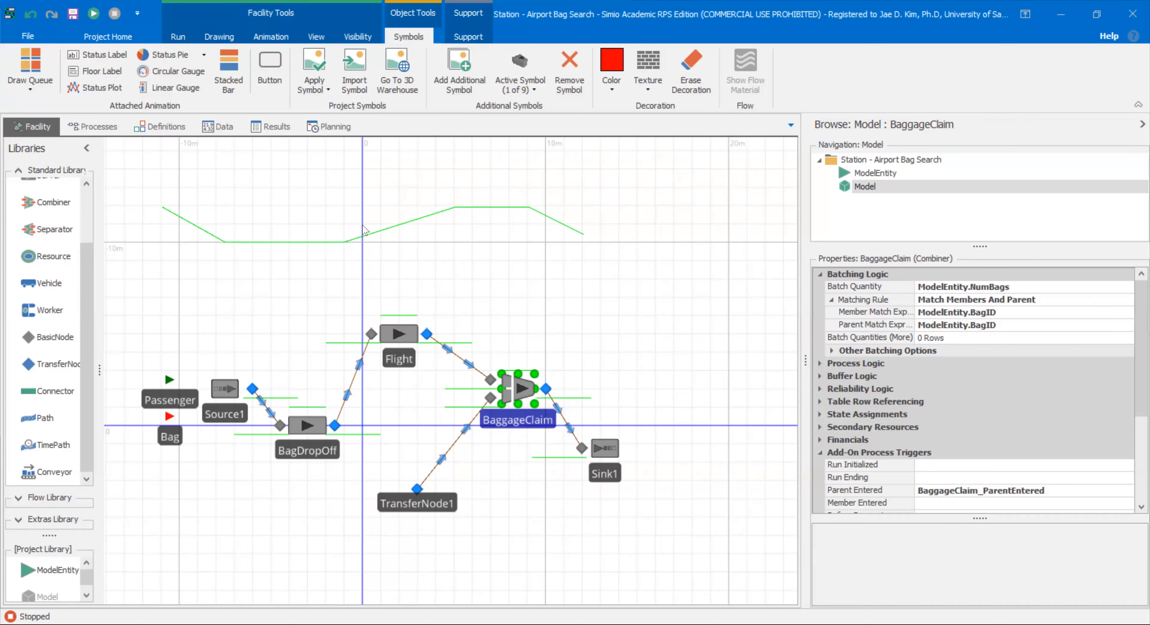
pyautogui.click(377, 231)
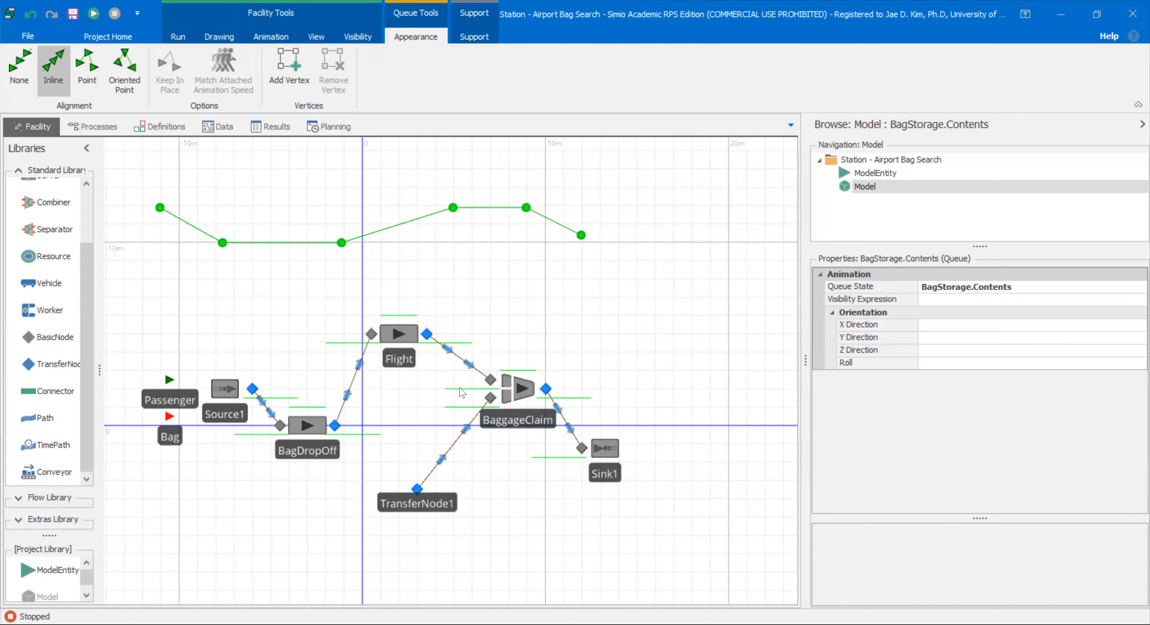
pyautogui.click(526, 396)
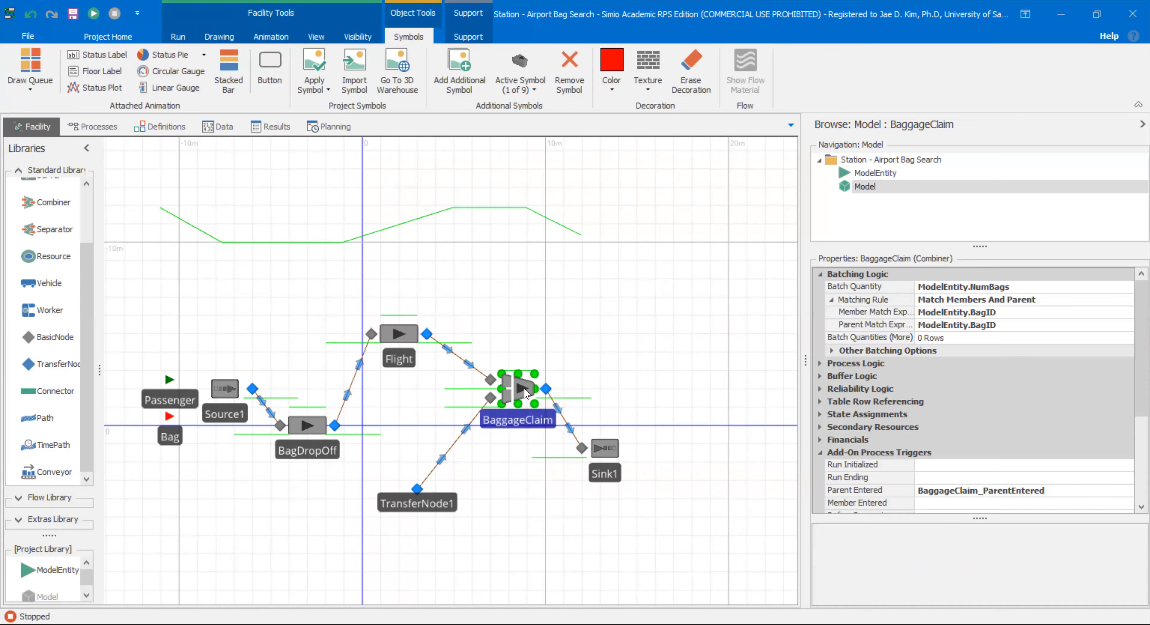
# Add a Search step to the BaggageClaim_ParentEntered process, with collection type QueueState and queue state name BagStorage.Contents
pyautogui.doubleClick(868, 494)
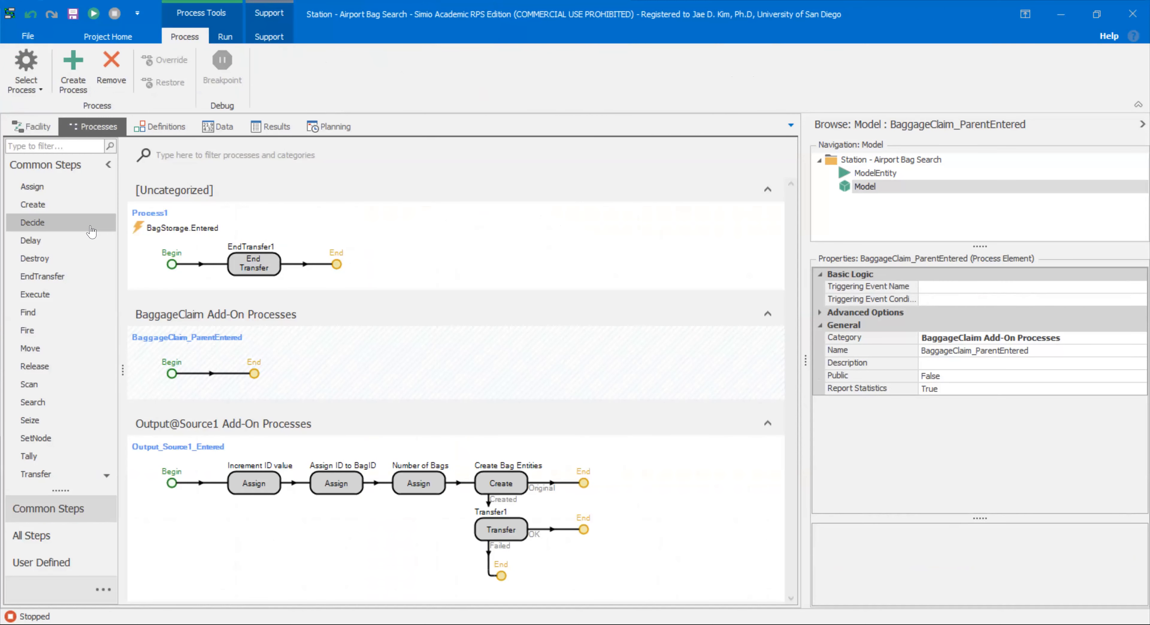
pyautogui.moveTo(52, 406); pyautogui.dragTo(266, 394)
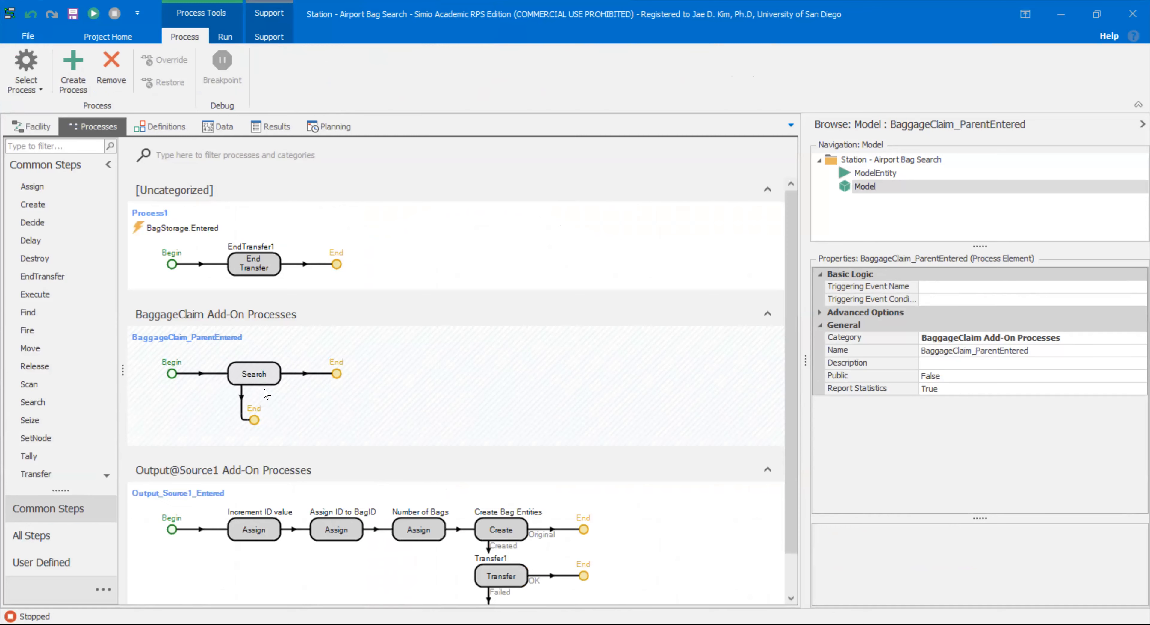
pyautogui.click(259, 380)
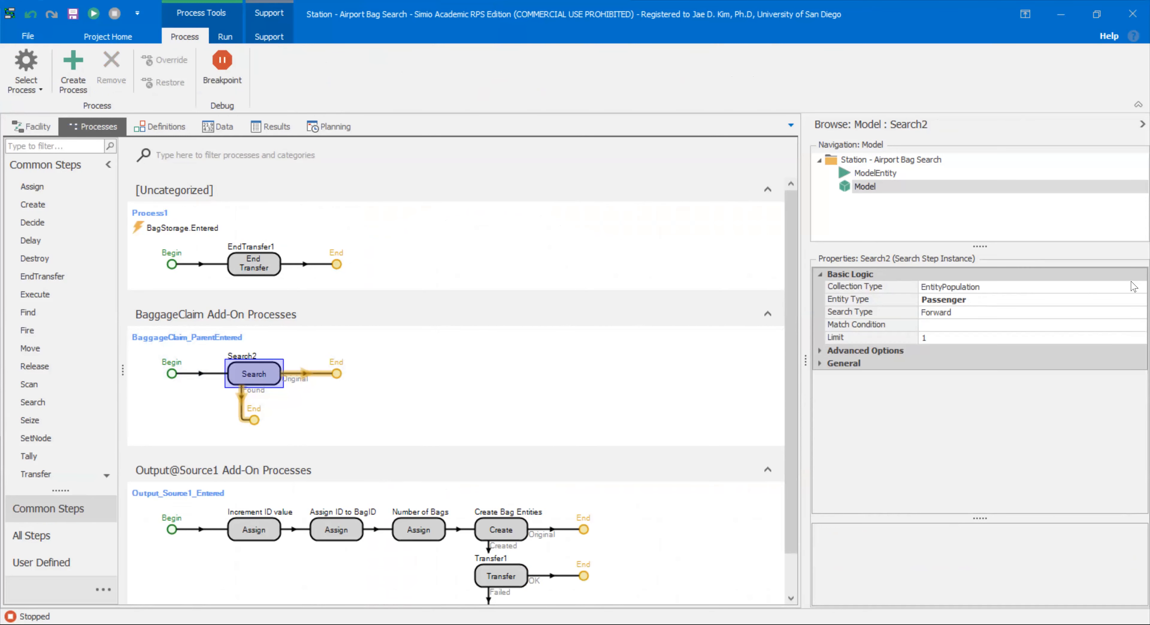
pyautogui.click(1139, 287)
pyautogui.click(960, 312)
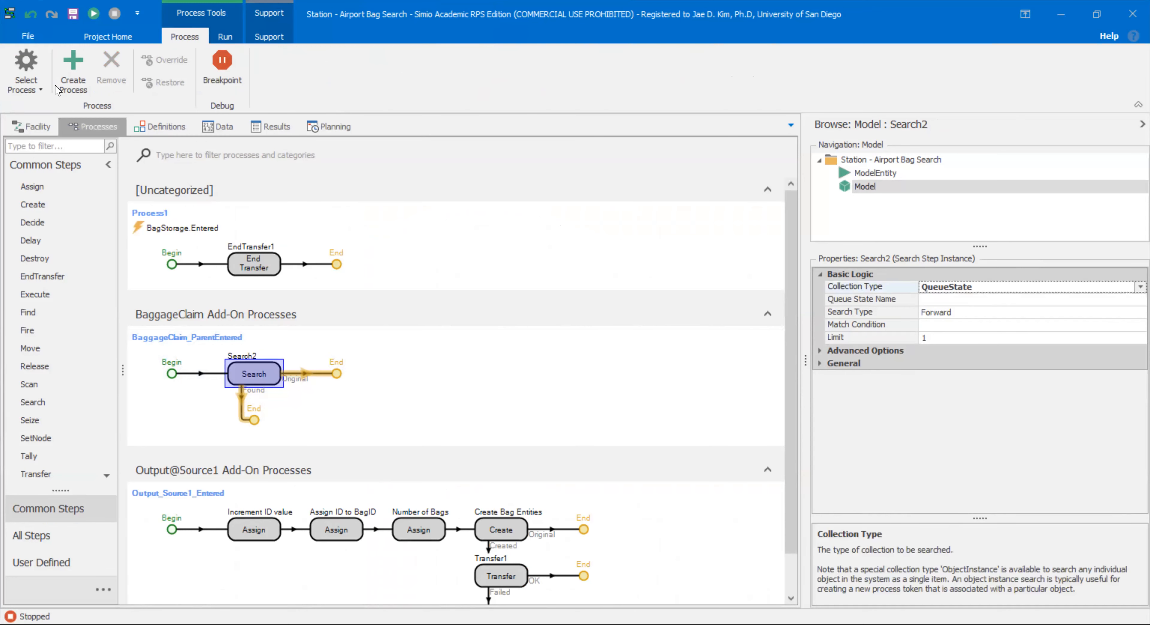
pyautogui.click(1140, 299)
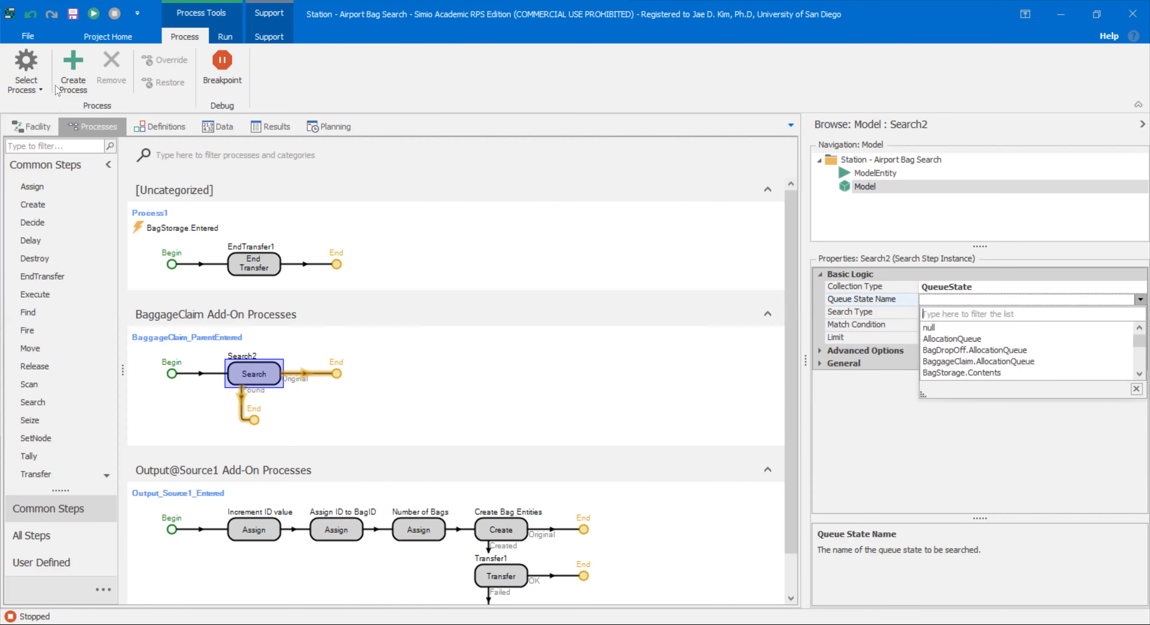
pyautogui.write('bagsto')
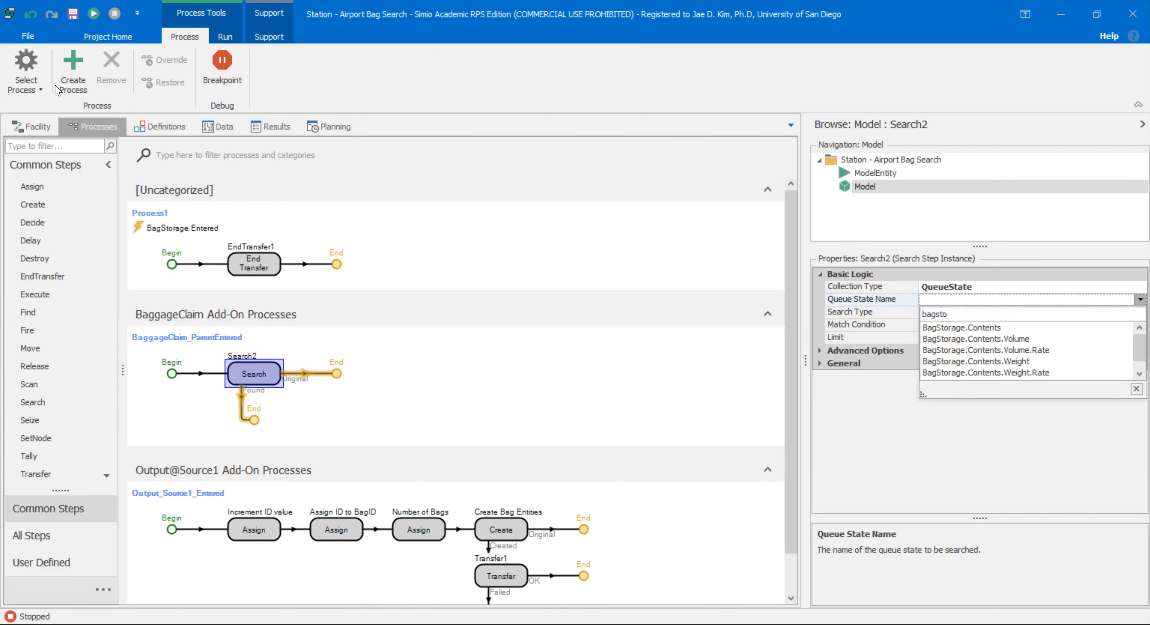
pyautogui.press('Return')
# Check the BagStorage queue in the facility and read the description of the Search step's Search Type property
pyautogui.click(33, 126)
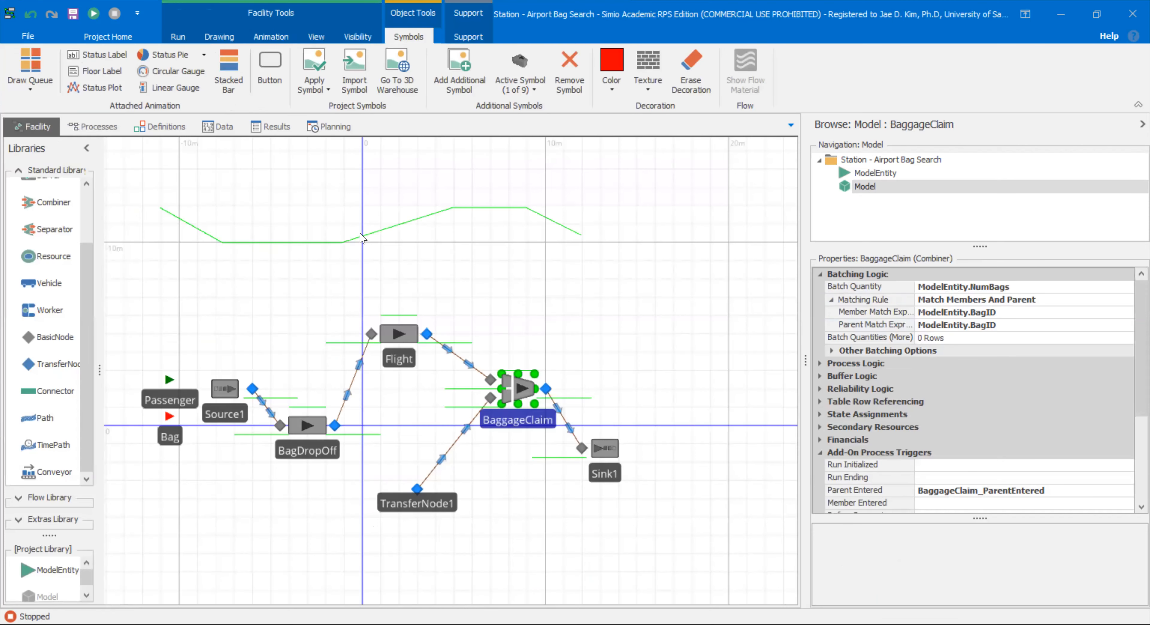
pyautogui.click(361, 236)
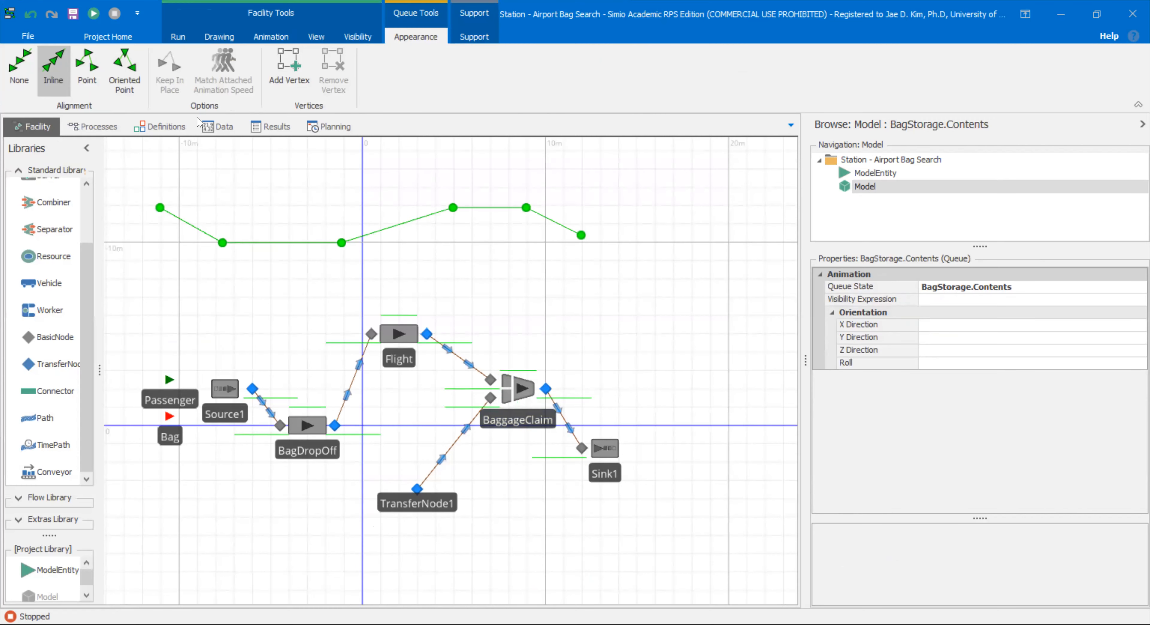
pyautogui.click(92, 126)
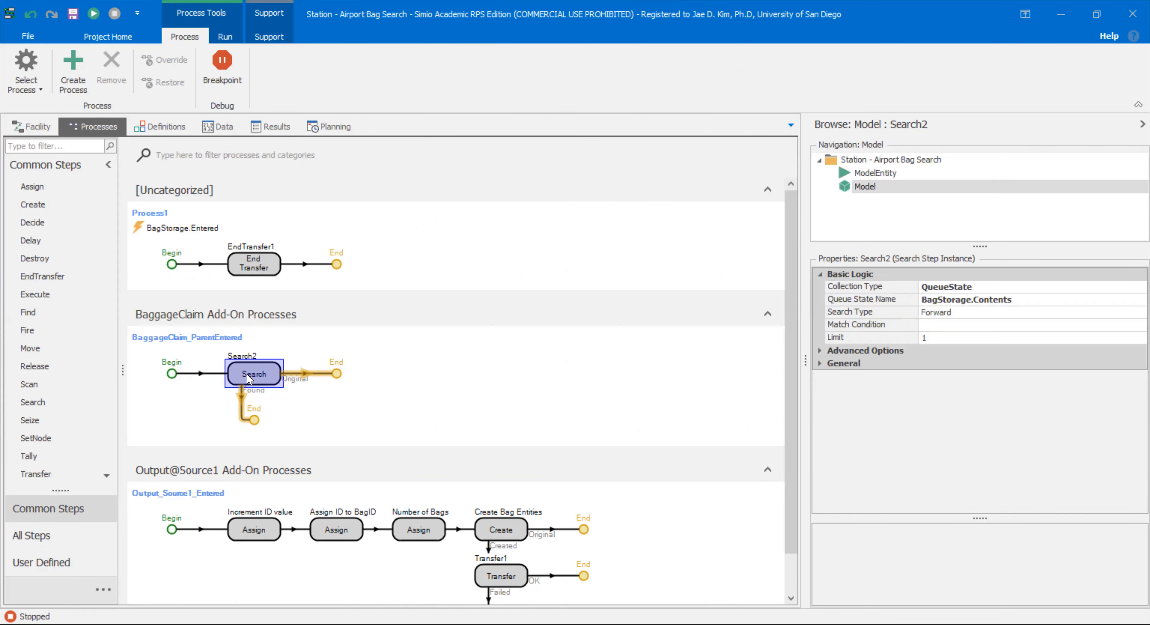
pyautogui.click(889, 313)
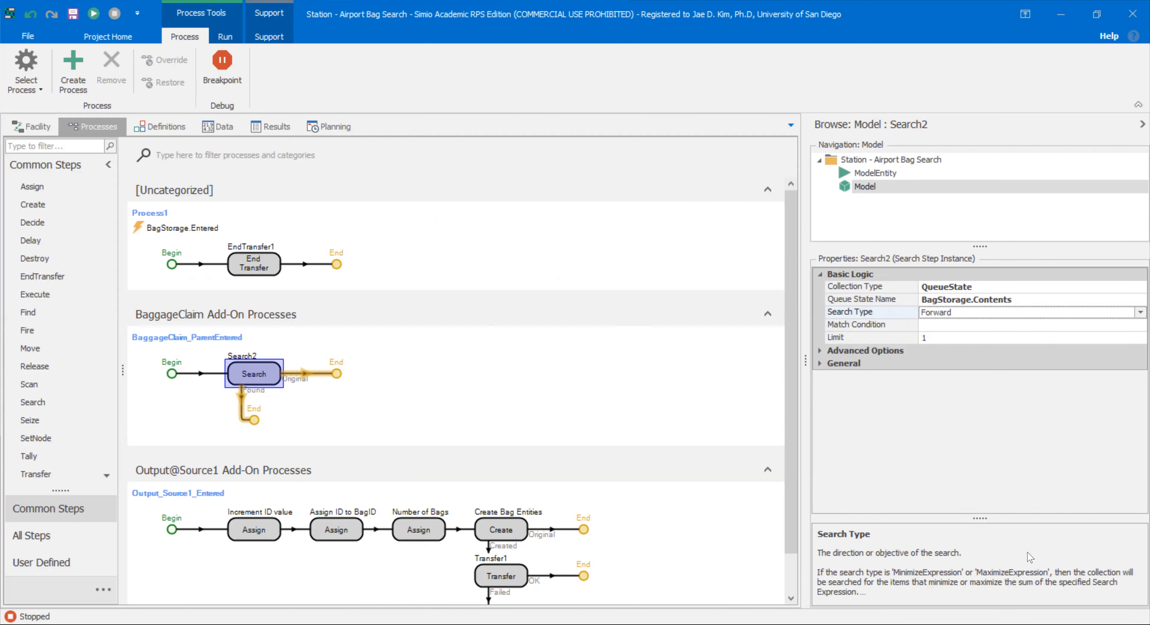
pyautogui.moveTo(874, 517); pyautogui.dragTo(876, 476)
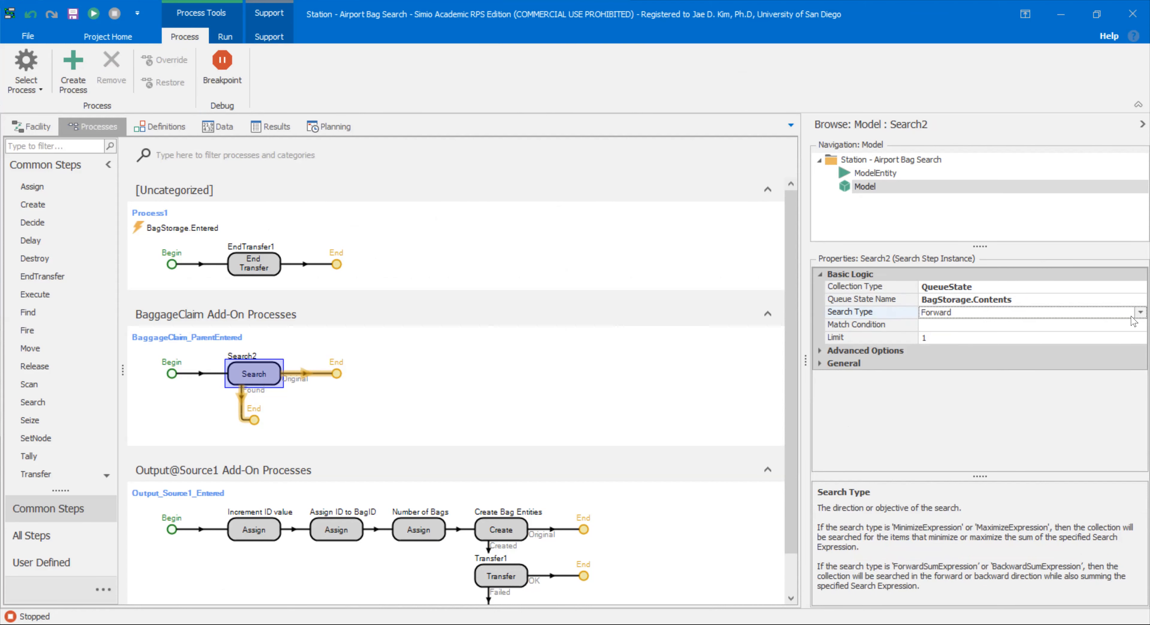
# Set the Search step's match condition to ModelEntity.BagID==Candidate.ModelEntity.BagID
pyautogui.click(1131, 325)
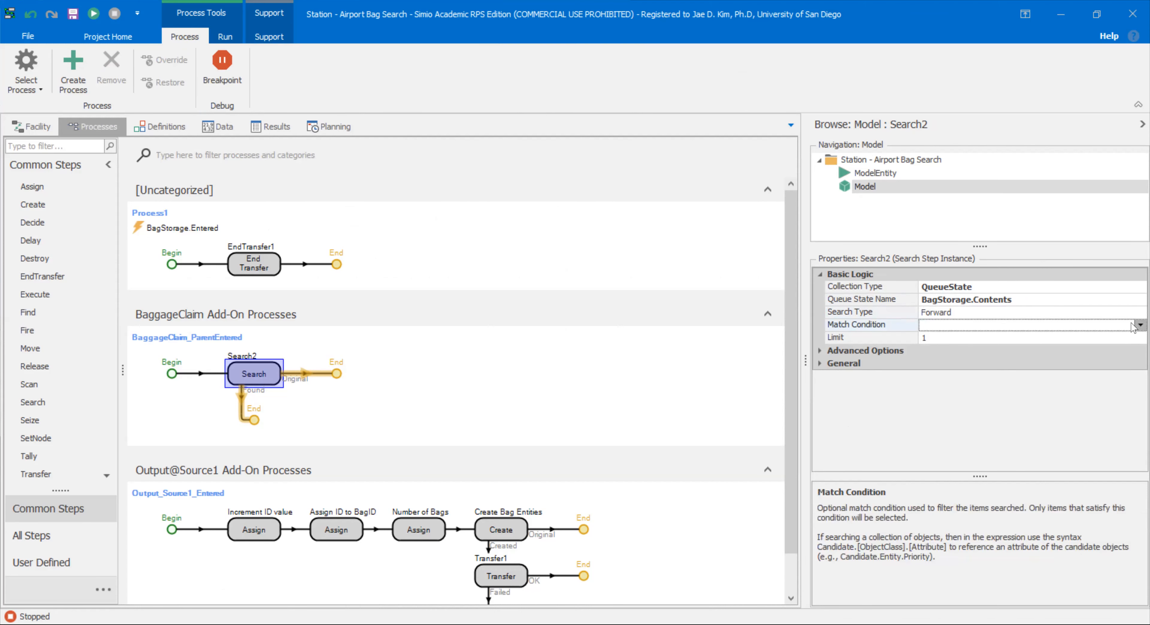
pyautogui.click(1138, 325)
pyautogui.write('mo')
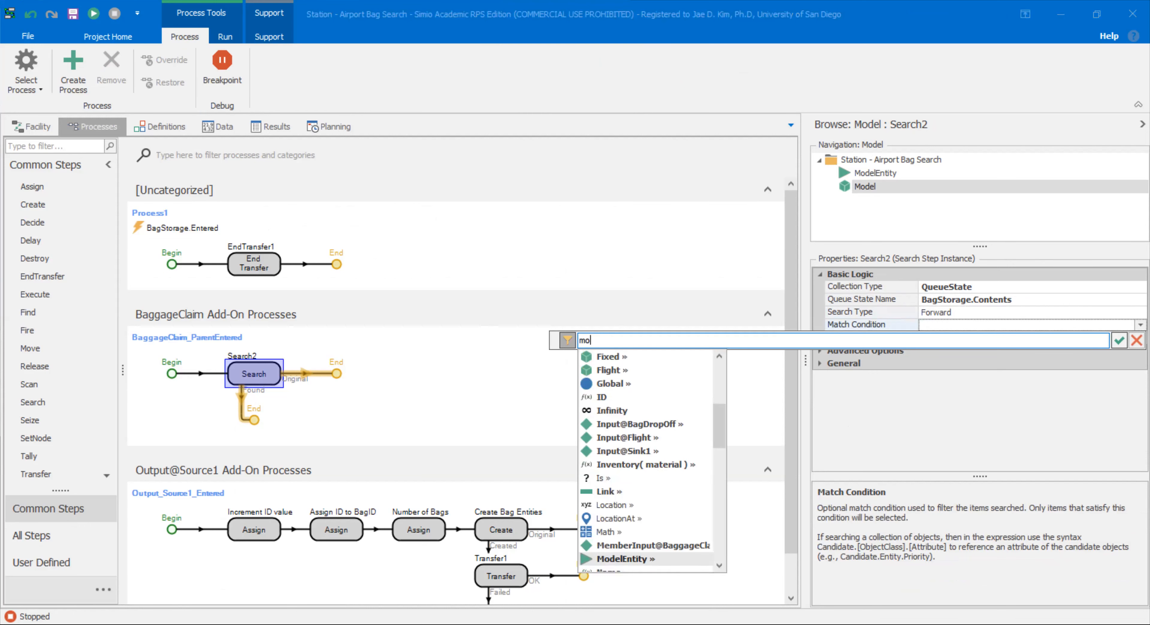
pyautogui.write('delEntity.bag')
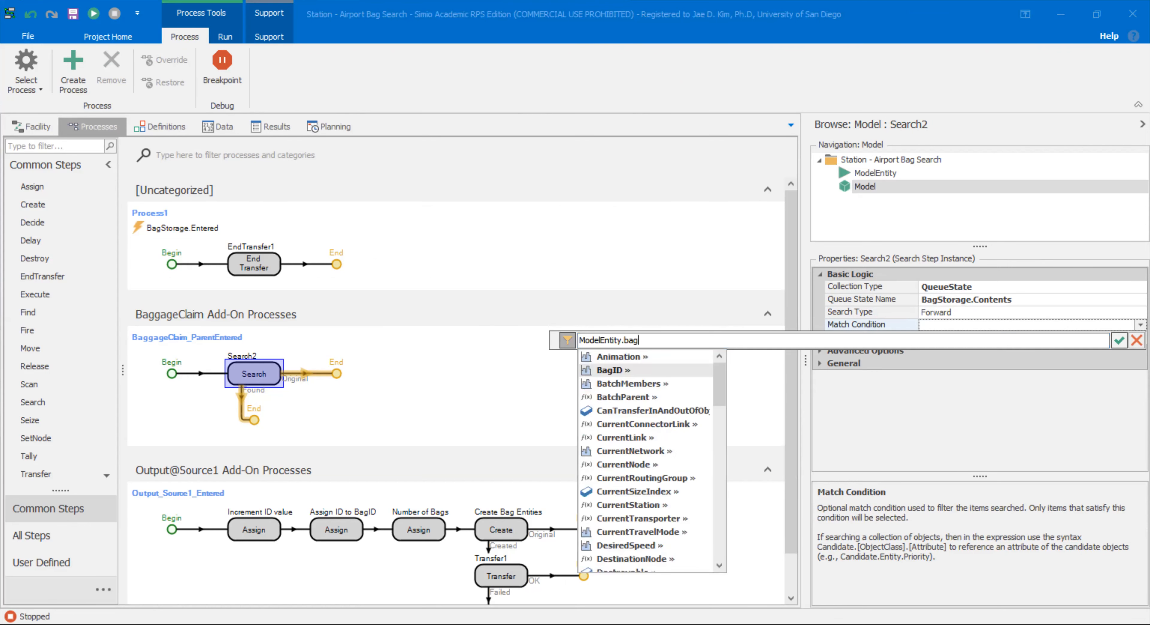
pyautogui.press('Tab')
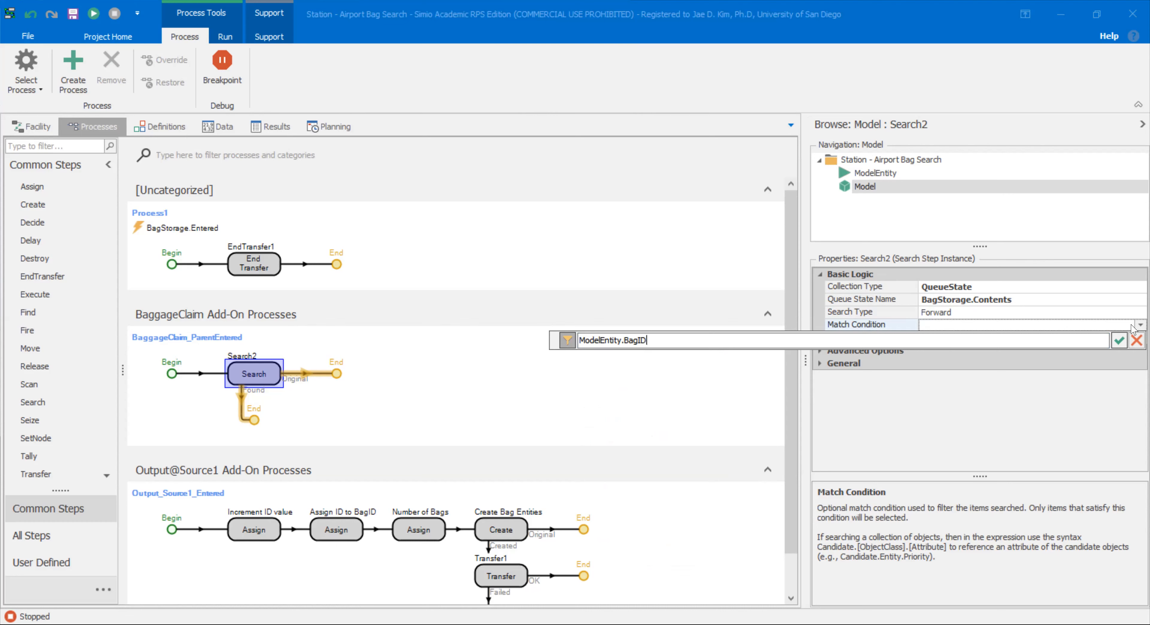
pyautogui.write('==Candidate.model.')
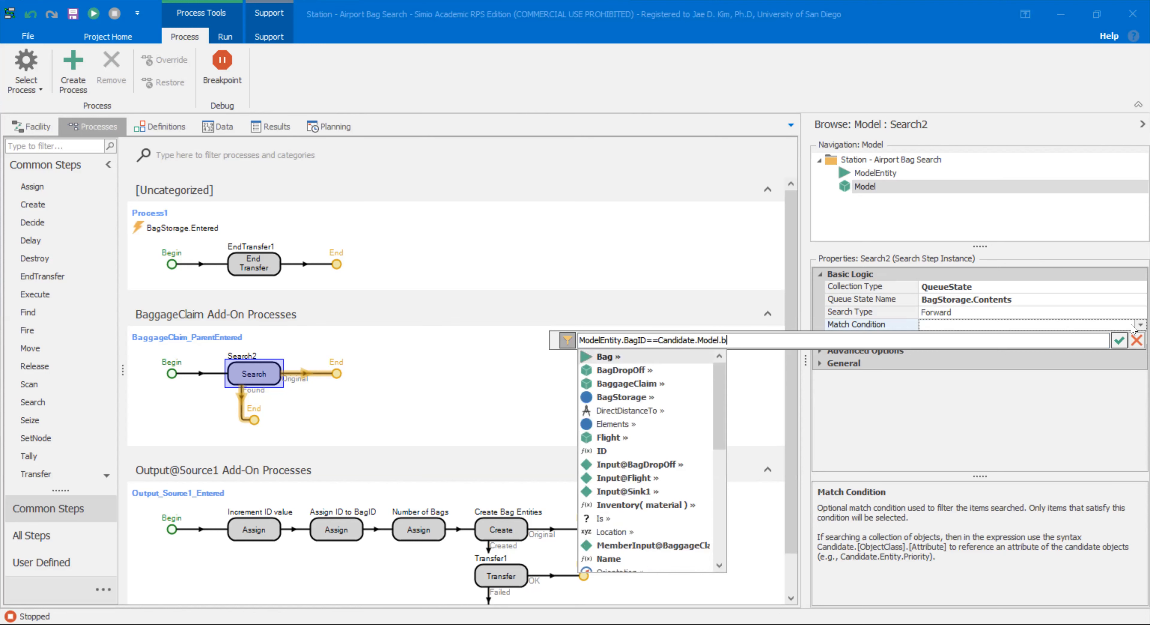
pyautogui.press('BackSpace')
pyautogui.write('Entity')
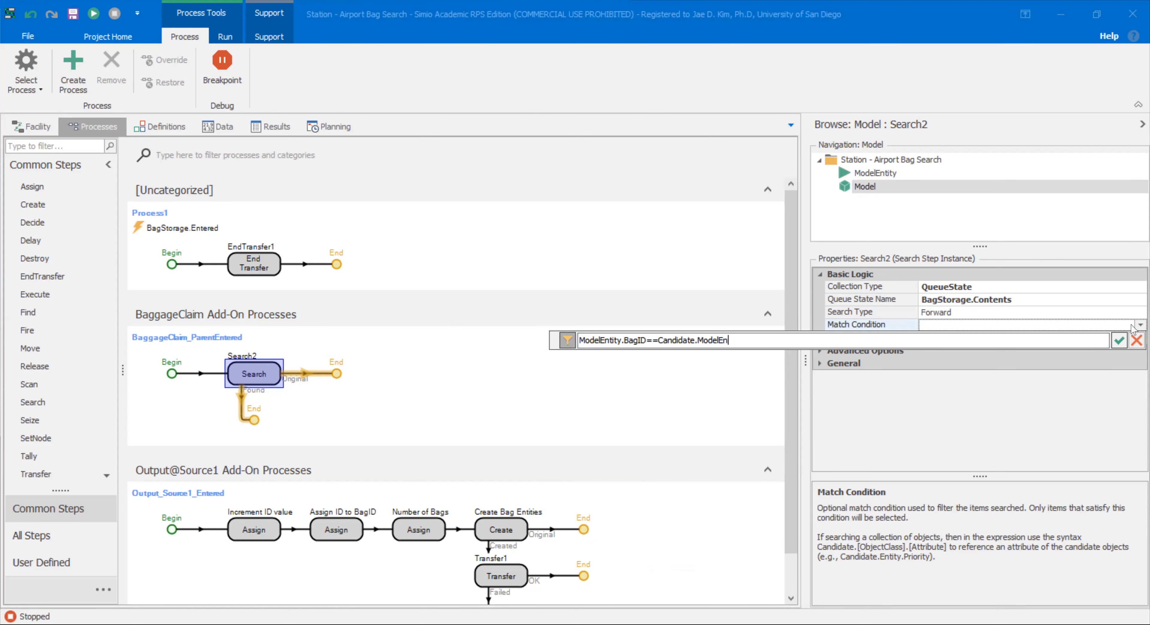
pyautogui.write('.Ba')
pyautogui.press('Tab')
pyautogui.press('Left')
pyautogui.press('Left')
pyautogui.press('Left')
pyautogui.press('Left')
pyautogui.press('Left')
pyautogui.hotkey('shift', 'Left')
pyautogui.hotkey('shift', 'Left')
pyautogui.hotkey('shift', 'Left')
pyautogui.hotkey('shift', 'Left')
pyautogui.hotkey('shift', 'Left')
pyautogui.hotkey('shift', 'Left')
pyautogui.hotkey('shift', 'Left')
pyautogui.hotkey('shift', 'Left')
pyautogui.hotkey('shift', 'Left')
pyautogui.hotkey('shift', 'Left')
pyautogui.press('Right')
pyautogui.press('Right')
pyautogui.press('Return')
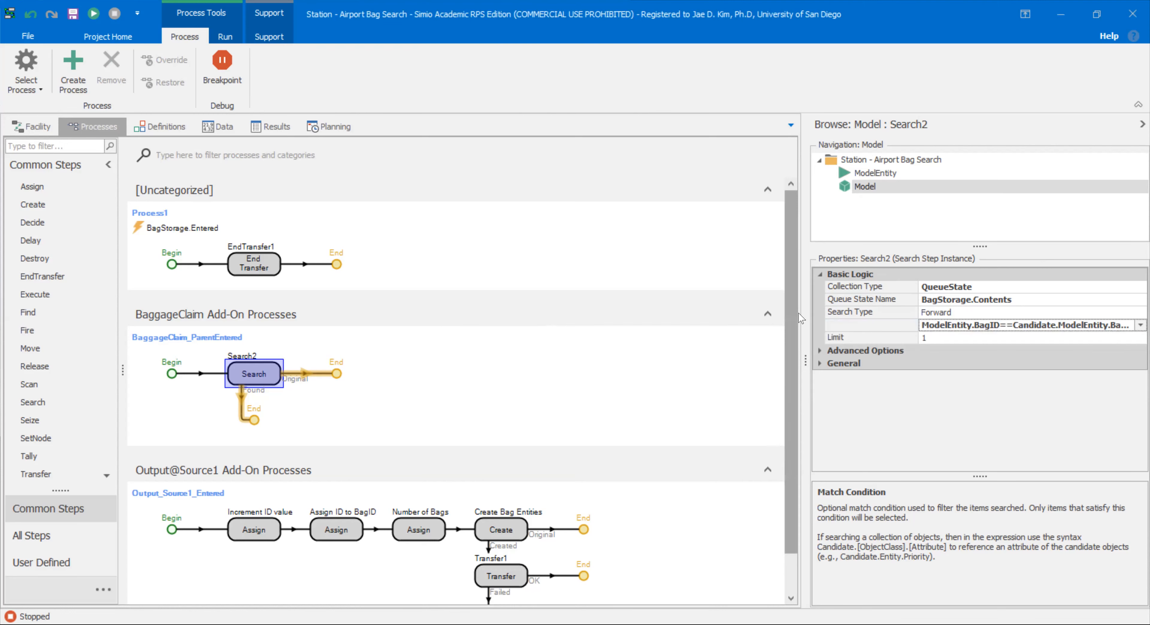
# Widen the properties area to show the full match condition and set the Search step's limit to 3
pyautogui.moveTo(802, 313); pyautogui.dragTo(783, 312)
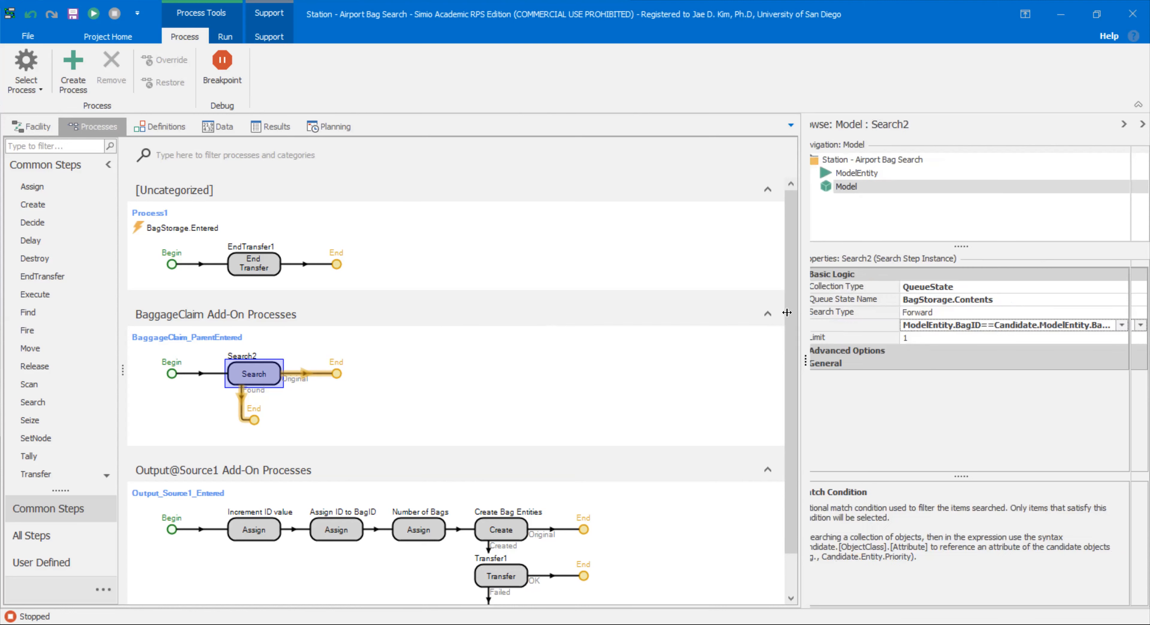
pyautogui.click(920, 338)
pyautogui.doubleClick(921, 338)
pyautogui.write('3')
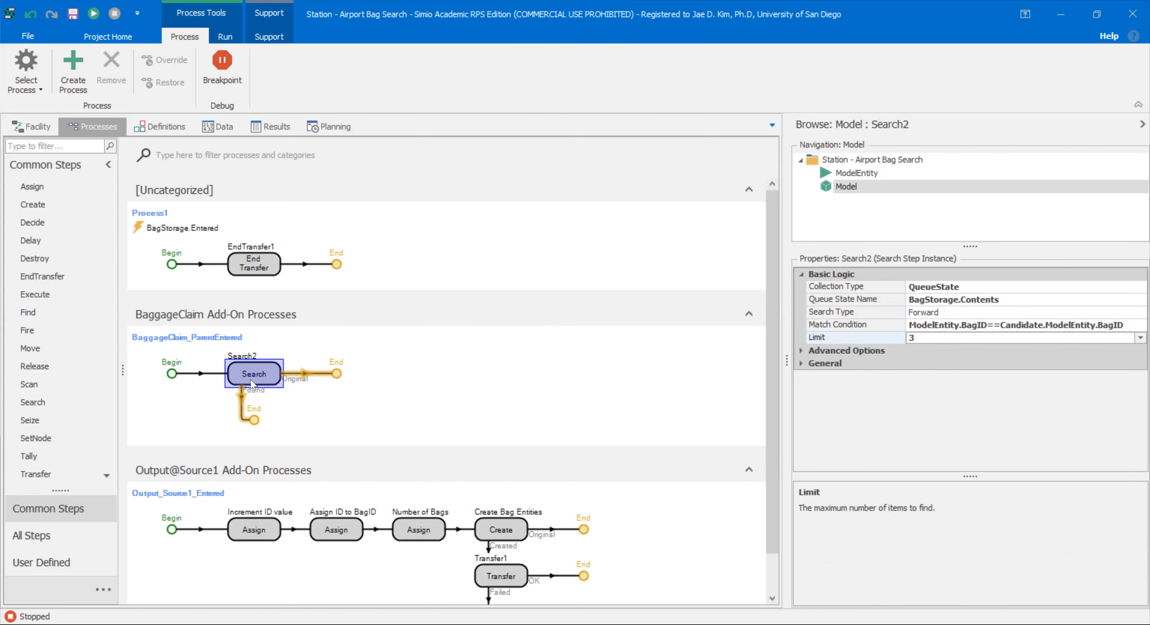
pyautogui.click(261, 398)
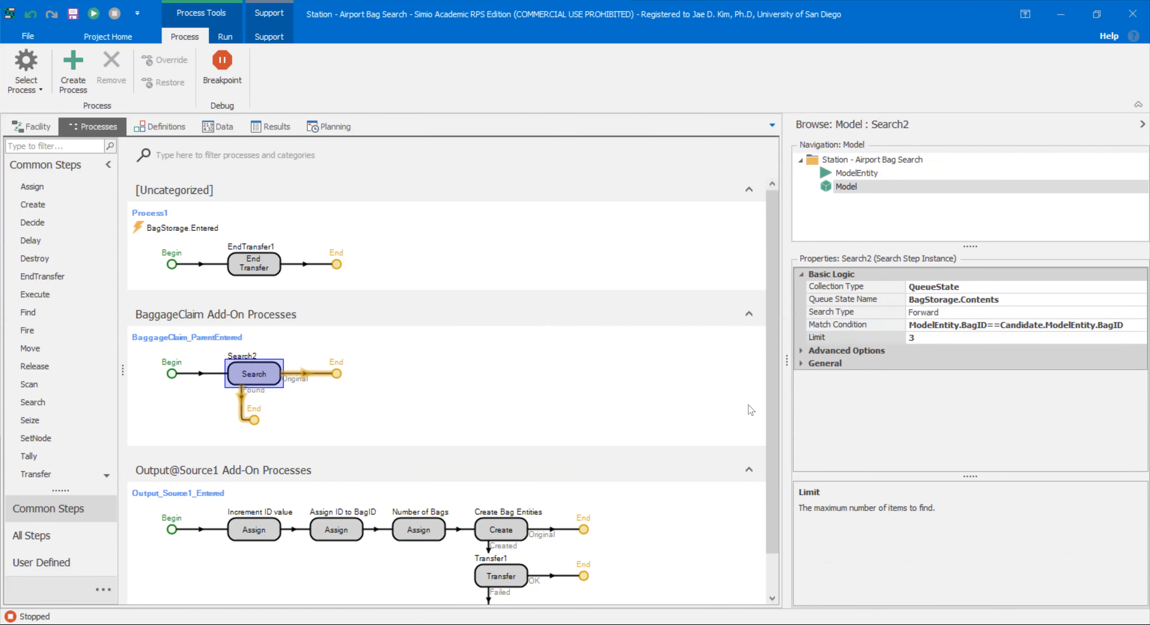
# Examine the Search step's advanced options and the properties of TransferNode1 in the facility
pyautogui.doubleClick(876, 352)
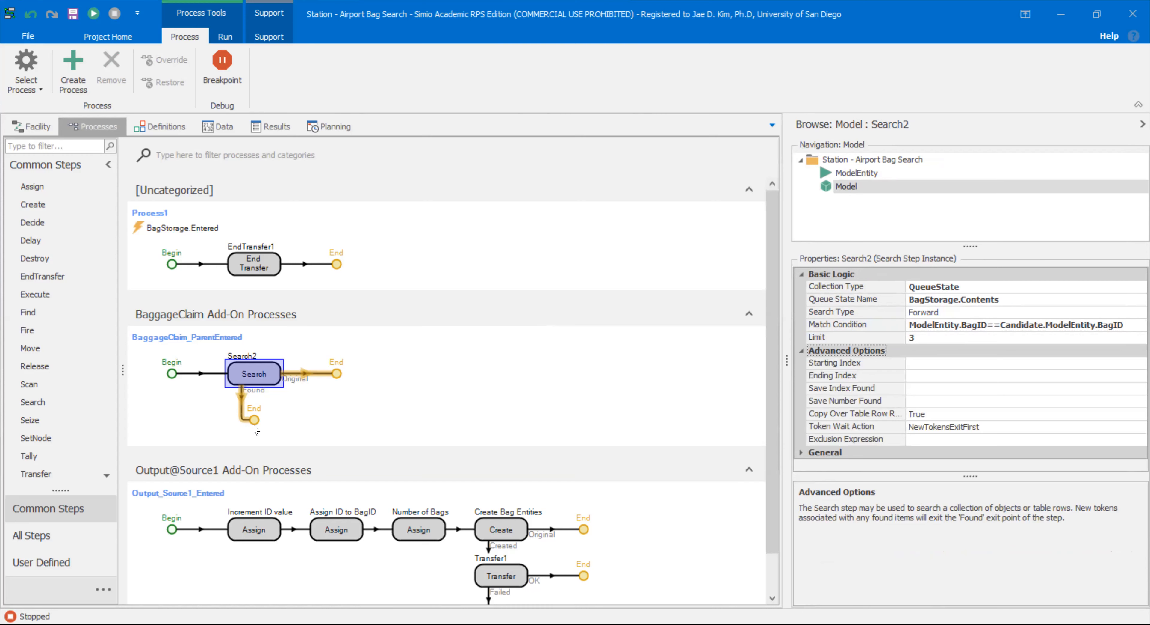
pyautogui.click(31, 126)
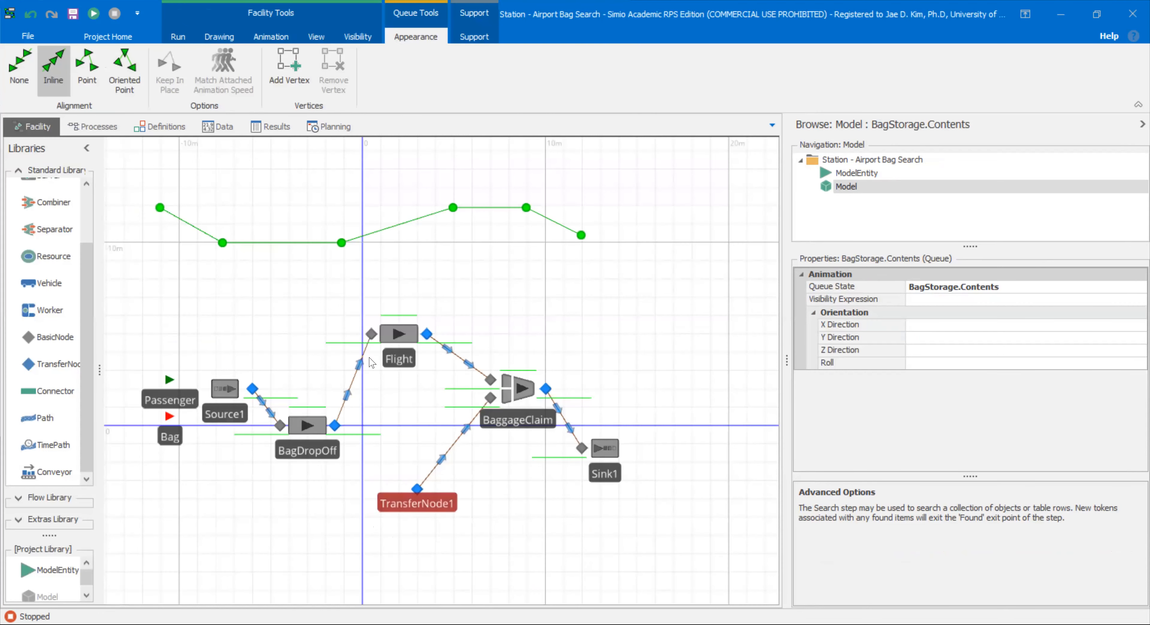
pyautogui.click(416, 489)
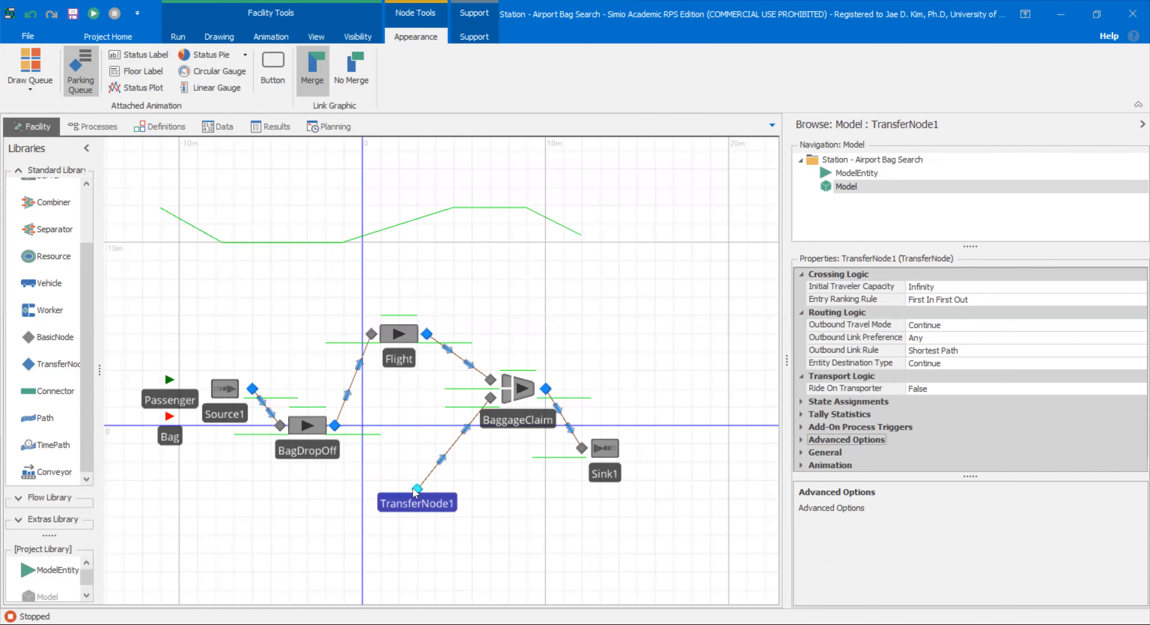
# Add a Transfer step to the Found exit of the Search step in the BaggageClaim_ParentEntered process
pyautogui.click(93, 127)
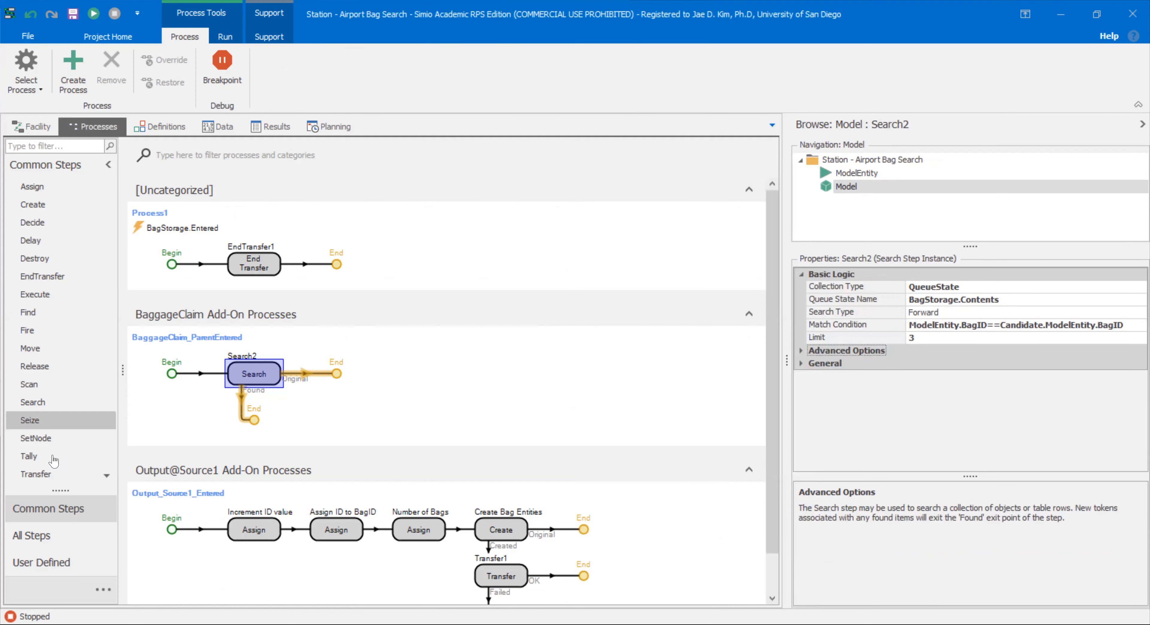
pyautogui.moveTo(56, 475); pyautogui.dragTo(231, 426)
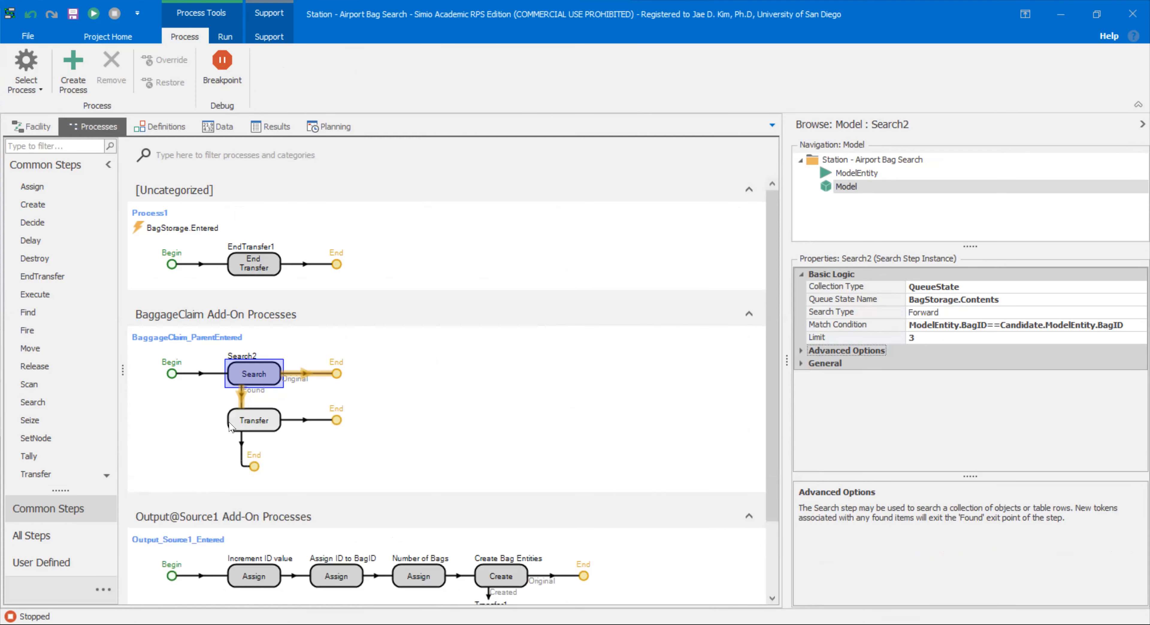
pyautogui.click(257, 426)
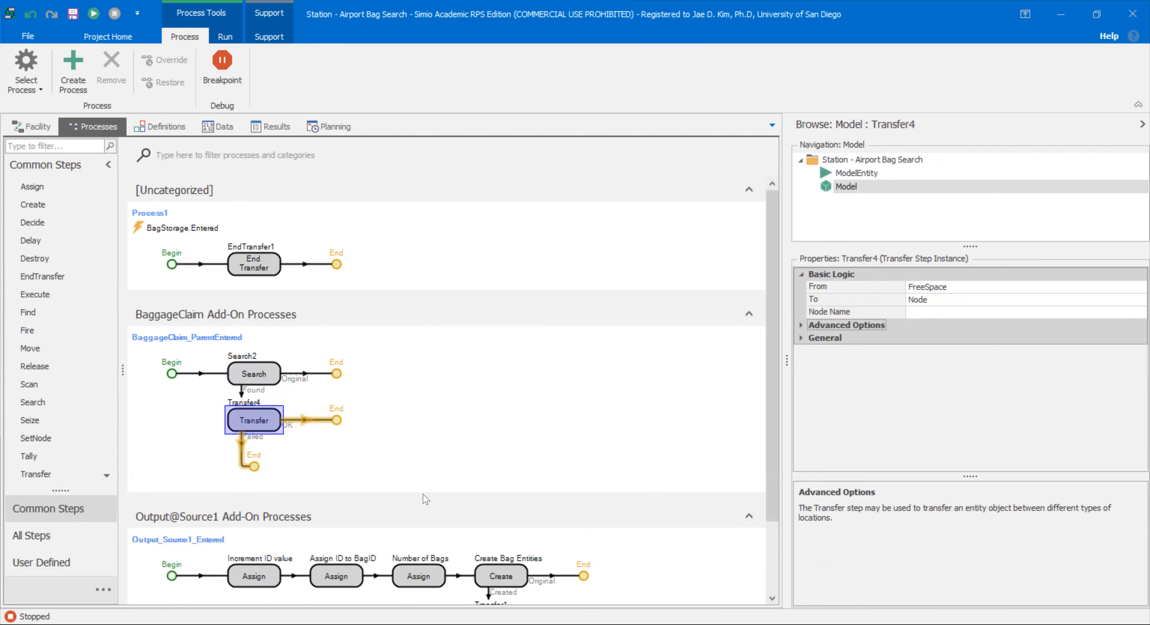
# Set the new Transfer step to move entities from CurrentStation to the node TransferNode1
pyautogui.click(1018, 287)
pyautogui.click(1140, 287)
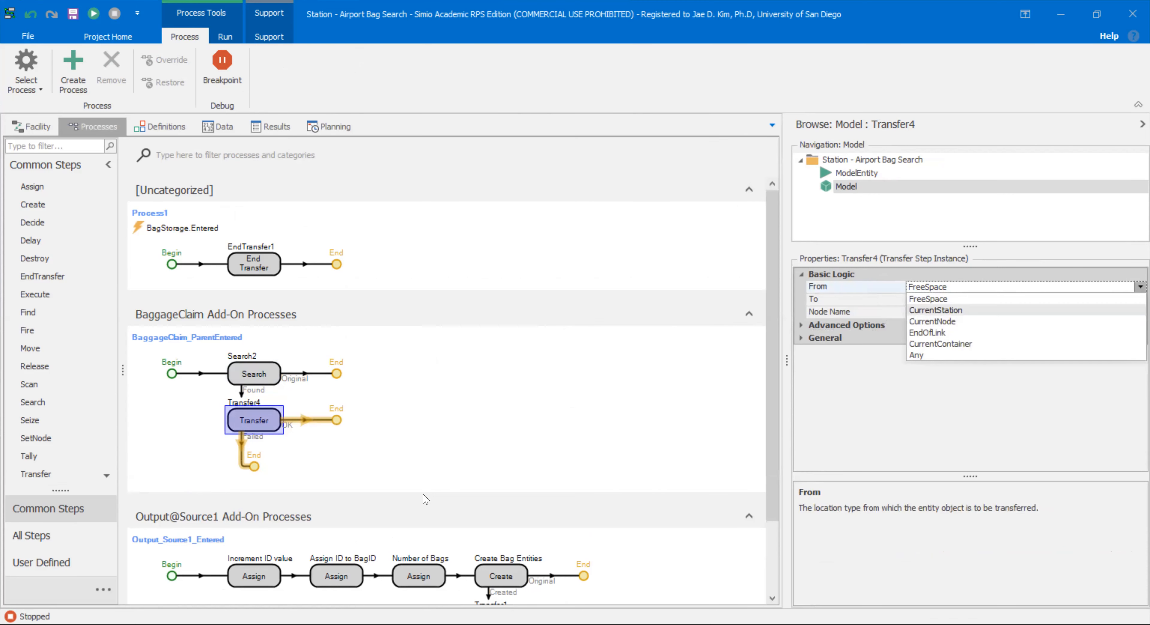
pyautogui.click(982, 310)
pyautogui.click(1018, 312)
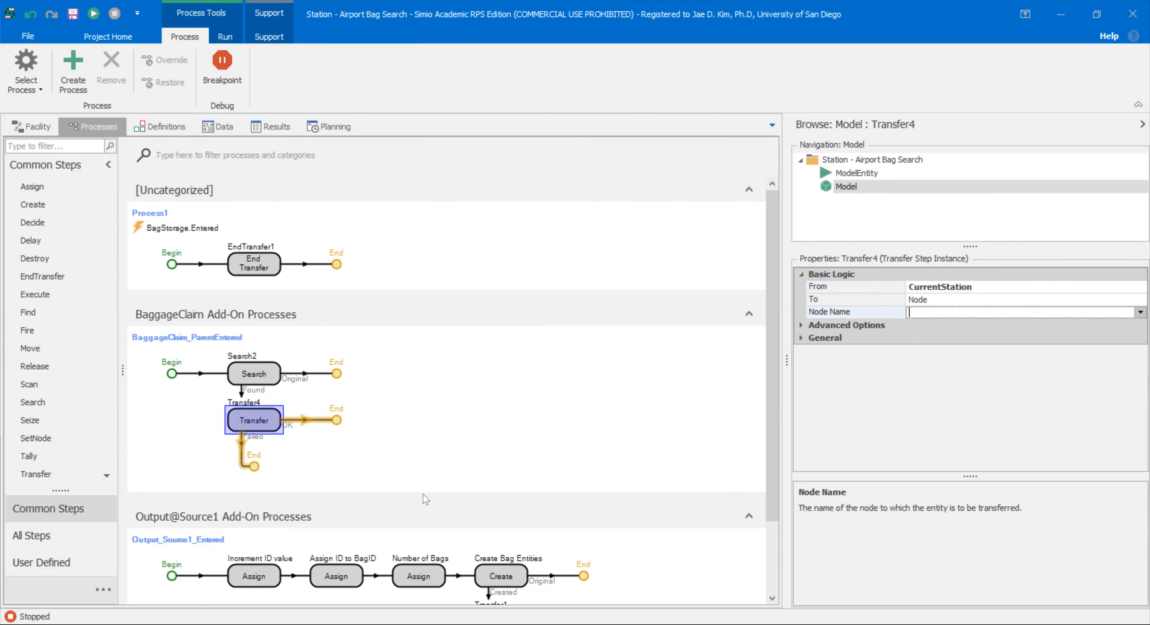
pyautogui.click(1139, 312)
pyautogui.moveTo(1138, 355); pyautogui.dragTo(1138, 373)
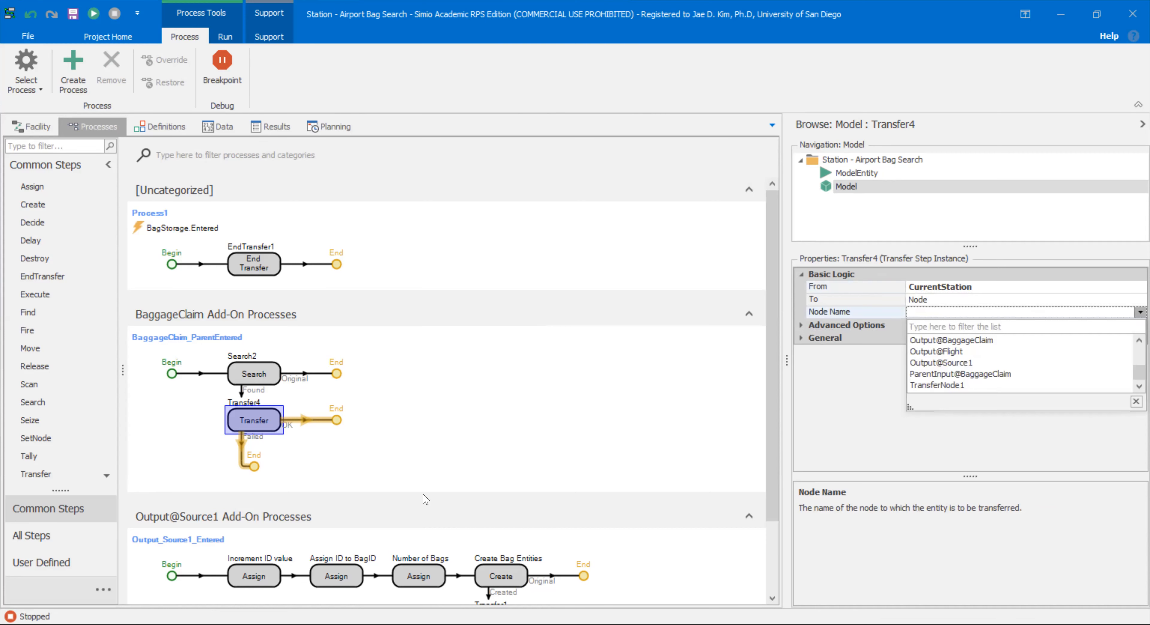
pyautogui.click(937, 385)
# Create a second uncategorized process and add an EndTransfer step between its Begin and End
pyautogui.click(32, 127)
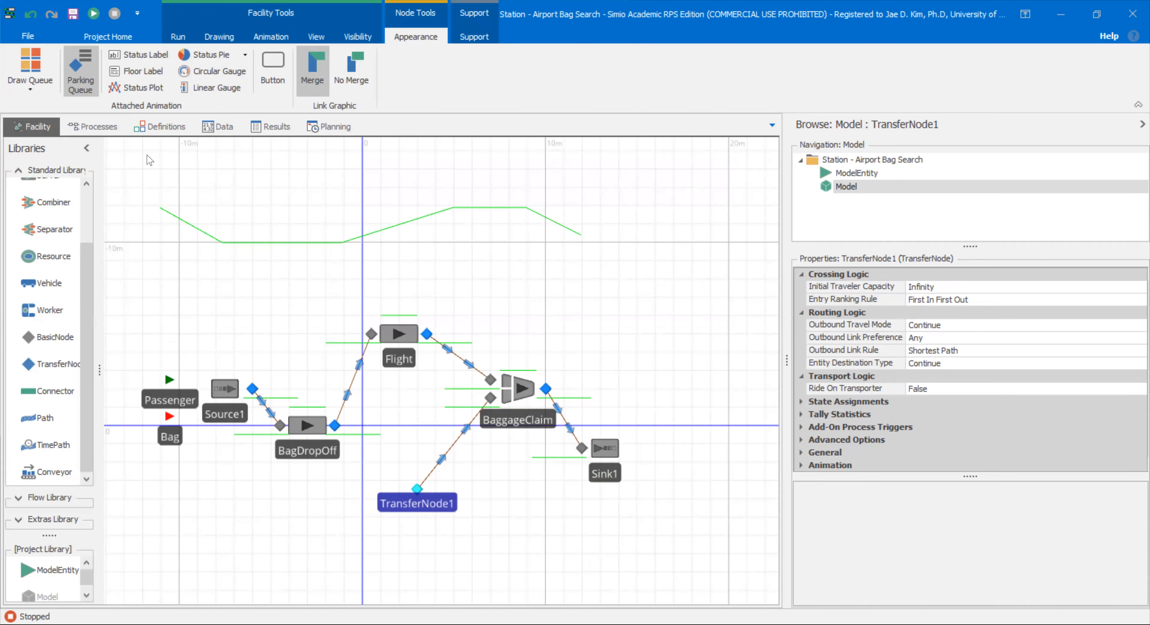
pyautogui.click(110, 129)
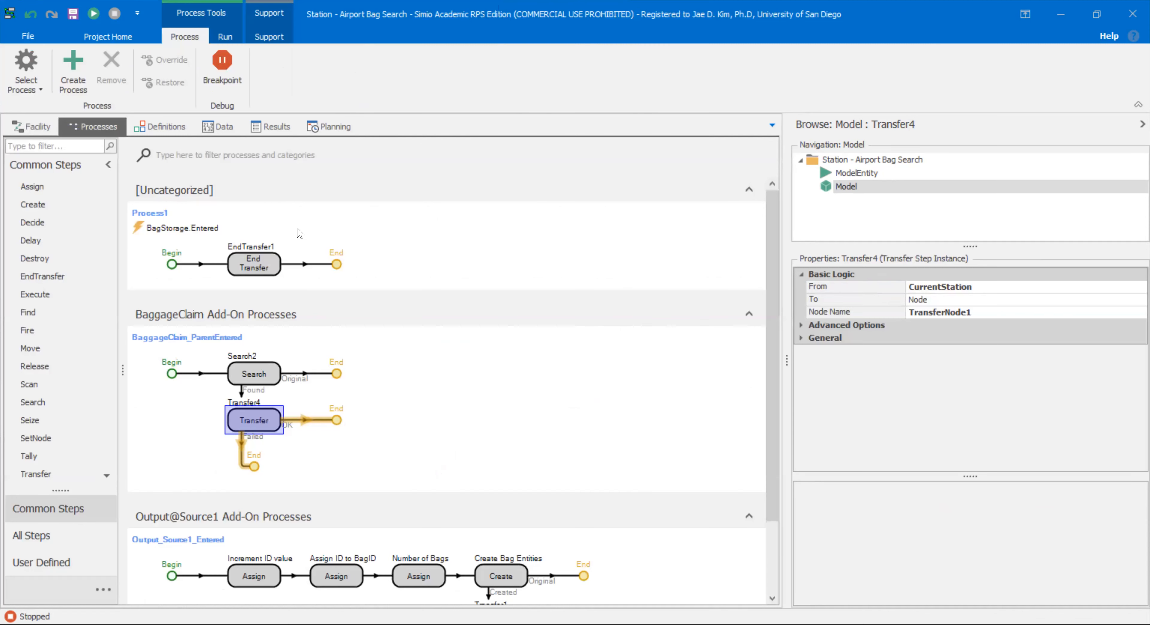
pyautogui.click(72, 62)
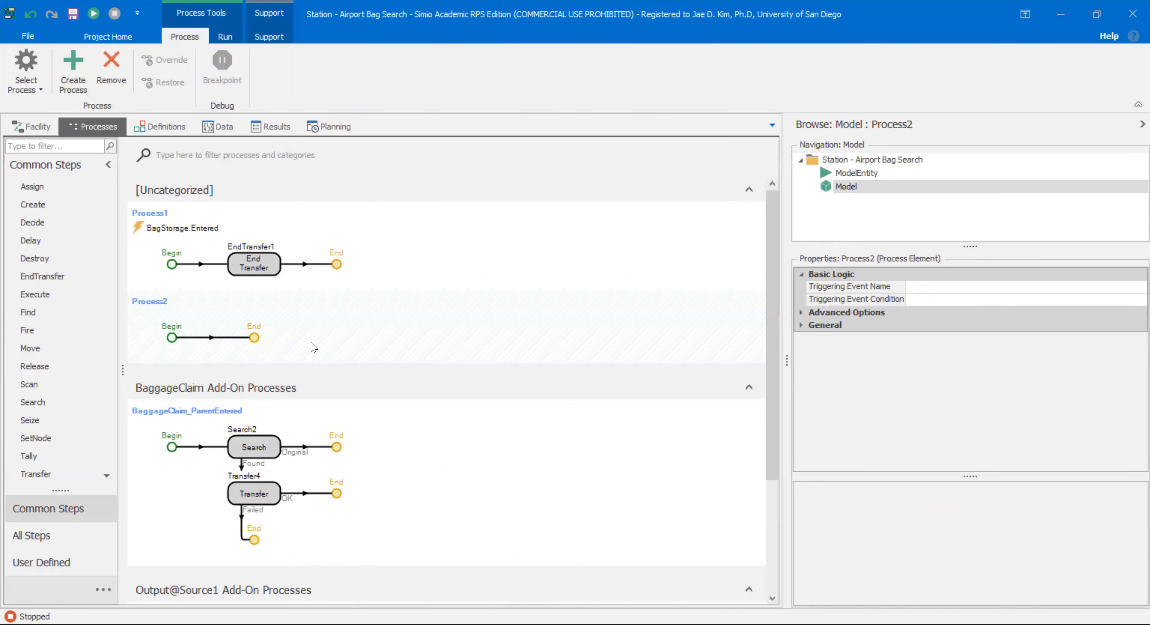
pyautogui.moveTo(43, 276); pyautogui.dragTo(255, 352)
pyautogui.click(481, 348)
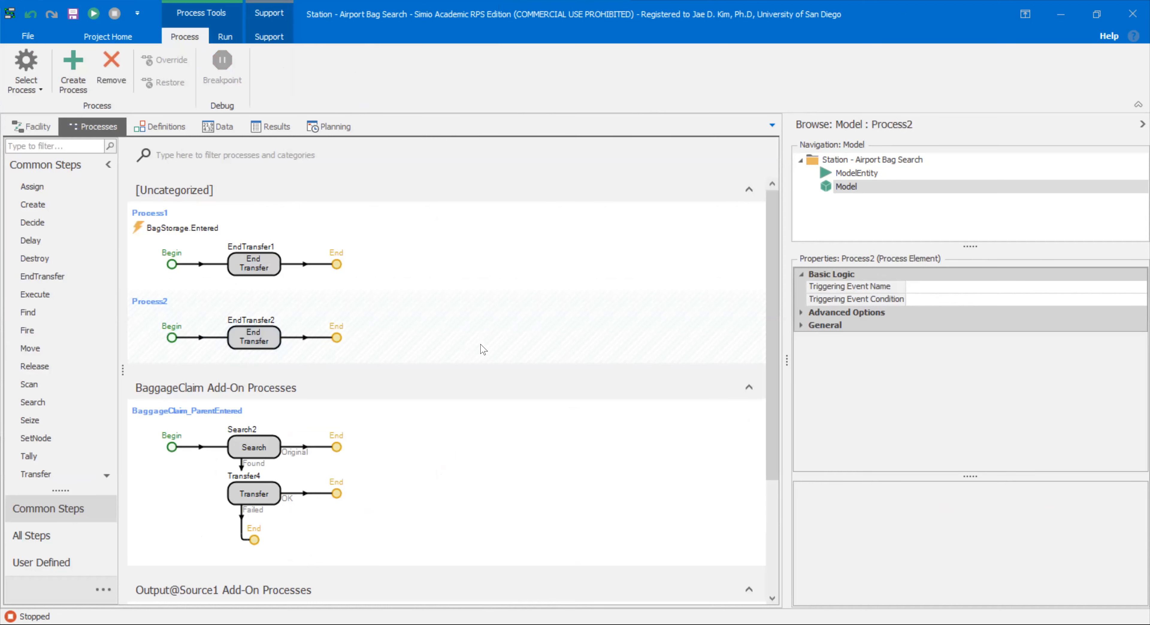
# Set the triggering event of Process2 to TransferNode1.Entered
pyautogui.click(1076, 288)
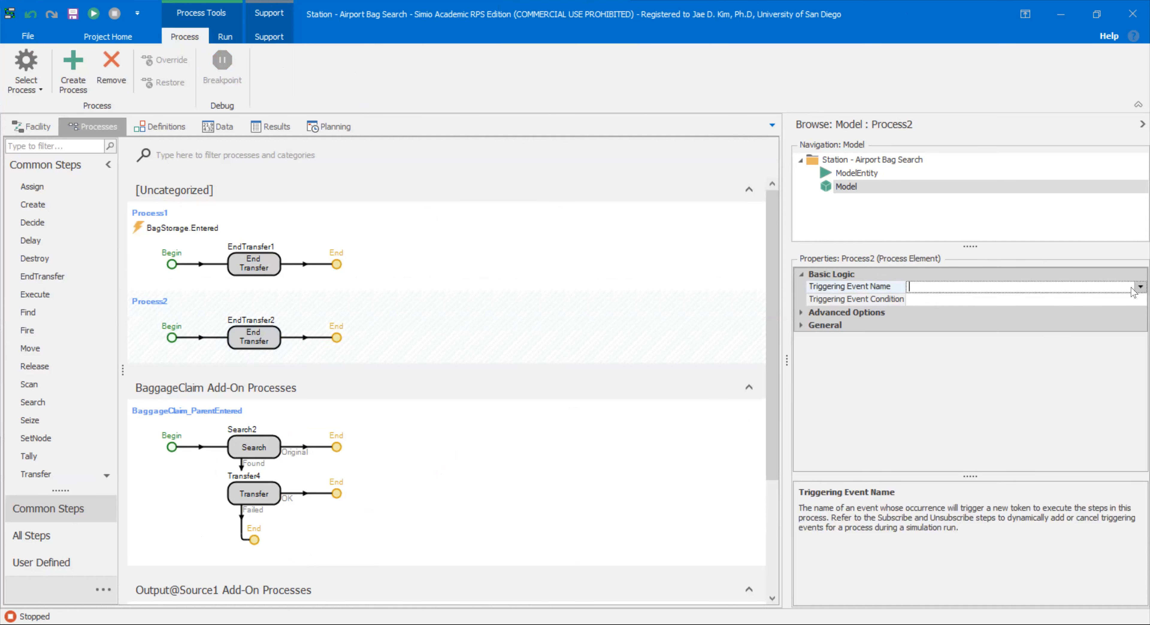
pyautogui.click(1139, 287)
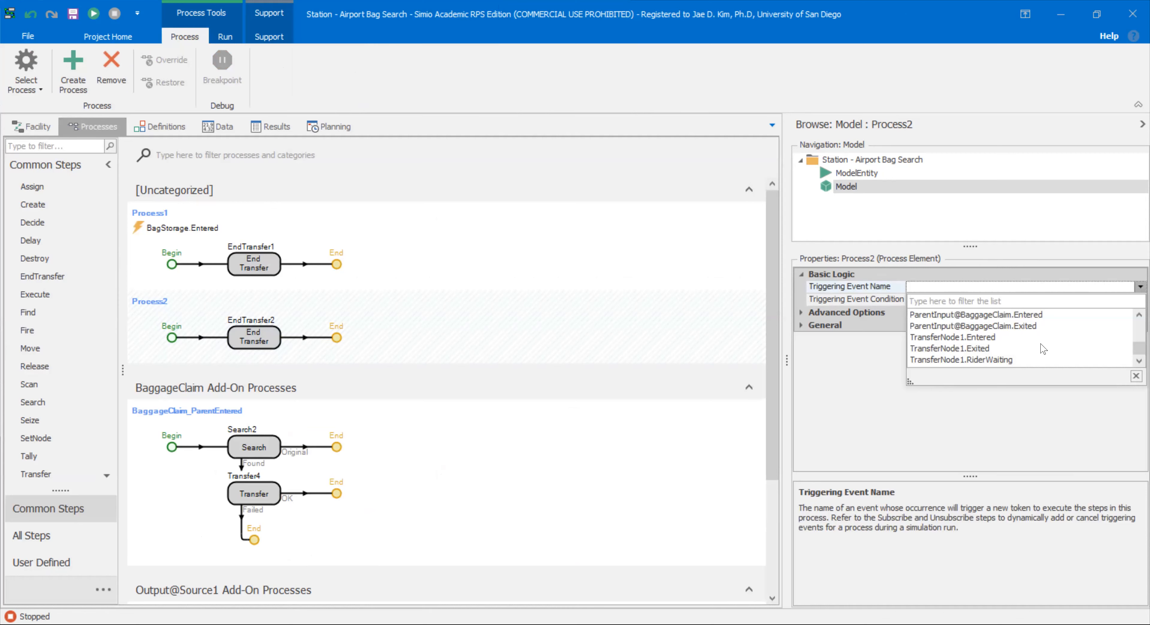
pyautogui.click(1036, 338)
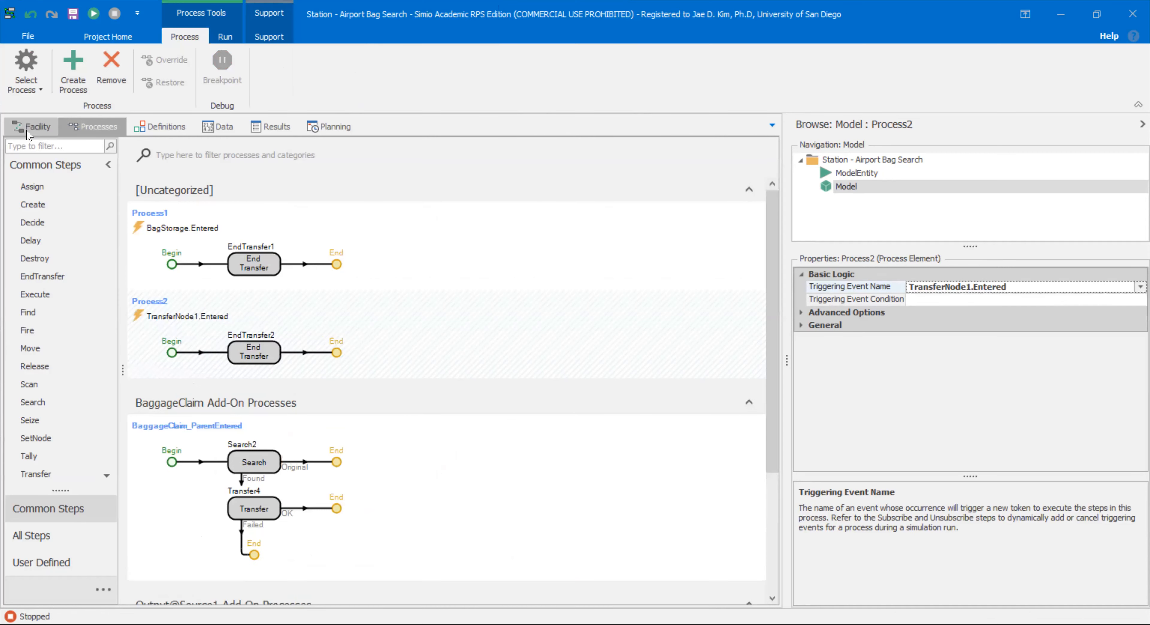
# Examine TransferNode1 and the path linking it to BaggageClaim in the facility layout
pyautogui.click(32, 127)
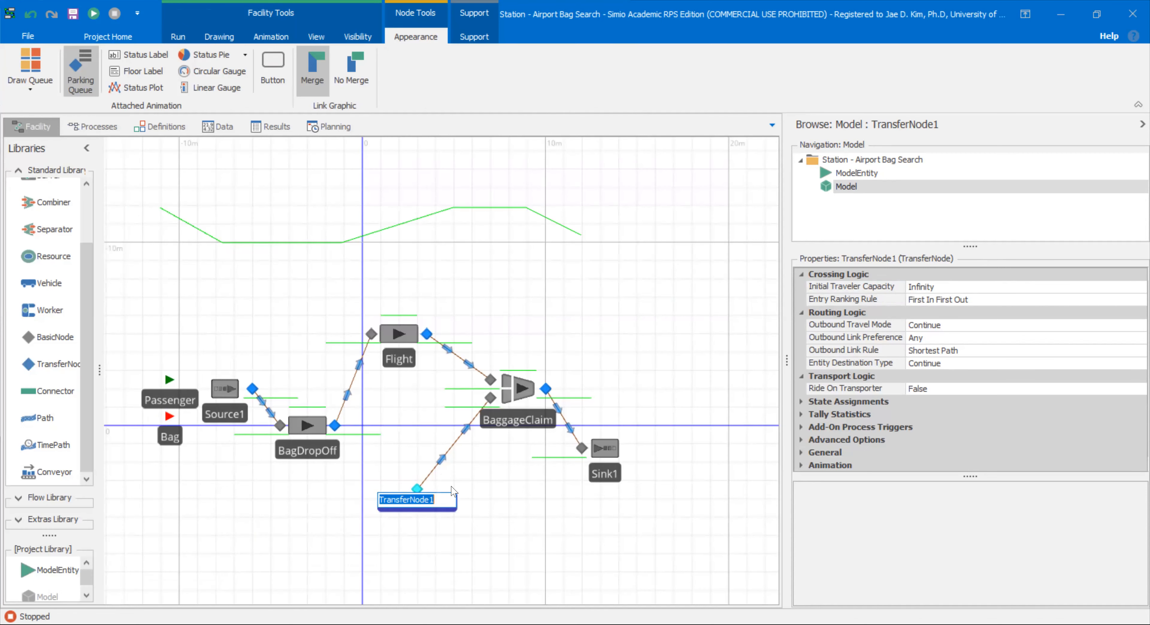
pyautogui.click(424, 484)
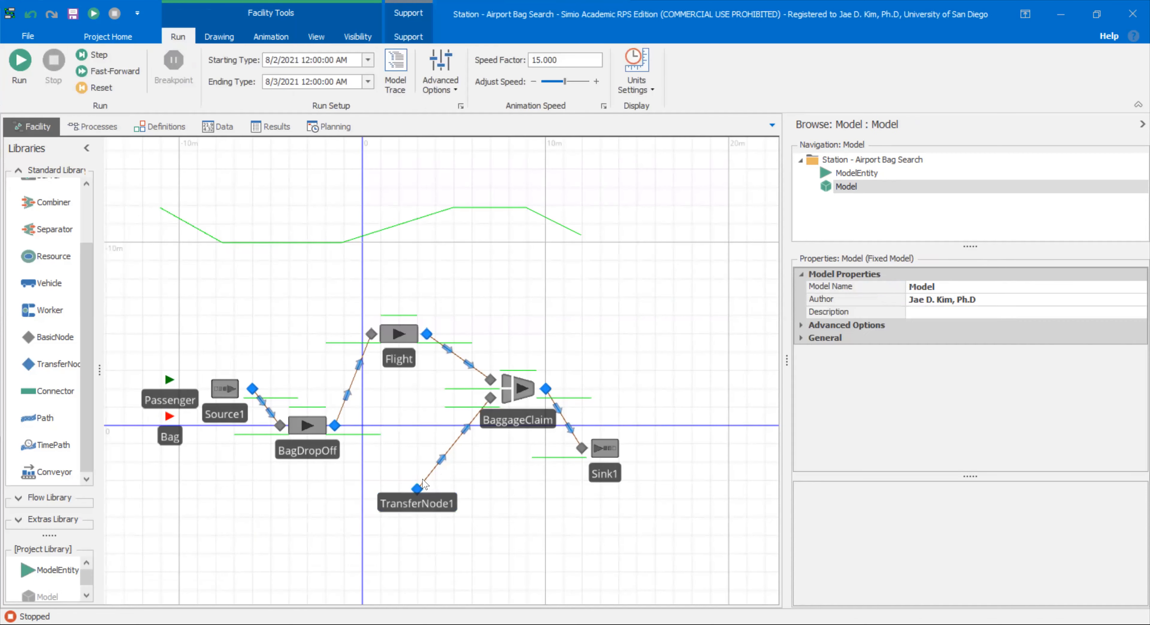
pyautogui.click(443, 460)
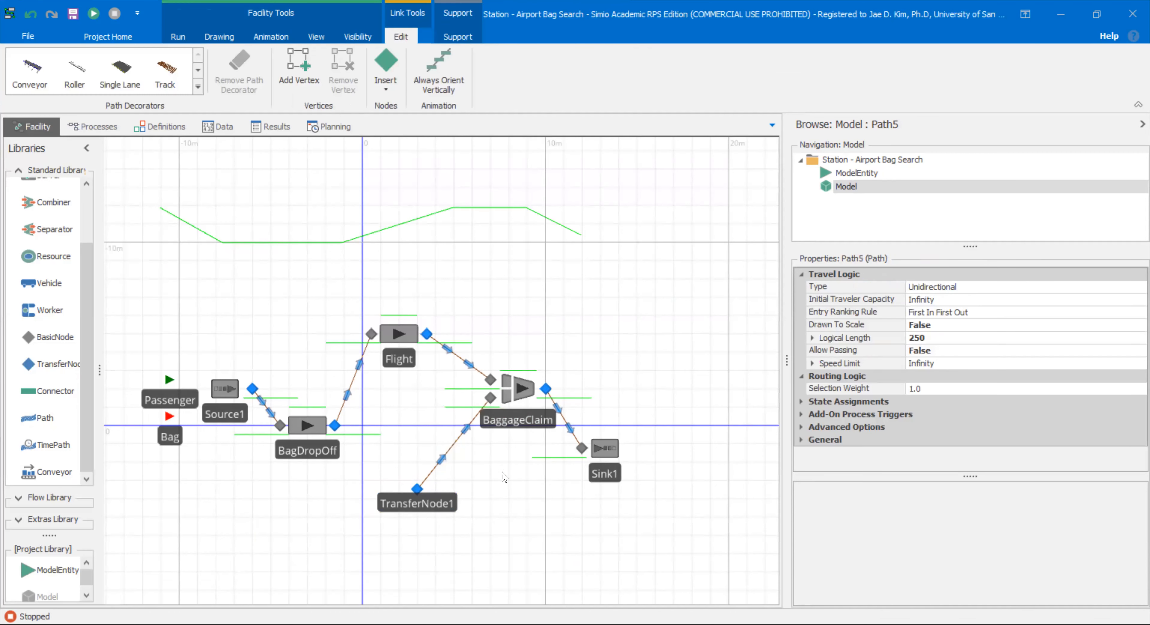
pyautogui.click(504, 477)
pyautogui.click(417, 489)
pyautogui.click(465, 432)
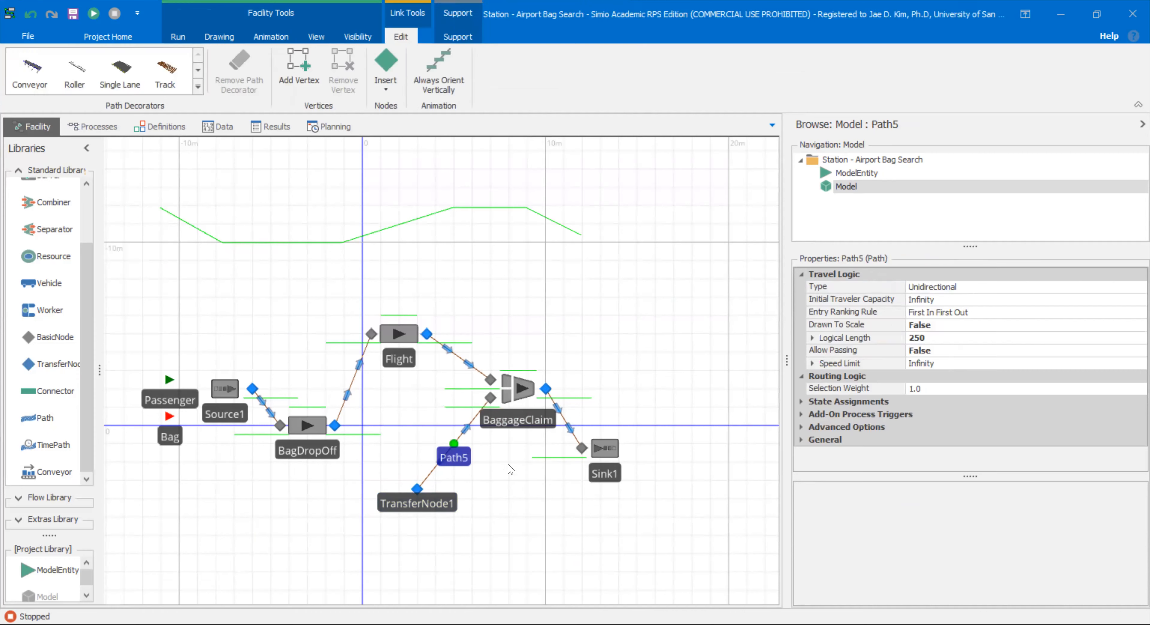
pyautogui.click(510, 468)
# Review the Search and Transfer step properties in the BaggageClaim_ParentEntered process
pyautogui.click(94, 126)
pyautogui.click(236, 297)
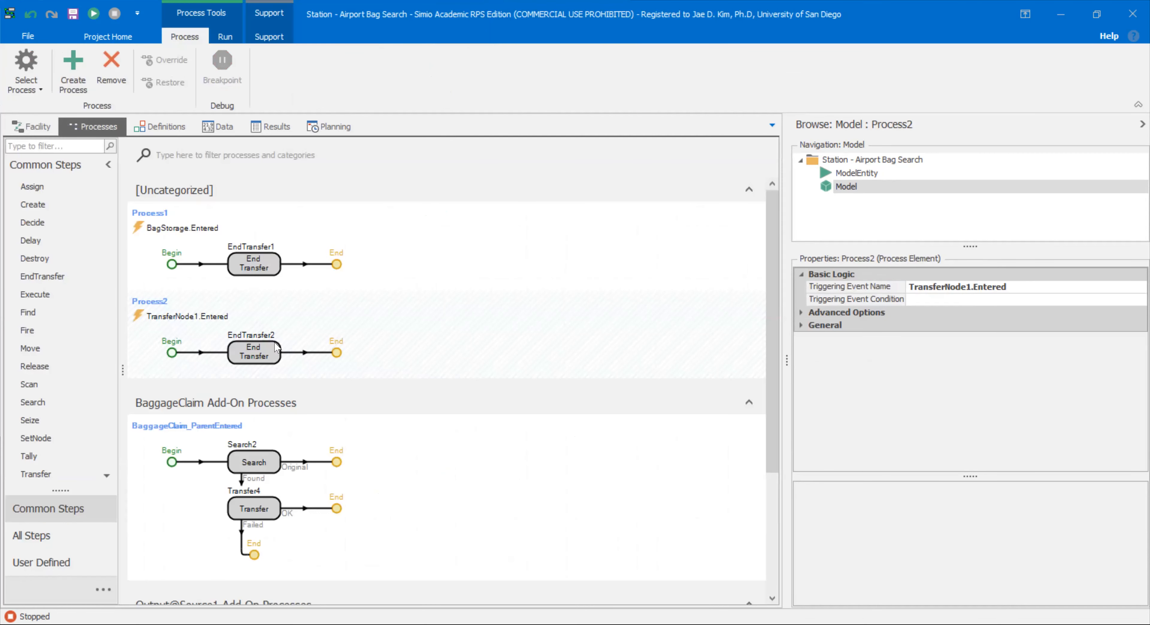
pyautogui.scroll(-3, 268, 335)
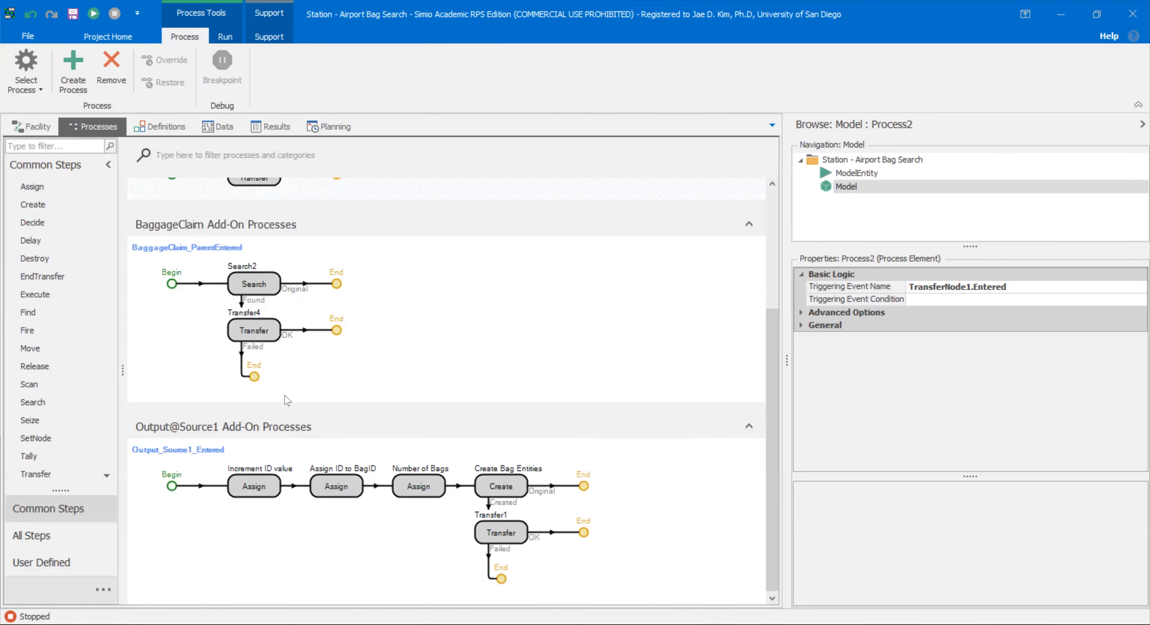
pyautogui.click(383, 361)
pyautogui.click(252, 281)
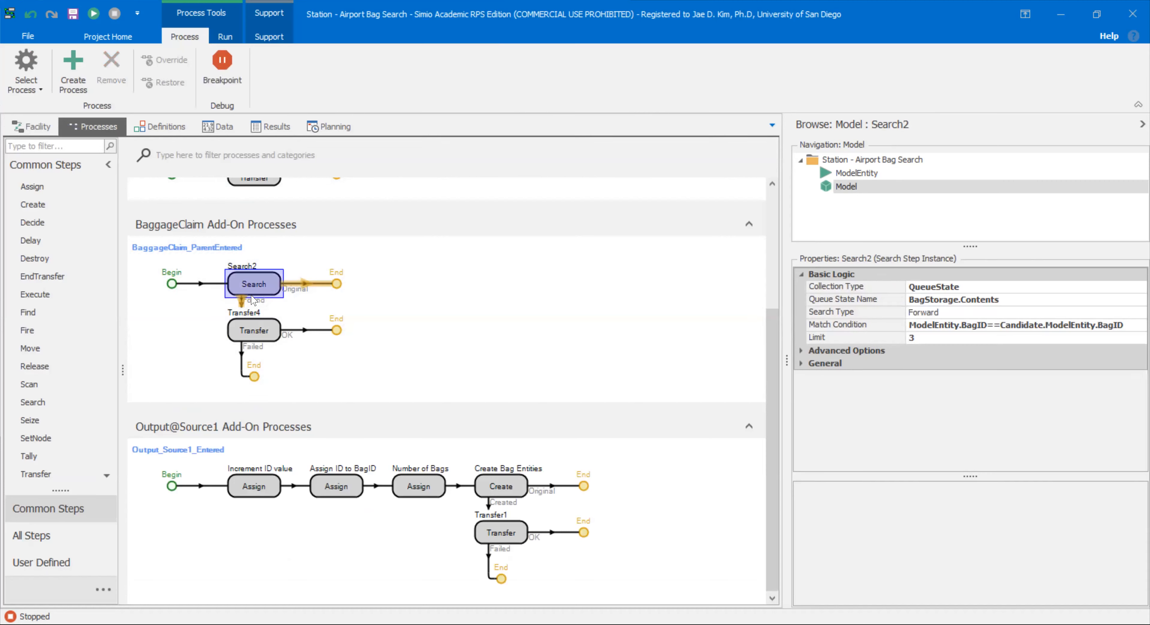
pyautogui.click(253, 331)
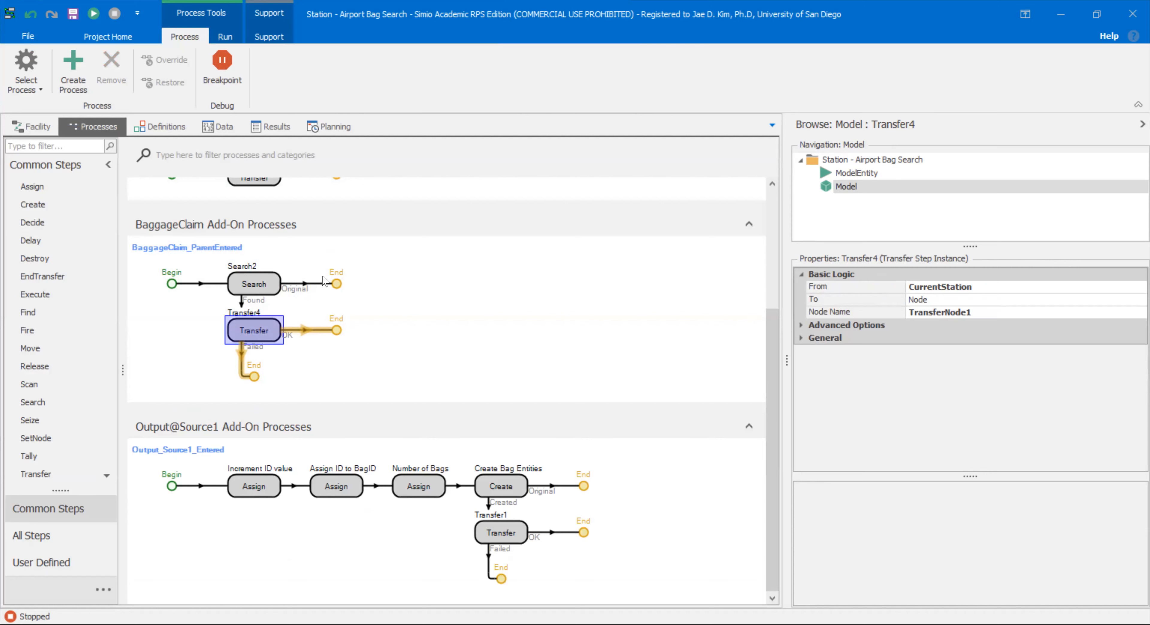
pyautogui.click(263, 284)
# Place a second sink in the facility layout, above BaggageClaim and Sink1
pyautogui.click(32, 129)
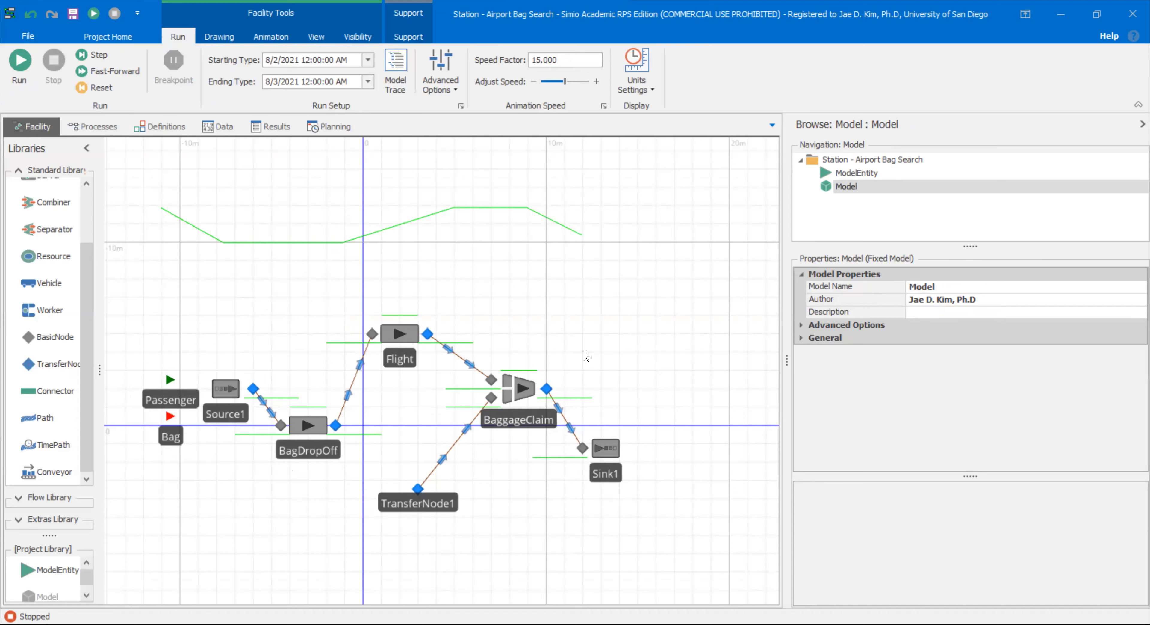
pyautogui.scroll(3, 94, 323)
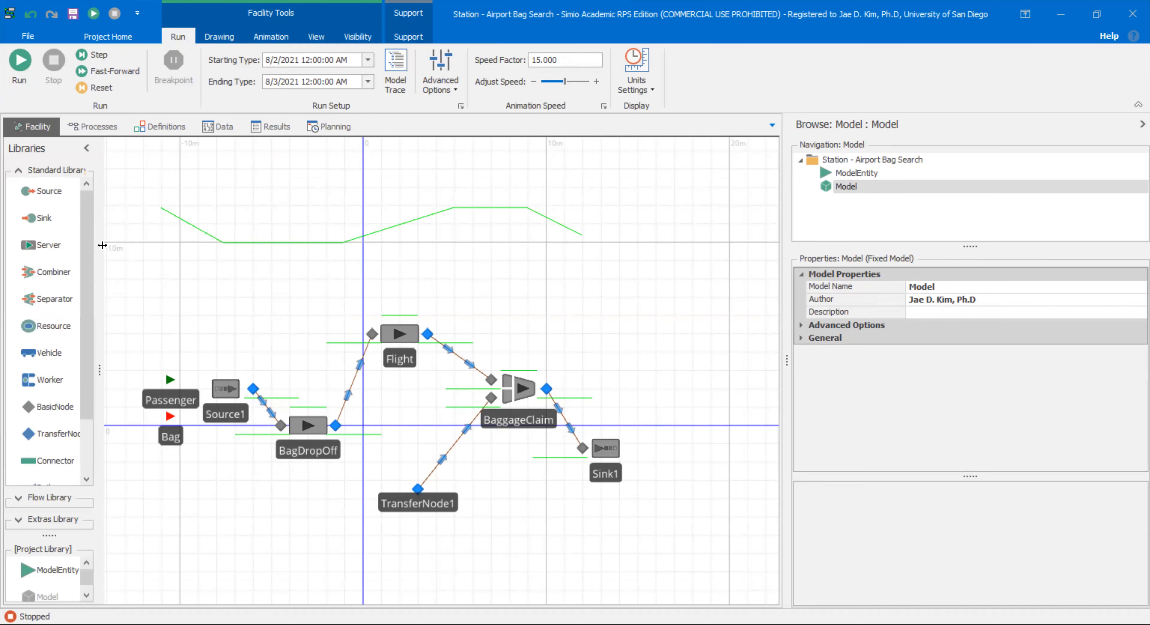
pyautogui.moveTo(103, 252); pyautogui.dragTo(120, 253)
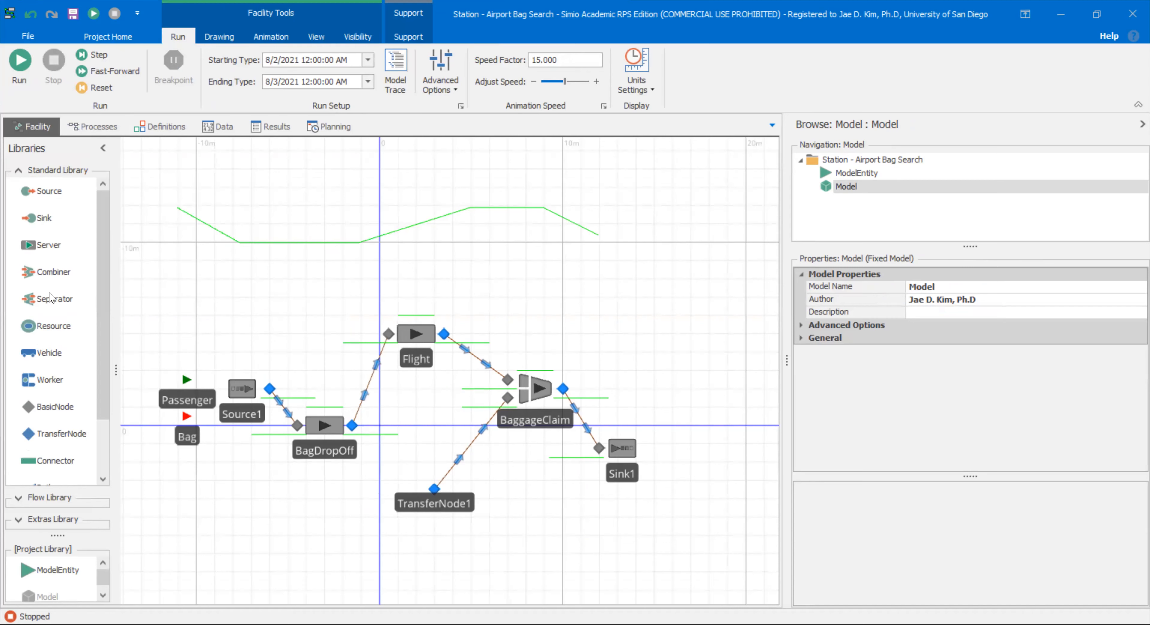
pyautogui.click(49, 221)
pyautogui.click(625, 278)
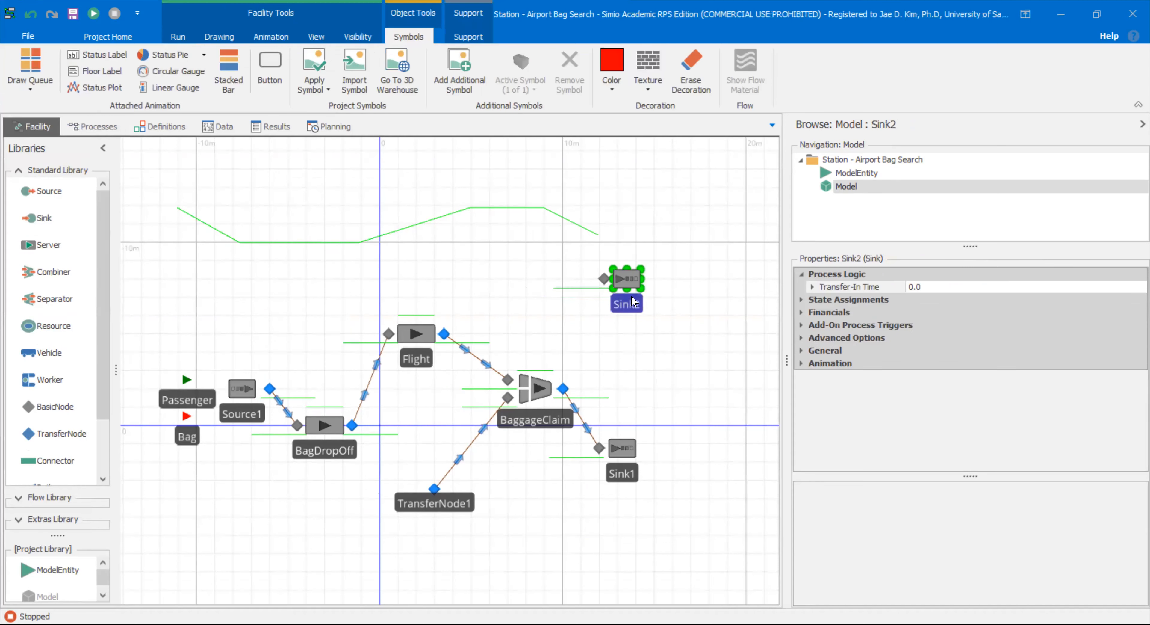
# Place a second transfer node above Flight and connect it to Sink2 with a path
pyautogui.click(54, 433)
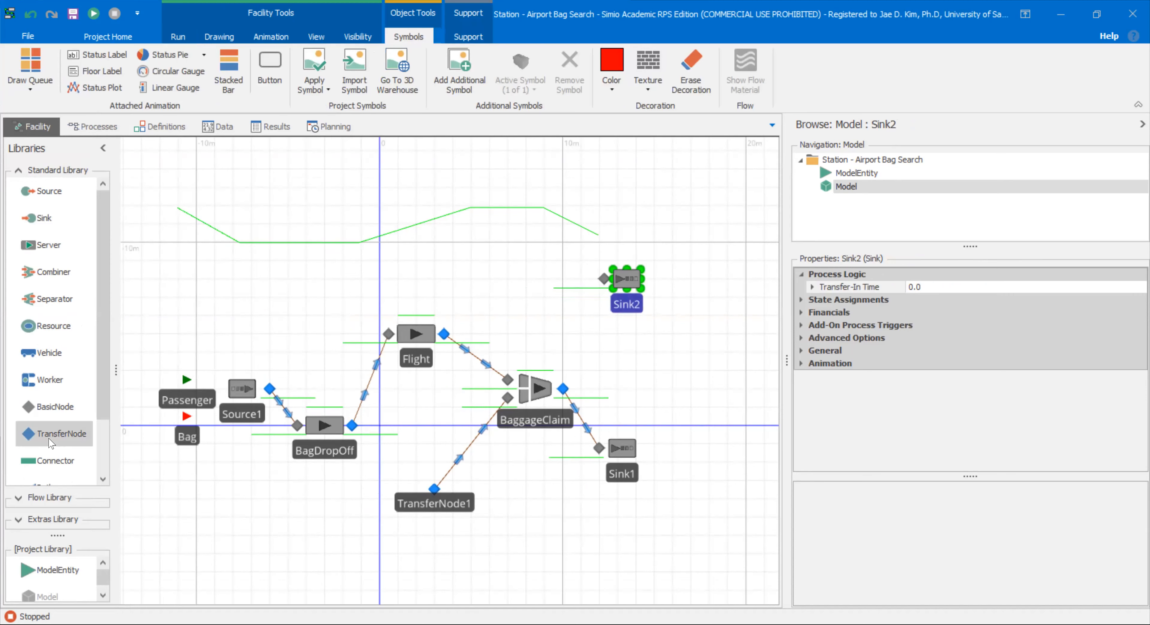
pyautogui.click(441, 274)
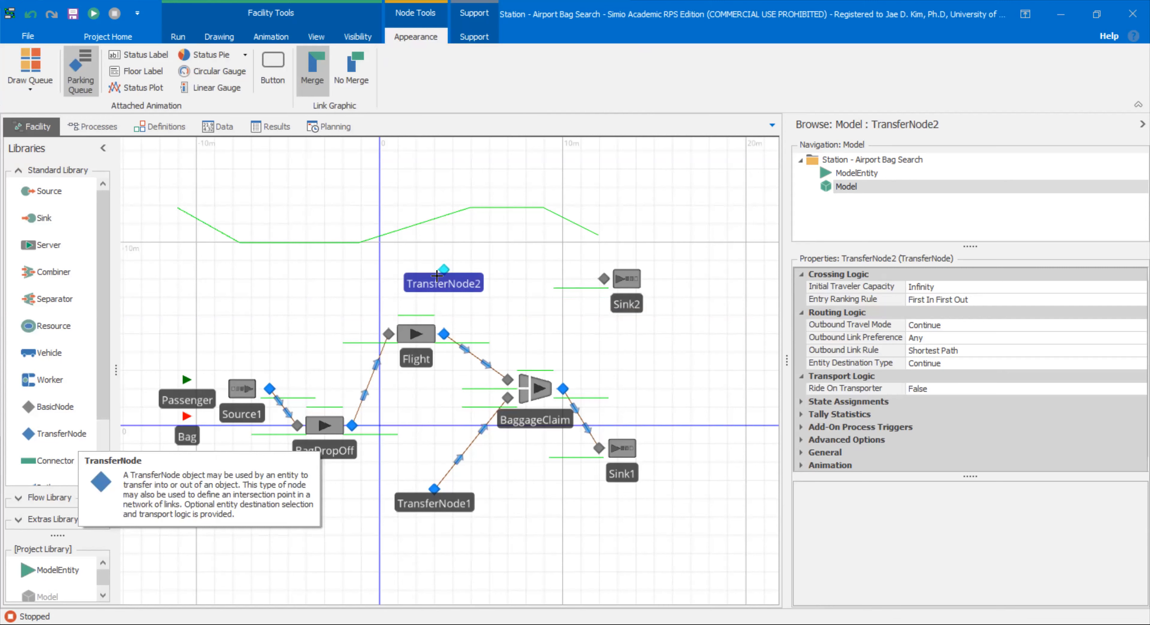
pyautogui.scroll(-3, 67, 450)
pyautogui.click(45, 417)
pyautogui.click(443, 269)
pyautogui.click(602, 278)
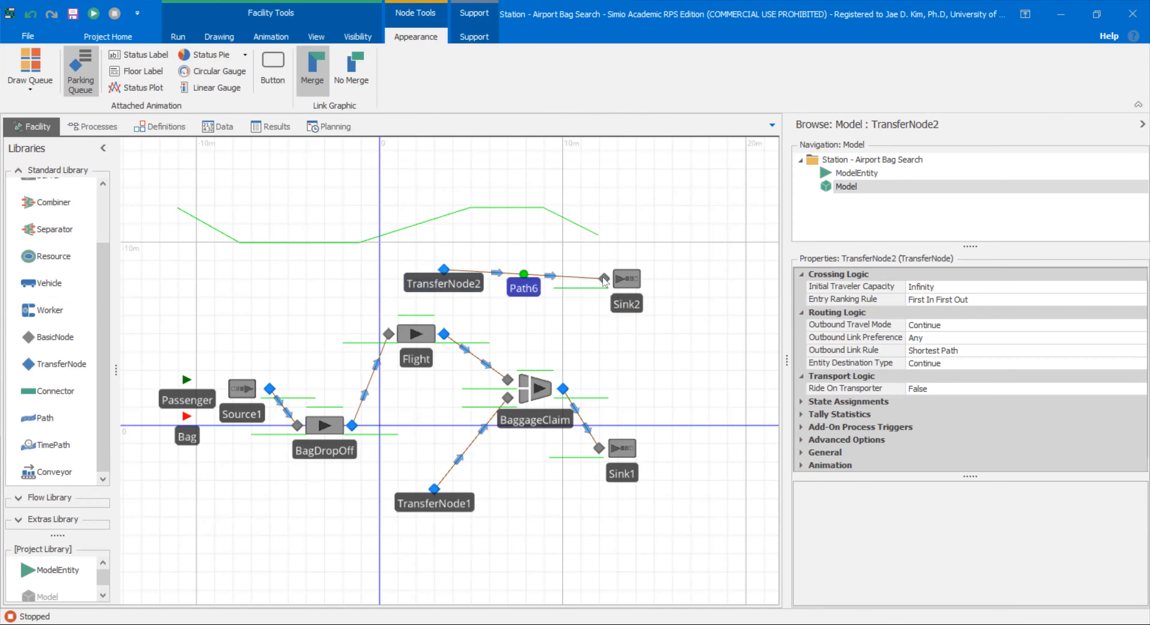
pyautogui.click(622, 336)
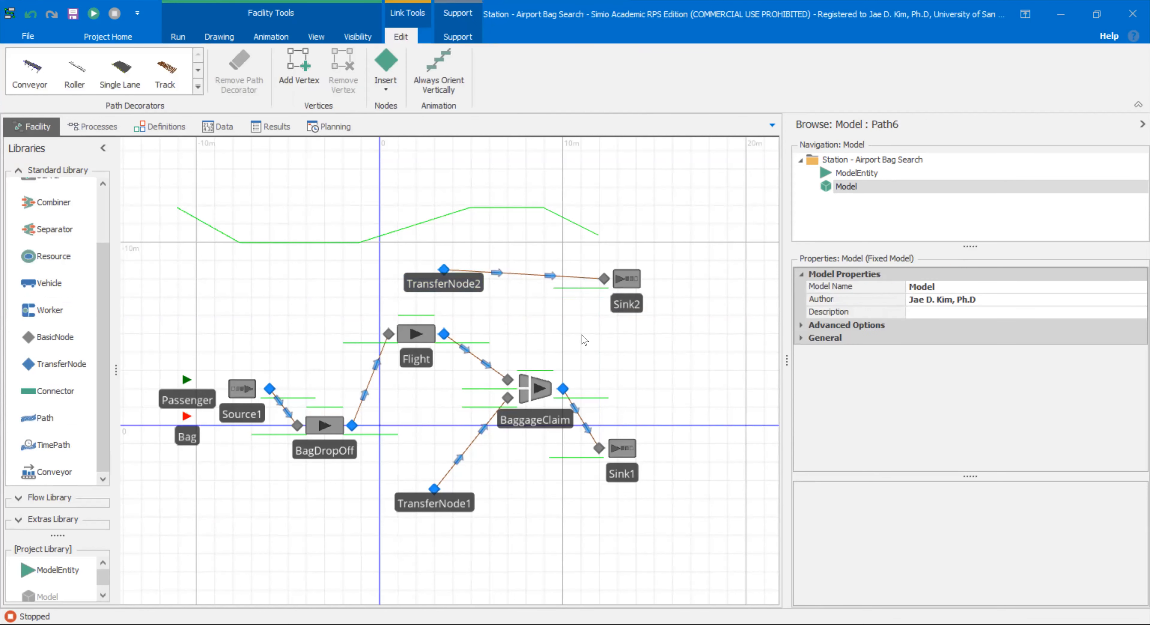
# Set the path from TransferNode2 to Sink2 to Drawn To Scale False with a logical length of 200 meters
pyautogui.click(440, 280)
pyautogui.click(623, 284)
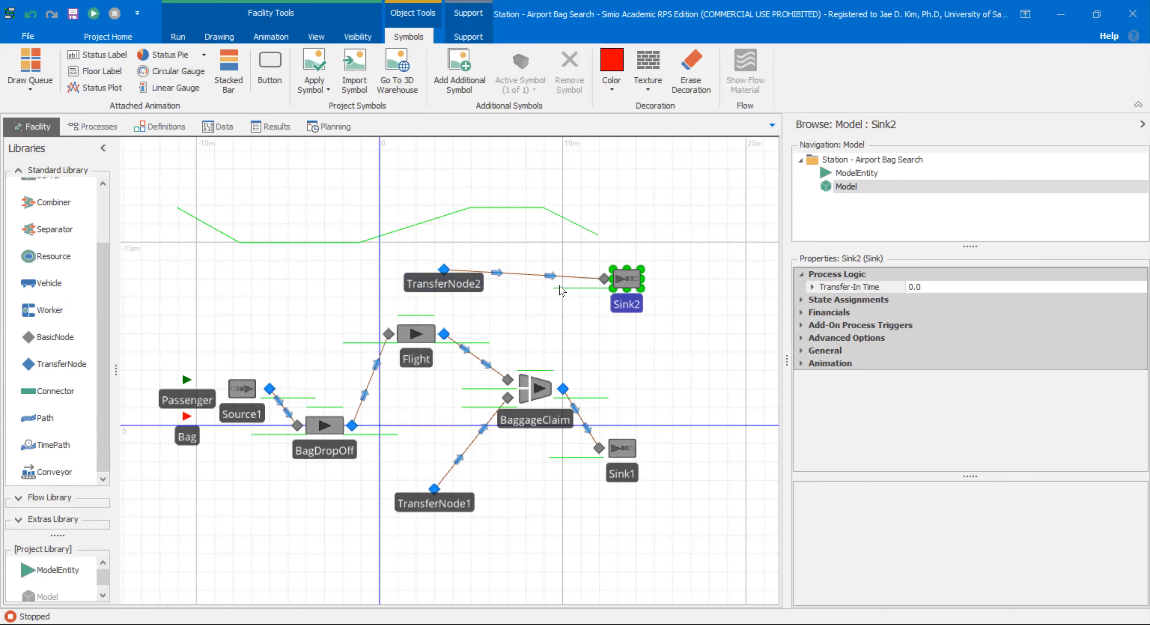
pyautogui.click(550, 277)
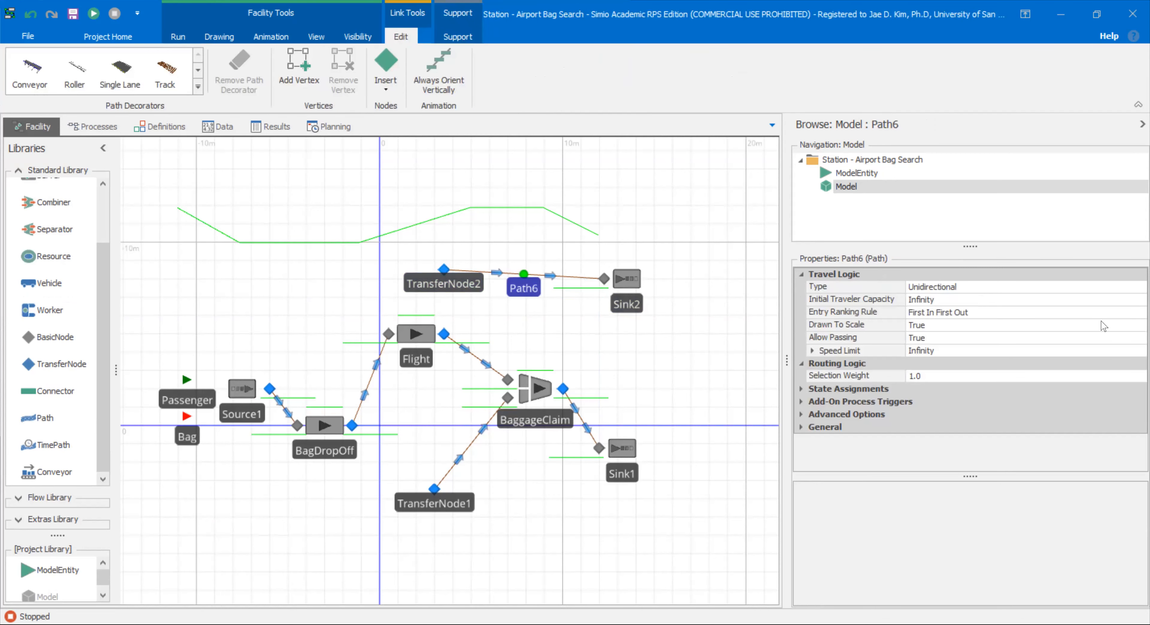
pyautogui.click(1126, 326)
pyautogui.click(1140, 325)
pyautogui.click(1110, 339)
pyautogui.click(872, 339)
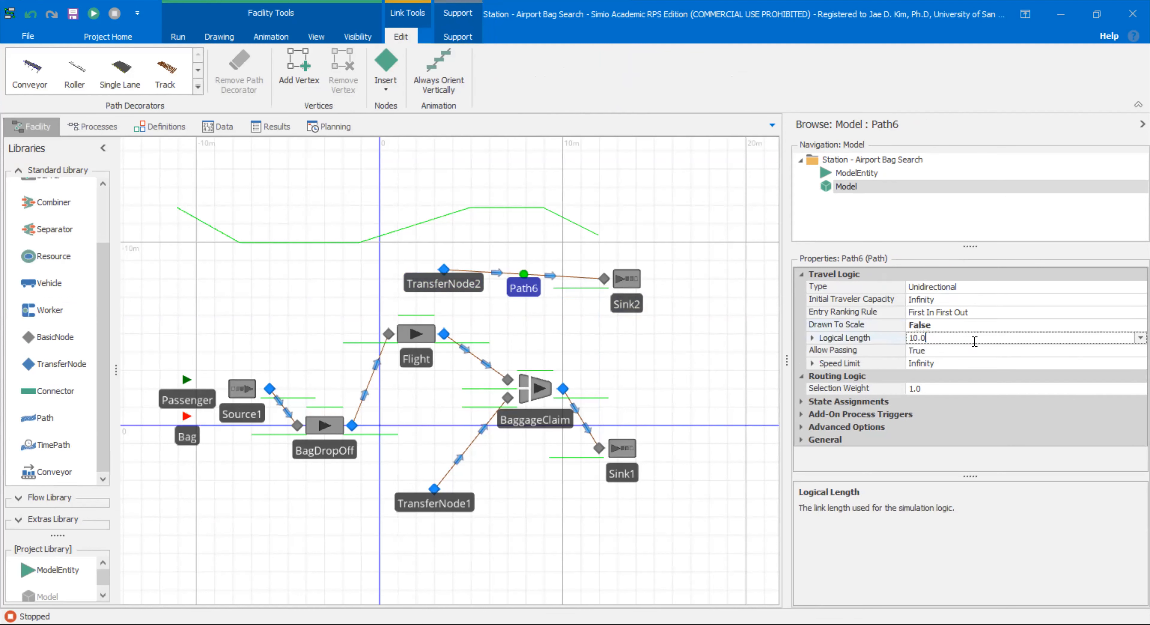
pyautogui.write('2')
pyautogui.press('Return')
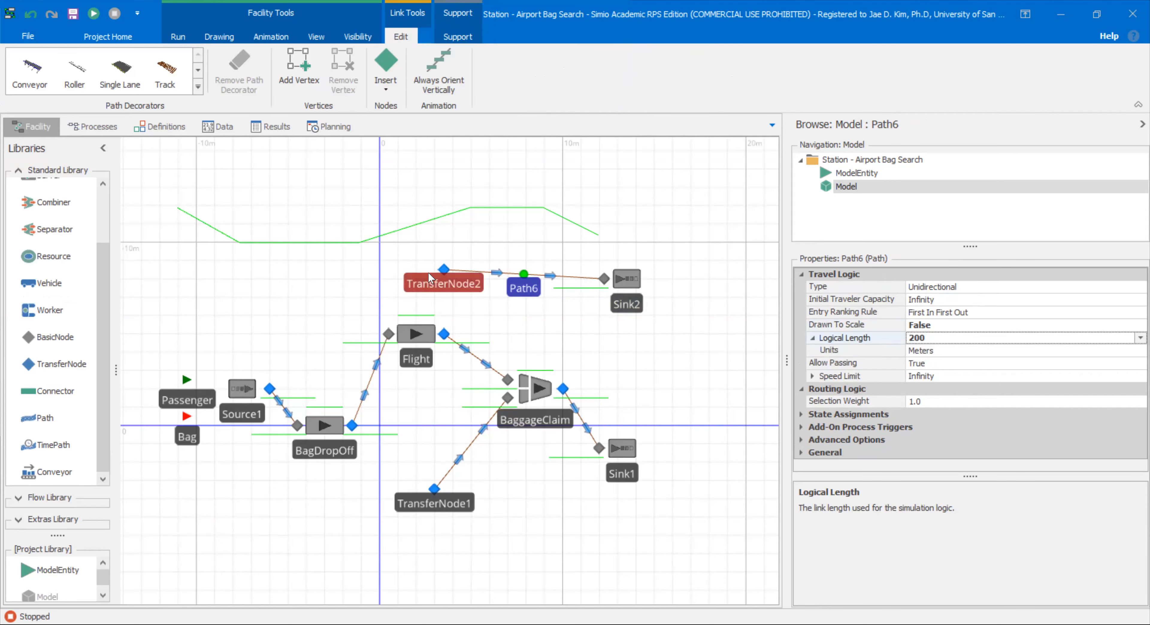
# Add a Decide step on the Original exit of Search in BaggageClaim_ParentEntered, with the condition Token.ReturnValue==1
pyautogui.click(96, 127)
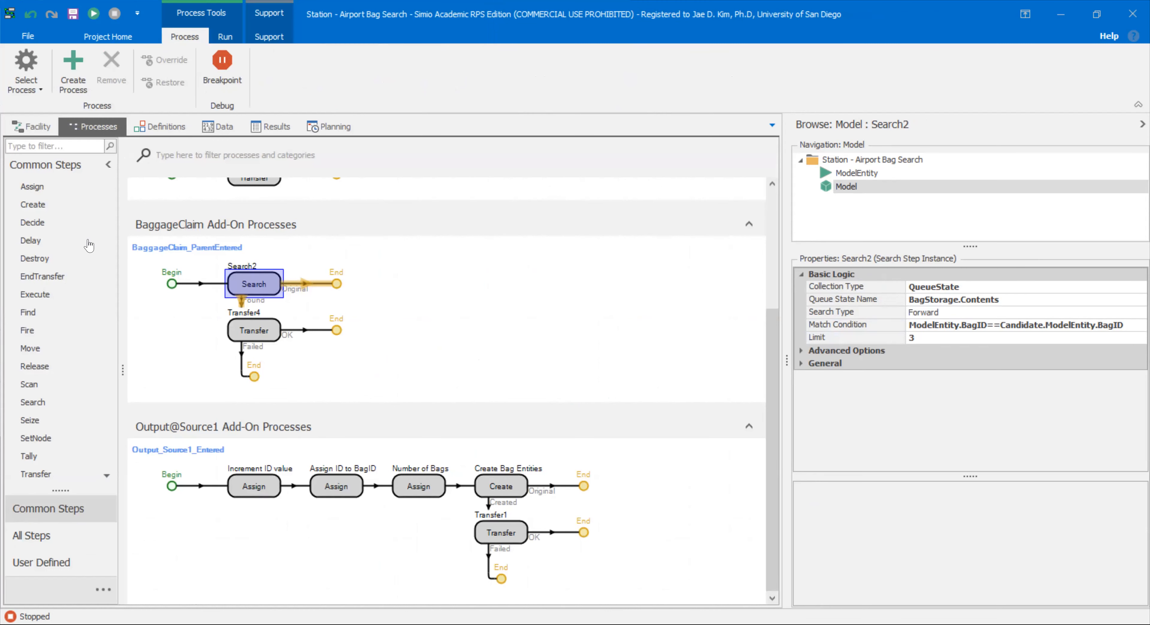
pyautogui.moveTo(89, 223); pyautogui.dragTo(362, 292)
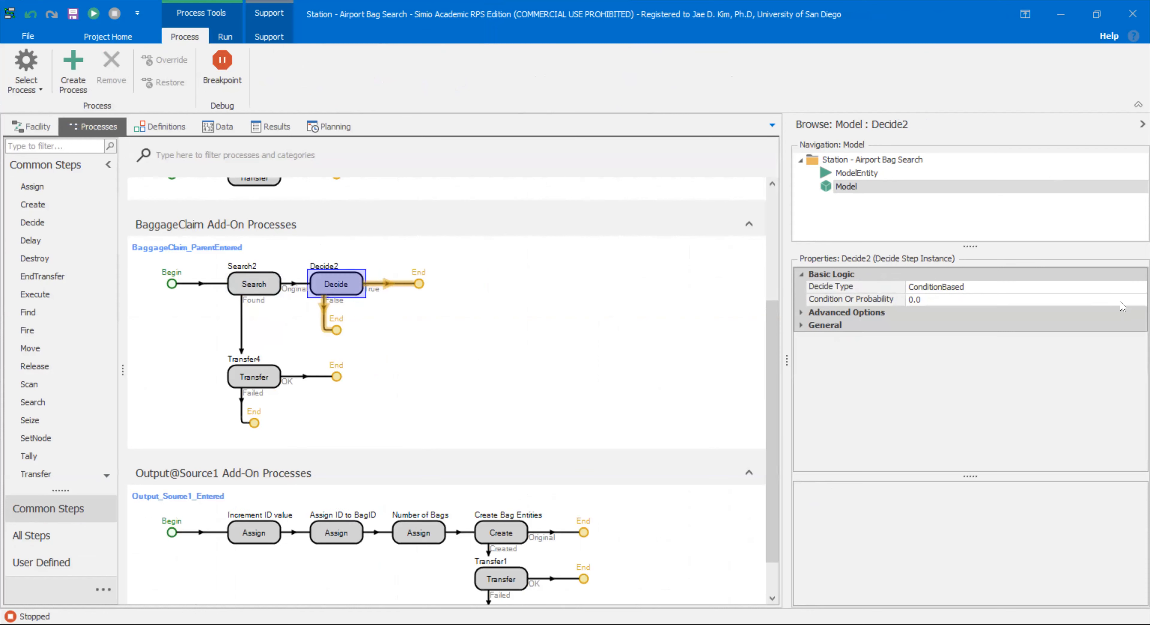
pyautogui.click(1132, 300)
pyautogui.write('tok')
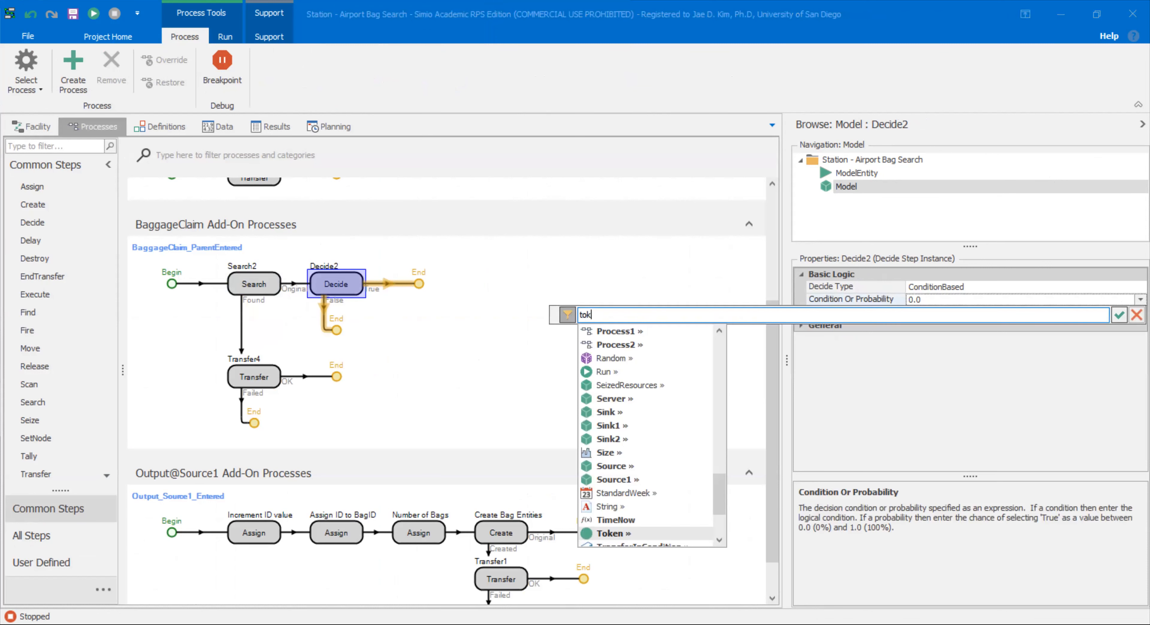
pyautogui.press('Return')
pyautogui.write('.re')
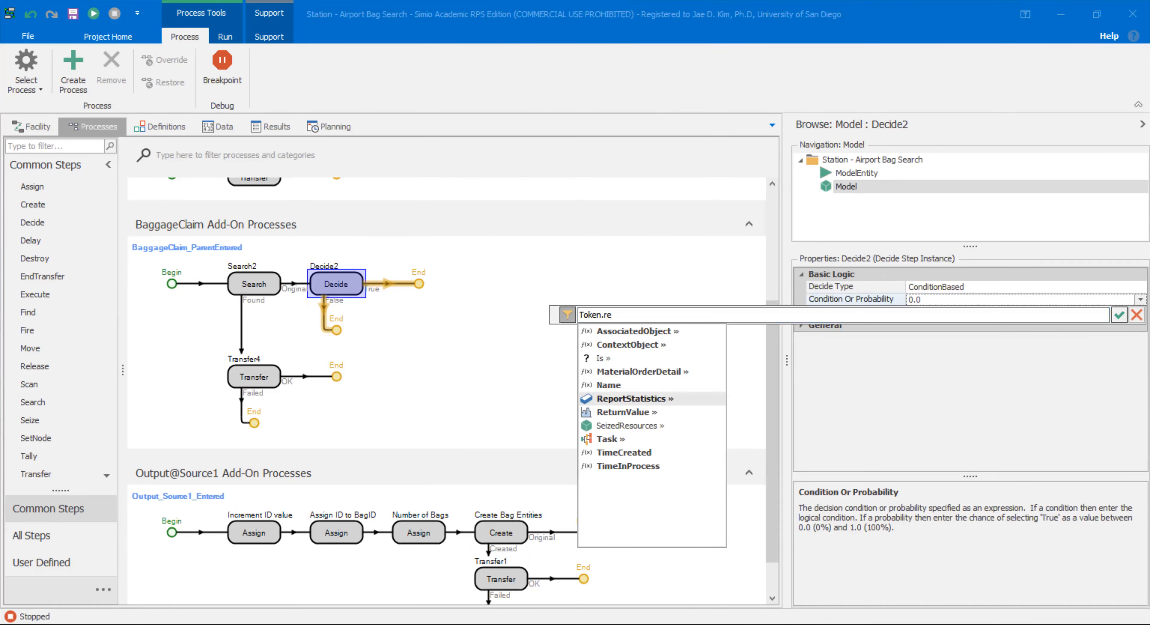
pyautogui.press('Down')
pyautogui.press('Return')
pyautogui.write('==1')
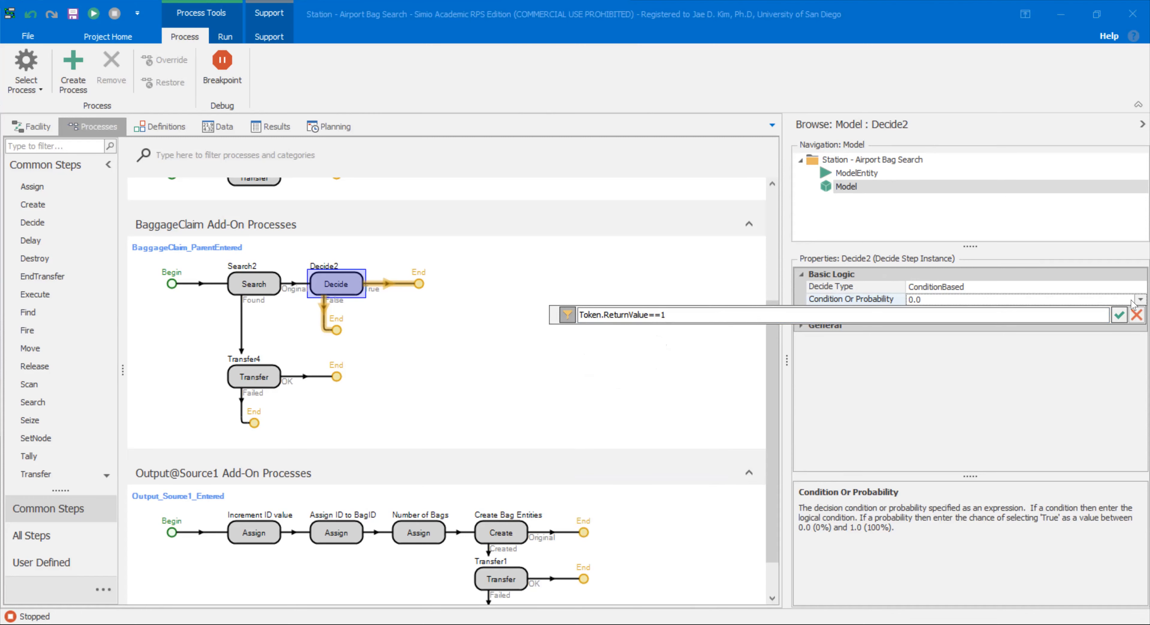
pyautogui.press('Return')
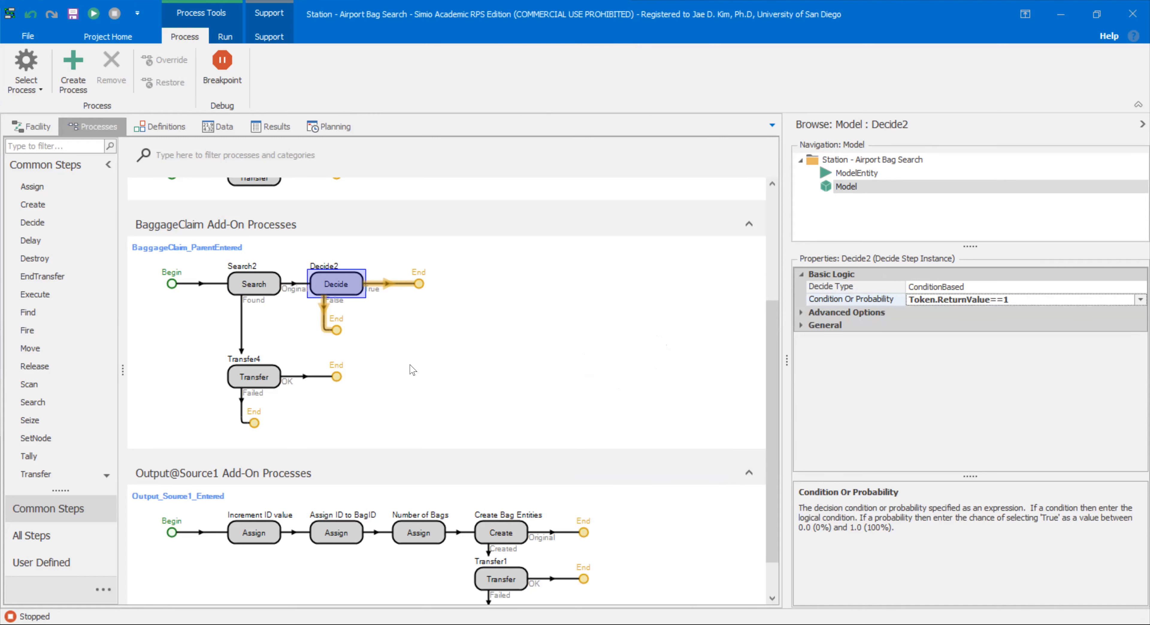
# Add a Transfer step on the False exit of the Decide step in BaggageClaim_ParentEntered
pyautogui.click(251, 283)
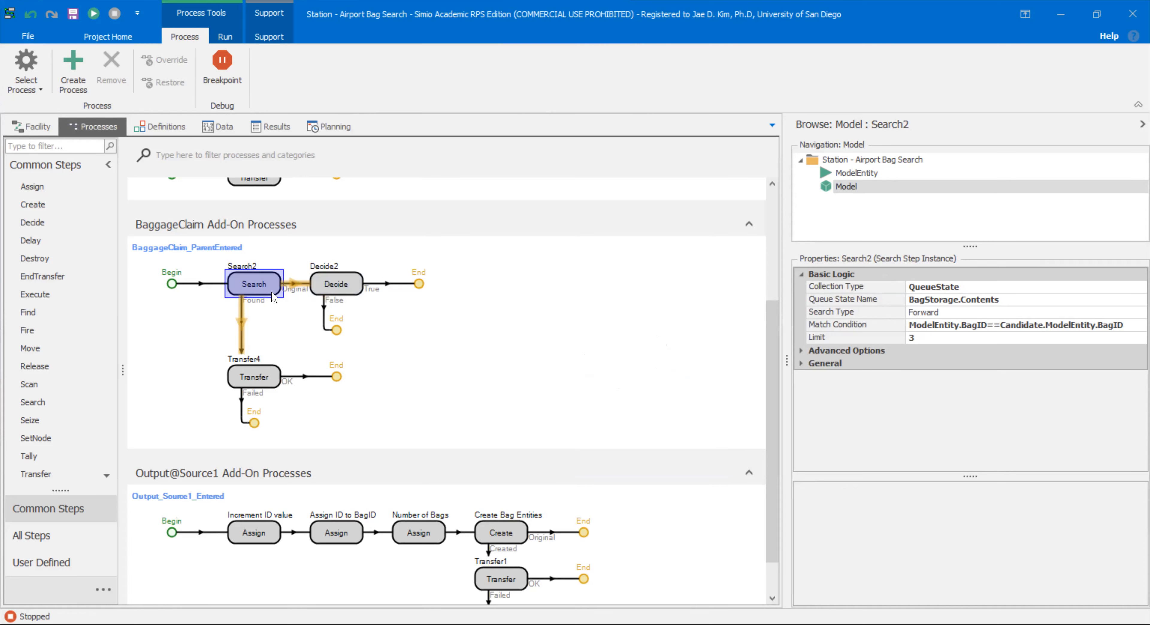
pyautogui.click(339, 289)
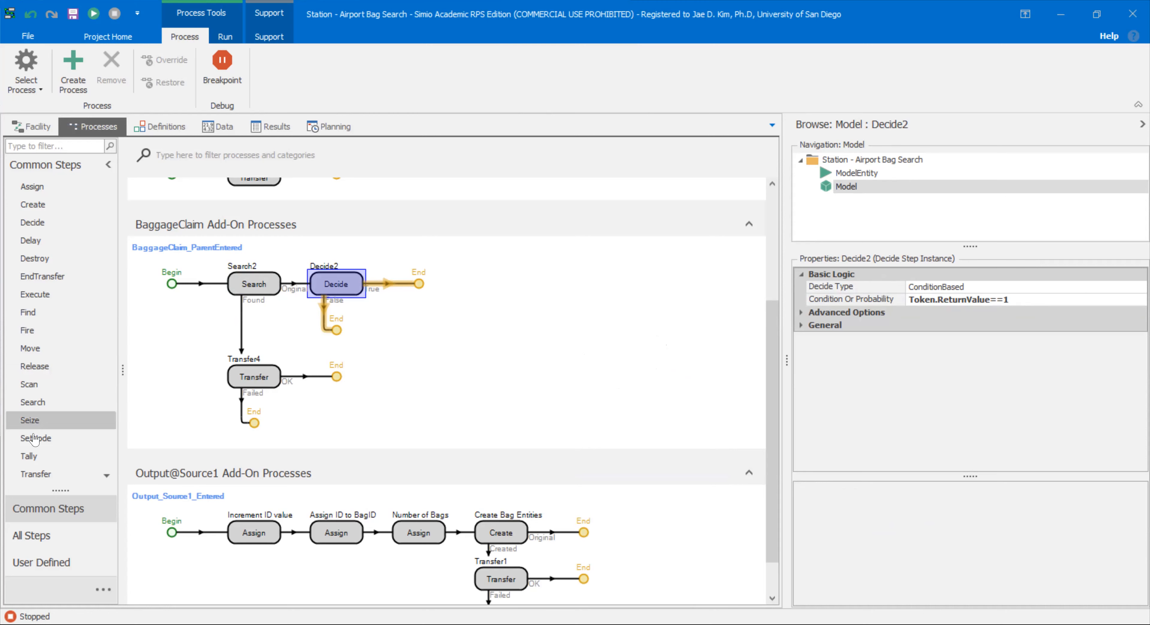
pyautogui.moveTo(44, 481); pyautogui.dragTo(357, 328)
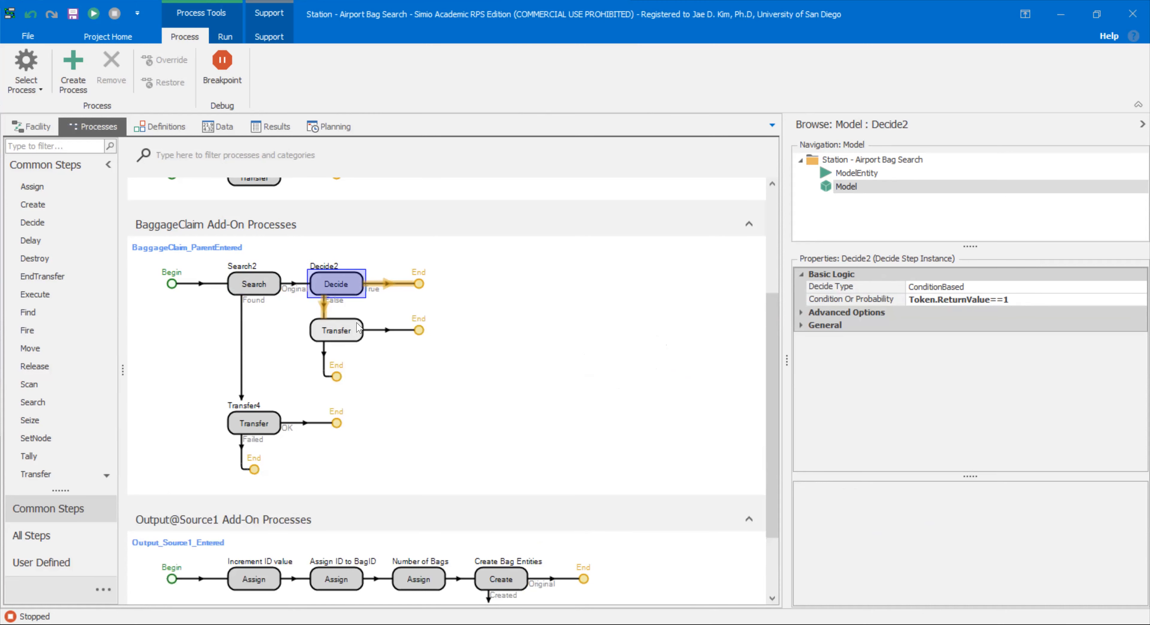
pyautogui.click(357, 328)
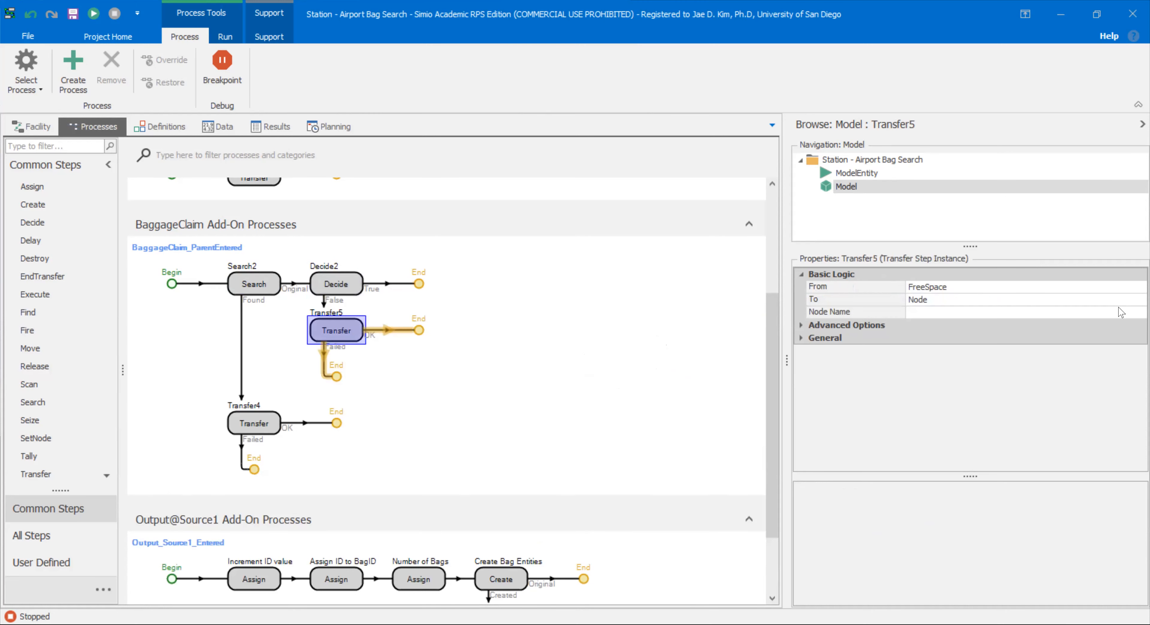
# Set the new Transfer step on the Decide's False exit to transfer from CurrentStation to the node TransferNode2
pyautogui.click(1131, 287)
pyautogui.click(1140, 287)
pyautogui.click(1127, 312)
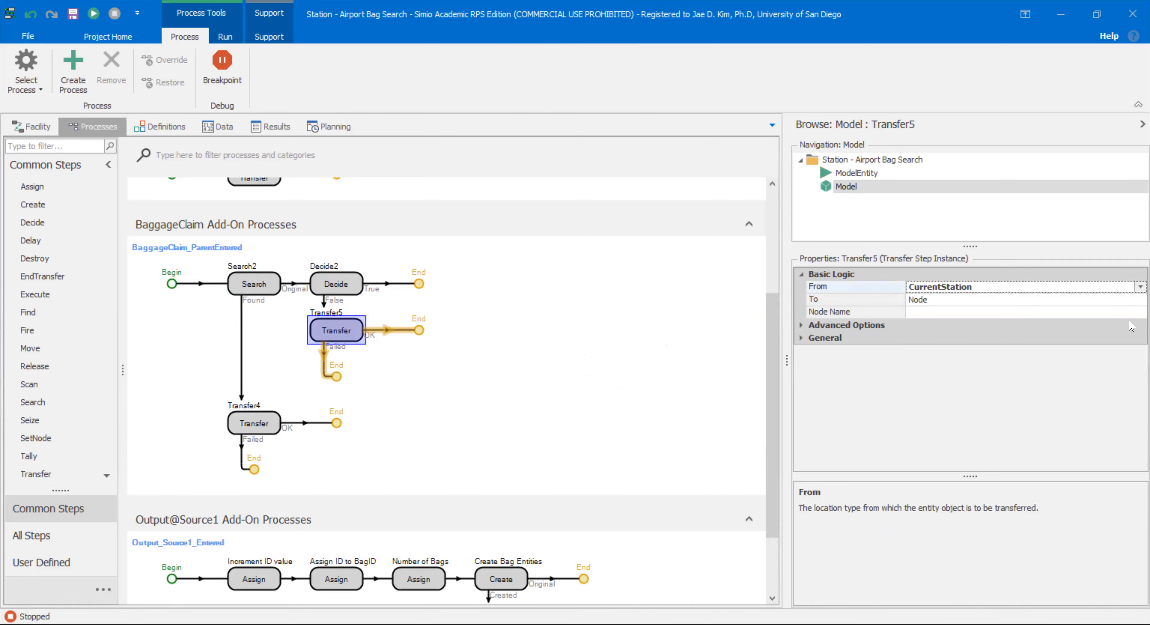
pyautogui.click(1131, 312)
pyautogui.click(1139, 312)
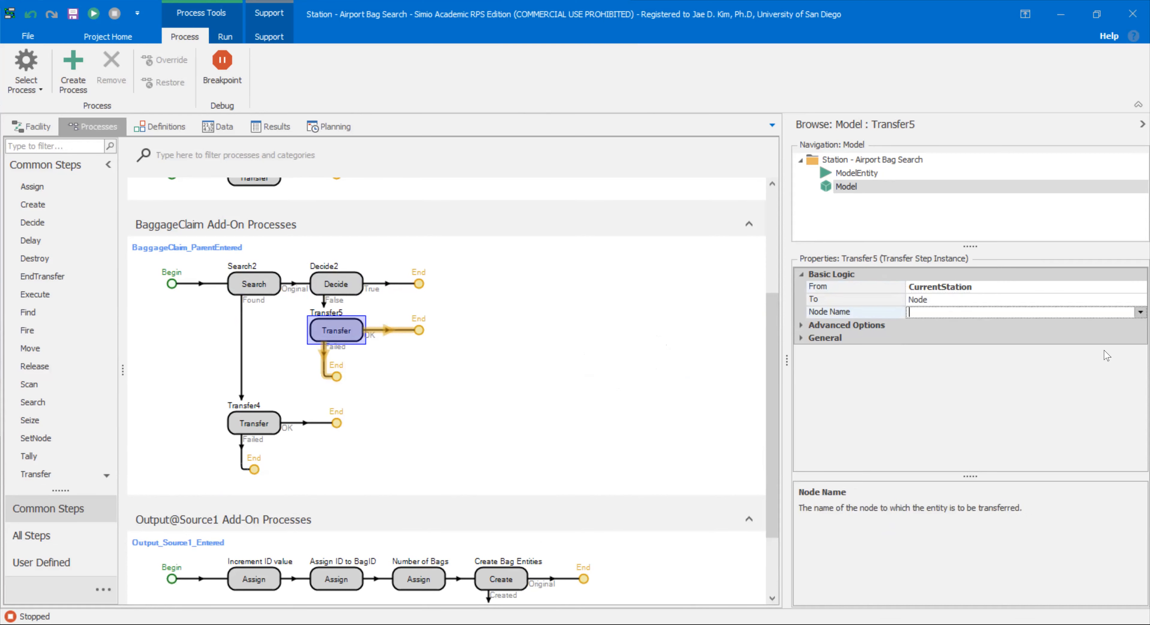
pyautogui.click(989, 387)
# Check the facility layout around BaggageClaim and TransferNode2, and review the new Transfer step's From setting
pyautogui.click(32, 127)
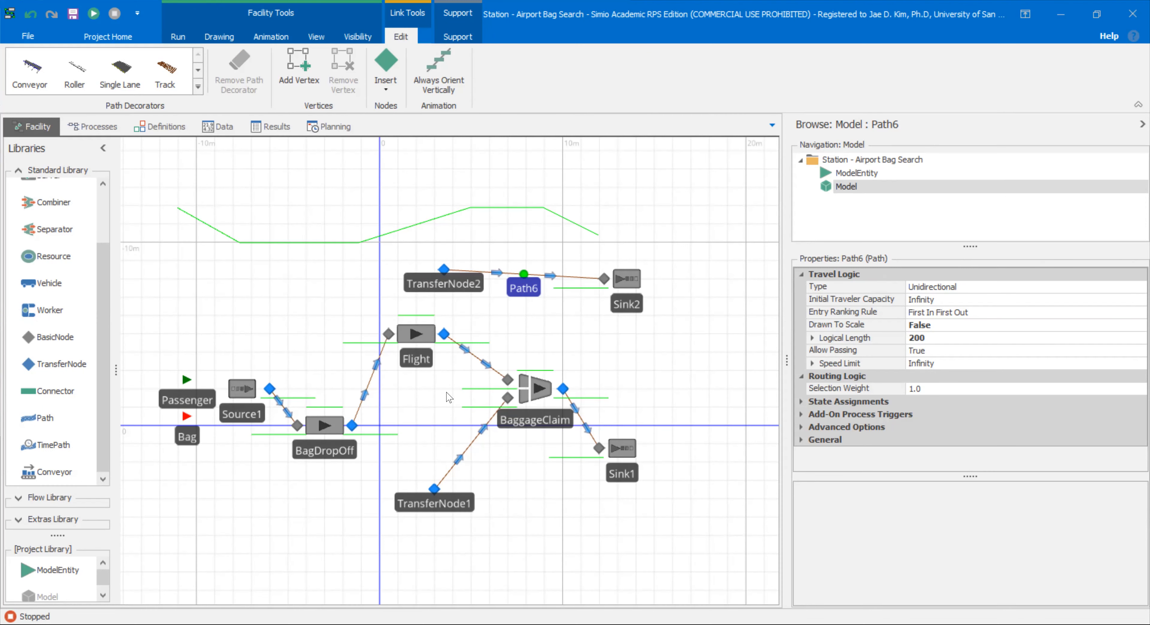
pyautogui.click(496, 407)
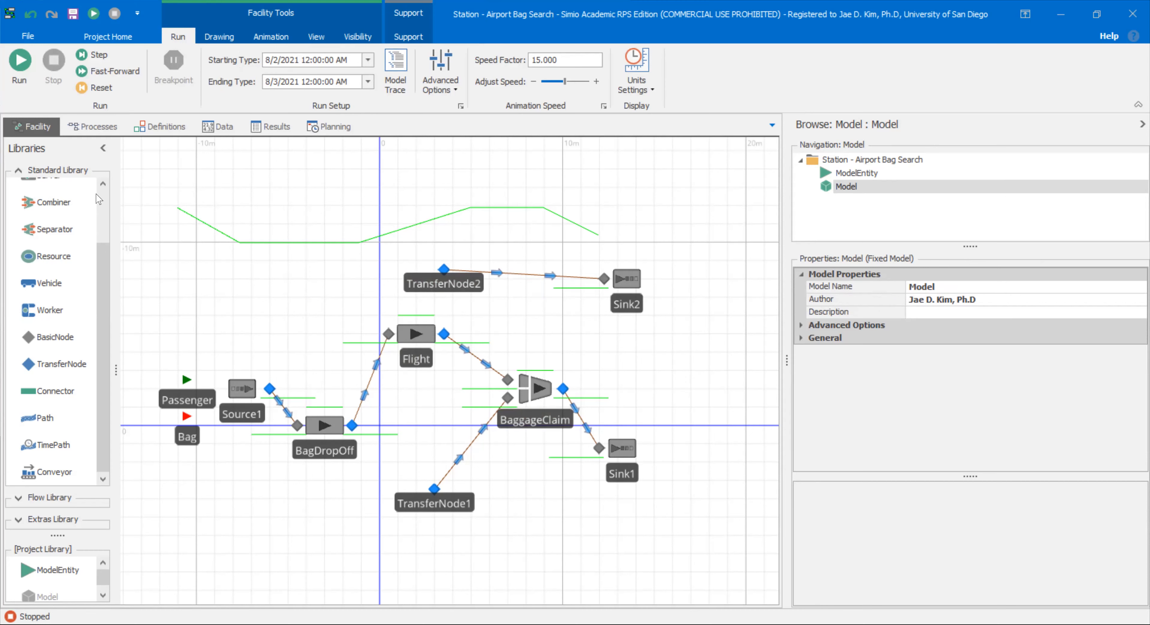
pyautogui.click(75, 132)
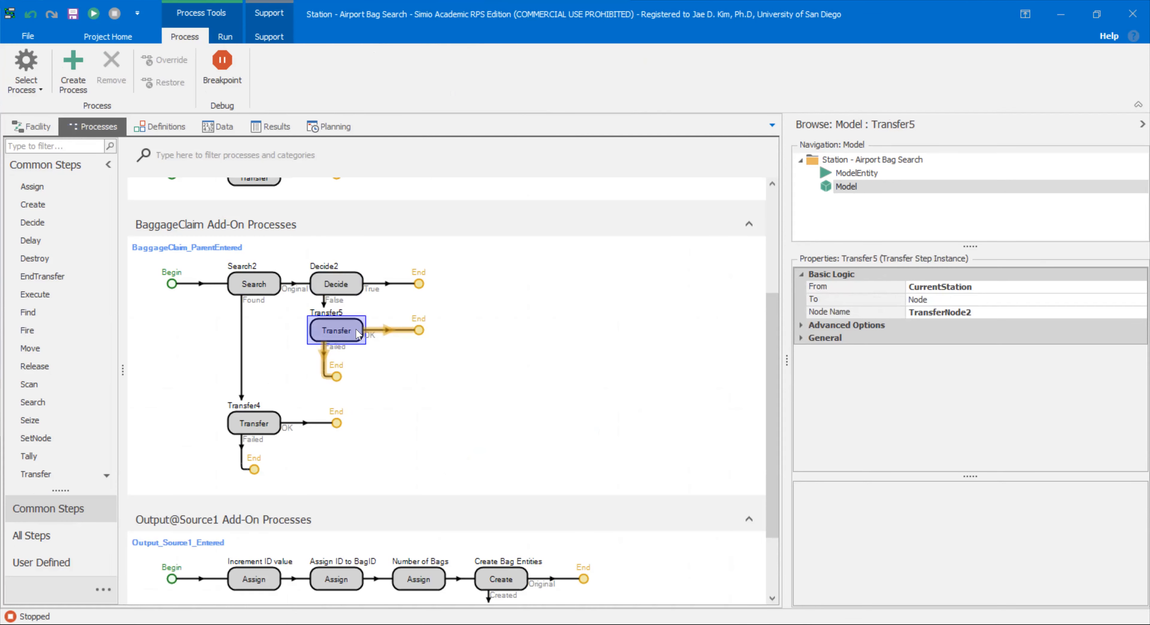
pyautogui.click(866, 293)
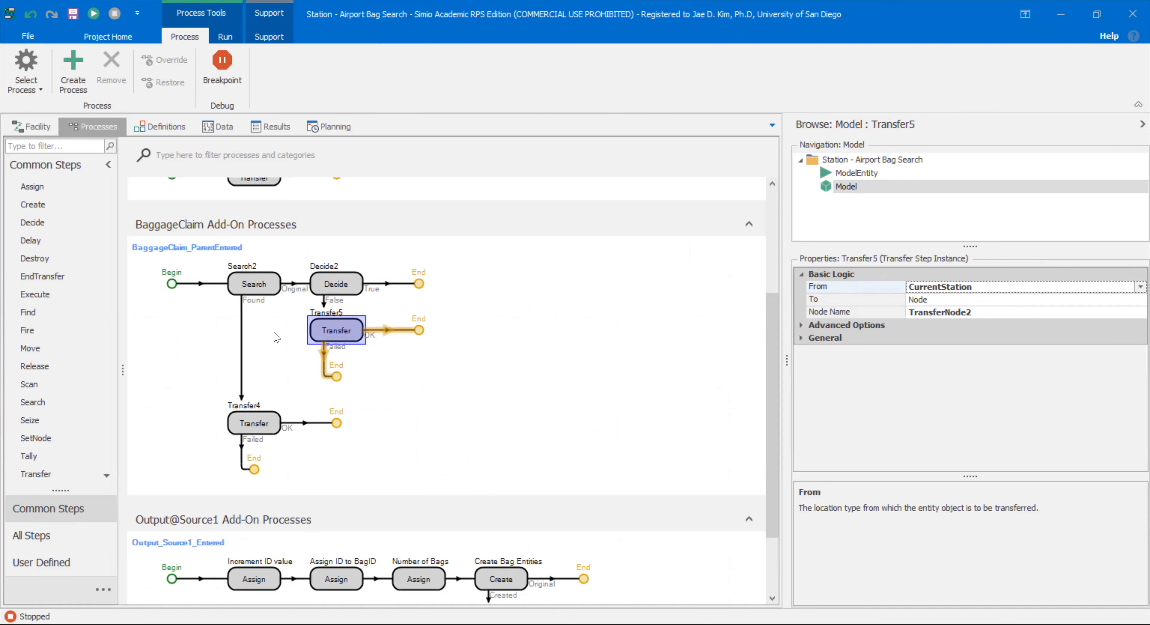
# Review BaggageClaim's batch quantity, matching rule and member match expression in the facility model
pyautogui.click(32, 126)
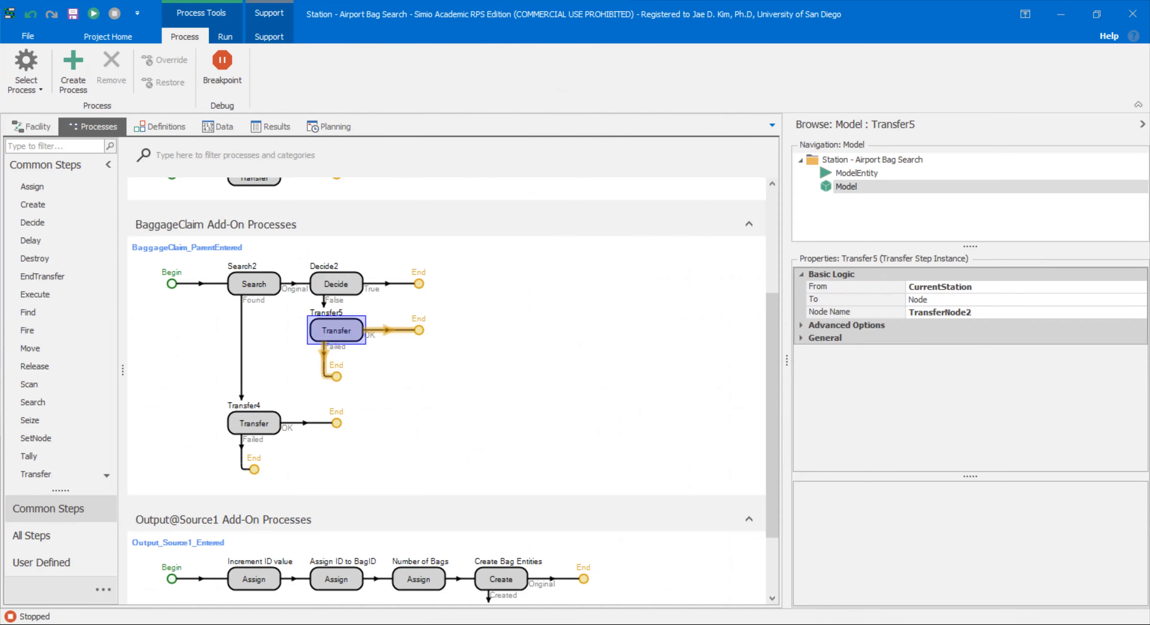
pyautogui.click(32, 130)
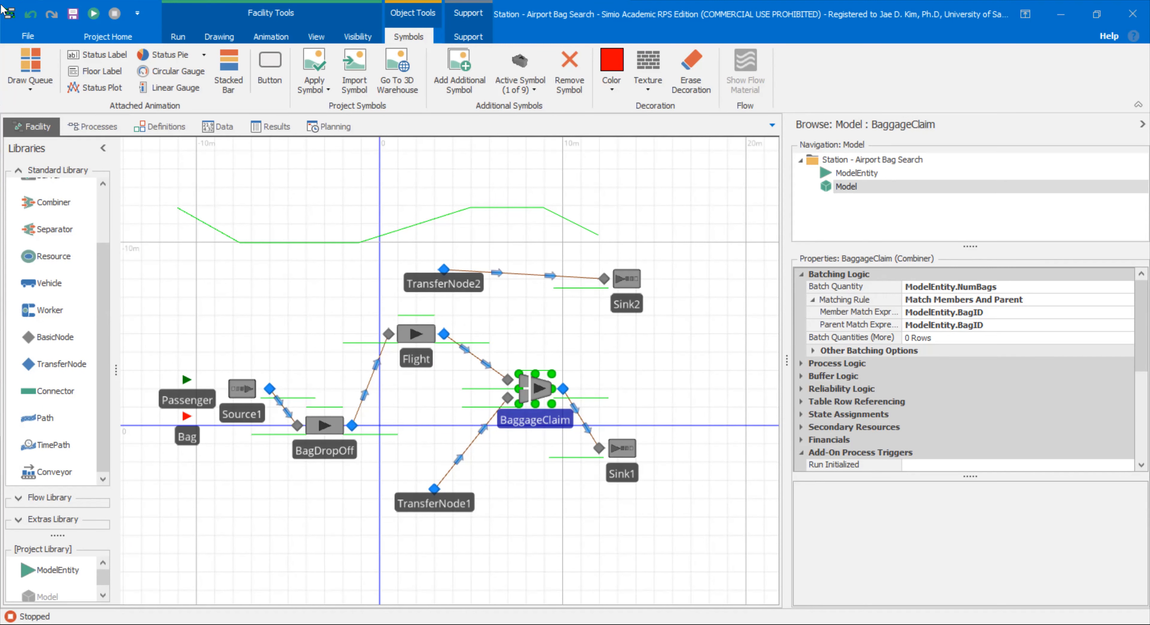
pyautogui.click(926, 299)
pyautogui.click(857, 289)
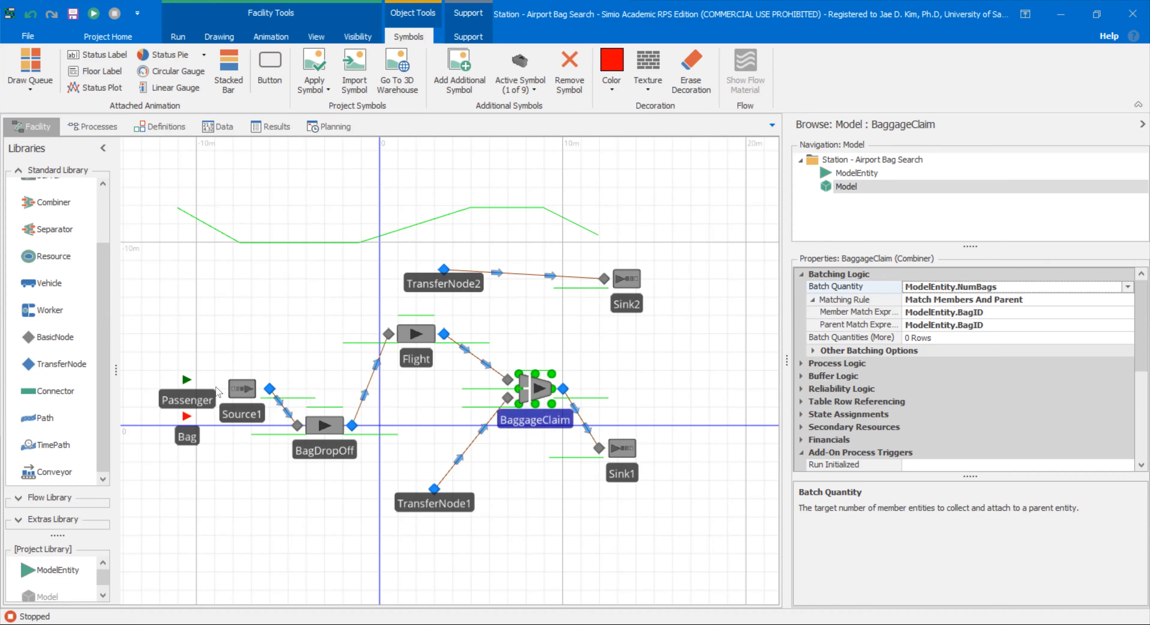
pyautogui.moveTo(186, 380)
pyautogui.mouseDown()
pyautogui.moveTo(415, 342)
pyautogui.moveTo(500, 379)
pyautogui.moveTo(535, 380)
pyautogui.moveTo(138, 375)
pyautogui.moveTo(249, 366)
pyautogui.moveTo(230, 366)
pyautogui.moveTo(215, 386)
pyautogui.mouseUp()
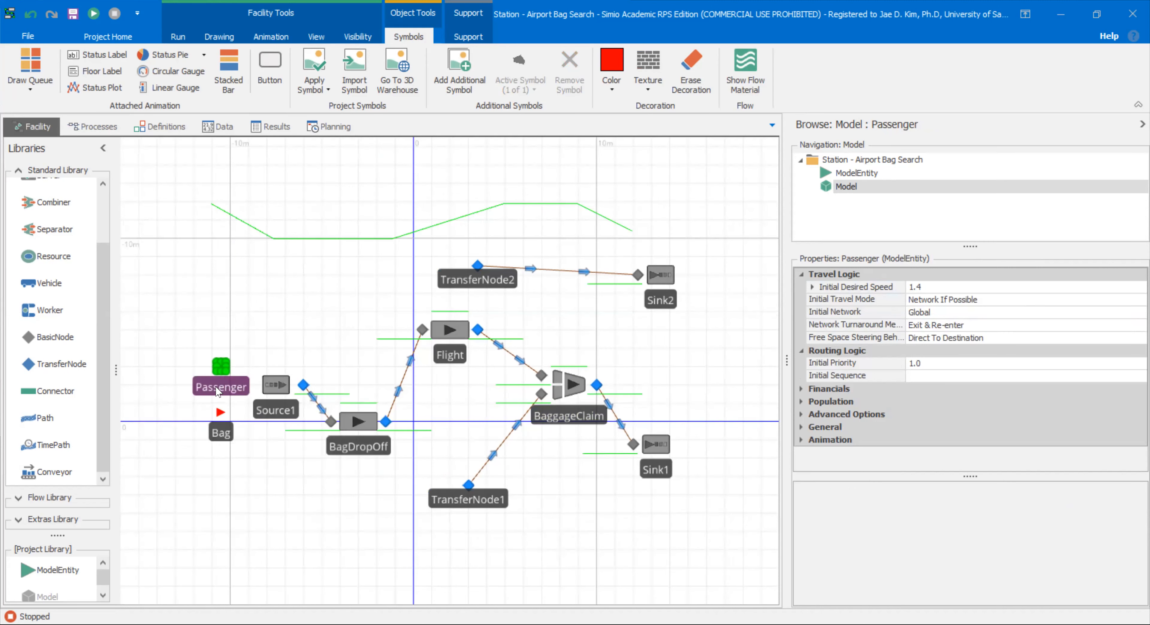
pyautogui.moveTo(453, 398); pyautogui.dragTo(358, 415)
pyautogui.moveTo(493, 402); pyautogui.dragTo(491, 403)
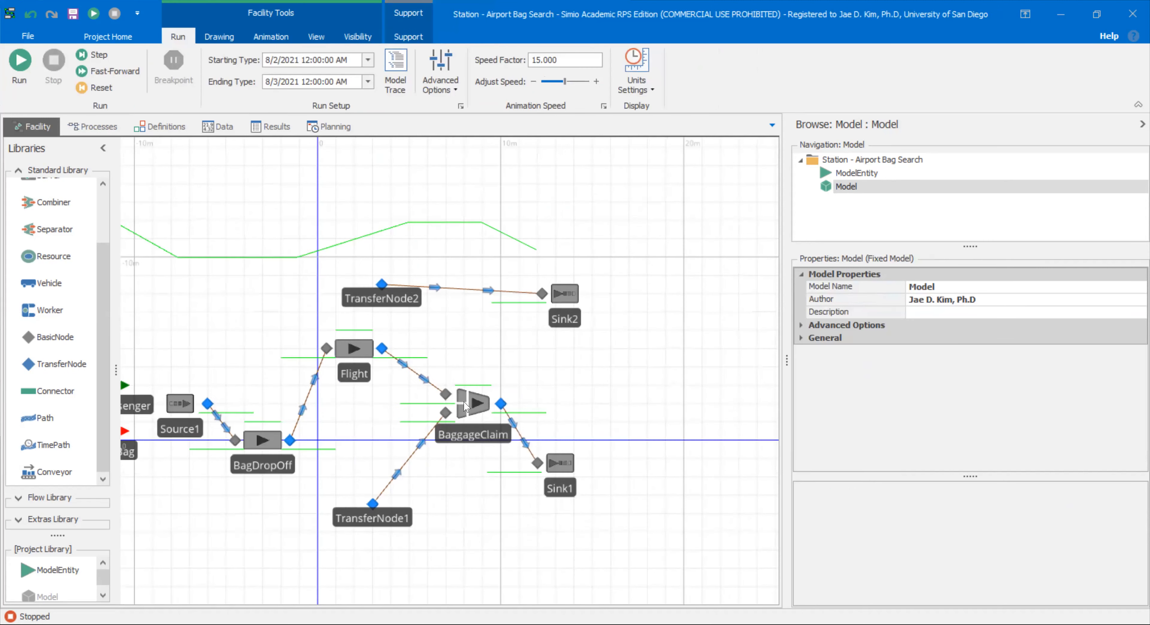
pyautogui.click(480, 406)
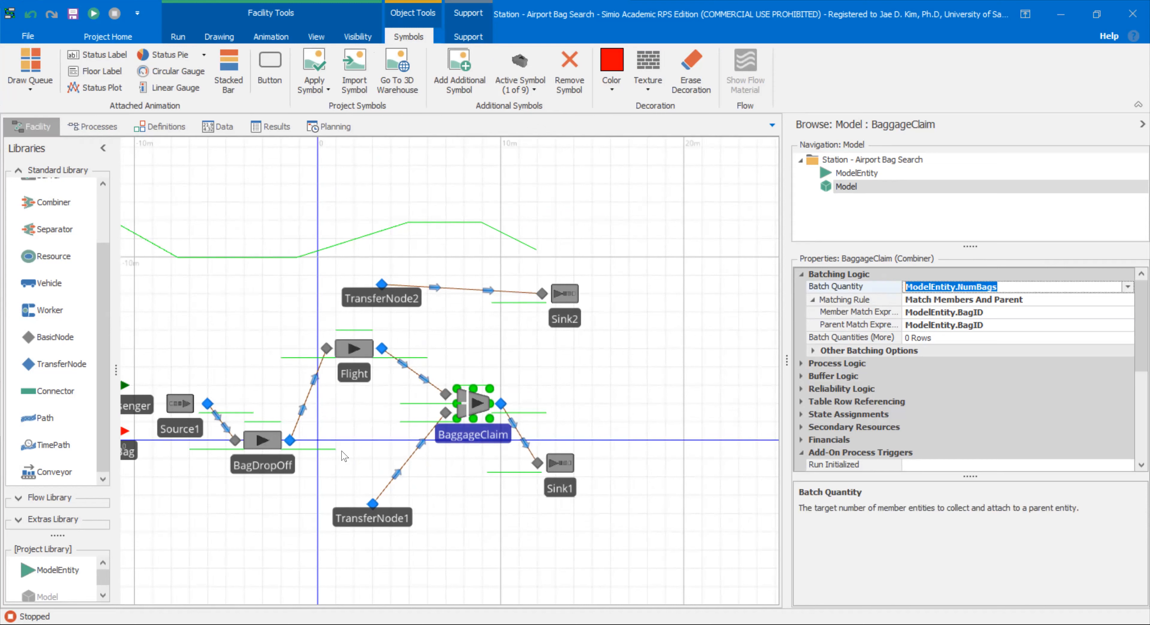
pyautogui.press('End')
pyautogui.hotkey('ctrl', 'a')
pyautogui.press('Down')
pyautogui.press('Down')
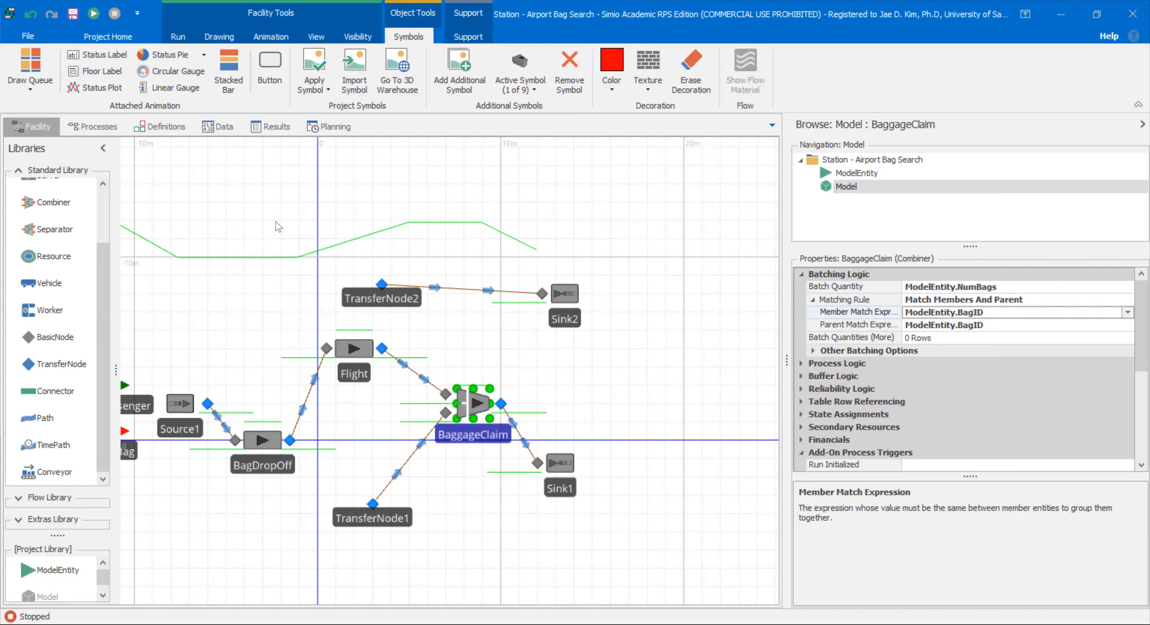
# Widen the properties area to read BaggageClaim's member and parent match expressions in full, and inspect its member input buffer queue
pyautogui.moveTo(127, 453); pyautogui.dragTo(248, 404)
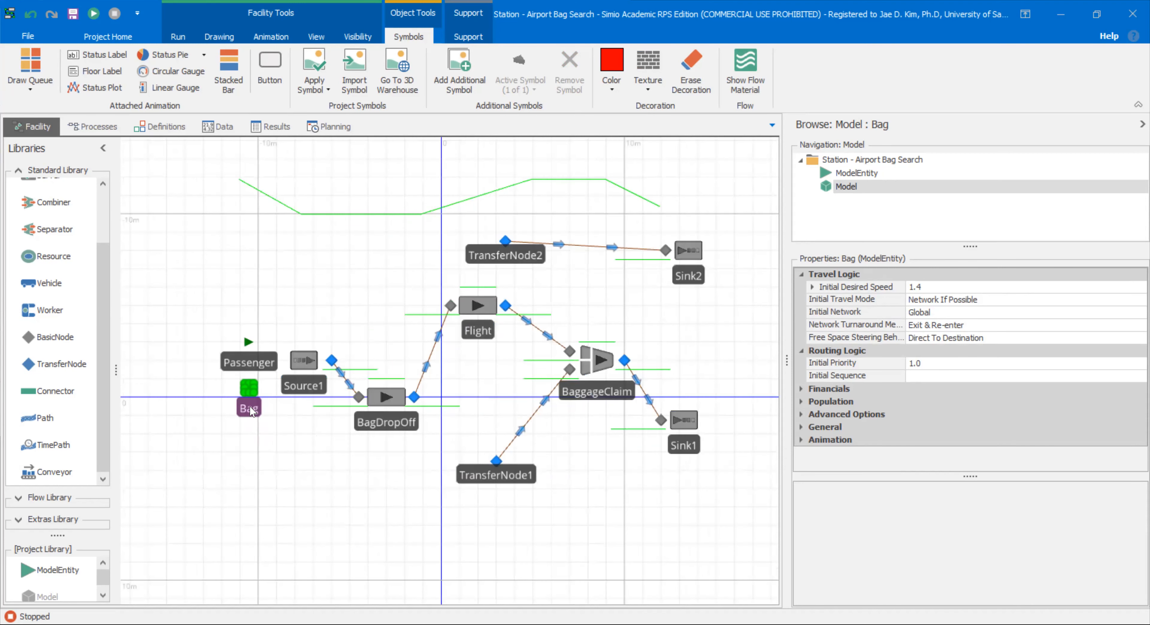
pyautogui.click(320, 456)
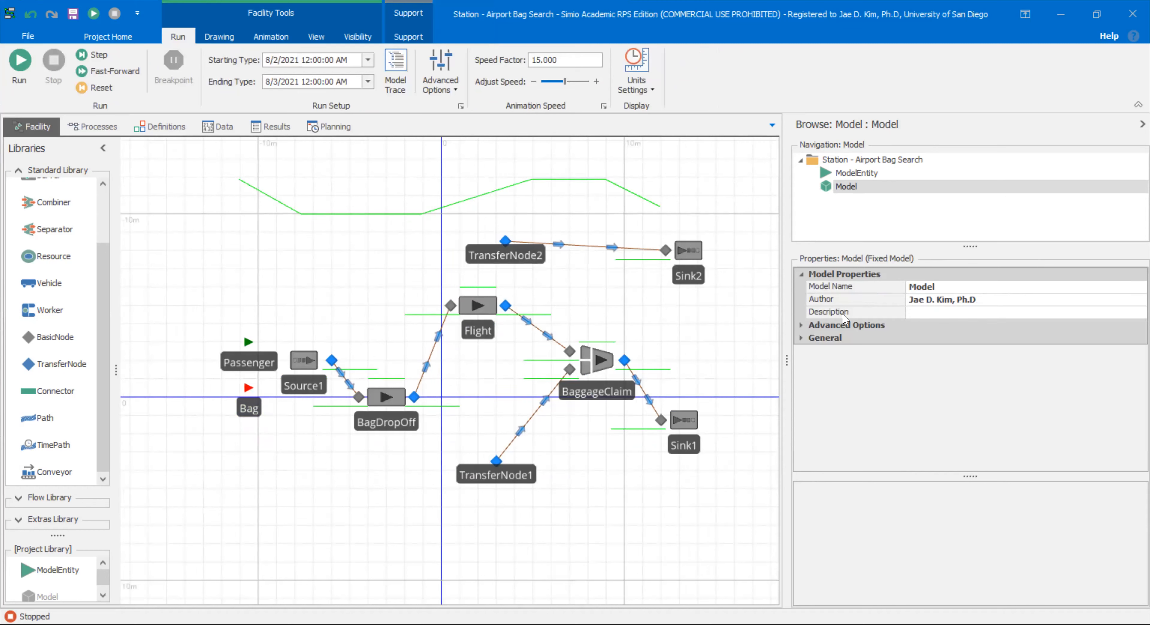
pyautogui.click(586, 361)
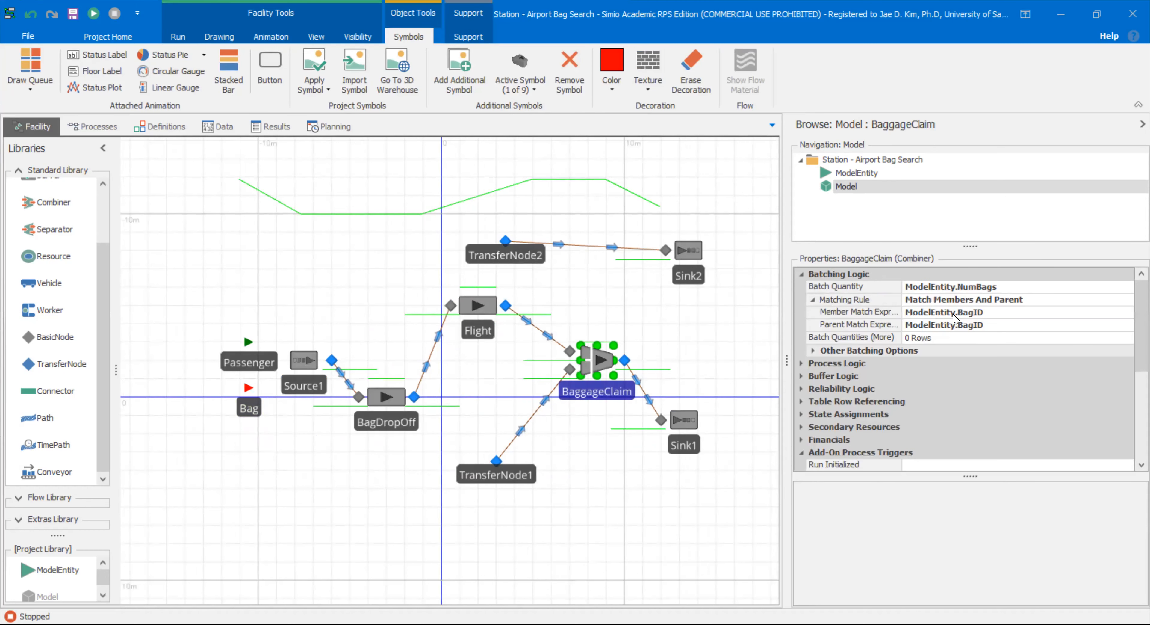
pyautogui.click(849, 323)
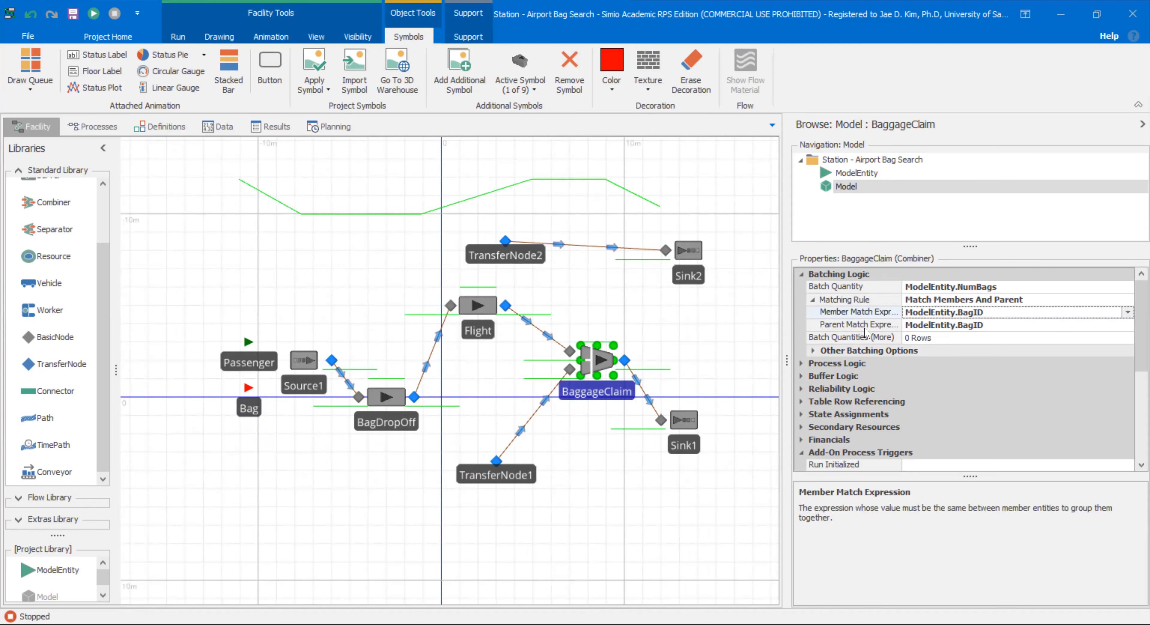
pyautogui.moveTo(787, 328); pyautogui.dragTo(751, 329)
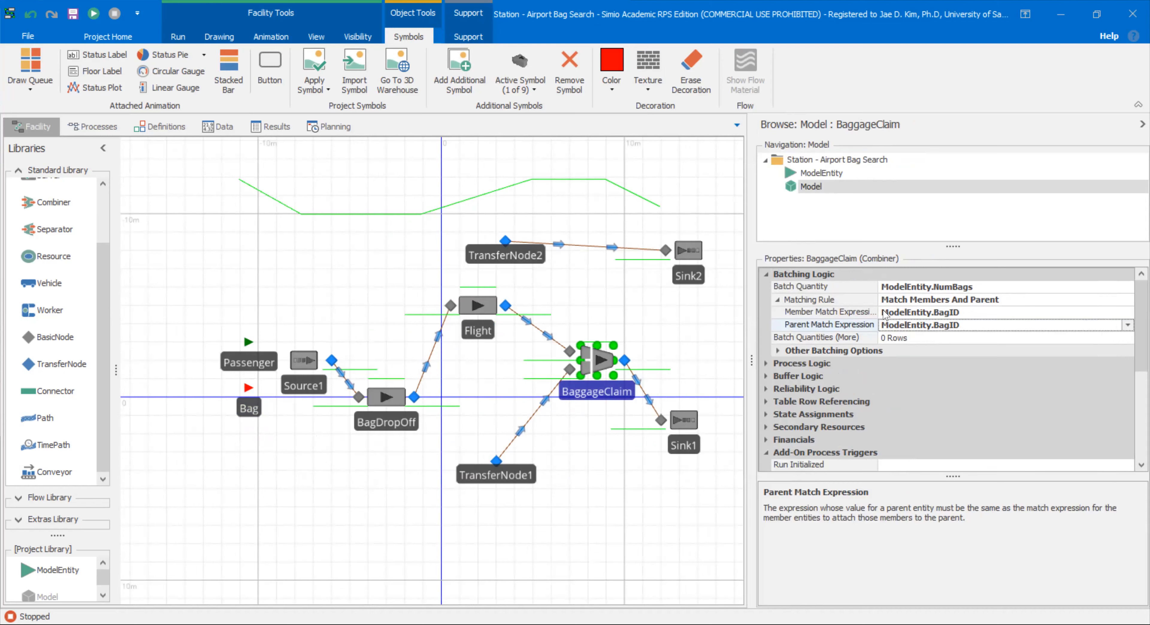
pyautogui.moveTo(877, 311); pyautogui.dragTo(911, 312)
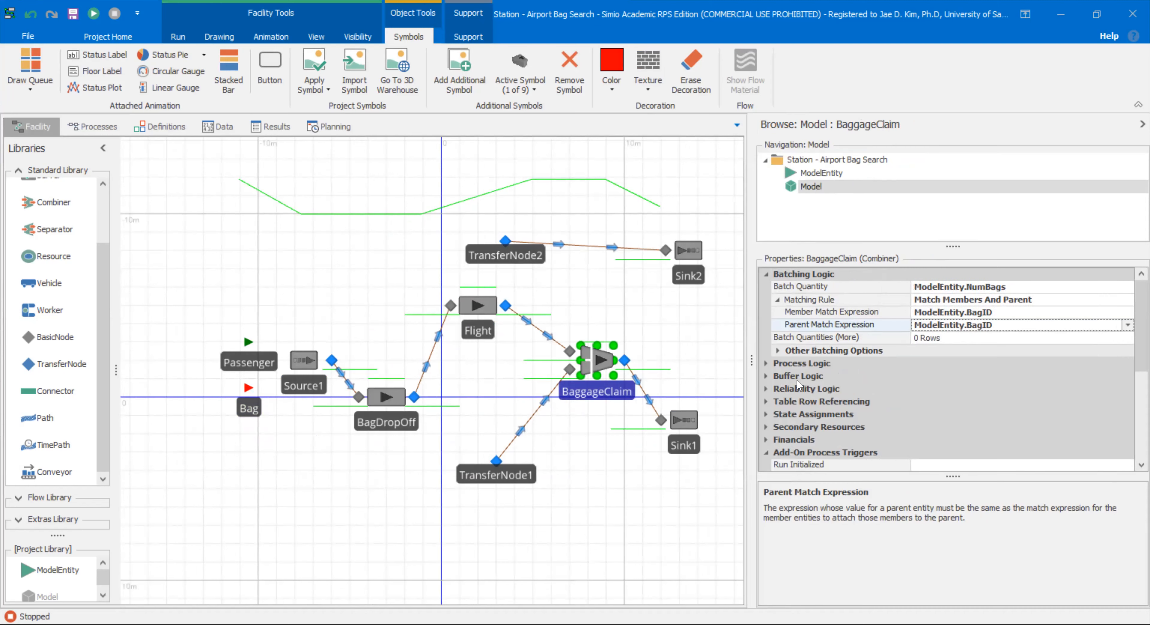
pyautogui.click(558, 378)
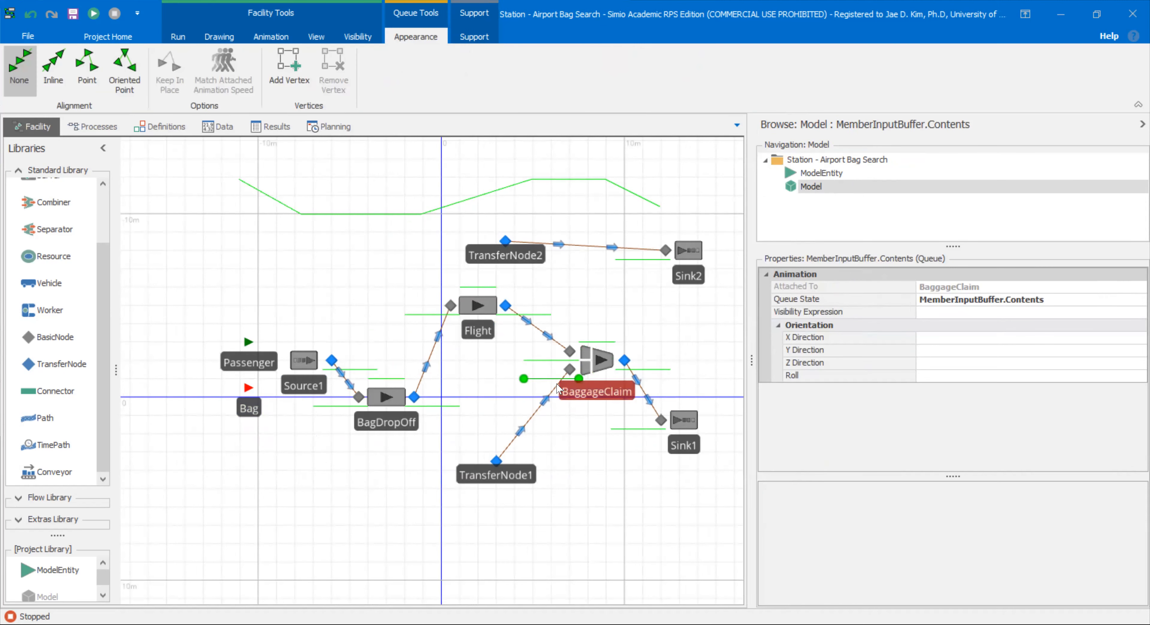
pyautogui.click(607, 368)
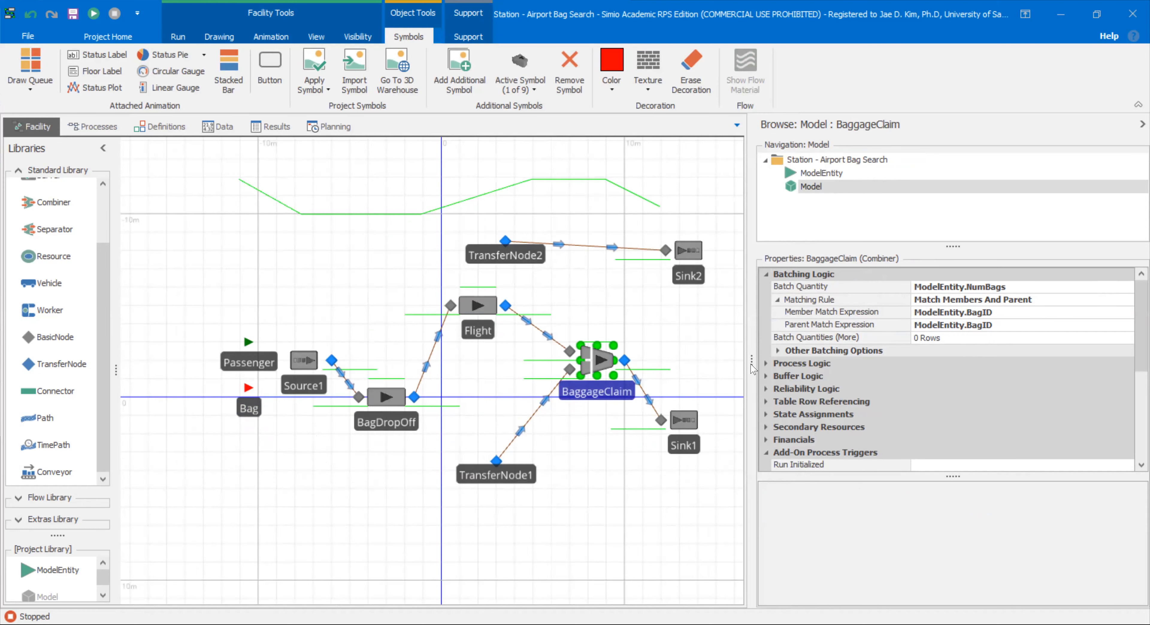
pyautogui.press('Escape')
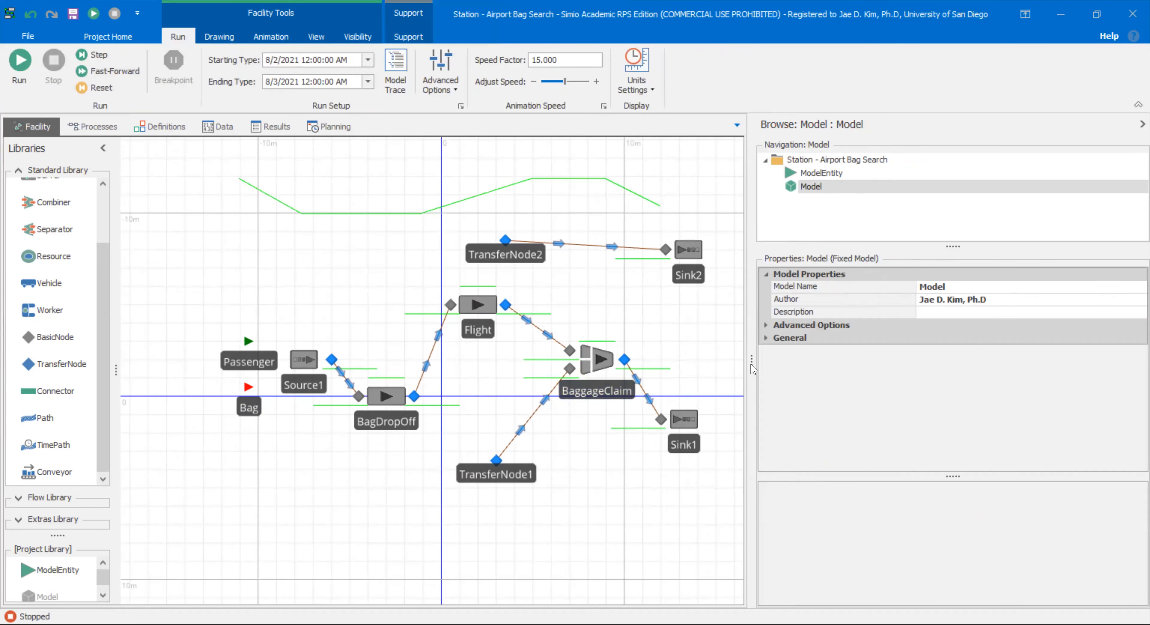
# Run the simulation and pause it while a passenger waits at BaggageClaim and a bag travels from TransferNode1
pyautogui.click(20, 70)
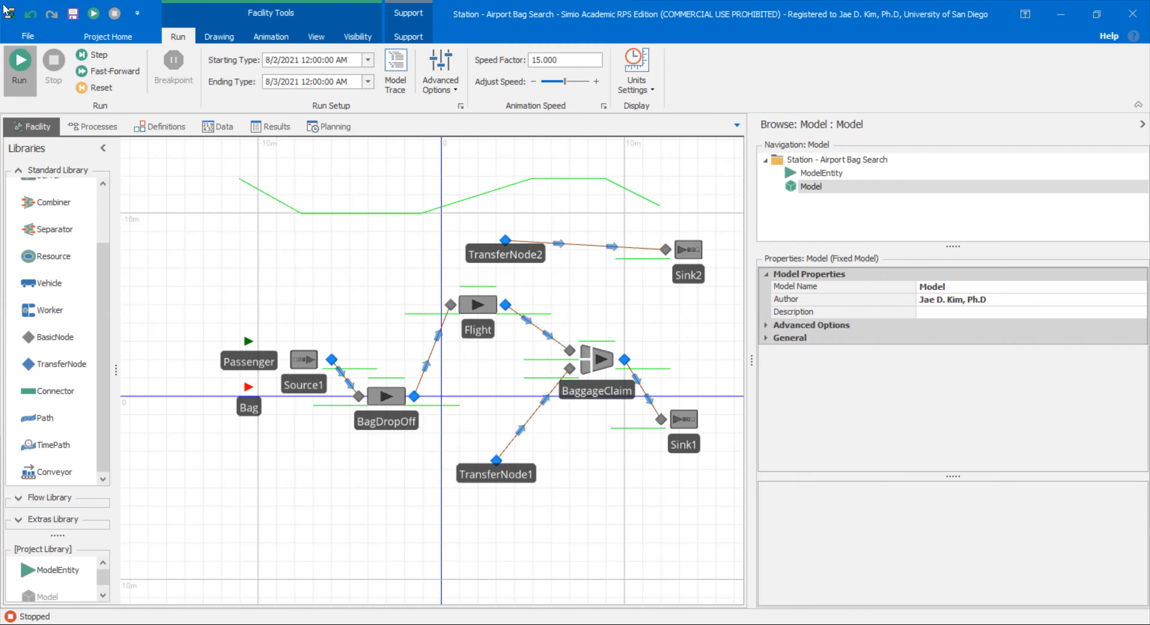
pyautogui.moveTo(750, 363); pyautogui.dragTo(752, 391)
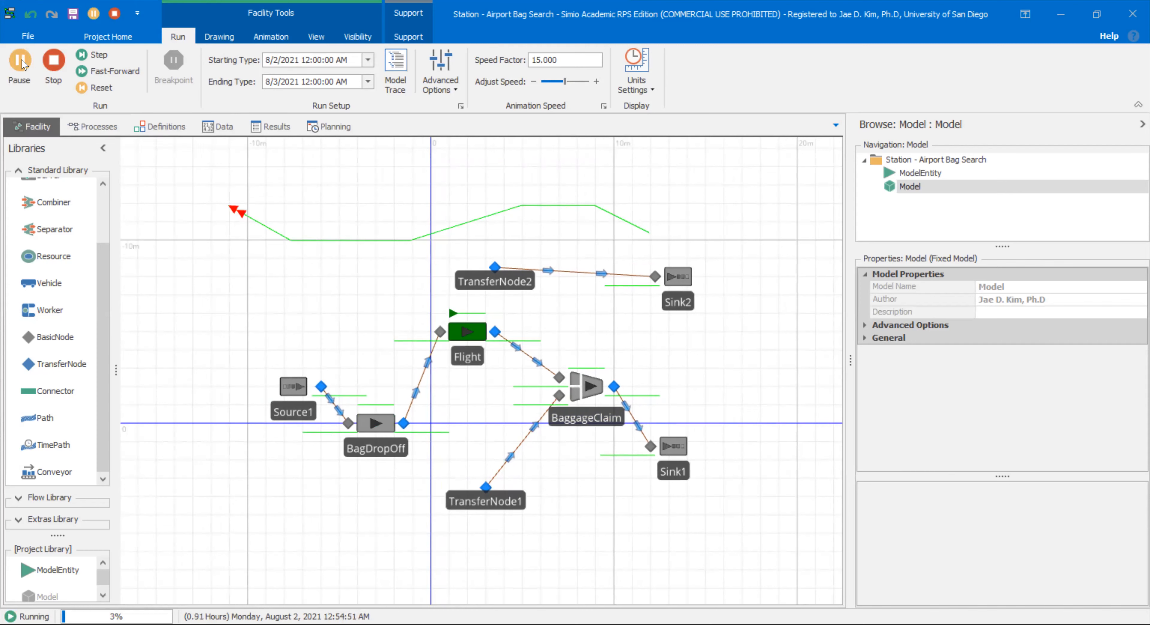
pyautogui.click(20, 61)
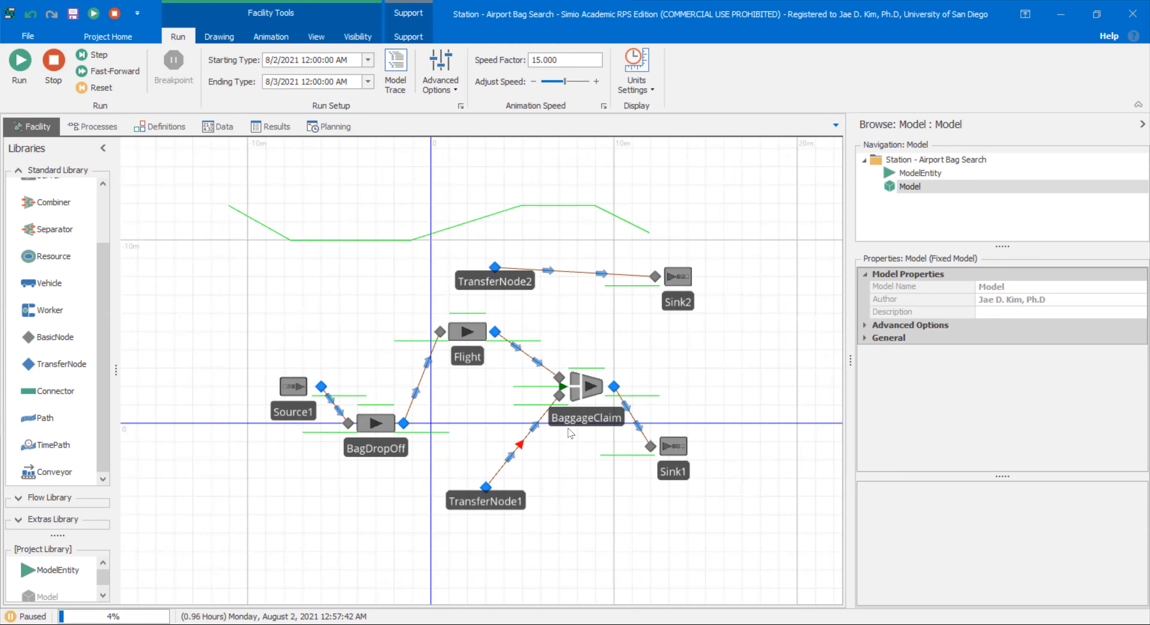
# Add watches on the bag travelling from TransferNode1 and on the passenger waiting at BaggageClaim
pyautogui.scroll(3, 567, 429)
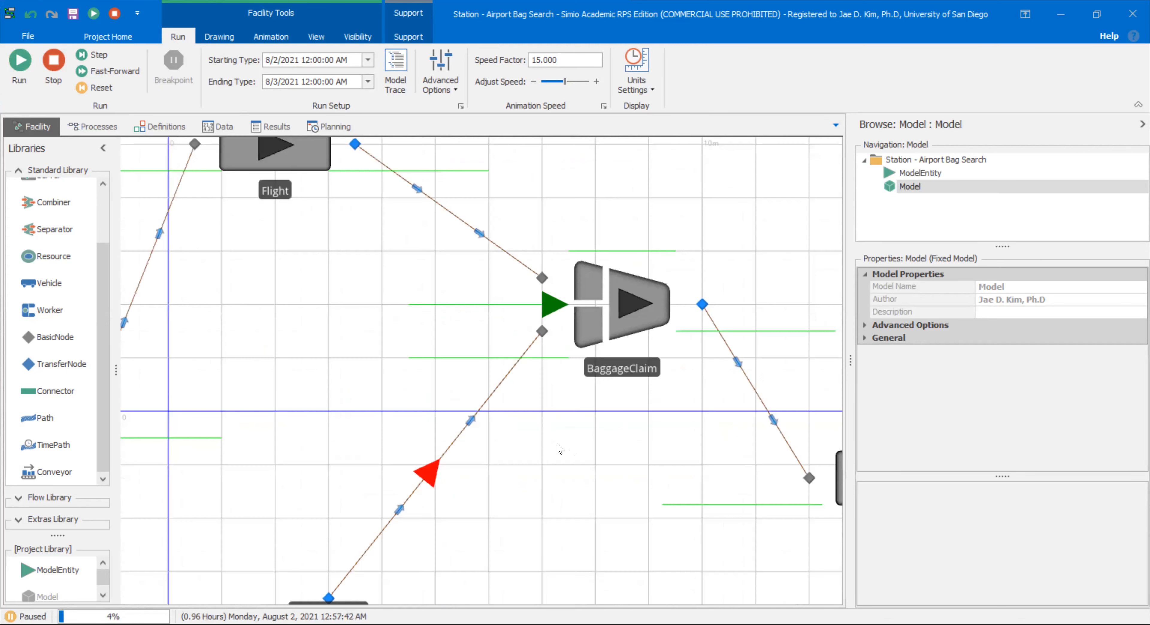
pyautogui.rightClick(426, 475)
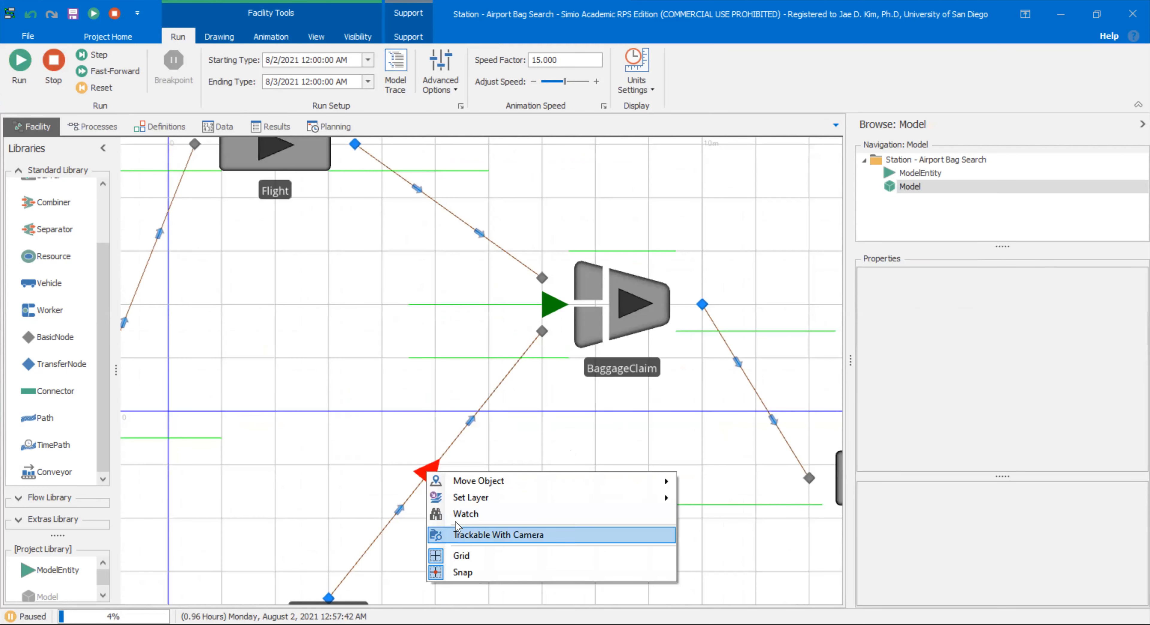
pyautogui.rightClick(552, 305)
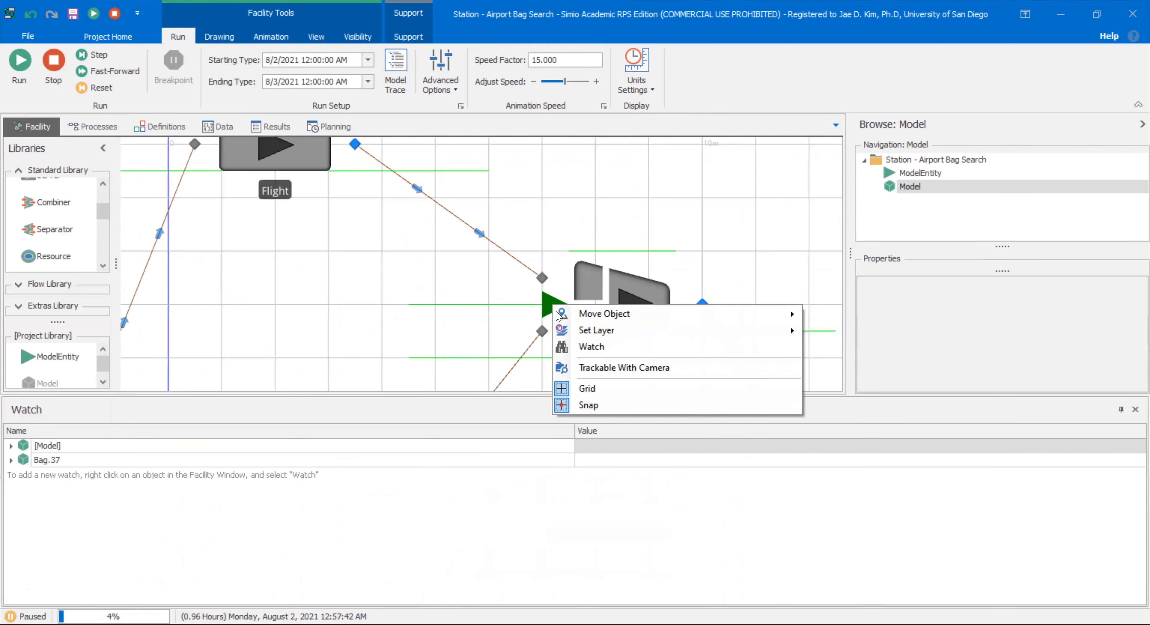
pyautogui.click(575, 345)
# Compare the BagID and NumBags states of the watched passenger and bag
pyautogui.doubleClick(127, 474)
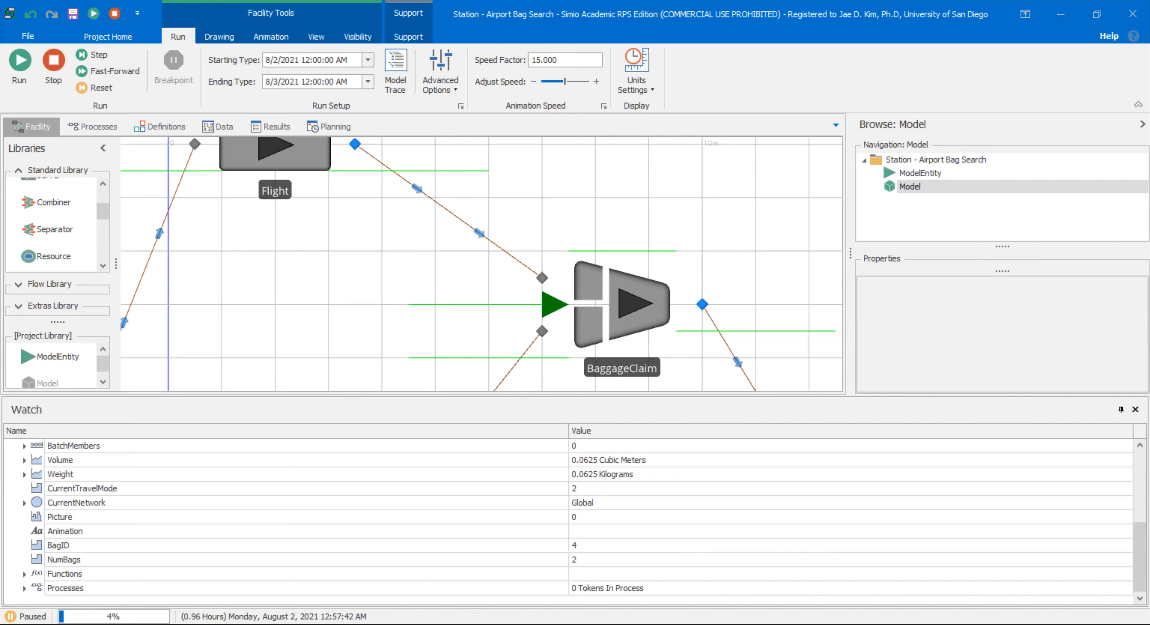
pyautogui.scroll(4, 134, 525)
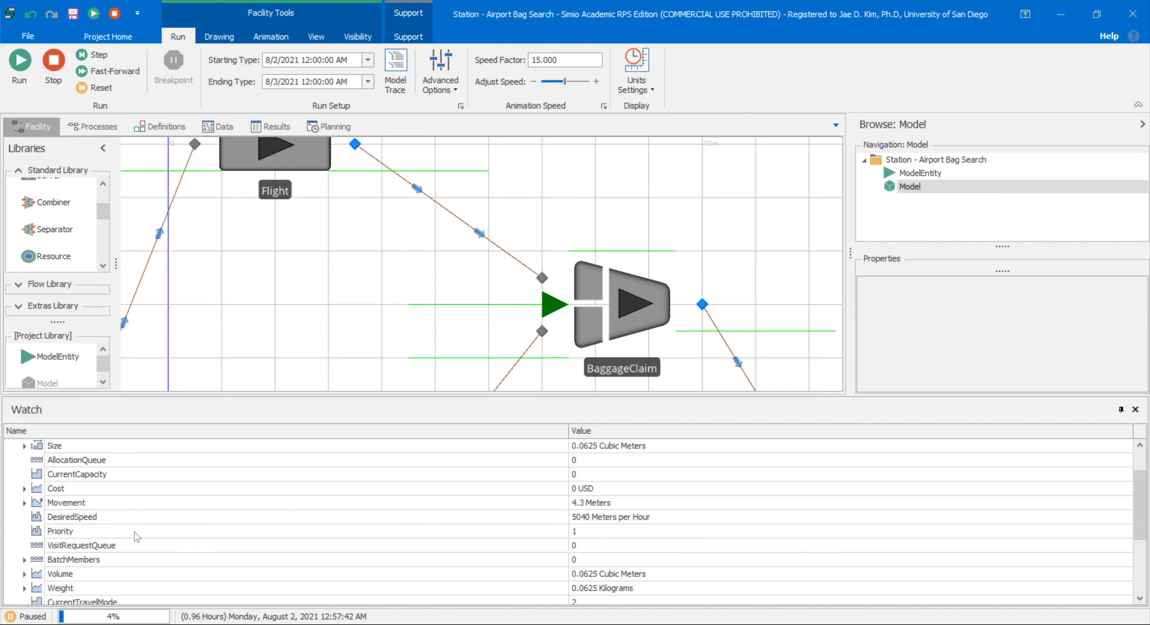
pyautogui.doubleClick(47, 460)
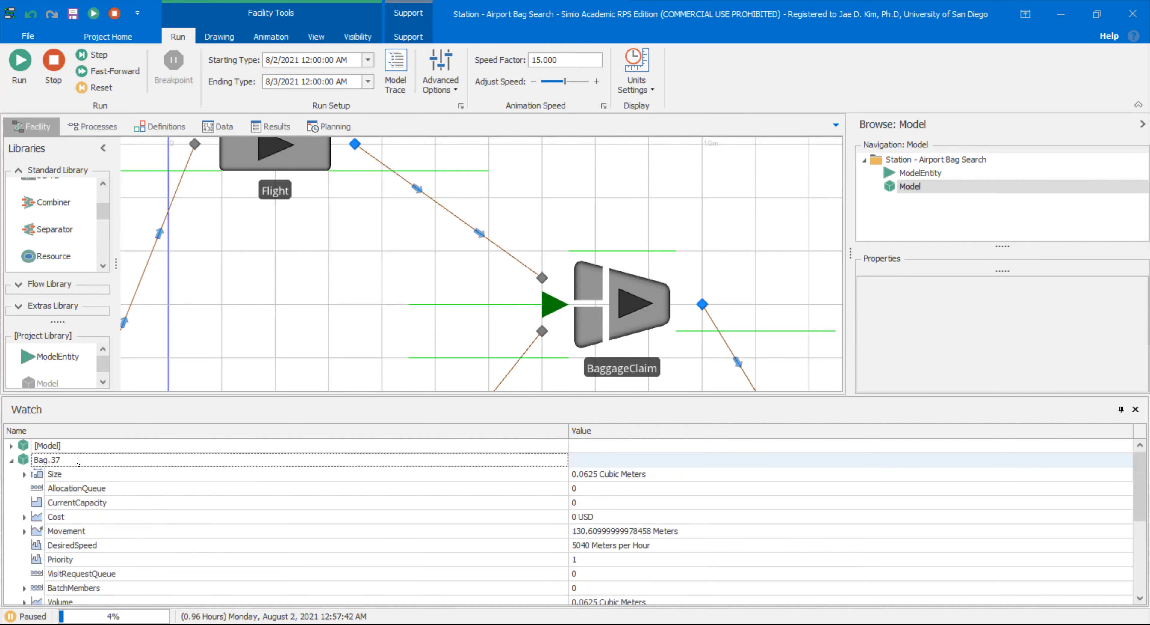
pyautogui.scroll(-5, 153, 534)
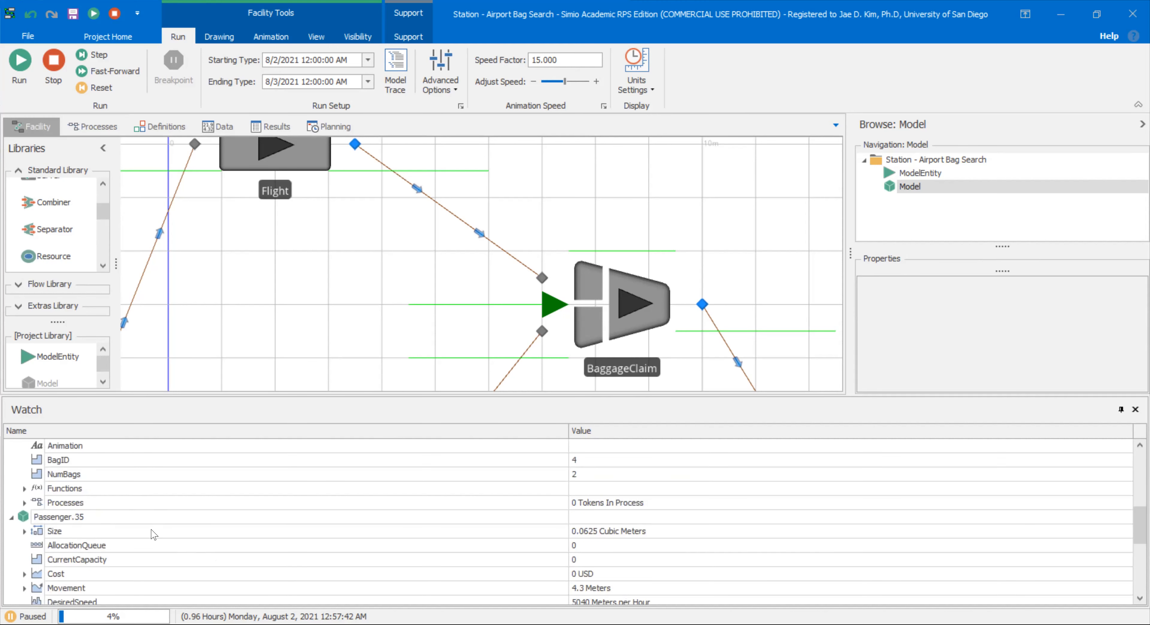
pyautogui.click(29, 72)
pyautogui.press('Down')
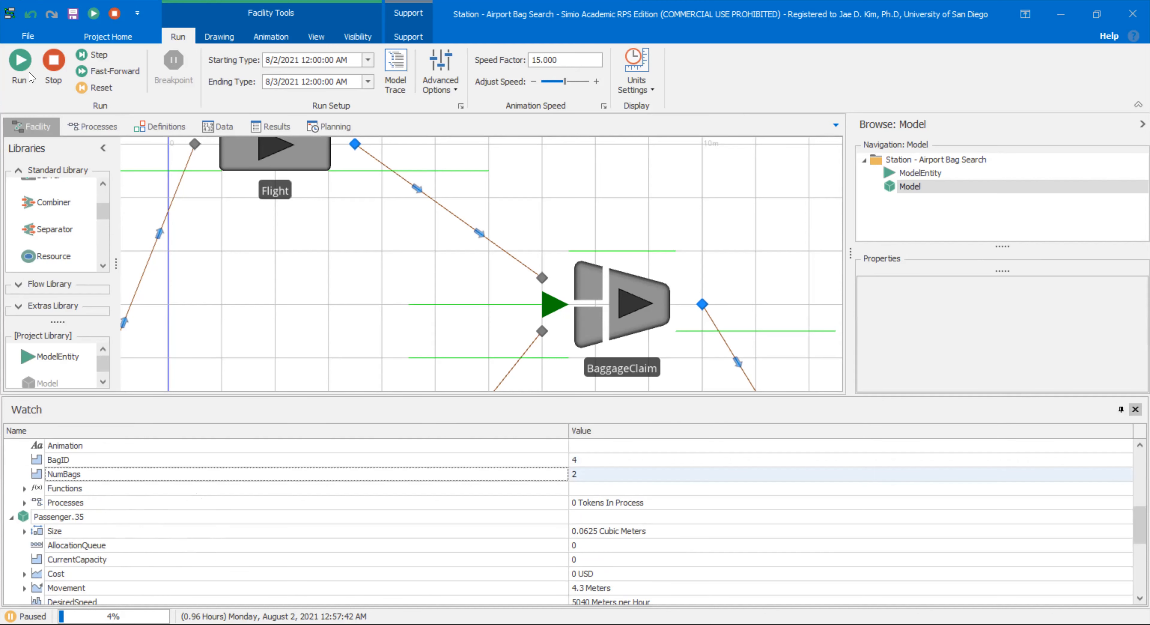
# Close the watch window and resume the simulation with the whole facility in view
pyautogui.click(1135, 409)
pyautogui.click(364, 383)
pyautogui.scroll(-2, 363, 383)
pyautogui.moveTo(348, 356); pyautogui.dragTo(442, 413)
pyautogui.scroll(-2, 442, 413)
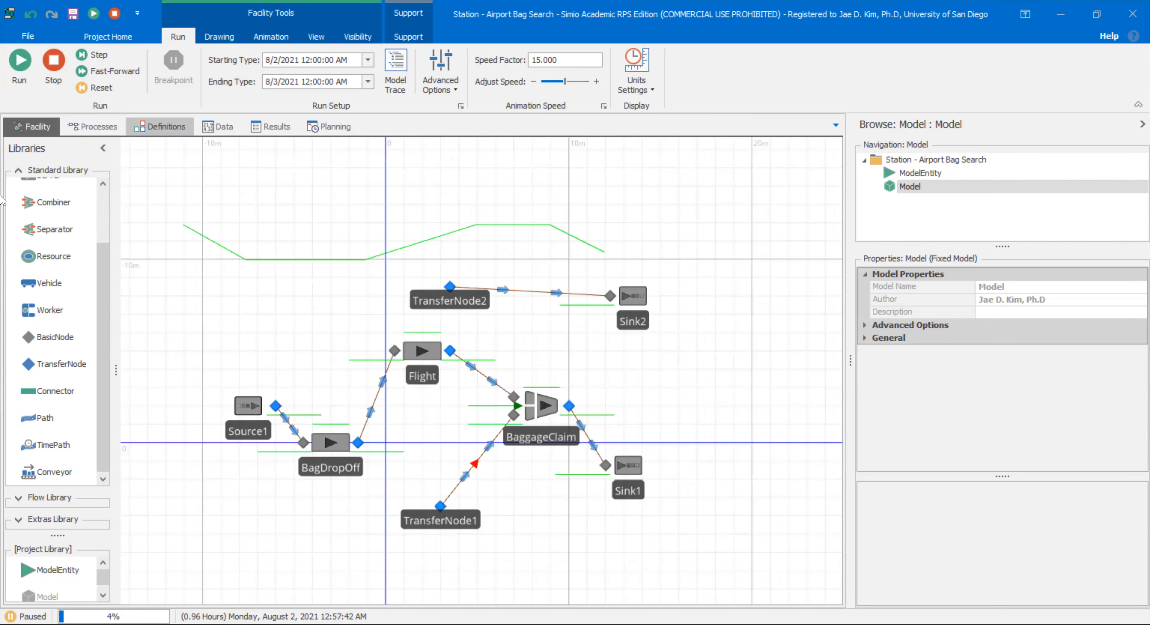
pyautogui.click(26, 73)
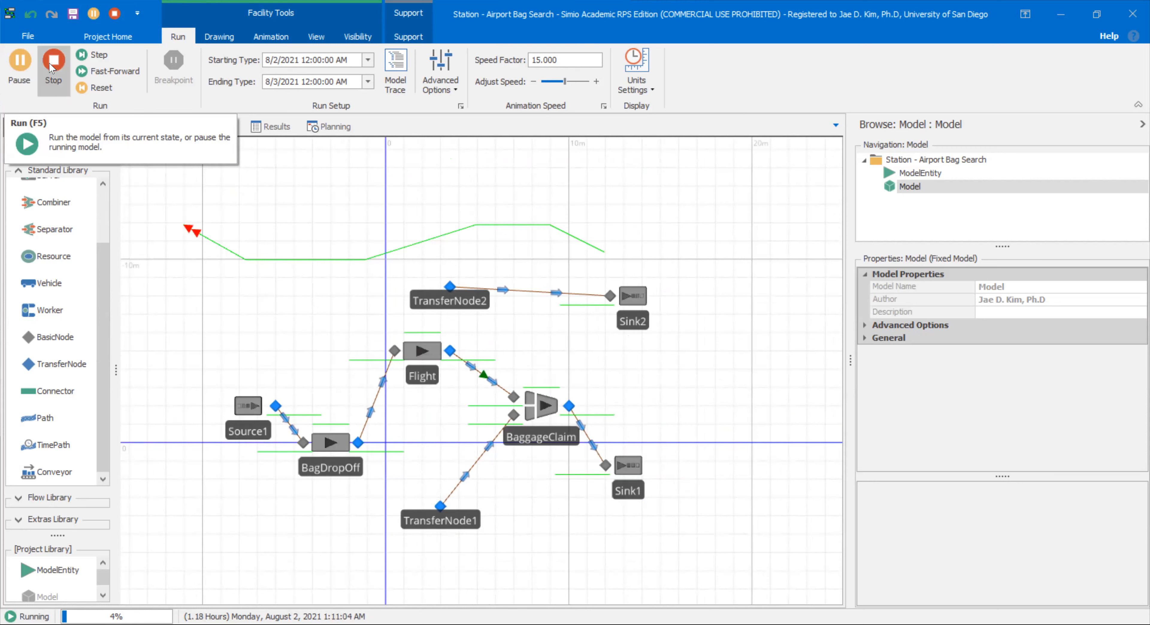
# Stop the simulation run to return the model to editing
pyautogui.click(54, 67)
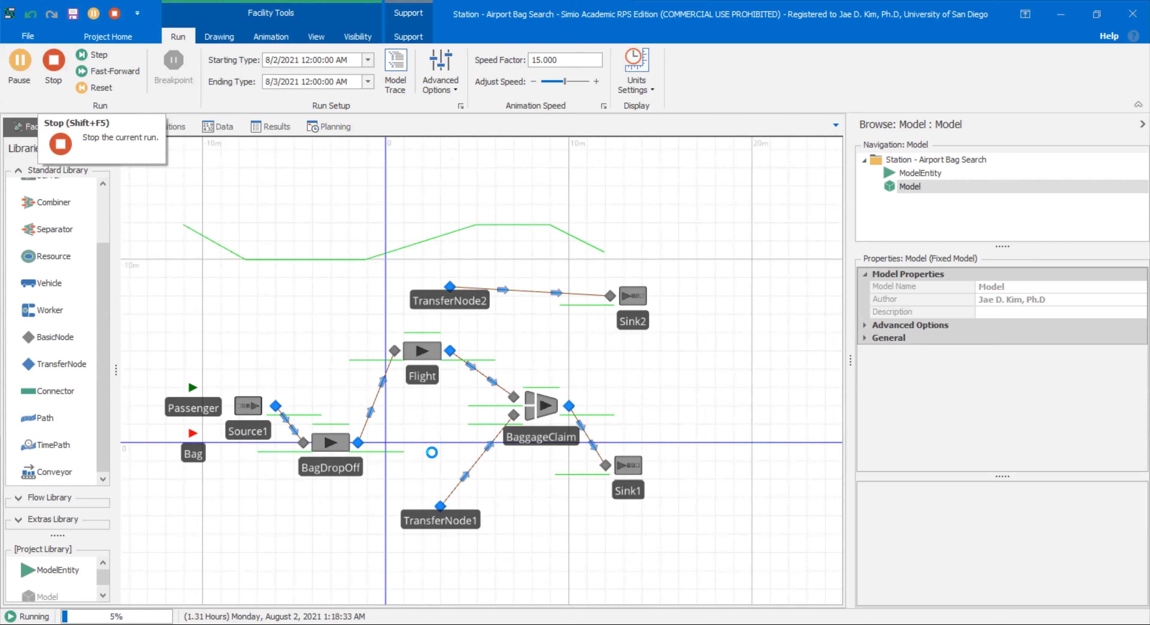
pyautogui.scroll(3, 474, 352)
pyautogui.click(475, 351)
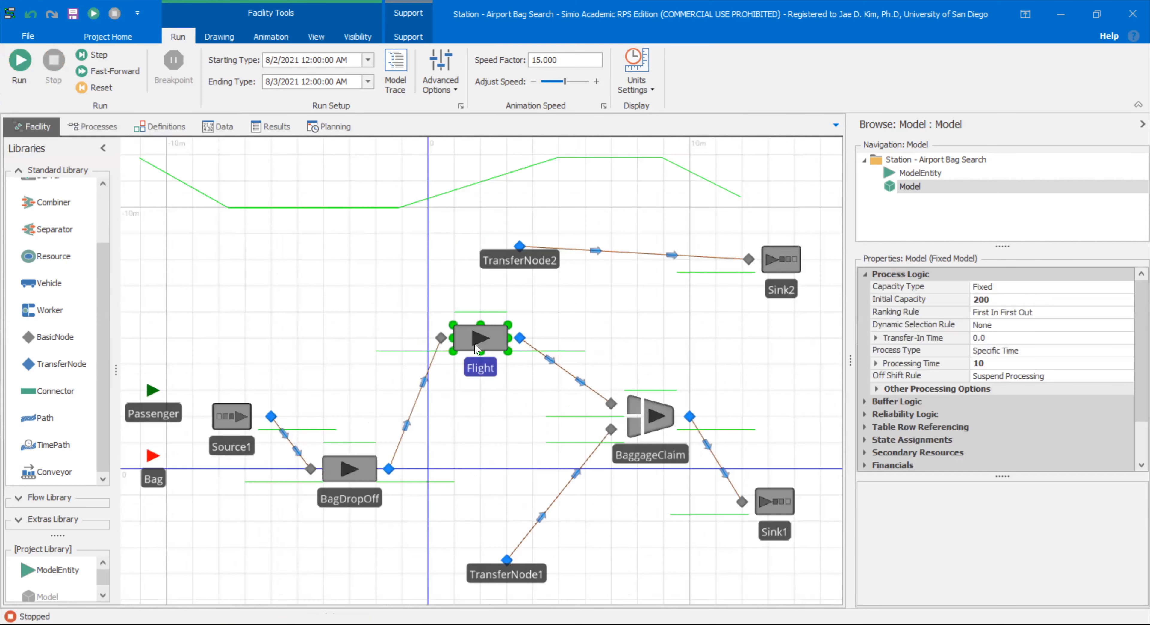
# Set Source1's interarrival time to 5 minutes
pyautogui.click(238, 418)
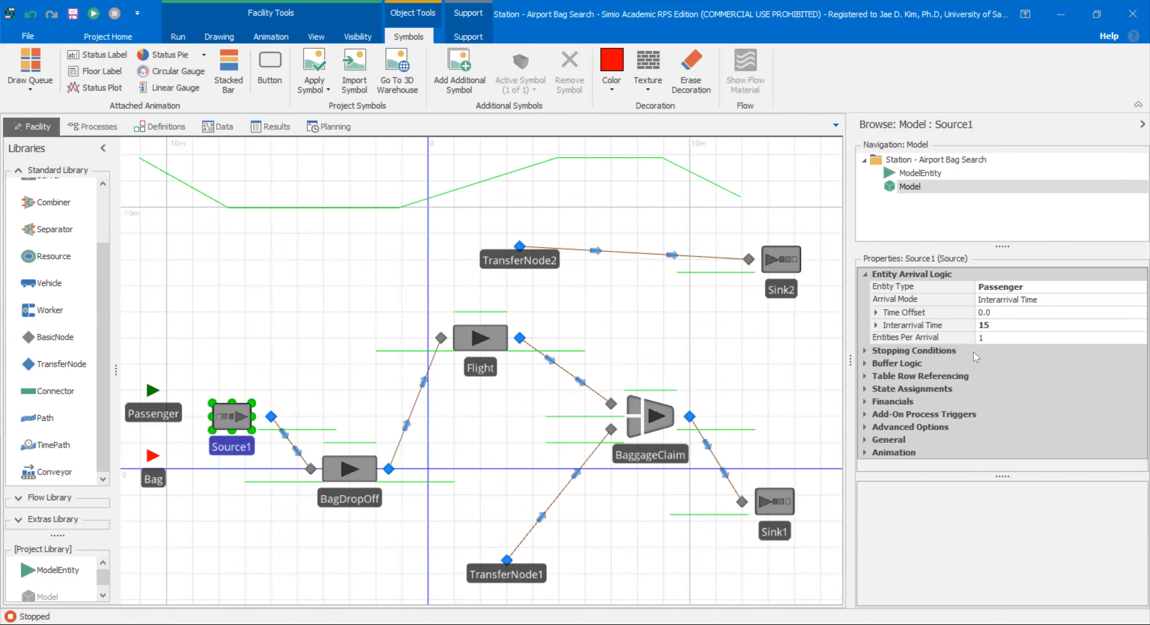
pyautogui.click(1006, 326)
pyautogui.write('5')
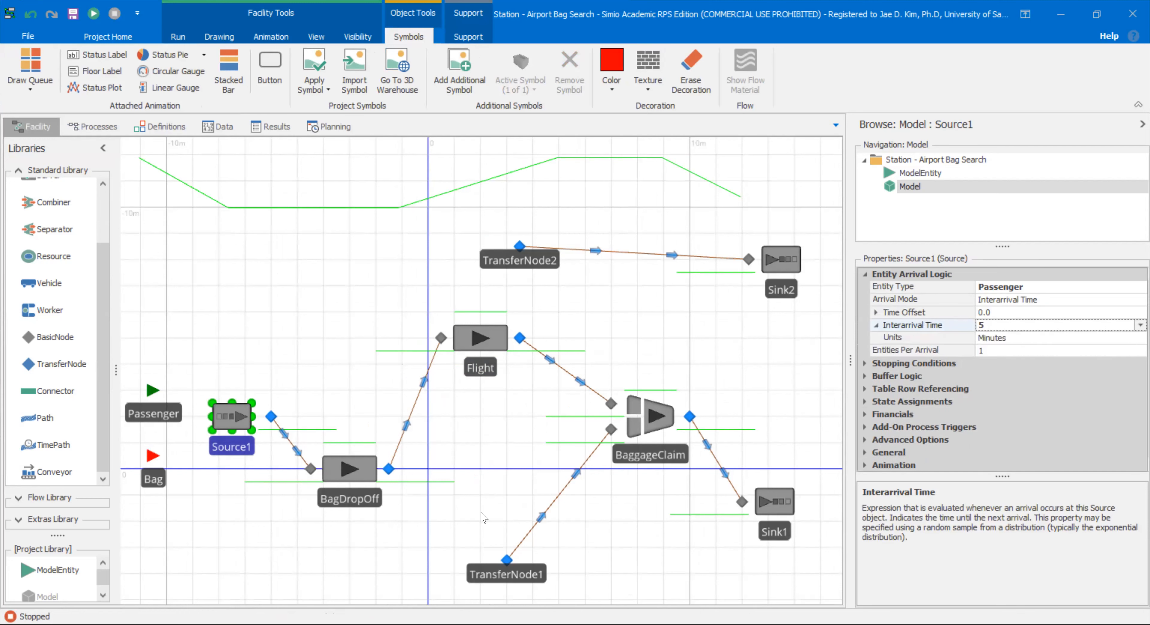
# Set the Flight server's processing time to Random.Triangular(5, 7.5, 10) minutes
pyautogui.click(482, 340)
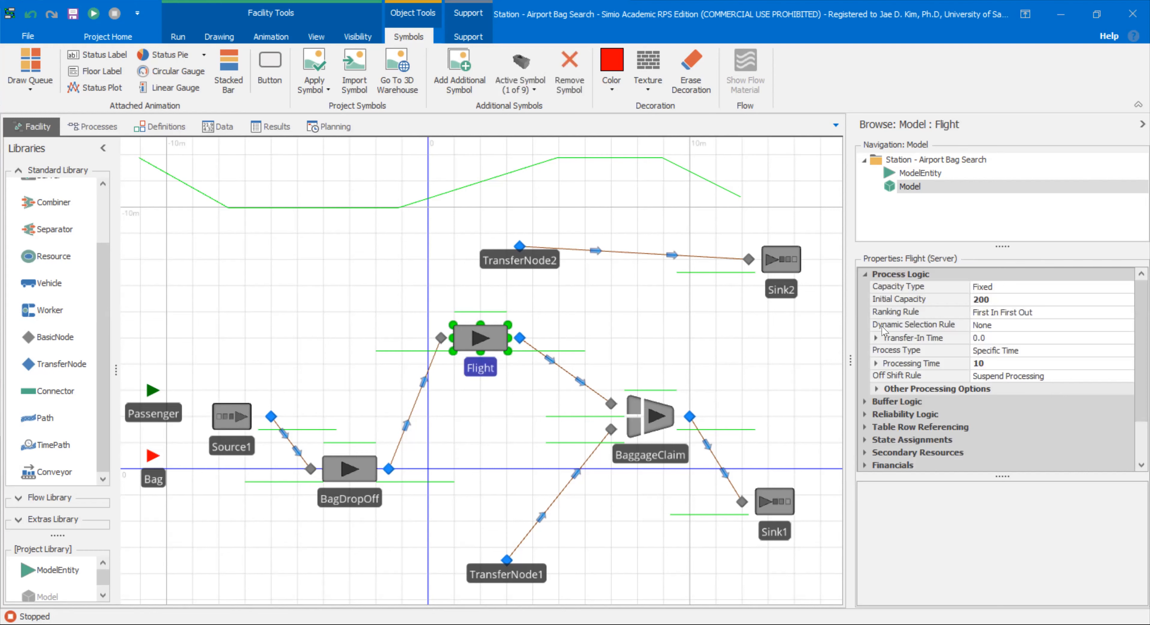
pyautogui.click(1005, 367)
pyautogui.click(936, 373)
pyautogui.doubleClick(935, 366)
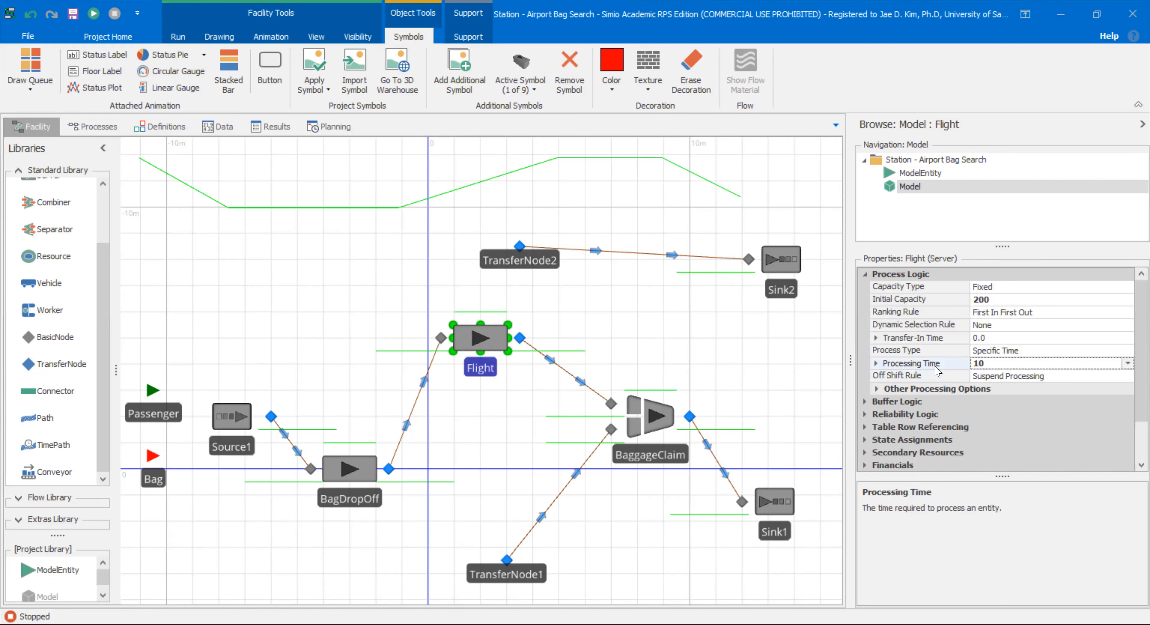
pyautogui.click(990, 363)
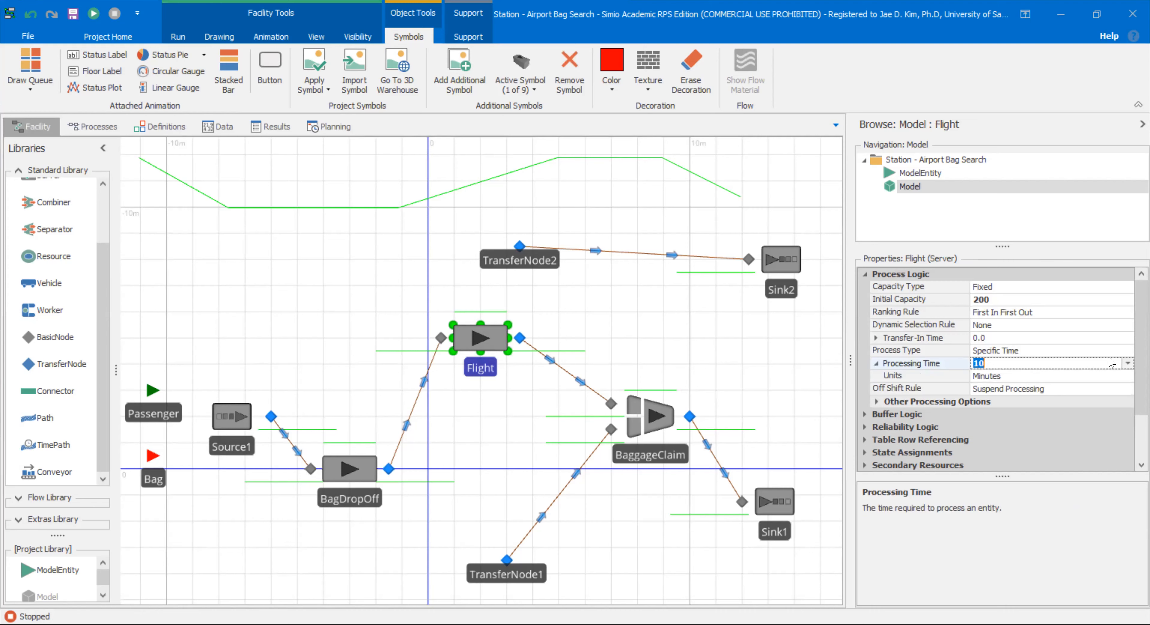
pyautogui.click(1128, 363)
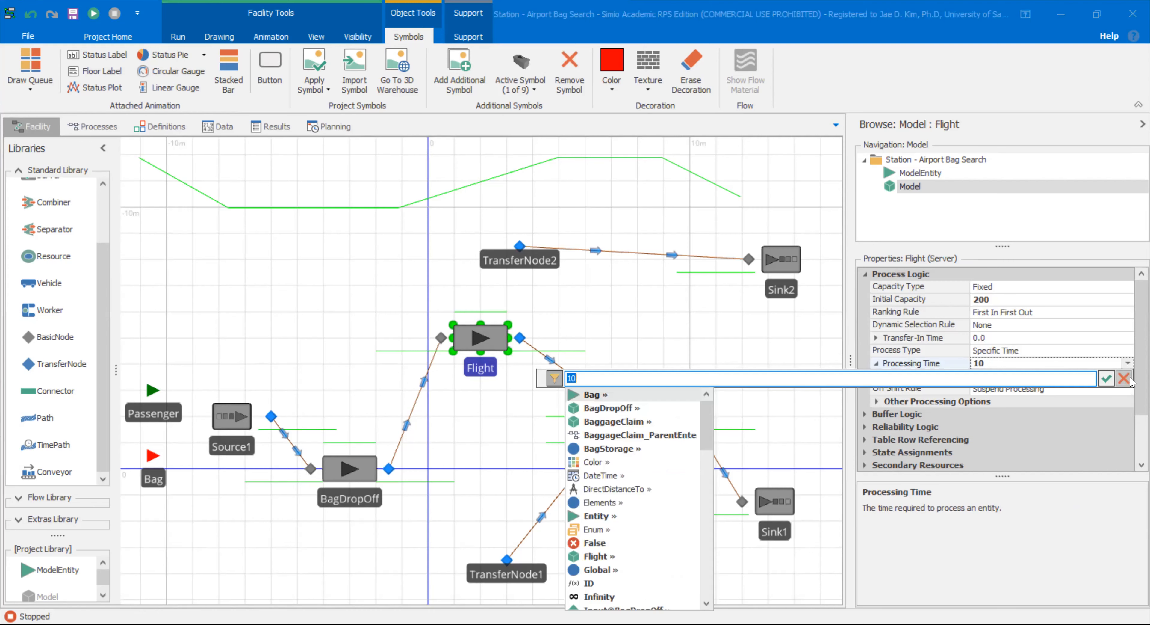
pyautogui.write('rand.t')
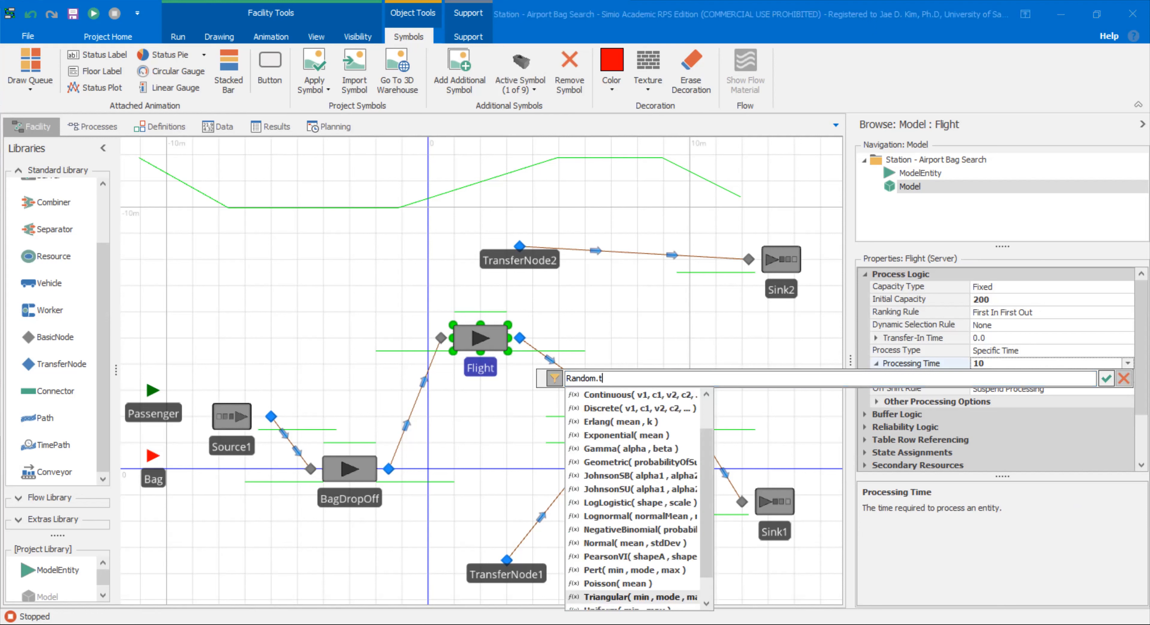
pyautogui.write('ri')
pyautogui.press('Tab')
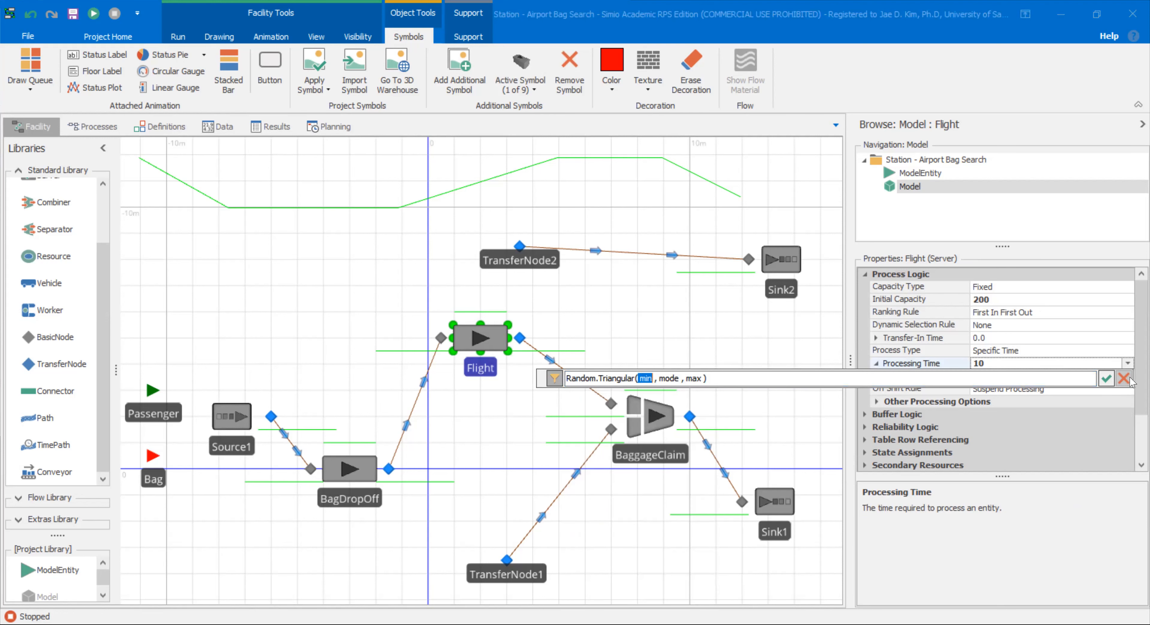
pyautogui.write('5')
pyautogui.hotkey('shift', 'Right')
pyautogui.hotkey('shift', 'Right')
pyautogui.write('7')
pyautogui.hotkey('shift', 'Right')
pyautogui.write('20')
pyautogui.press('BackSpace')
pyautogui.press('BackSpace')
pyautogui.write('10')
pyautogui.write('.5')
pyautogui.press('Return')
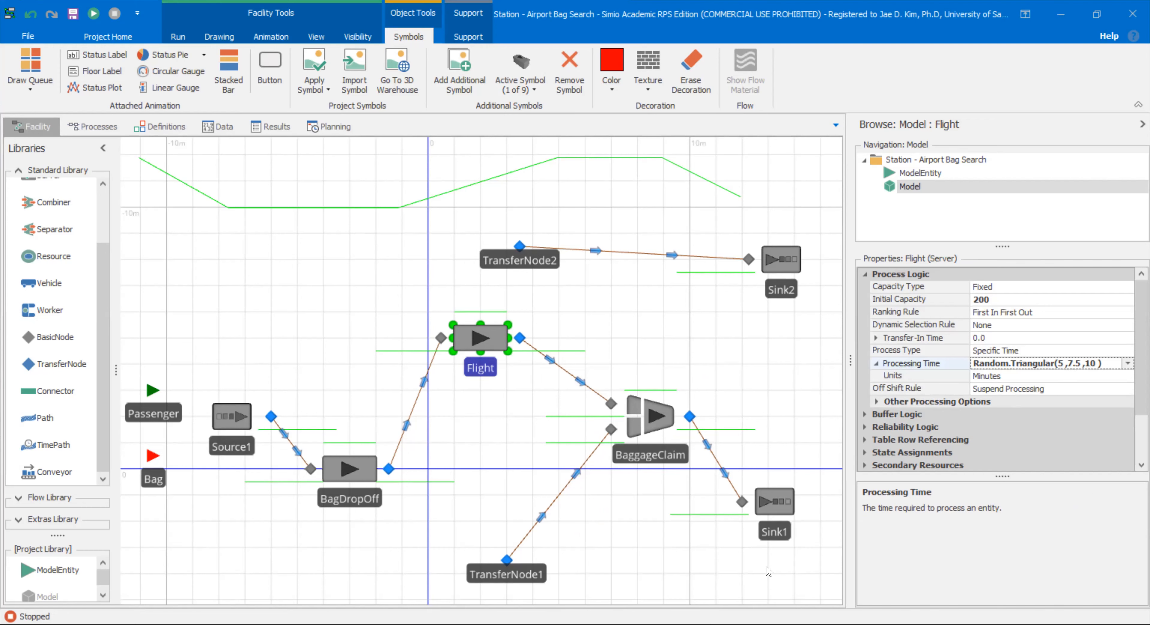
# Set Source1's interarrival time to the expression Random.Triangular(2,3,4) in minutes
pyautogui.moveTo(648, 549); pyautogui.dragTo(579, 512)
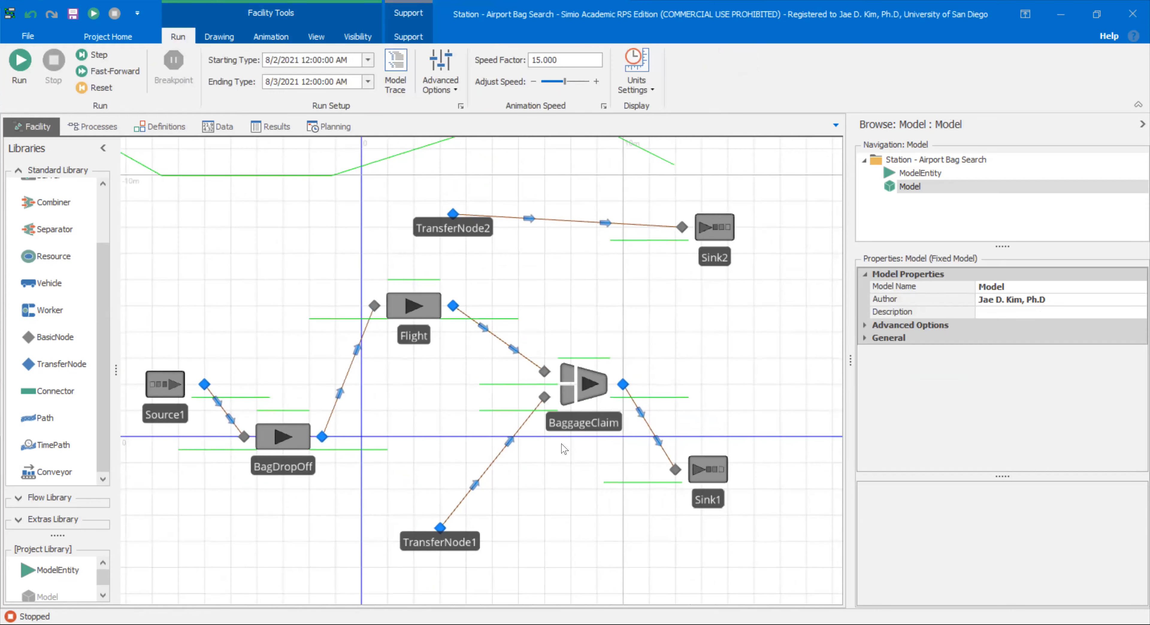
pyautogui.click(571, 384)
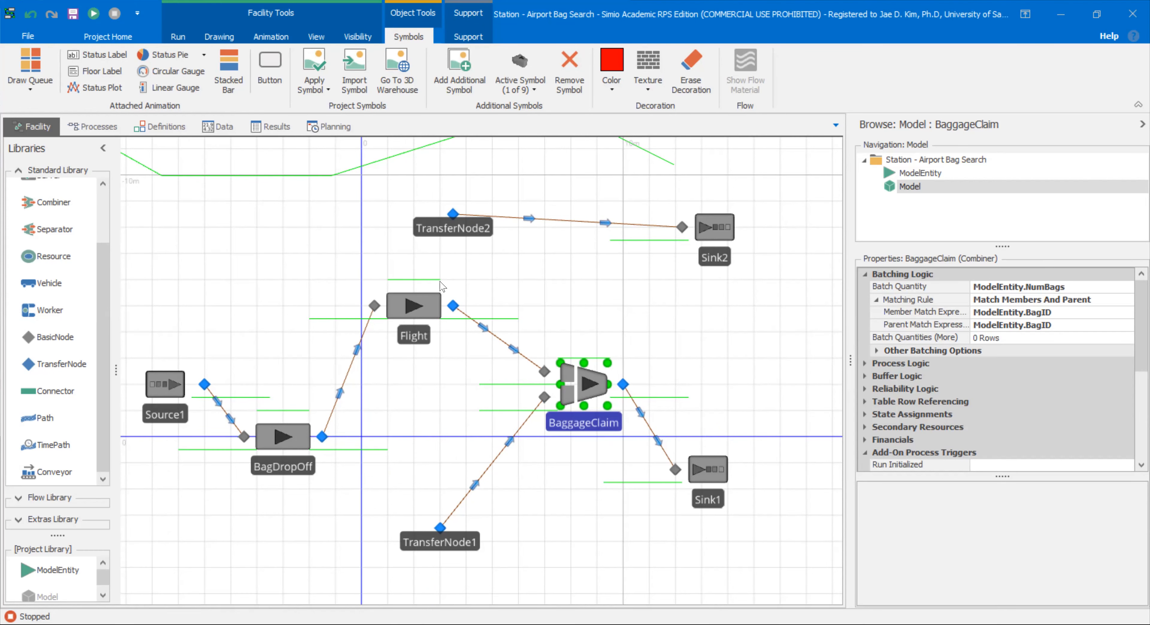
pyautogui.click(165, 384)
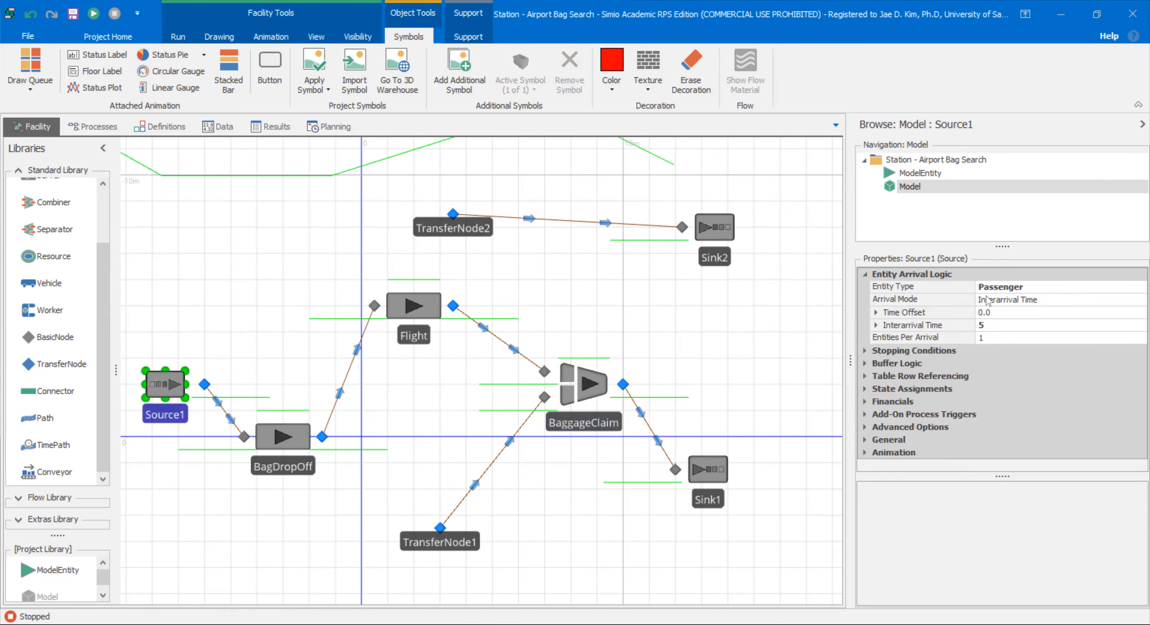
pyautogui.click(980, 314)
pyautogui.click(982, 325)
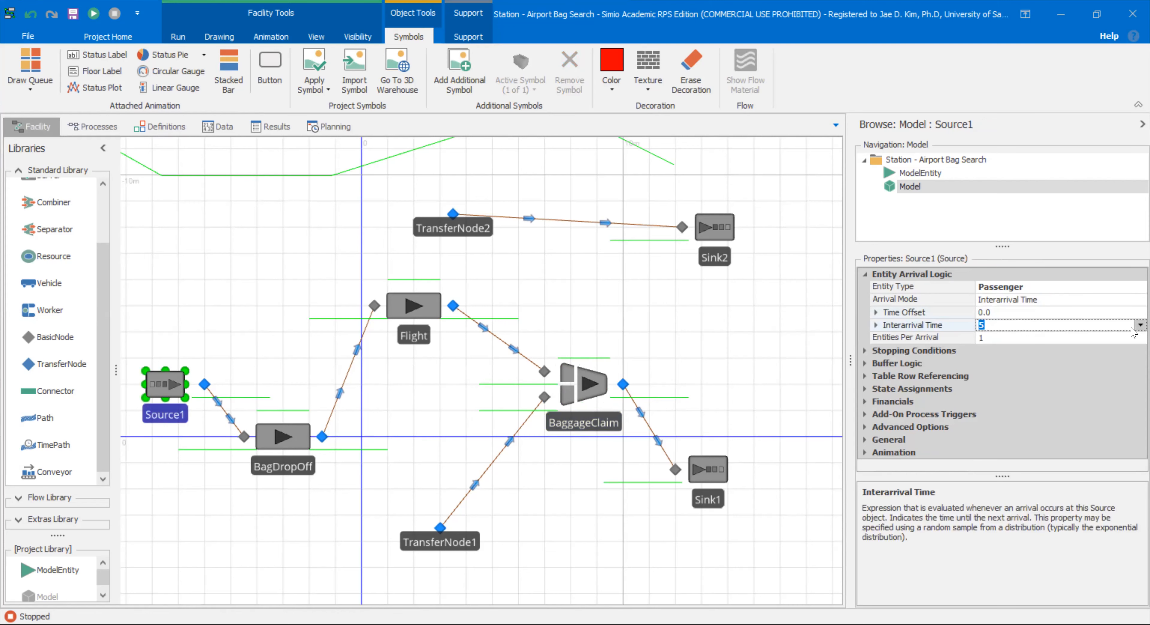
pyautogui.write('rand')
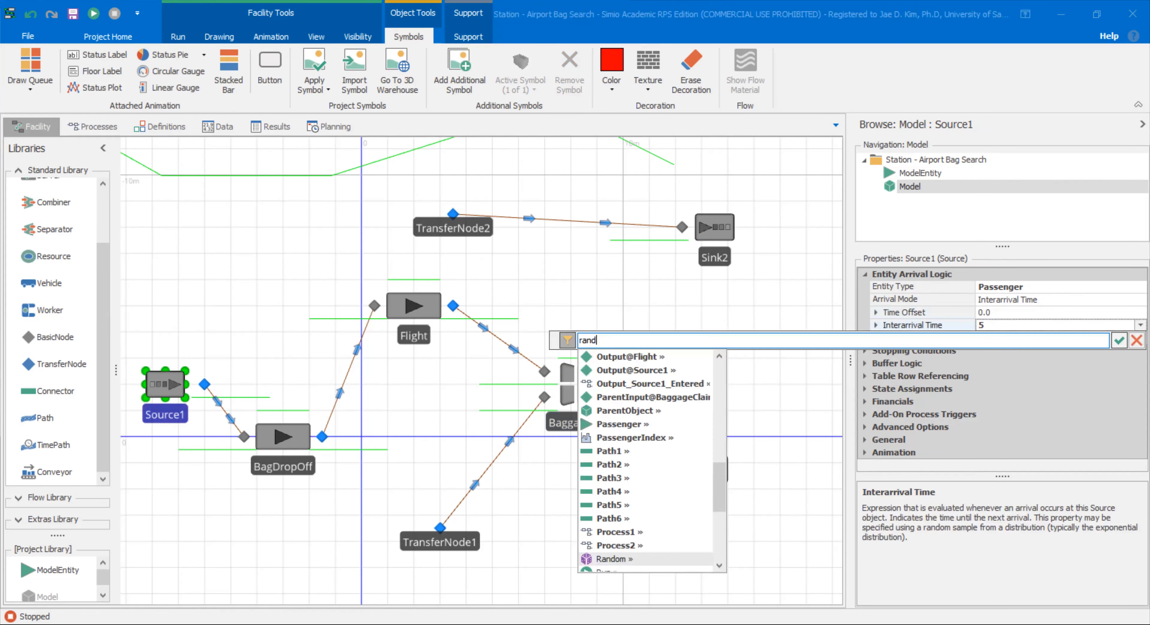
pyautogui.write('om.tri')
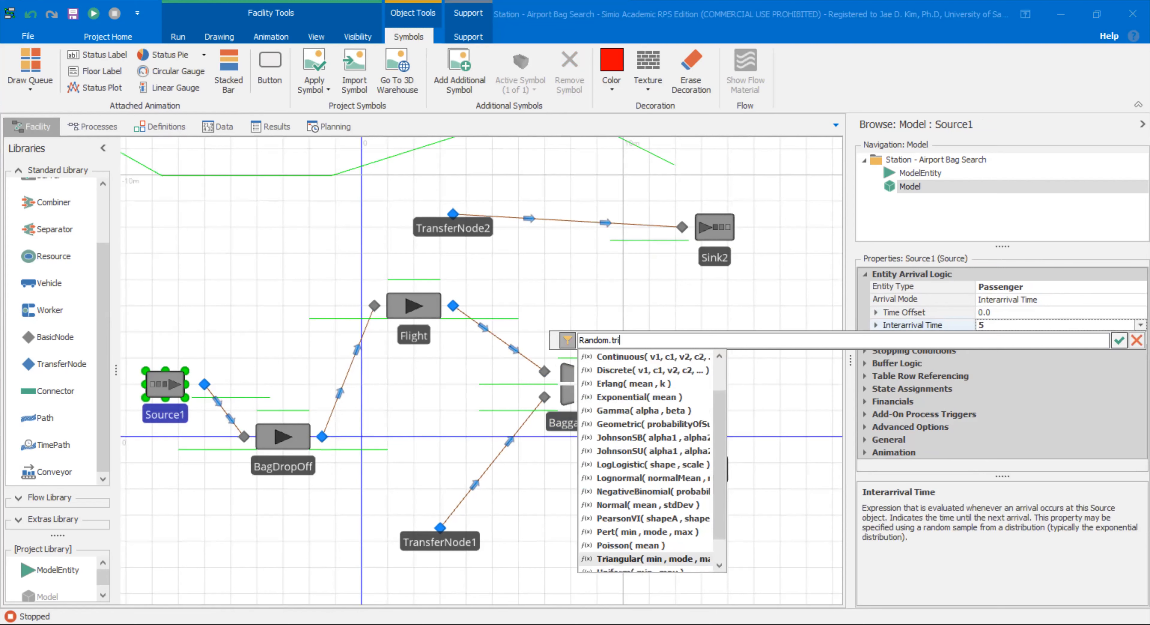
pyautogui.press('Tab')
pyautogui.write('2,3,4')
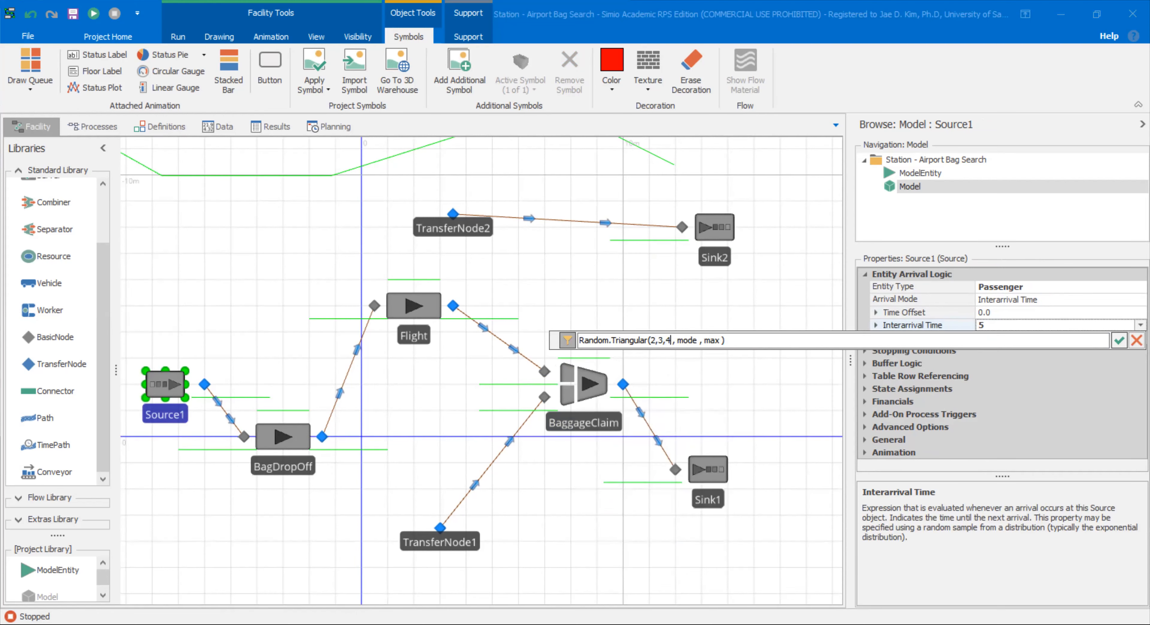
pyautogui.hotkey('ctrl', 'shift', 'Right')
pyautogui.hotkey('ctrl', 'shift', 'Right')
pyautogui.press('Delete')
pyautogui.press('Return')
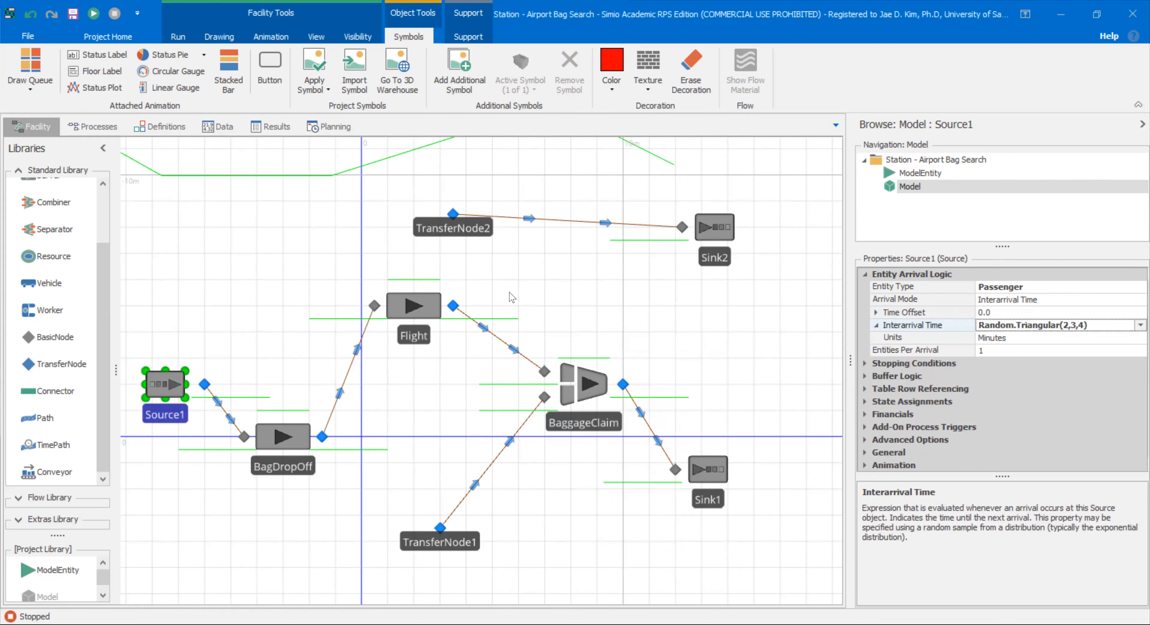
# Run the simulation with the whole facility in view and pause it while a passenger waits at BaggageClaim
pyautogui.click(467, 432)
pyautogui.scroll(-1, 468, 432)
pyautogui.moveTo(429, 431); pyautogui.dragTo(473, 439)
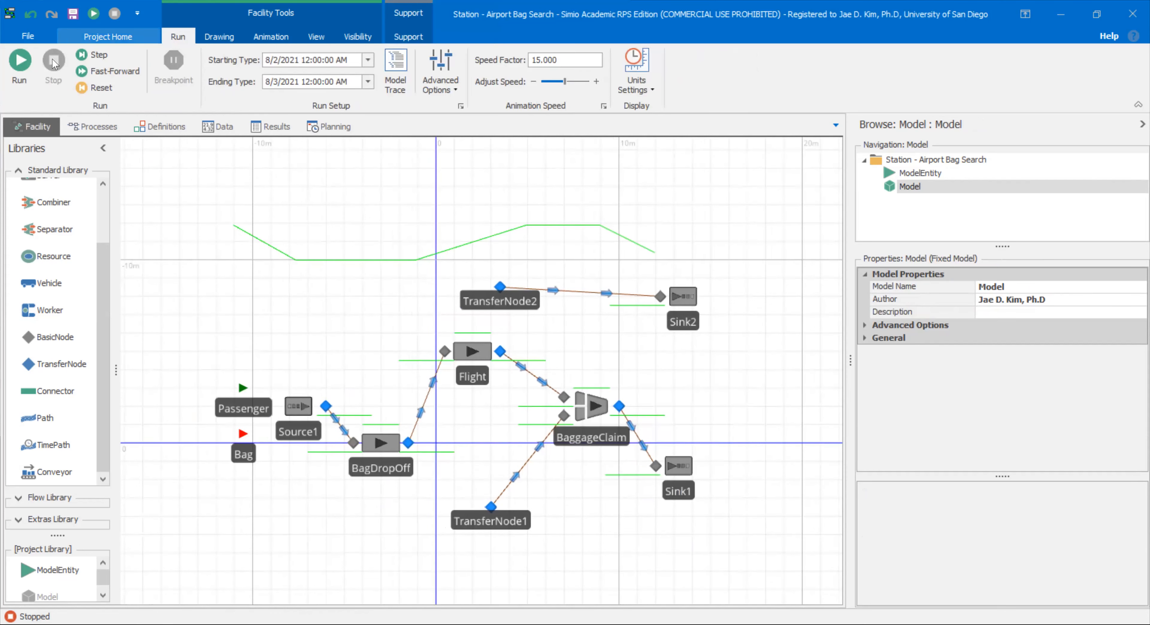
pyautogui.click(20, 67)
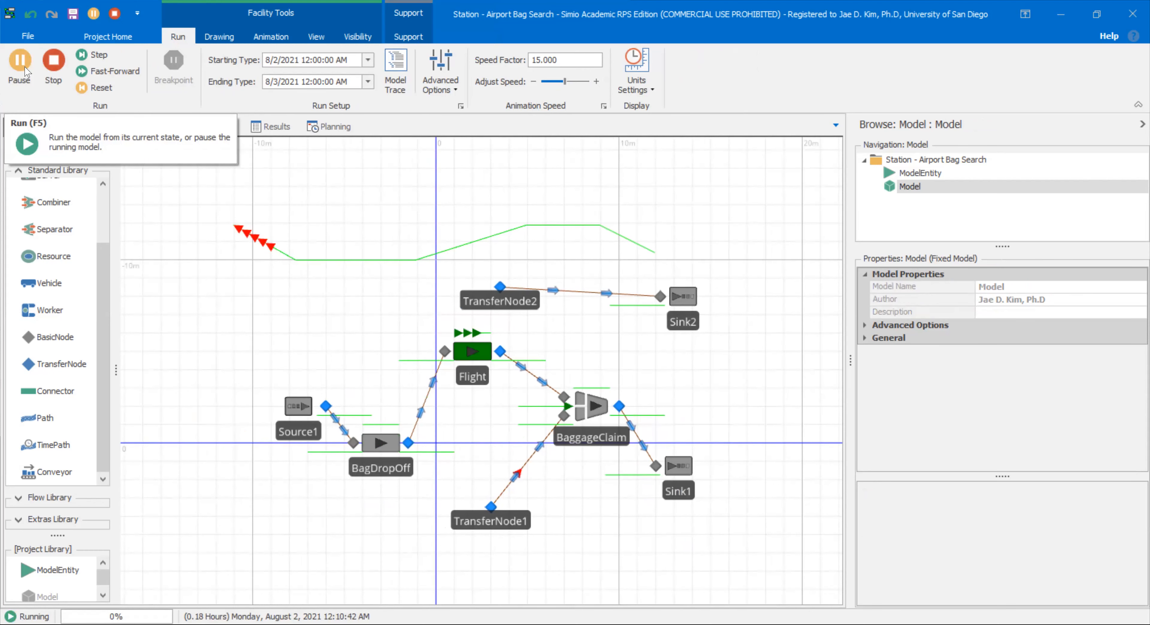
pyautogui.click(25, 71)
# Add a watch on the passenger waiting at BaggageClaim and check its BagID and NumBags states
pyautogui.scroll(3, 324, 248)
pyautogui.moveTo(406, 509); pyautogui.dragTo(252, 220)
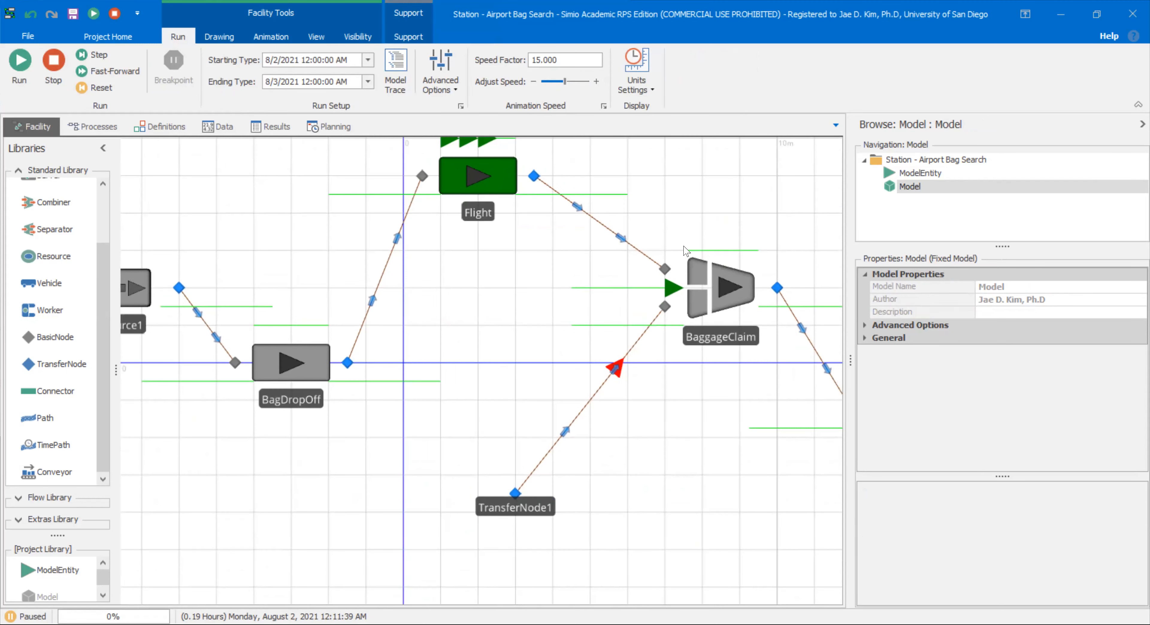
pyautogui.rightClick(666, 289)
pyautogui.click(683, 335)
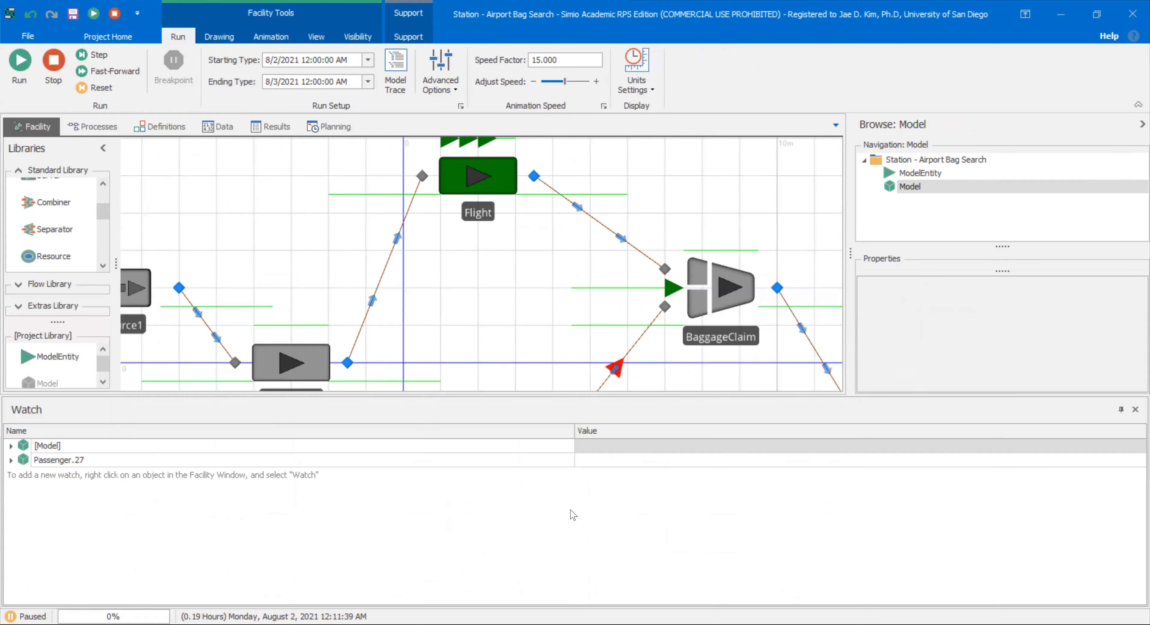
pyautogui.doubleClick(74, 460)
pyautogui.scroll(-4, 114, 480)
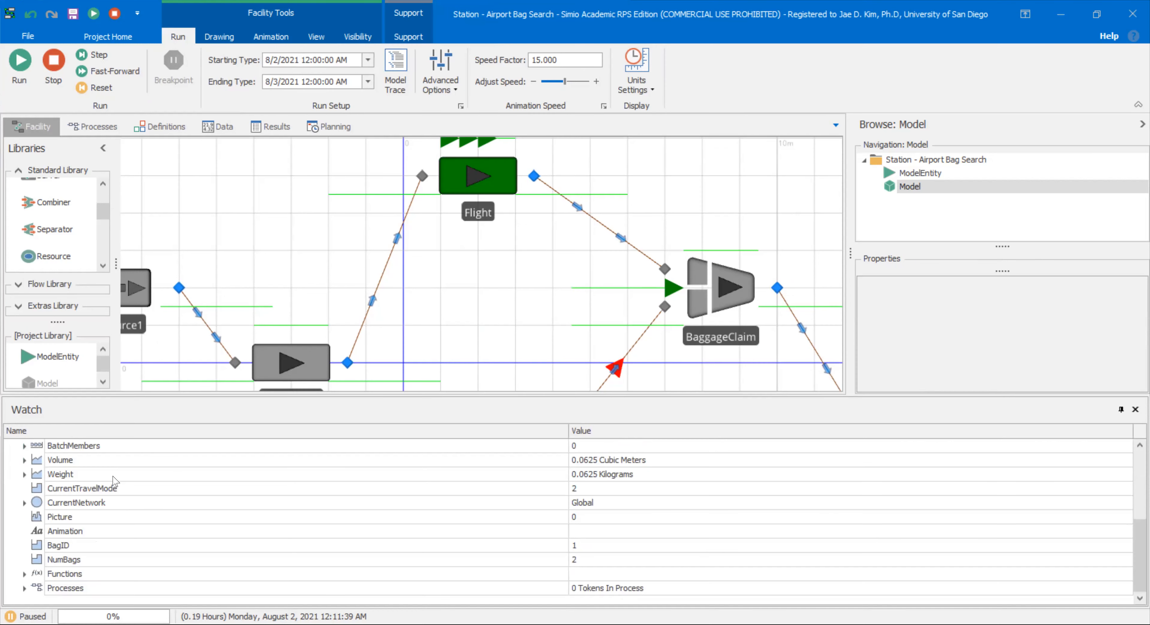
pyautogui.click(99, 550)
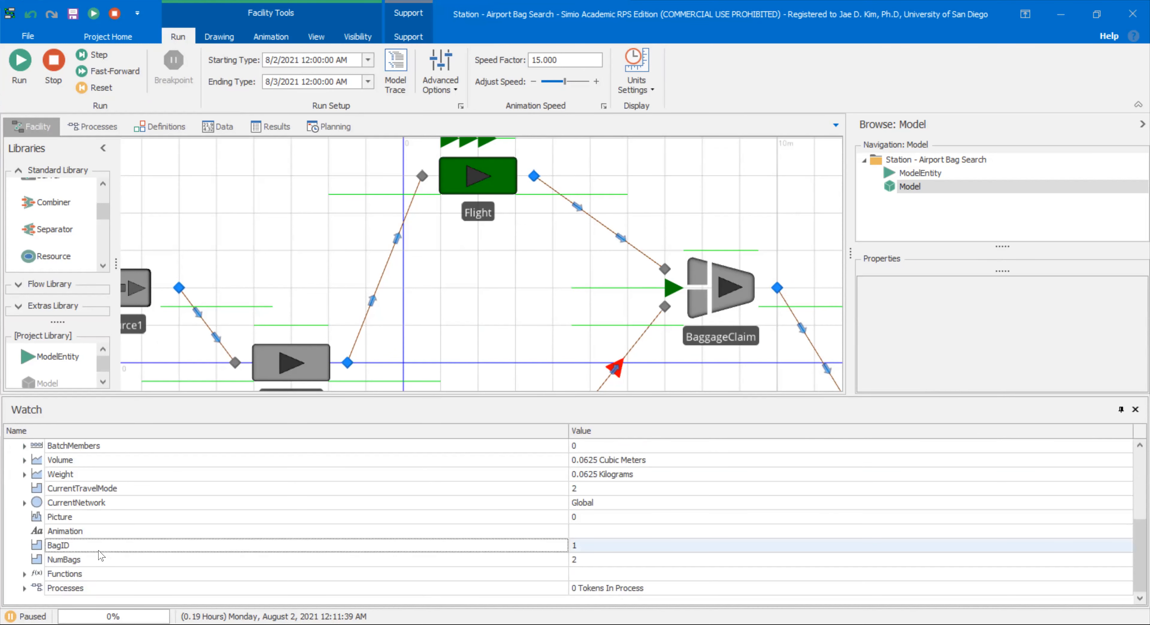
pyautogui.click(80, 565)
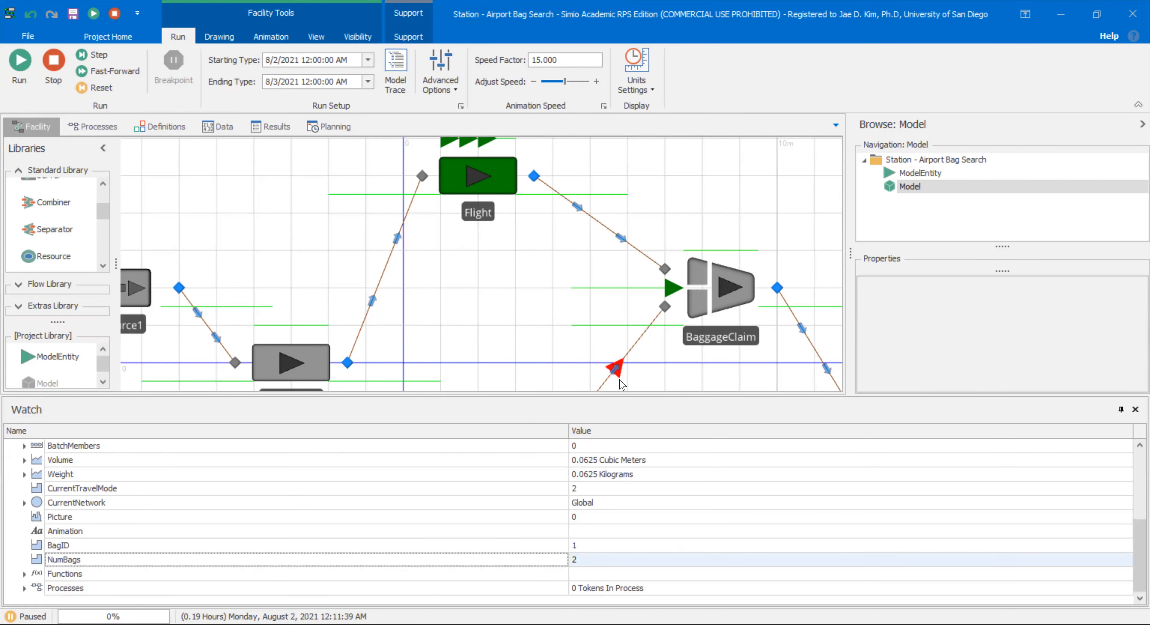
# Add a watch on the bag travelling from TransferNode1 and examine its BagID and NumBags states
pyautogui.click(622, 378)
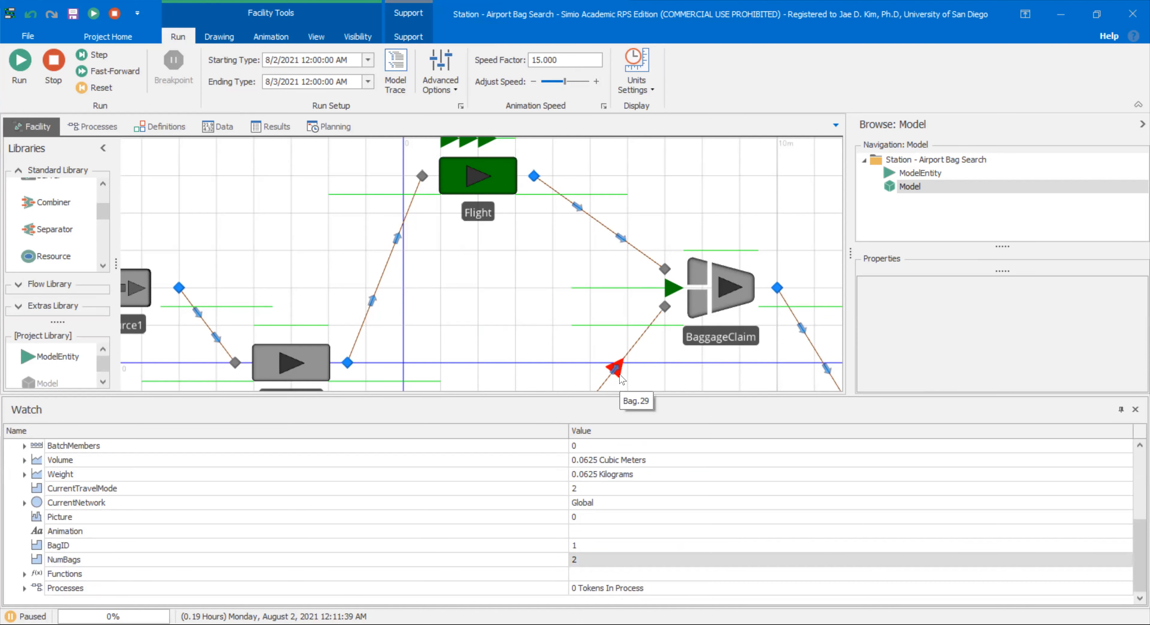
pyautogui.rightClick(622, 379)
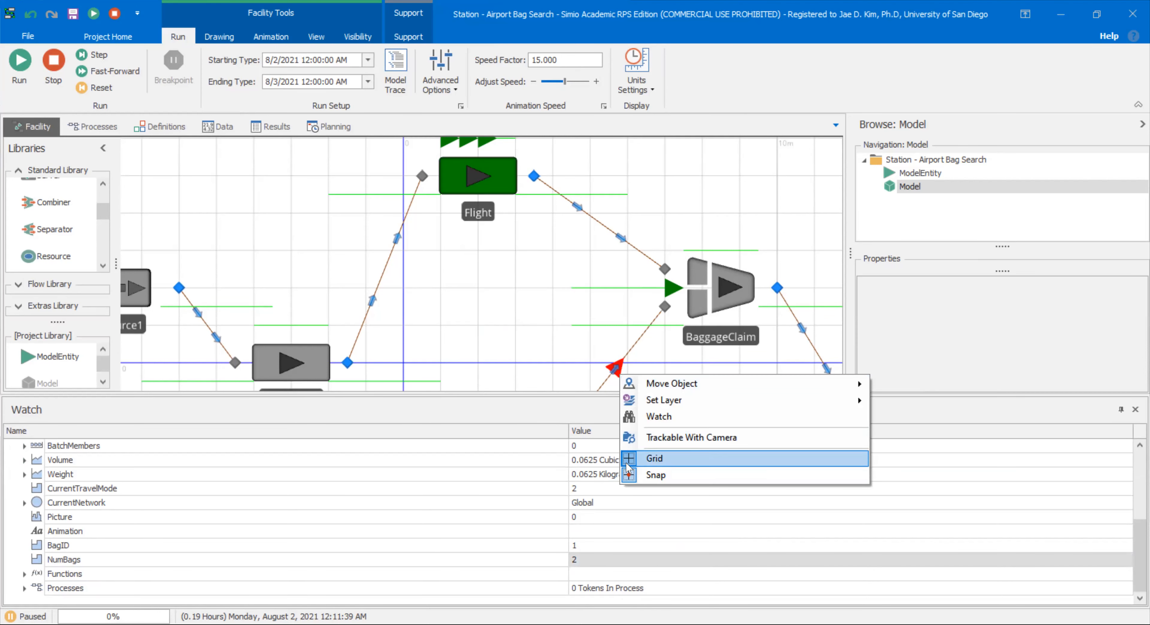
pyautogui.click(636, 416)
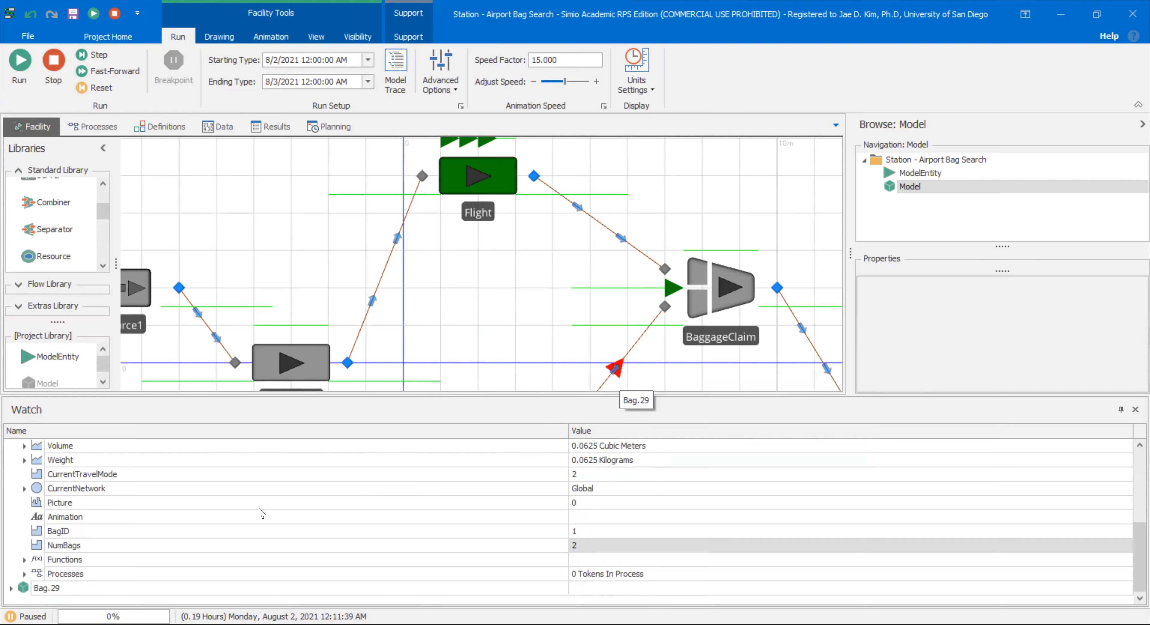
pyautogui.click(108, 589)
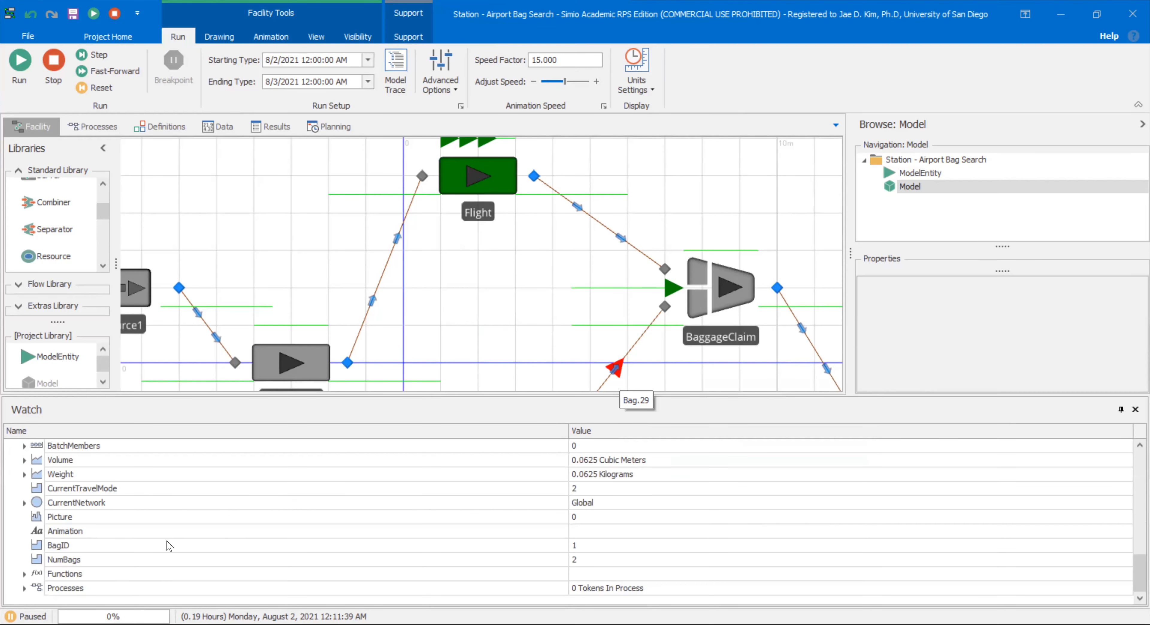
pyautogui.scroll(10, 167, 545)
pyautogui.scroll(-5, 340, 235)
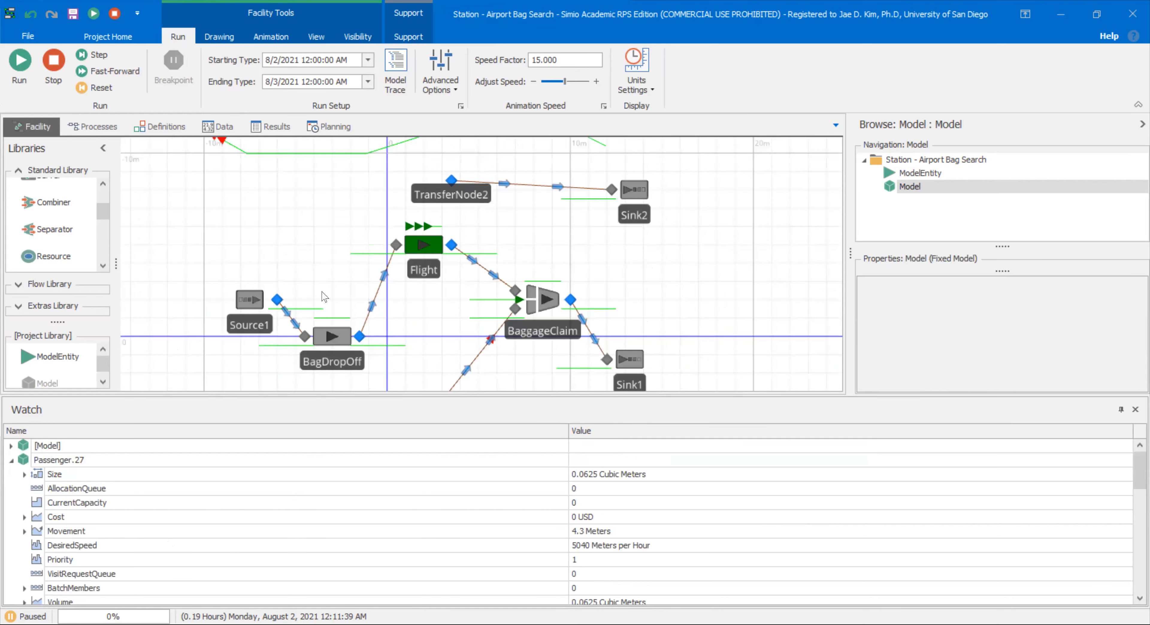
pyautogui.rightClick(337, 227)
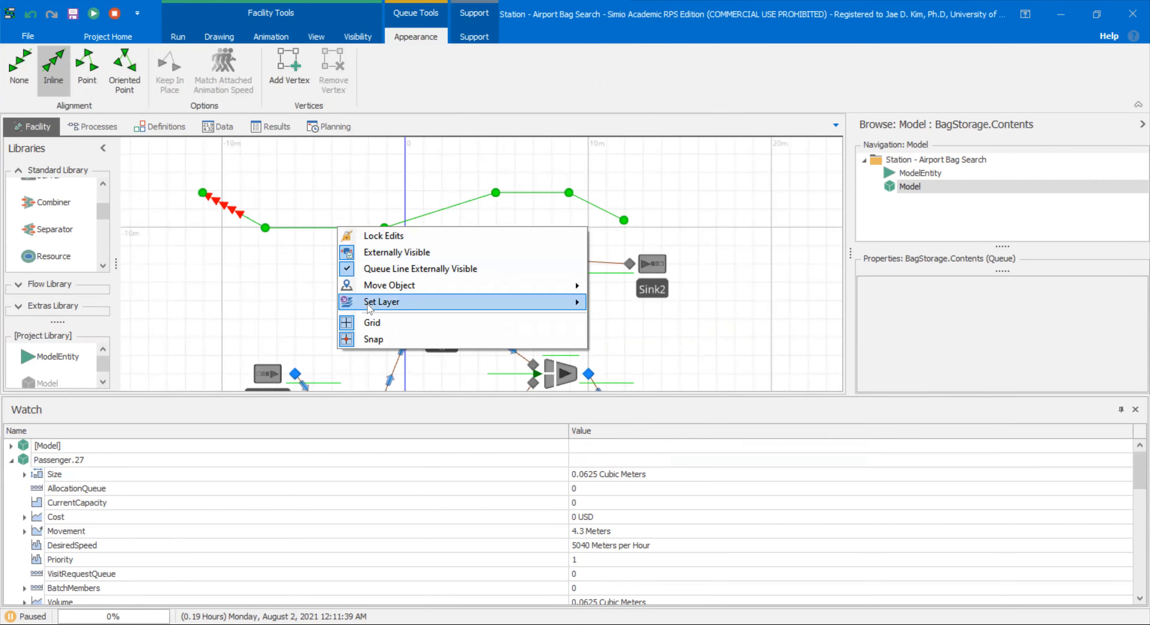
pyautogui.click(259, 240)
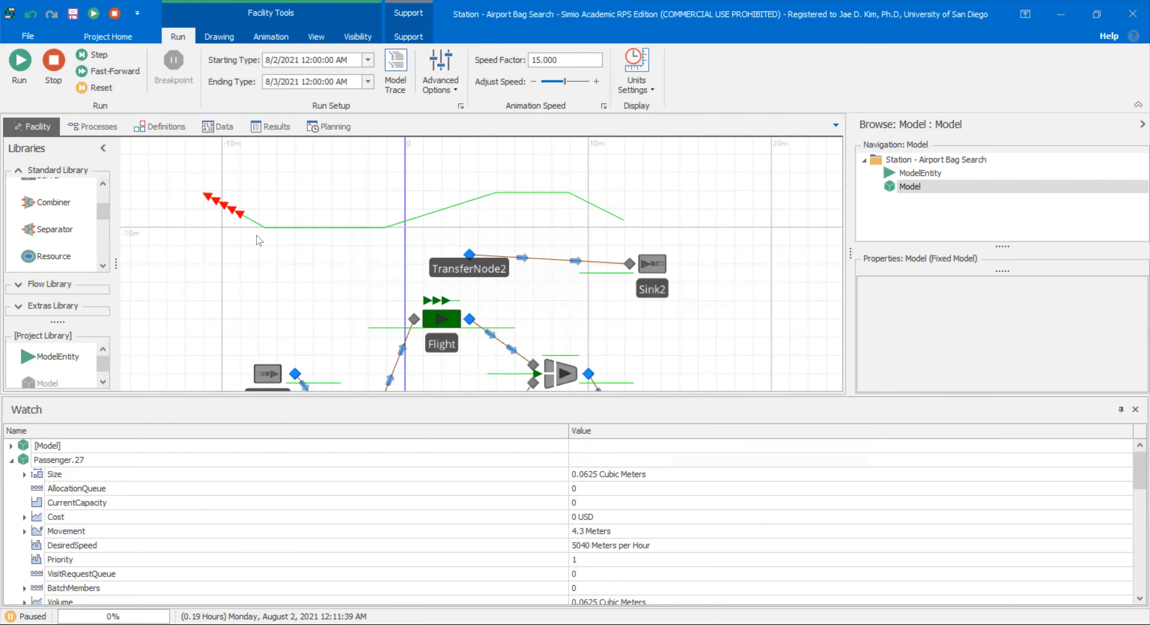
pyautogui.rightClick(241, 214)
pyautogui.click(202, 295)
# Expand the contents of BagStorage under the model's watch and check the BagID and NumBags states of Bag.31
pyautogui.click(48, 445)
pyautogui.click(11, 445)
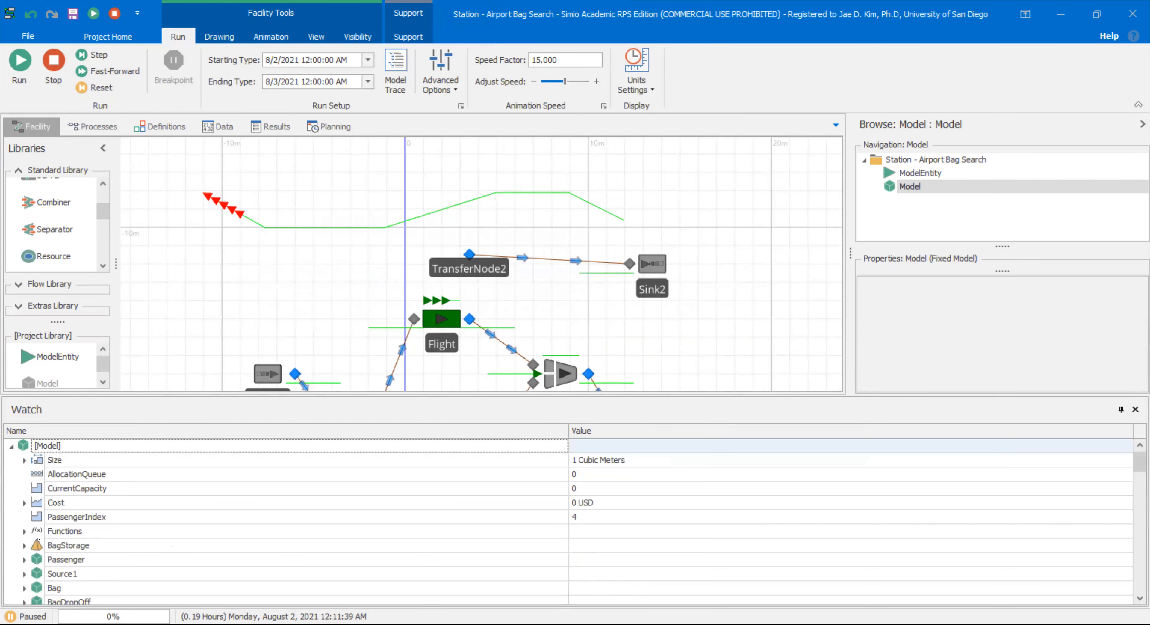
pyautogui.click(53, 550)
pyautogui.doubleClick(53, 546)
pyautogui.scroll(-3, 53, 554)
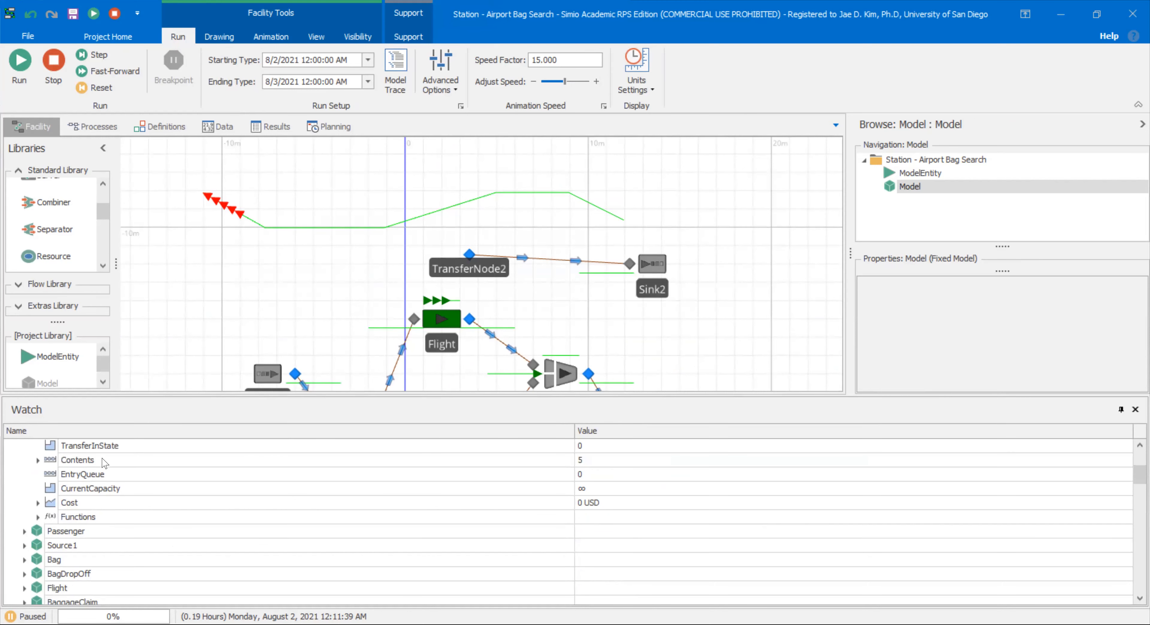
pyautogui.doubleClick(103, 461)
pyautogui.doubleClick(106, 475)
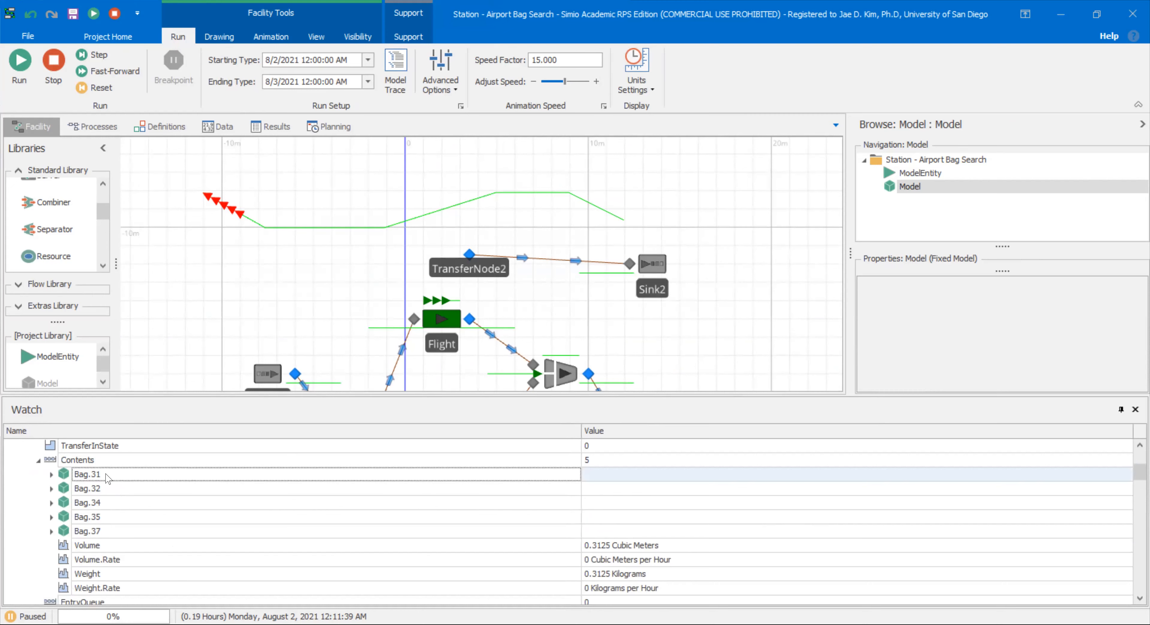
pyautogui.scroll(-6, 107, 499)
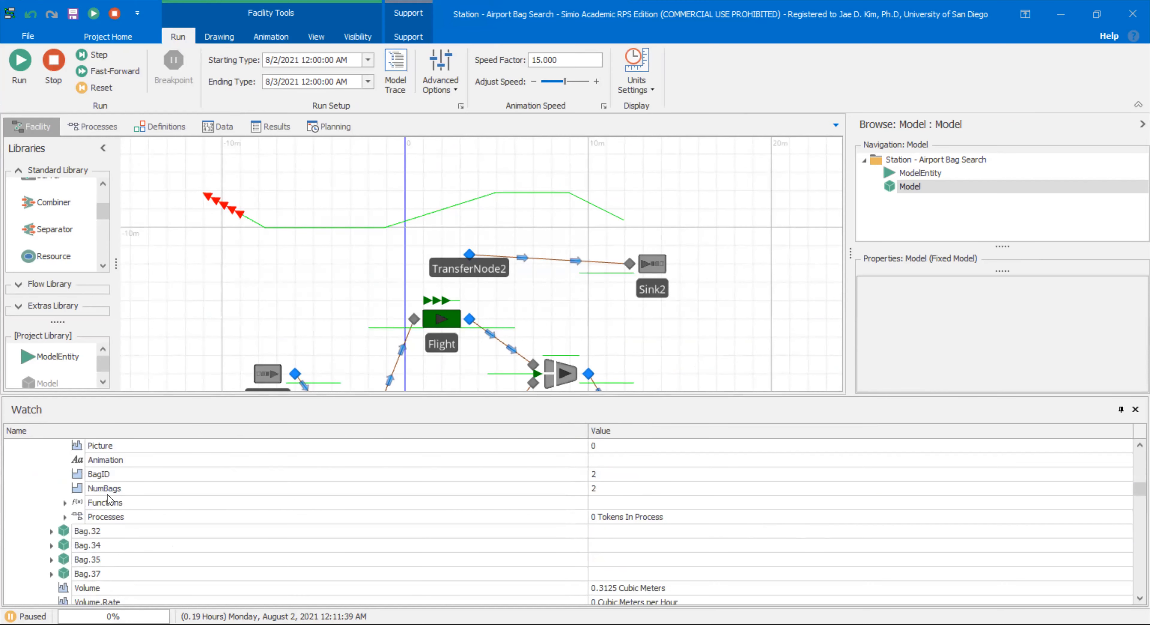
# Check the BagID and NumBags states of Bag.32, Bag.34 and Bag.37 stored in BagStorage
pyautogui.doubleClick(106, 532)
pyautogui.scroll(-3, 130, 559)
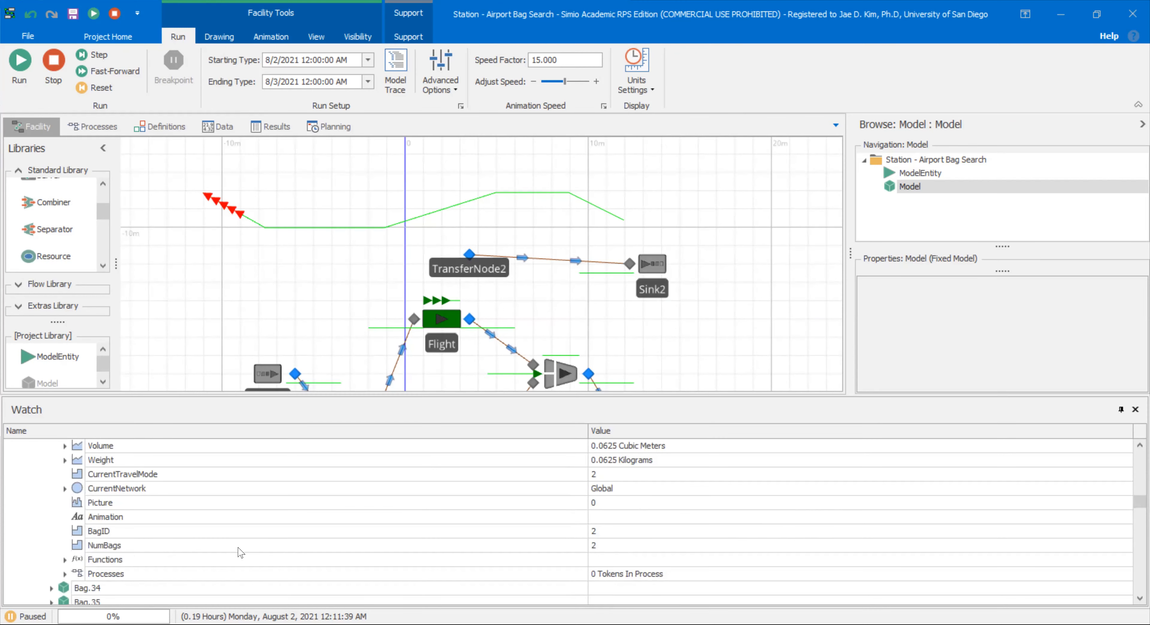
pyautogui.scroll(-3, 207, 531)
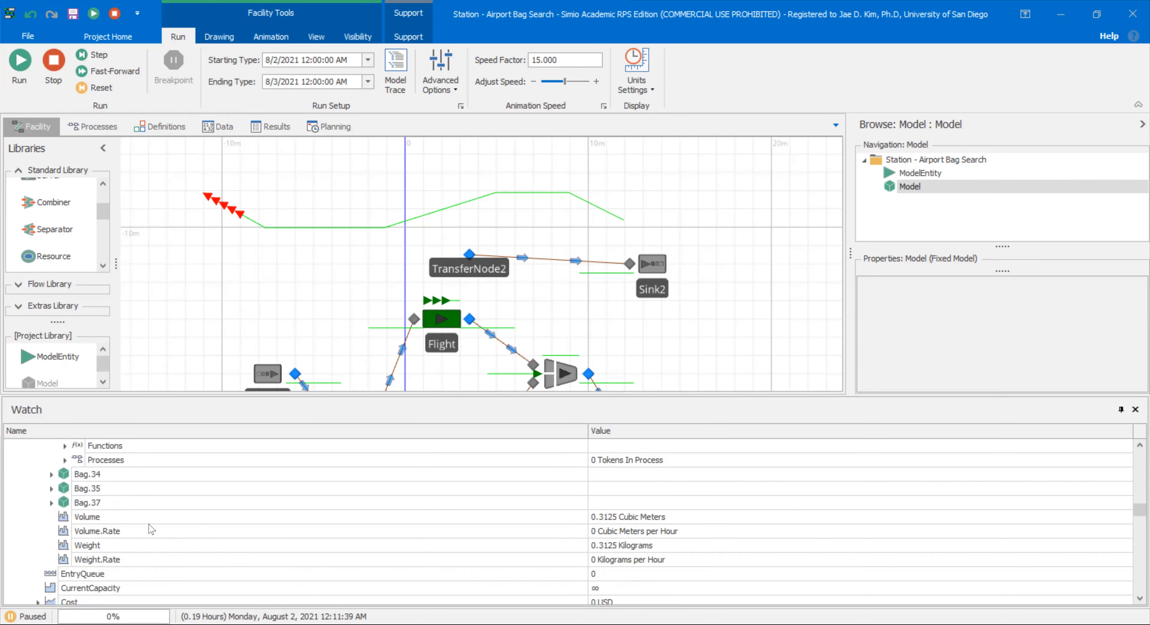
pyautogui.doubleClick(133, 476)
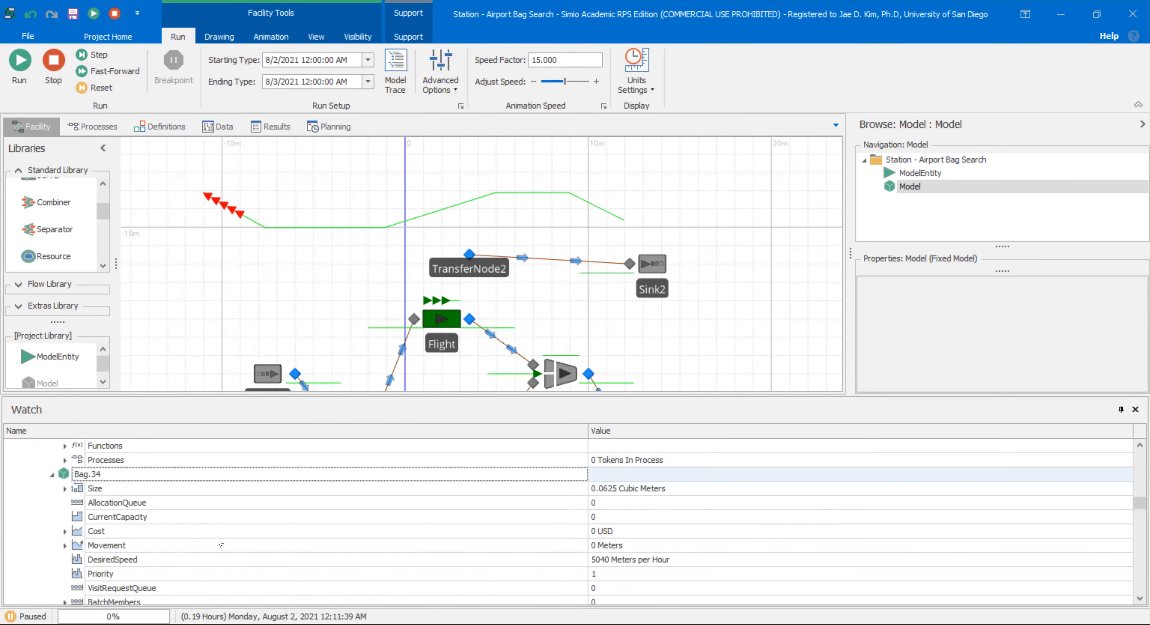
pyautogui.scroll(-3, 220, 542)
pyautogui.scroll(-3, 220, 542)
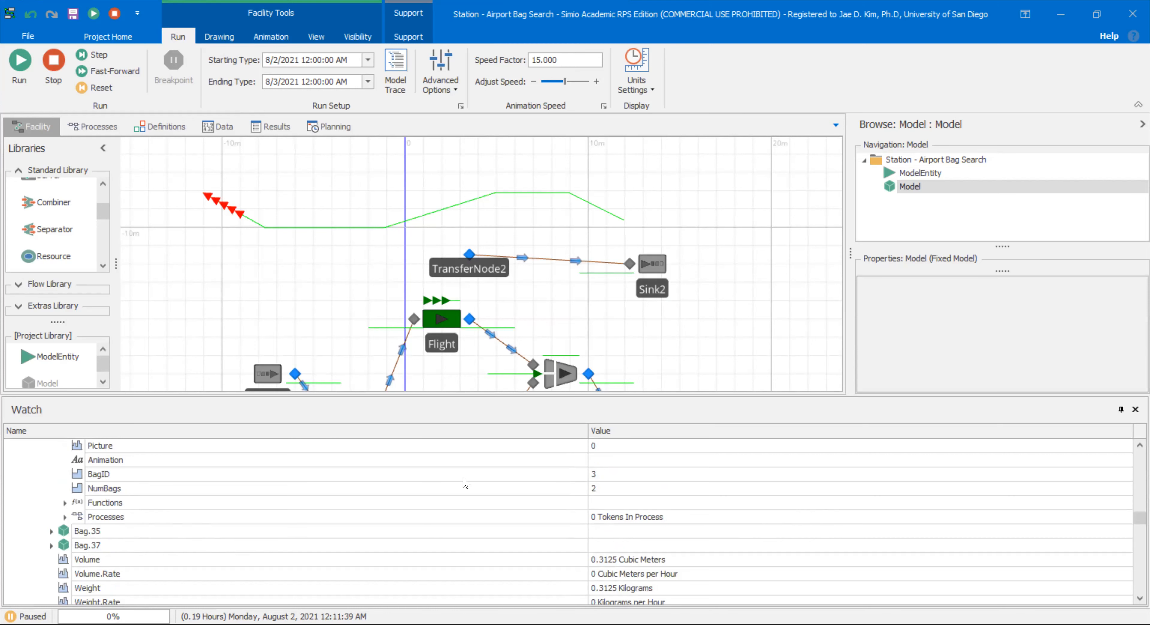
pyautogui.doubleClick(194, 546)
pyautogui.scroll(-5, 193, 546)
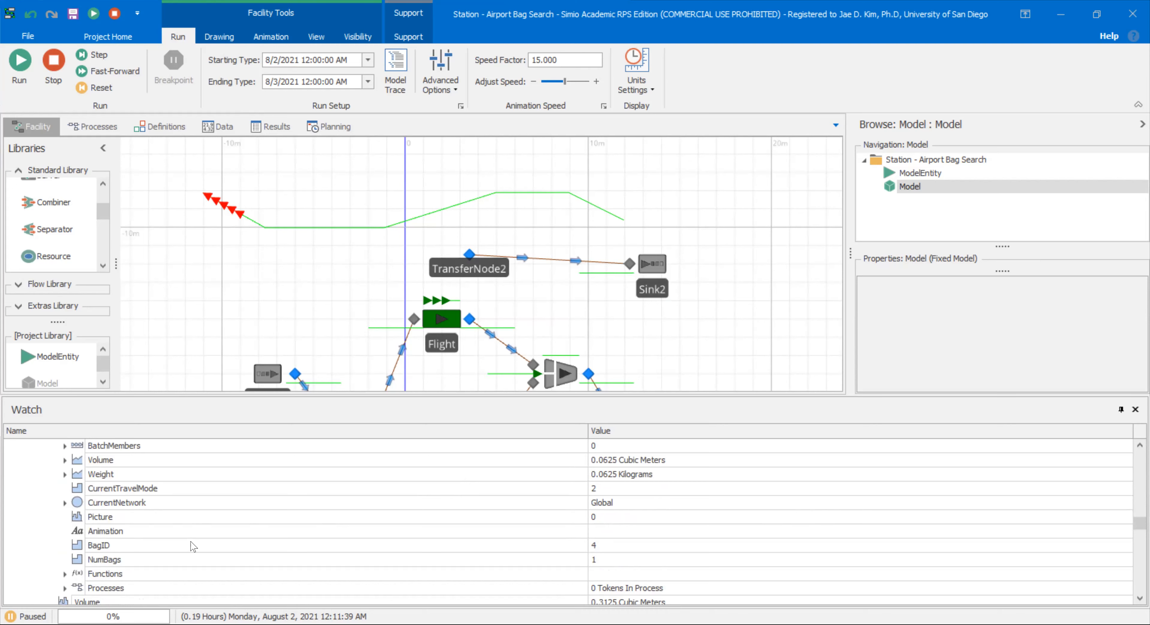
# Recheck the BagID of the watched Passenger.27, collapse the model and passenger entries, and close the Watch window
pyautogui.moveTo(552, 329); pyautogui.dragTo(556, 259)
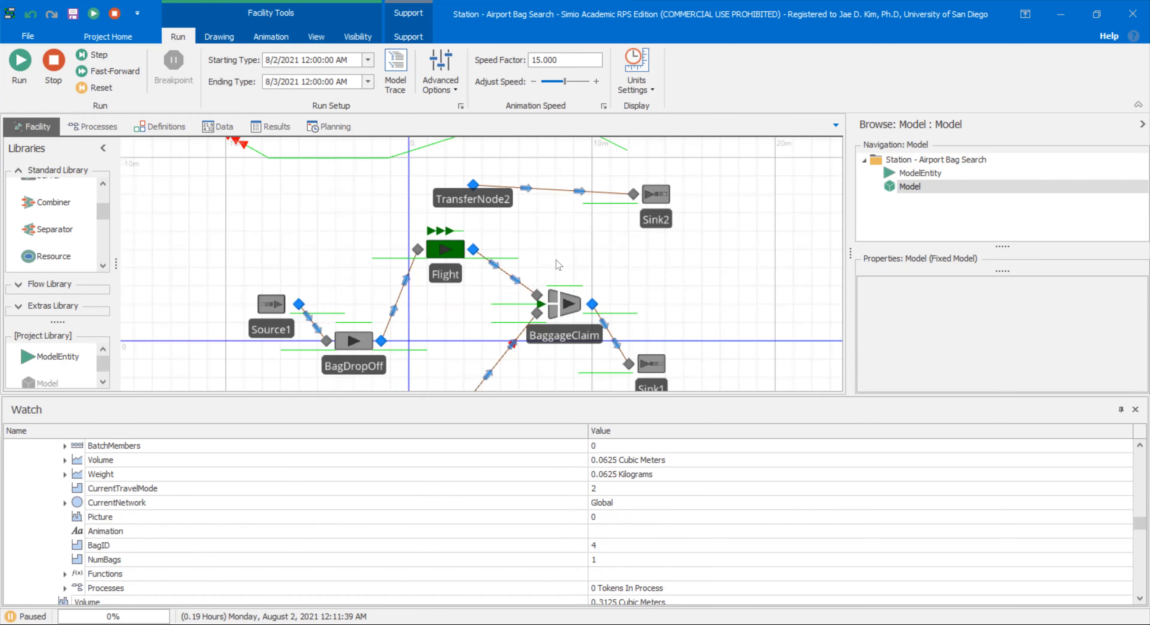
pyautogui.scroll(10, 356, 484)
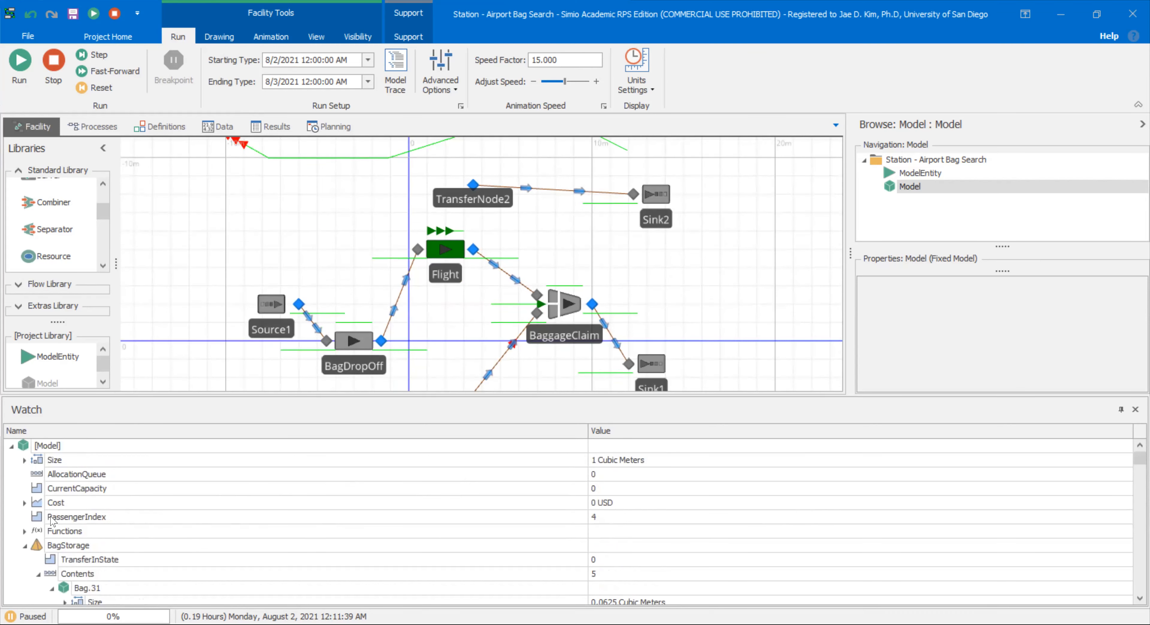
pyautogui.click(12, 446)
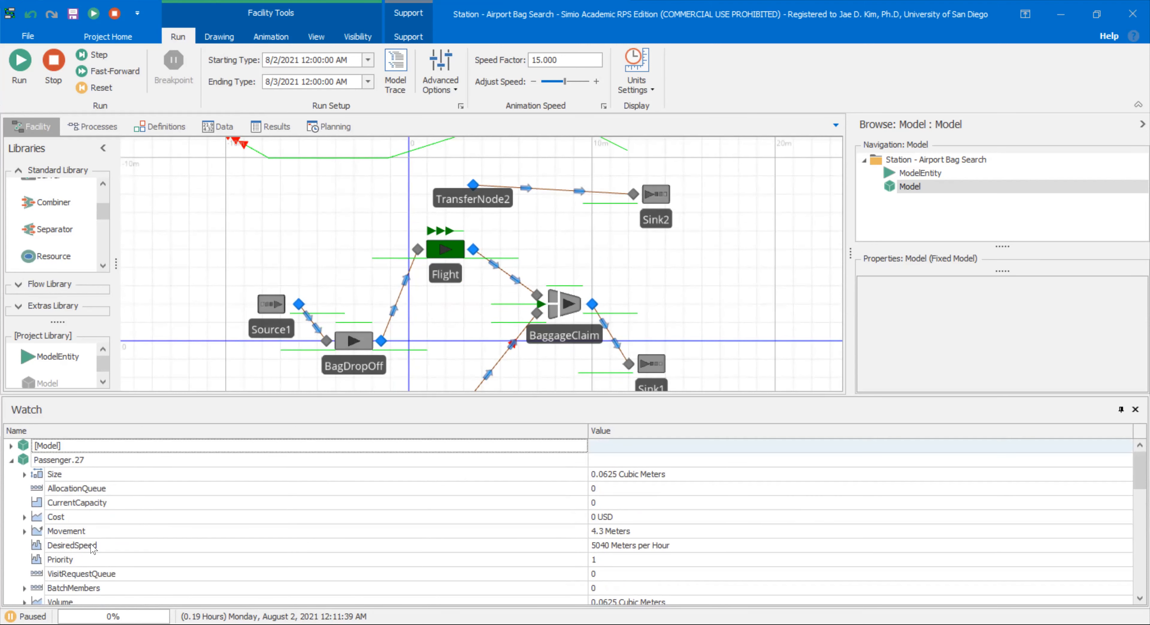
pyautogui.scroll(-3, 92, 548)
pyautogui.click(84, 576)
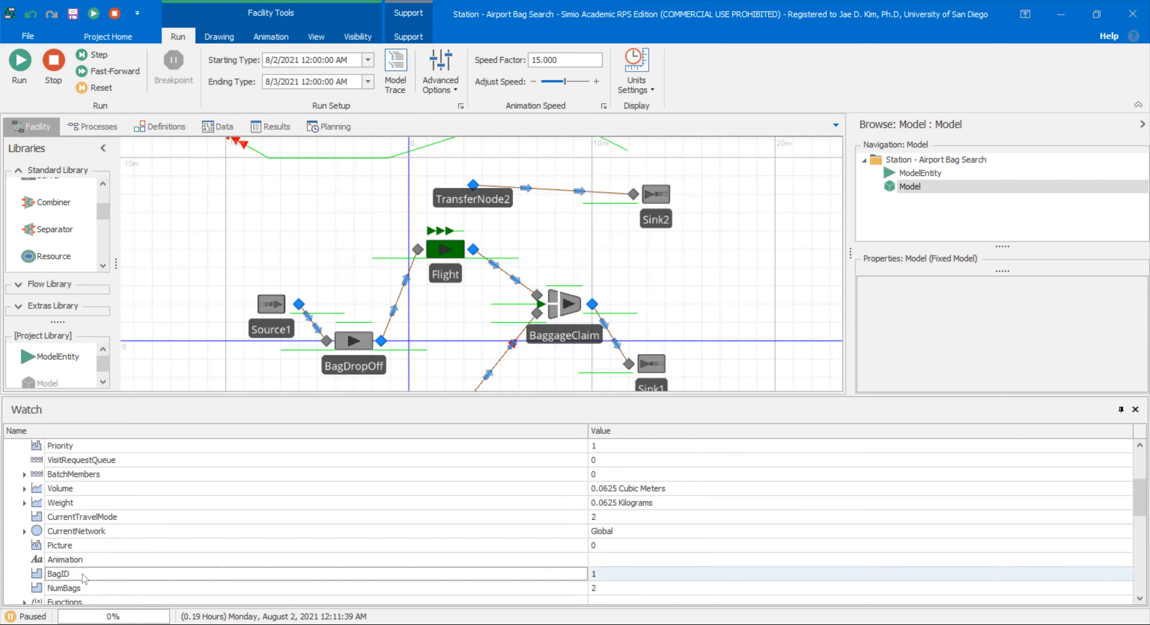
pyautogui.scroll(3, 60, 511)
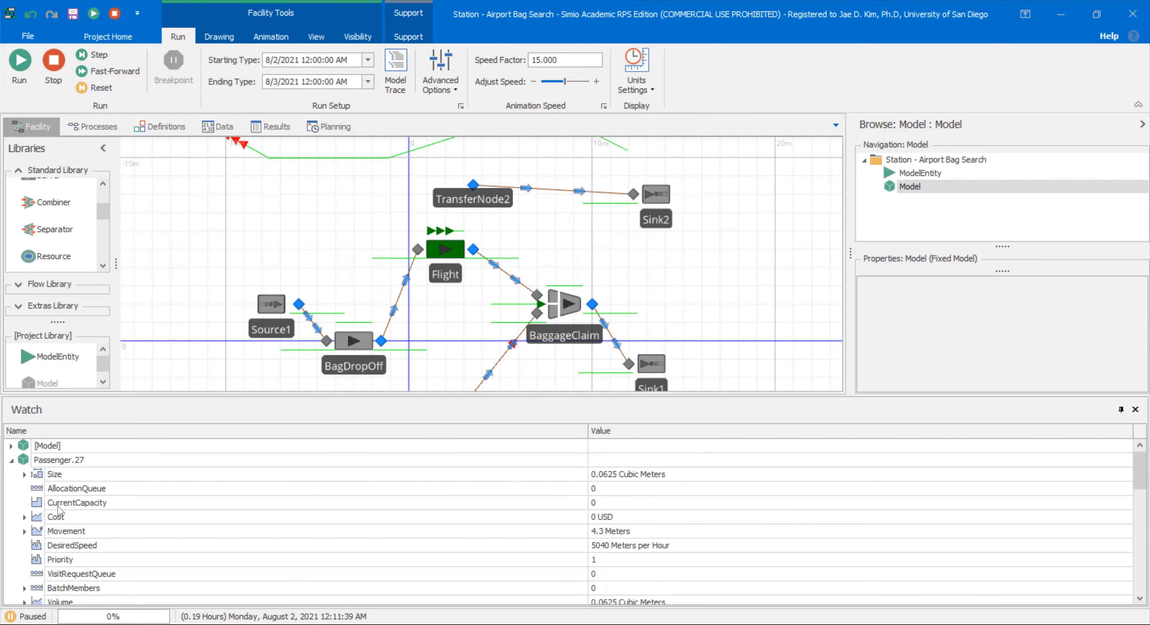
pyautogui.click(12, 460)
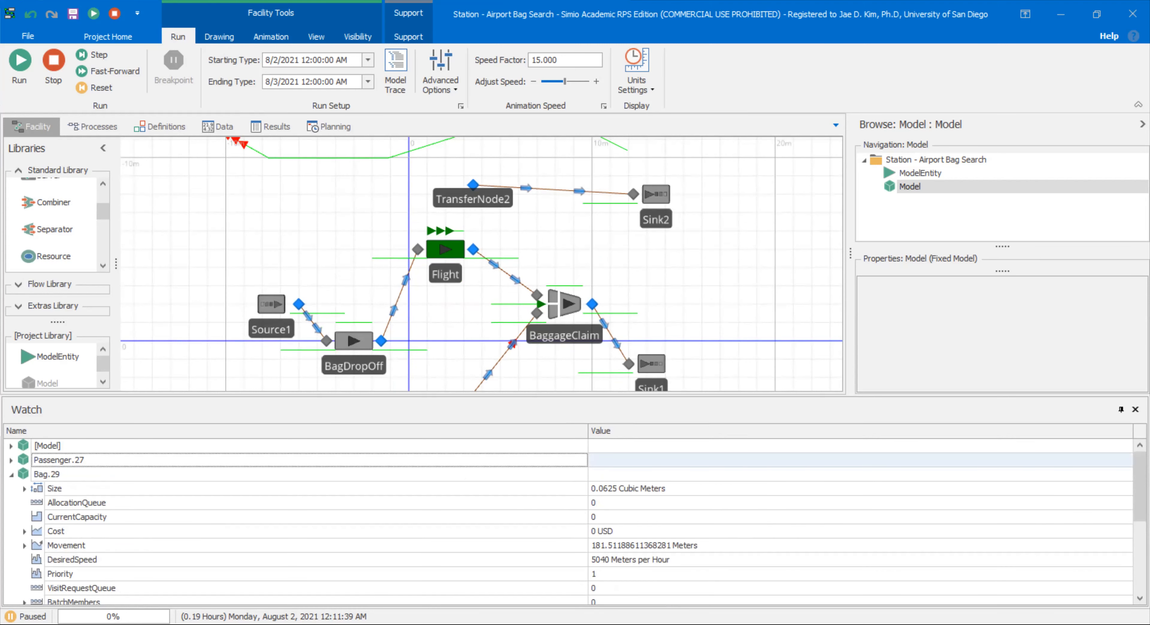
pyautogui.click(1135, 409)
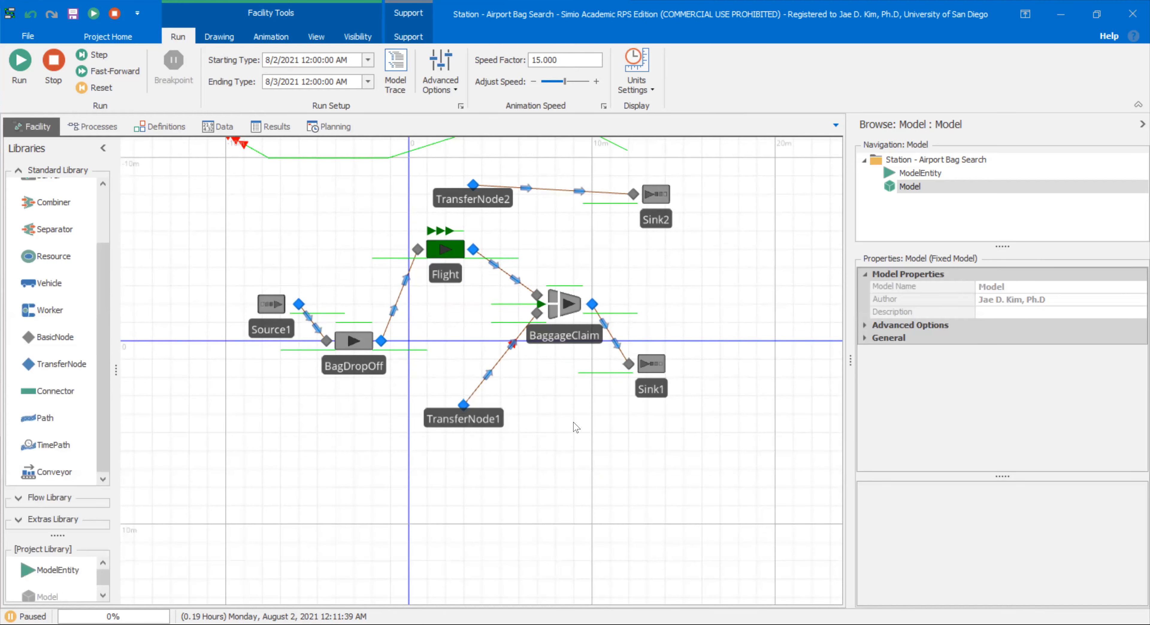
# Resume the simulation with the whole facility in view and pause it while two passengers wait at BaggageClaim
pyautogui.scroll(2, 598, 421)
pyautogui.moveTo(582, 393); pyautogui.dragTo(641, 450)
pyautogui.scroll(-2, 635, 450)
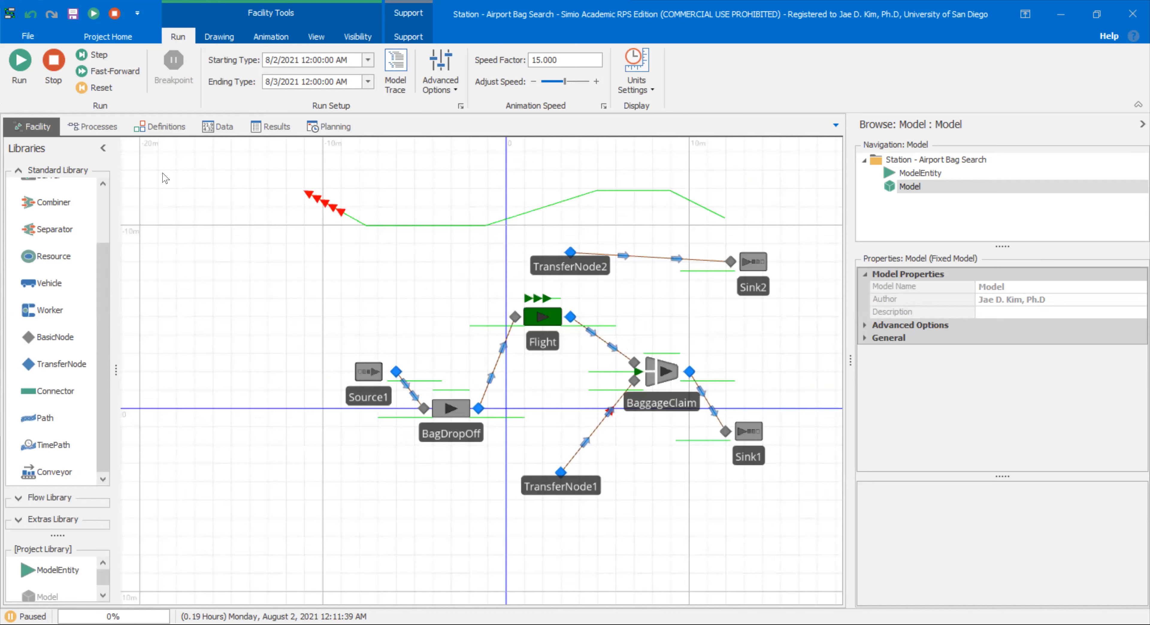
pyautogui.moveTo(413, 289); pyautogui.dragTo(311, 342)
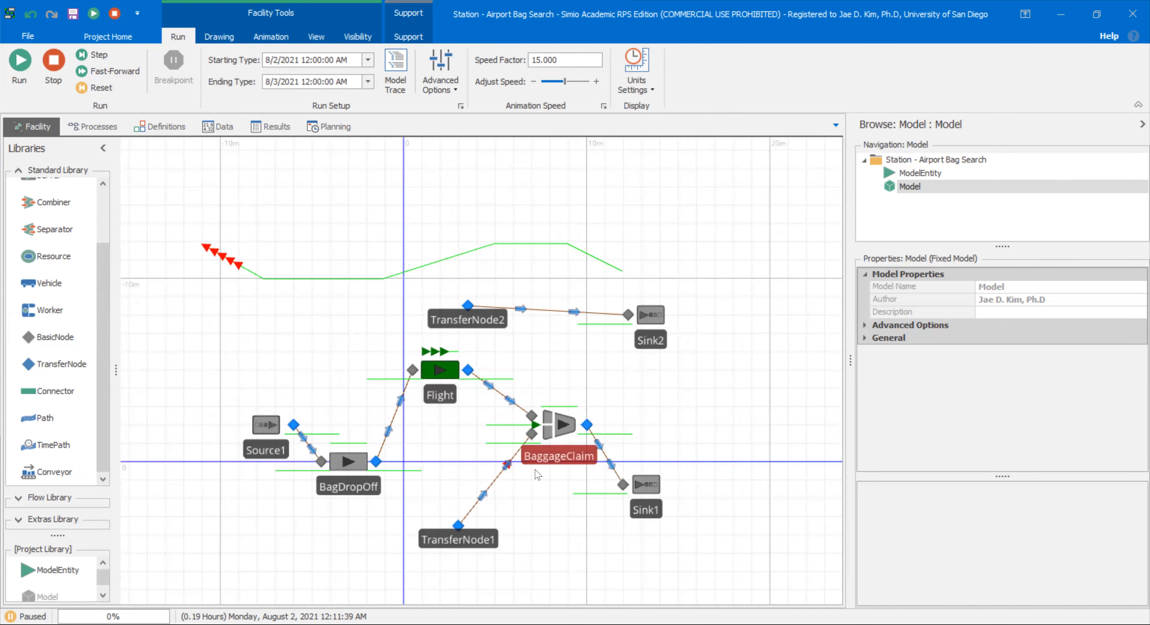
pyautogui.click(20, 60)
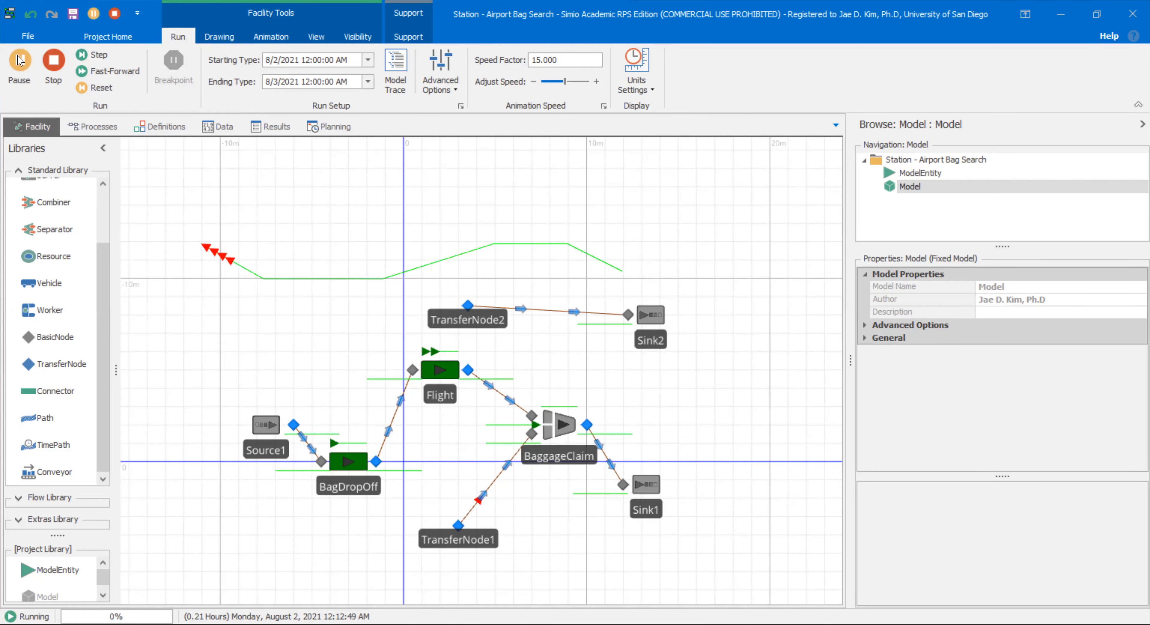
pyautogui.click(19, 60)
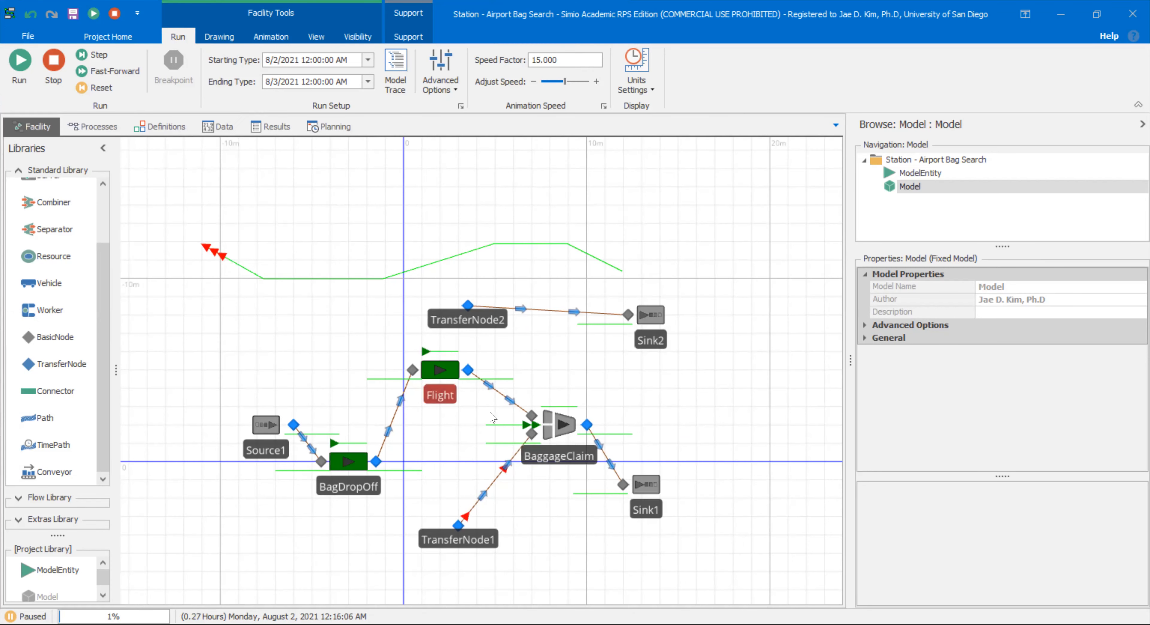
# Add a watch on the BaggageClaim combiner and expand its entry, keeping the bags from TransferNode1 in view
pyautogui.scroll(3, 561, 467)
pyautogui.scroll(2, 561, 466)
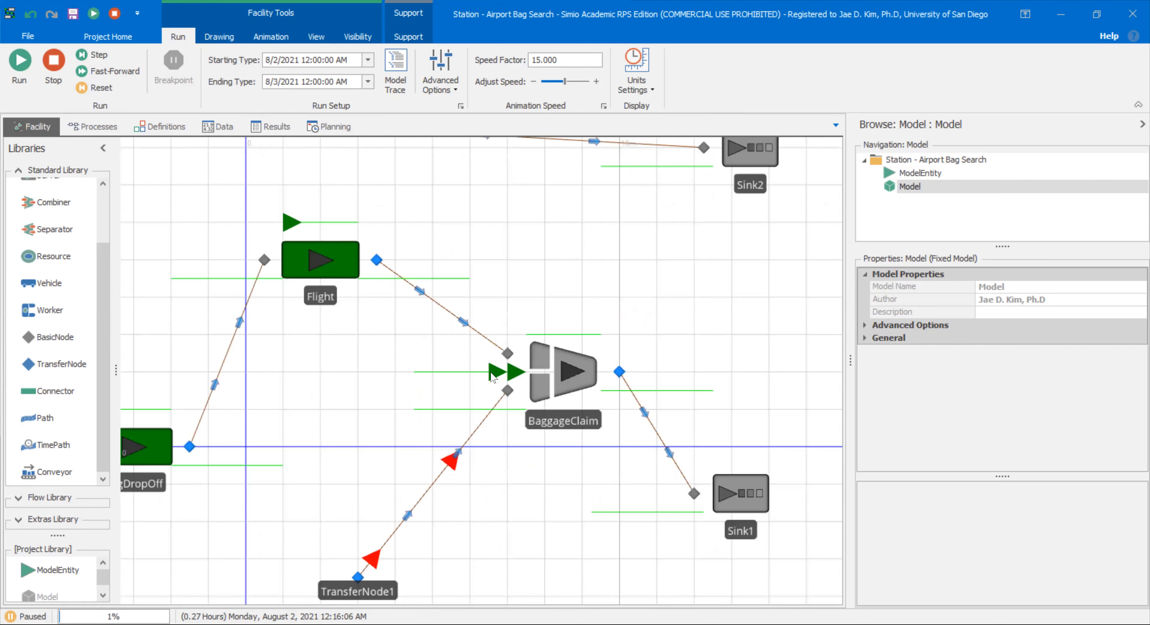
pyautogui.click(499, 379)
pyautogui.rightClick(499, 379)
pyautogui.press('Escape')
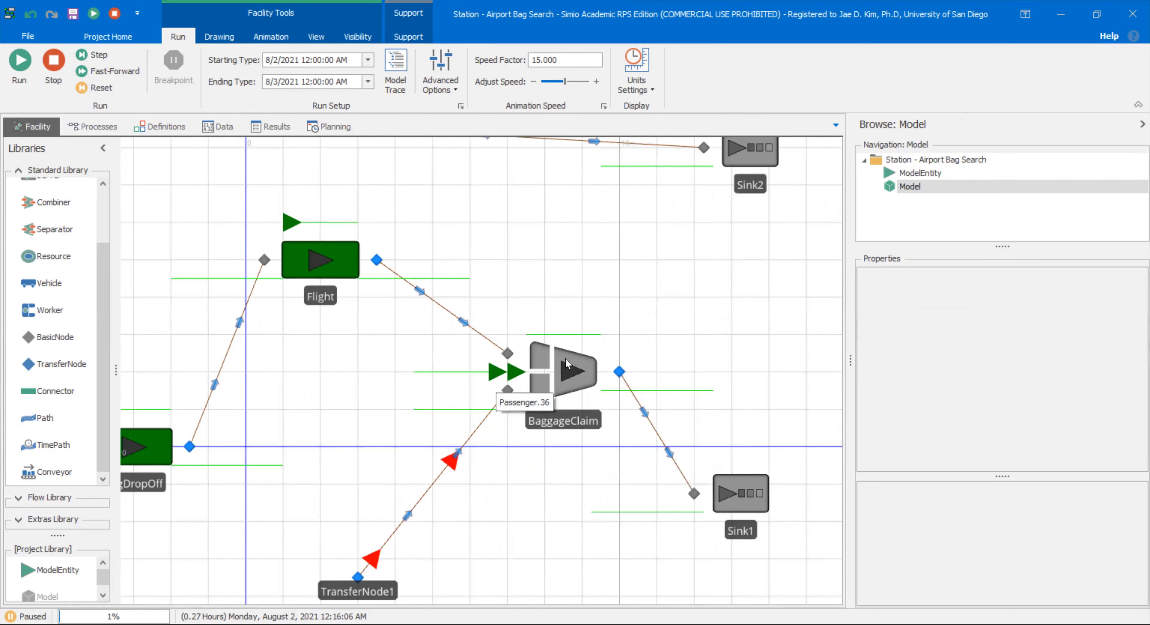
pyautogui.click(567, 363)
pyautogui.rightClick(567, 363)
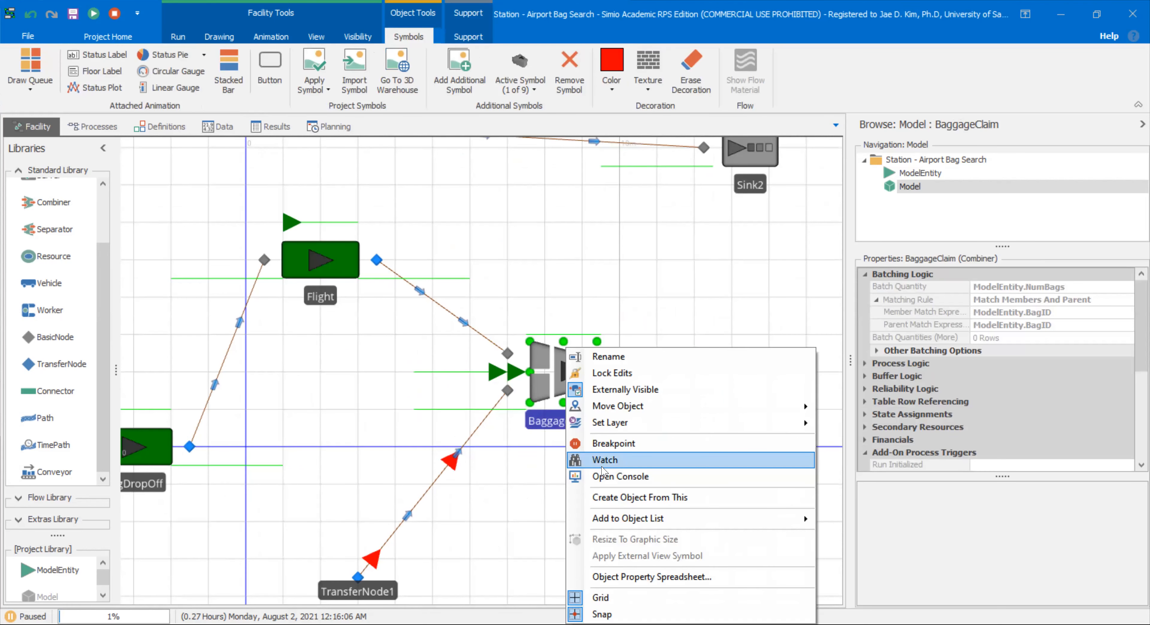
pyautogui.click(603, 459)
pyautogui.click(103, 460)
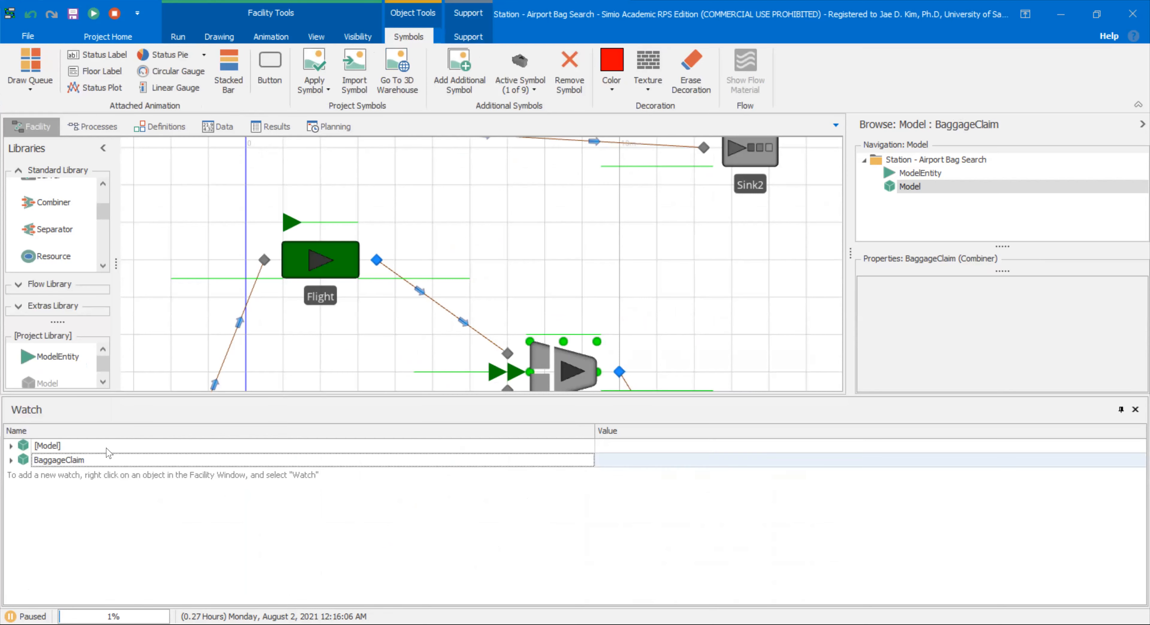
pyautogui.scroll(-1, 303, 382)
pyautogui.moveTo(283, 367); pyautogui.dragTo(309, 217)
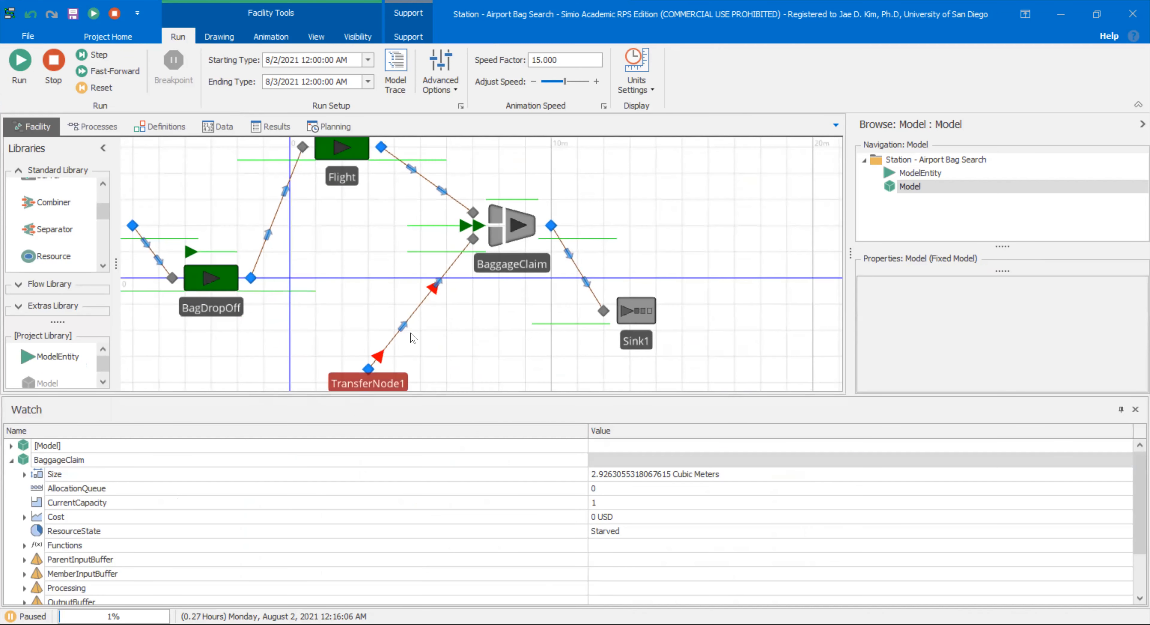
pyautogui.click(418, 308)
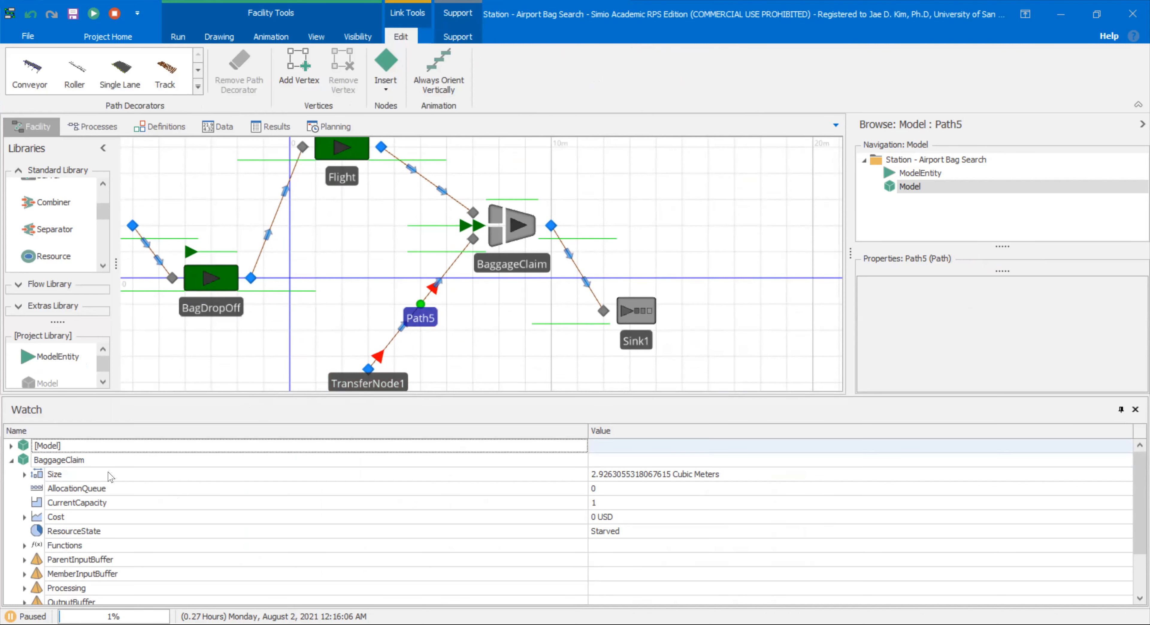
# Expand the contents of BaggageClaim's ParentInputBuffer and check the BagID and NumBags states of the first waiting passenger
pyautogui.scroll(-2, 99, 468)
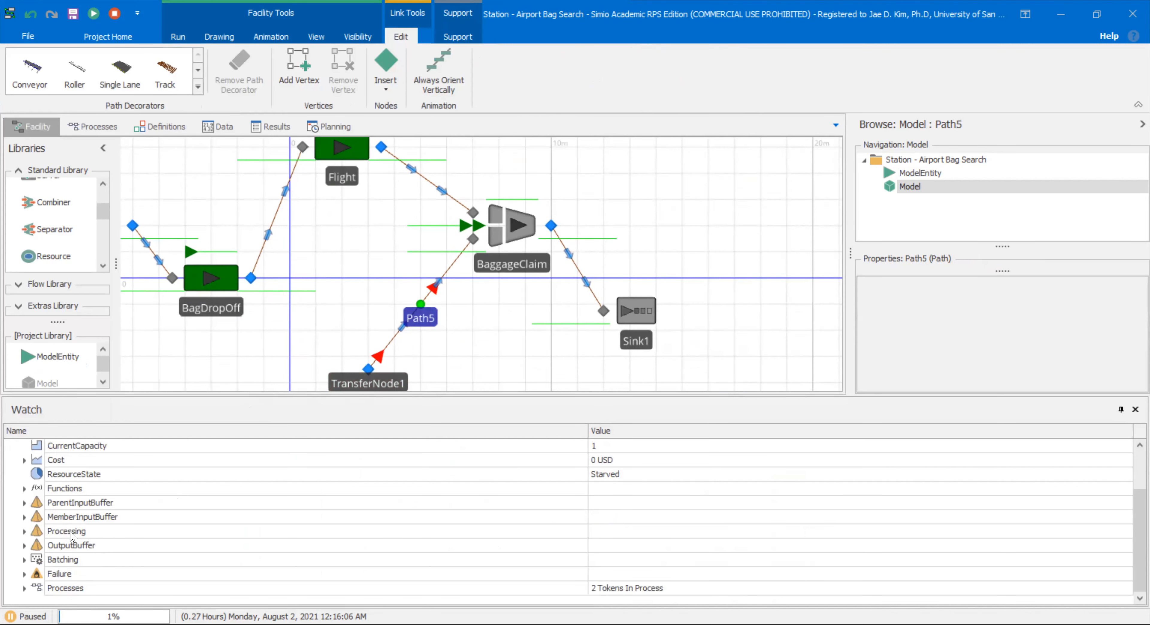
pyautogui.doubleClick(96, 506)
pyautogui.scroll(-2, 96, 506)
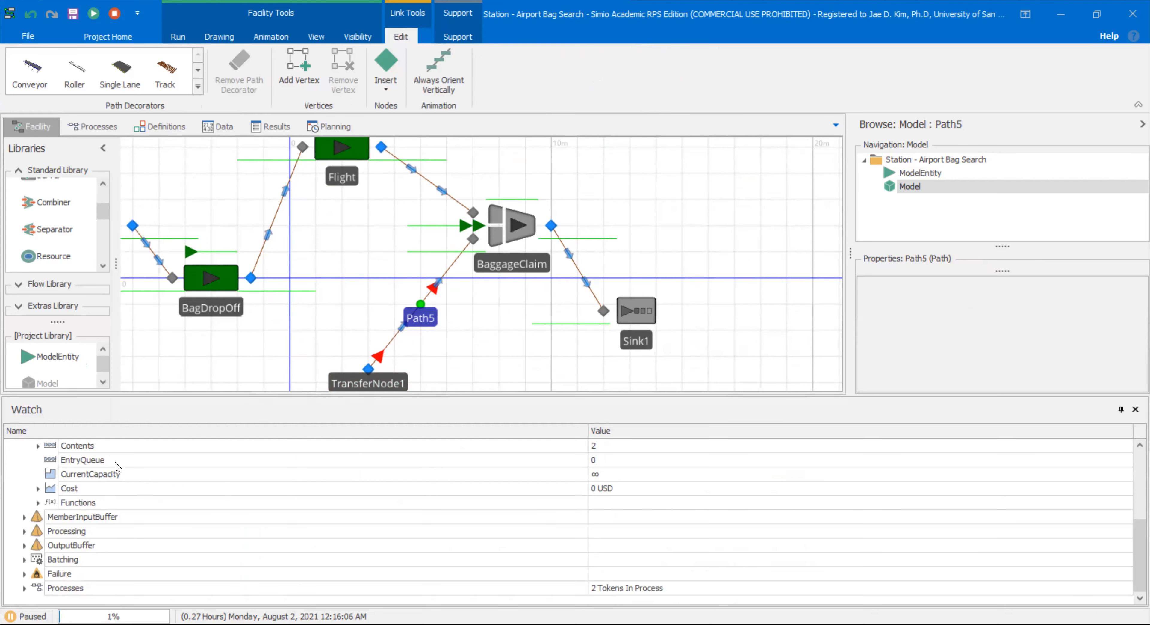
pyautogui.scroll(3, 117, 467)
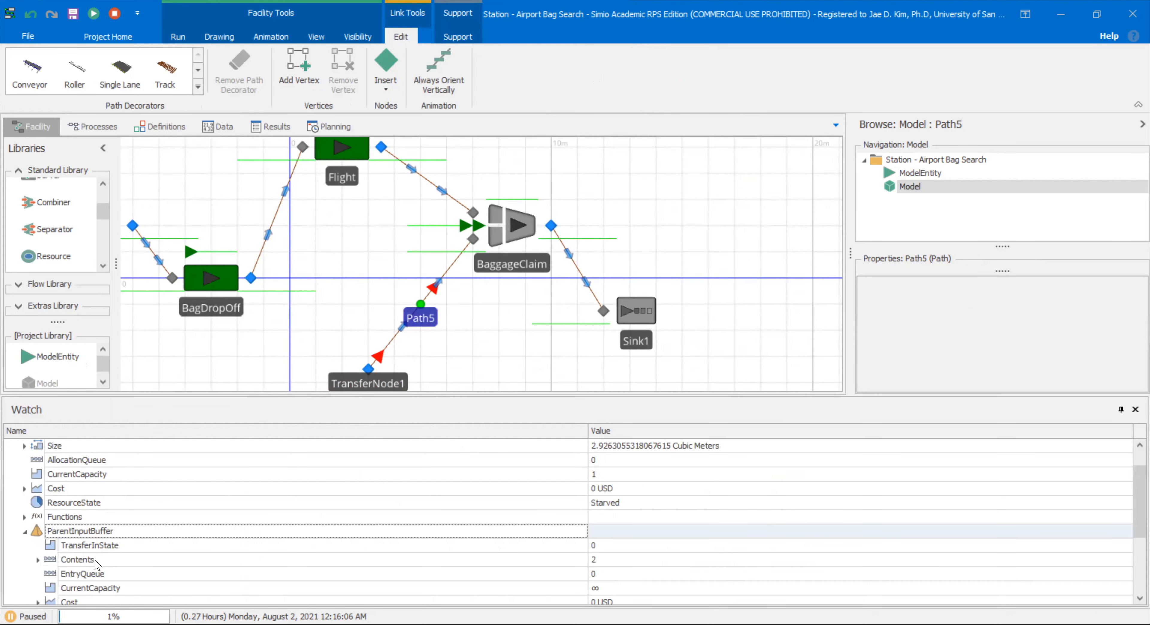
pyautogui.doubleClick(96, 560)
pyautogui.scroll(-3, 97, 560)
pyautogui.doubleClick(140, 465)
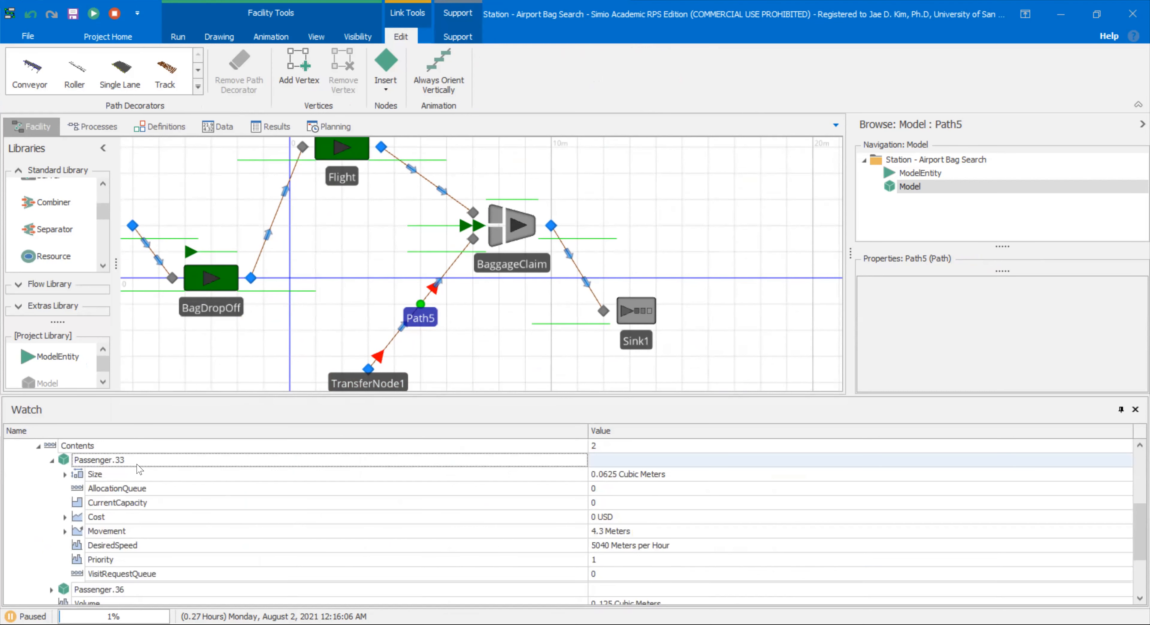
pyautogui.scroll(-5, 145, 509)
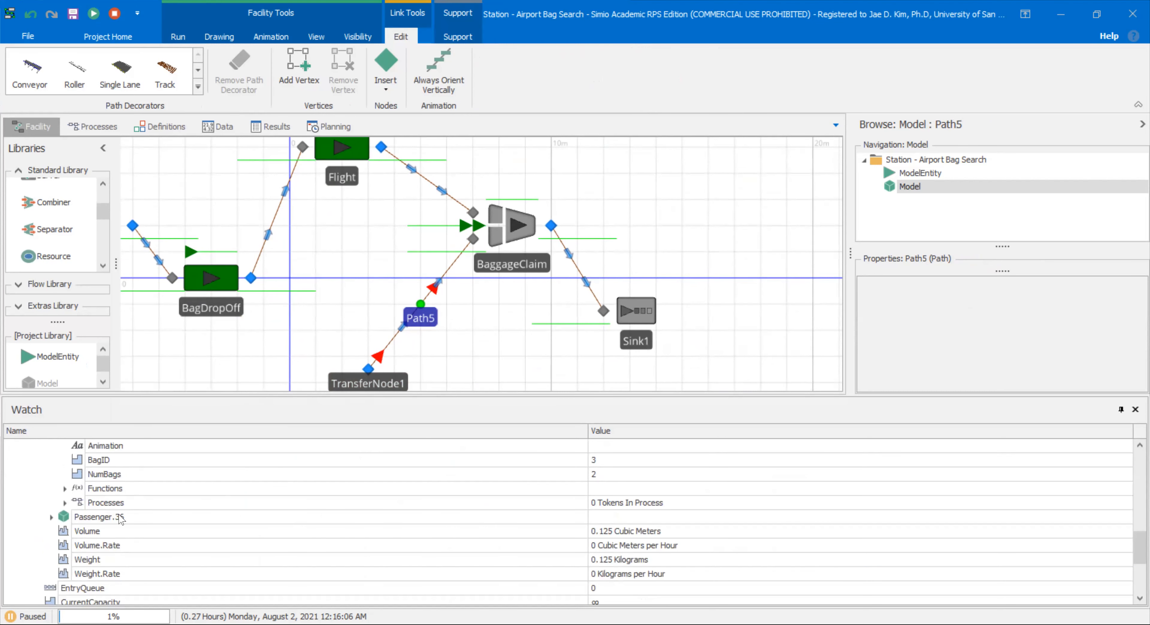
# Expand the second passenger in the ParentInputBuffer and compare its BagID and NumBags states with the first passenger's
pyautogui.doubleClick(120, 517)
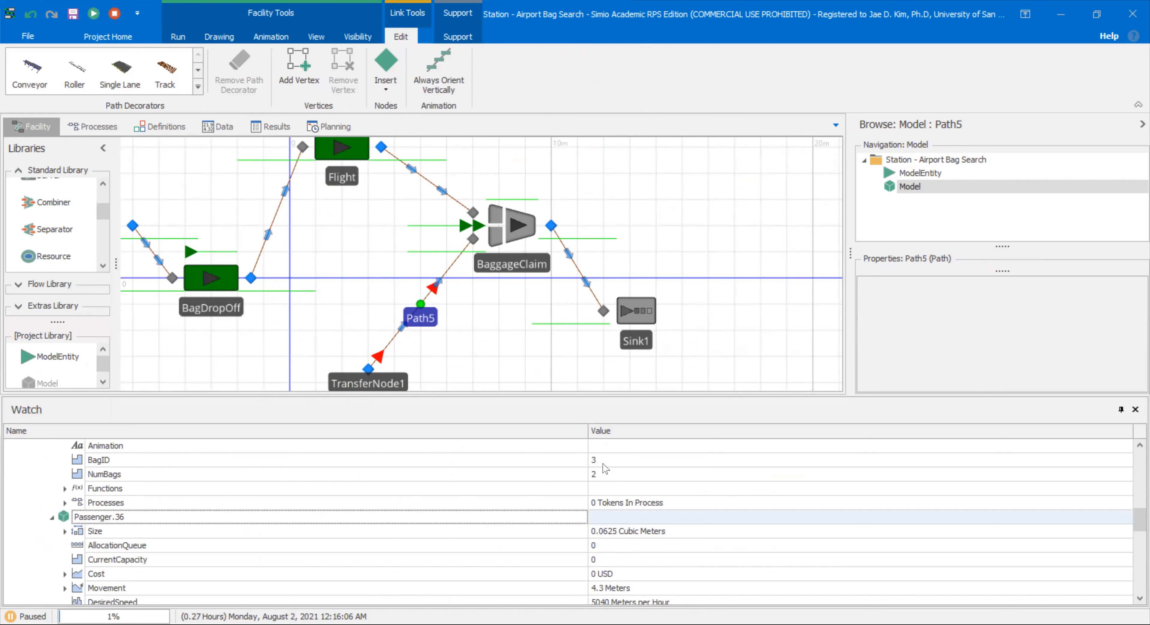
pyautogui.click(563, 463)
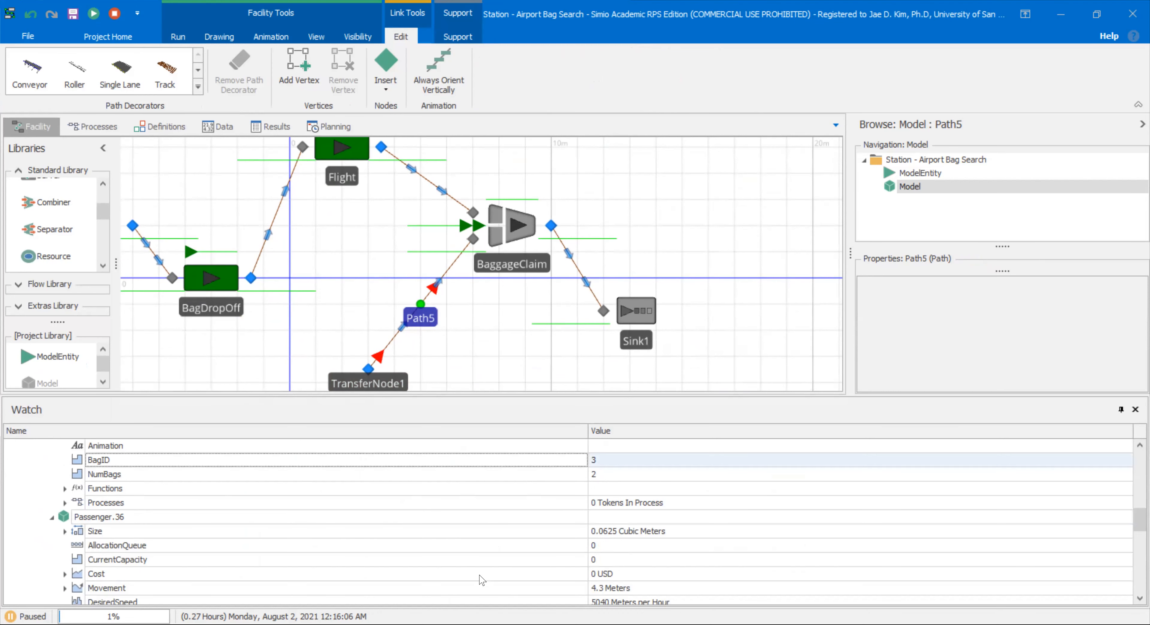
pyautogui.scroll(-6, 482, 580)
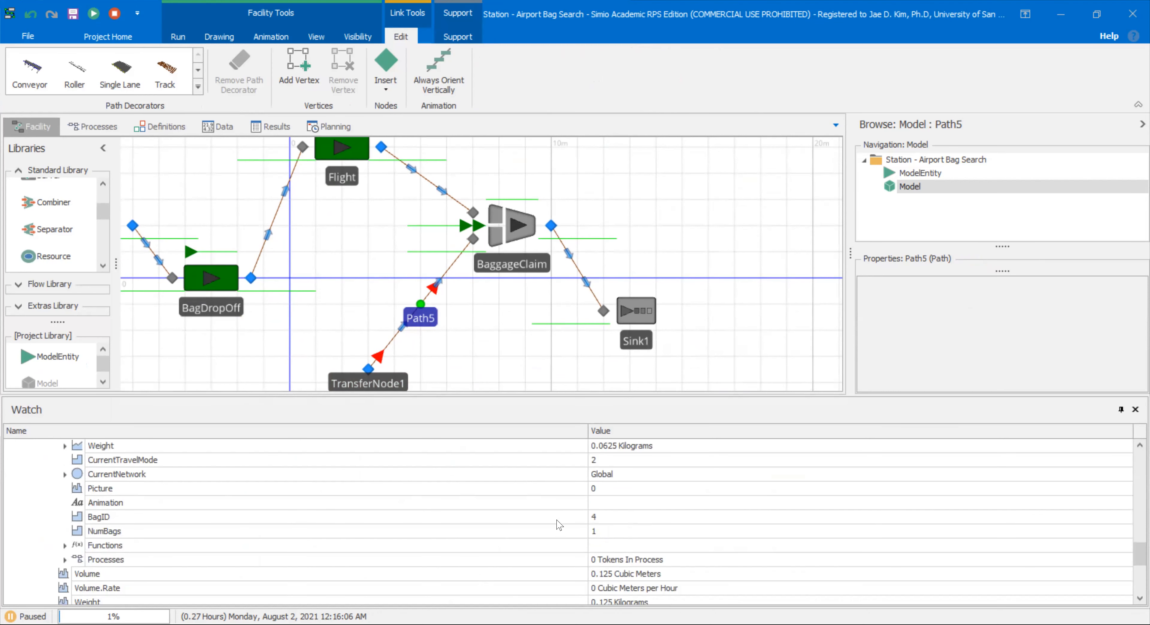
pyautogui.click(557, 520)
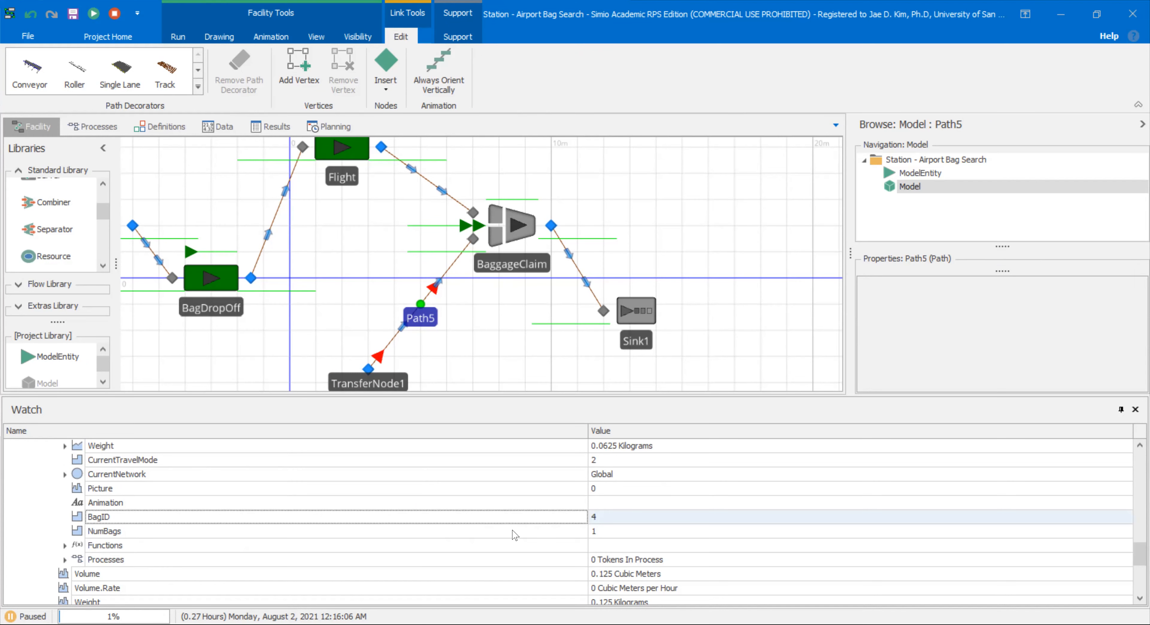
# Recheck the BagID and NumBags states of the first passenger waiting in BaggageClaim's ParentInputBuffer
pyautogui.scroll(10, 515, 535)
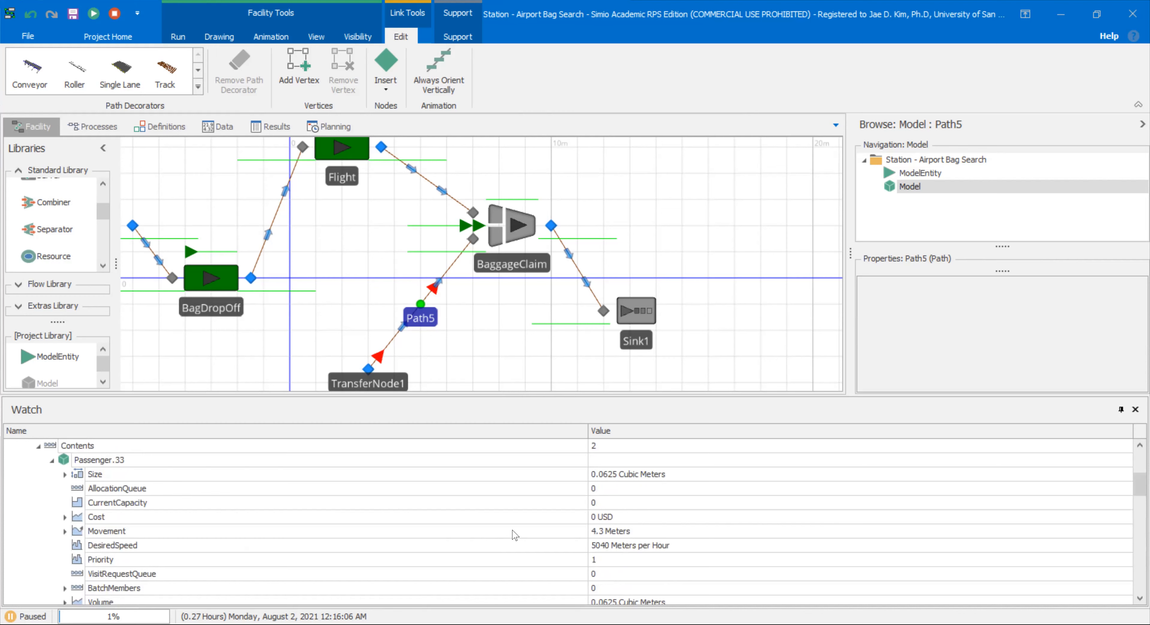
pyautogui.scroll(-3, 515, 534)
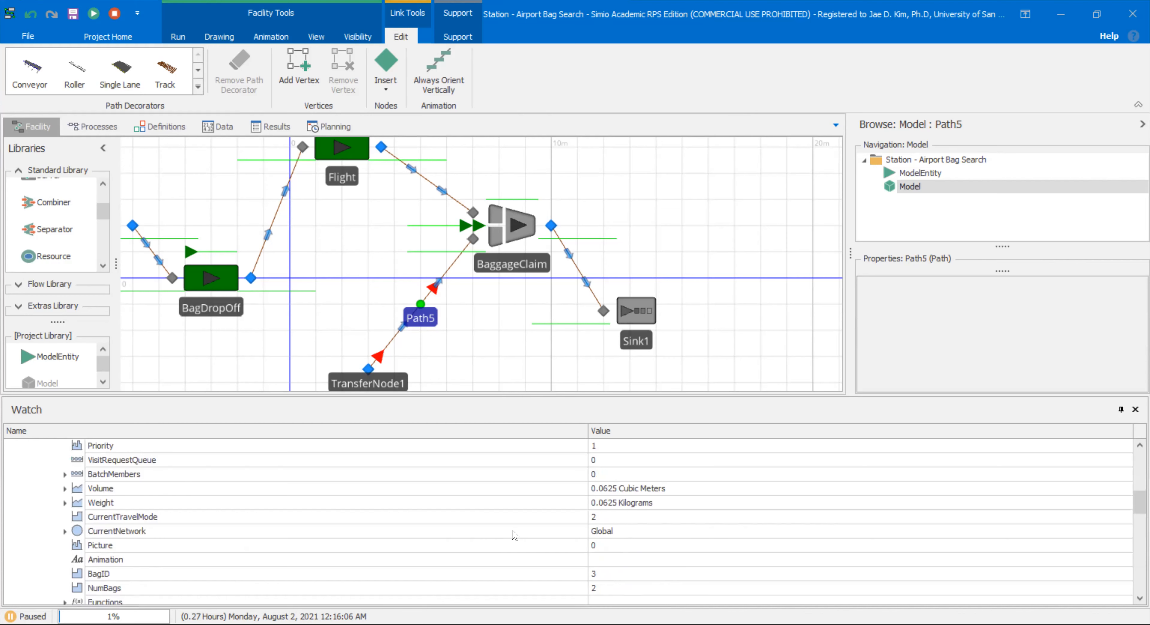
pyautogui.click(516, 588)
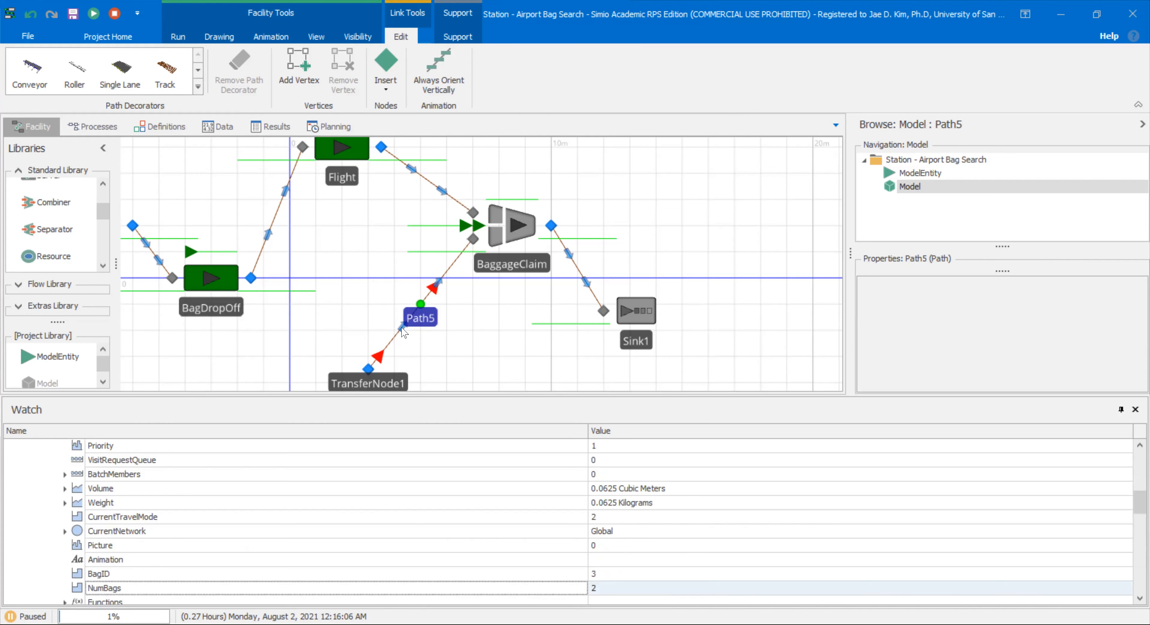
# Add a watch on Path5, collapse the BaggageClaim entry and expand the Path5 entry
pyautogui.rightClick(420, 311)
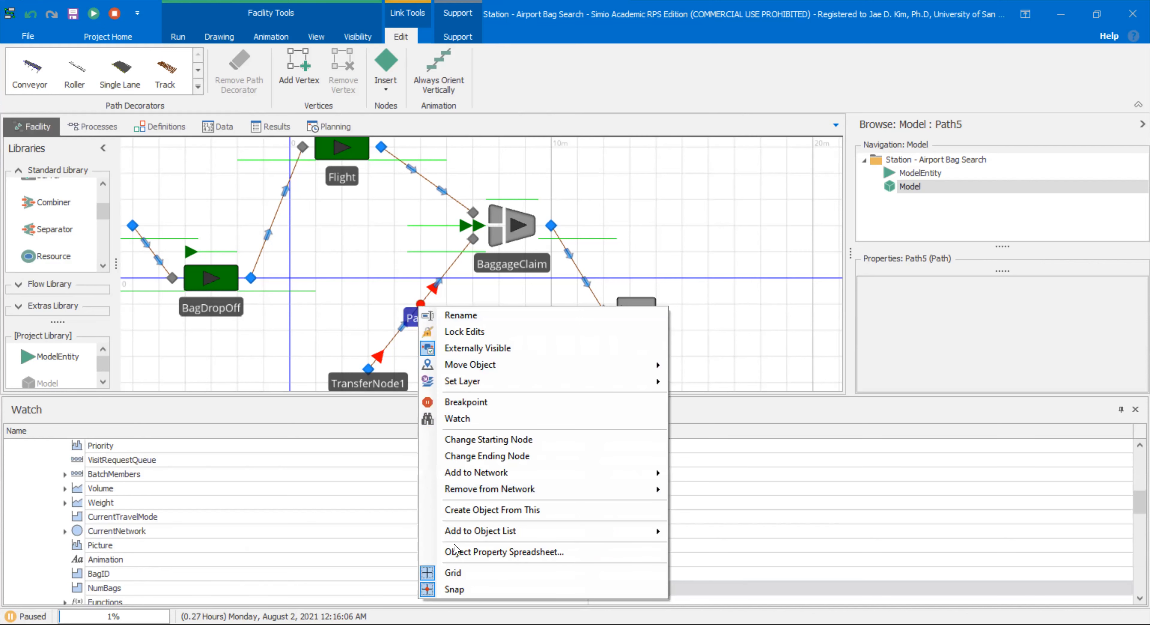
pyautogui.click(466, 419)
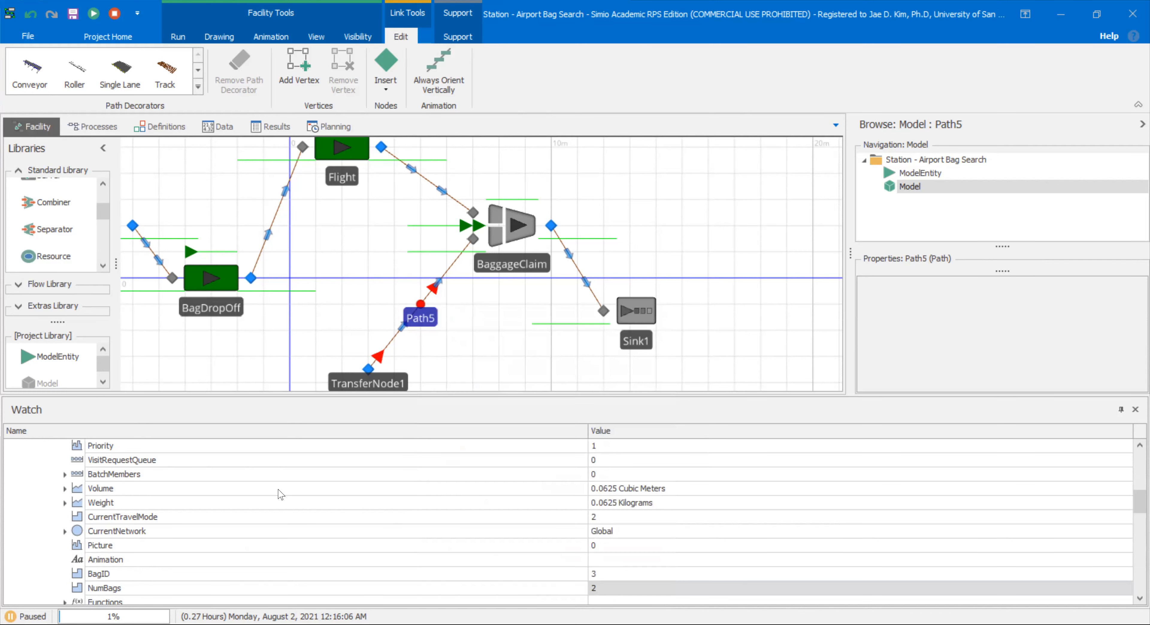
pyautogui.scroll(1, 58, 528)
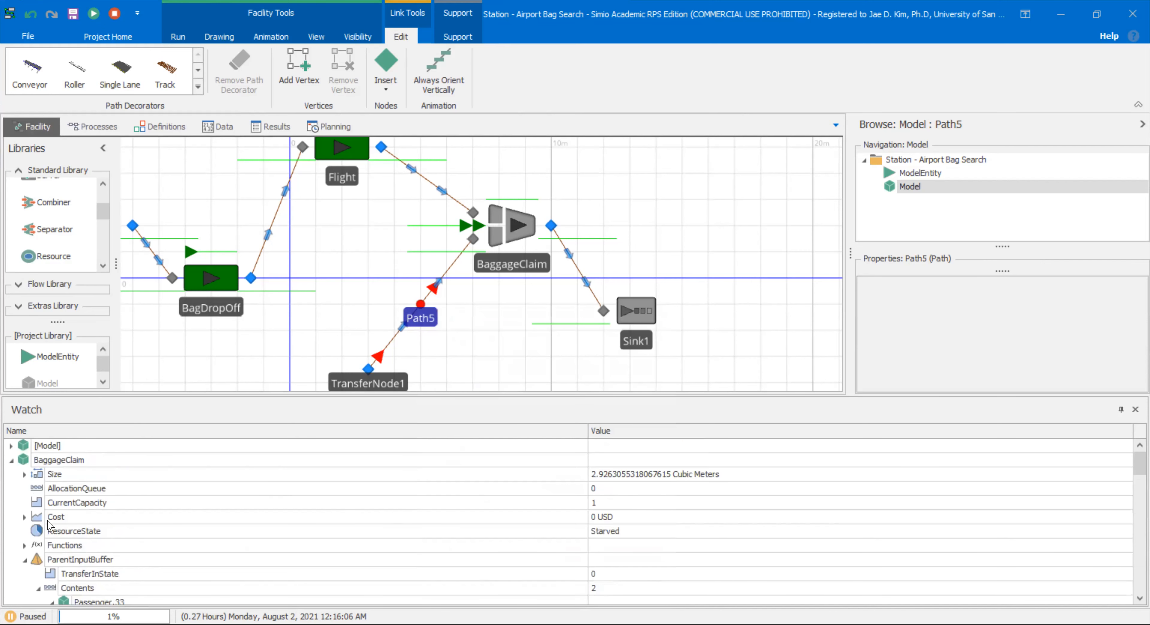
pyautogui.click(13, 460)
pyautogui.click(11, 474)
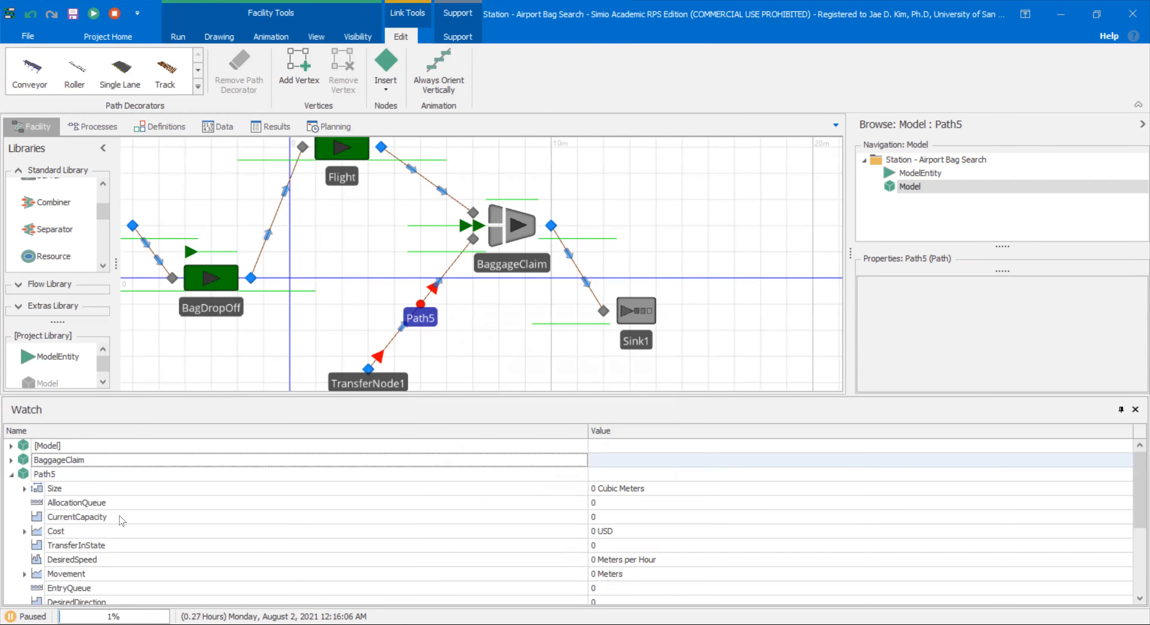
# Expand the contents of Path5 and check the BagID and NumBags states of the first bag
pyautogui.scroll(-3, 107, 518)
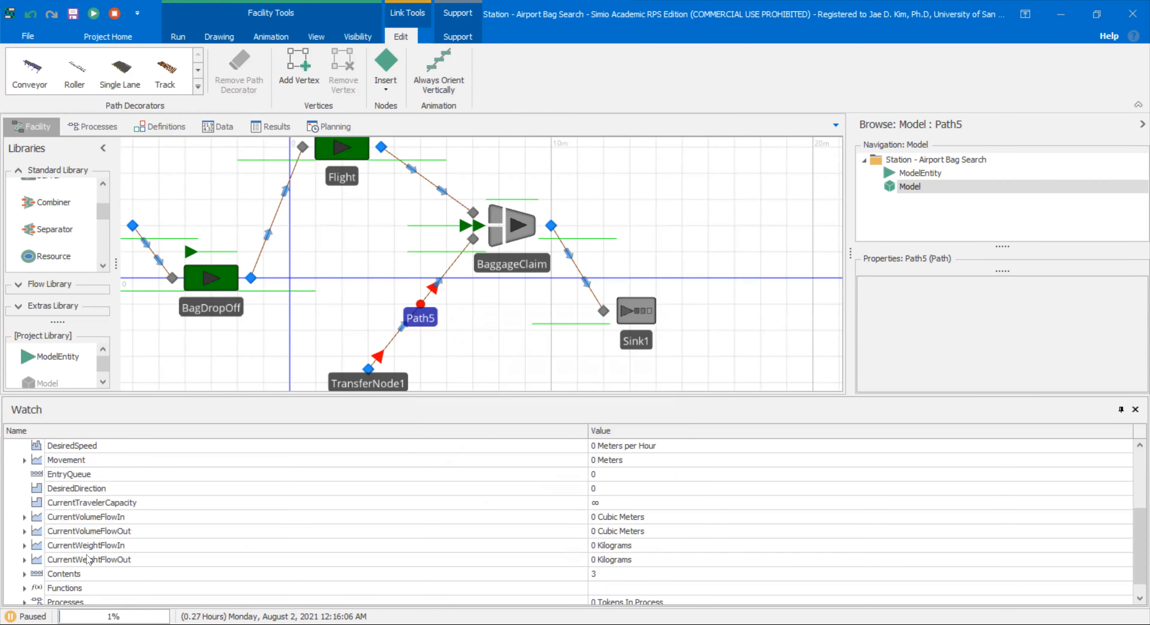
pyautogui.doubleClick(79, 573)
pyautogui.scroll(-3, 87, 531)
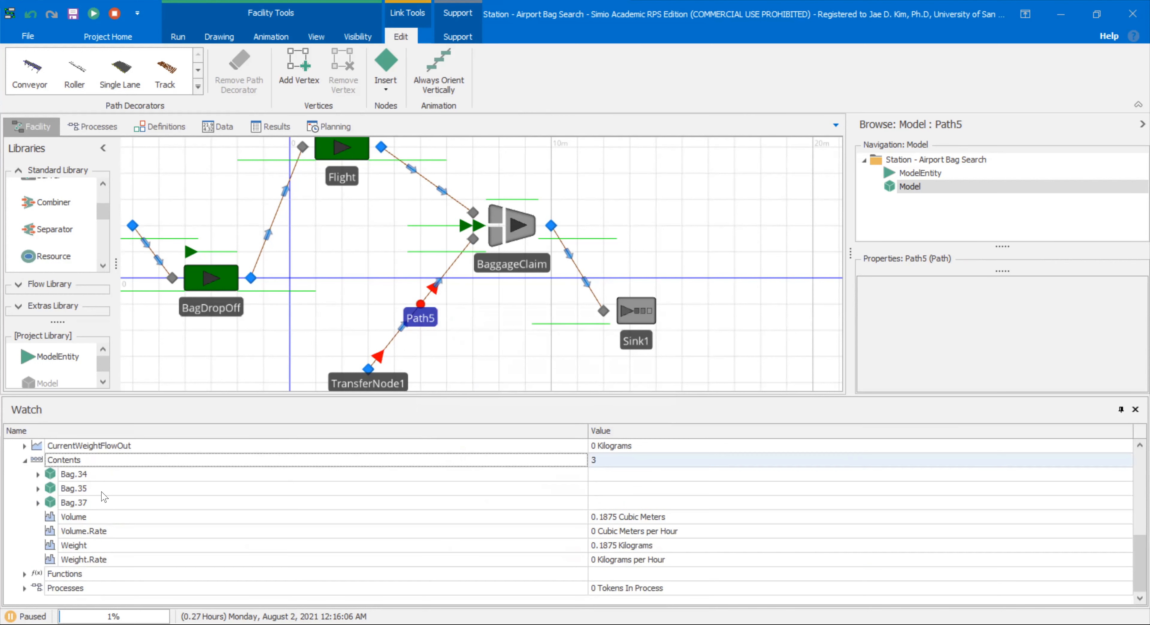
pyautogui.doubleClick(100, 479)
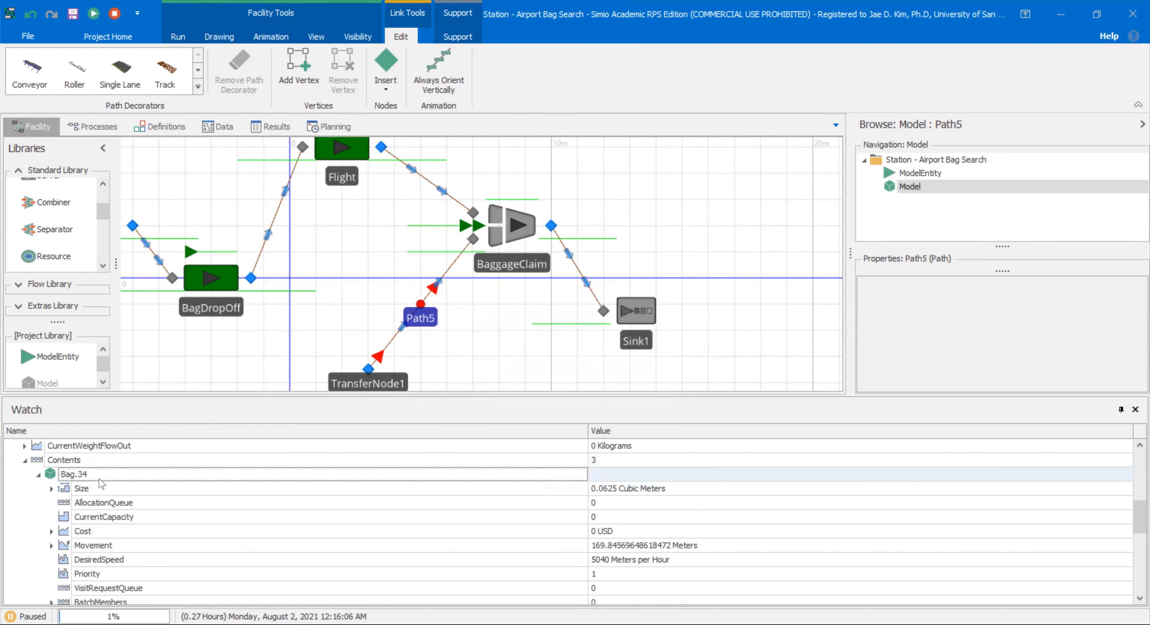
pyautogui.scroll(-3, 100, 480)
pyautogui.scroll(-3, 100, 479)
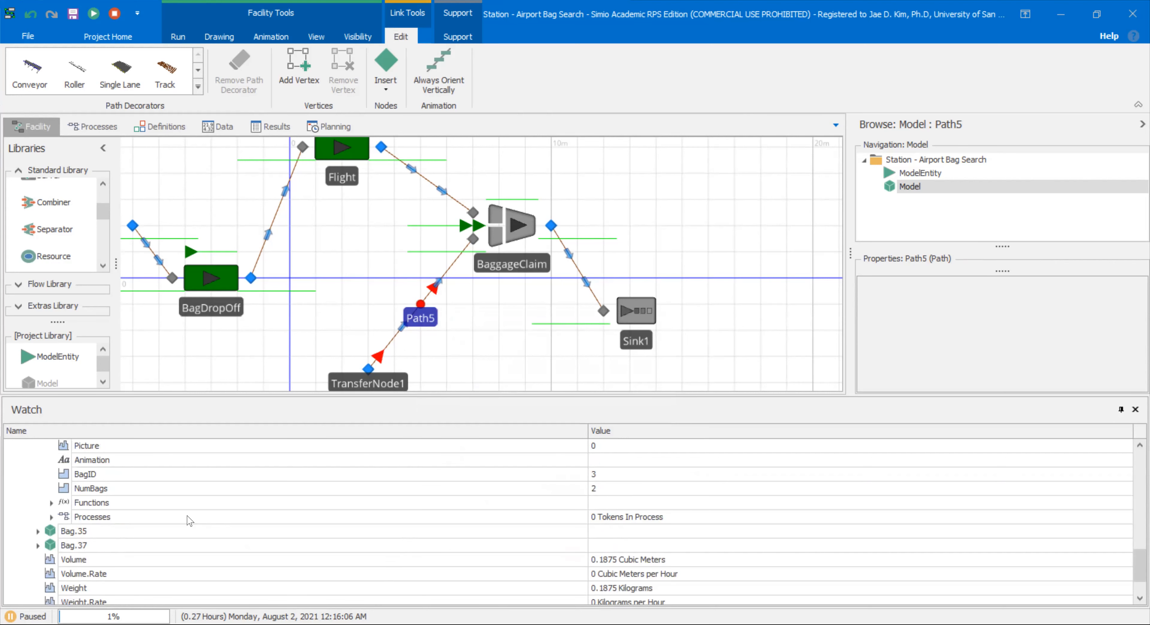
# Collapse the first bag on Path5, expand the second bag and check its BagID and NumBags states
pyautogui.scroll(6, 132, 489)
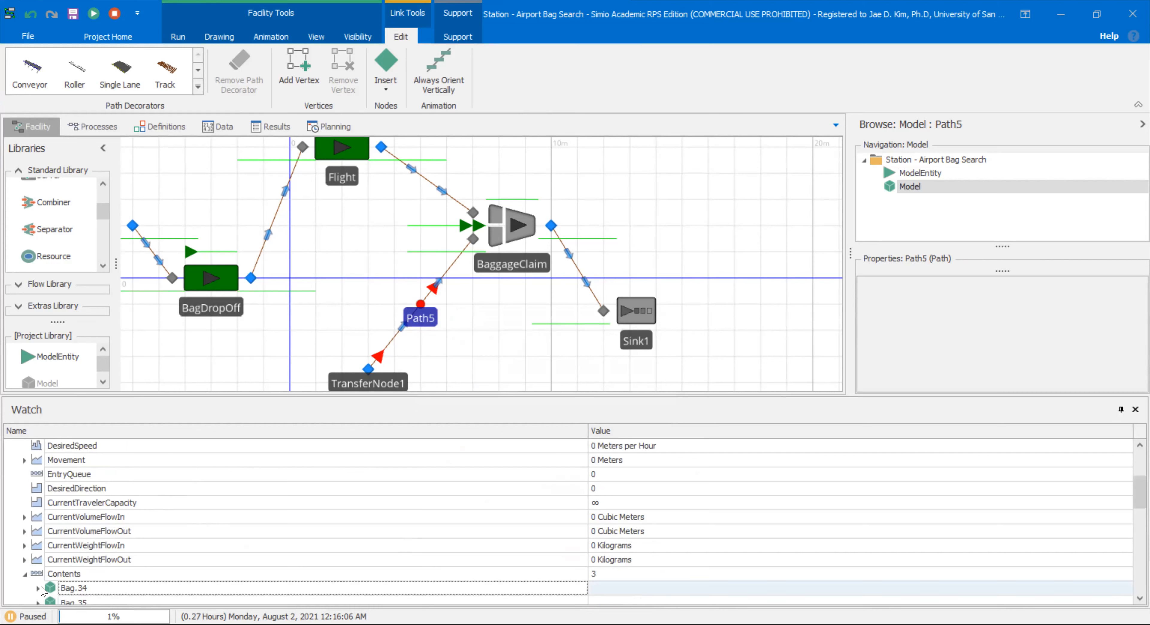
pyautogui.click(39, 587)
pyautogui.doubleClick(76, 488)
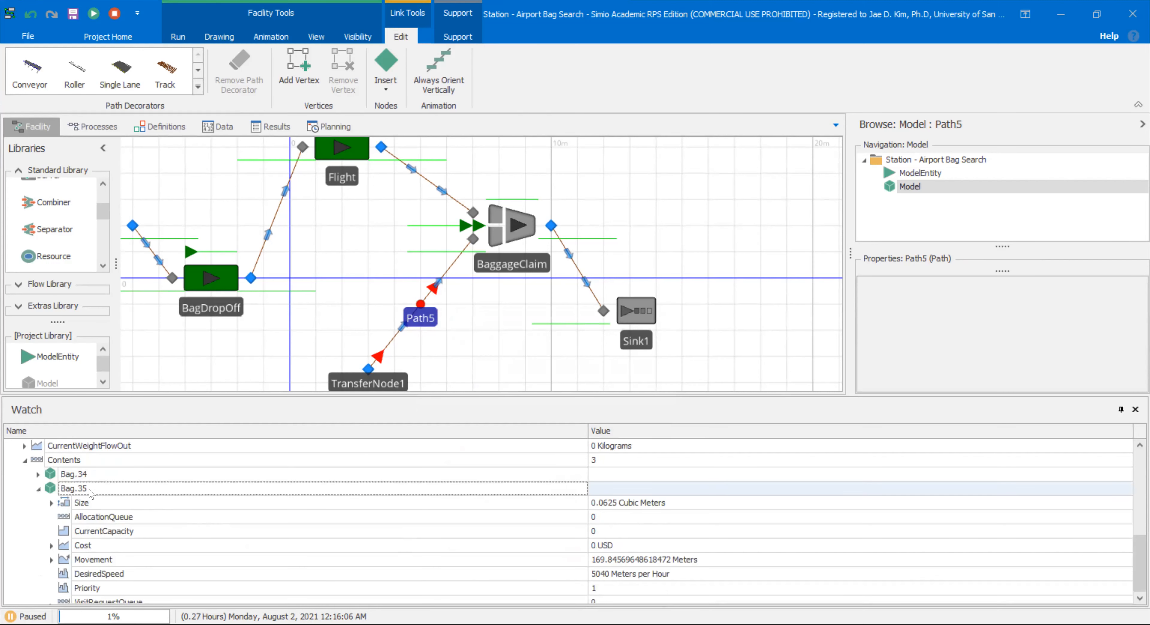
pyautogui.scroll(-8, 93, 493)
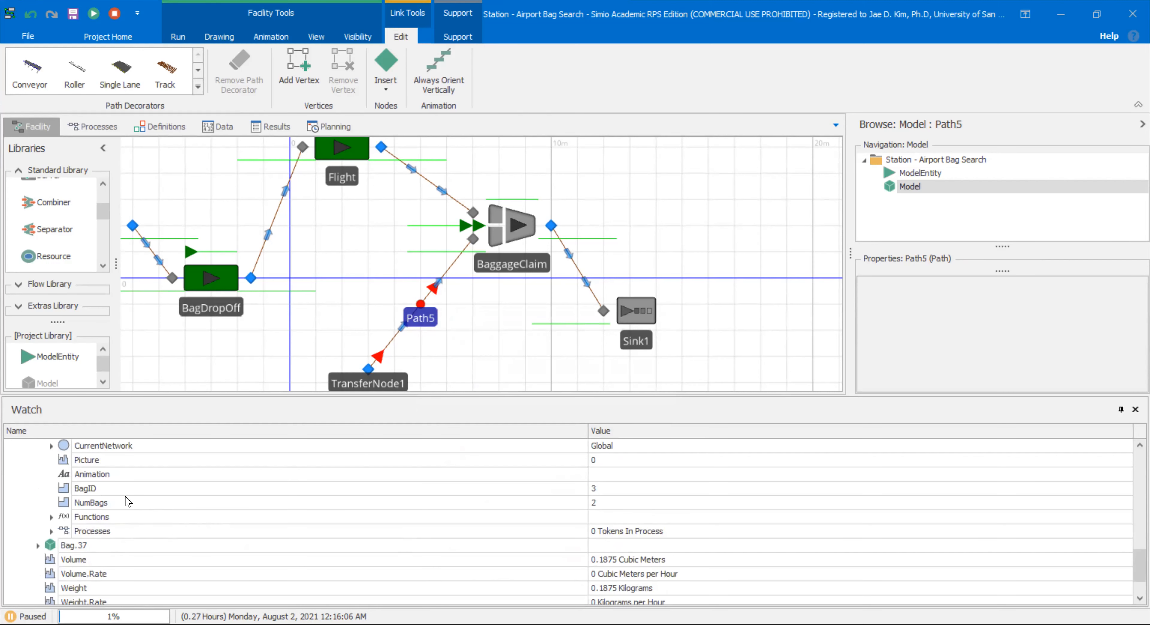
pyautogui.click(177, 490)
# Expand the third bag on Path5, check its BagID and NumBags states, and close the Watch window
pyautogui.doubleClick(83, 545)
pyautogui.scroll(-3, 83, 547)
pyautogui.scroll(-3, 83, 547)
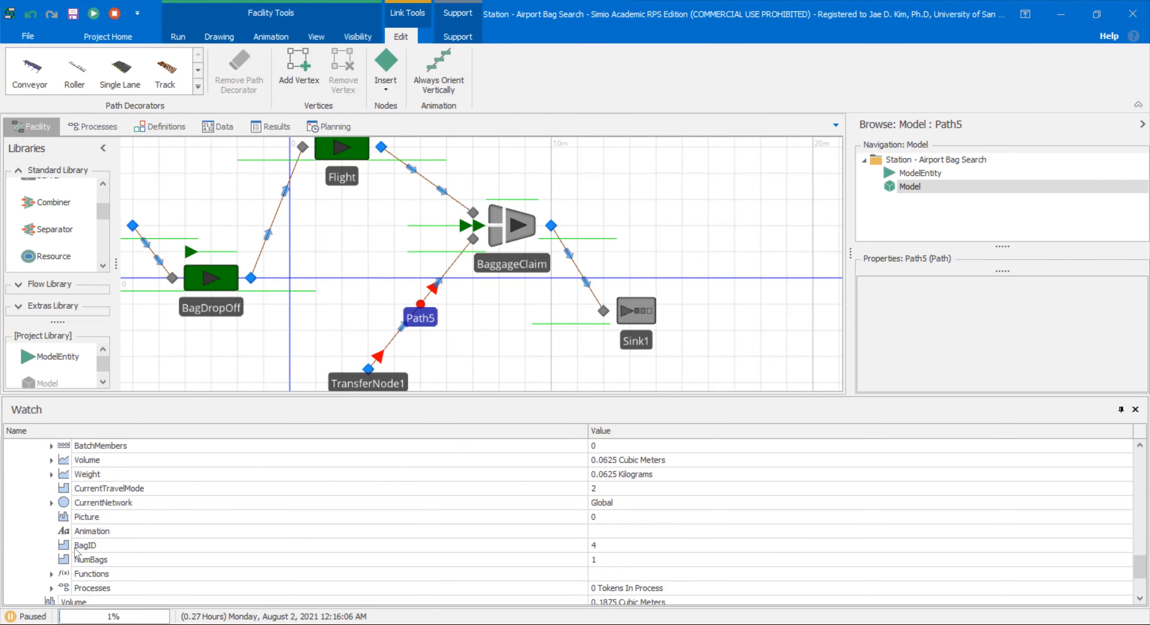
pyautogui.click(80, 558)
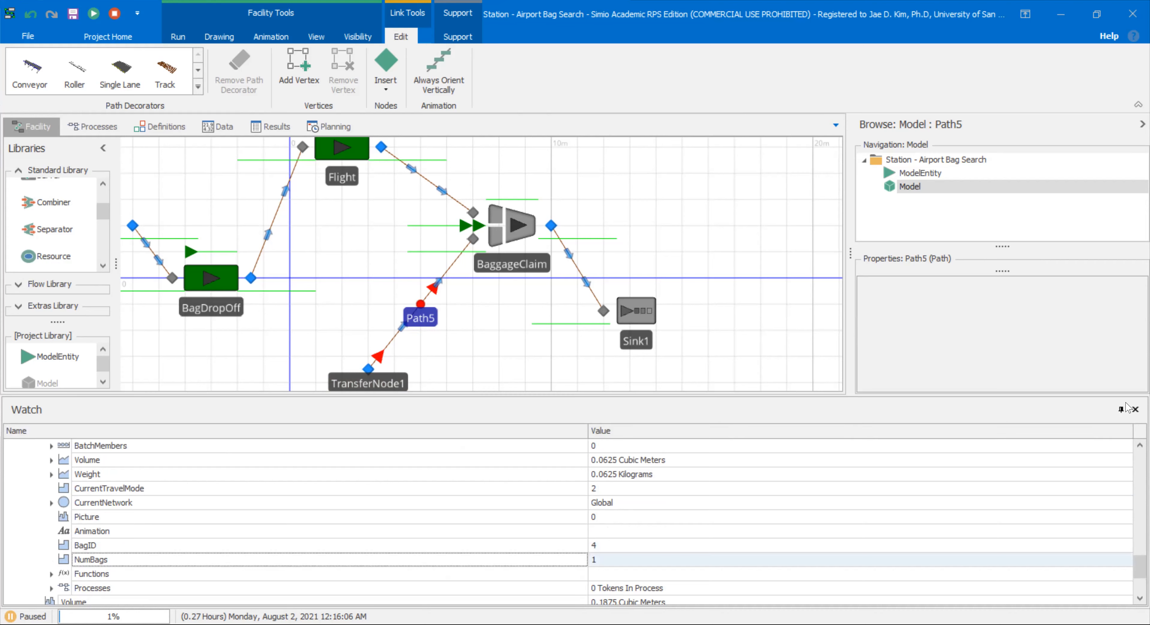
pyautogui.click(1134, 409)
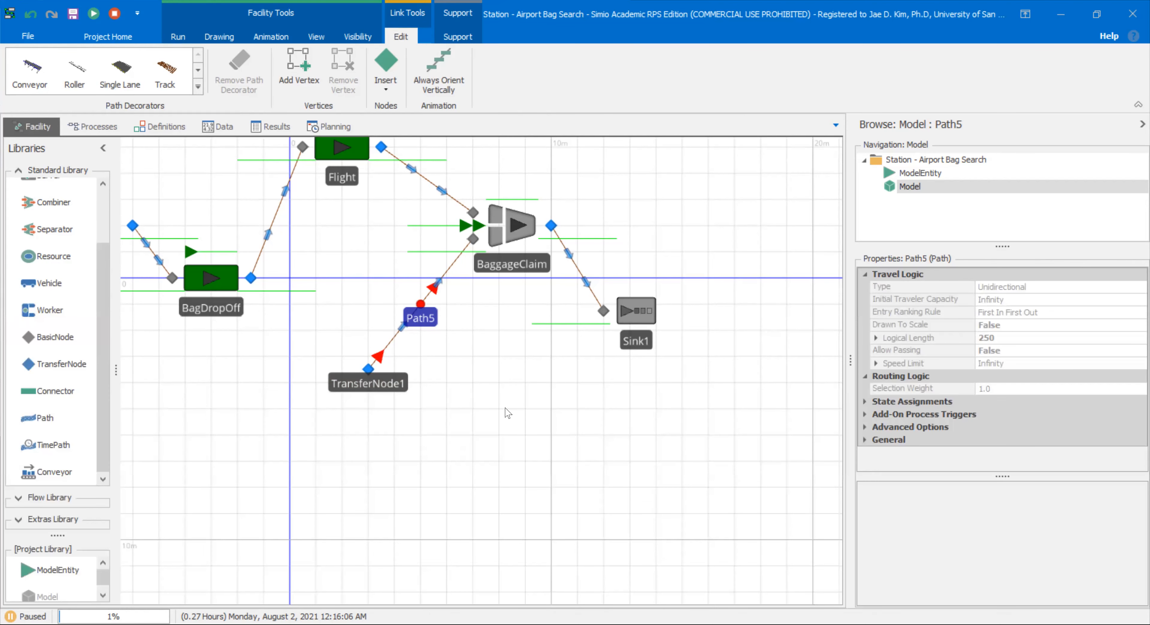
# Stop the simulation and review the Decide2 and Transfer5 steps in the BaggageClaim_ParentEntered process
pyautogui.moveTo(505, 407); pyautogui.dragTo(588, 484)
pyautogui.scroll(-2, 584, 480)
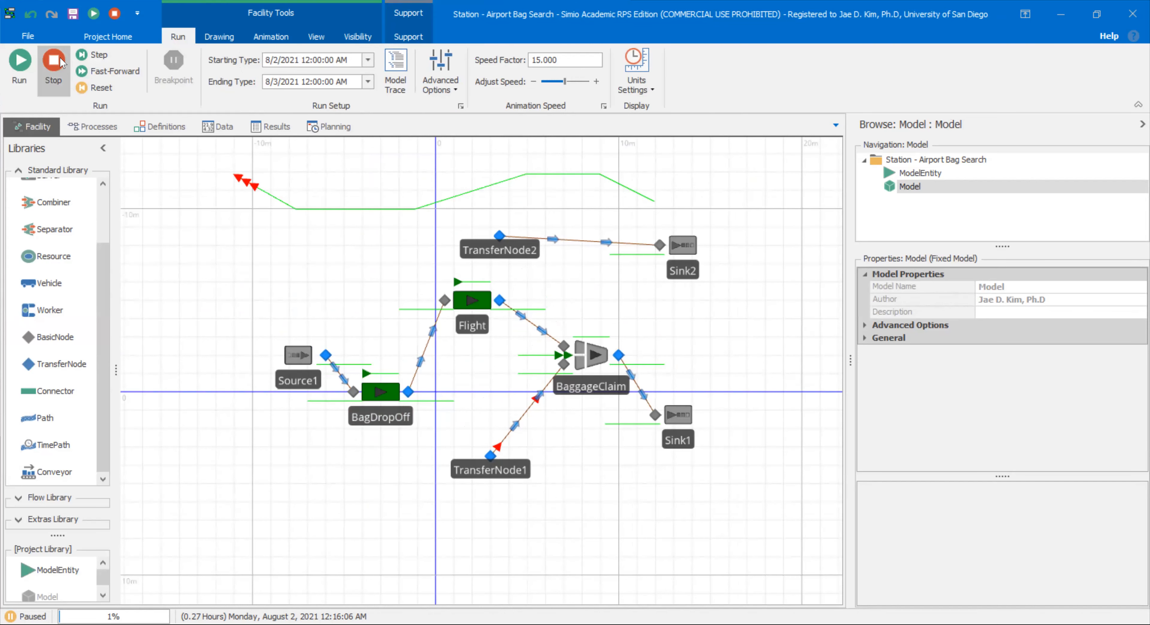
pyautogui.click(54, 63)
pyautogui.click(93, 126)
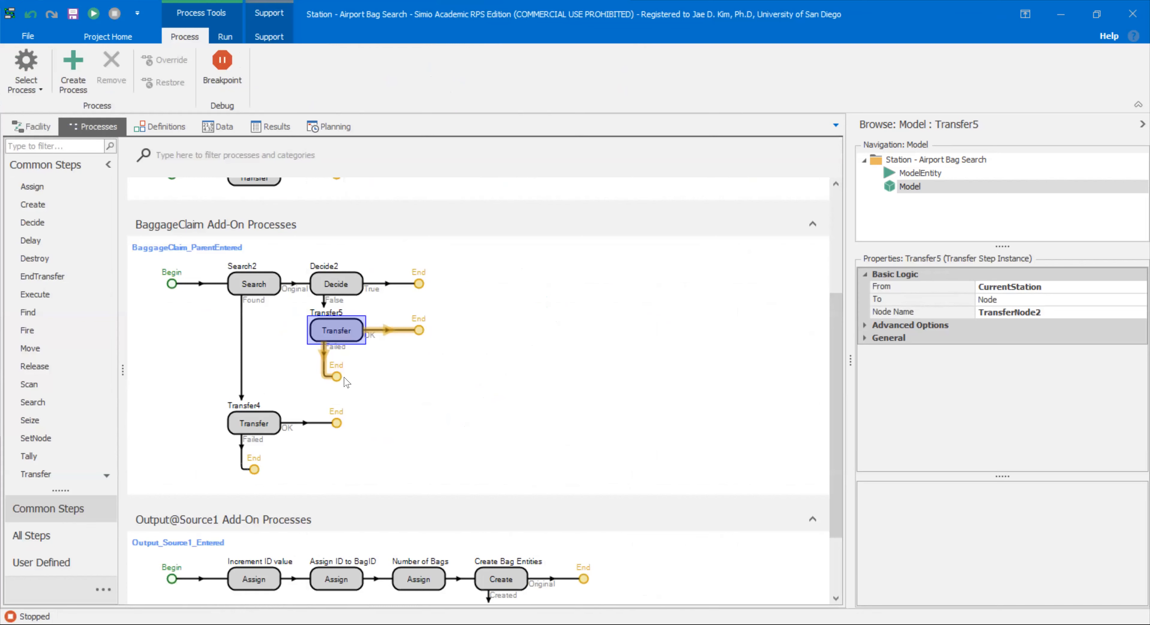
pyautogui.click(311, 284)
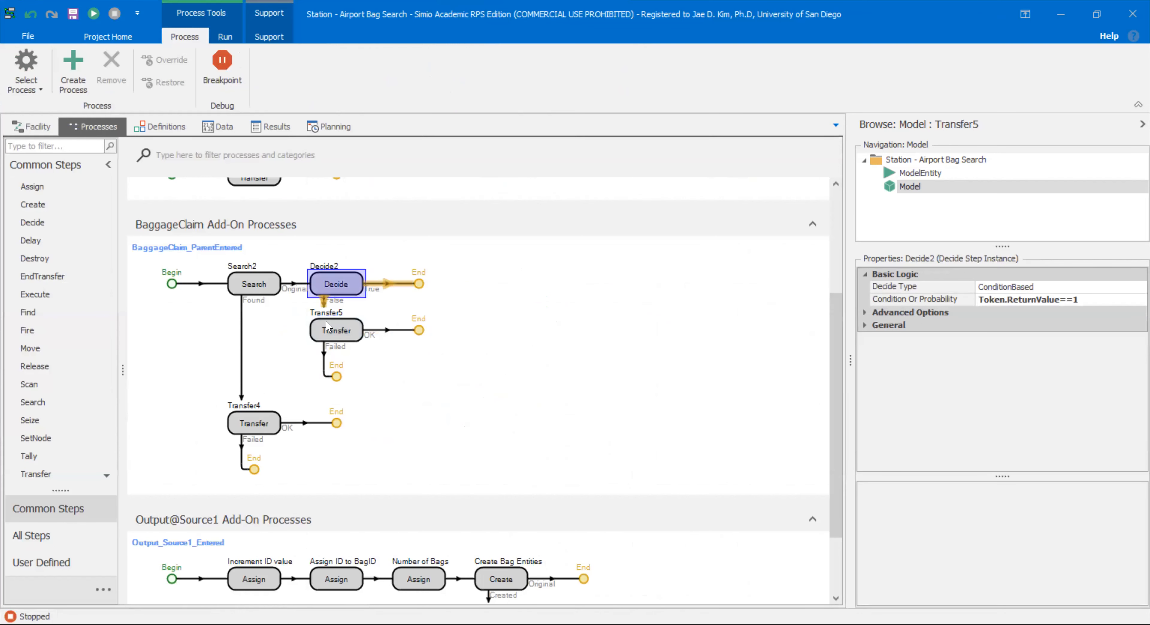
pyautogui.click(328, 333)
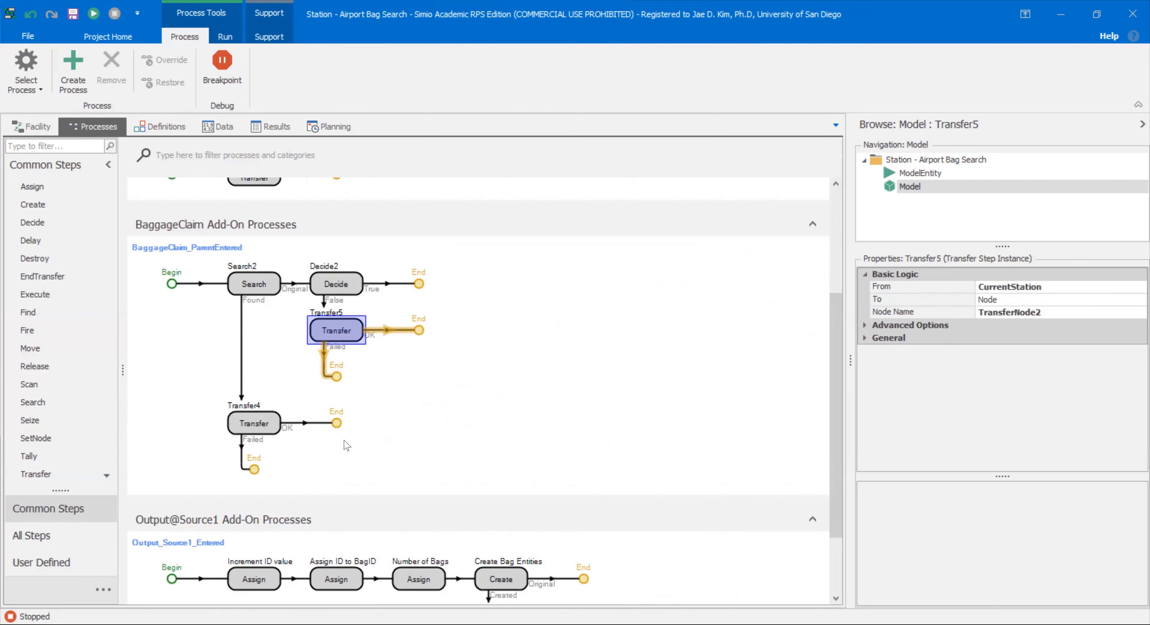
# Set the New Value of the Number of Bags assign step in Output_Source1_Entered to Random.Discrete(0,0.2, 1,0.5,2,0.8,3,1 )
pyautogui.scroll(-2, 427, 464)
pyautogui.click(410, 492)
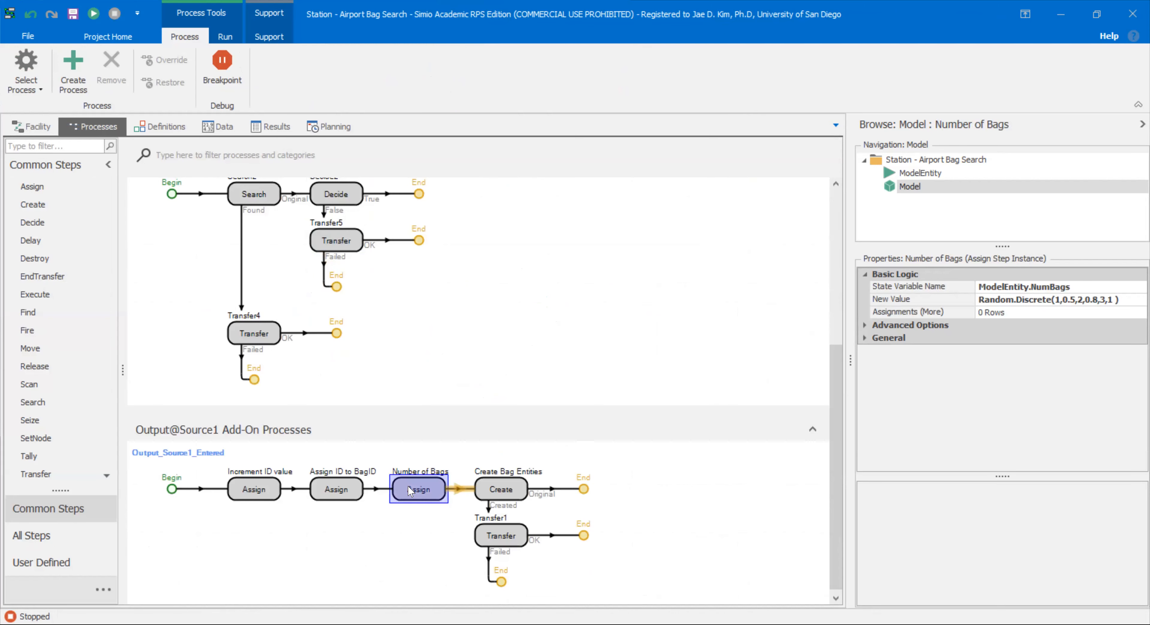
pyautogui.click(1132, 305)
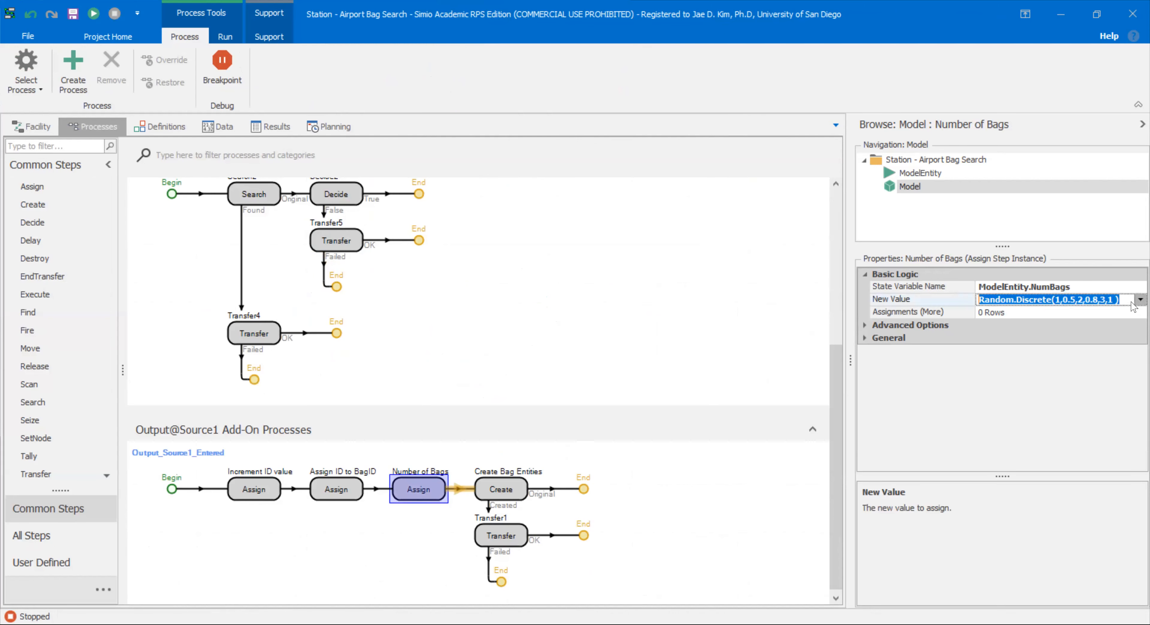
pyautogui.click(917, 370)
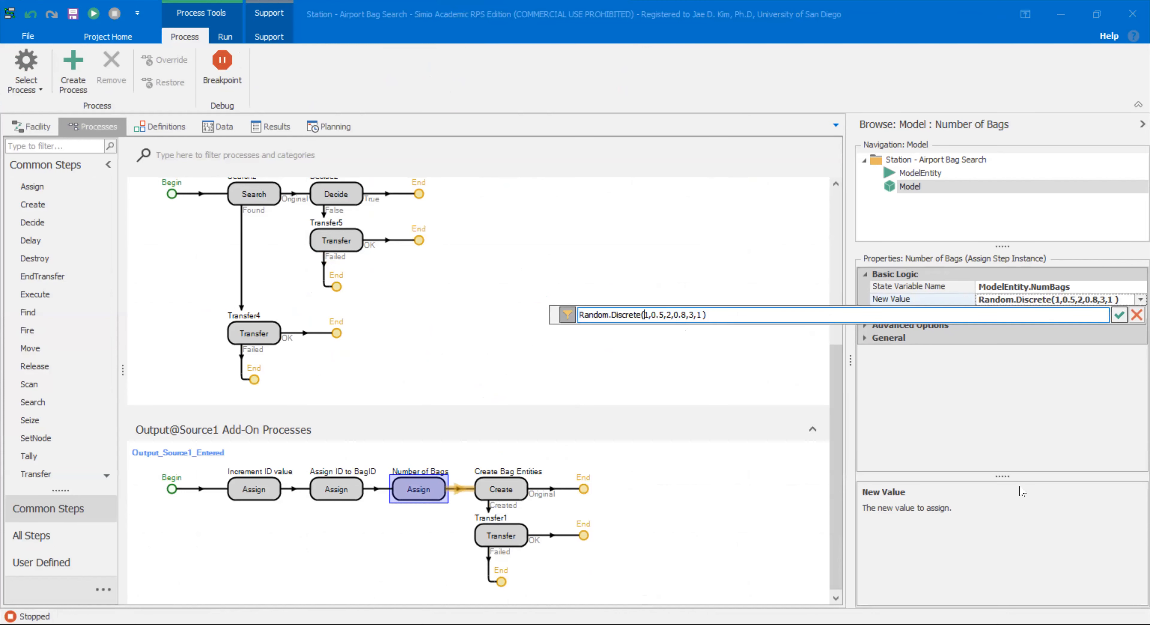
pyautogui.write('0,0.2,')
pyautogui.press('Return')
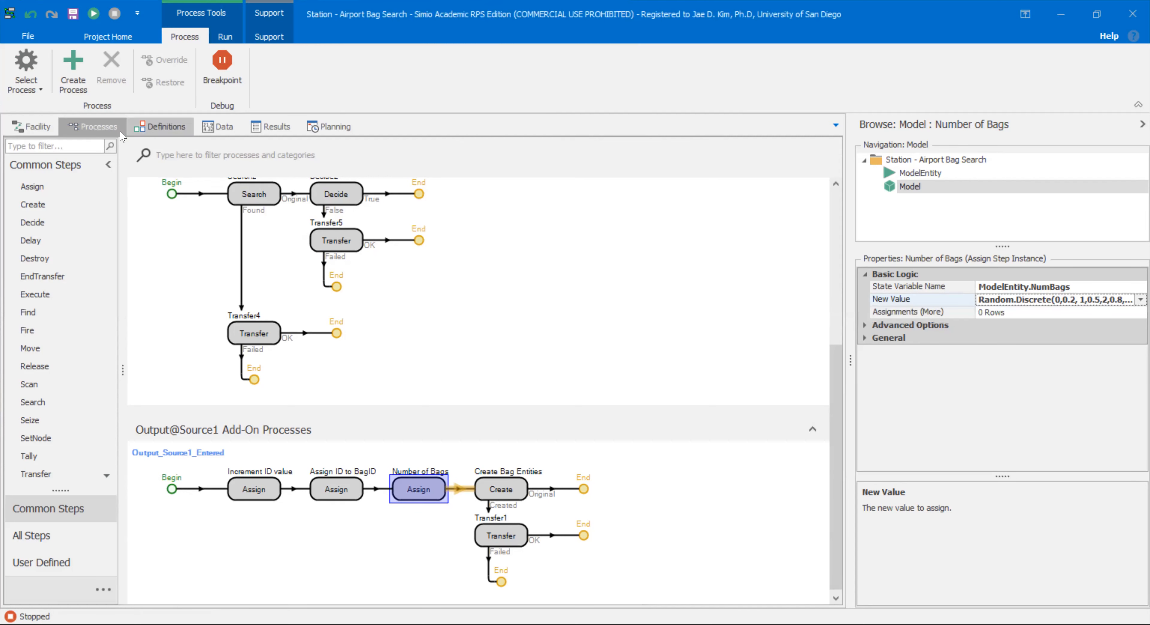
# Run the model from the facility view and pause it once a passenger waits at BaggageClaim and a bag leaves TransferNode1
pyautogui.click(31, 129)
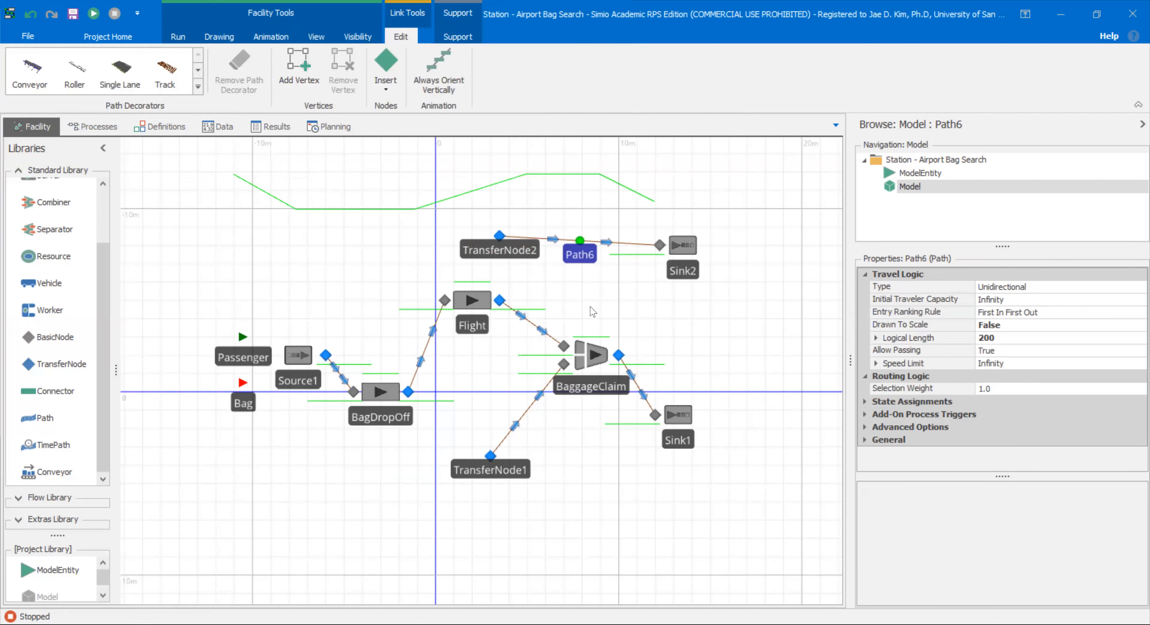
pyautogui.click(593, 309)
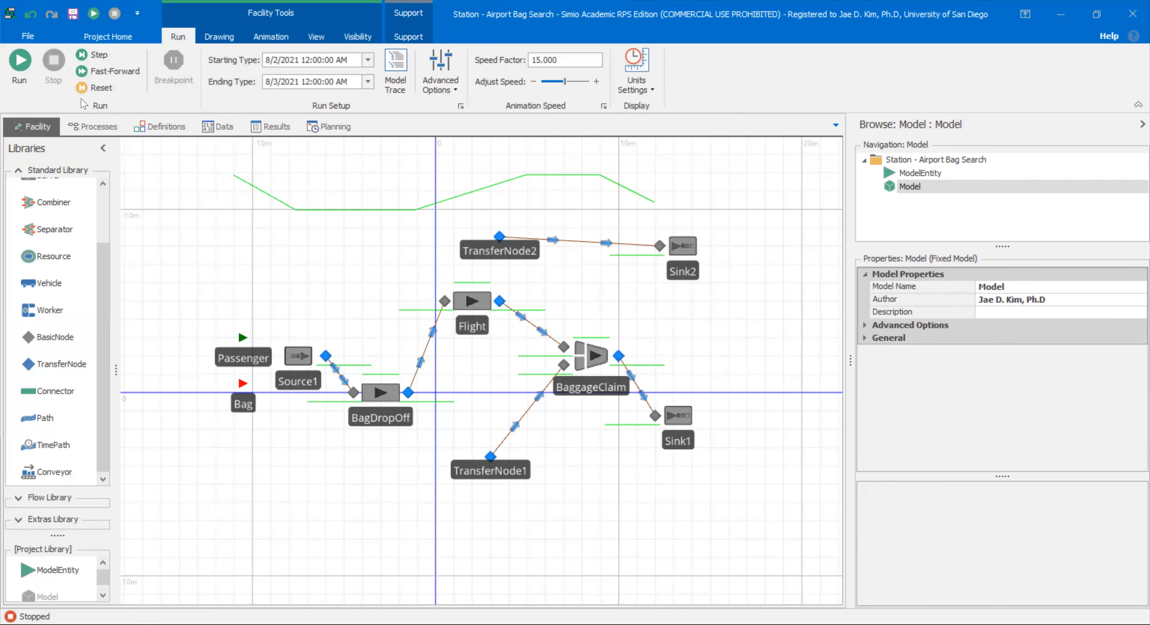
pyautogui.click(20, 65)
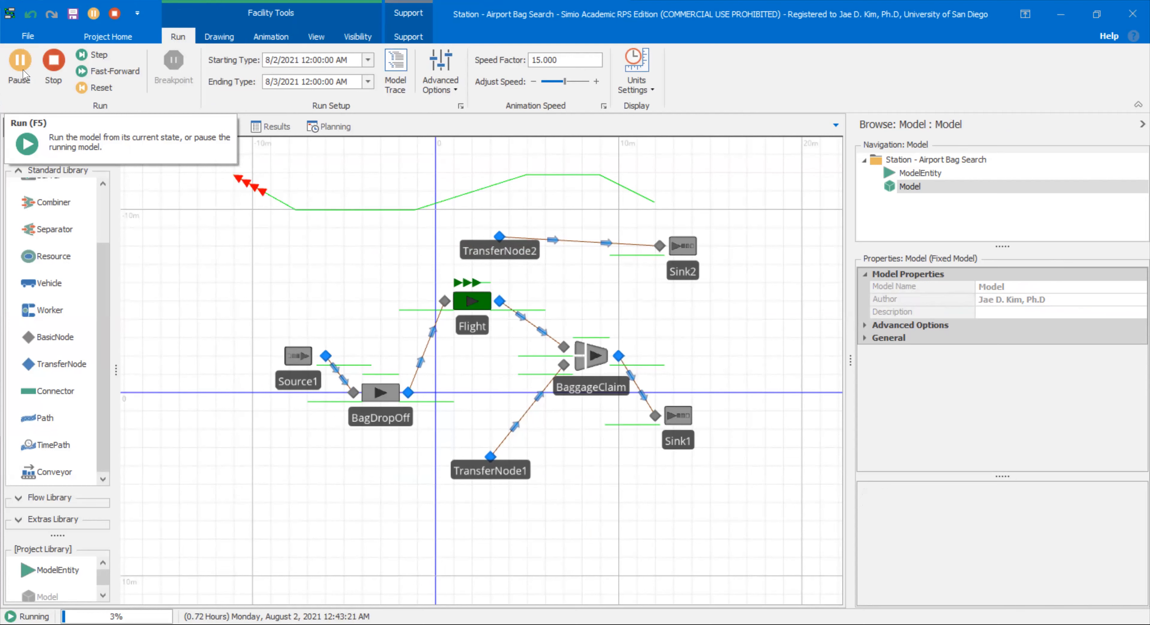
pyautogui.click(20, 63)
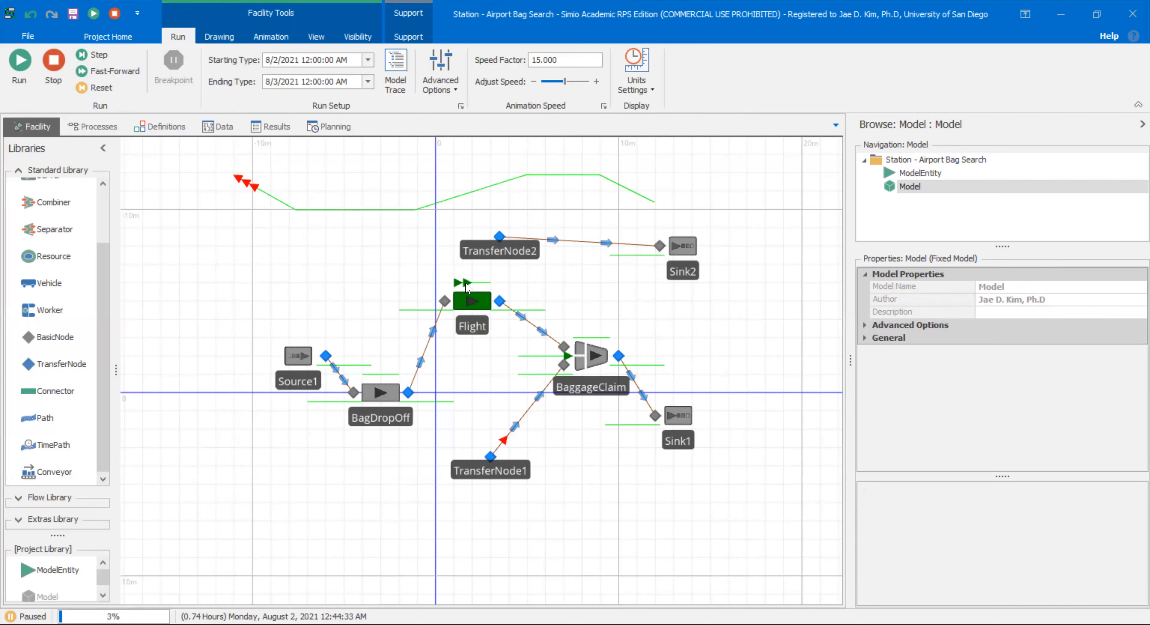
# Add a watch on the Flight server and expand its entry
pyautogui.rightClick(466, 288)
pyautogui.click(464, 308)
pyautogui.rightClick(465, 308)
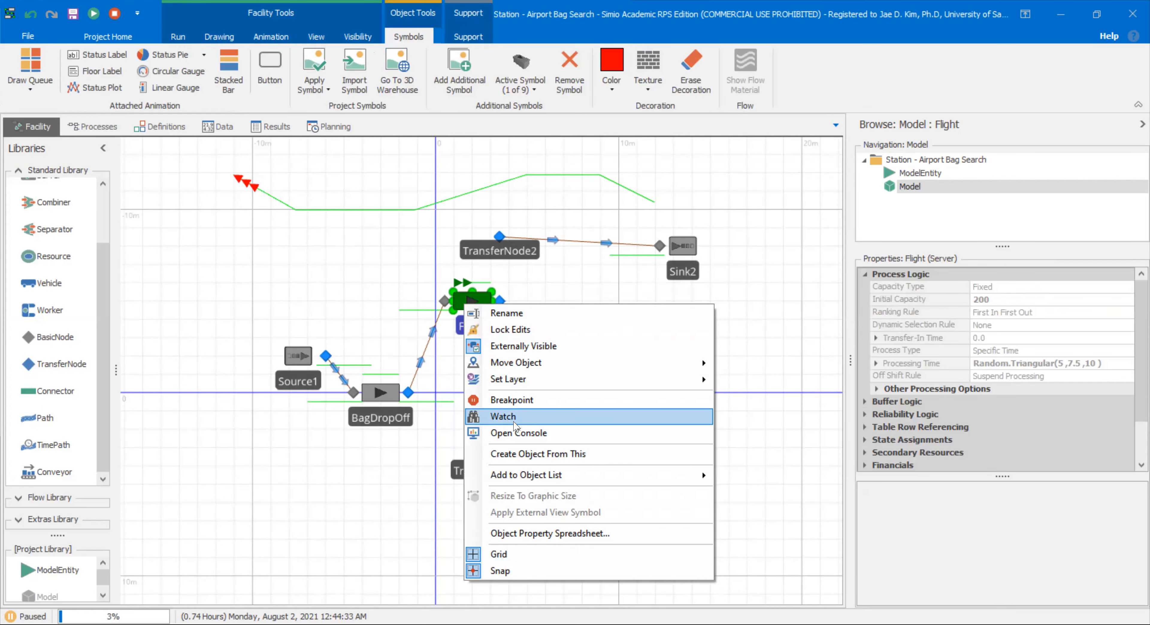
pyautogui.click(503, 416)
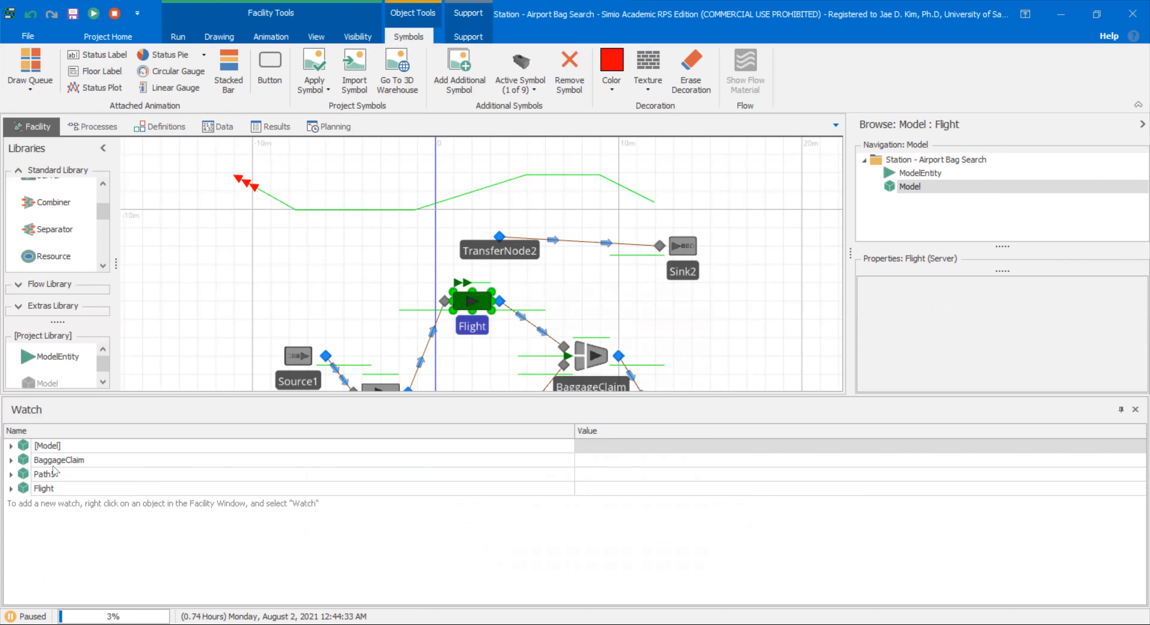
pyautogui.doubleClick(57, 488)
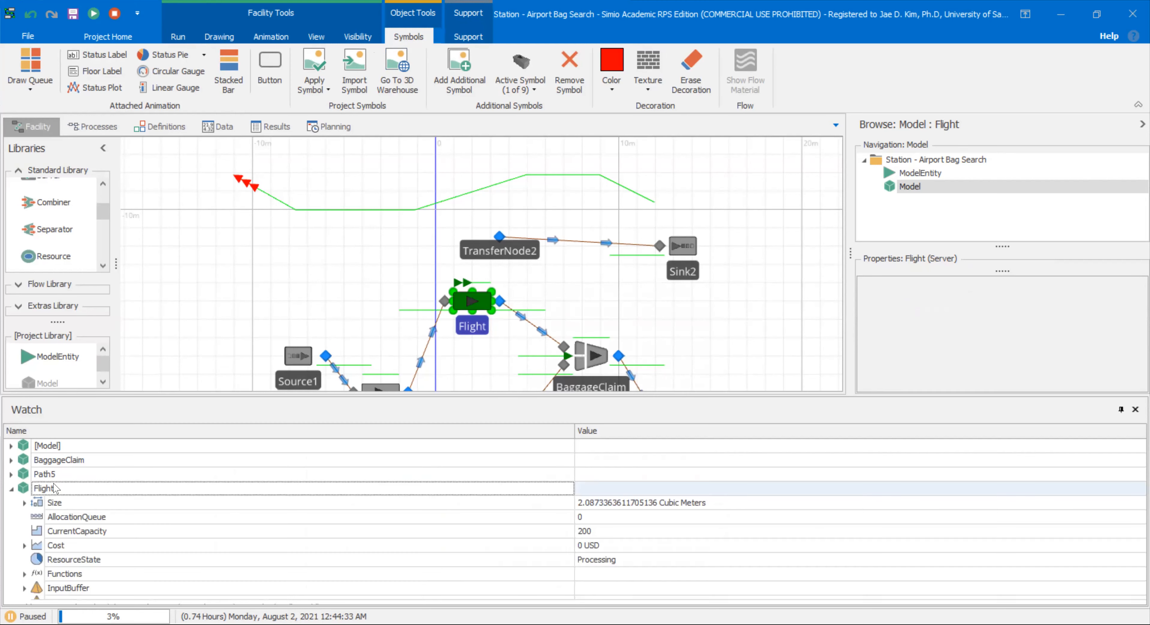
# Expand Flight's Processing station and its contents to list the passengers being processed
pyautogui.scroll(-2, 64, 495)
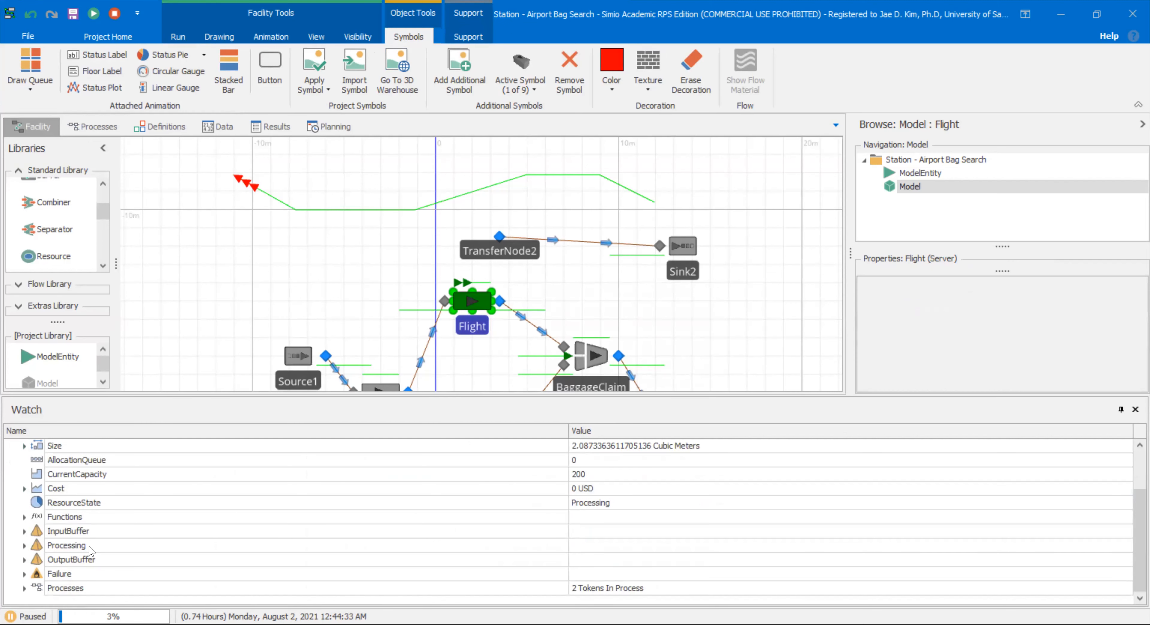
pyautogui.doubleClick(90, 545)
pyautogui.scroll(-2, 91, 548)
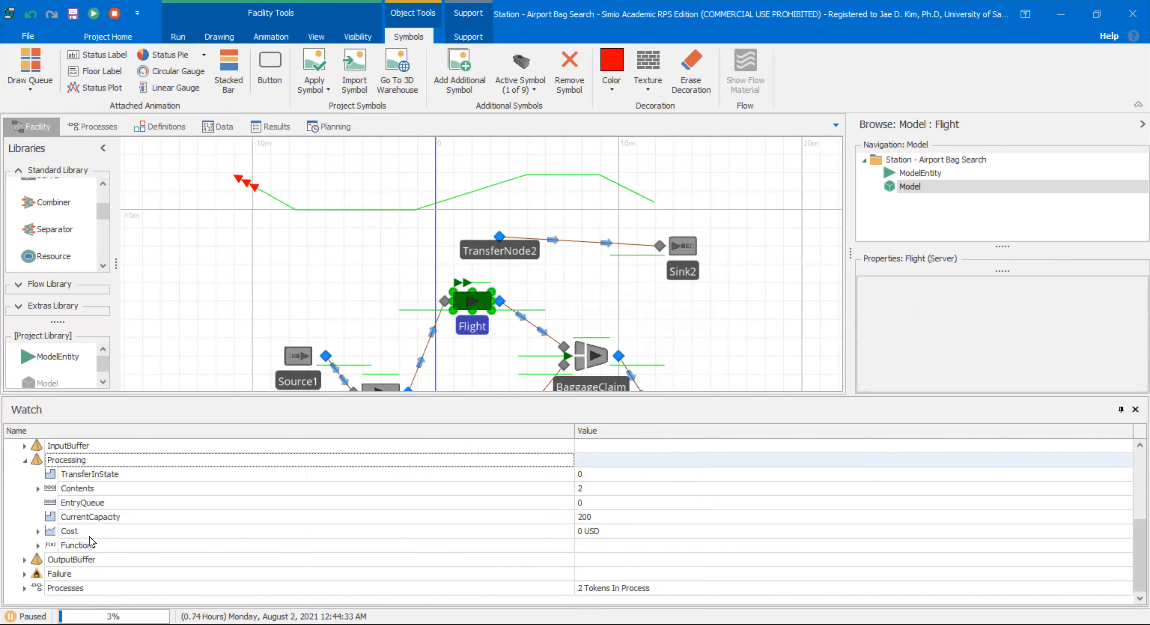
pyautogui.doubleClick(93, 489)
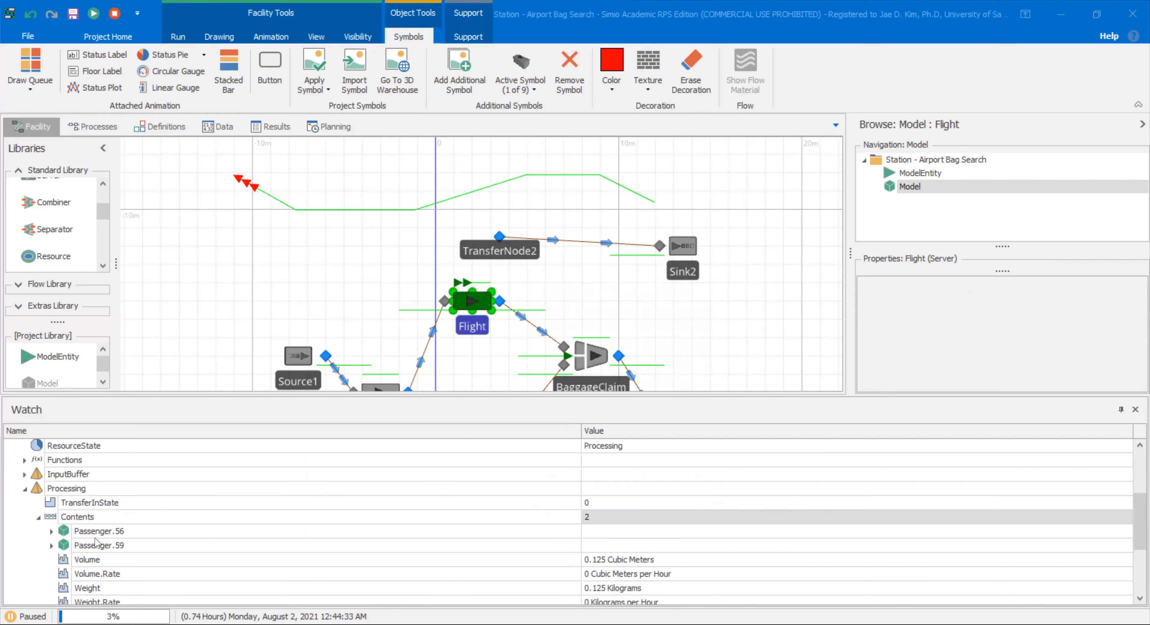
# Expand both passengers in Flight's Processing contents to check their BagID and NumBags values
pyautogui.doubleClick(95, 537)
pyautogui.scroll(-6, 95, 538)
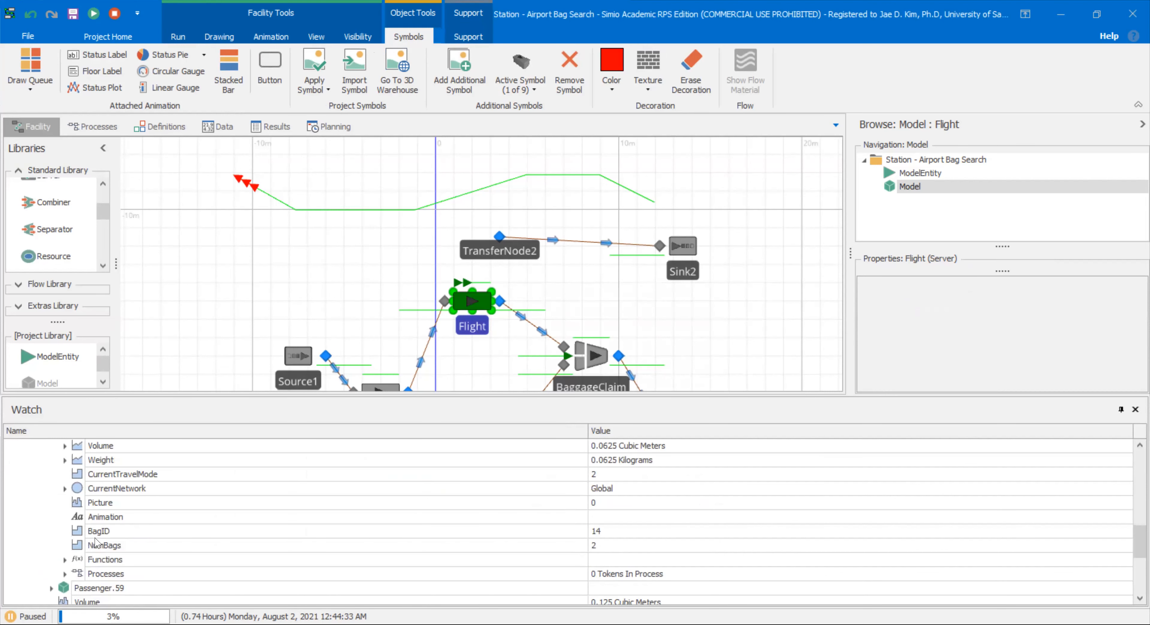
pyautogui.scroll(-3, 96, 542)
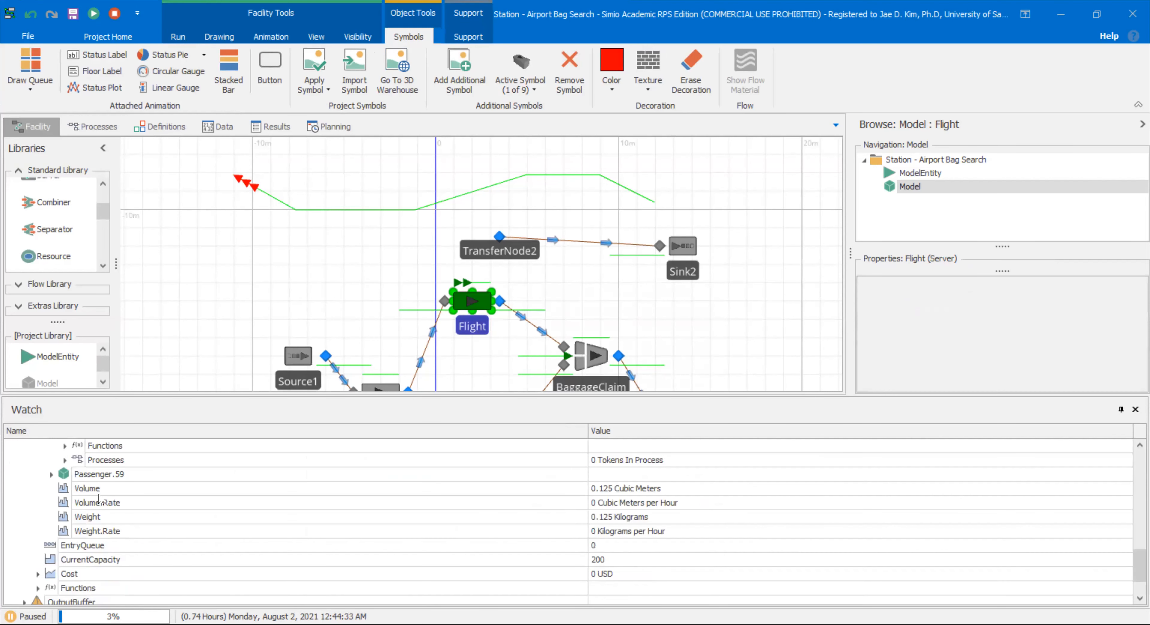
pyautogui.click(98, 475)
pyautogui.doubleClick(99, 474)
pyautogui.scroll(-2, 180, 532)
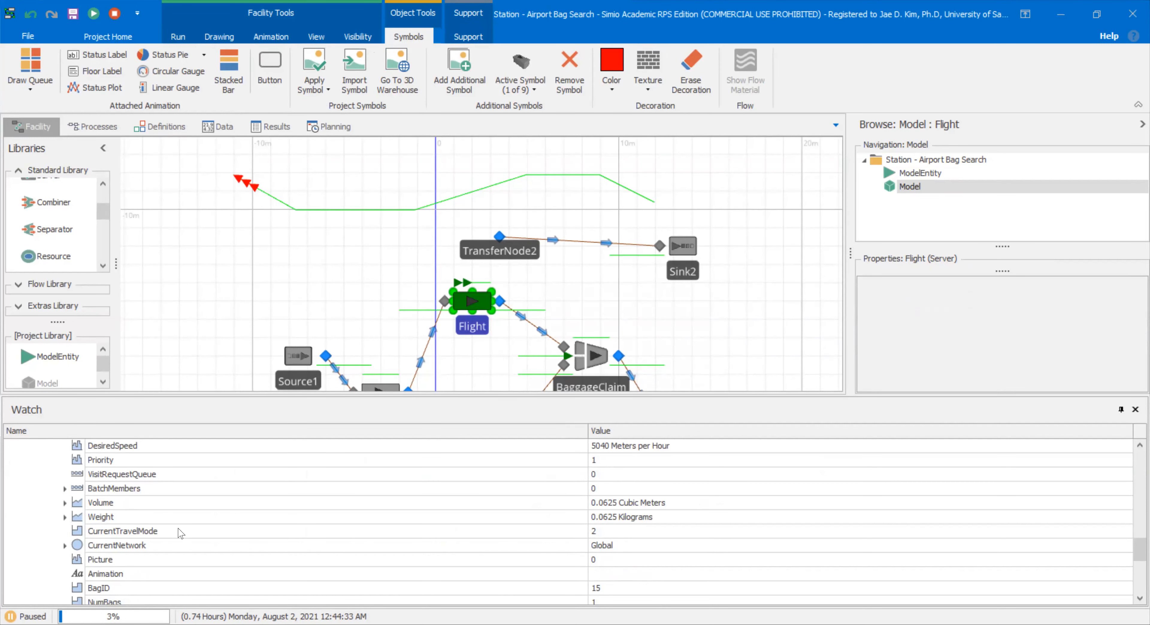
pyautogui.scroll(-3, 500, 535)
# Resume and pause the run once more, then stop it from the processes view and close the watch list
pyautogui.click(246, 272)
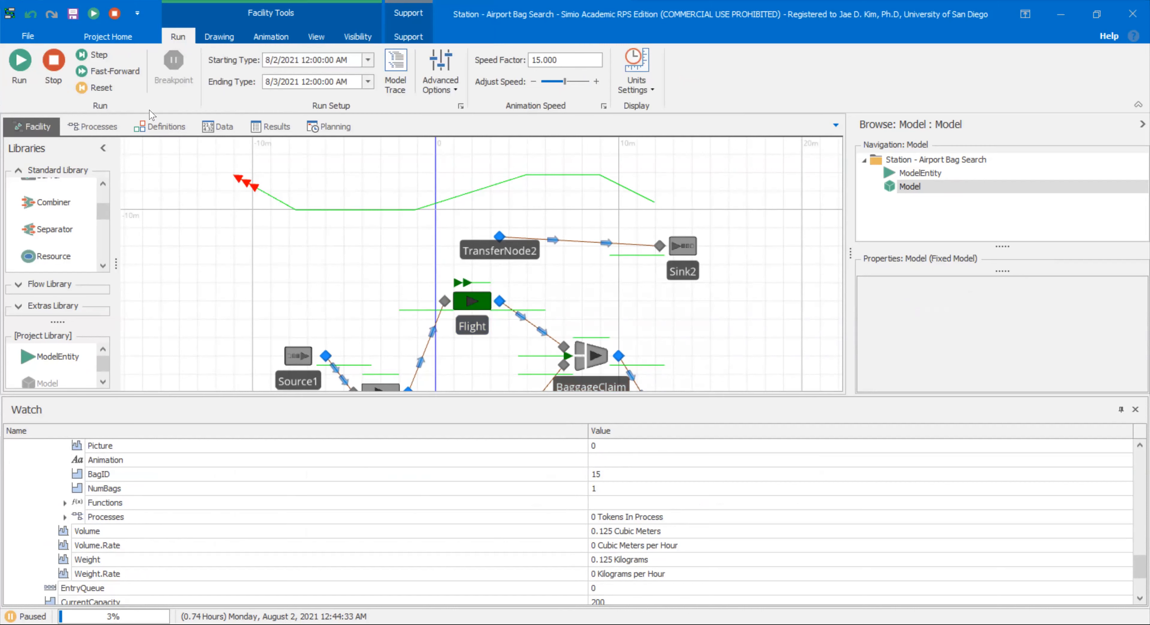
pyautogui.click(22, 73)
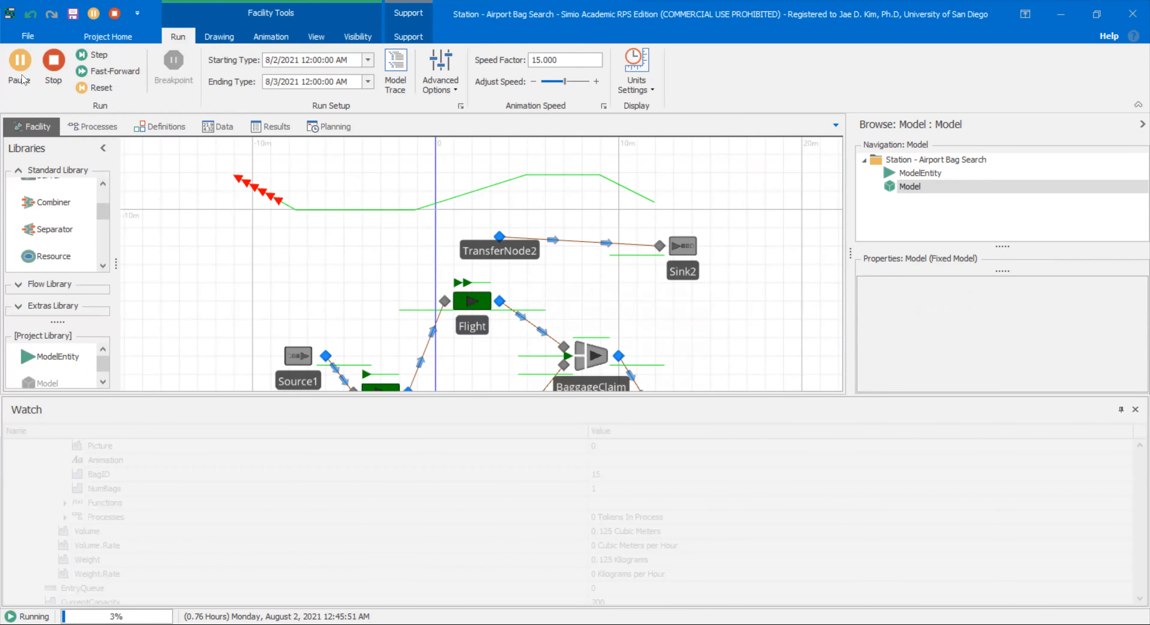
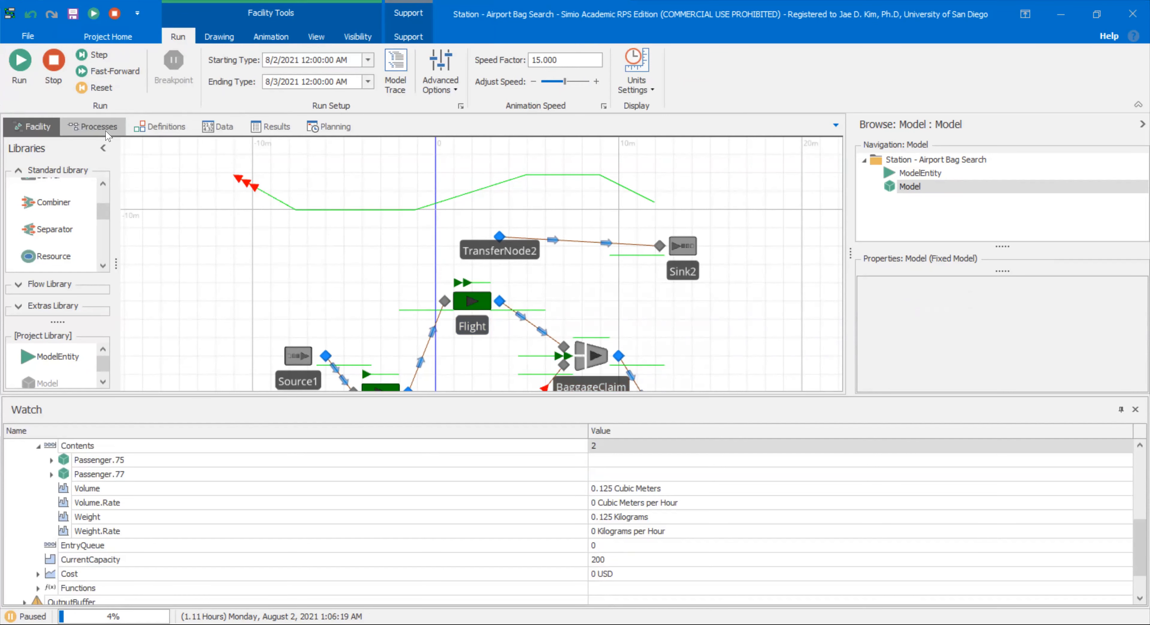
pyautogui.click(93, 127)
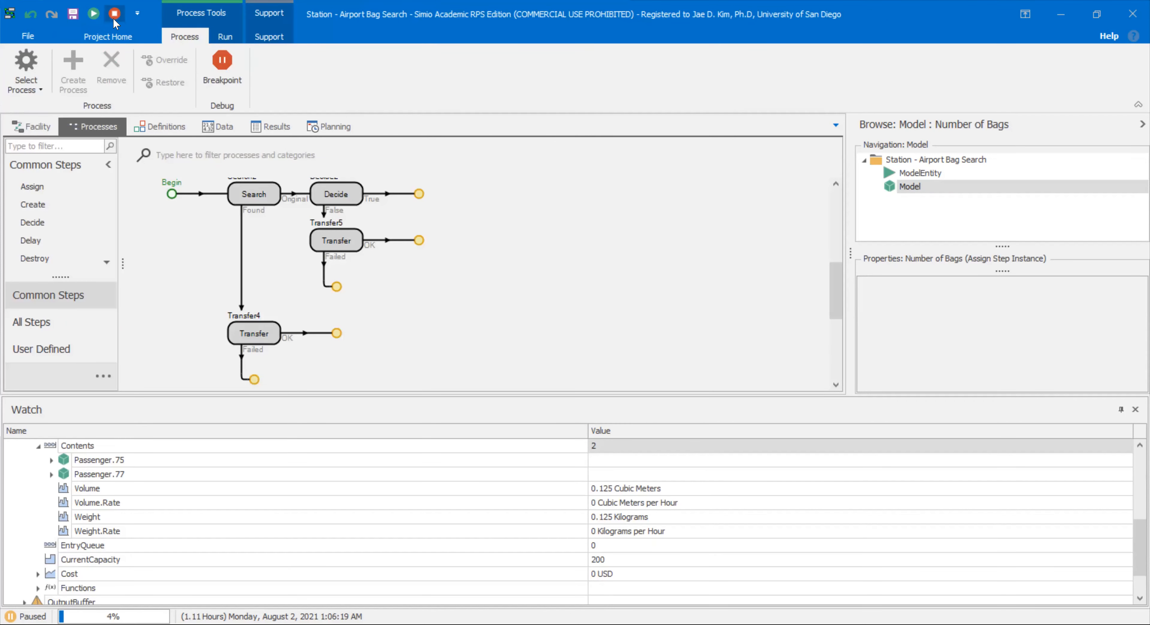
pyautogui.click(1135, 409)
# Review the properties of the Assign ID to BagID, Number of Bags and Create Bag Entities steps in Output_Source1_Entered
pyautogui.click(339, 494)
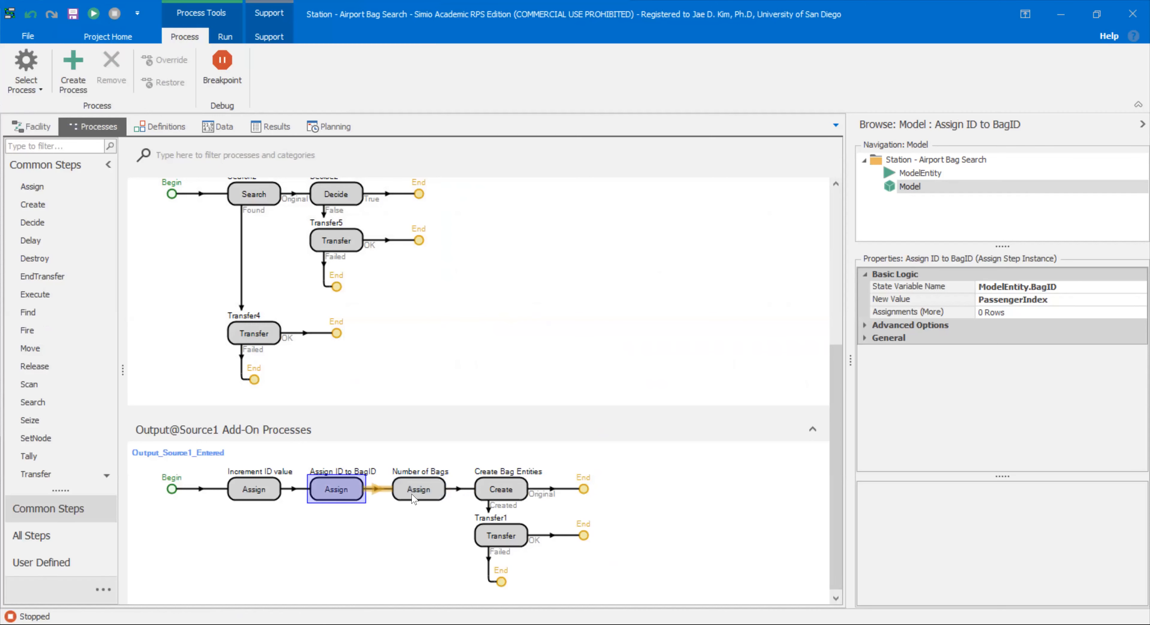
pyautogui.click(420, 490)
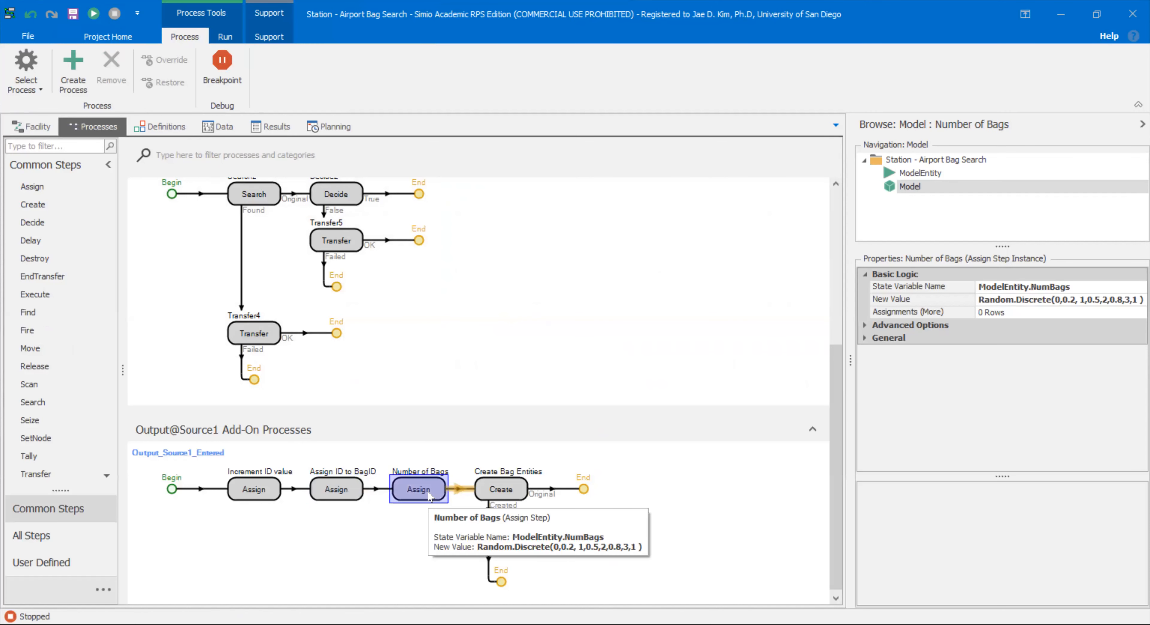
pyautogui.click(499, 491)
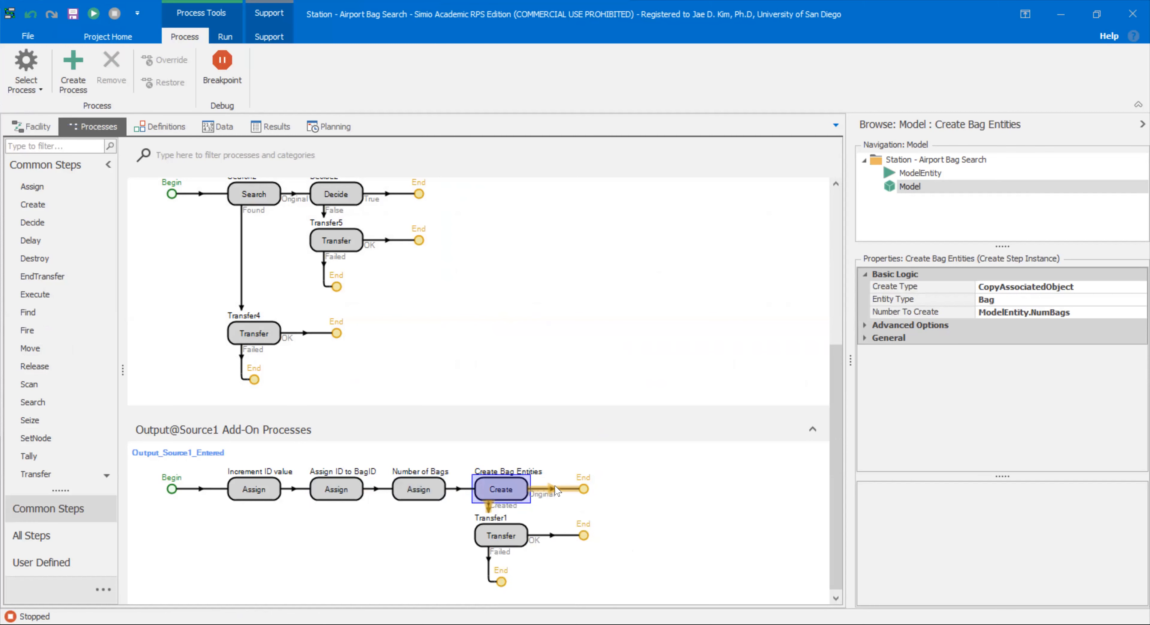
pyautogui.click(429, 490)
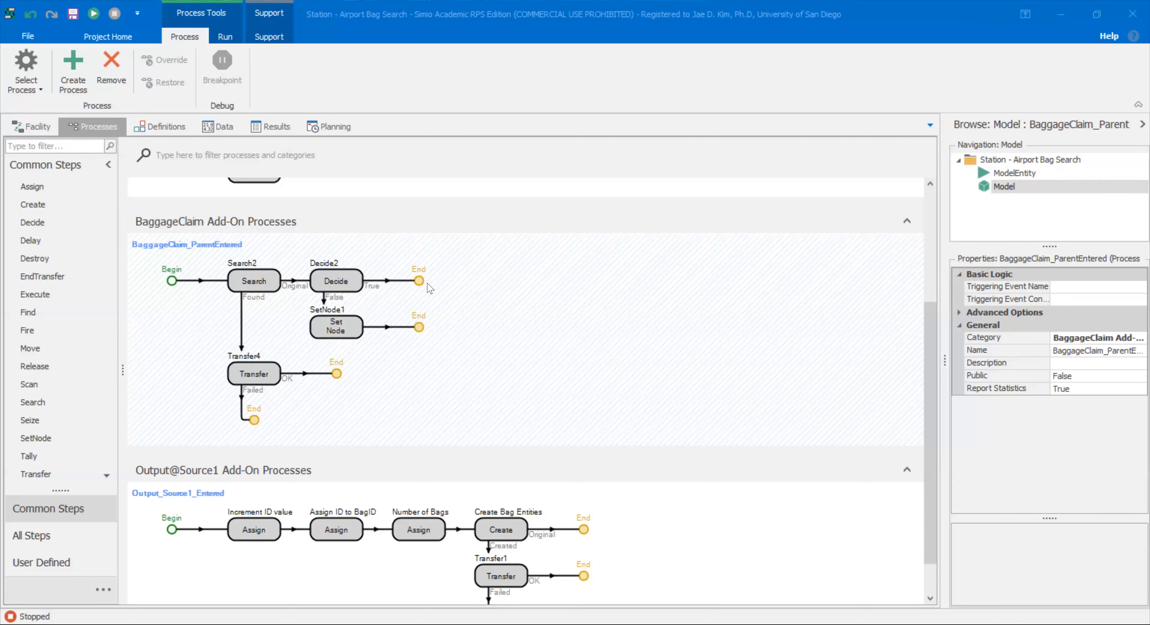
# Widen the properties area and examine the Number of Bags step's state variable and its full New Value expression
pyautogui.click(38, 128)
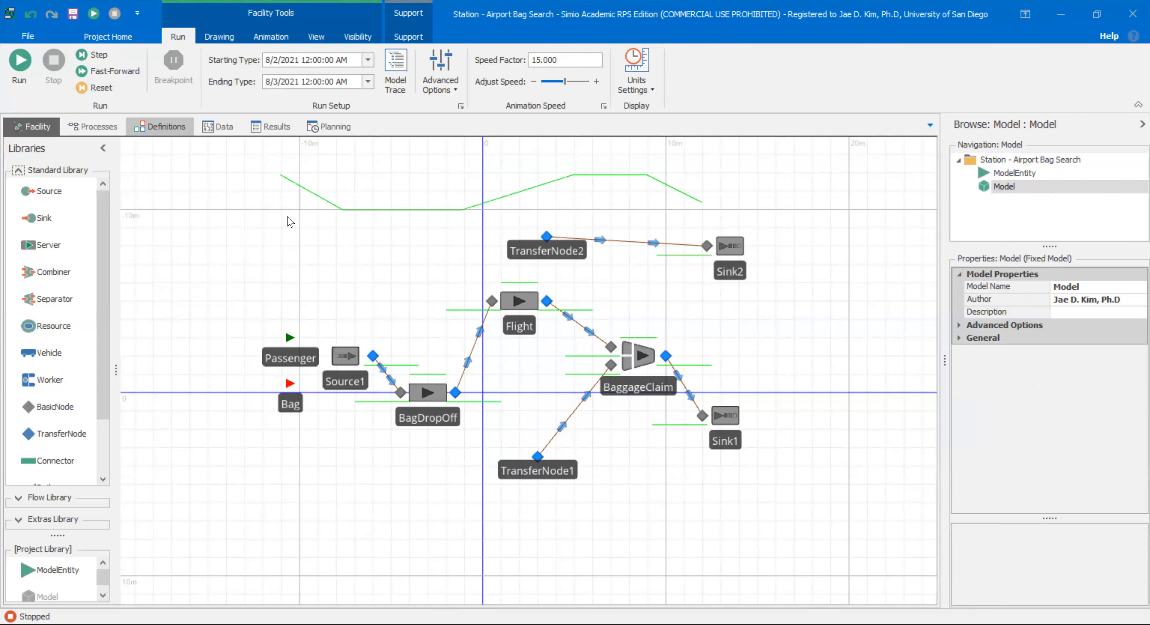
pyautogui.click(93, 126)
pyautogui.scroll(-1, 461, 453)
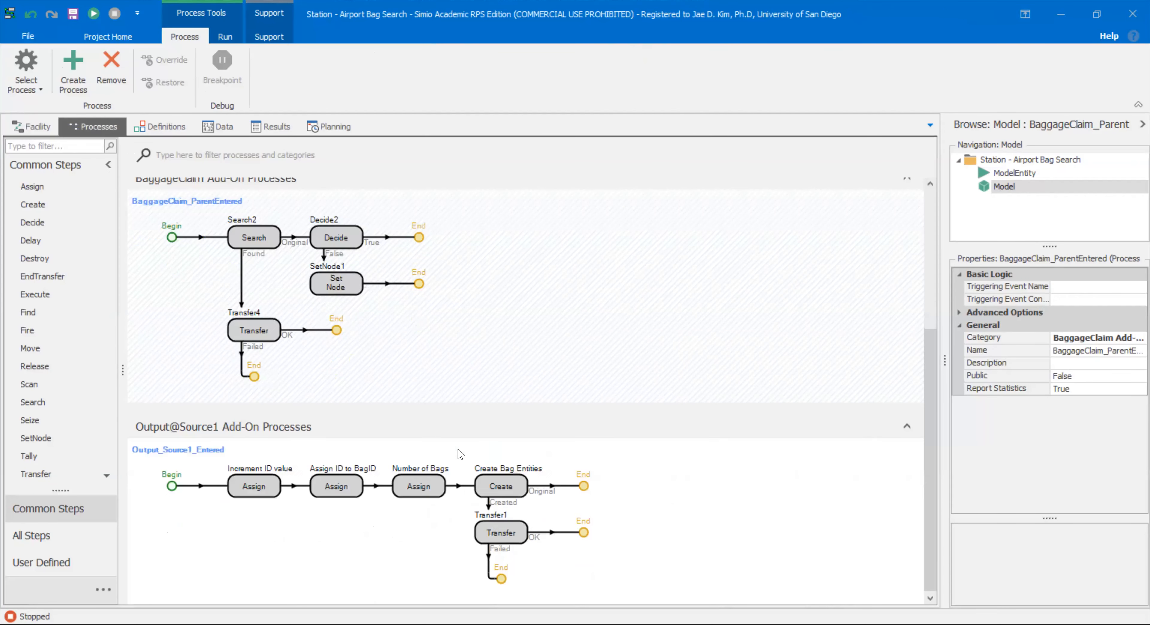
pyautogui.click(429, 487)
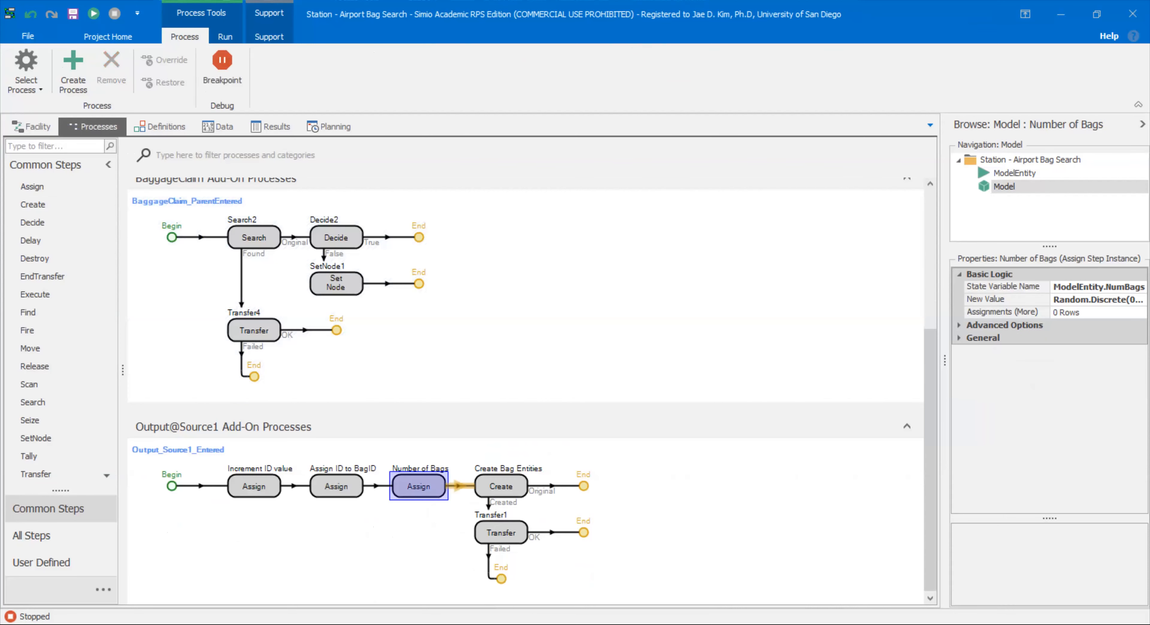
pyautogui.moveTo(944, 359); pyautogui.dragTo(815, 359)
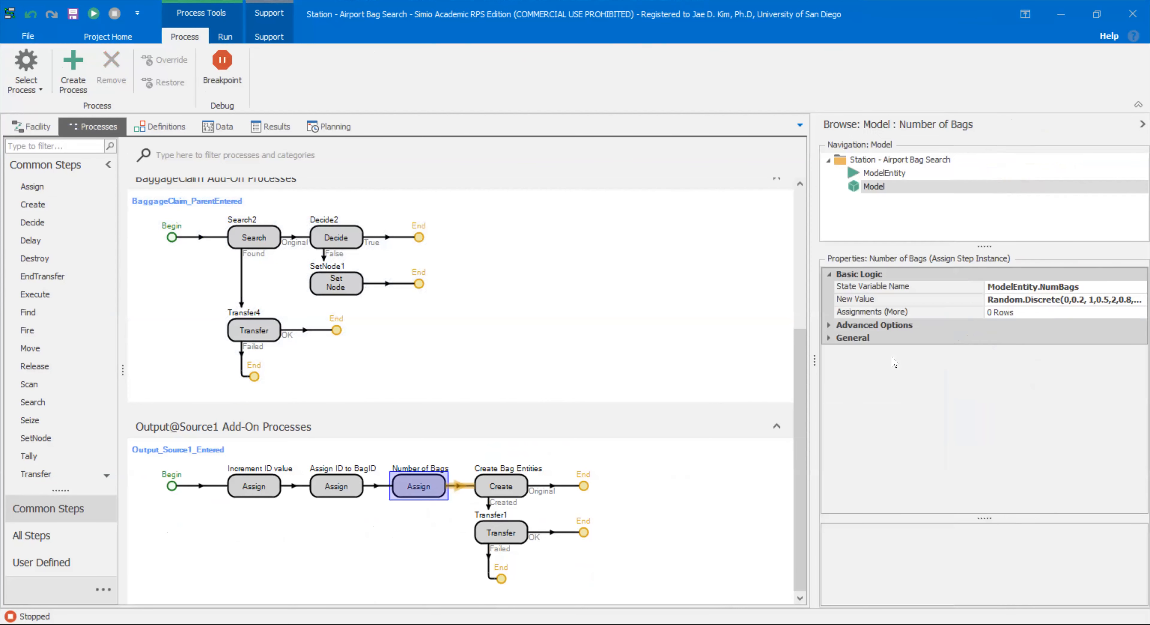
pyautogui.click(983, 304)
pyautogui.click(944, 310)
pyautogui.click(983, 298)
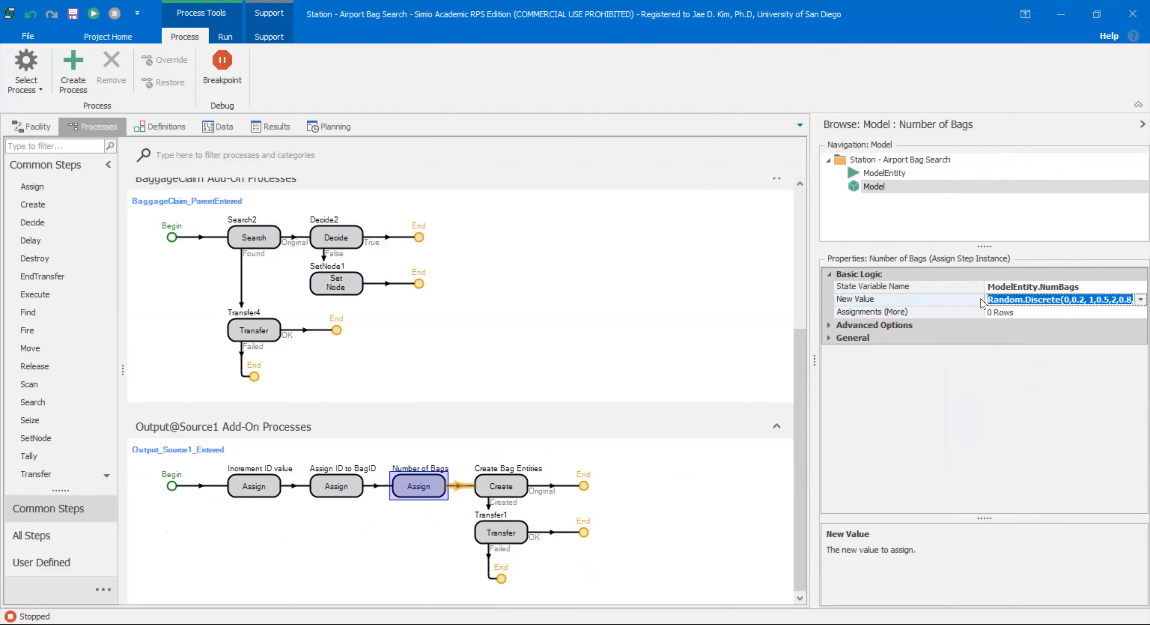
pyautogui.click(982, 290)
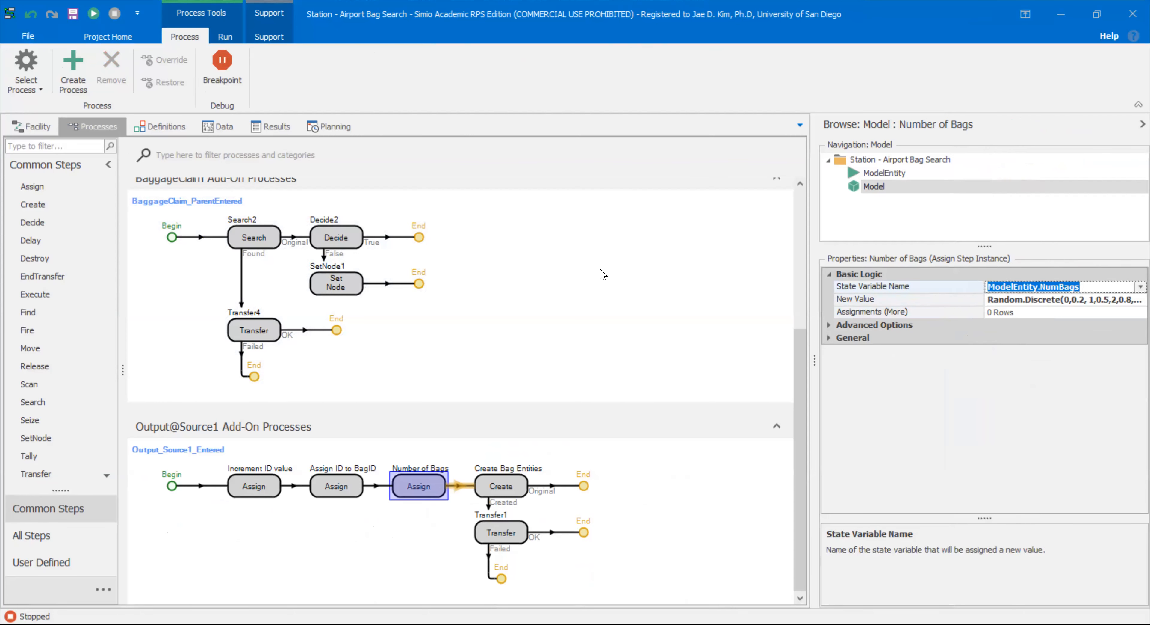
pyautogui.click(638, 233)
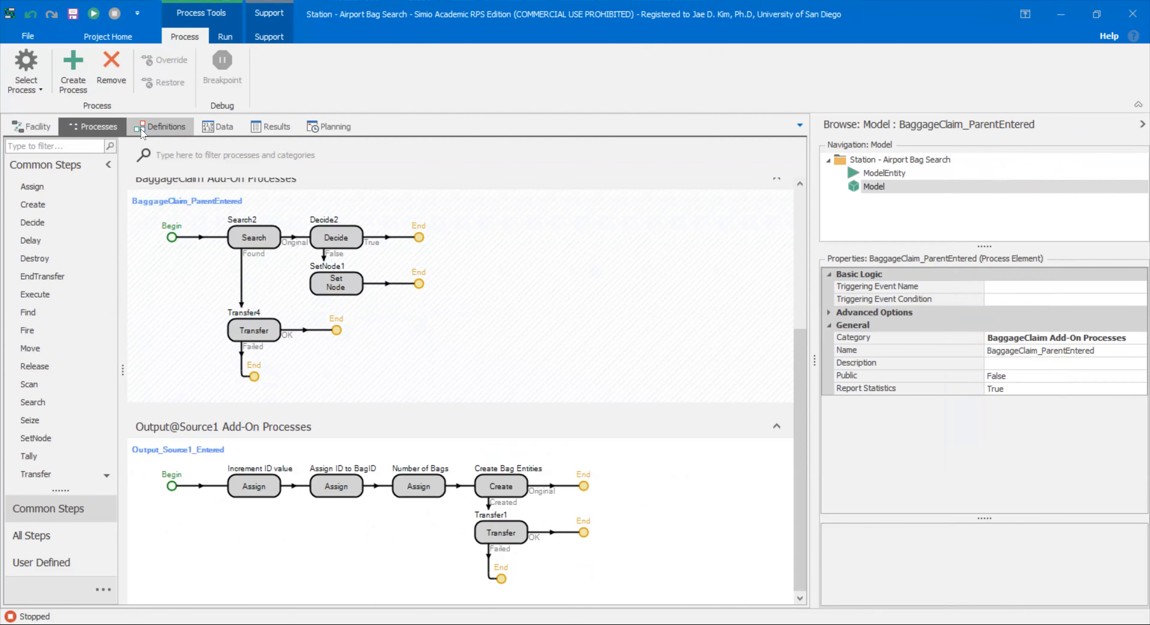
# Delete the SetNode step from the False branch of Decide2 in BaggageClaim_ParentEntered
pyautogui.scroll(5, 241, 359)
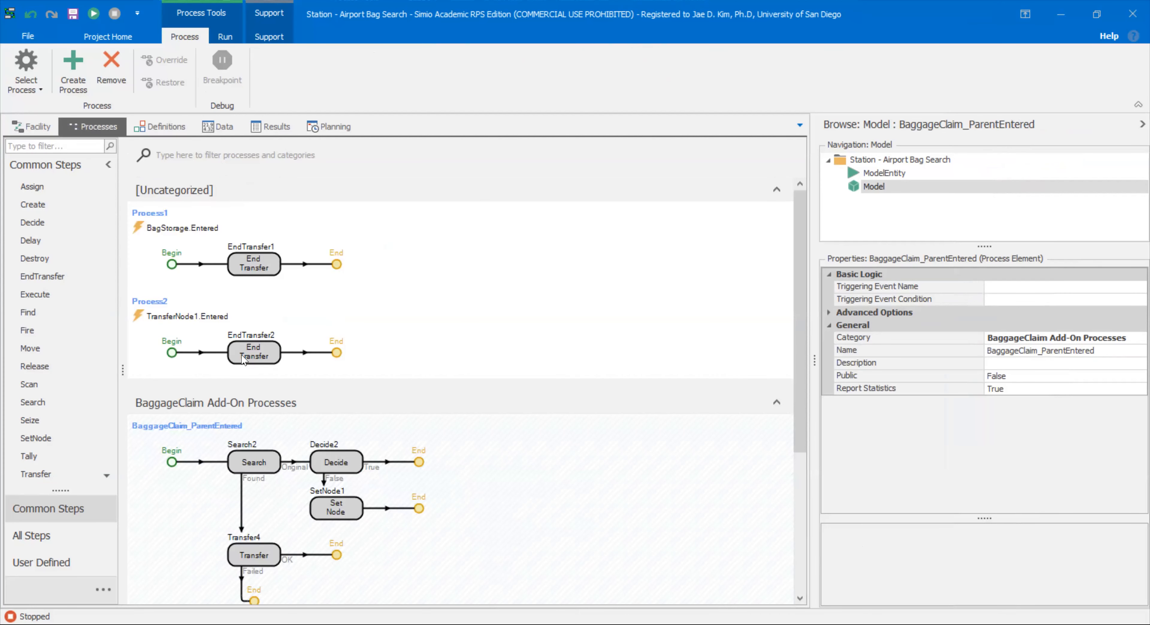
pyautogui.scroll(-3, 165, 357)
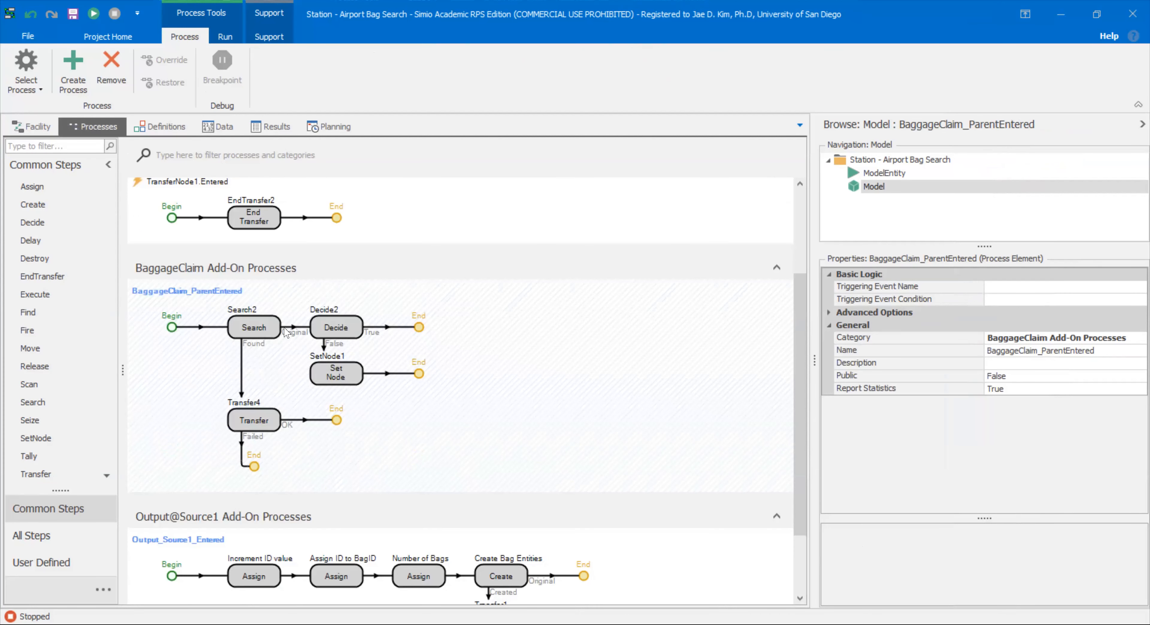
pyautogui.click(244, 334)
pyautogui.click(328, 331)
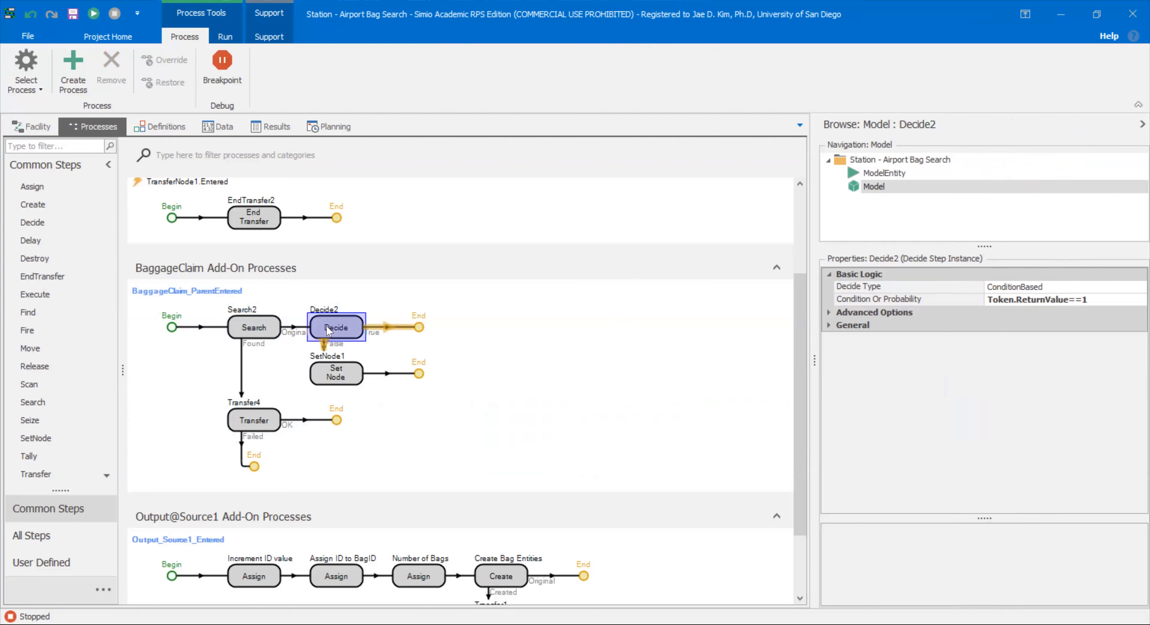
pyautogui.click(329, 376)
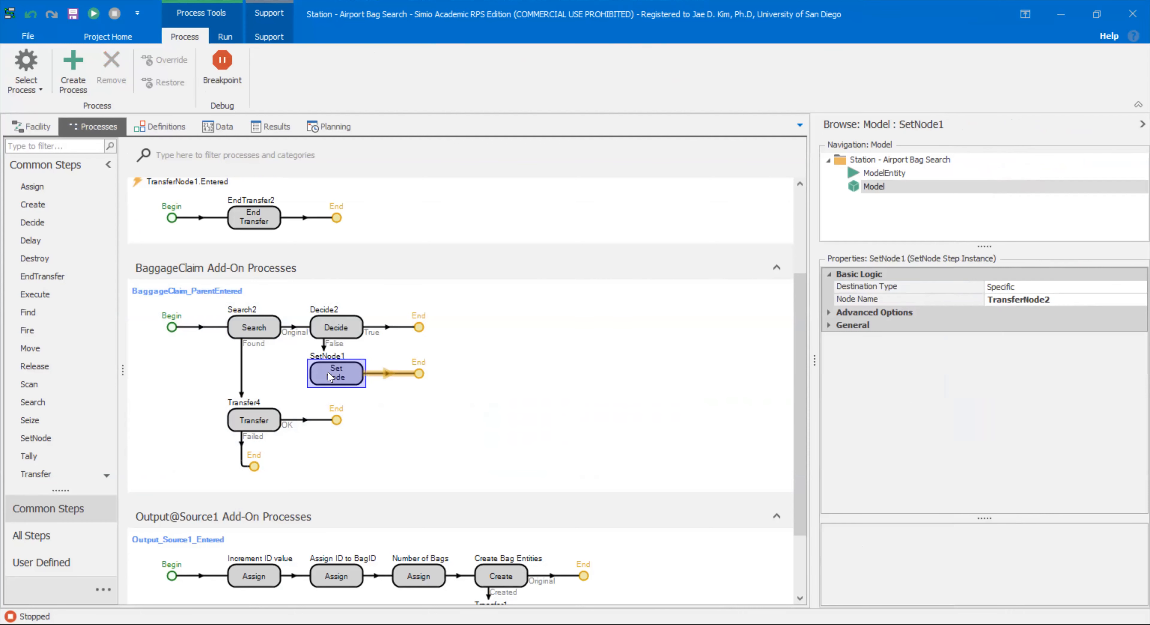
pyautogui.press('Delete')
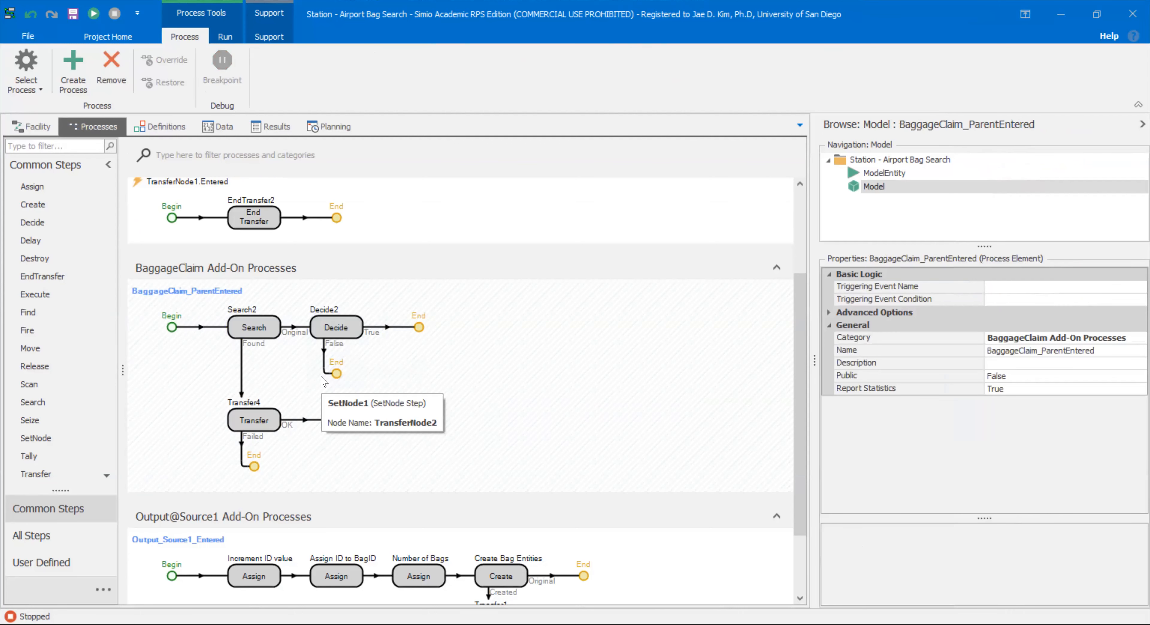
# Add a Transfer step on Decide2's False branch, from FreeSpace to a node, with TransferNode2 as its Node Name
pyautogui.moveTo(67, 474); pyautogui.dragTo(337, 375)
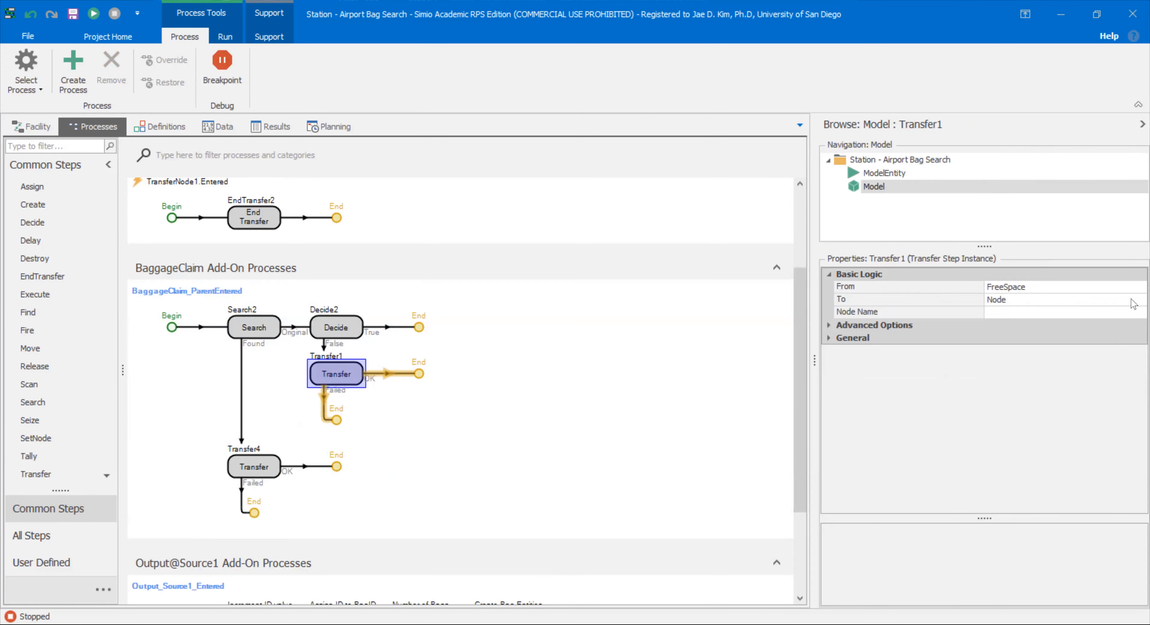
pyautogui.click(1133, 312)
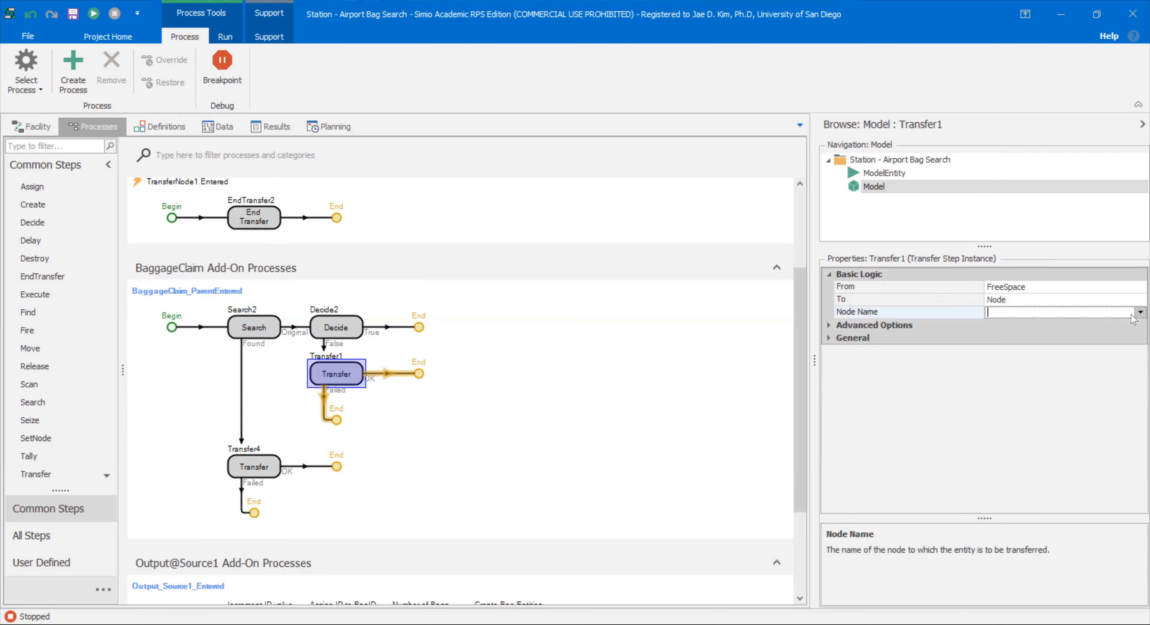
pyautogui.click(1138, 312)
pyautogui.moveTo(1138, 354); pyautogui.dragTo(1139, 382)
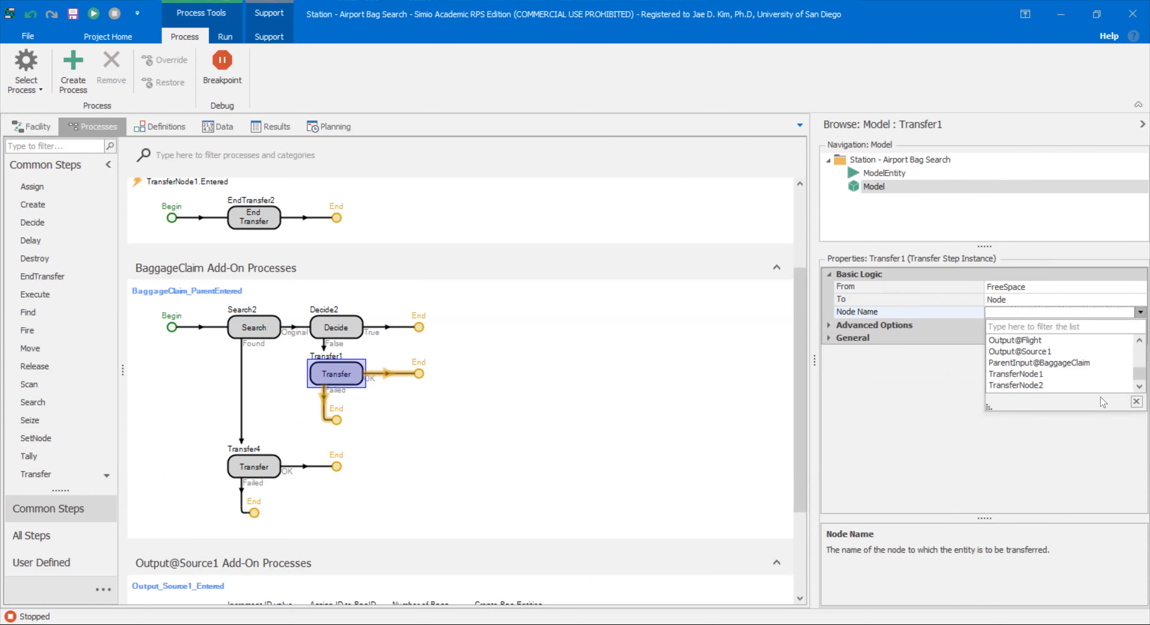
pyautogui.click(1081, 384)
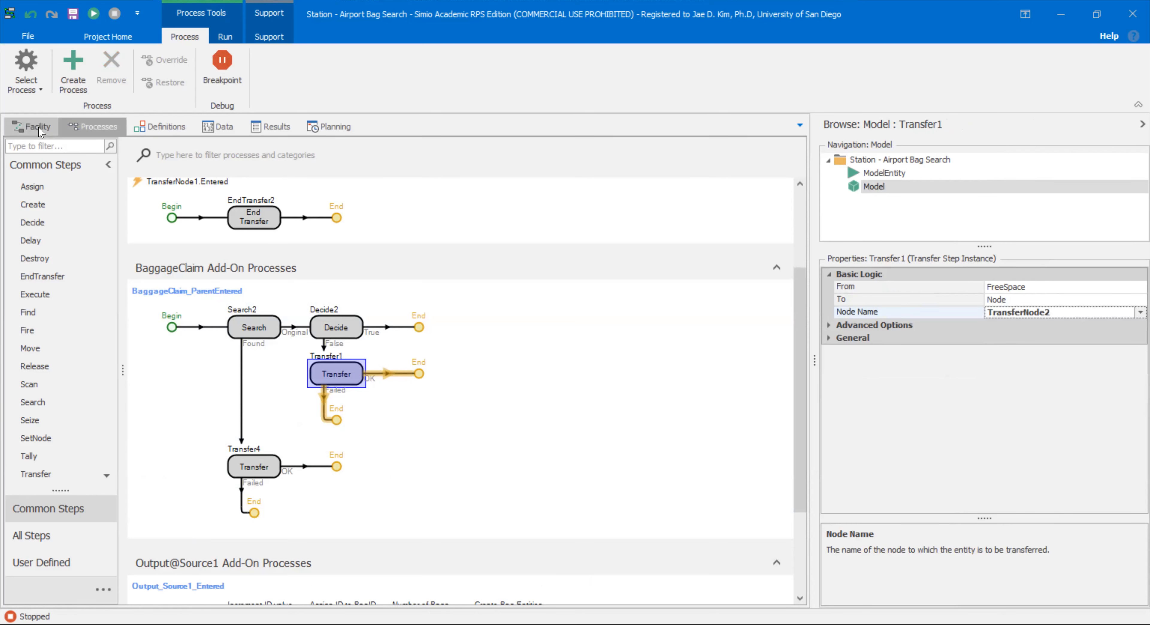
# Fast-forward the model to the end of the run and check the results for entities reaching Sink1 and Sink2
pyautogui.click(40, 129)
pyautogui.click(116, 71)
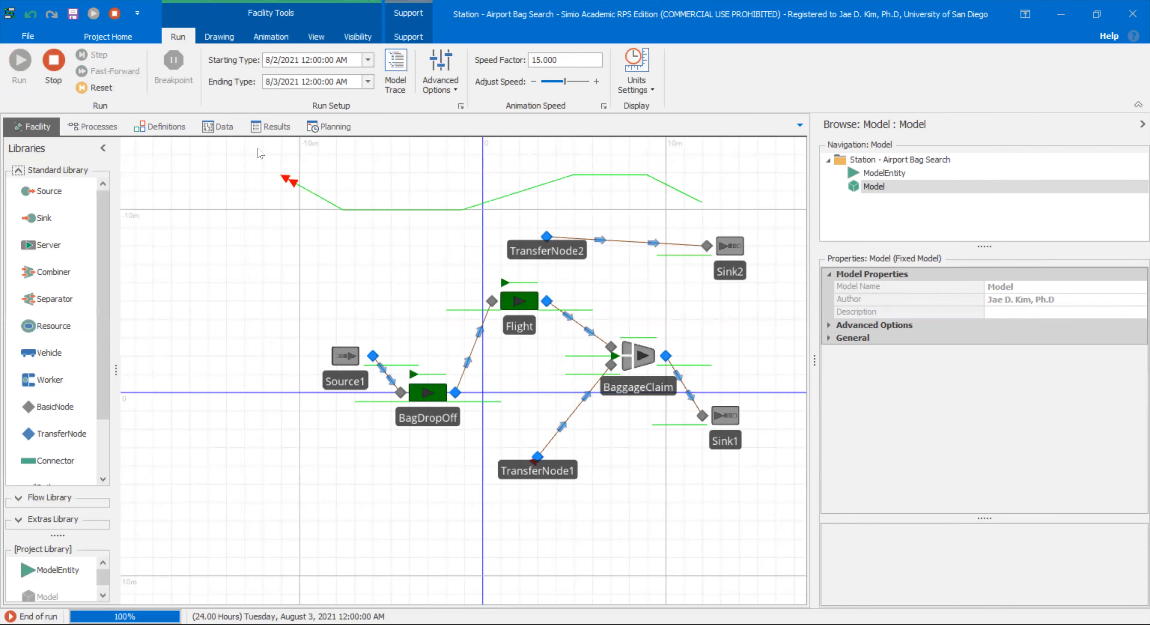
pyautogui.click(273, 128)
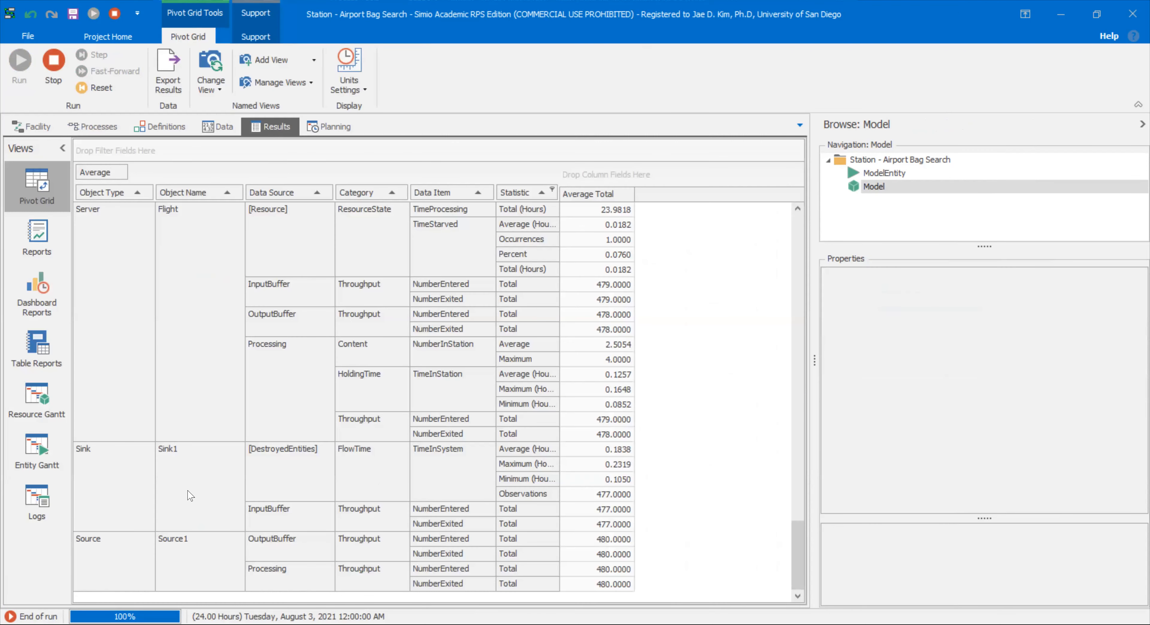
pyautogui.click(200, 469)
pyautogui.click(38, 127)
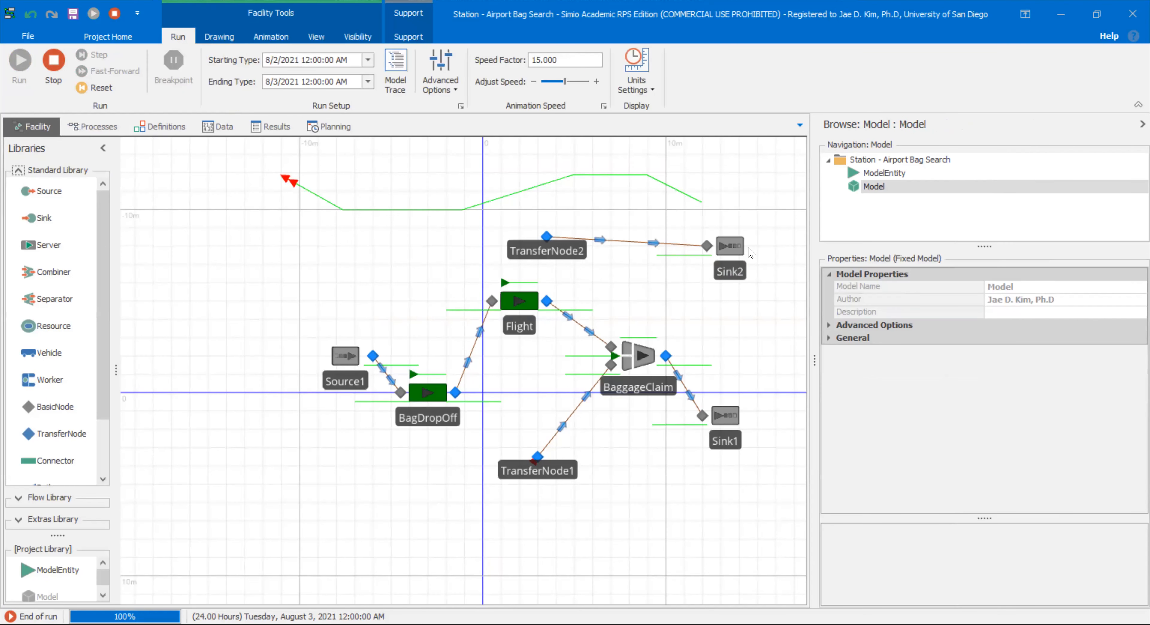
# Stop the run and review the Search2 step's properties in BaggageClaim_ParentEntered
pyautogui.click(117, 131)
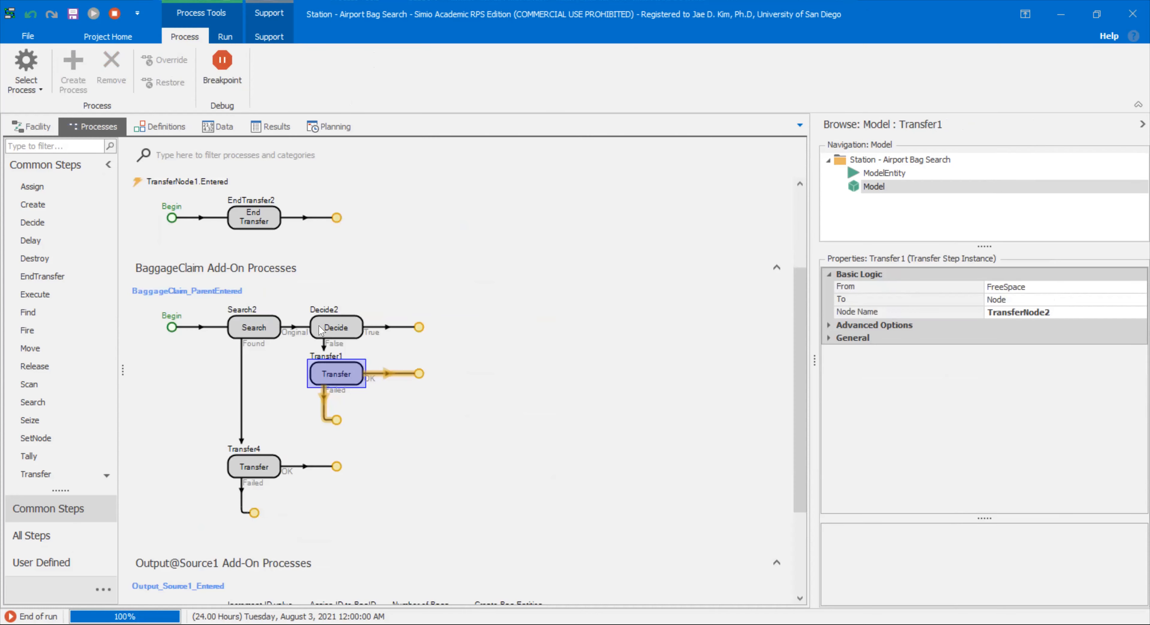
pyautogui.click(114, 13)
pyautogui.click(337, 337)
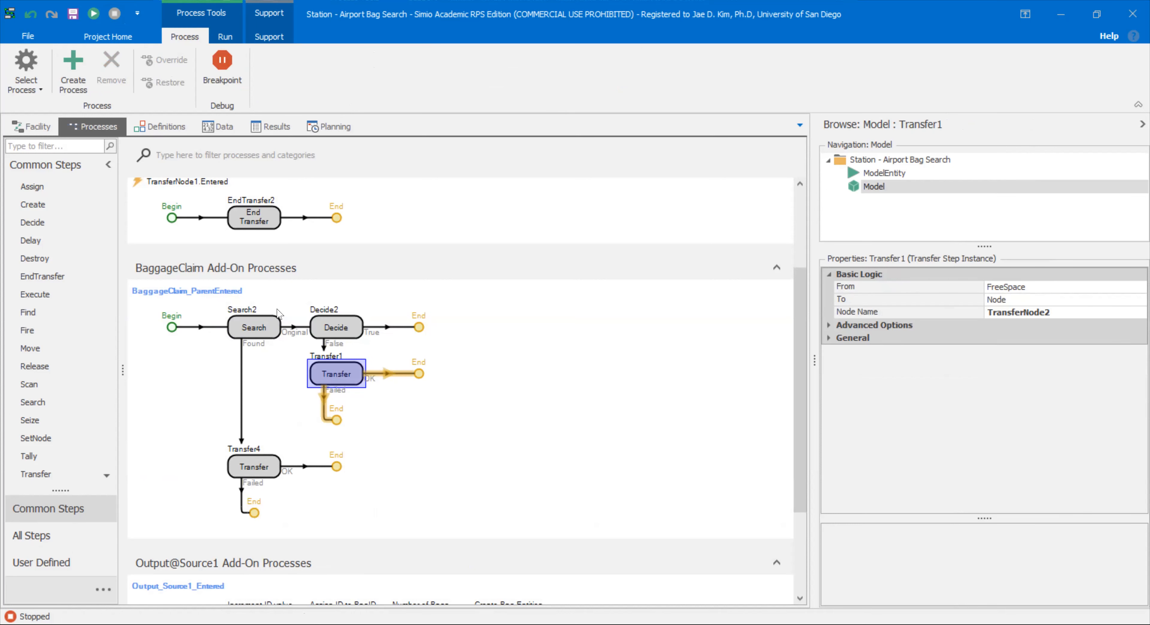
pyautogui.click(273, 327)
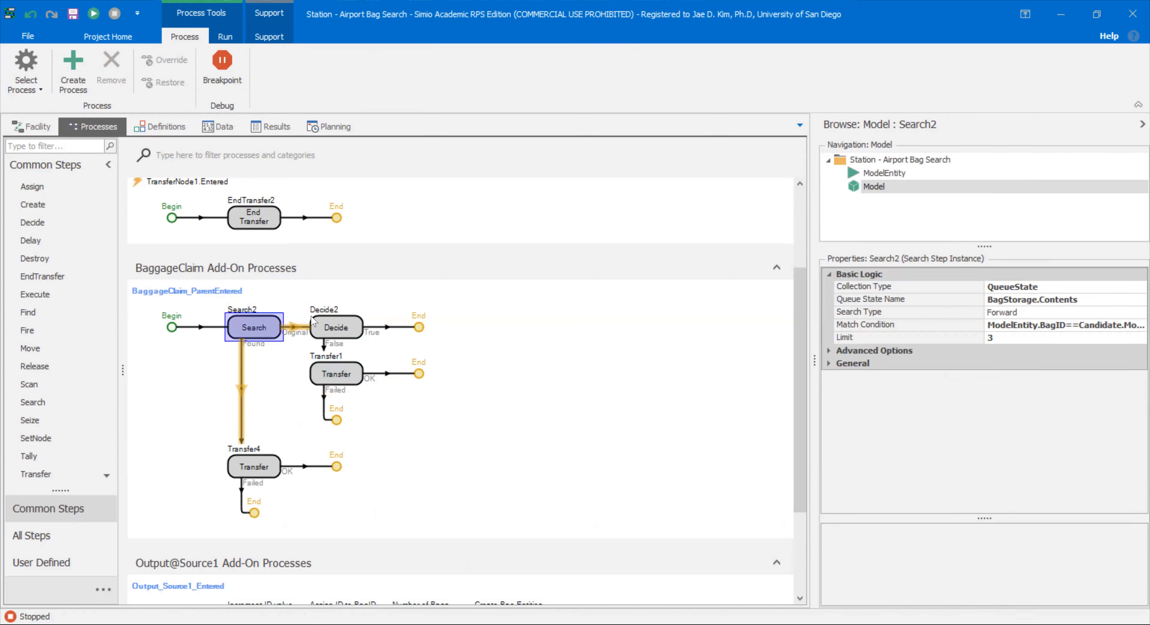
# Delete the Transfer step from the False branch of Decide2 in BaggageClaim_ParentEntered
pyautogui.click(342, 384)
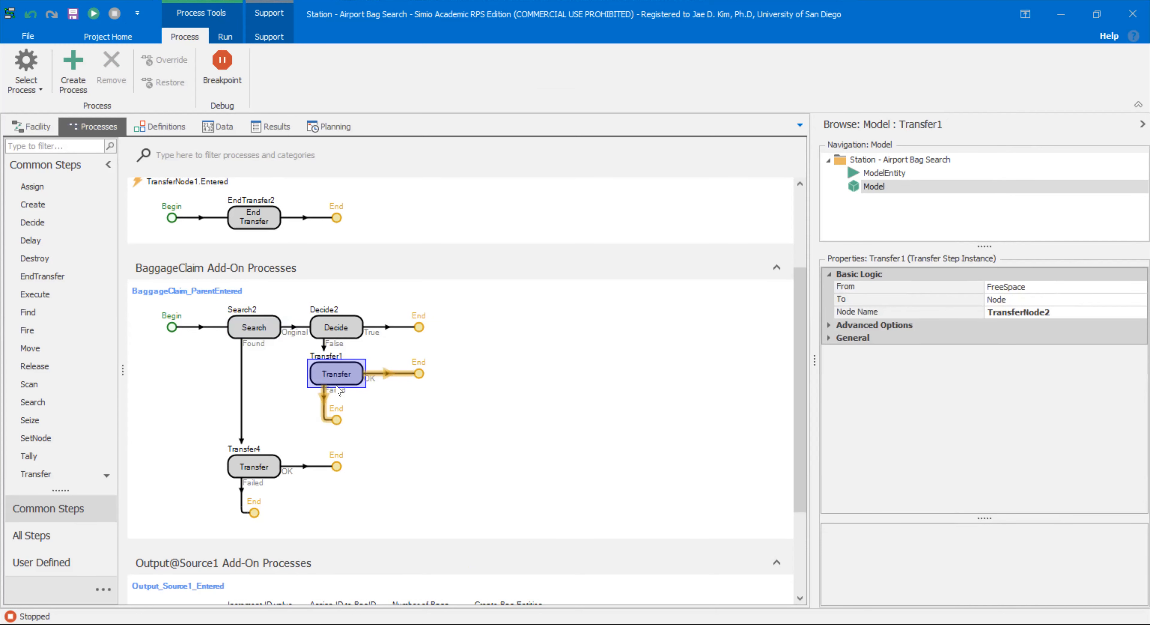
pyautogui.press('Delete')
pyautogui.click(341, 339)
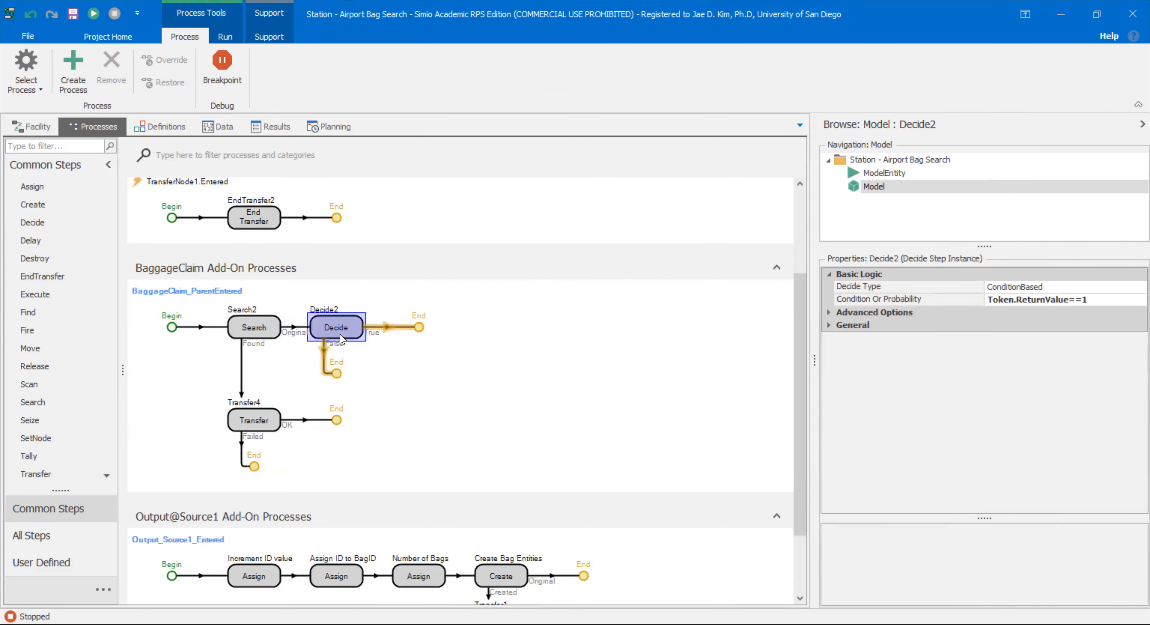
# Delete the Decide2 step from BaggageClaim_ParentEntered and move TransferNode2 closer to Sink2 in the facility model
pyautogui.press('Delete')
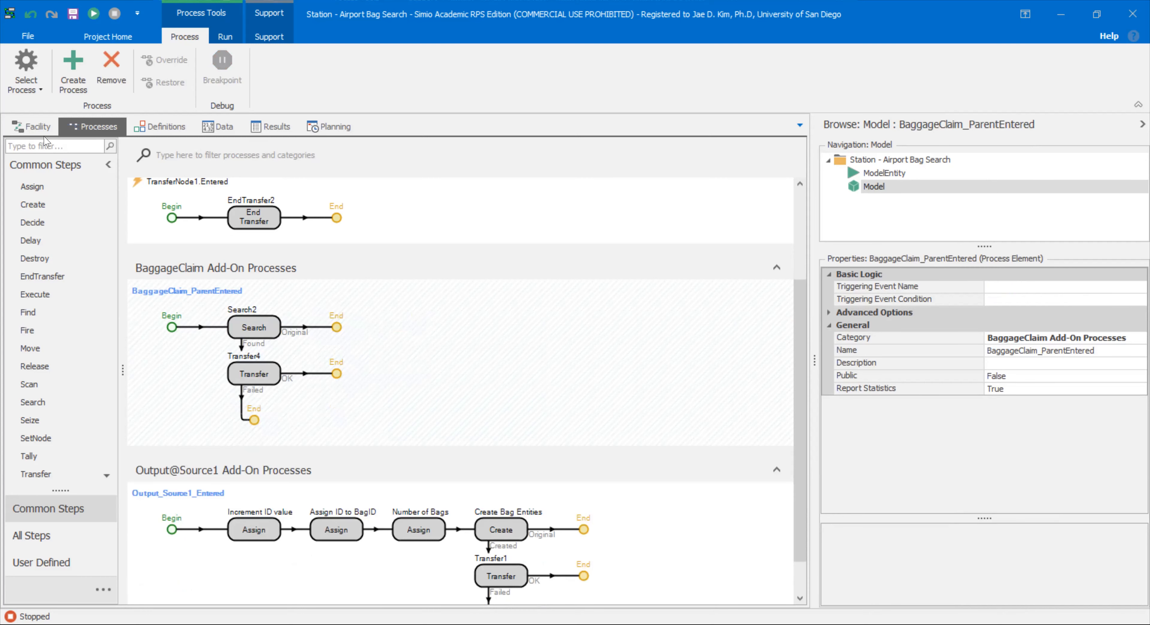
pyautogui.click(38, 128)
pyautogui.moveTo(496, 325); pyautogui.dragTo(364, 397)
pyautogui.moveTo(406, 261); pyautogui.dragTo(470, 268)
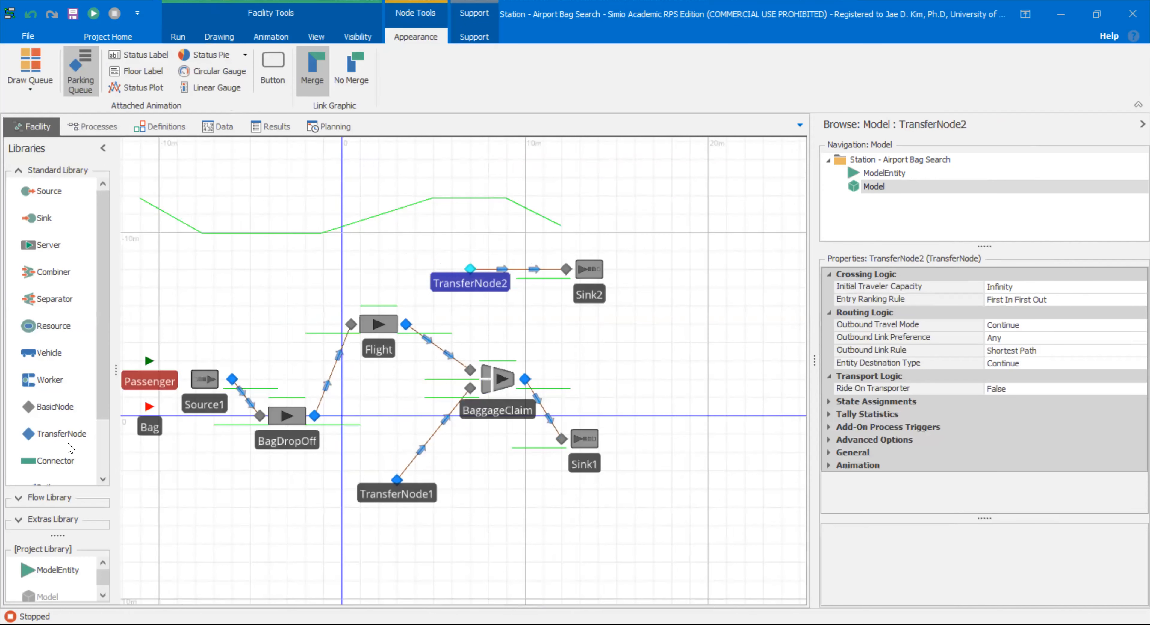
# Draw a Path from the Flight server's output node to TransferNode2
pyautogui.scroll(-2, 72, 442)
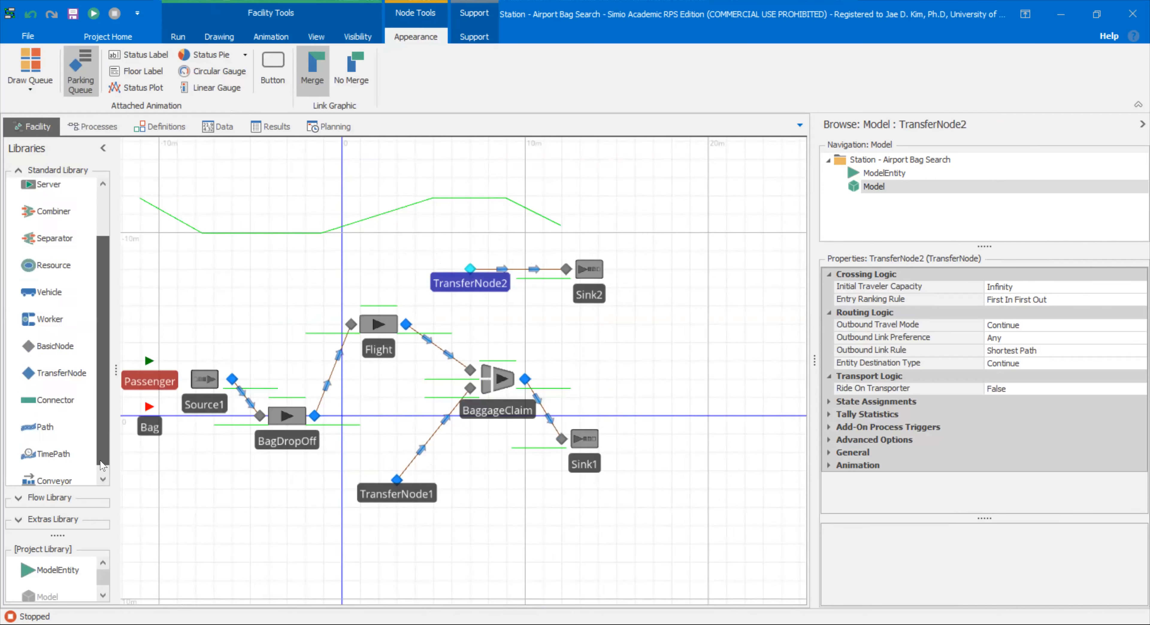
pyautogui.click(71, 426)
pyautogui.click(406, 324)
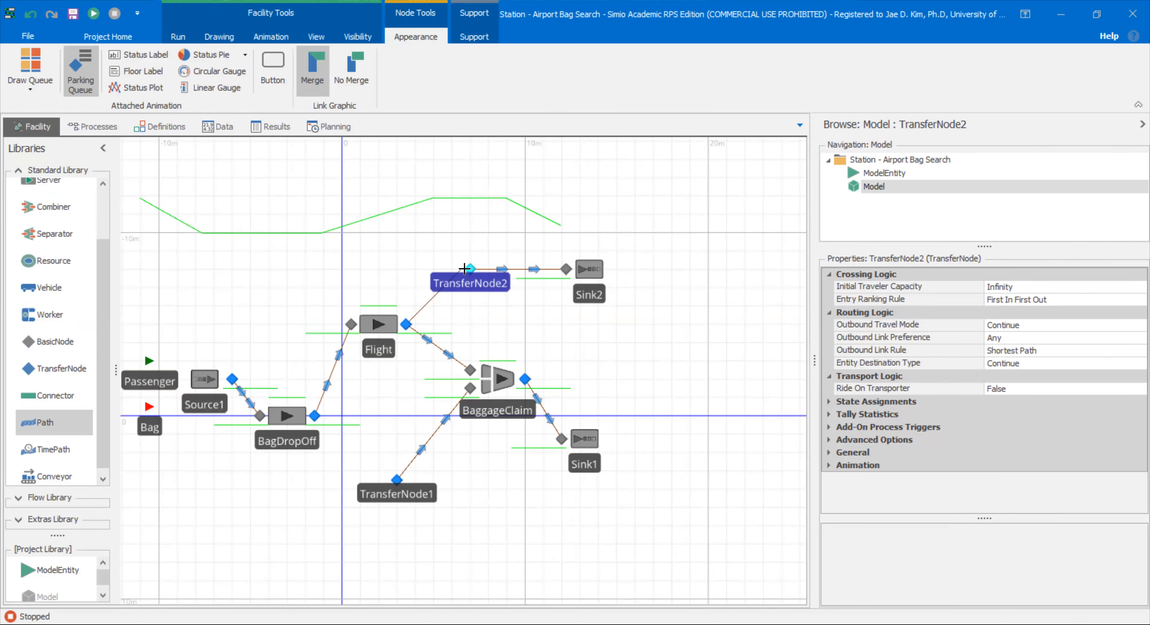
pyautogui.click(467, 268)
pyautogui.moveTo(443, 338); pyautogui.dragTo(414, 325)
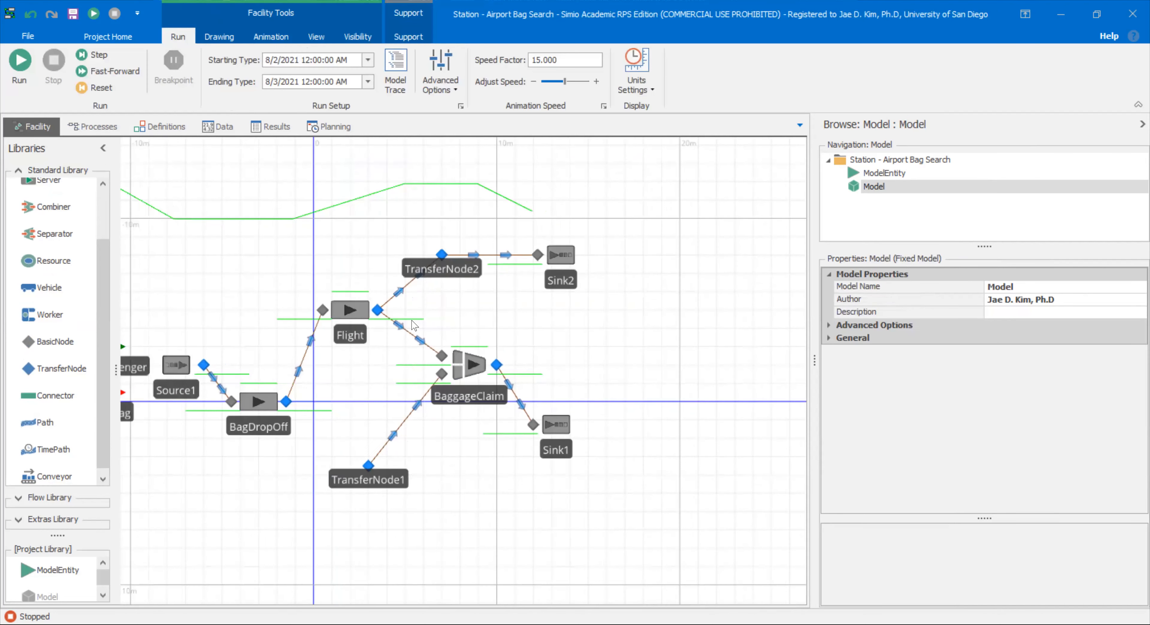
# Create an Entered add-on process for the Flight server's output node
pyautogui.click(377, 311)
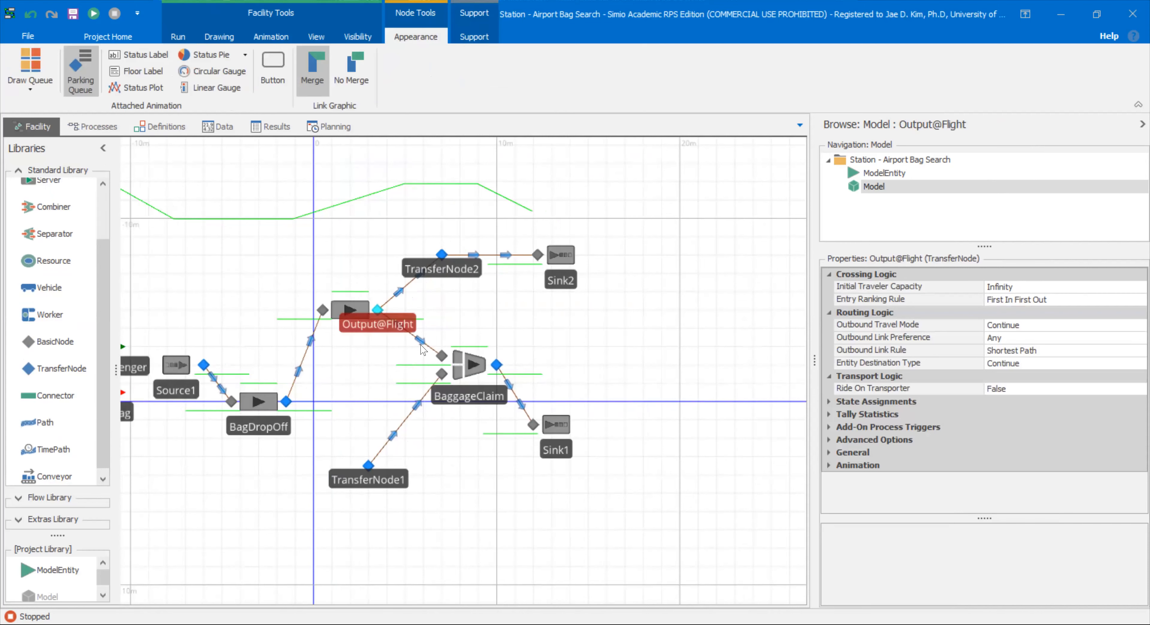
pyautogui.click(441, 356)
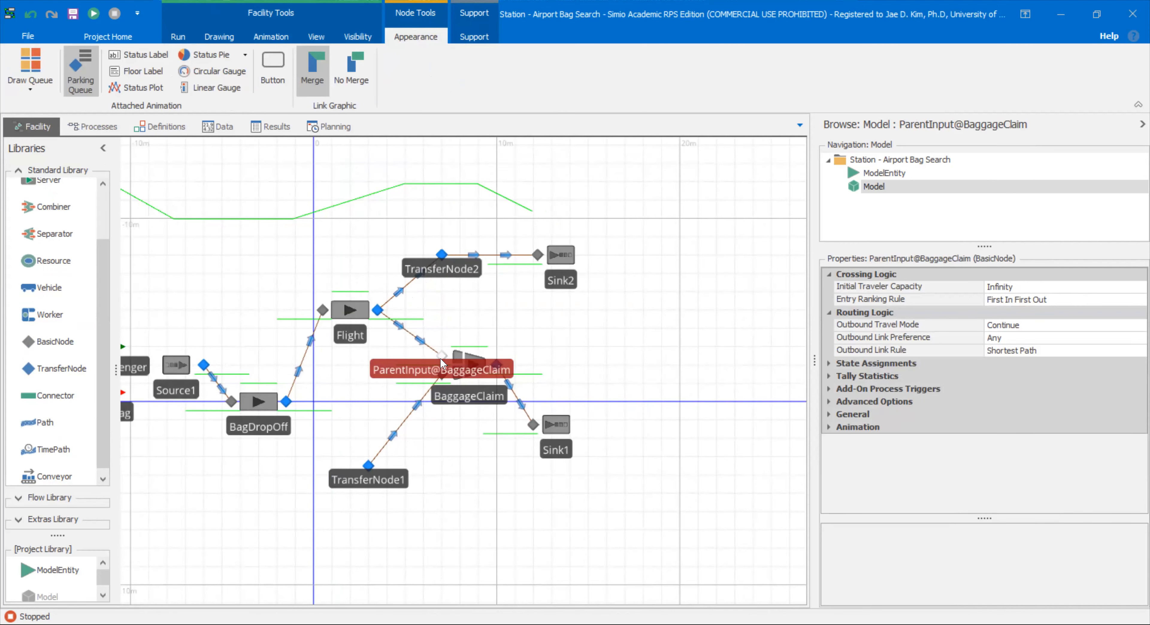
pyautogui.click(471, 315)
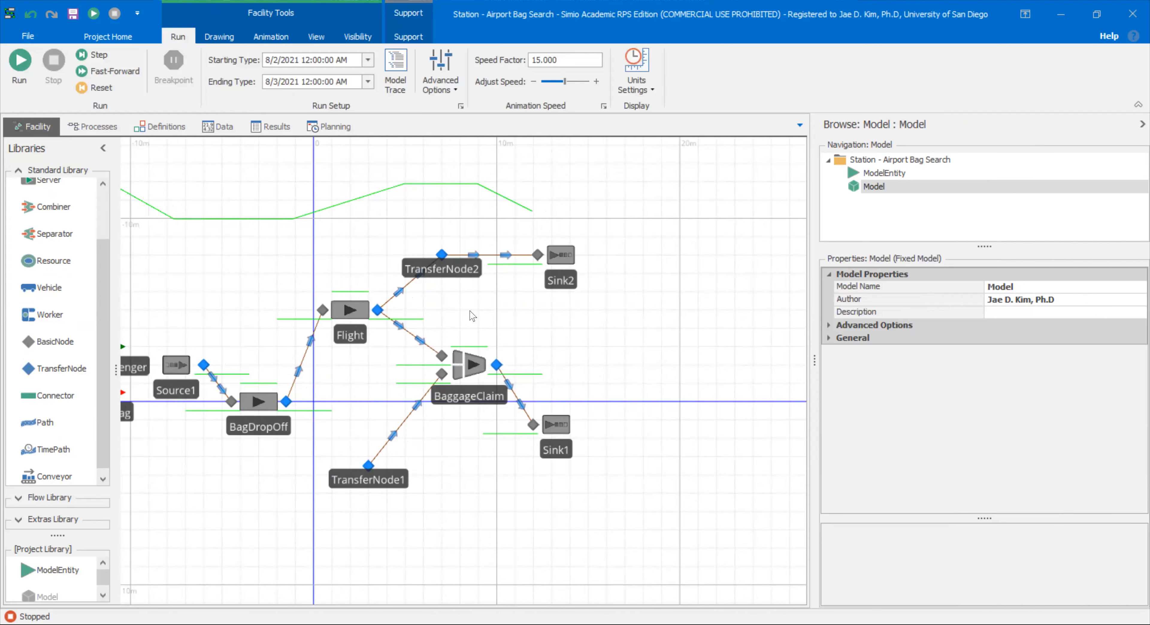
pyautogui.click(377, 311)
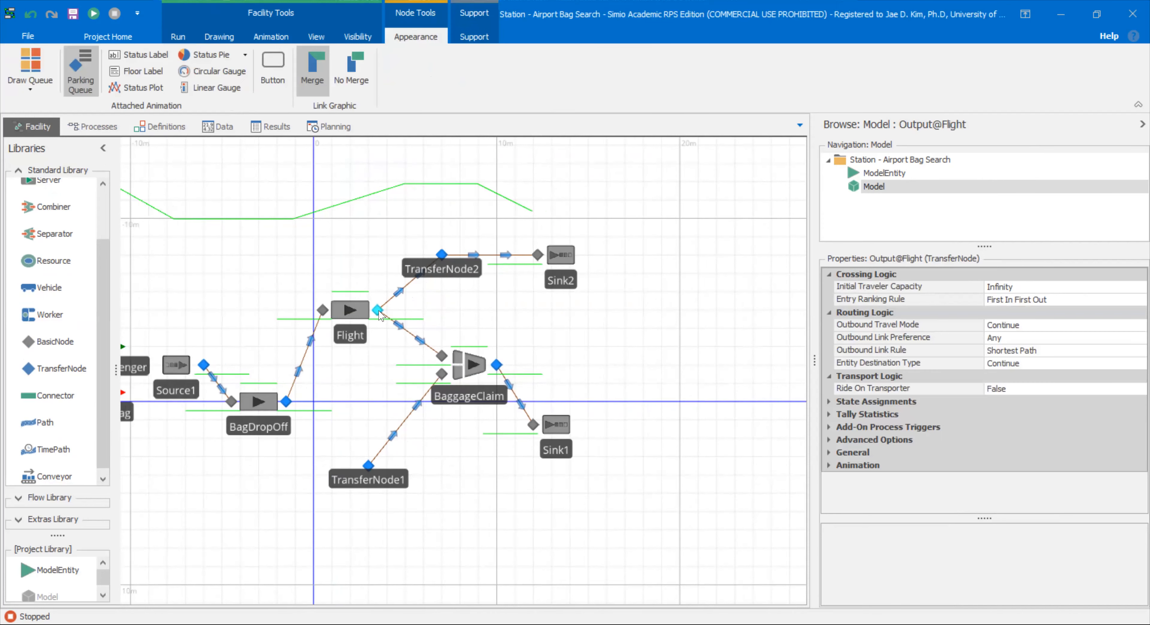
pyautogui.click(885, 428)
pyautogui.doubleClick(866, 464)
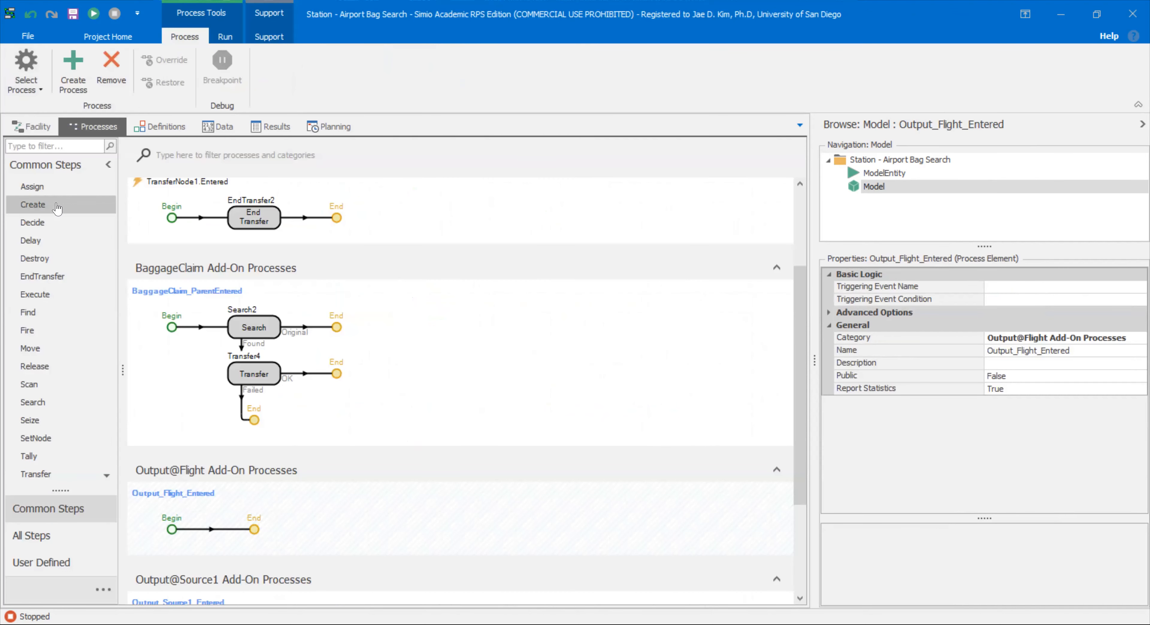
# Add a Decide step to Output_Flight_Entered with the condition ModelEntity.NumBags>0
pyautogui.moveTo(61, 230); pyautogui.dragTo(223, 529)
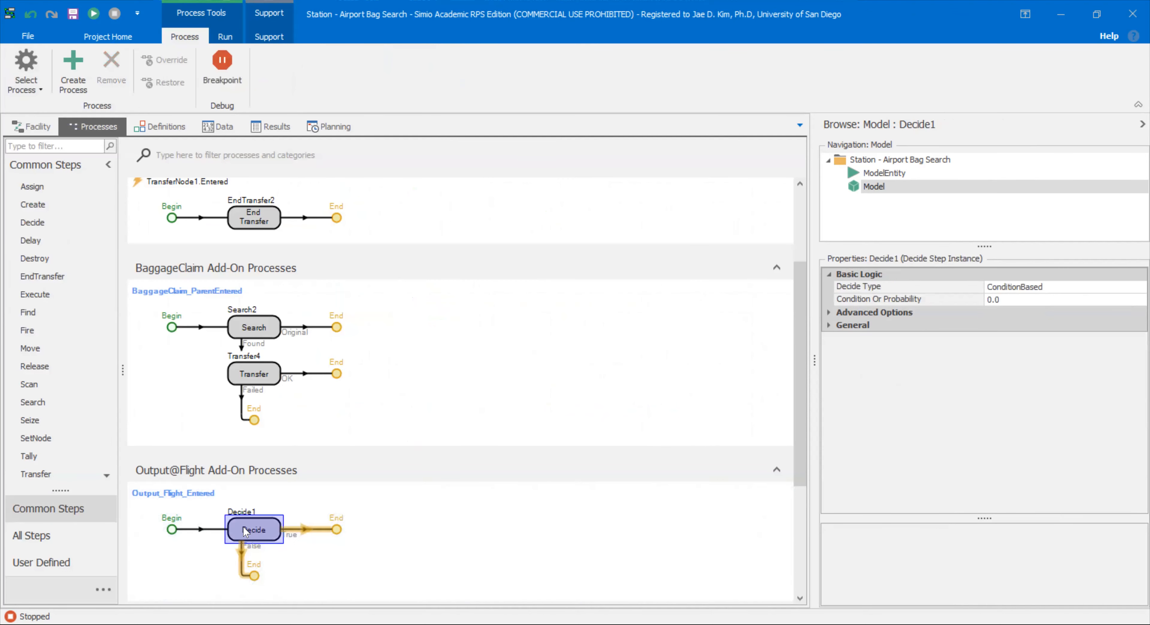
pyautogui.click(1131, 303)
pyautogui.click(1140, 300)
pyautogui.write('mode')
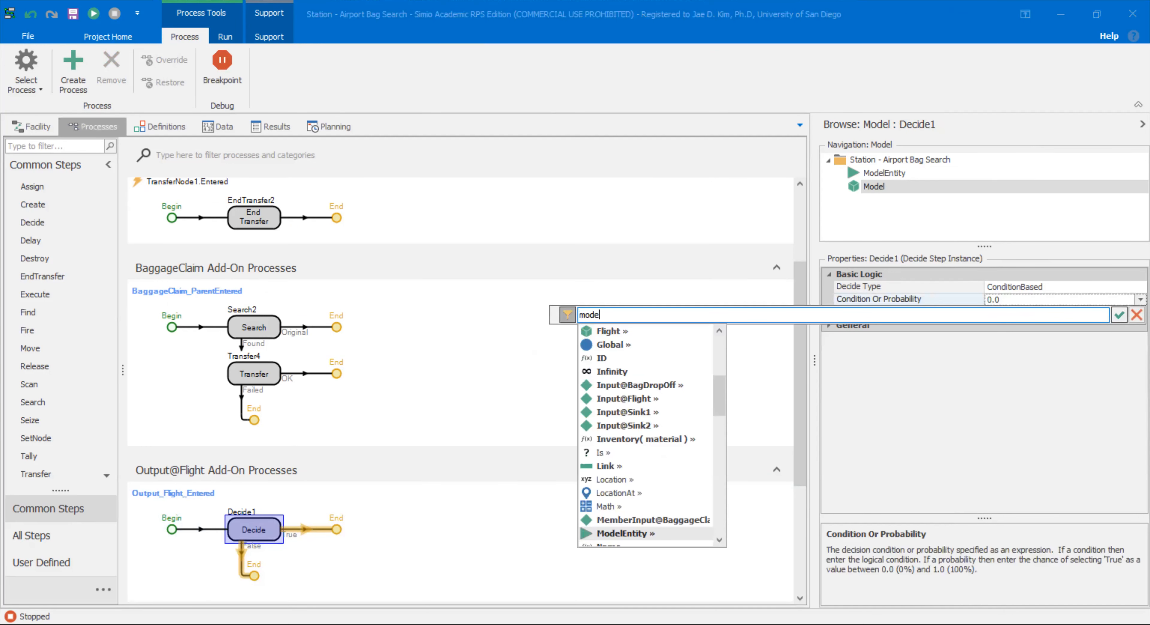
pyautogui.write('lEntity.')
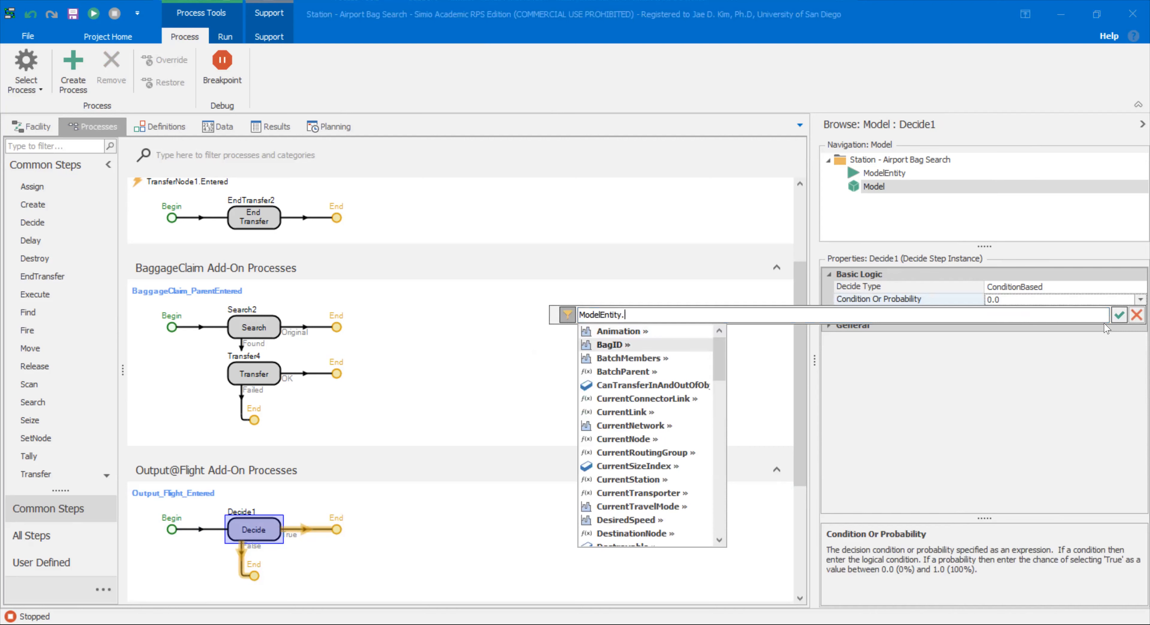
pyautogui.write('m')
pyautogui.press('BackSpace')
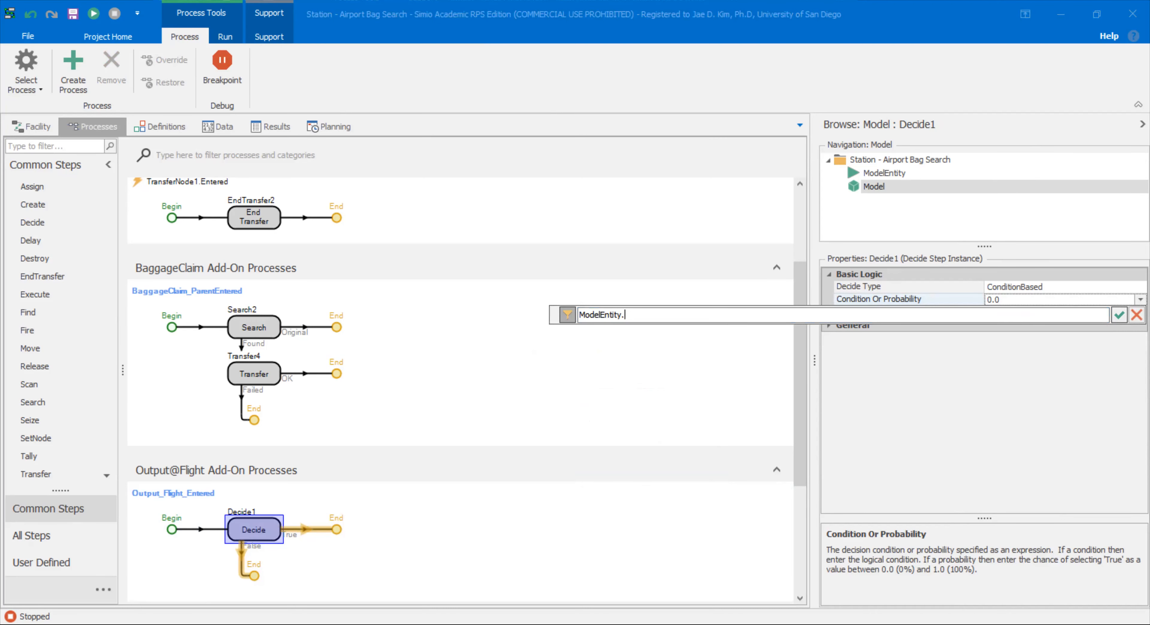
pyautogui.write('num')
pyautogui.press('Tab')
pyautogui.write('>')
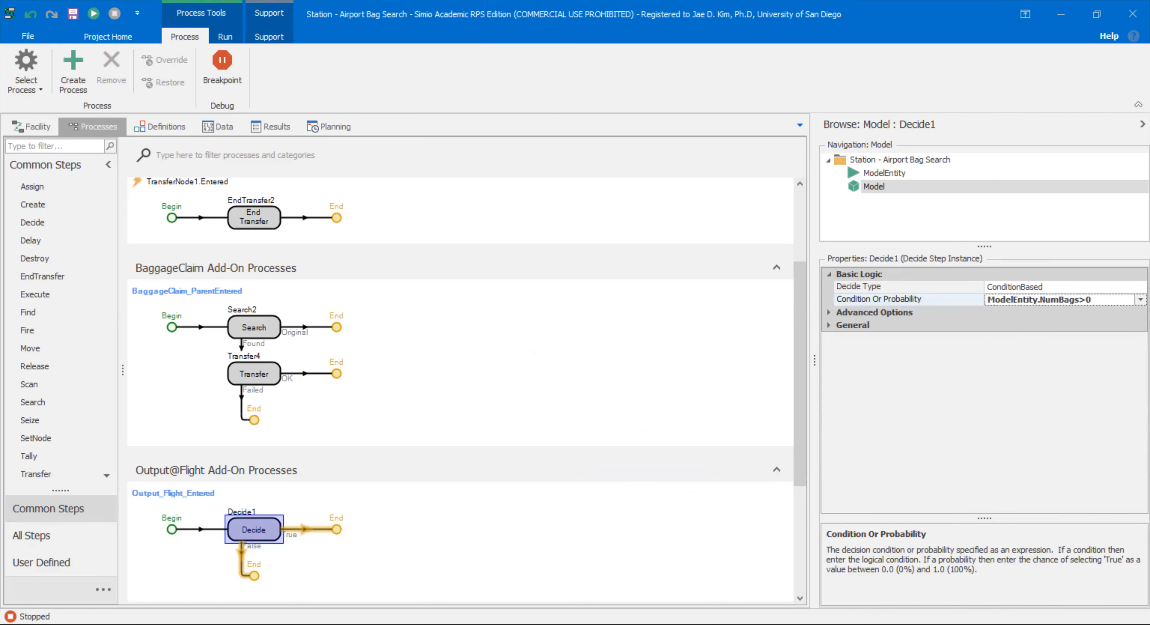
# Add a SetNode step on the Decide step's True branch with ParentInput@BaggageClaim as its Node Name
pyautogui.click(28, 128)
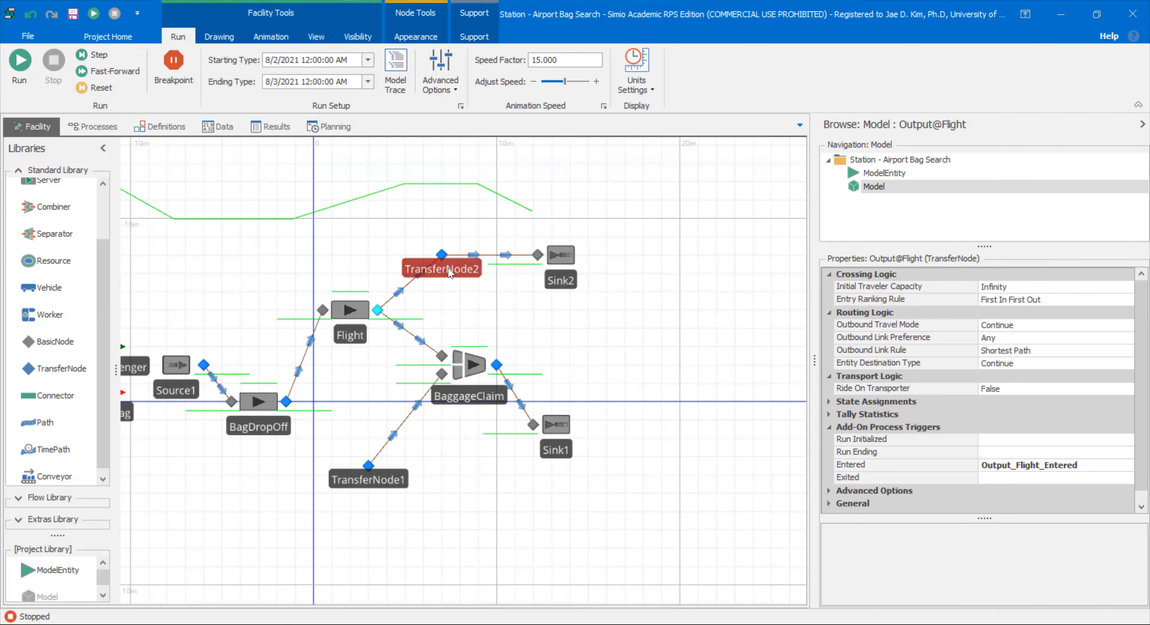
pyautogui.click(96, 128)
pyautogui.moveTo(72, 438); pyautogui.dragTo(329, 535)
pyautogui.click(266, 534)
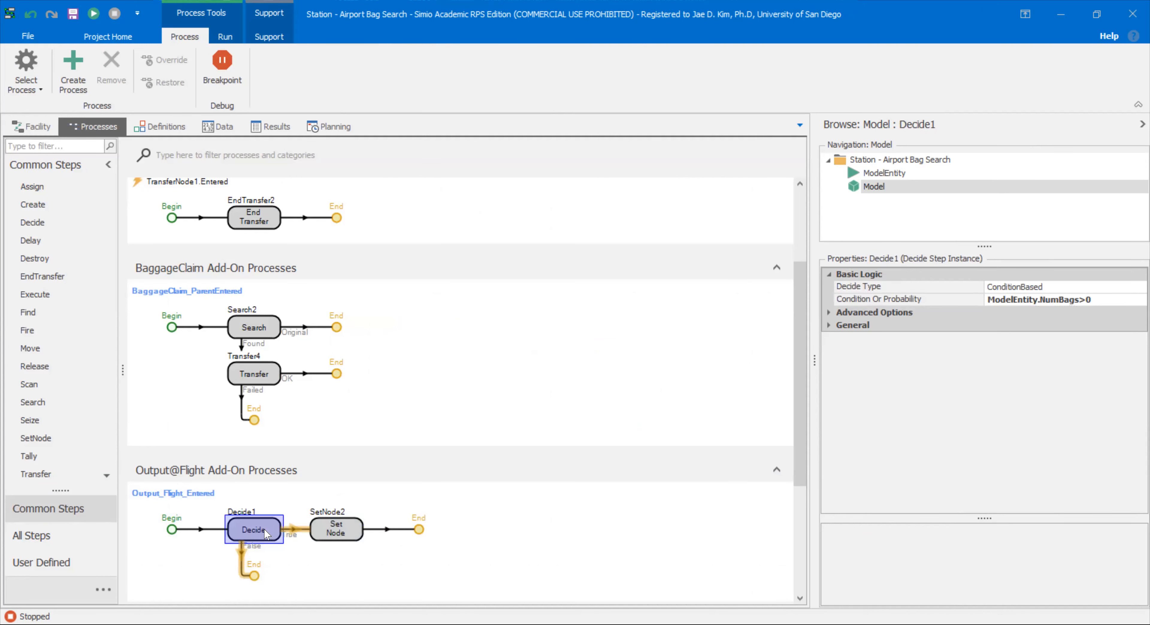
pyautogui.click(322, 531)
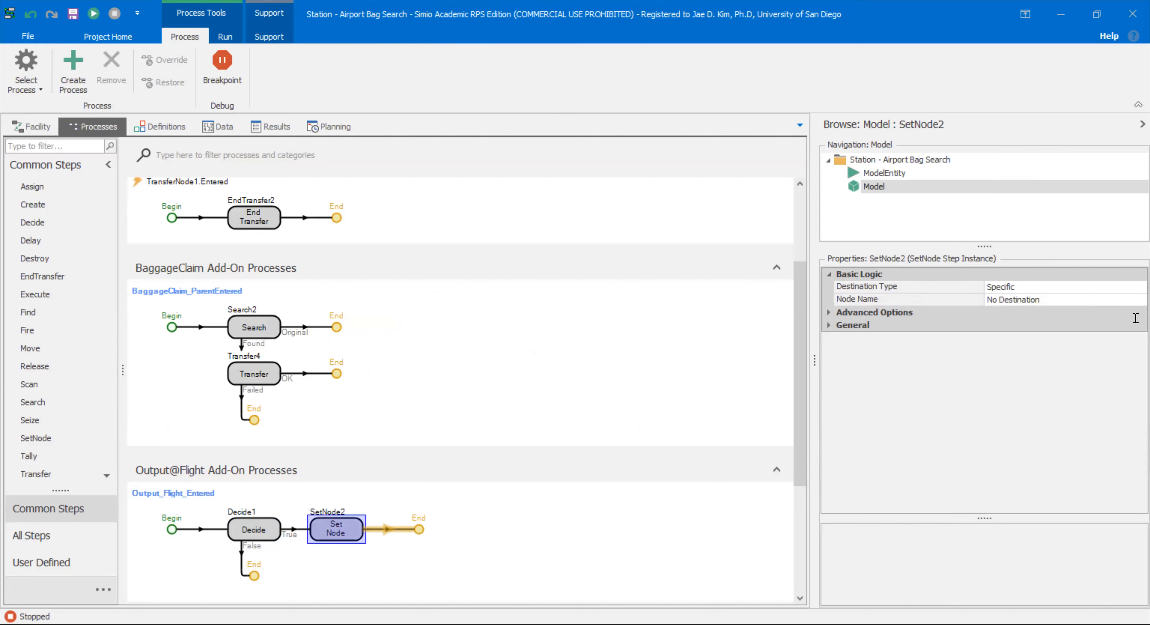
pyautogui.click(1140, 300)
pyautogui.scroll(-5, 1132, 367)
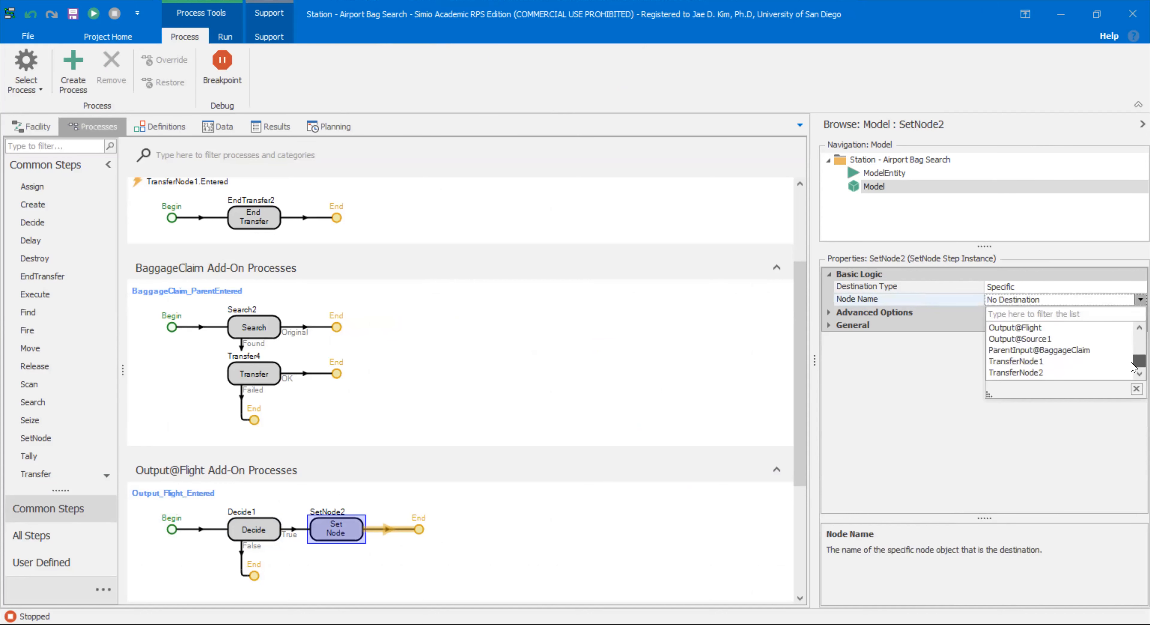
pyautogui.click(1117, 351)
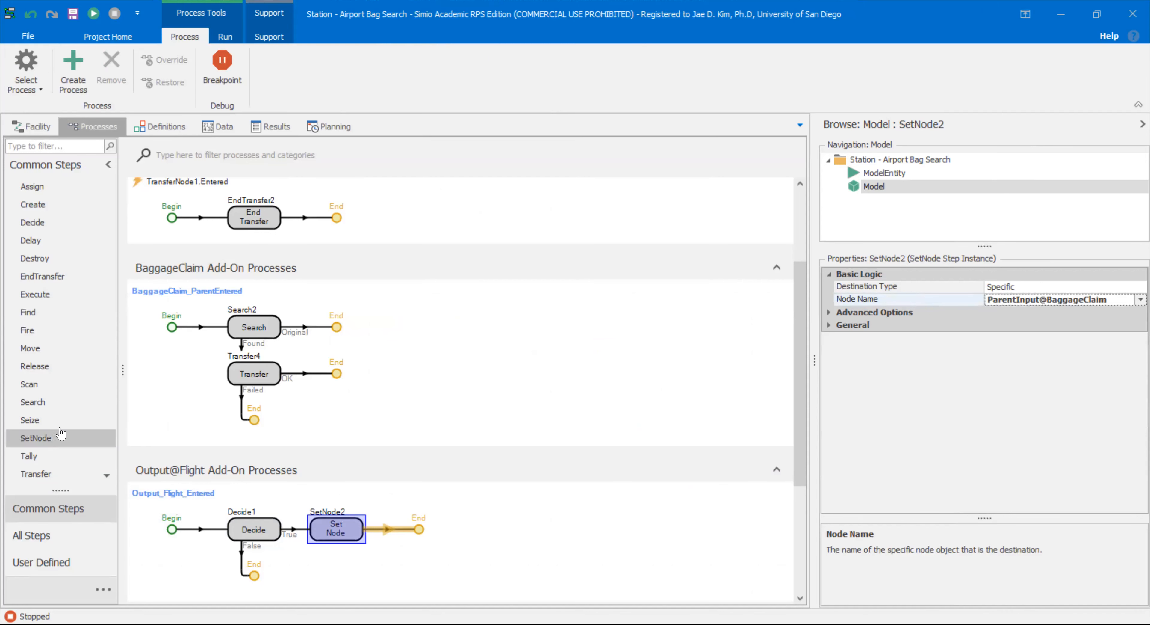
# Add a SetNode step on the Decide step's False branch with TransferNode2 as its Node Name
pyautogui.click(62, 437)
pyautogui.moveTo(119, 484); pyautogui.dragTo(254, 573)
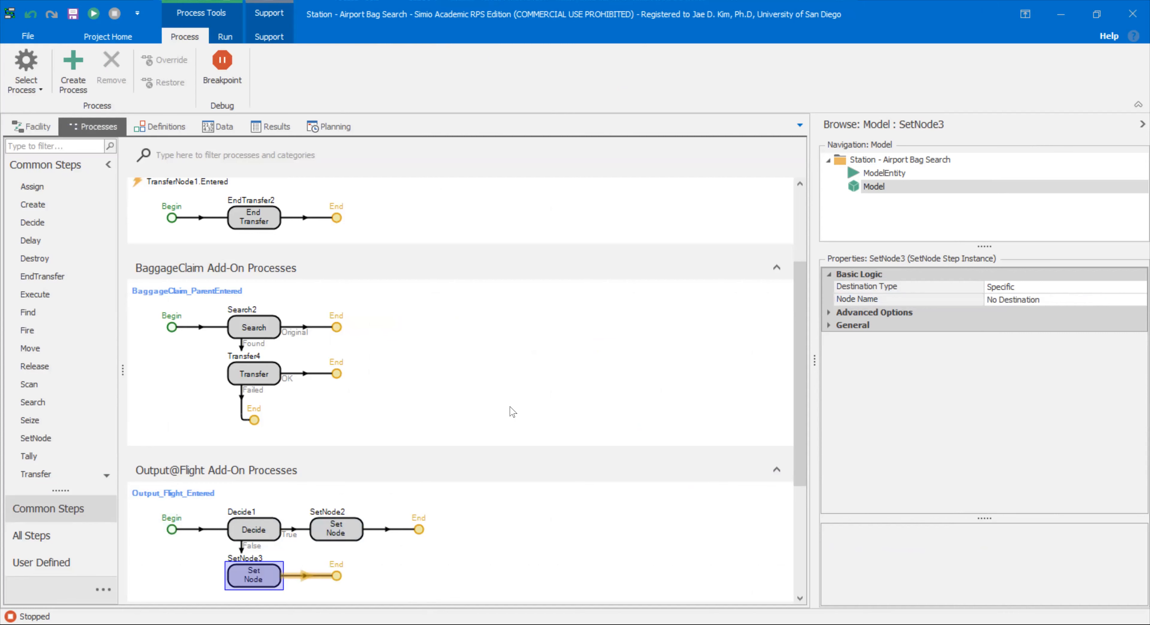
pyautogui.click(1130, 302)
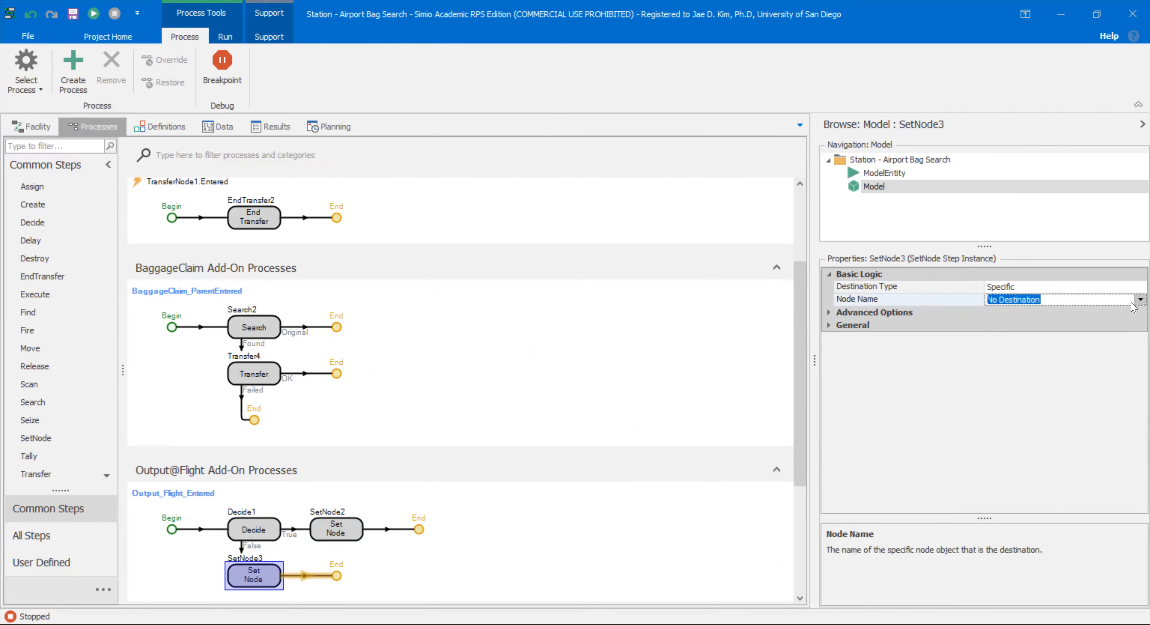
pyautogui.click(1138, 300)
pyautogui.scroll(-2, 1132, 376)
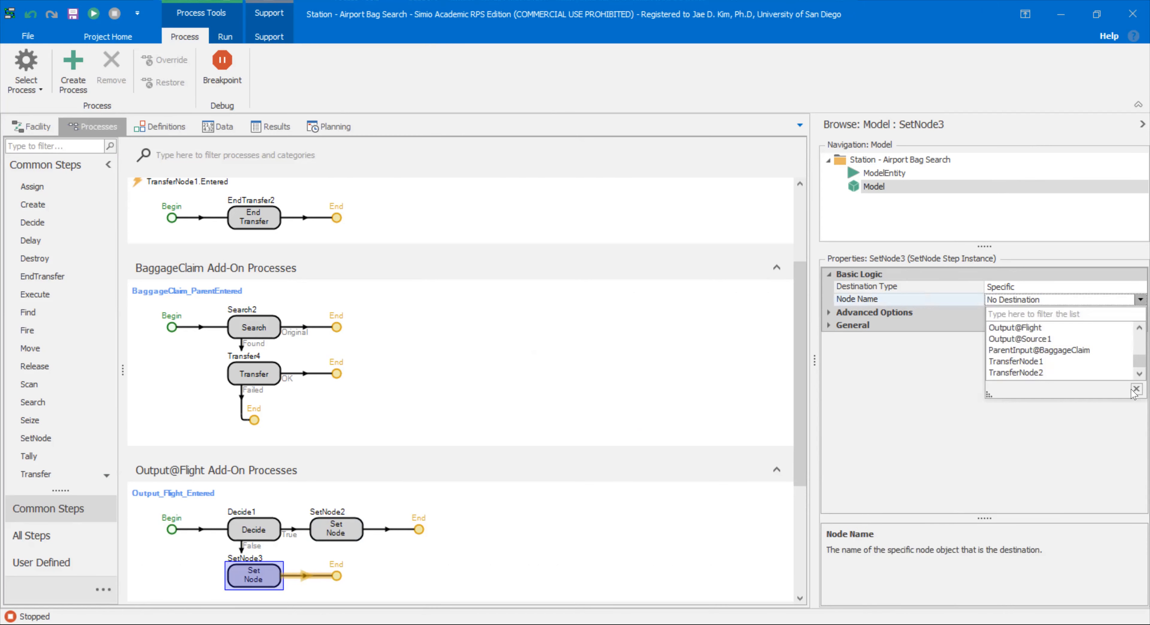
# Run the facility model to watch the passenger routing and fast-forward it to the end of the run
pyautogui.click(32, 127)
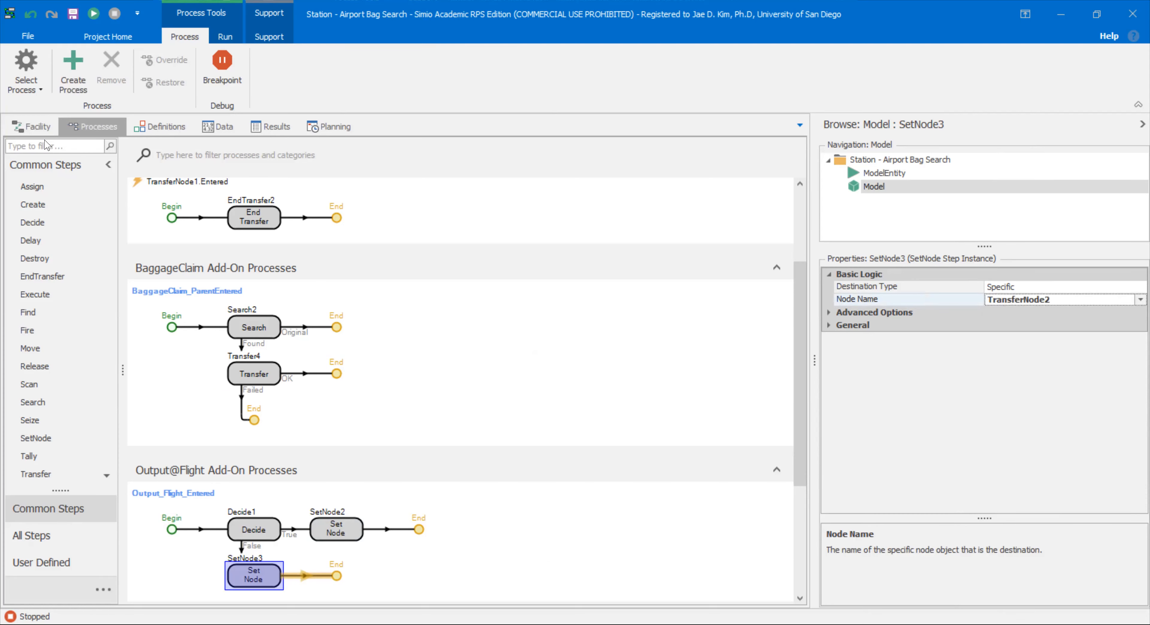
pyautogui.click(18, 67)
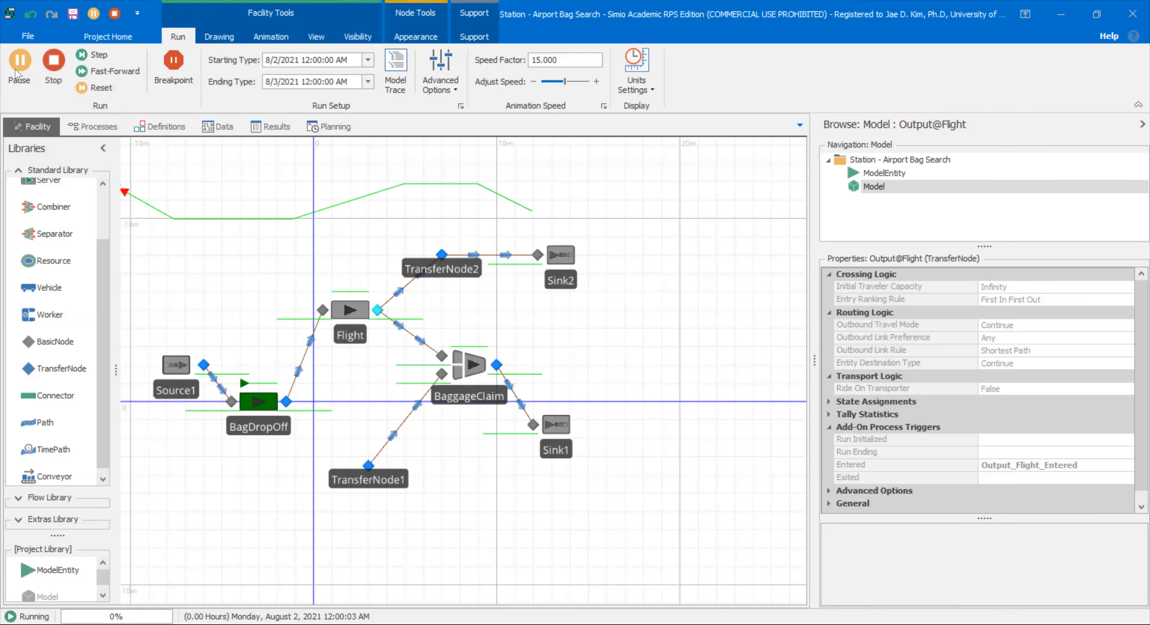
pyautogui.moveTo(329, 254); pyautogui.dragTo(494, 259)
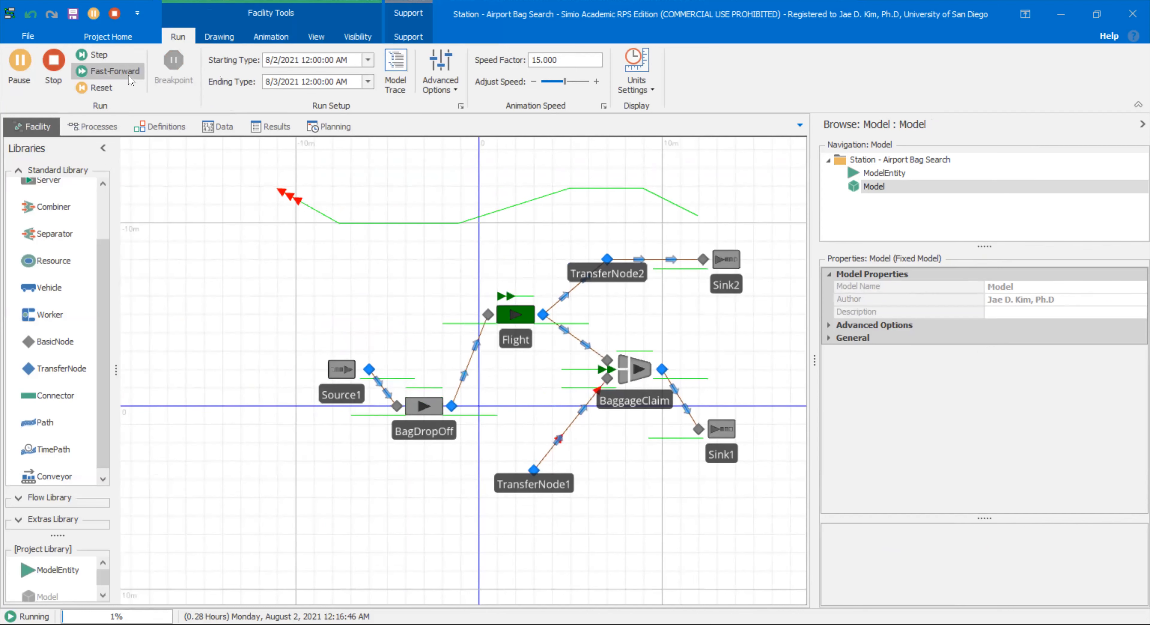
pyautogui.click(115, 71)
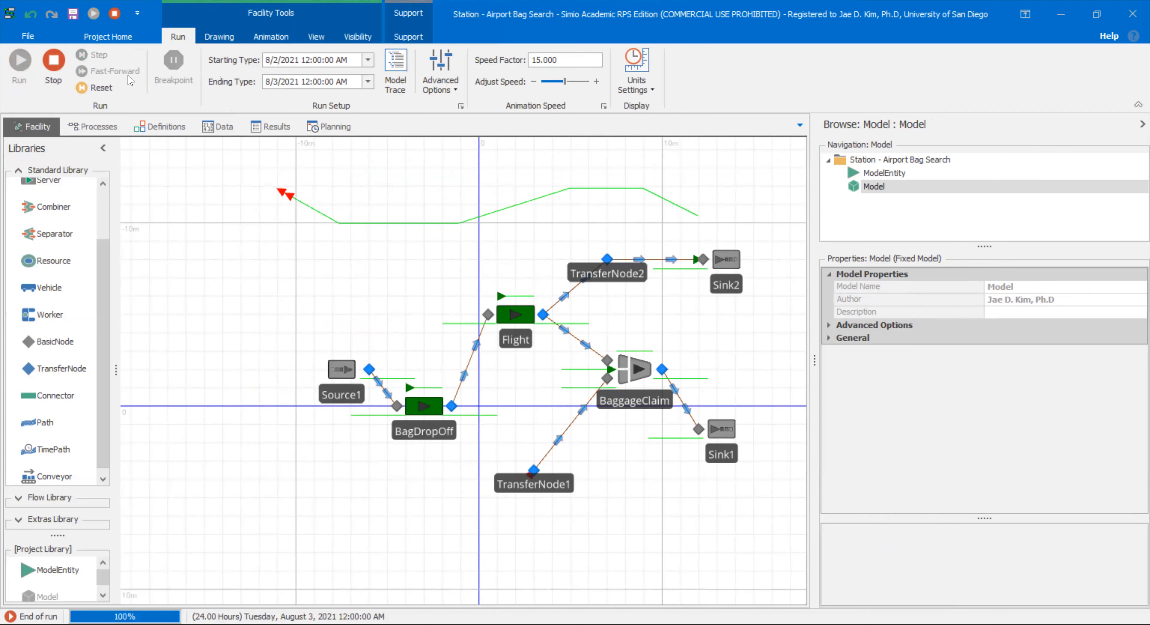
pyautogui.click(723, 259)
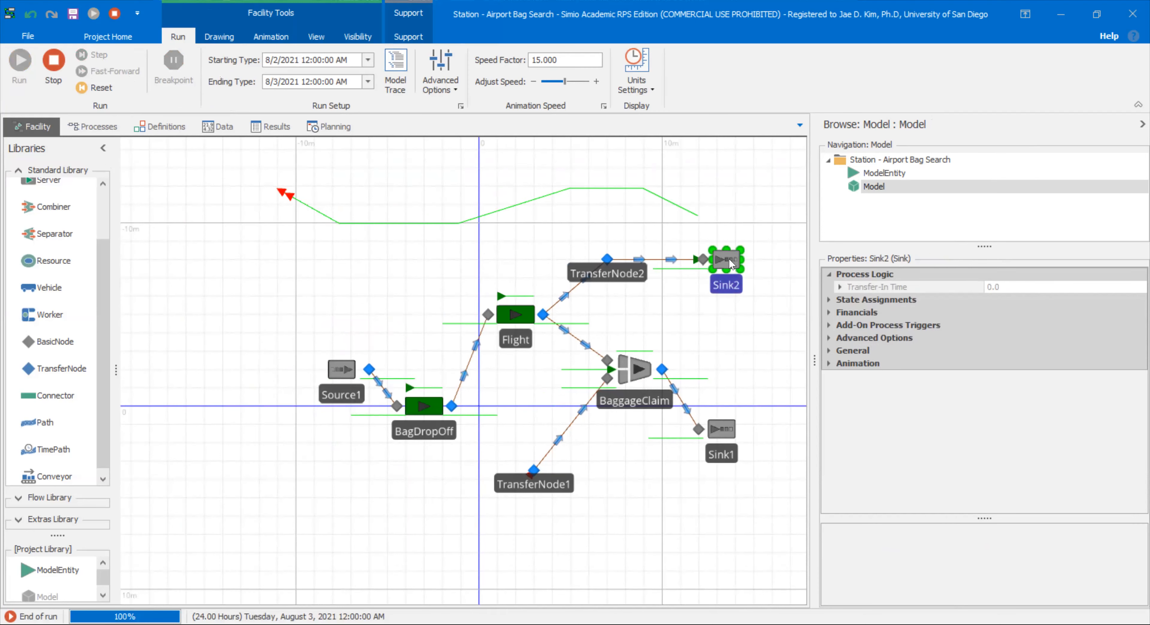
# Reset the model, fast-forward it again and check the throughput results for Sink1 and Sink2
pyautogui.click(161, 127)
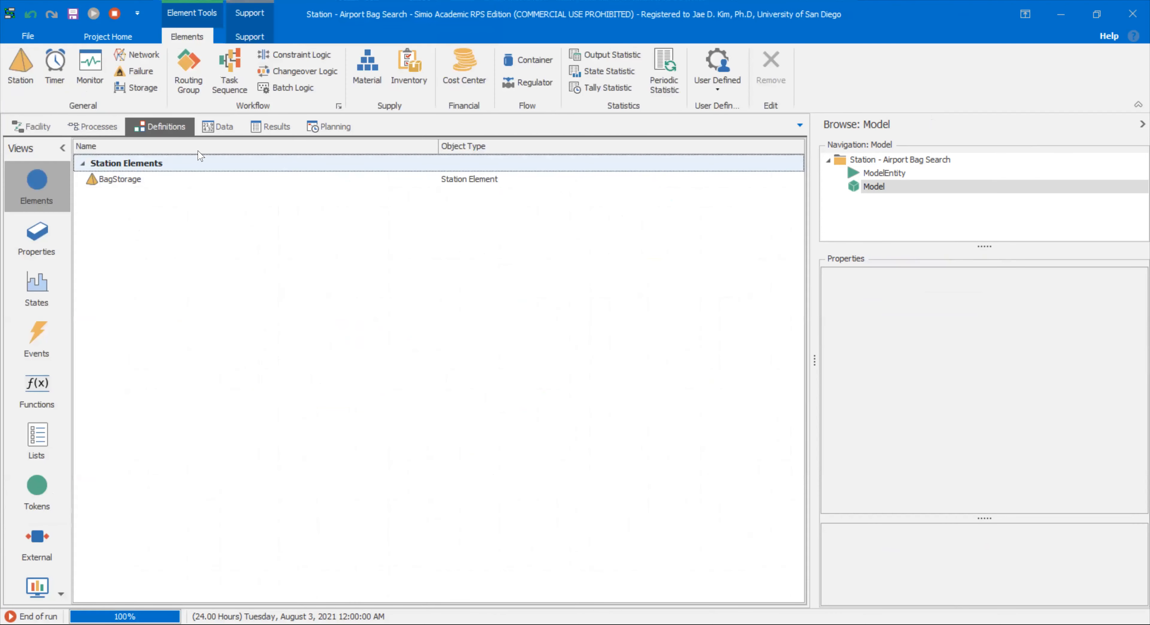
pyautogui.click(271, 127)
pyautogui.click(101, 88)
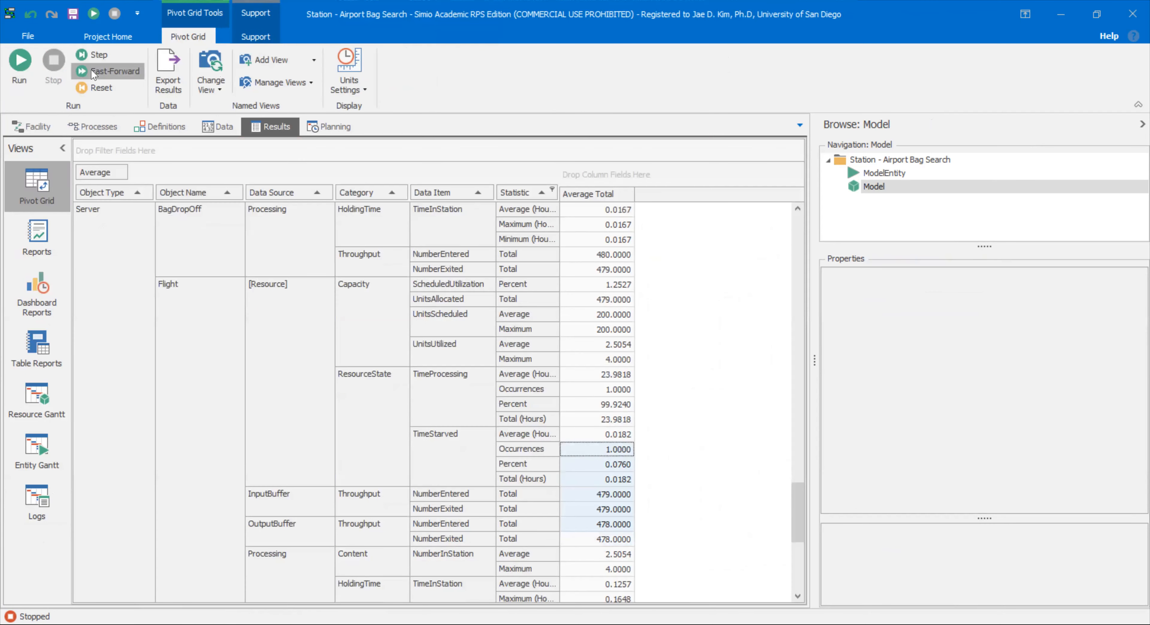
pyautogui.click(93, 72)
pyautogui.moveTo(799, 241); pyautogui.dragTo(786, 563)
pyautogui.click(197, 473)
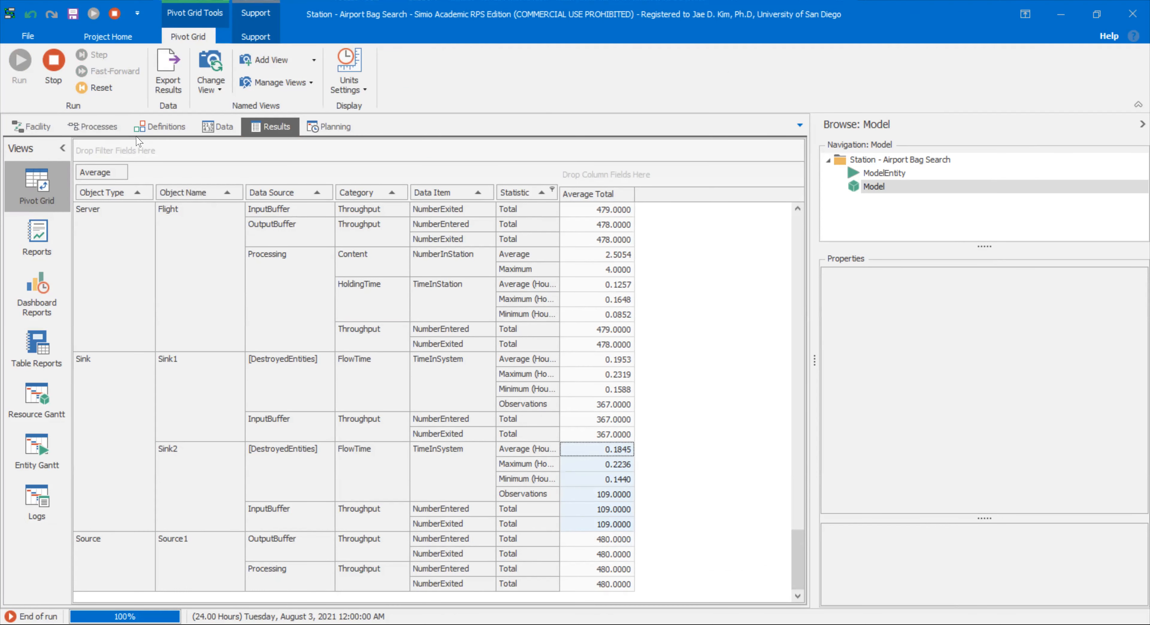
# Review the Number of Bags assignment in Output_Source1_Entered to compare its discrete distribution with the results
pyautogui.click(86, 130)
pyautogui.scroll(-5, 349, 482)
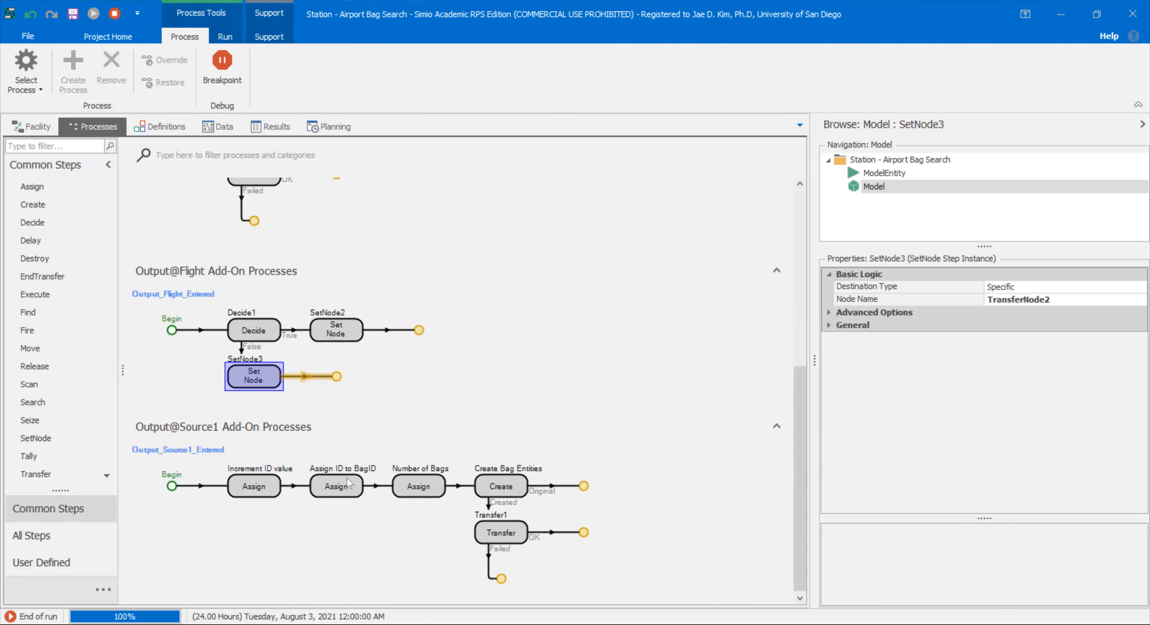
pyautogui.click(421, 491)
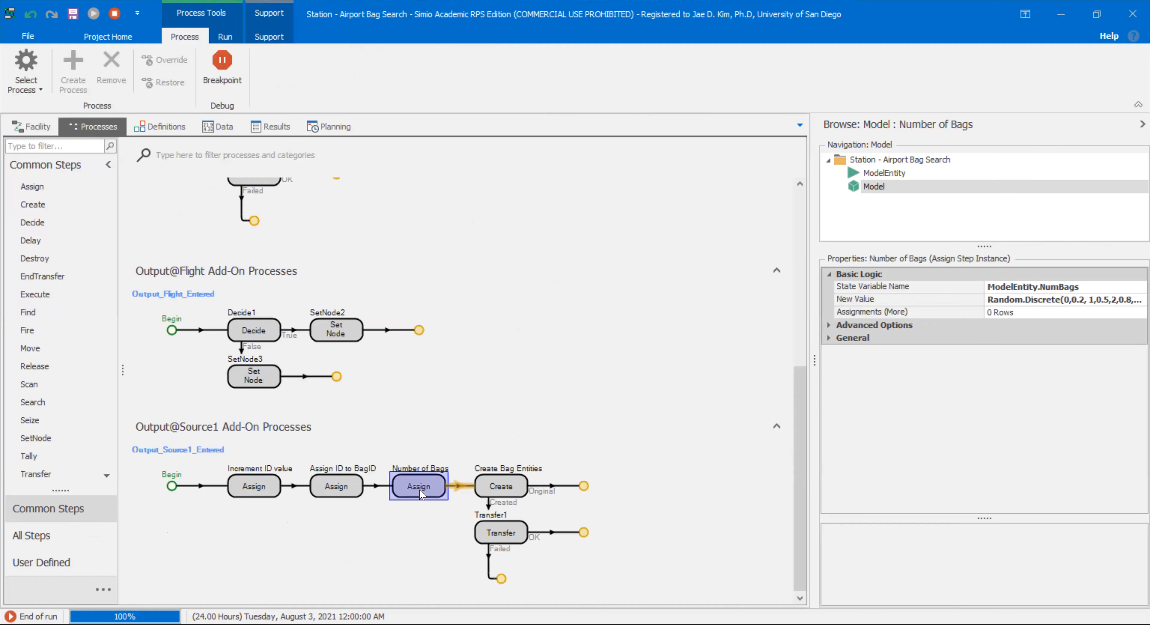
# Stop the run and return to the facility model with the whole layout in view
pyautogui.click(122, 12)
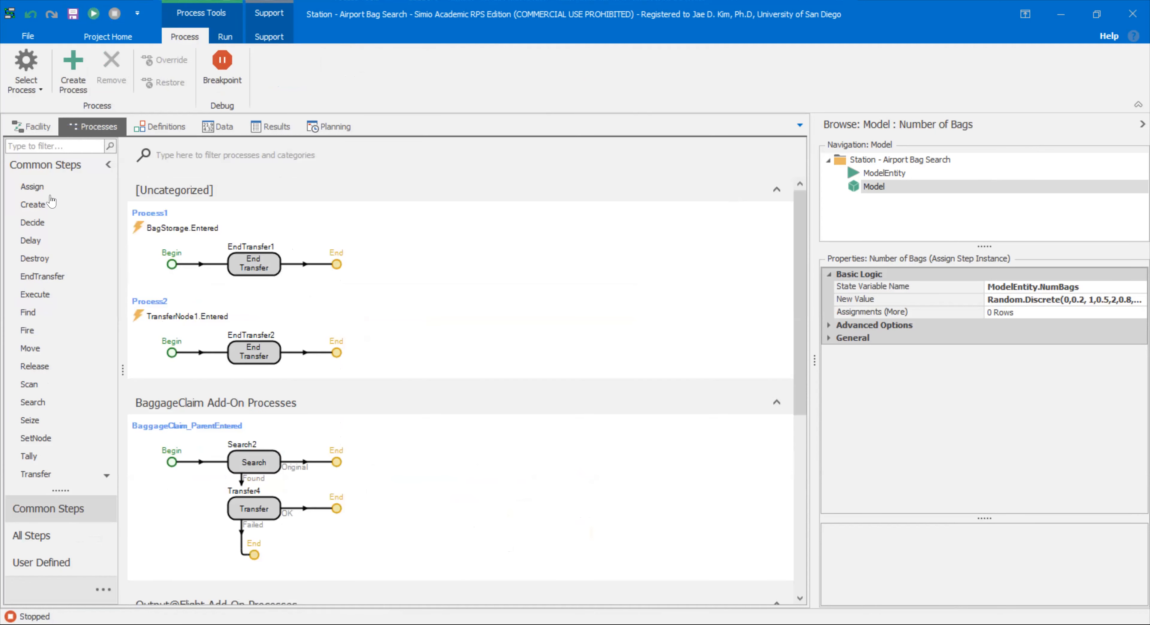
pyautogui.click(32, 127)
pyautogui.moveTo(393, 297); pyautogui.dragTo(261, 332)
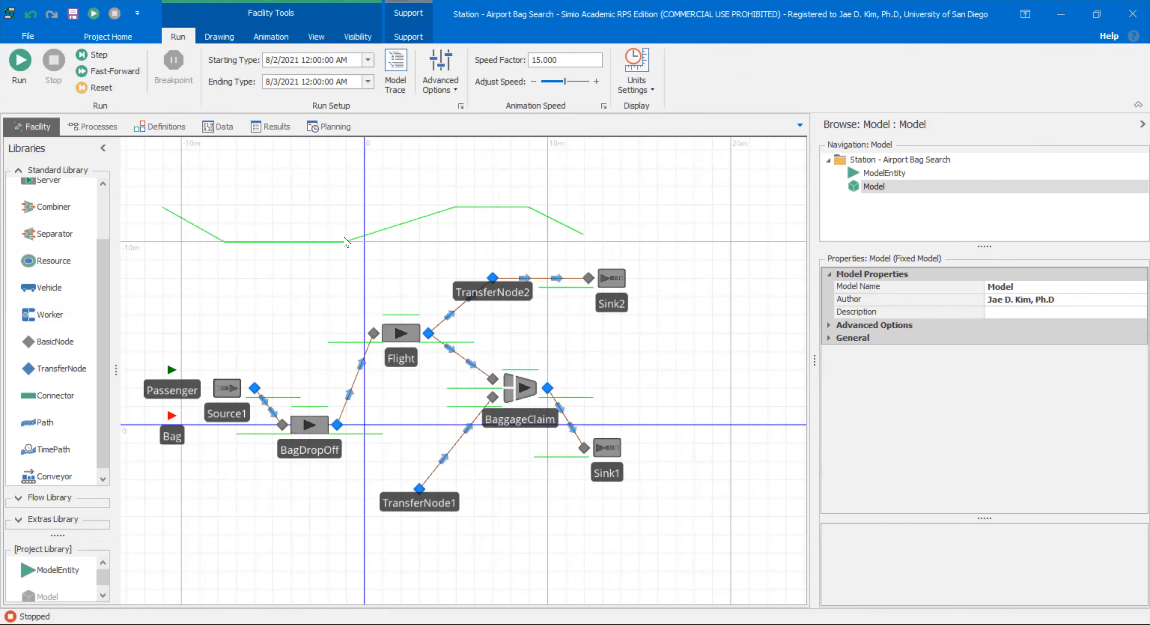
# Reposition the Passenger and Bag entities so they line up one above the other beside Source1
pyautogui.click(360, 241)
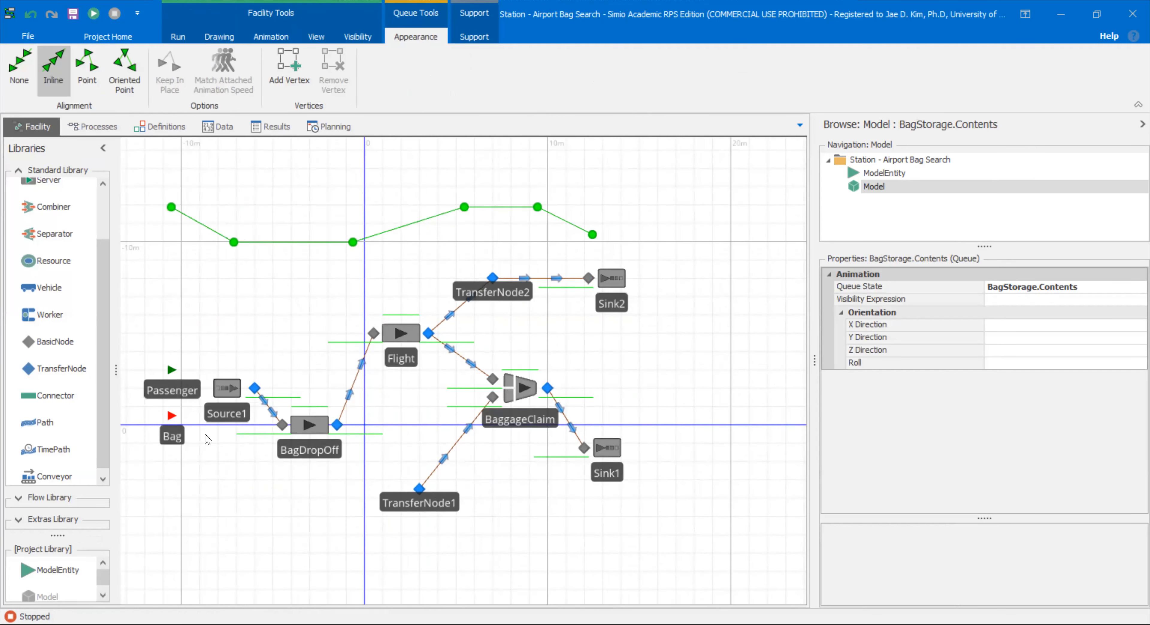
pyautogui.moveTo(173, 433); pyautogui.dragTo(189, 466)
pyautogui.click(183, 399)
pyautogui.moveTo(183, 400); pyautogui.dragTo(158, 404)
pyautogui.moveTo(171, 443); pyautogui.dragTo(171, 420)
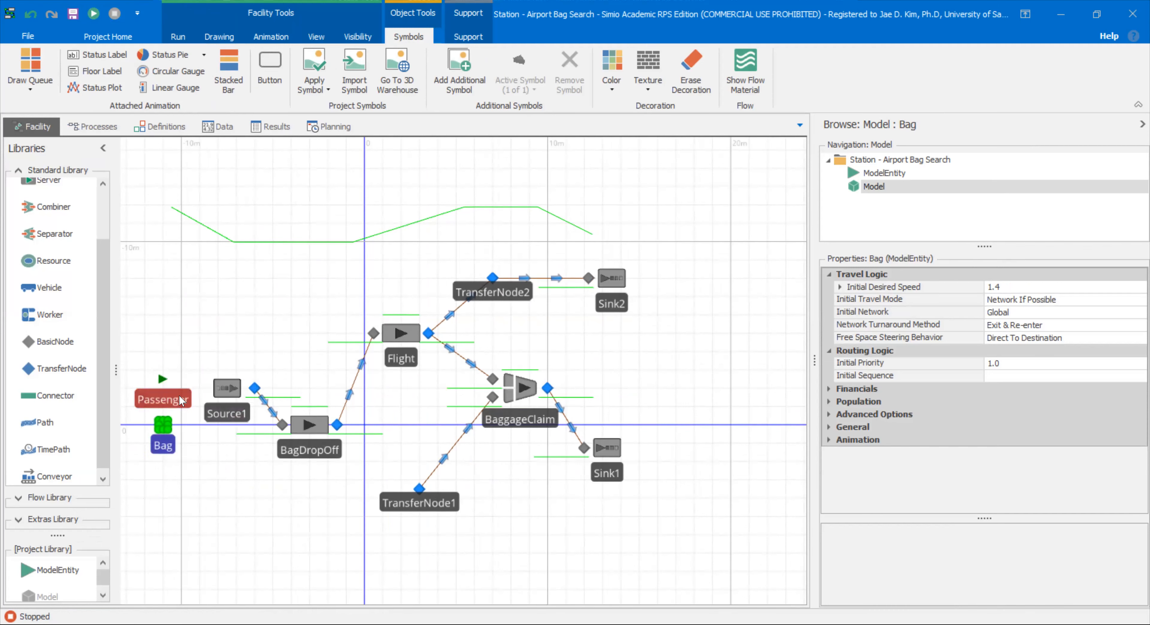
pyautogui.click(169, 406)
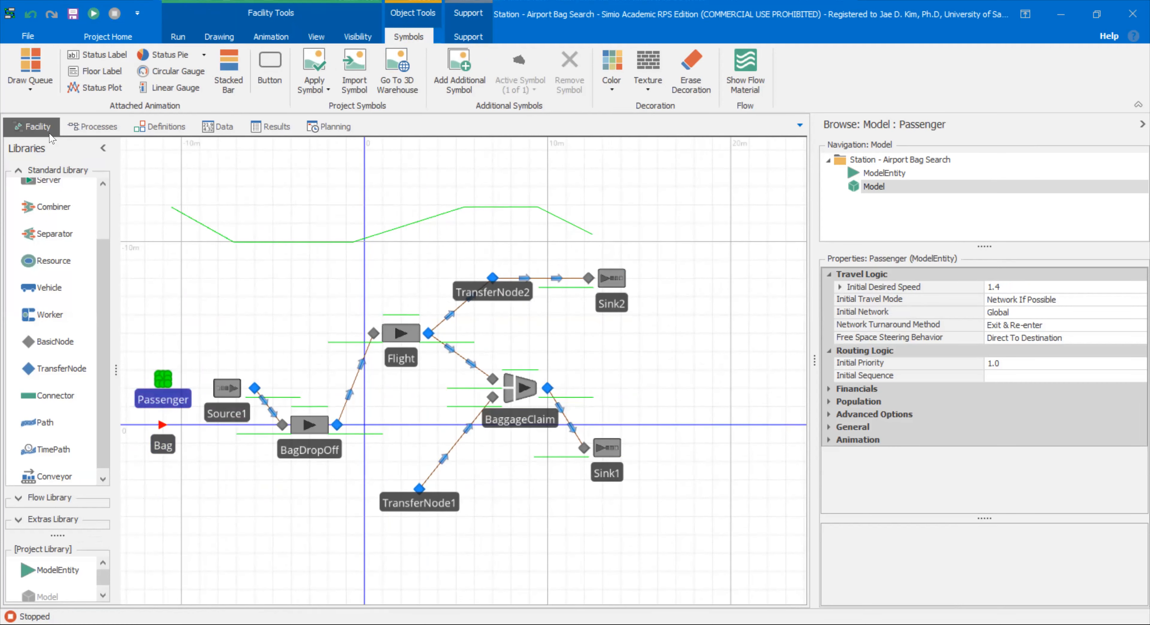
# Review the Assign, Create and Transfer steps of the Output_Source1_Entered process, then return to the facility model
pyautogui.click(93, 127)
pyautogui.scroll(-10, 343, 455)
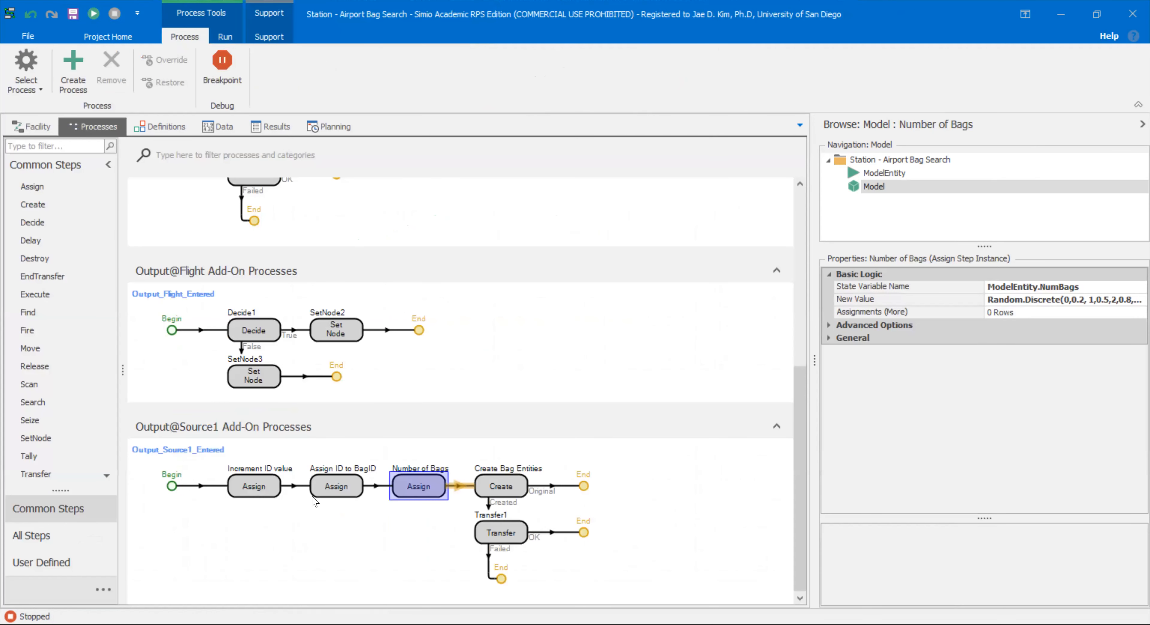
pyautogui.click(254, 486)
pyautogui.click(336, 486)
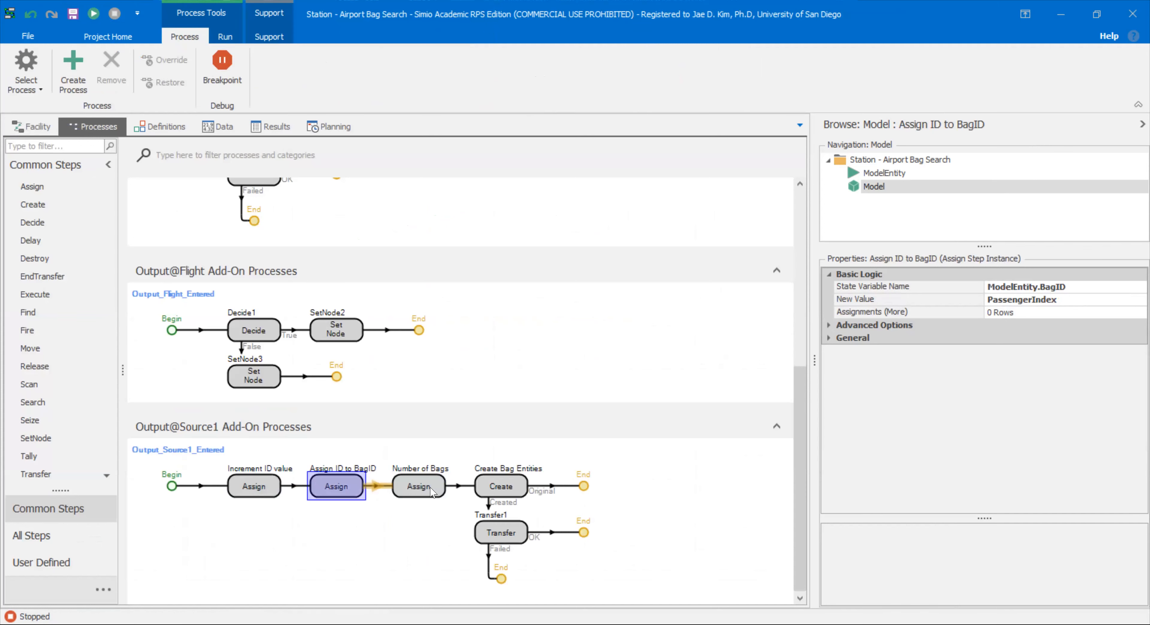
pyautogui.click(430, 487)
pyautogui.click(498, 491)
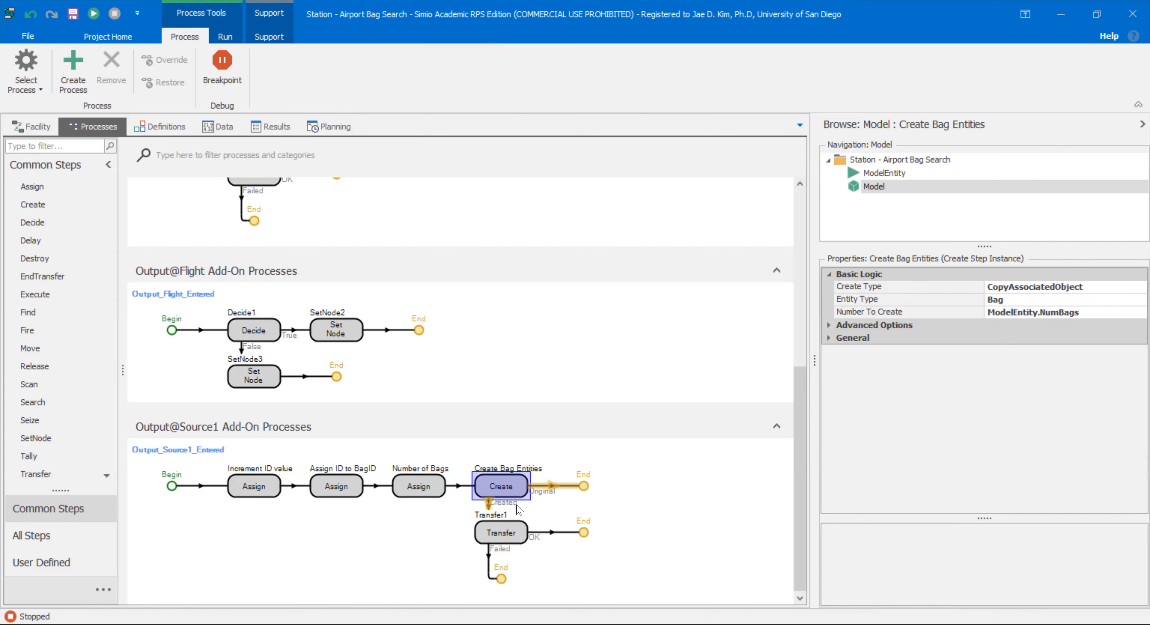
pyautogui.click(520, 539)
pyautogui.click(40, 127)
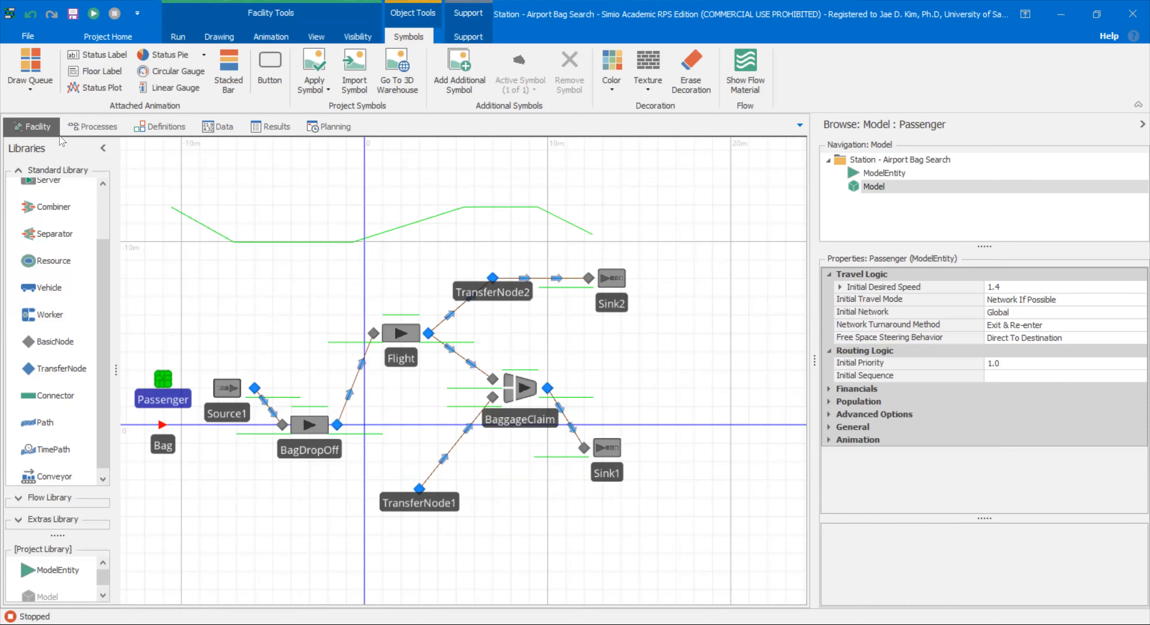
# Move the Passenger entity onto BaggageClaim to illustrate its path, then bring it back above Bag
pyautogui.click(240, 242)
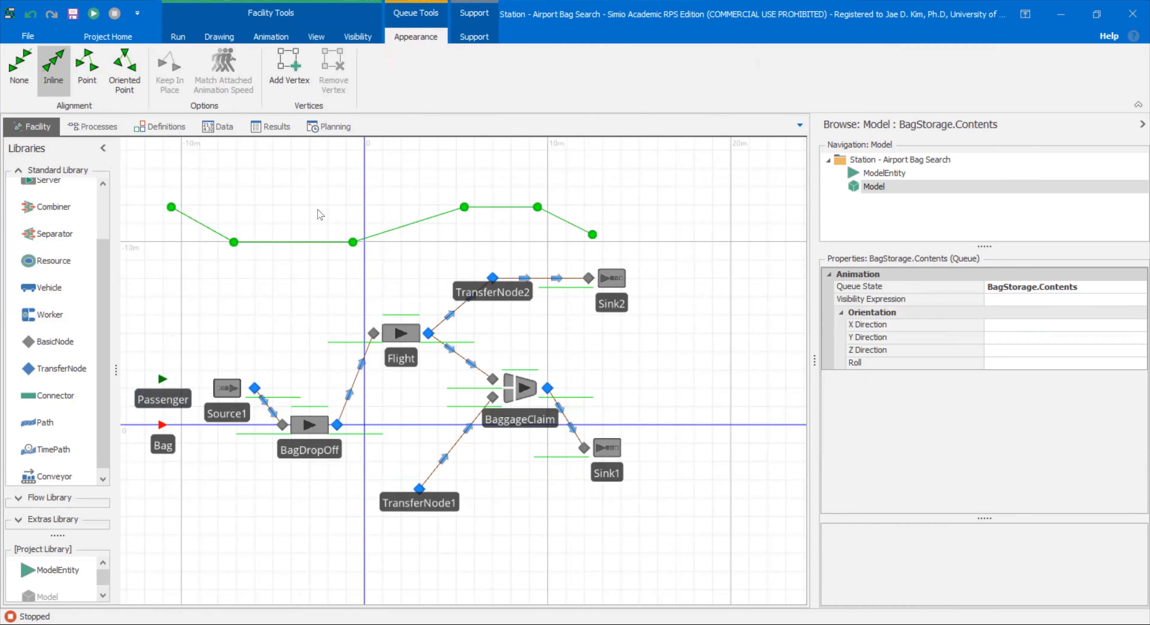
pyautogui.moveTo(184, 396); pyautogui.dragTo(524, 403)
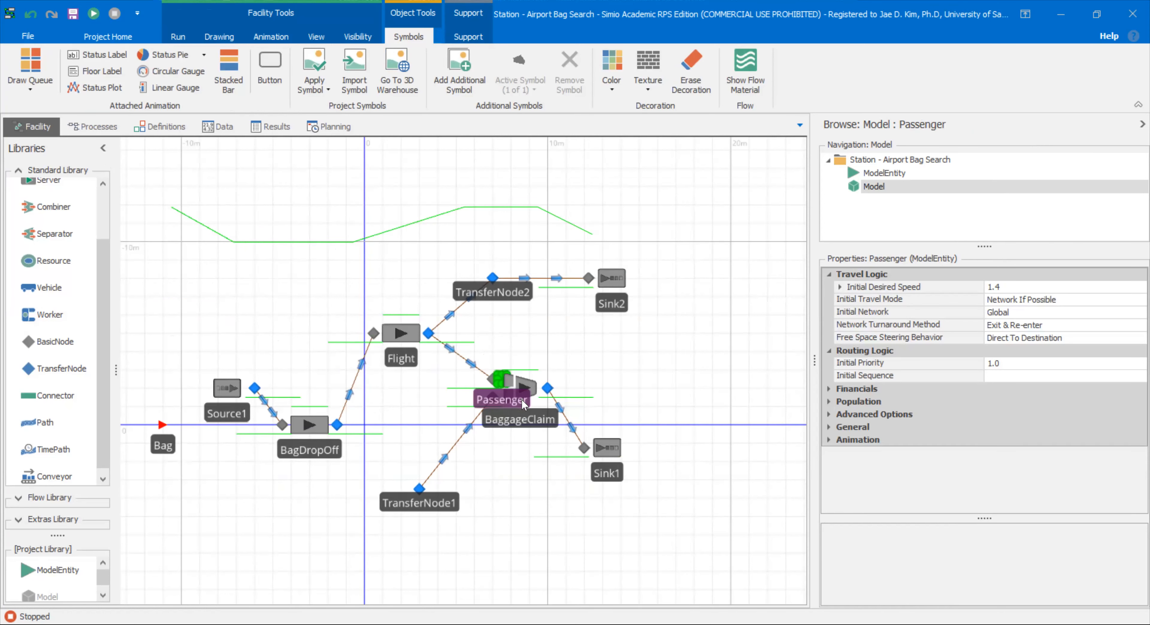
pyautogui.hotkey('ctrl', 'z')
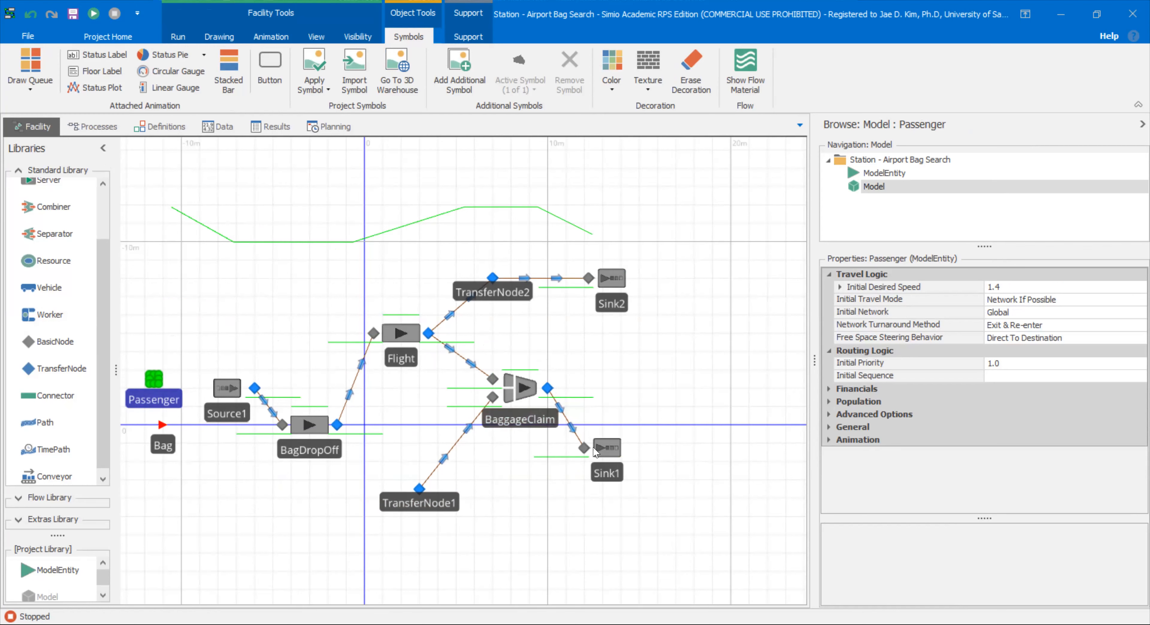
pyautogui.moveTo(638, 404); pyautogui.dragTo(722, 420)
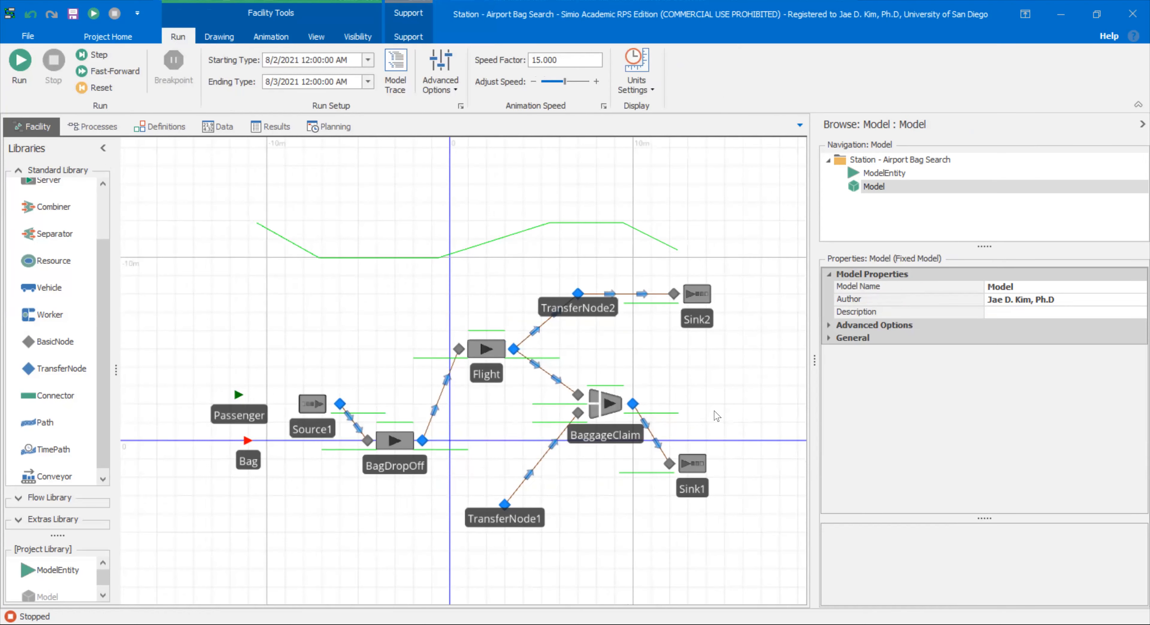
pyautogui.click(394, 258)
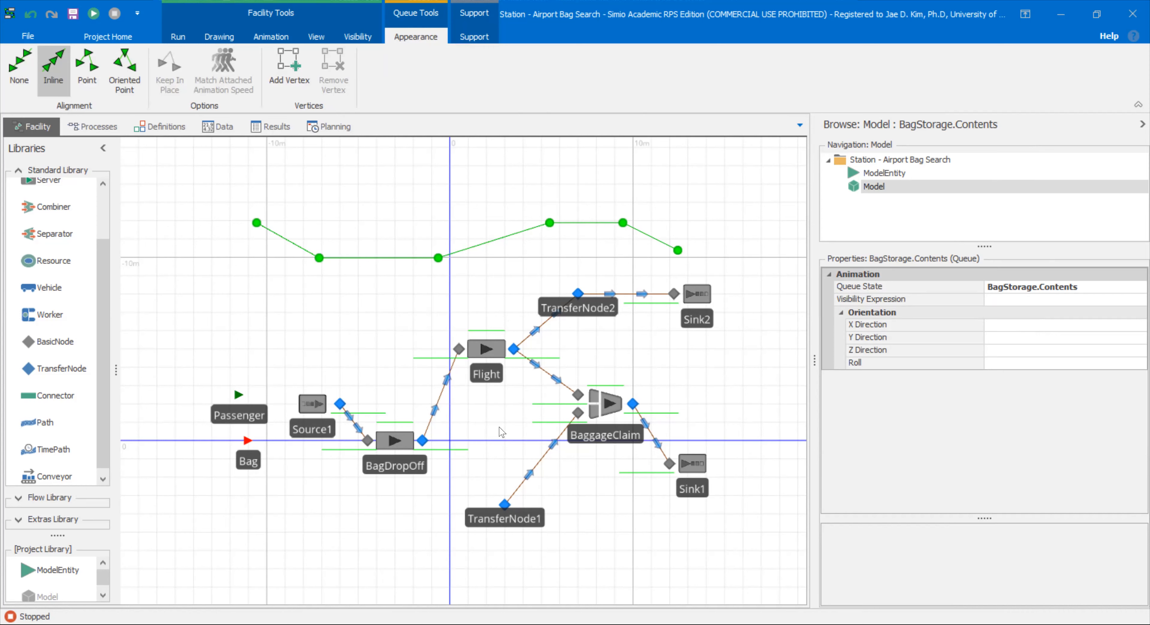
pyautogui.click(501, 431)
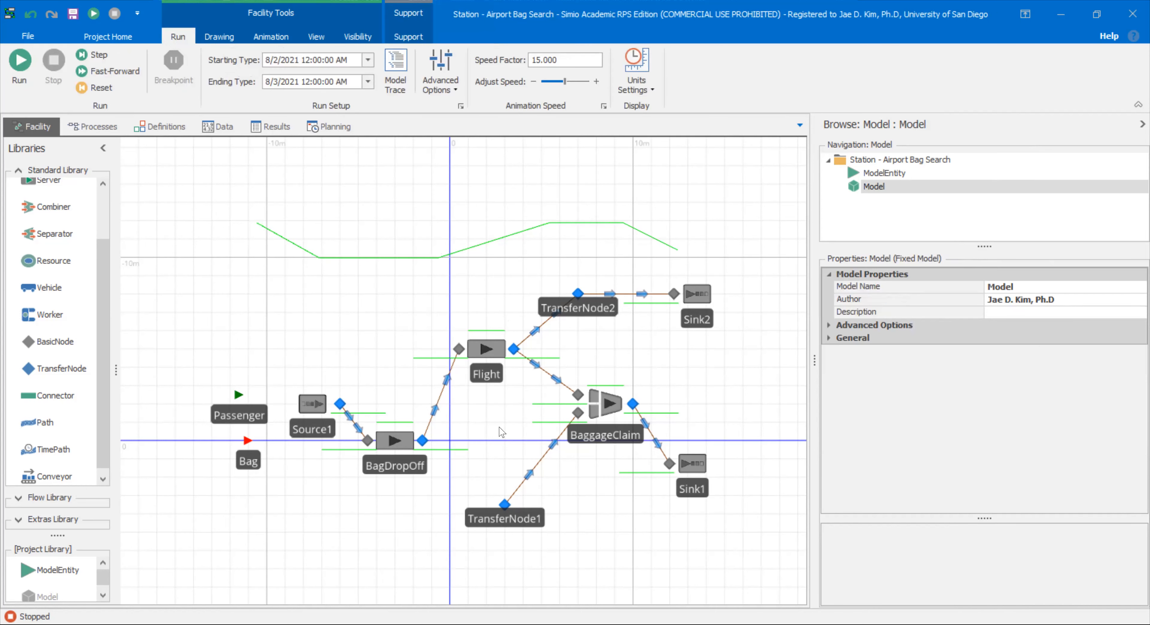
pyautogui.moveTo(502, 432); pyautogui.dragTo(485, 418)
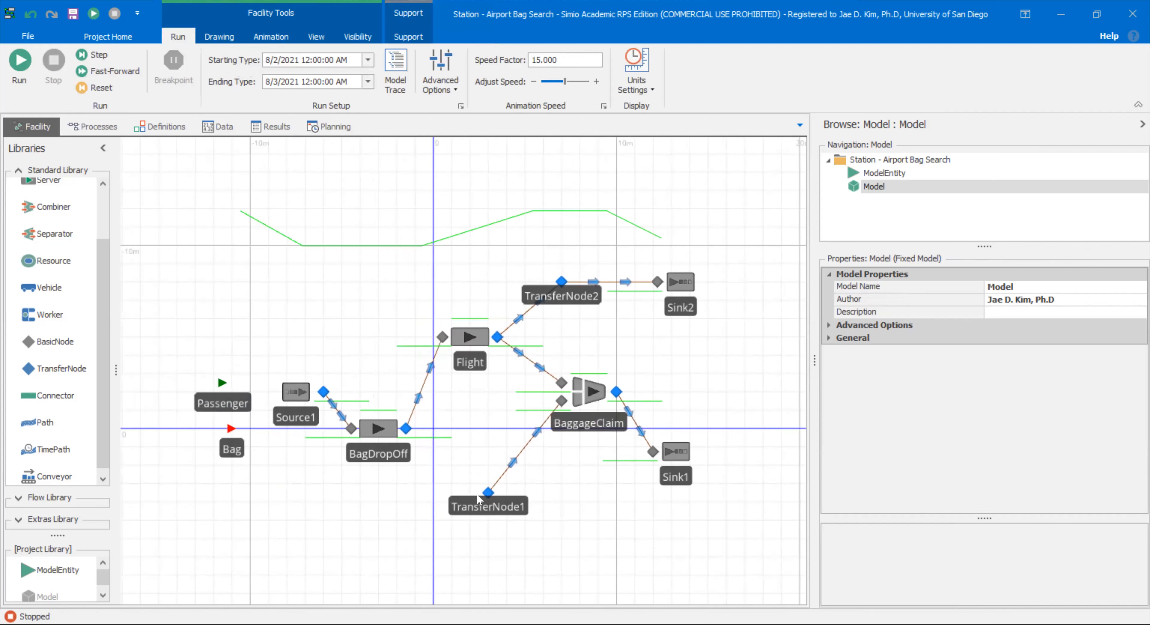